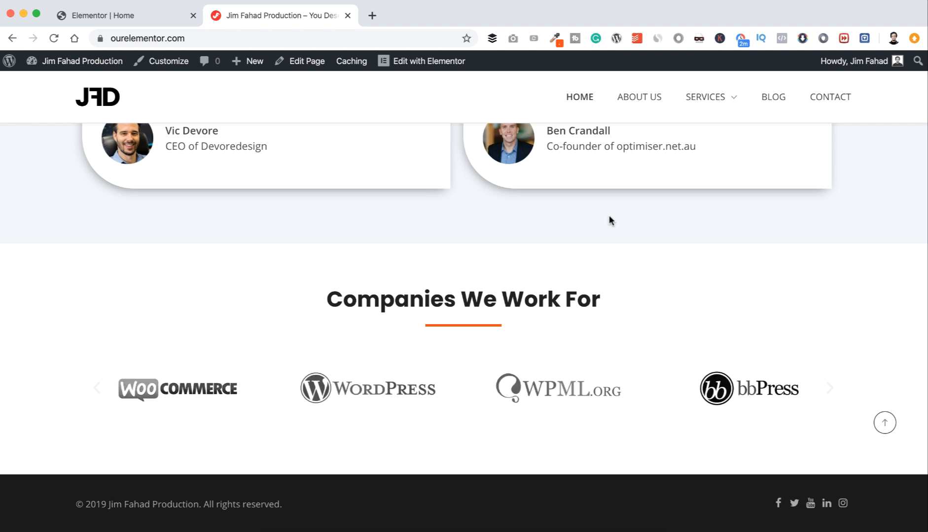
Step: Bring the Home page's Elementor editor forward and open the panel's hamburger menu
click(145, 20)
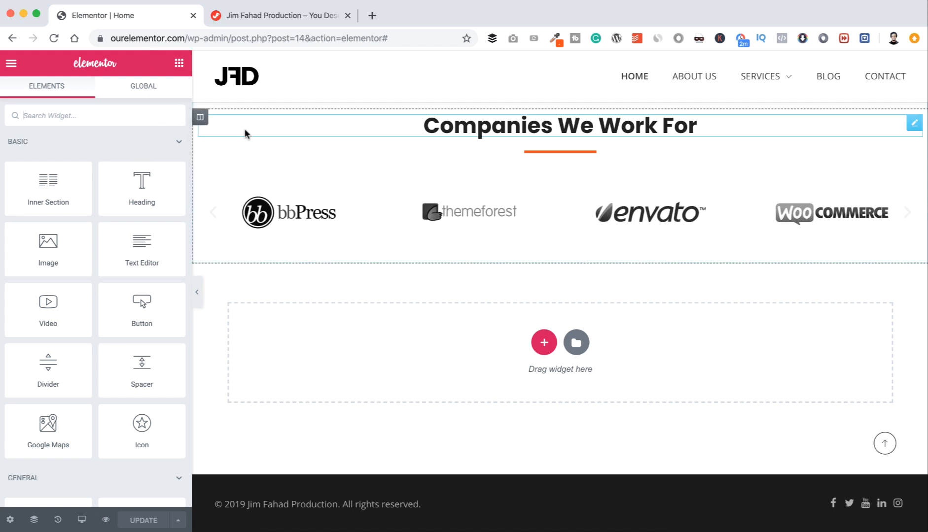
click(12, 65)
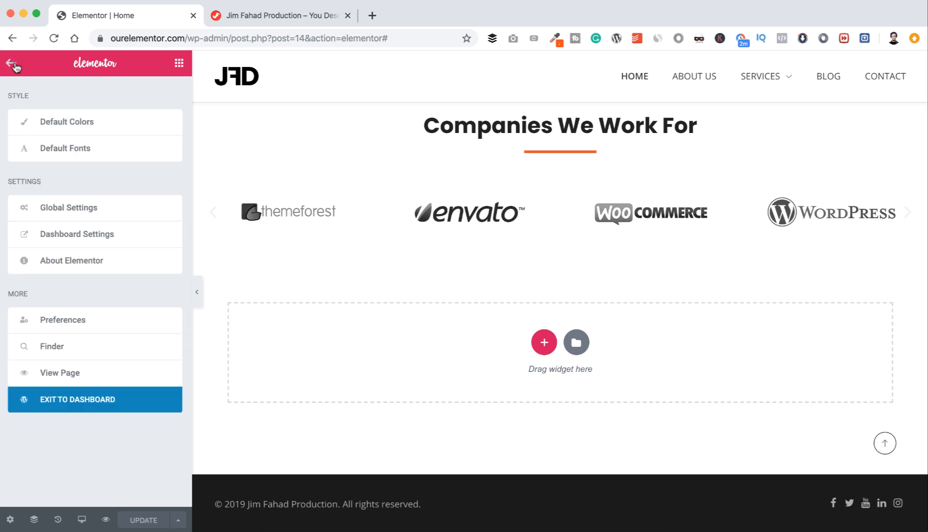
Step: Exit to the WordPress dashboard and open the About Us page from All Pages for editing
click(82, 402)
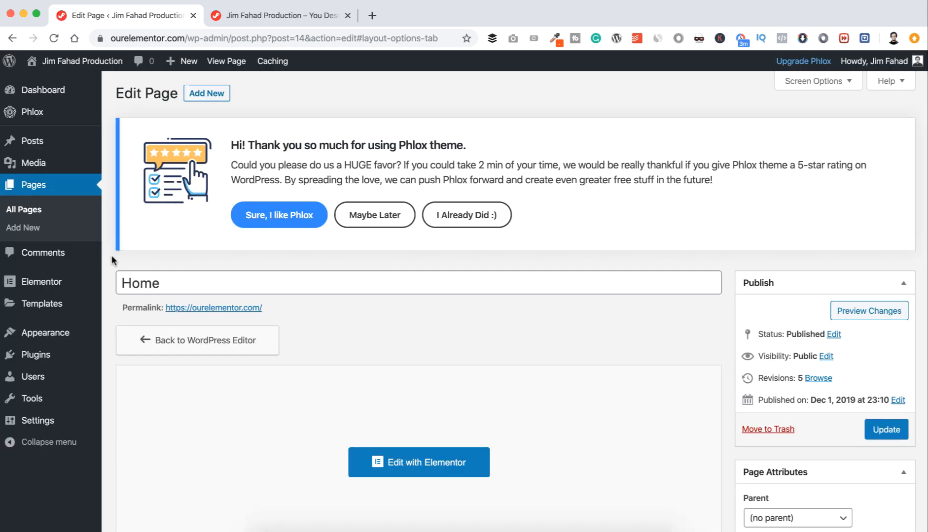
click(30, 211)
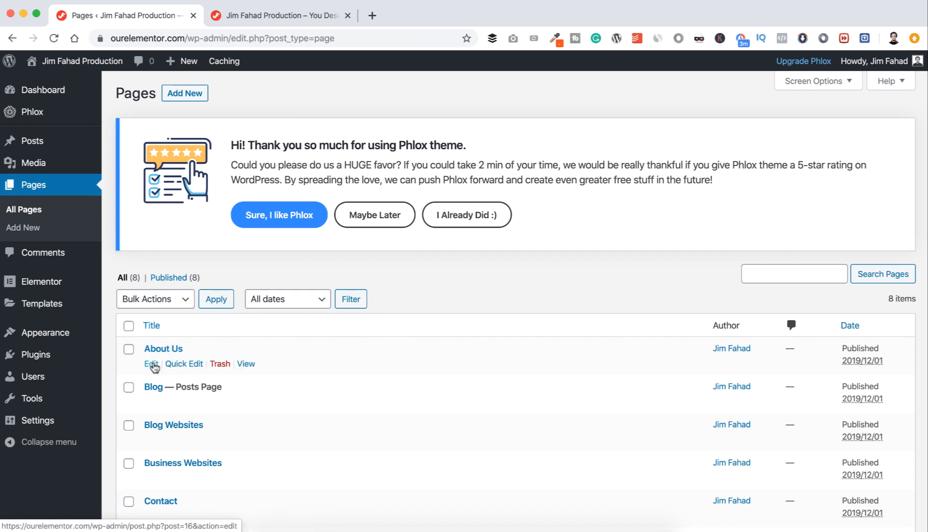
click(152, 365)
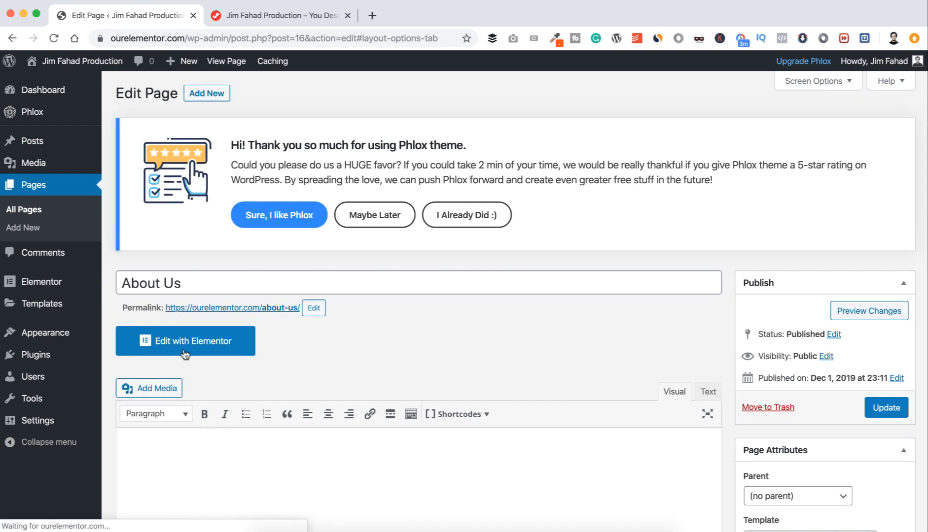
Step: Open About Us in Elementor and add a new single-column section to the page
click(198, 341)
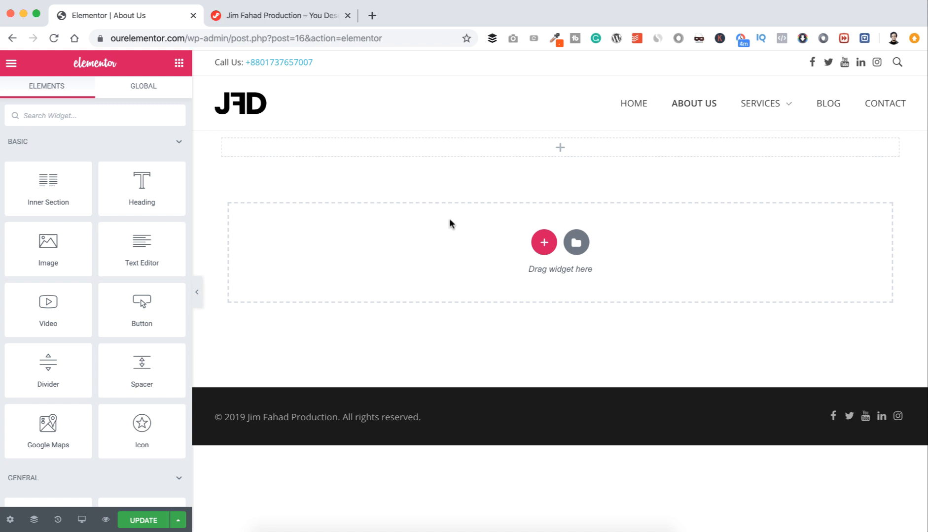
click(544, 247)
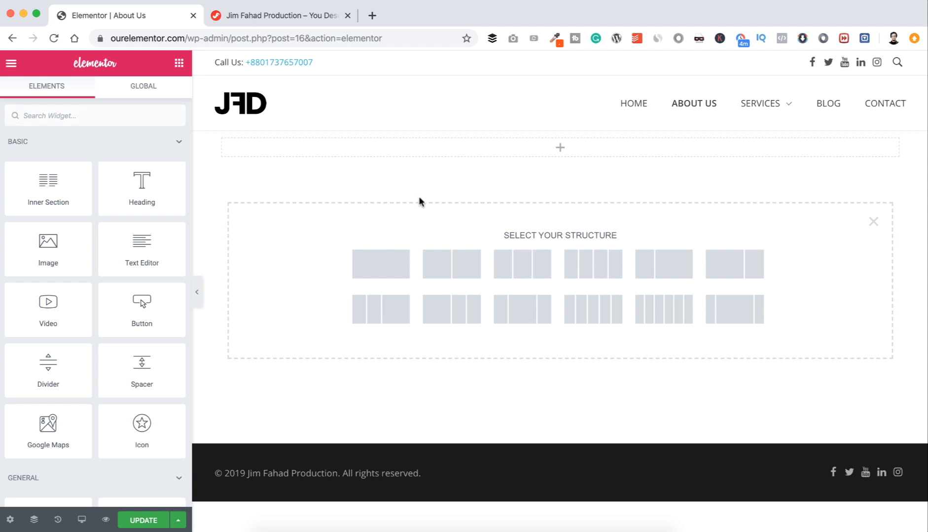
click(380, 260)
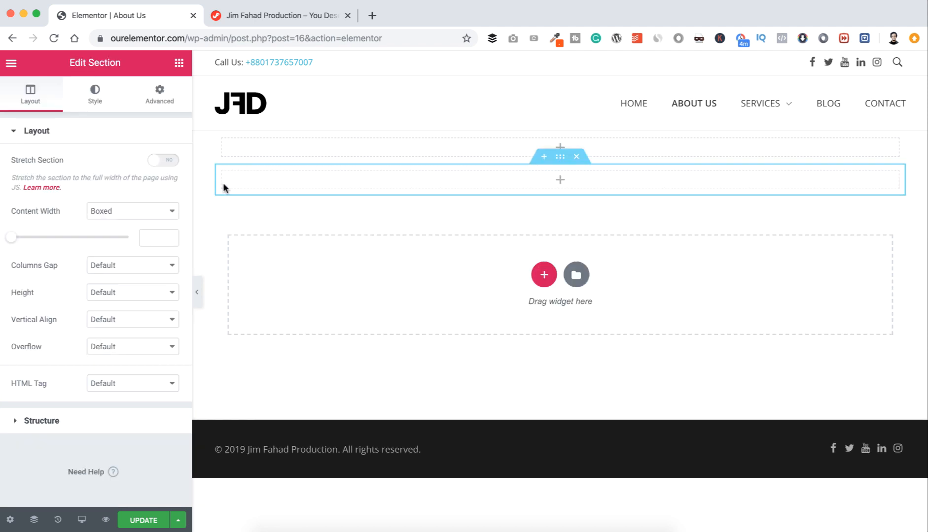
Step: Stretch the section to full width with a 250 px minimum height and Stretch column position
click(168, 161)
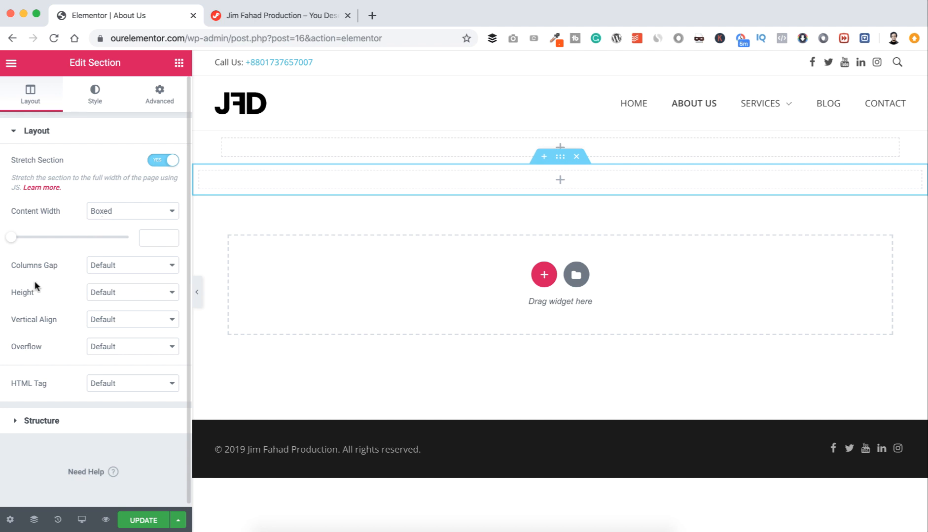
click(91, 292)
click(109, 314)
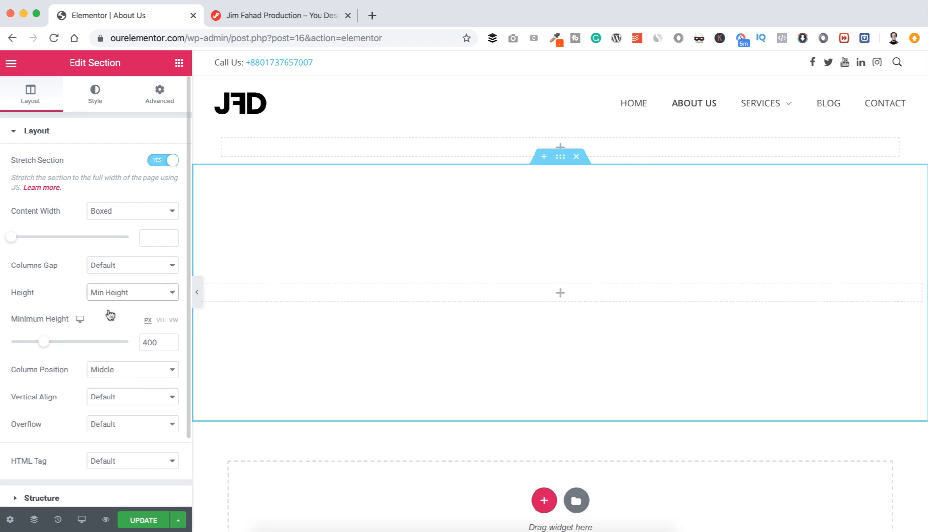
drag(43, 347, 31, 347)
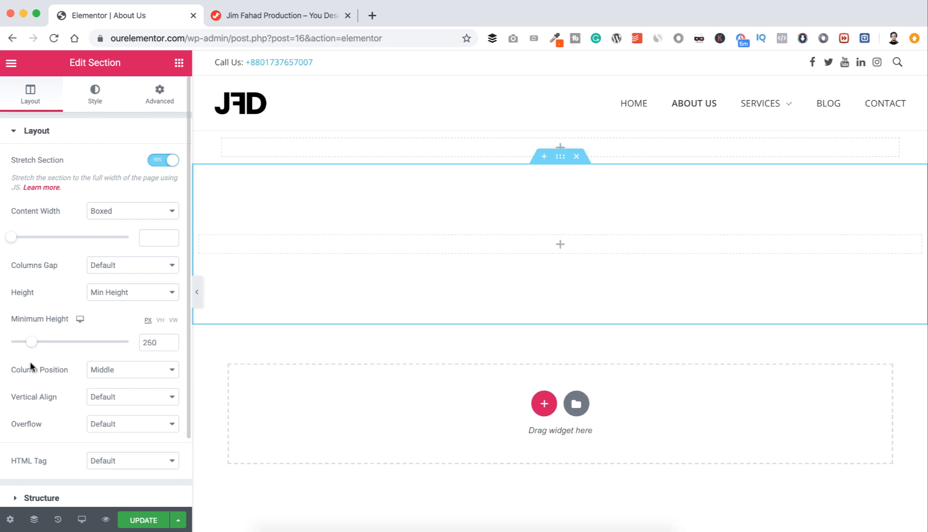
click(105, 369)
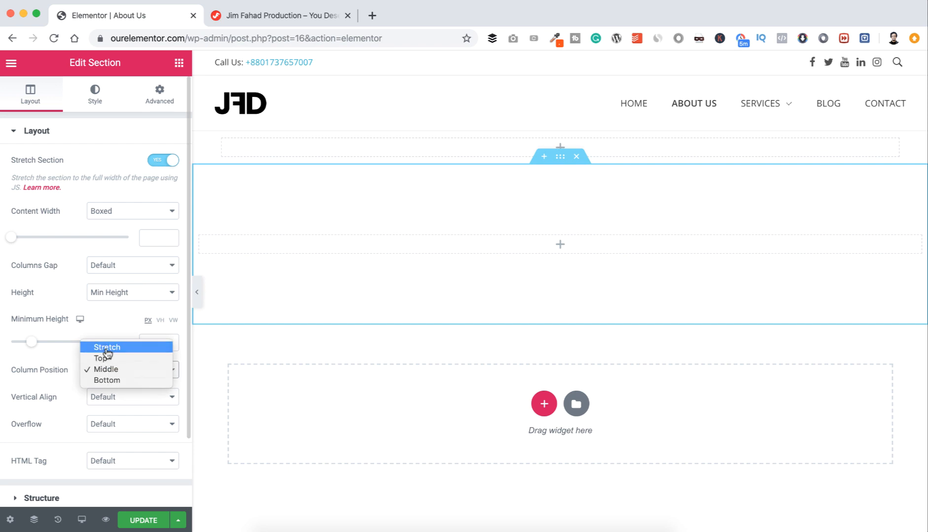
click(106, 347)
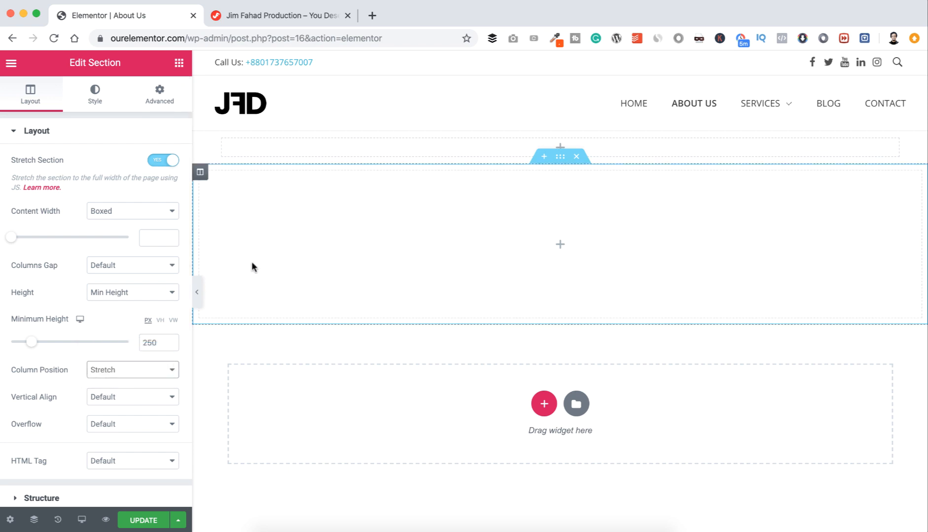
click(180, 67)
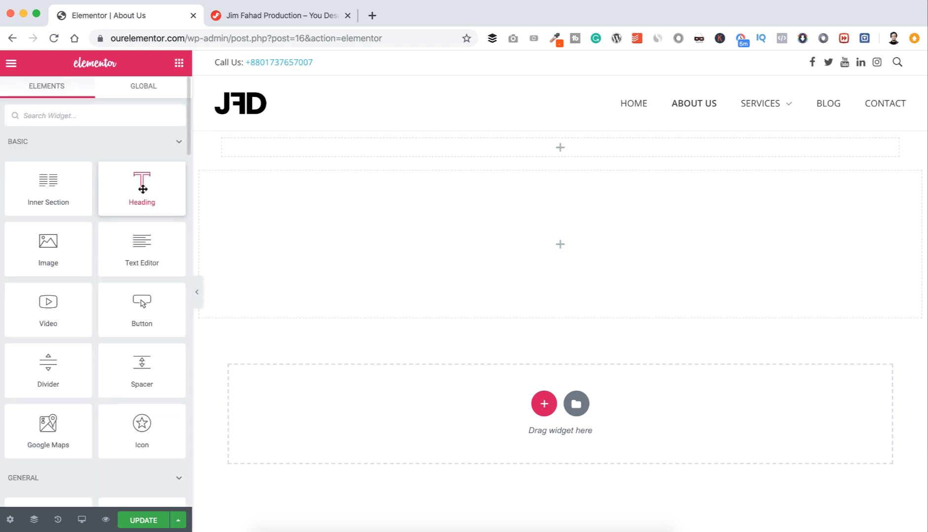
Step: Add a centred H1 heading reading 'About Us' into the new section
drag(140, 185, 530, 231)
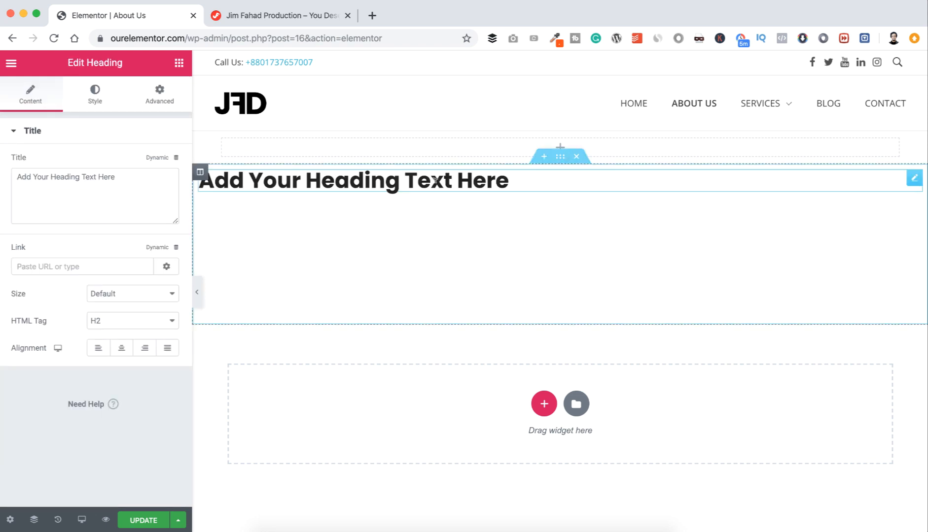
key(super+a)
key(BackSpace)
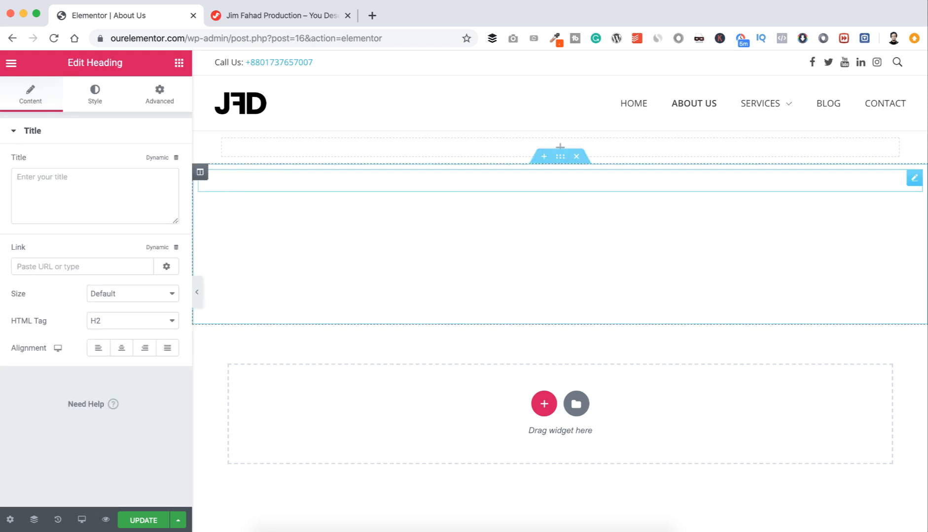
text(Abou)
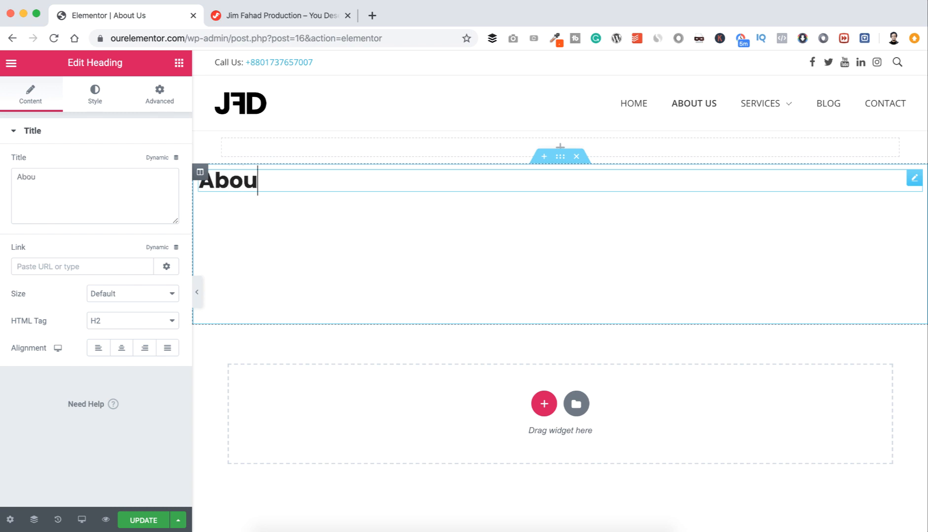
text(t Us)
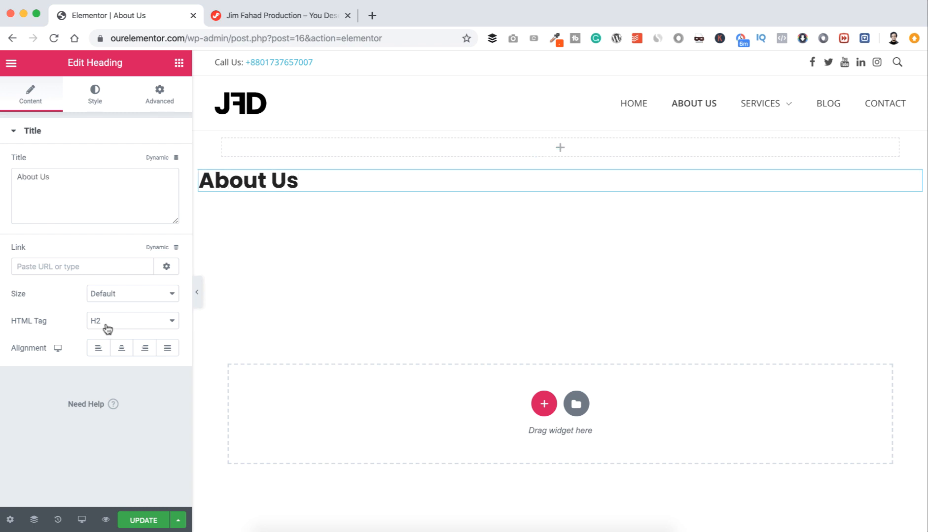
click(121, 349)
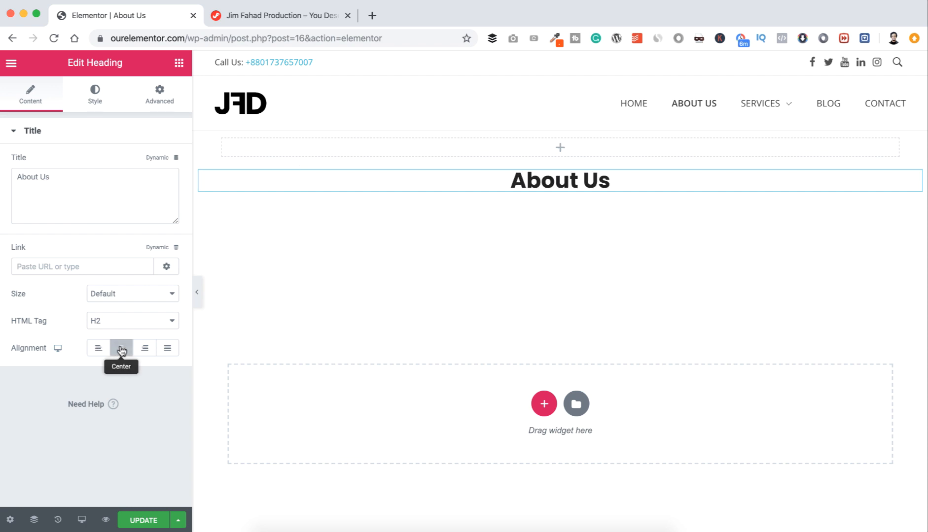
click(108, 321)
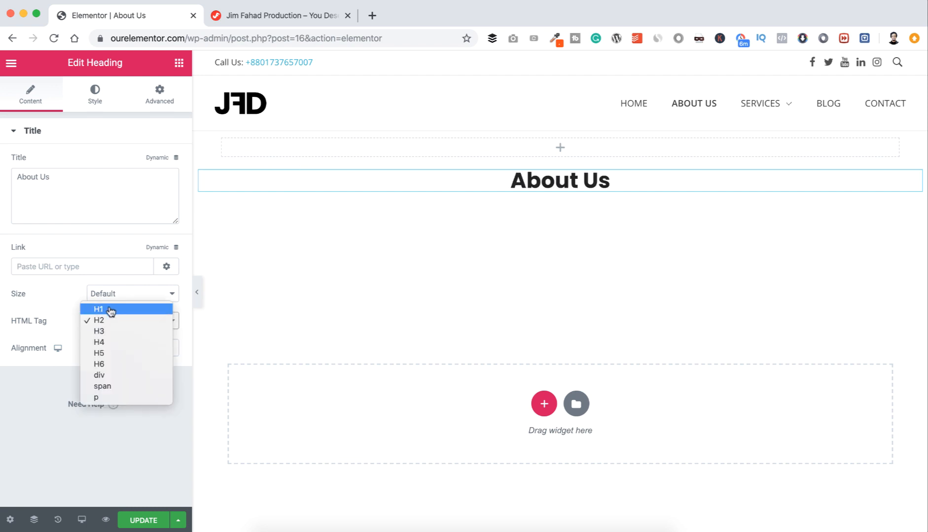
click(109, 309)
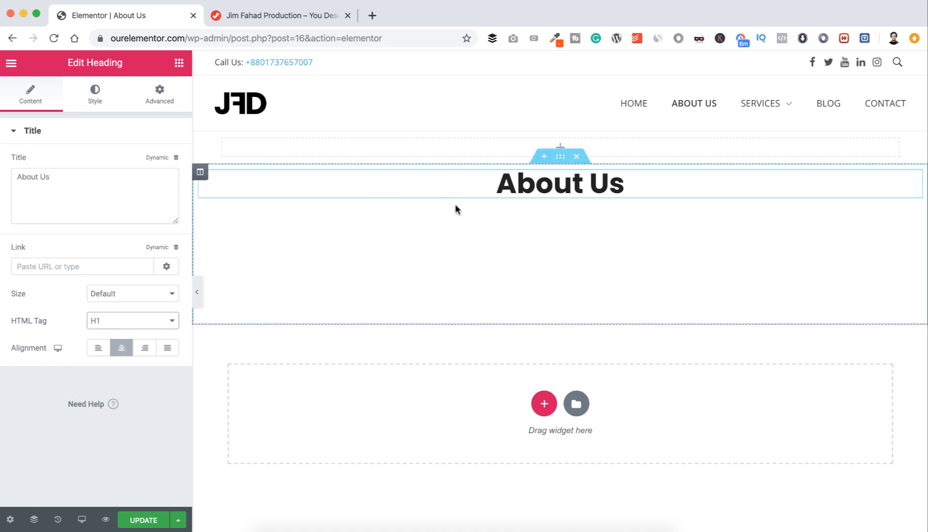
Step: Set the section's background type to Classic and bring up the image chooser
click(559, 158)
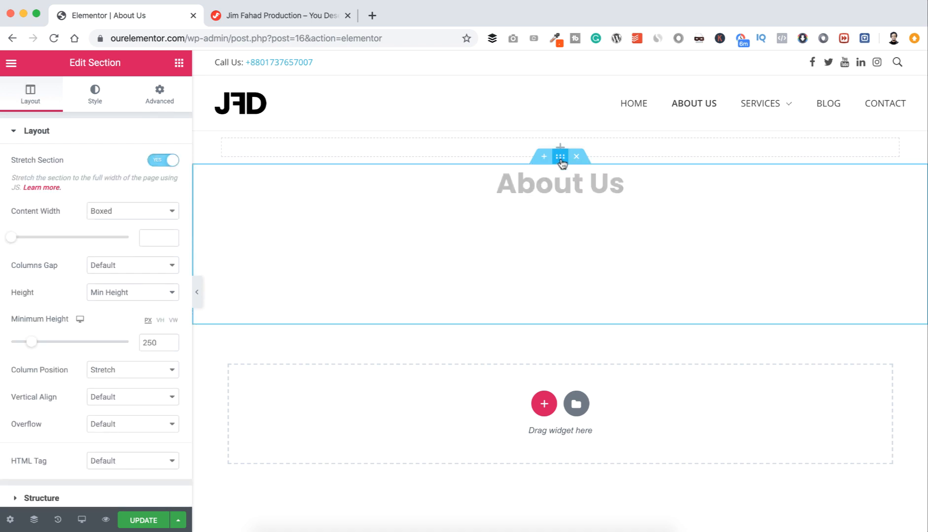
click(95, 94)
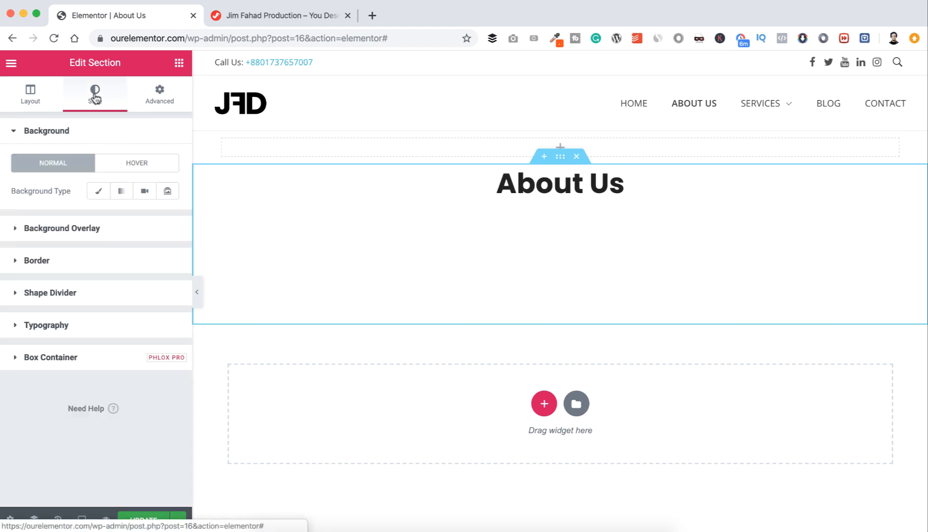
click(97, 193)
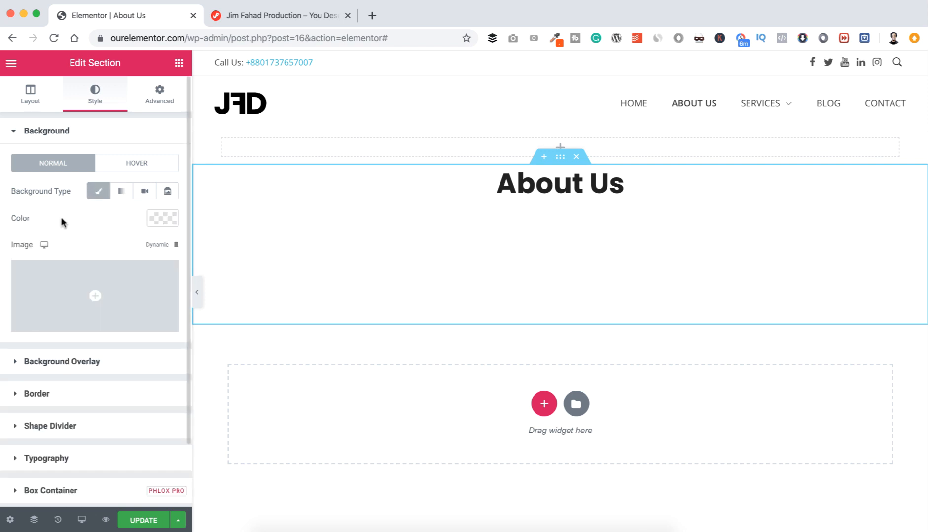
click(95, 292)
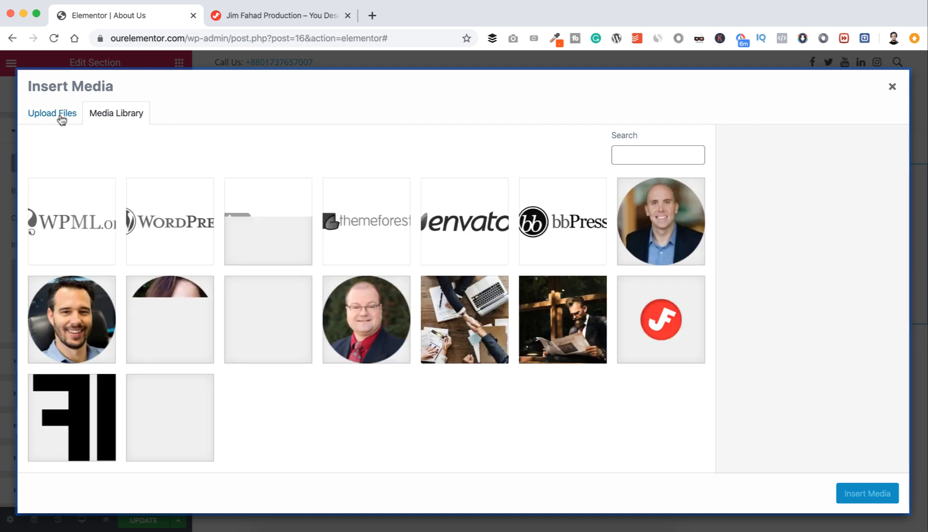
Step: Upload workplace-1245776_1920.jpg from the Elementor folder and insert it as the section background
click(63, 122)
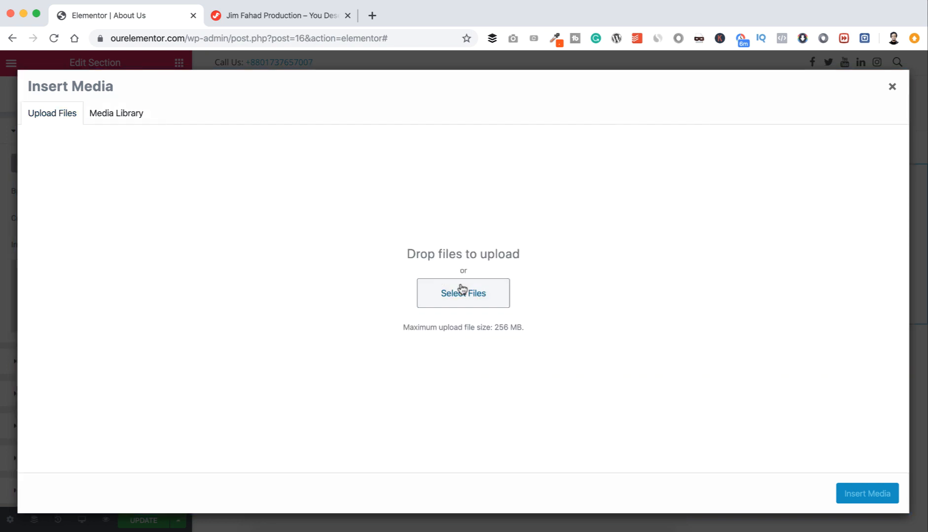
click(435, 292)
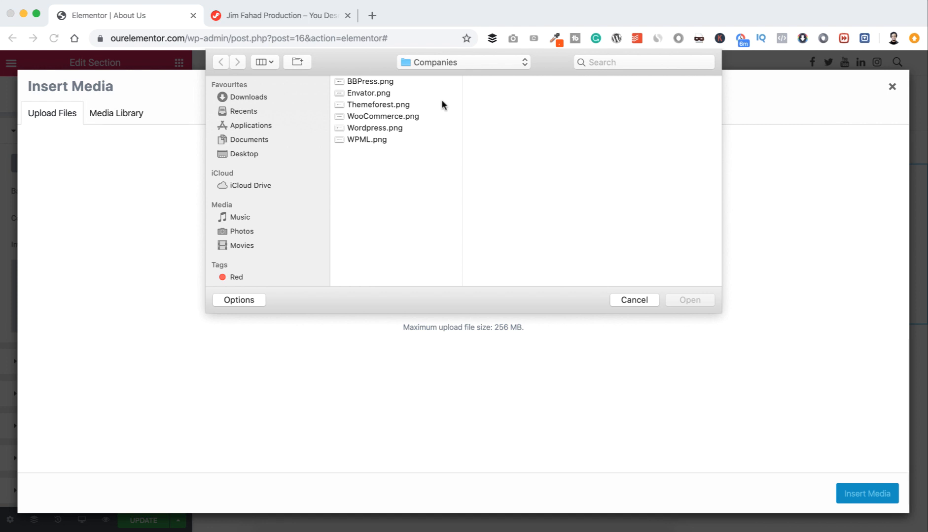
click(435, 62)
click(432, 73)
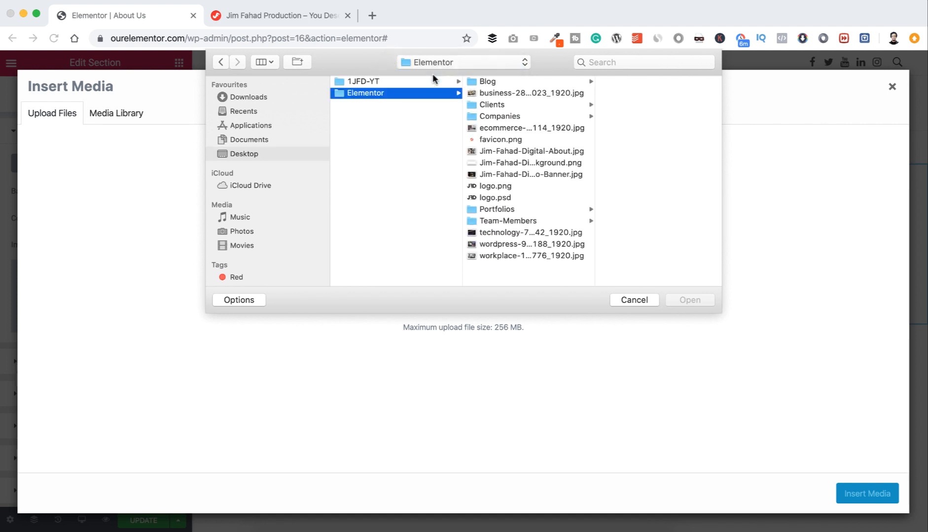
click(507, 256)
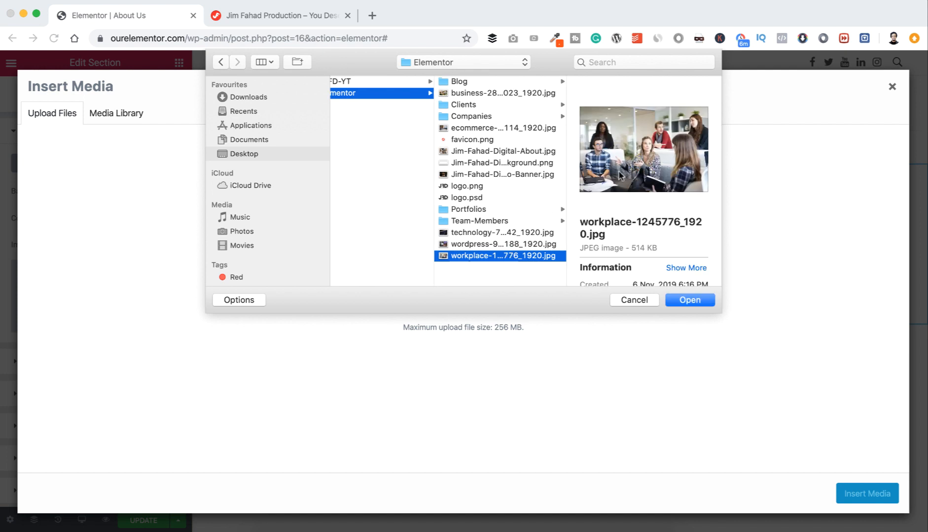
click(686, 299)
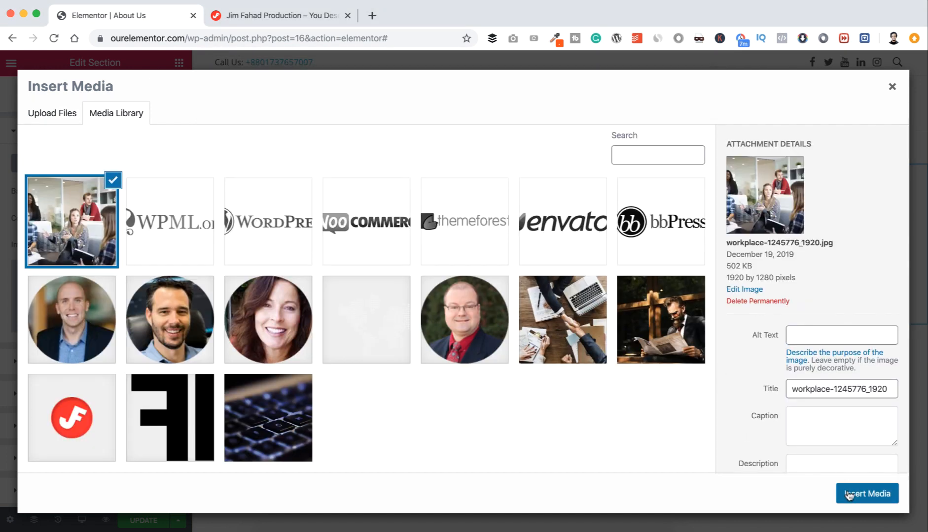
click(847, 495)
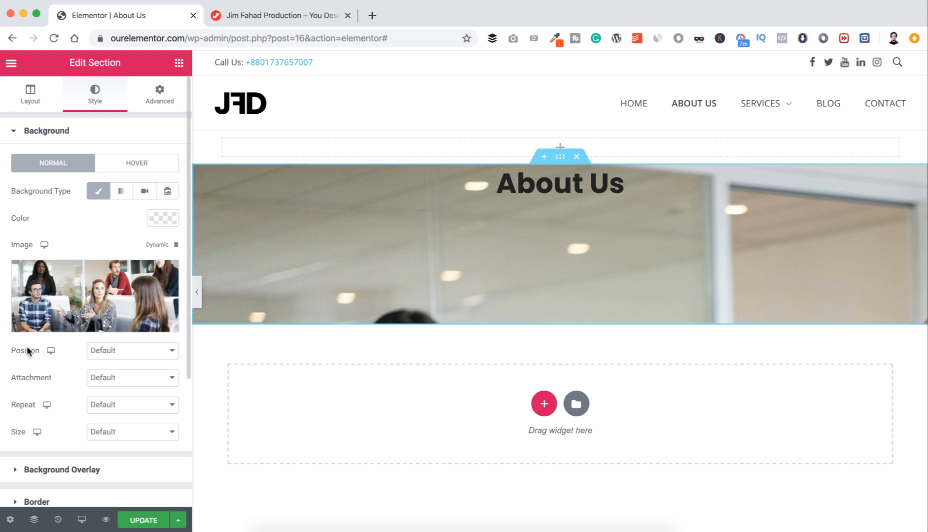
Step: Give the background image a Custom position of X -18 px and Y -721 px
click(104, 351)
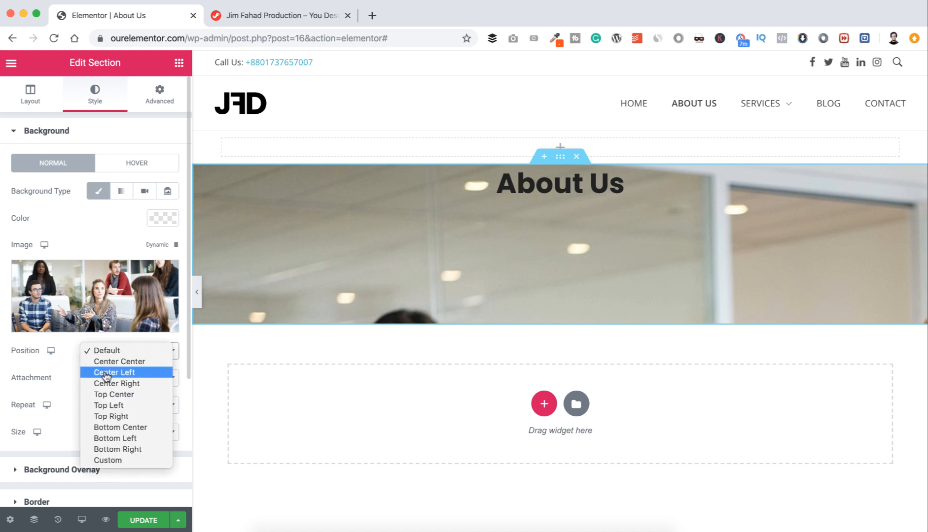
click(111, 460)
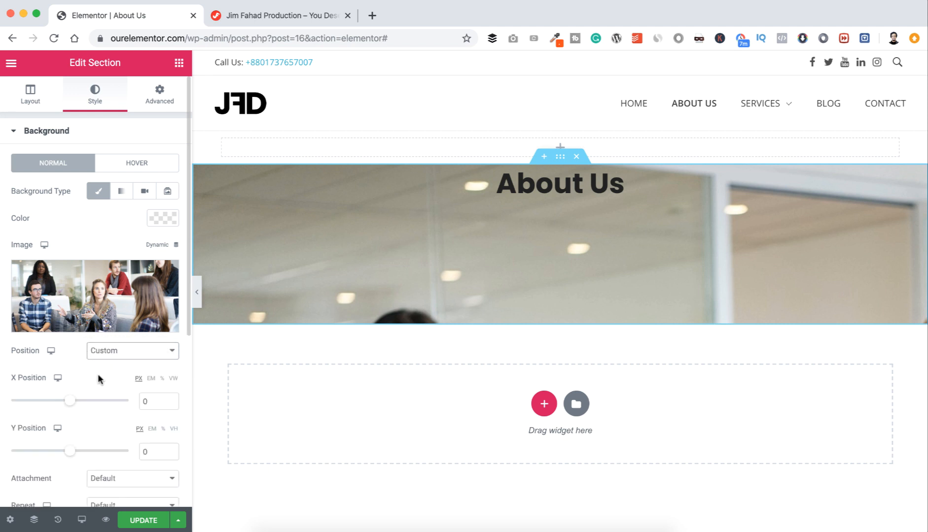
scroll(97, 374, down, 2)
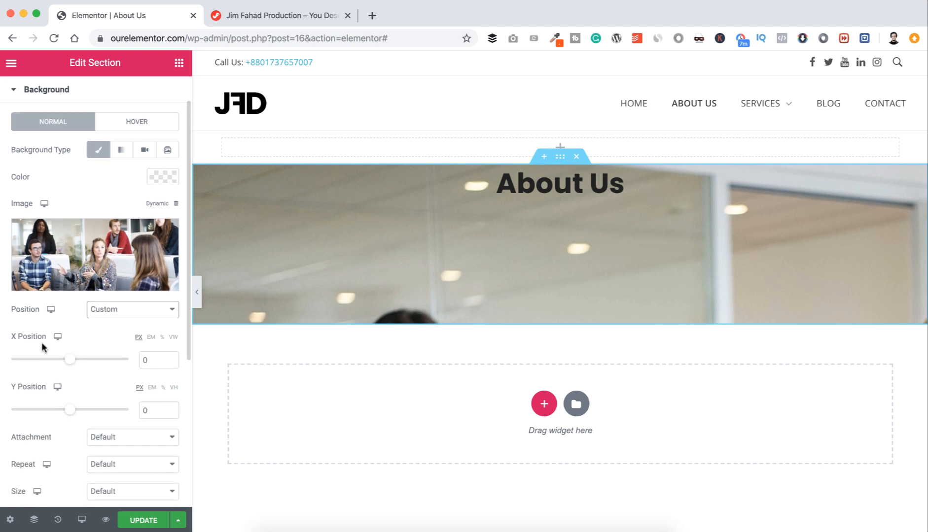
mouse_move(117, 275)
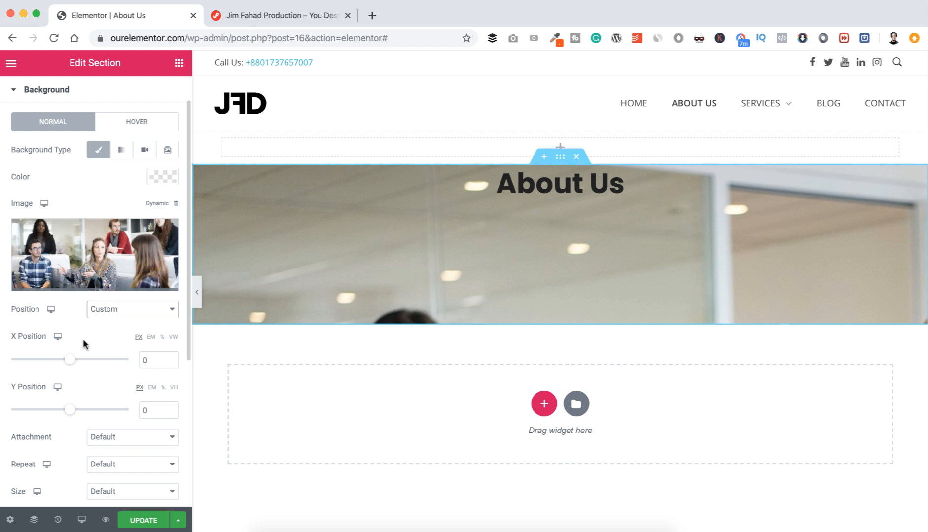
mouse_move(69, 360)
mouse_down()
mouse_move(86, 363)
mouse_move(54, 363)
mouse_move(64, 361)
mouse_up()
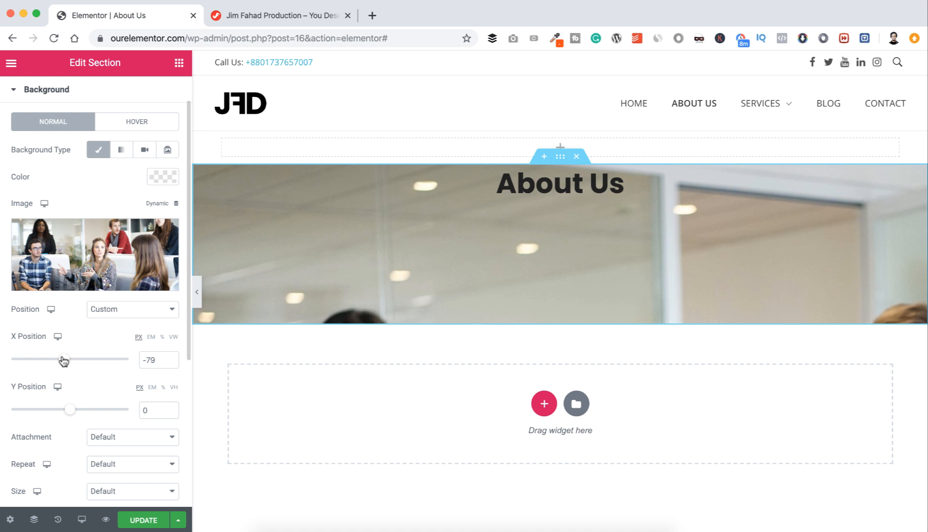
drag(64, 362, 68, 361)
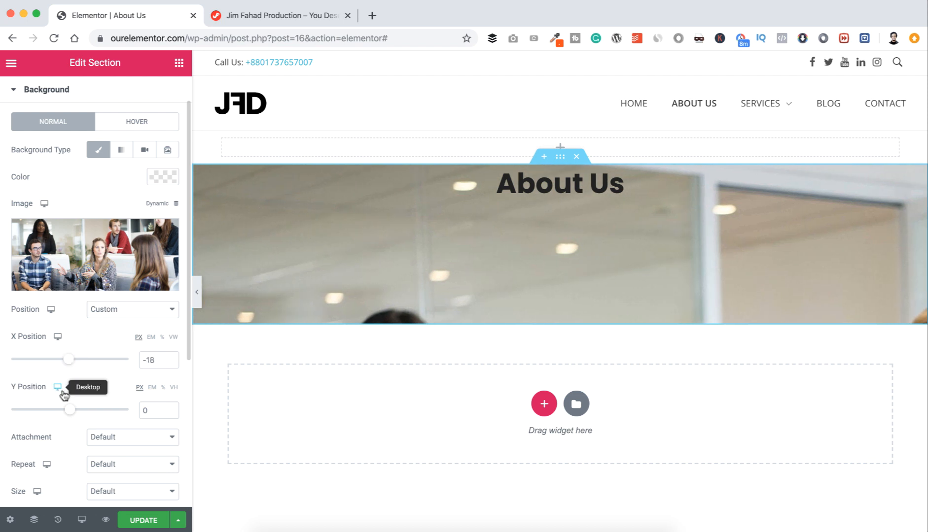
drag(70, 413, 17, 410)
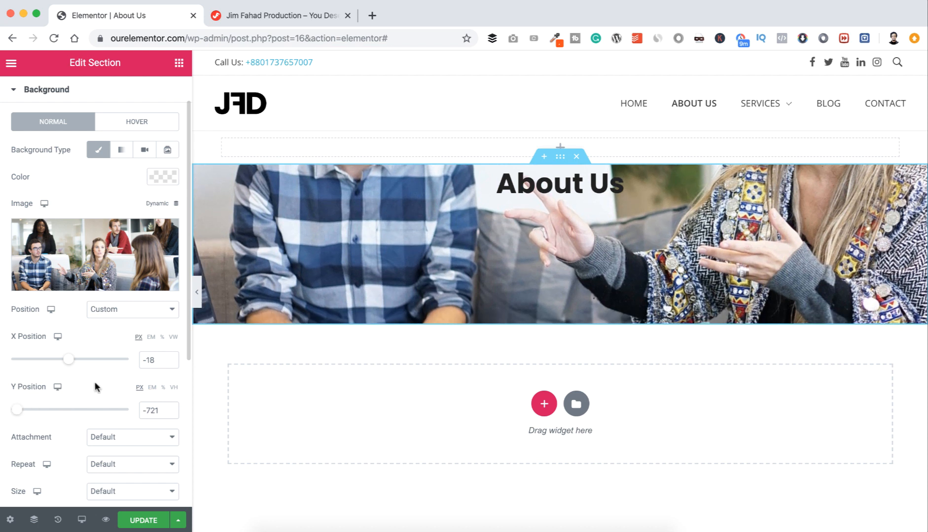
Step: Make the background Fixed, No-repeat and Auto-sized, then open the heading's style settings
click(116, 440)
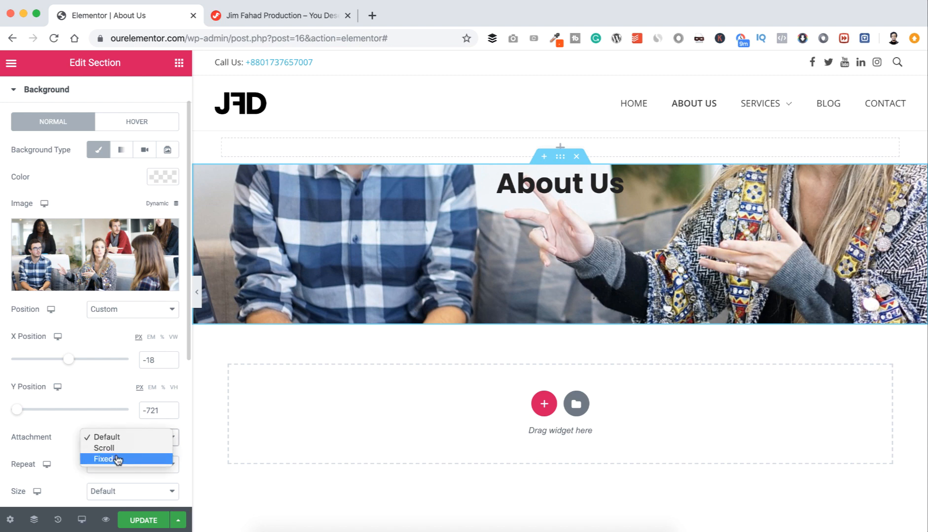
click(117, 458)
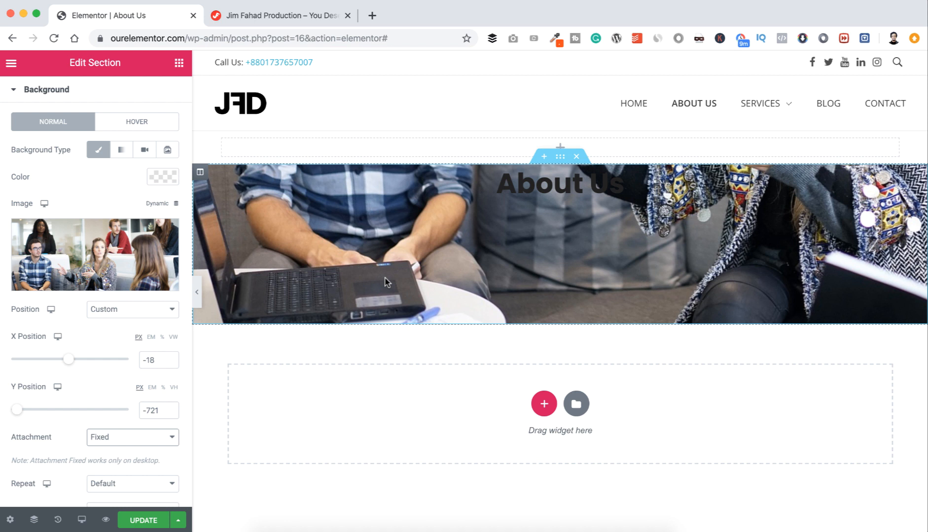
scroll(122, 392, down, 3)
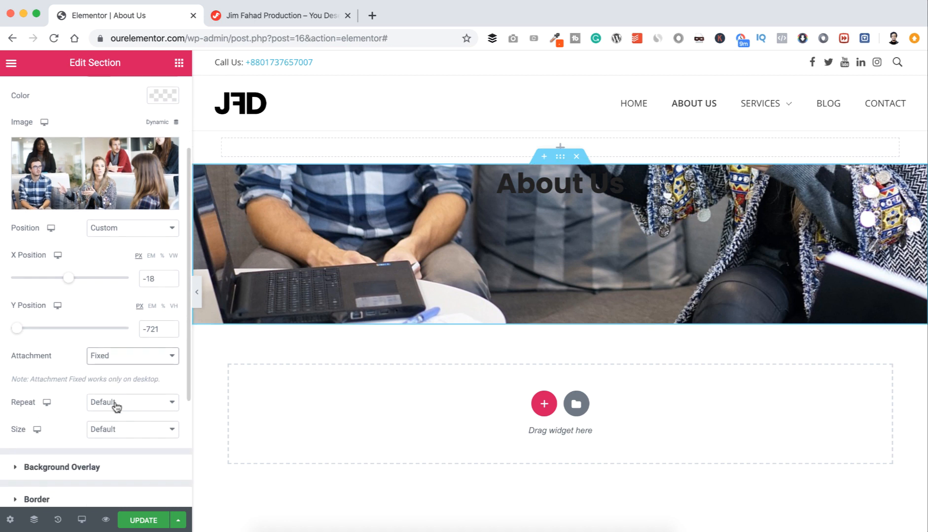
click(115, 404)
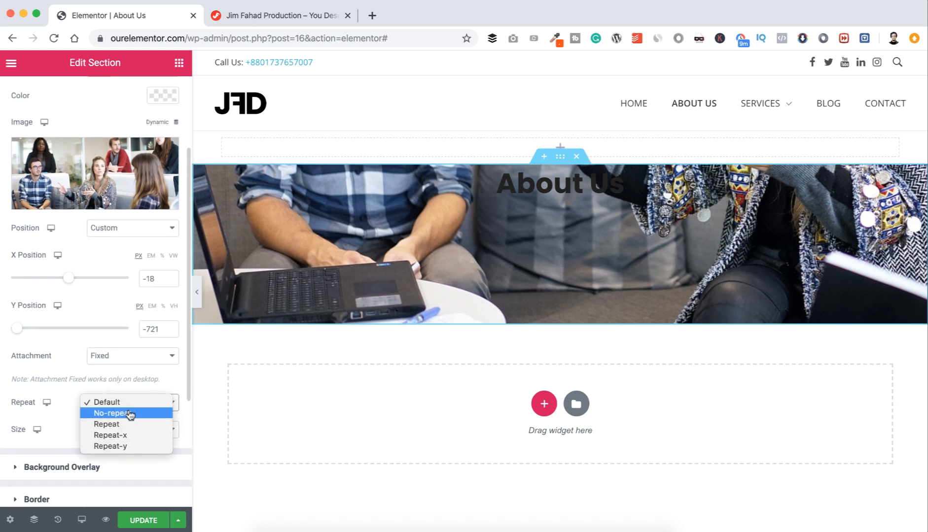
click(129, 415)
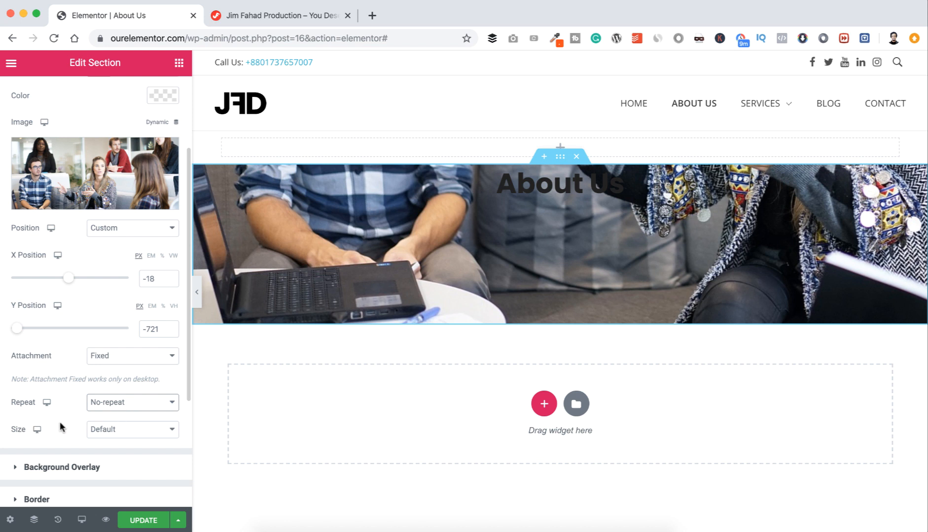
click(97, 432)
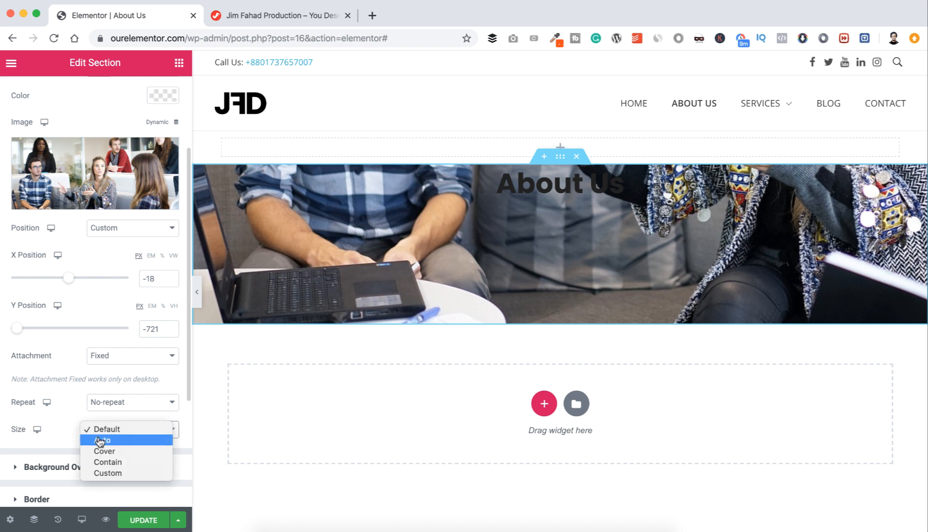
click(100, 441)
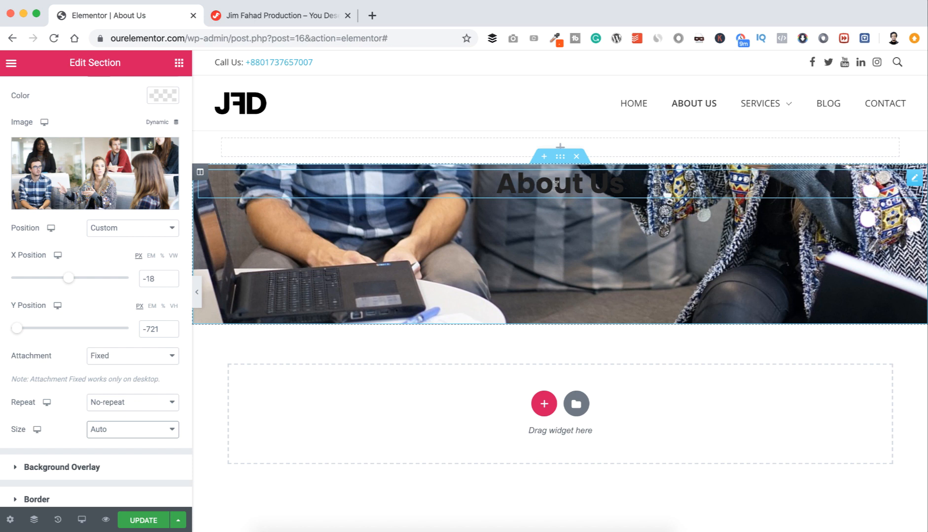
click(915, 179)
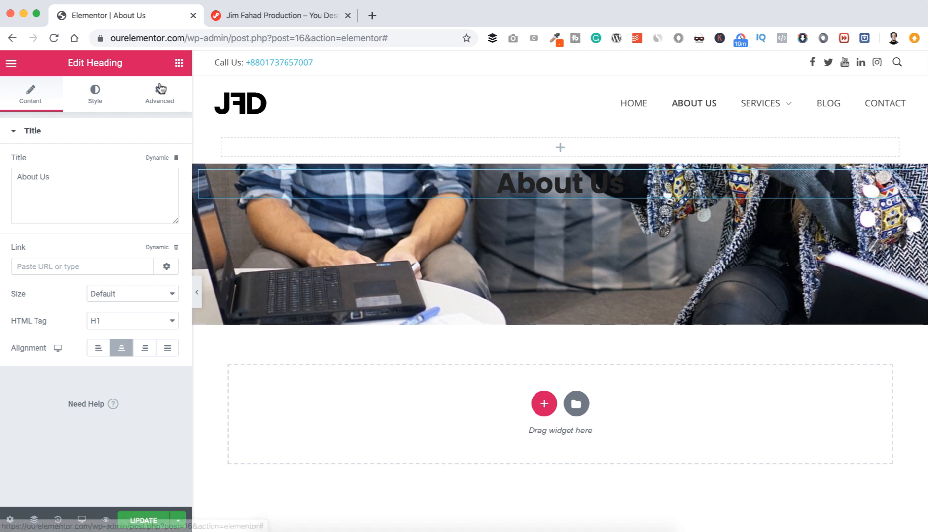
click(95, 99)
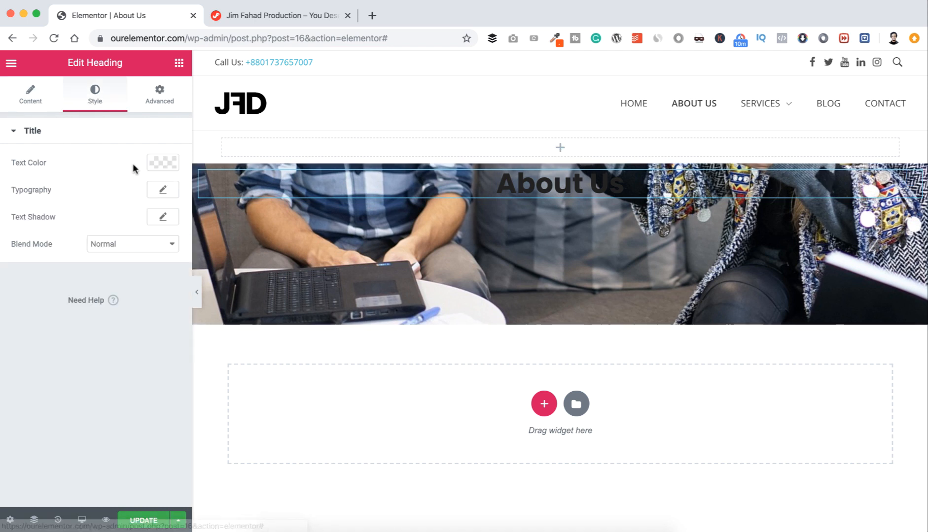
Step: Change the About Us heading's text colour to white (#FFFFFF)
click(163, 163)
drag(25, 246, 12, 227)
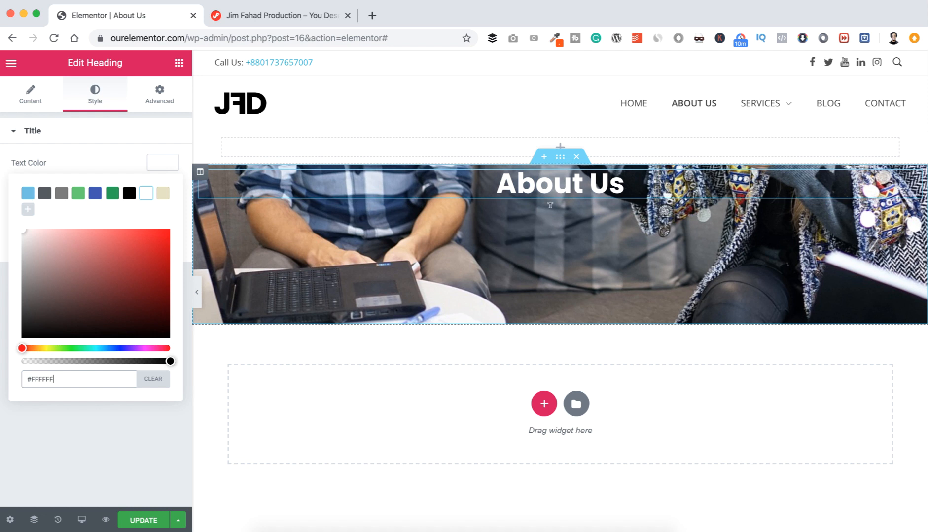
Step: Give the About Us banner a classic black background overlay
click(560, 159)
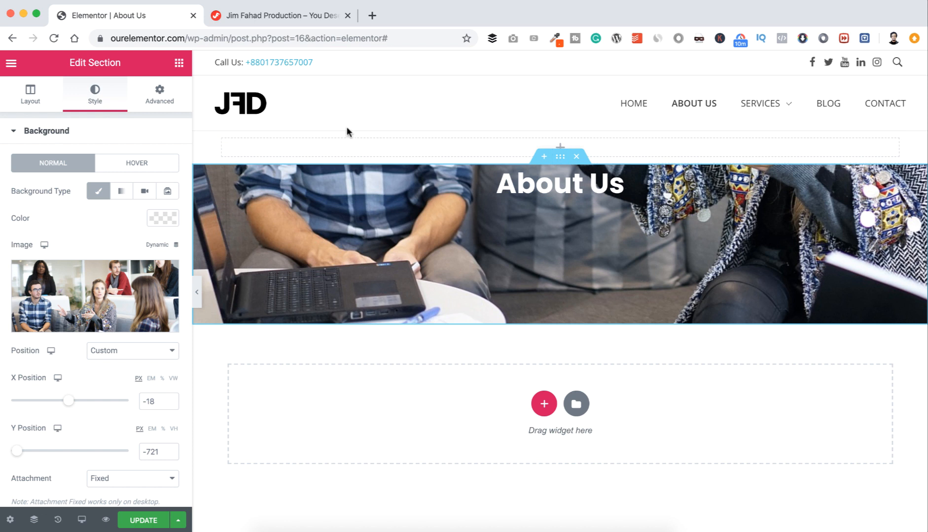
scroll(103, 267, down, 10)
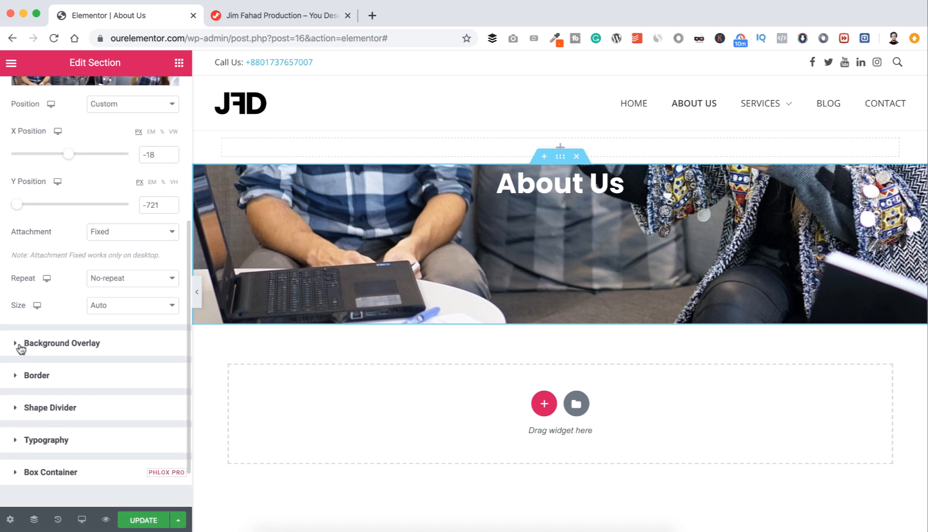
click(18, 344)
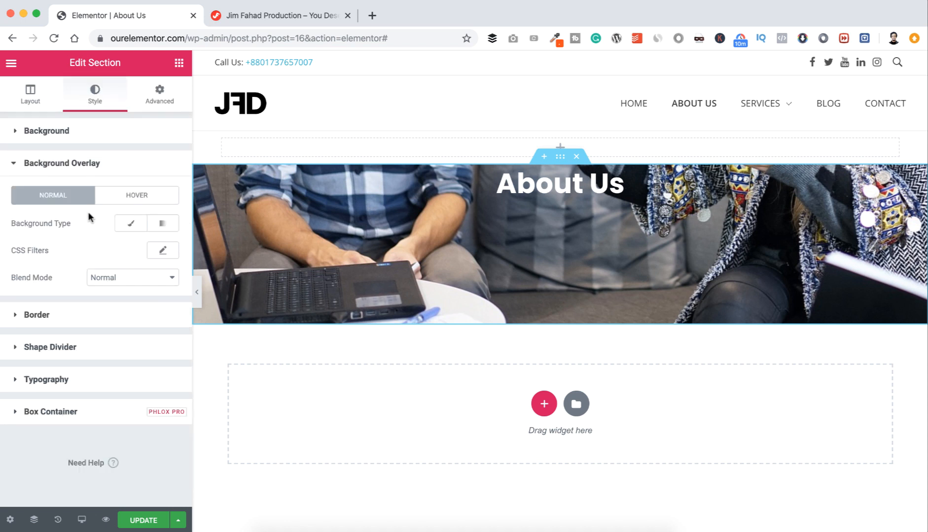
click(130, 224)
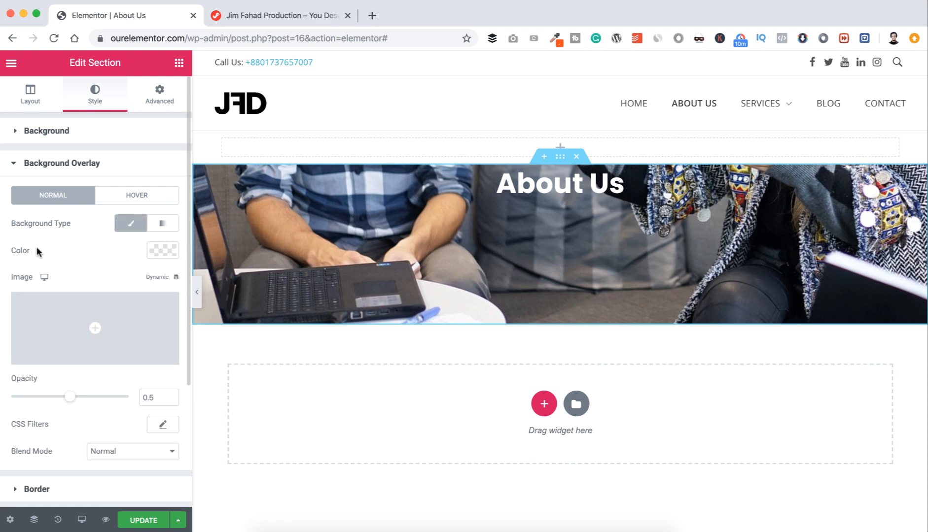
click(160, 255)
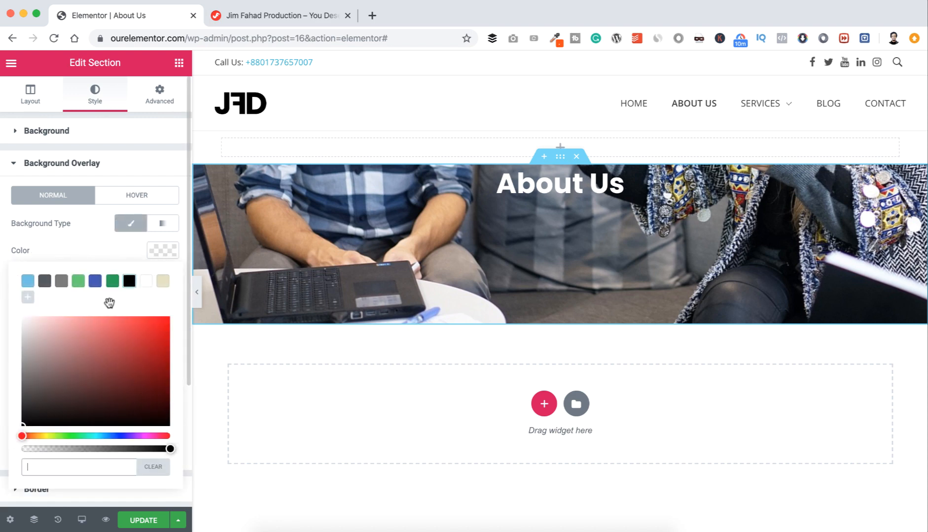
click(26, 422)
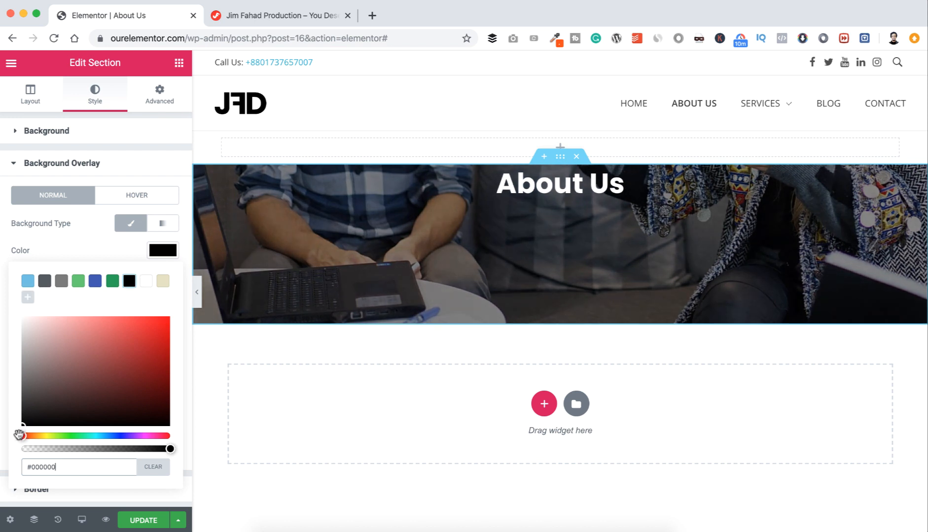
click(69, 247)
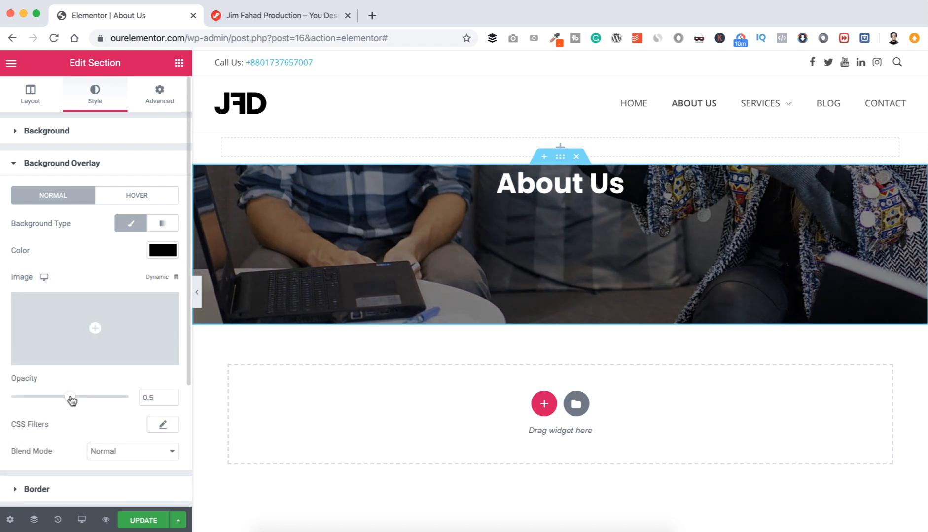
Step: Raise the overlay opacity to 0.7 and set its blend mode to Darken
drag(71, 400, 96, 402)
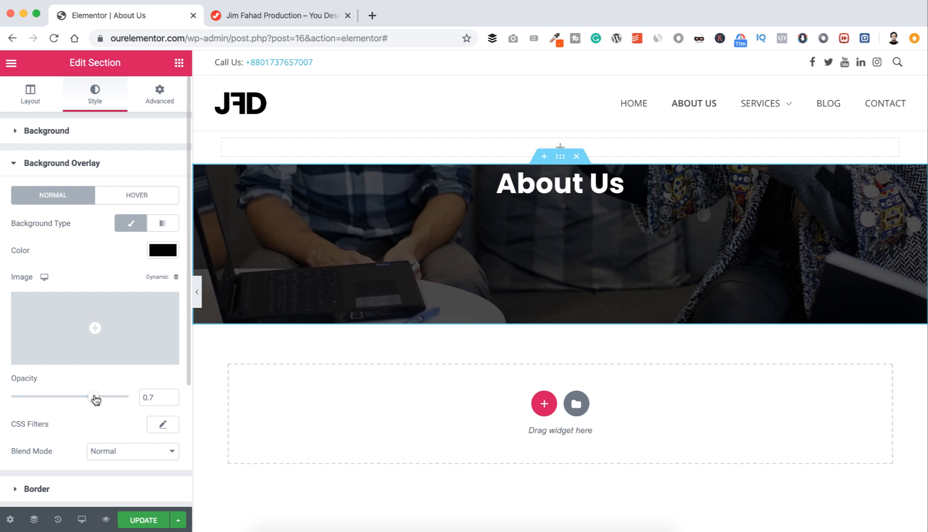
click(109, 452)
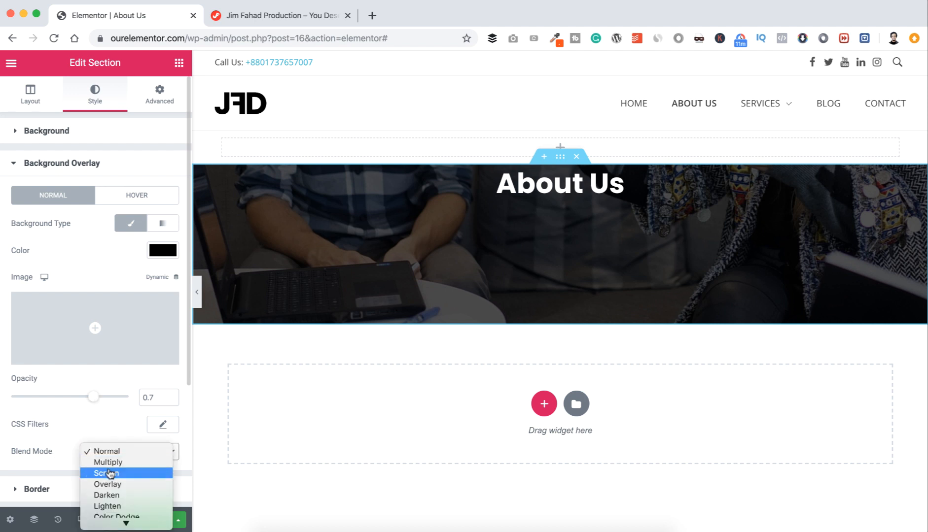
scroll(110, 474, down, 3)
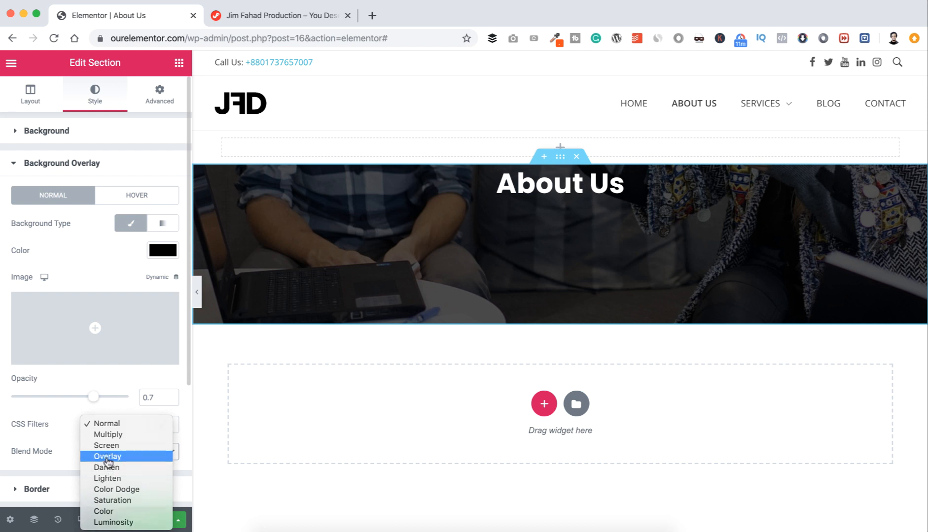
click(107, 457)
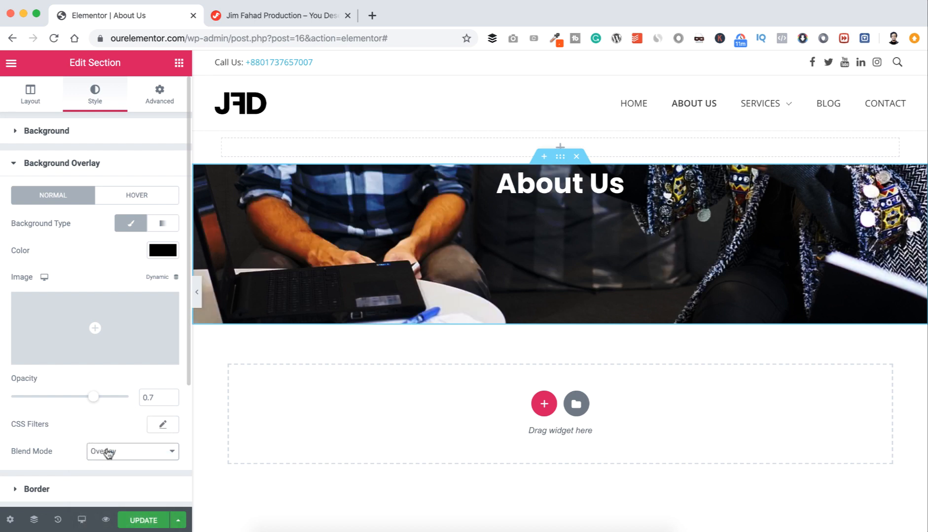
click(107, 453)
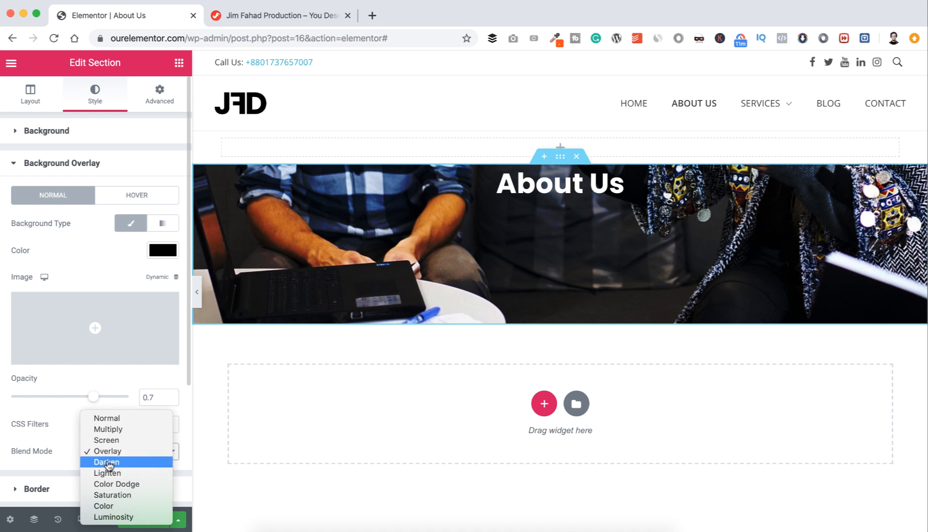
click(108, 462)
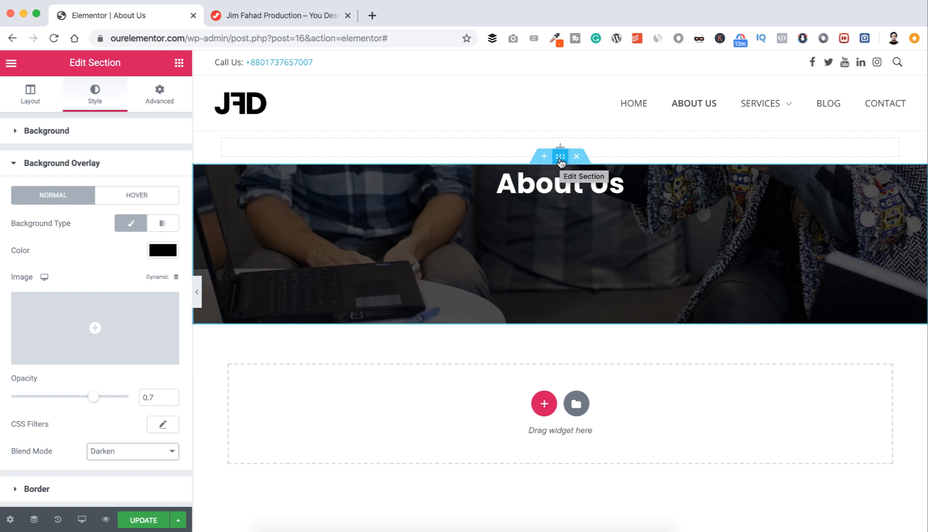
Step: Set the banner section's Column Position to Middle to centre the About Us heading vertically
click(31, 99)
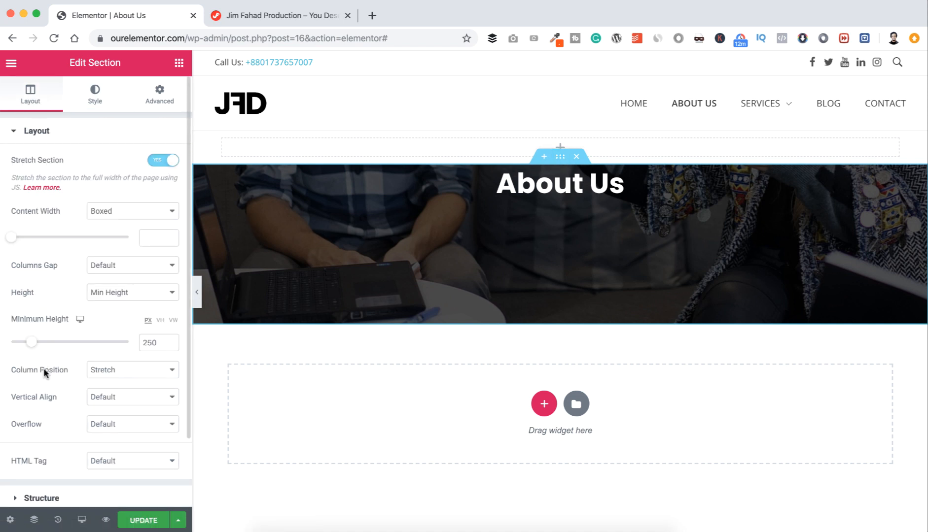
click(118, 375)
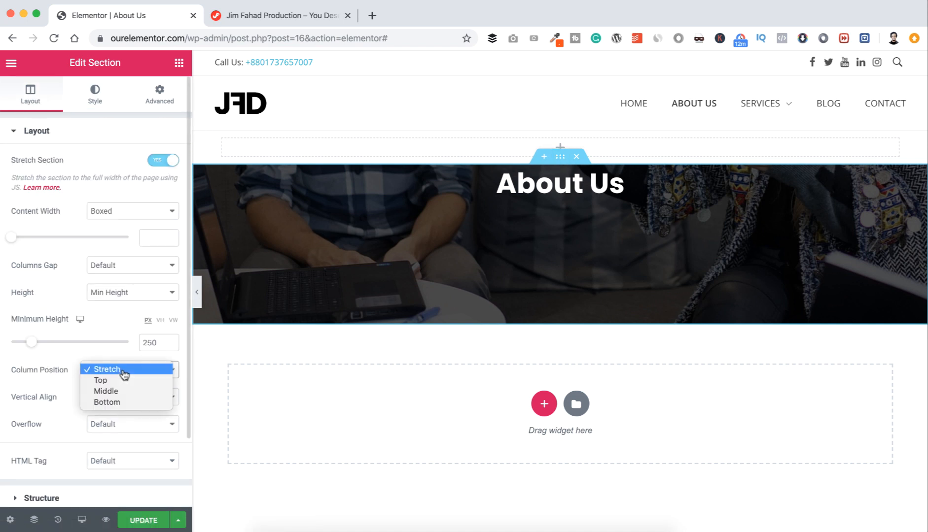
click(117, 391)
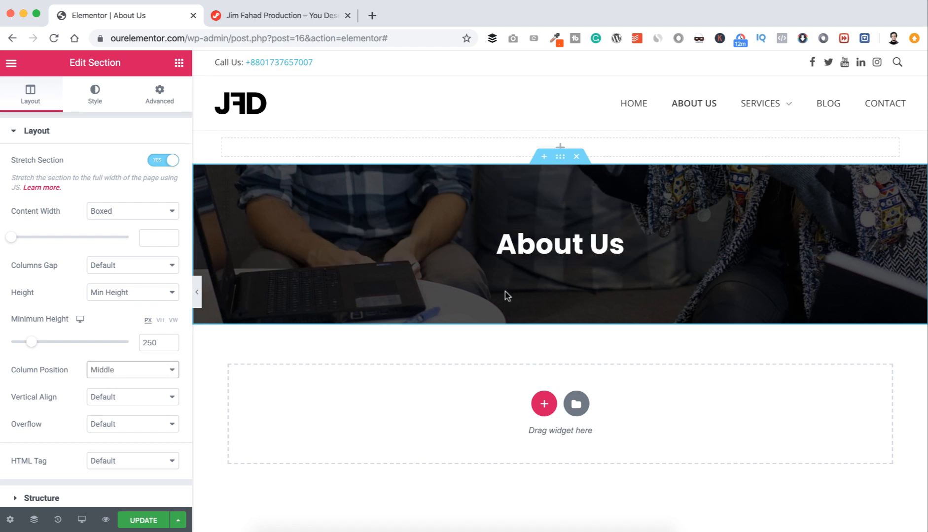
scroll(467, 333, down, 3)
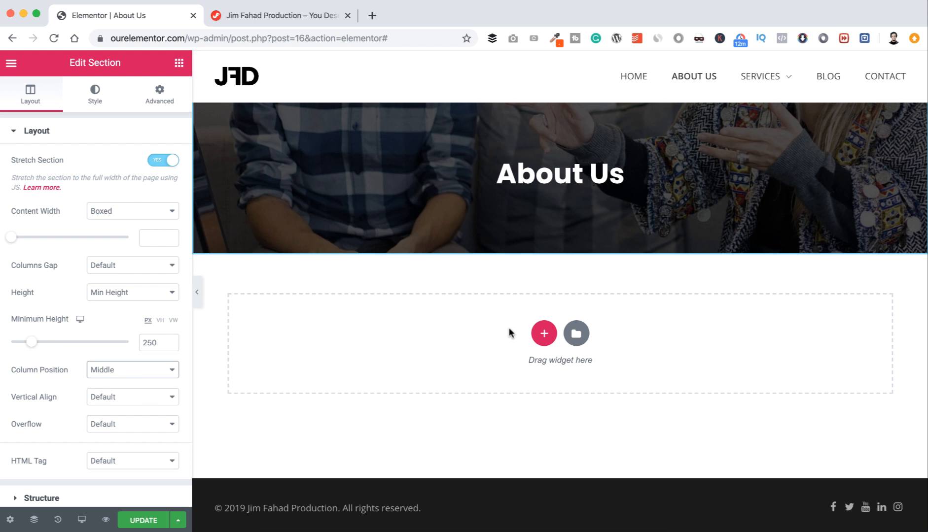
Step: Add a new two-column section below the About Us banner
click(545, 335)
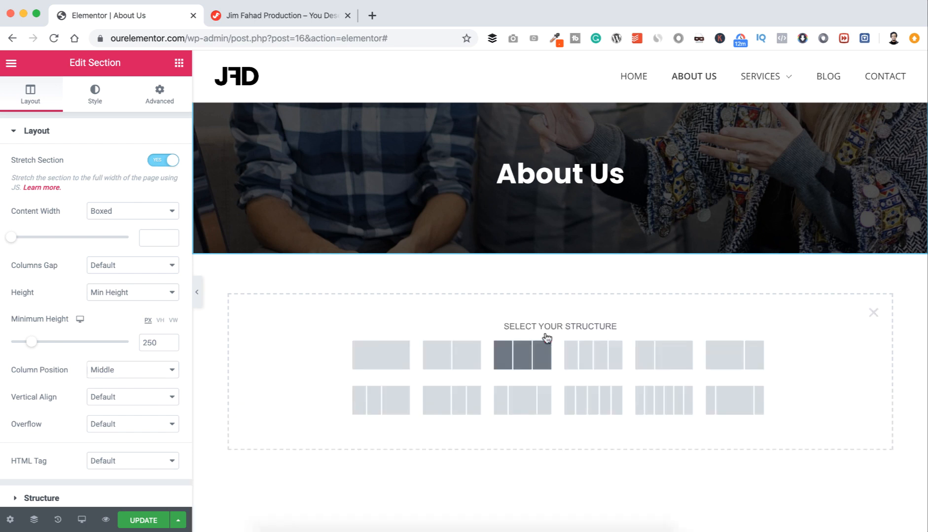
click(445, 359)
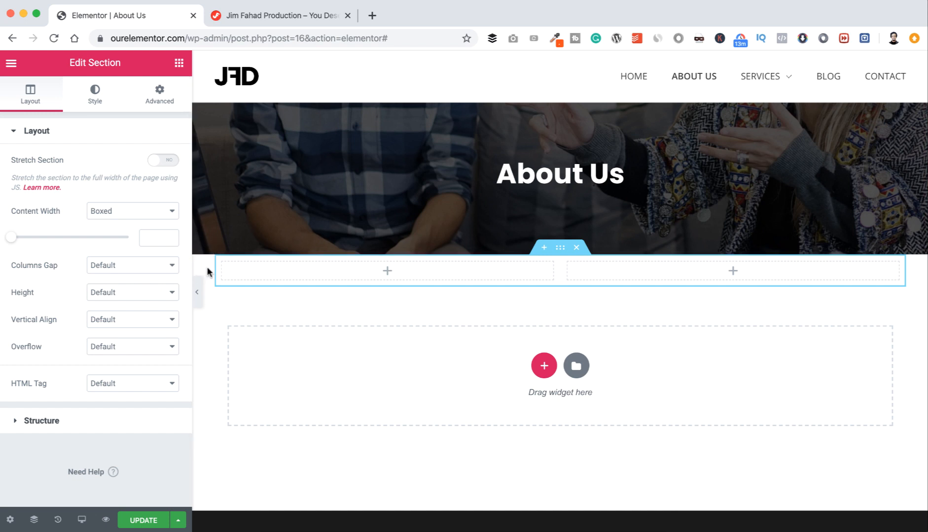
click(561, 252)
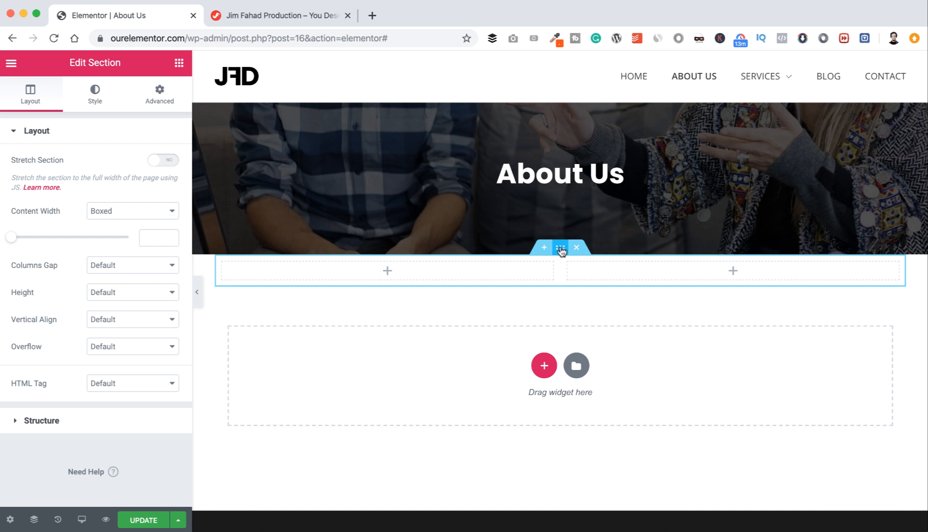
Step: Unlink the new section's margins and set its top margin to 100 px
click(159, 98)
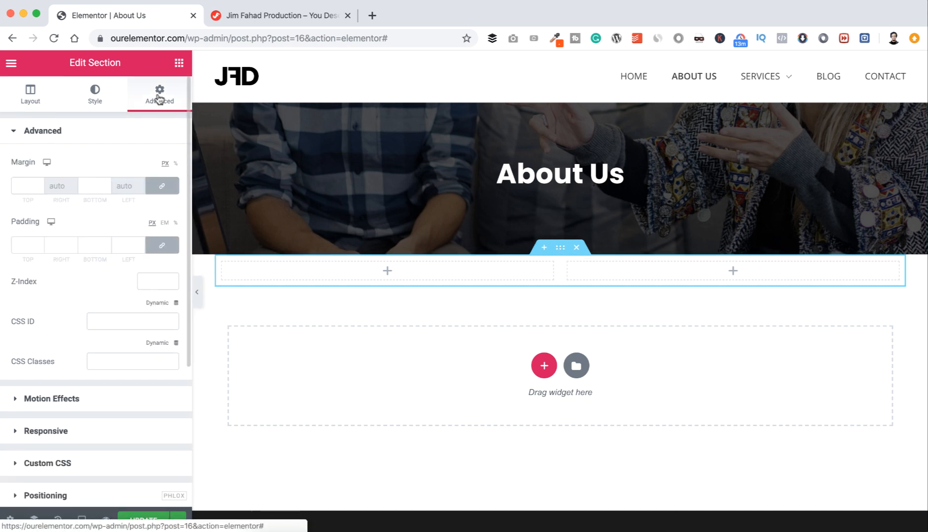
click(162, 186)
click(21, 186)
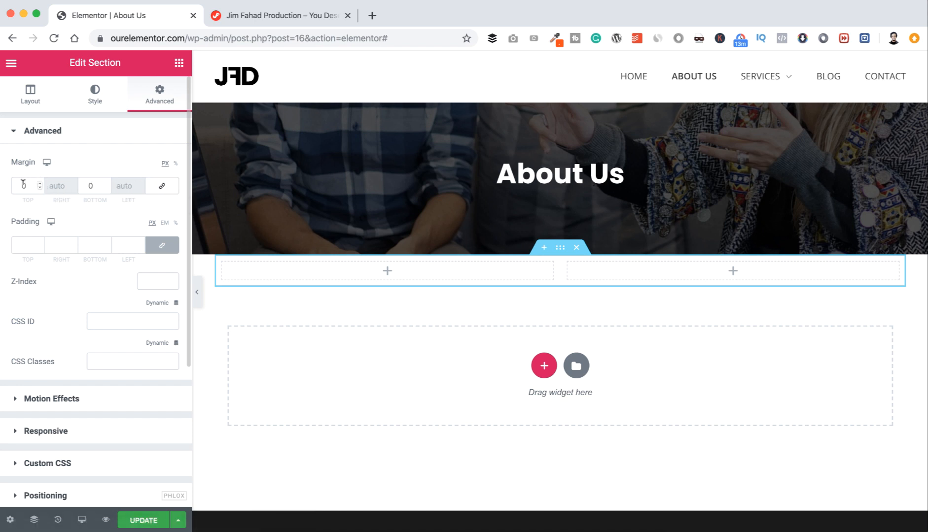
text(100)
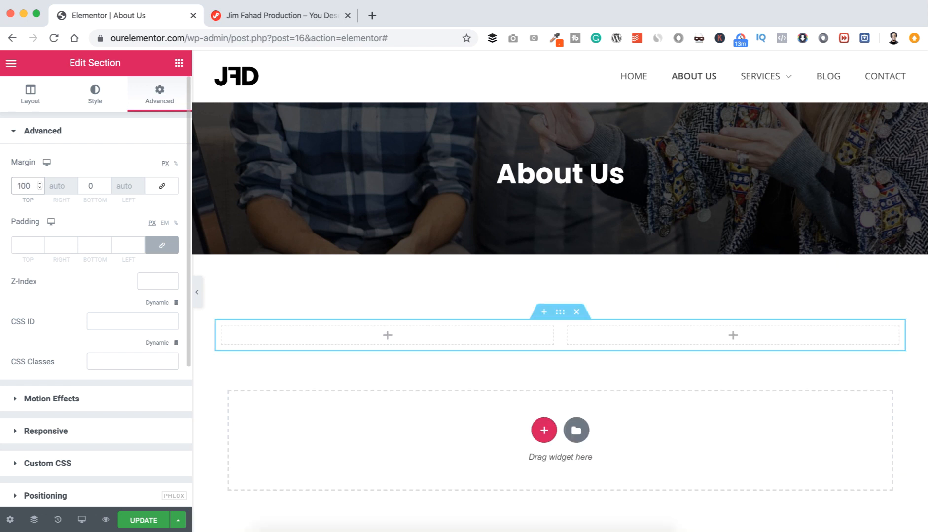
Step: Add an H6 heading reading 'THE SECRET INGREDIENT' to the left column
click(388, 337)
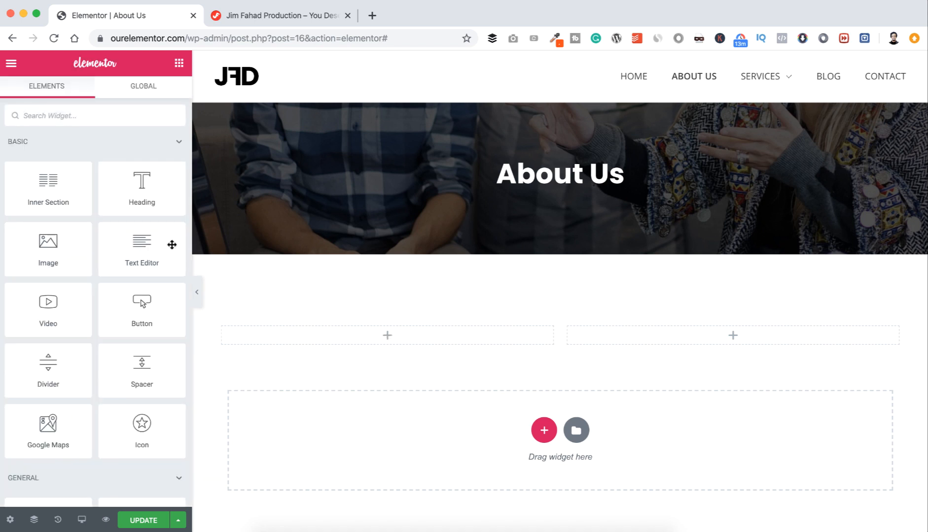
drag(155, 197, 386, 330)
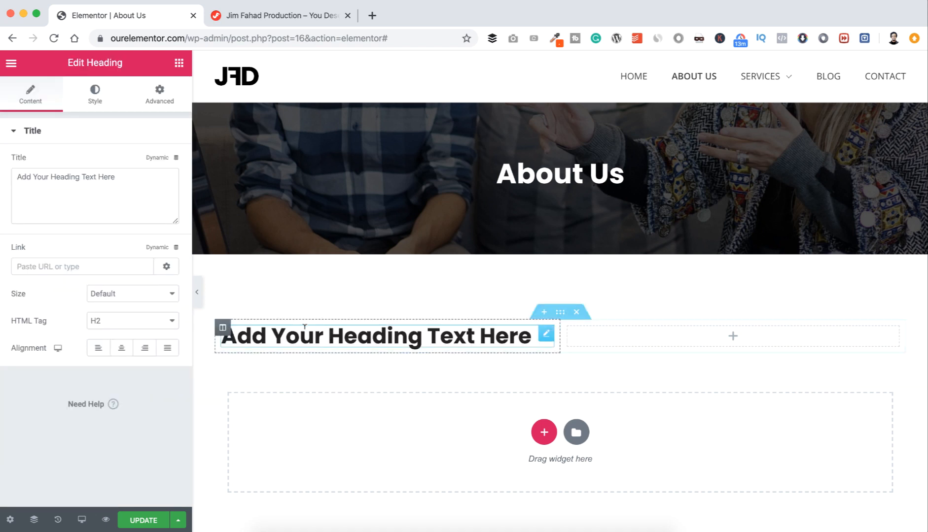
click(124, 175)
key(super+a)
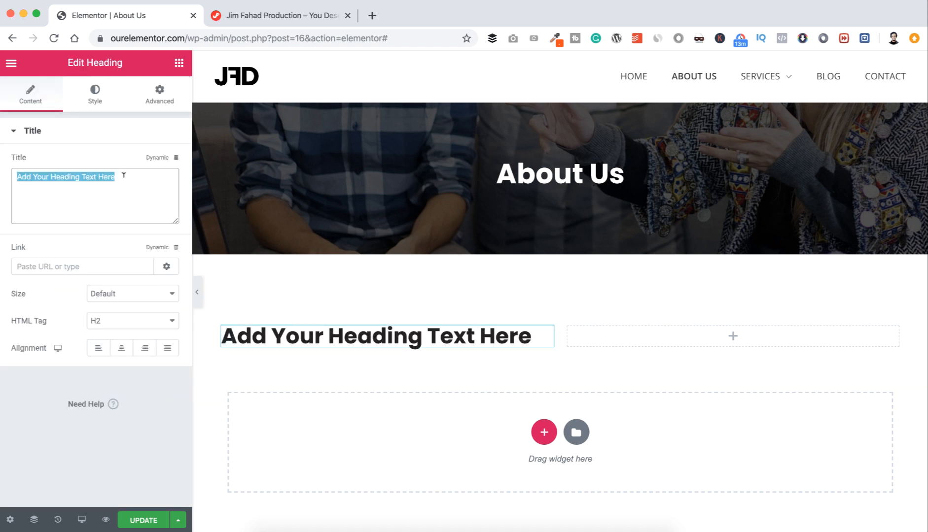
key(super+v)
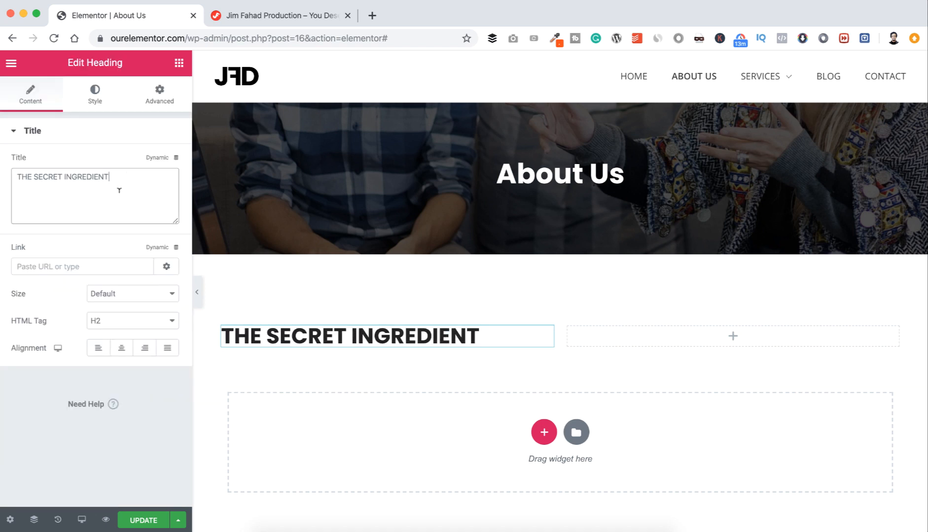
click(101, 321)
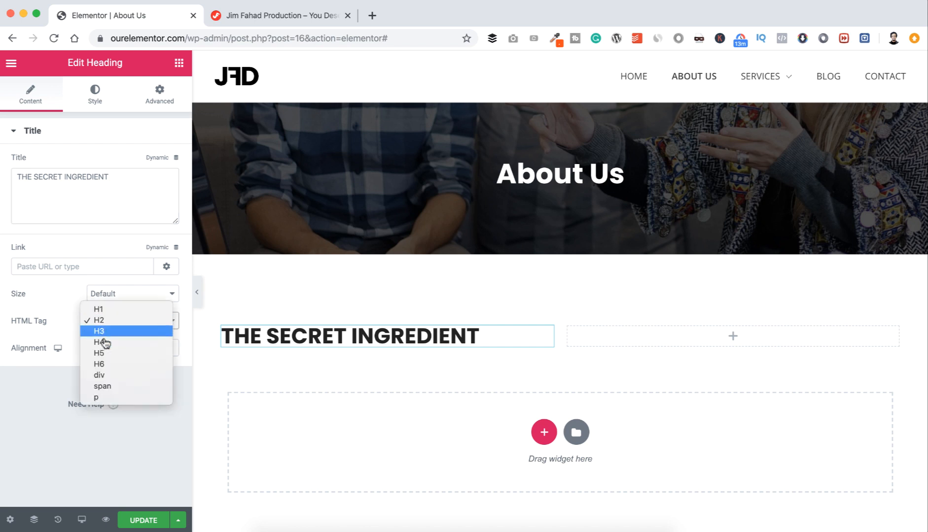
click(112, 364)
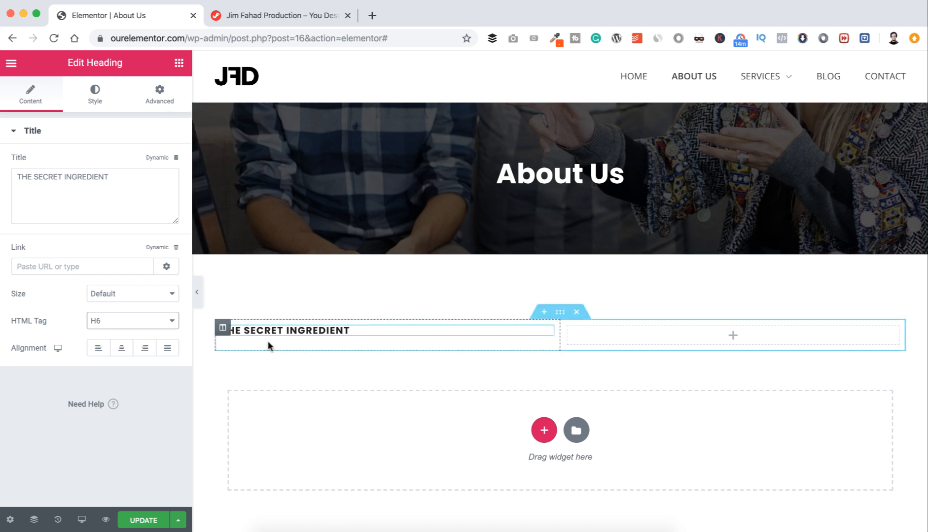
Step: Add a second heading below it reading 'Why us? Because we care'
click(179, 63)
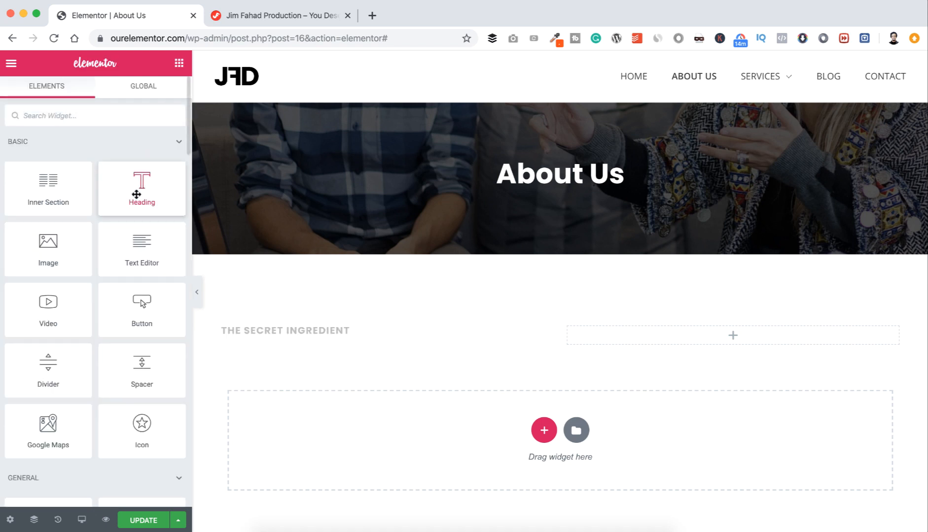
drag(136, 194, 285, 332)
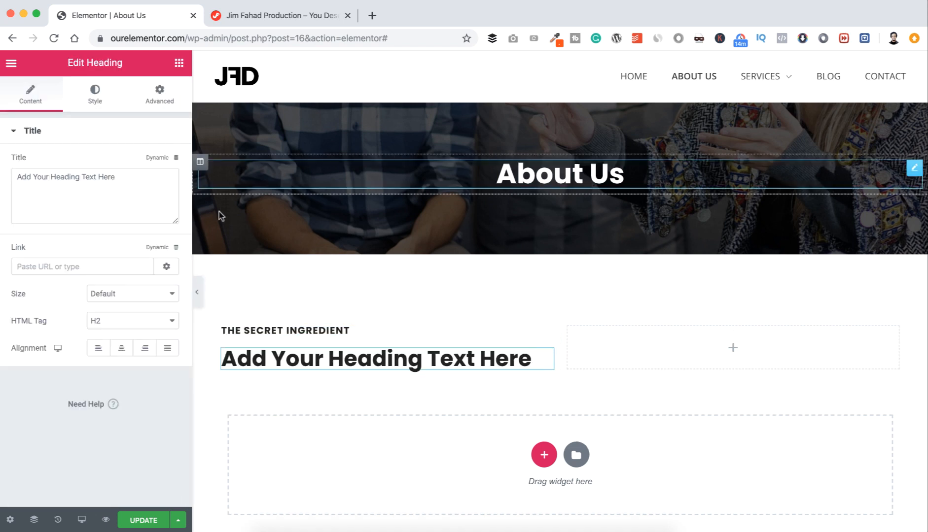
triple_click(95, 177)
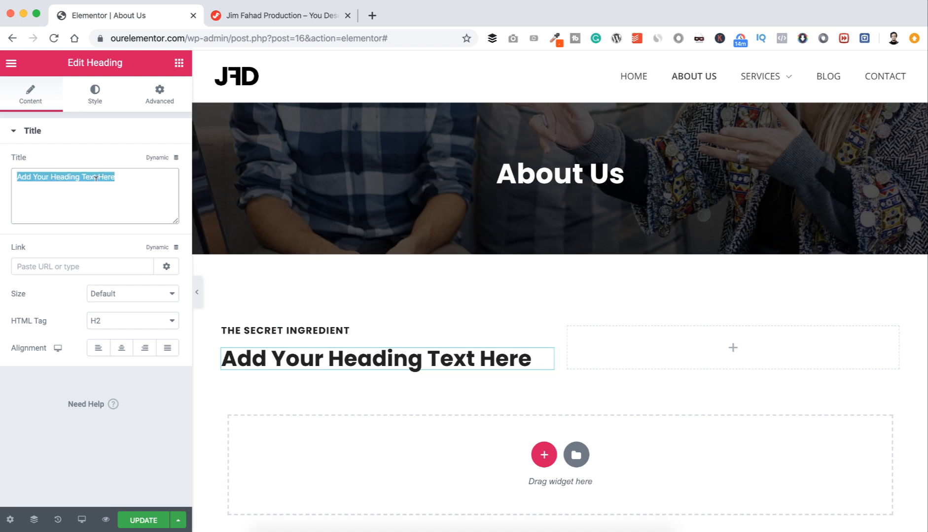
text(Why us? Because we care)
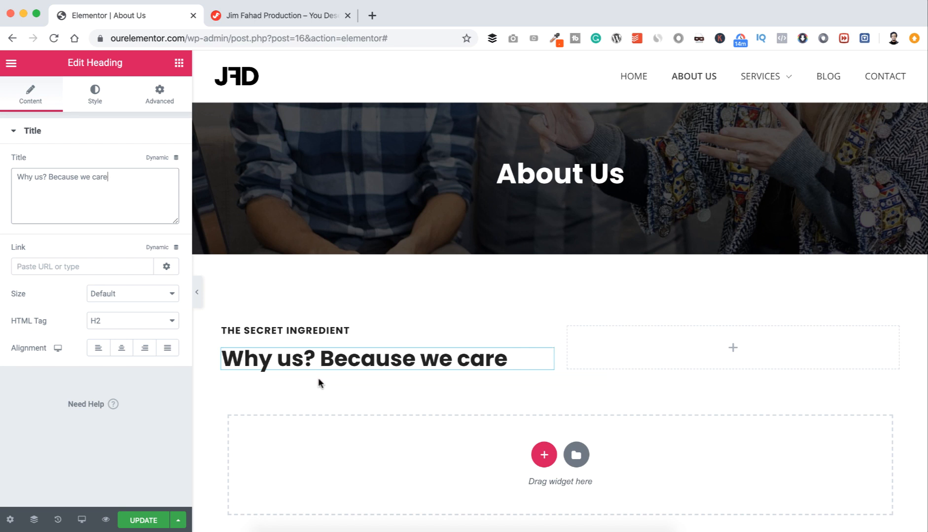
scroll(318, 377, down, 2)
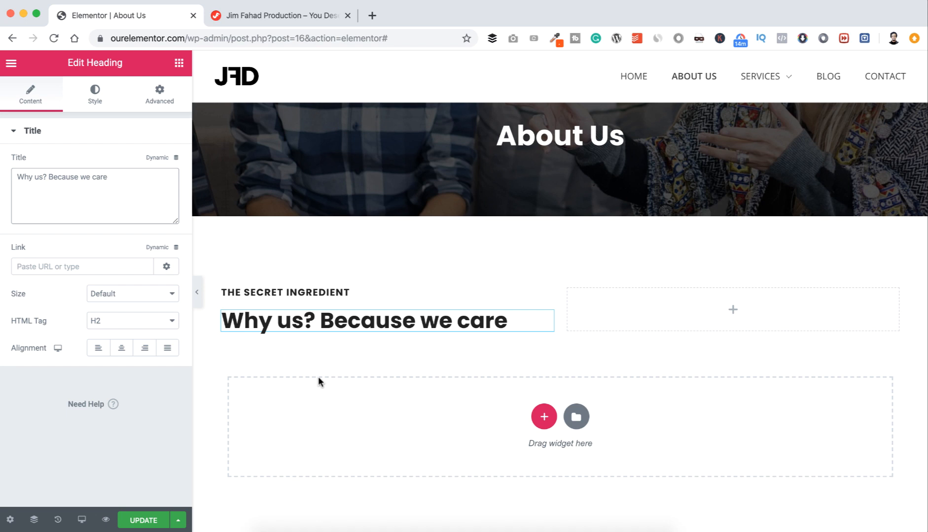
Step: Add a Divider under the 'Why us?' heading, shortened and aligned left
click(179, 62)
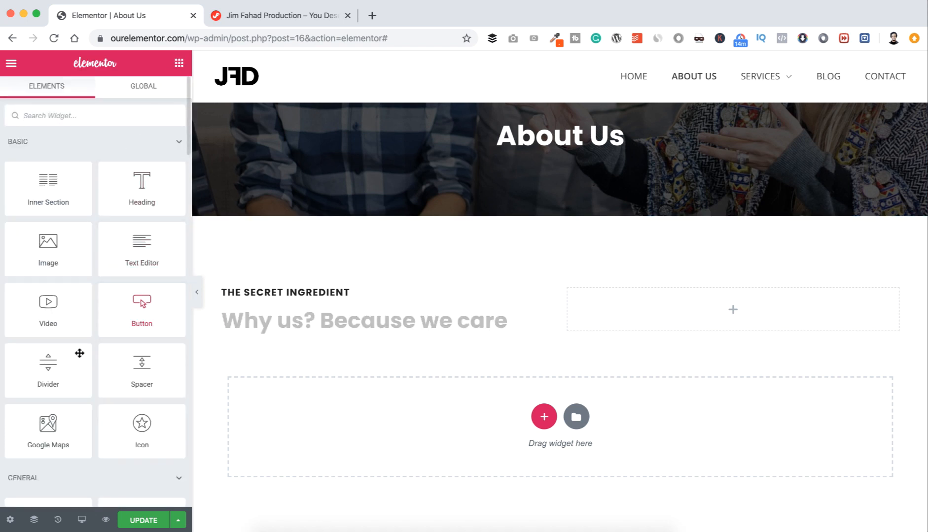
drag(47, 359, 326, 330)
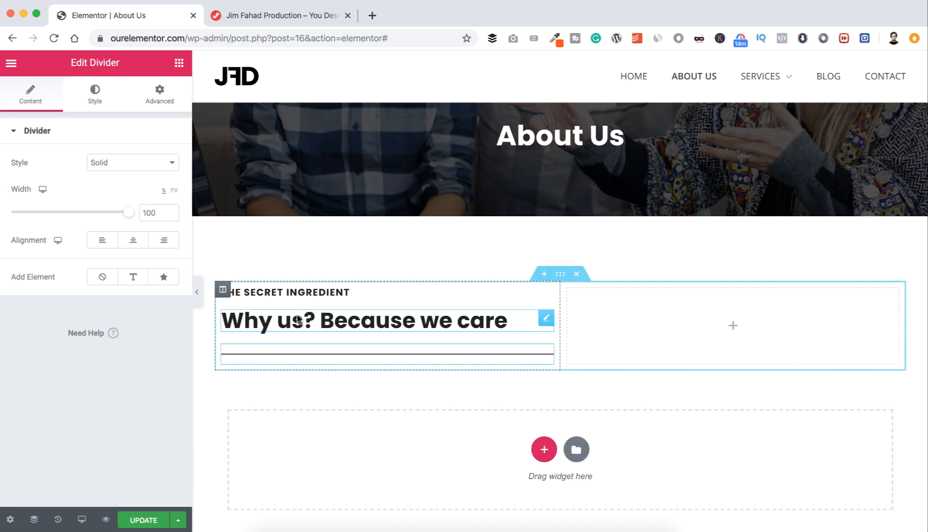
drag(129, 213, 41, 212)
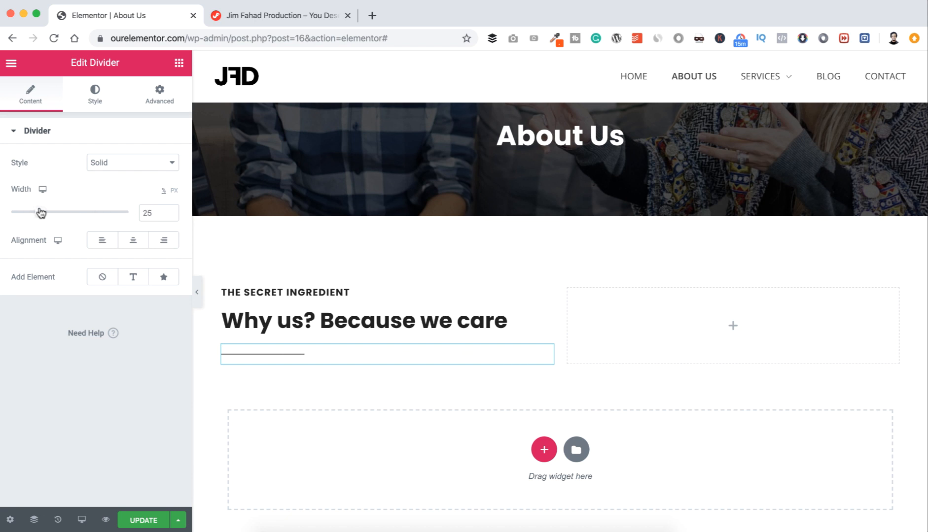
click(101, 241)
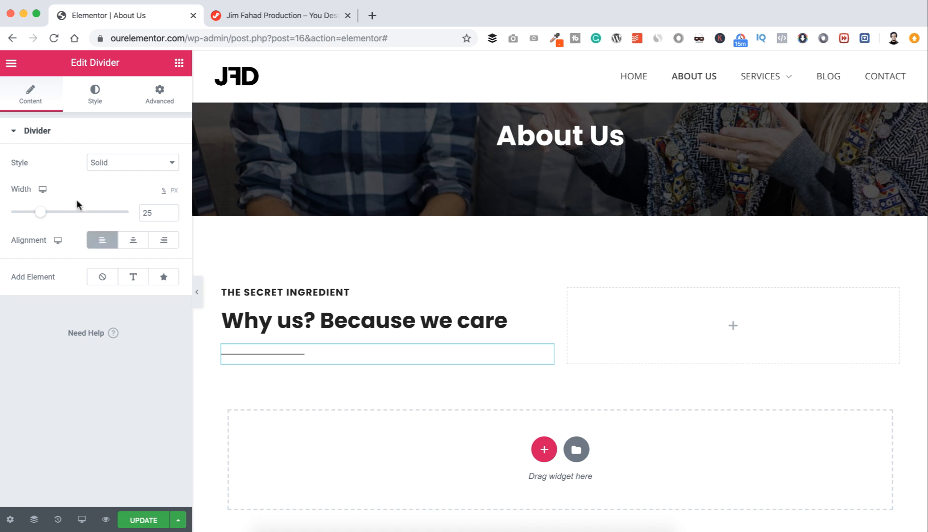
Step: Style the divider with weight 4, gap 2, orange #FB4E00, and width 10%
click(95, 94)
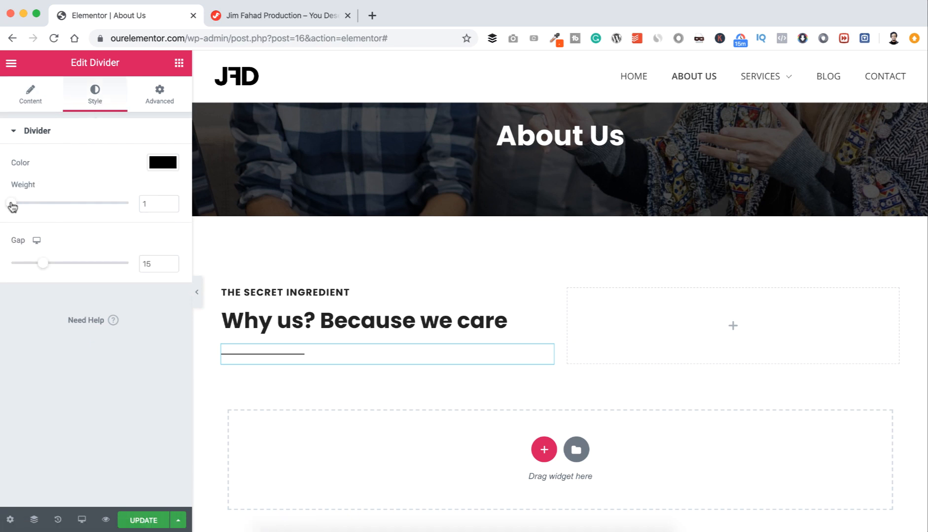
drag(11, 206, 50, 210)
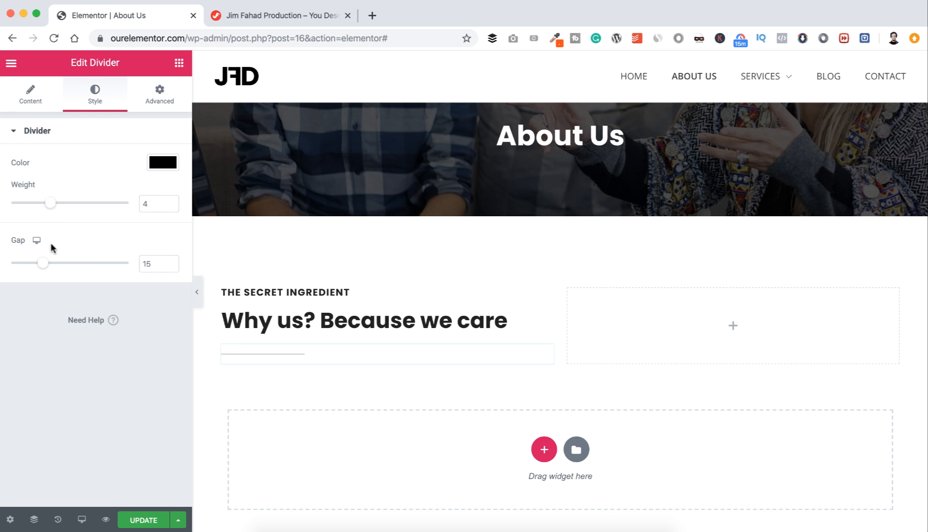
drag(41, 265, 10, 265)
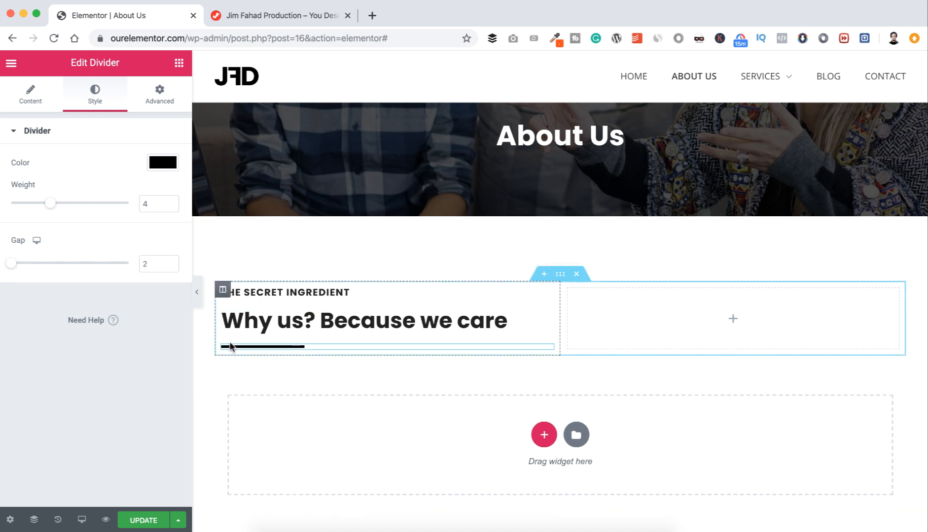
click(159, 166)
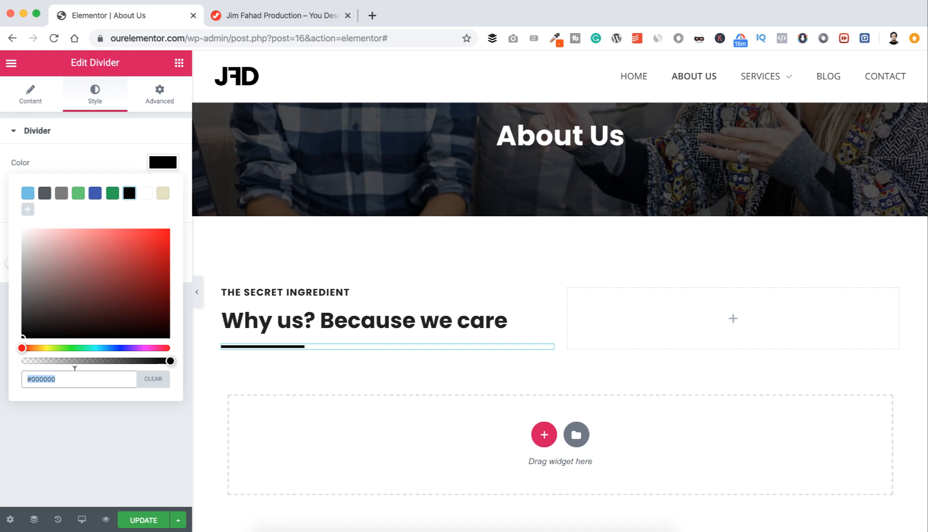
text(#FB4E00)
click(69, 414)
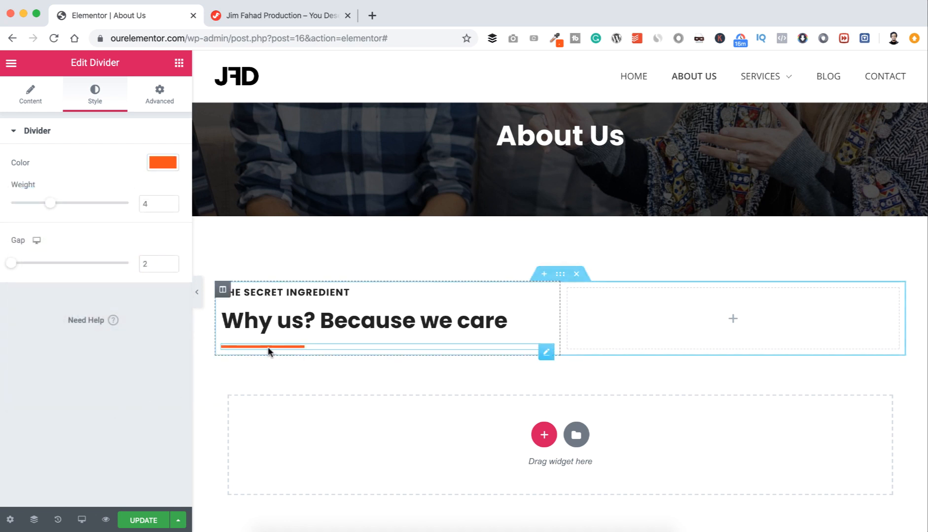
click(29, 94)
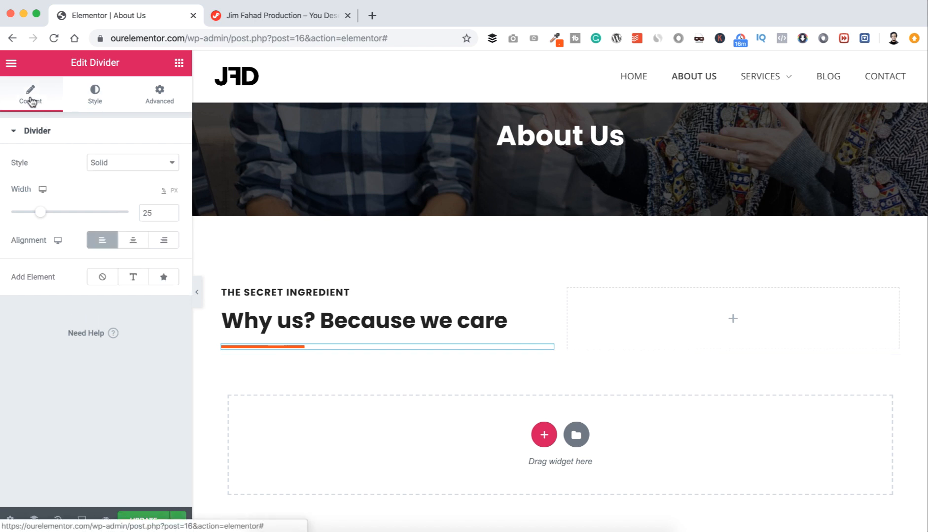
drag(44, 215, 26, 217)
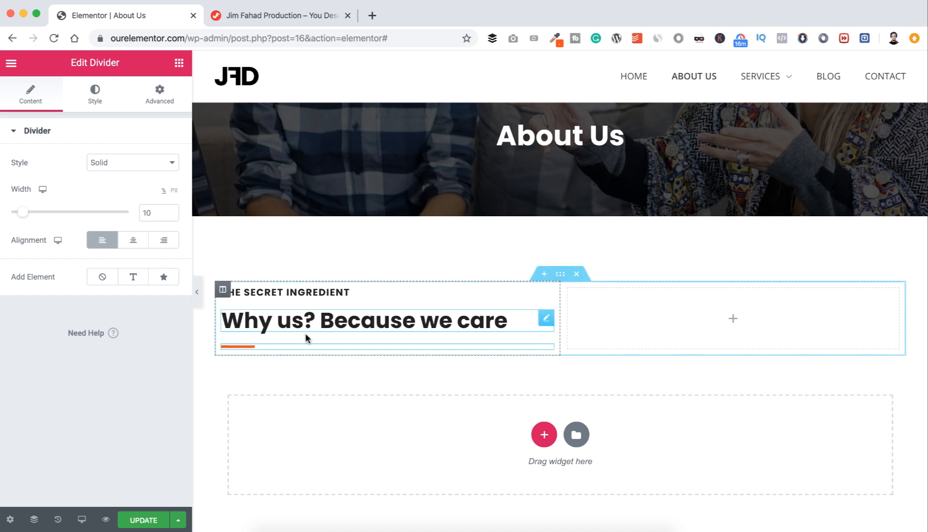
scroll(304, 351, down, 1)
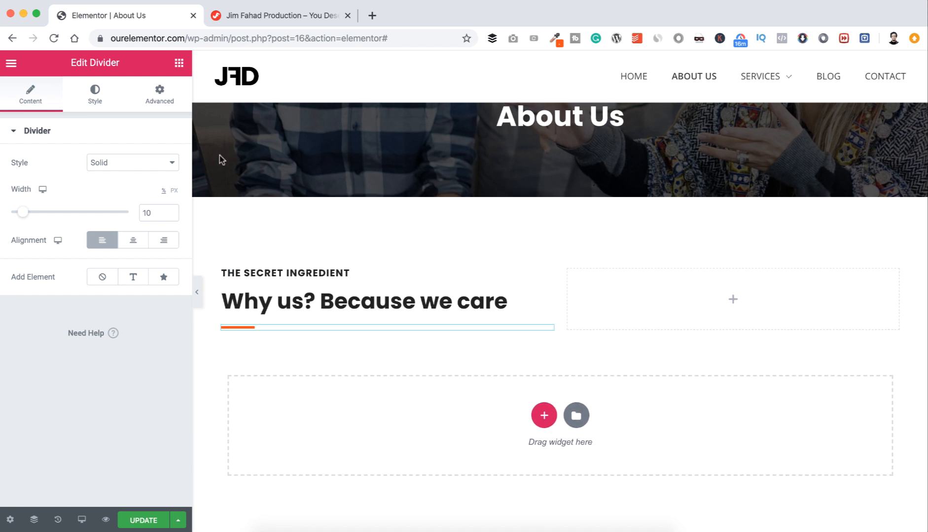
Step: Add a Text Editor under the divider with three paragraphs starting 'Let's establish a little bit of trust between us.'
click(179, 63)
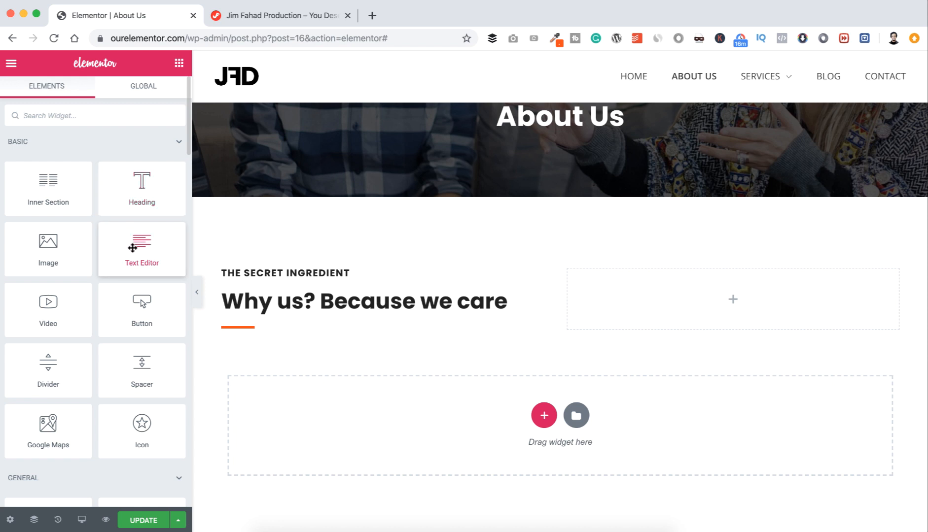
drag(132, 248, 261, 335)
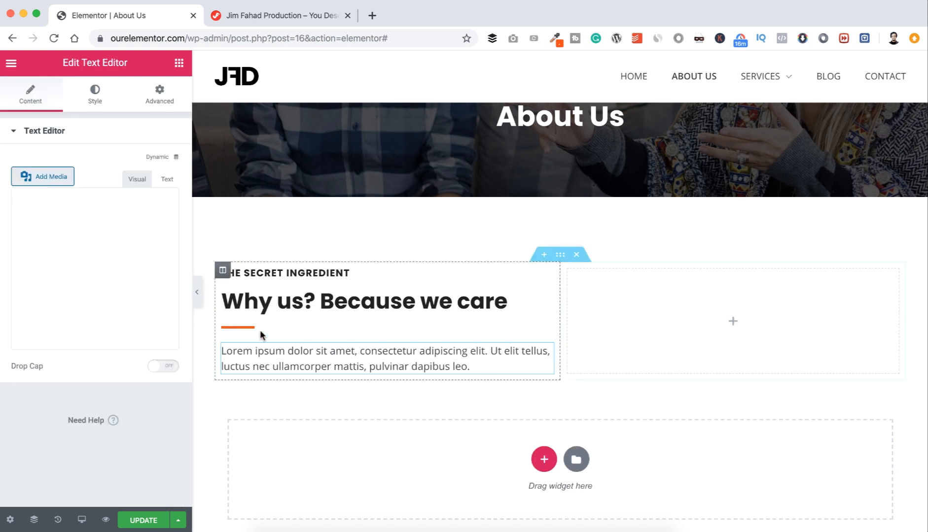
click(98, 310)
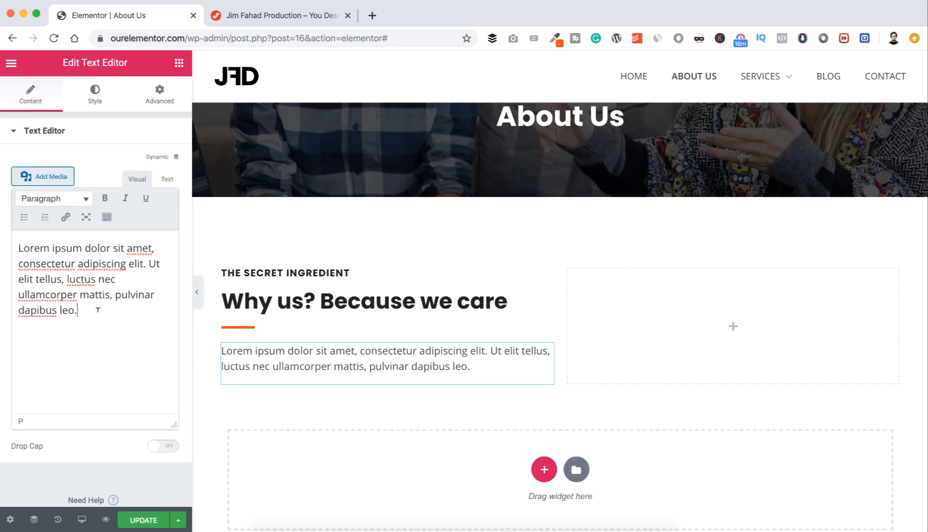
key(super+a)
text(Let’s establish a little bit of trust between us. Our years of industry experience makes us capable enough to handle various aspects related to your online business, enabling you to reach out to the global audience. Our capabilities go far beyond design. Equipped with proven solutions driven by best practices, we offer purposeful insights specific to every project from content to real website. Through an iterative web design process, the result is a scalable, intuitive and relevant web experience.)
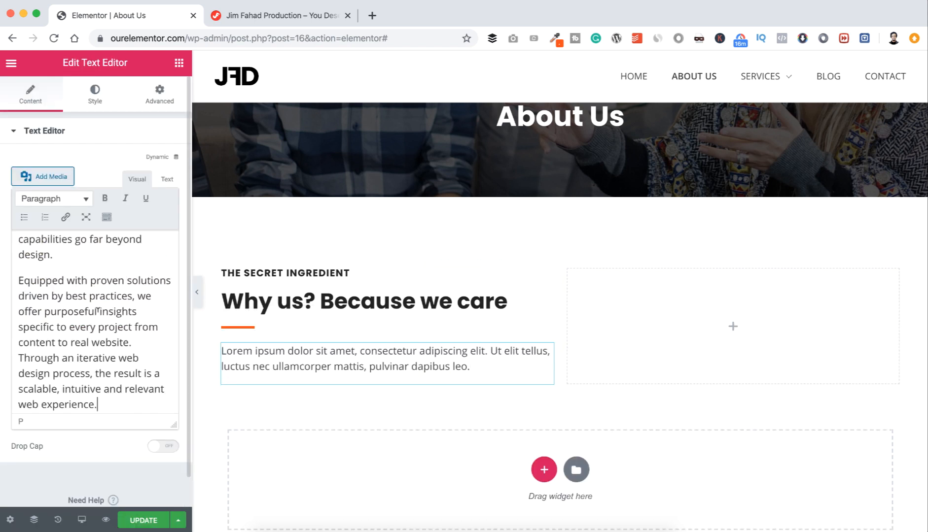
scroll(306, 392, down, 1)
scroll(306, 392, down, 2)
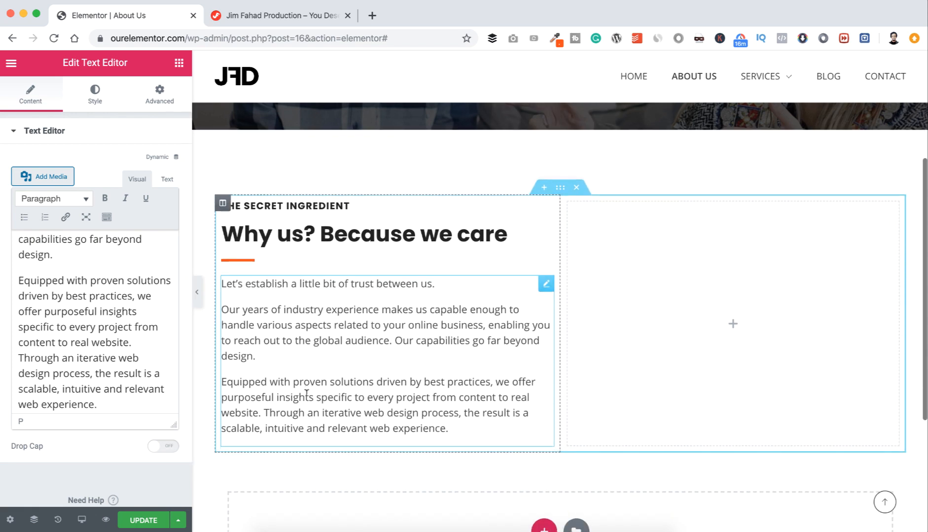
scroll(306, 392, down, 1)
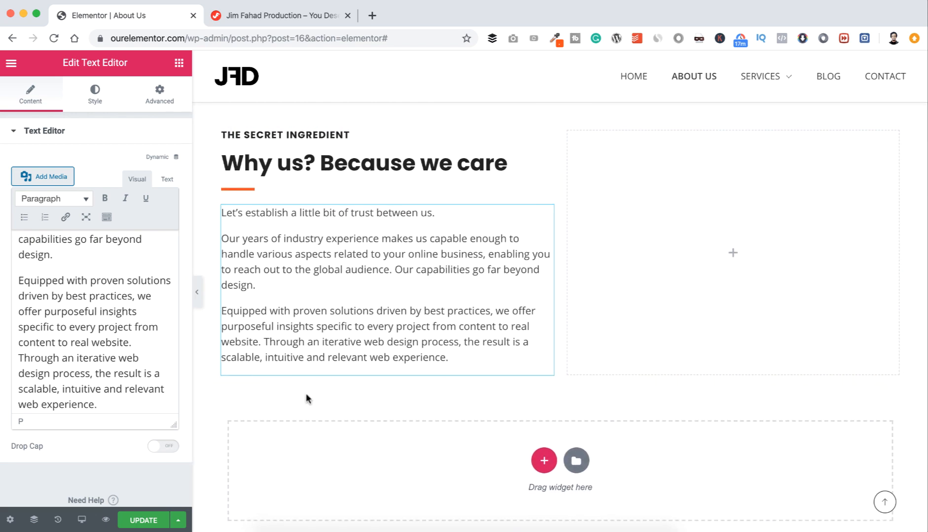
click(179, 64)
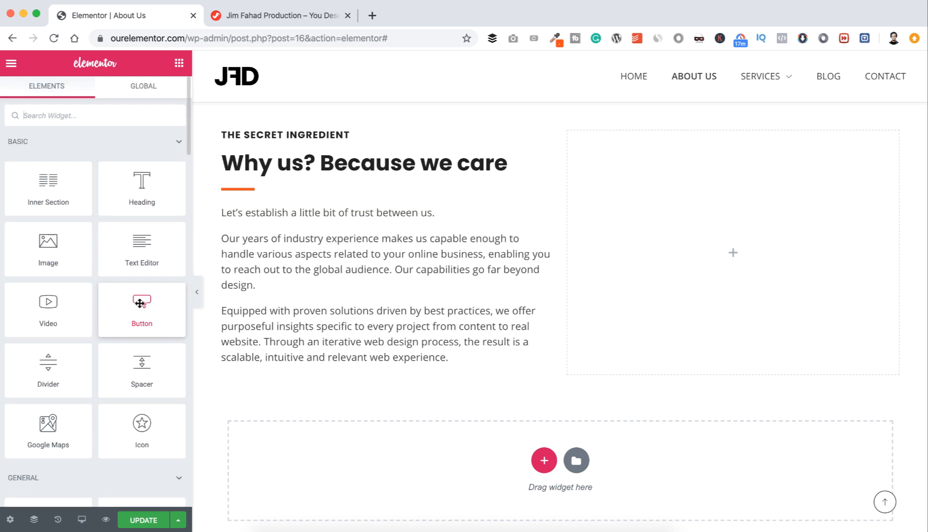
Step: Add a Button below the paragraphs labelled 'Contact us' linking to /contact/
drag(140, 303, 318, 377)
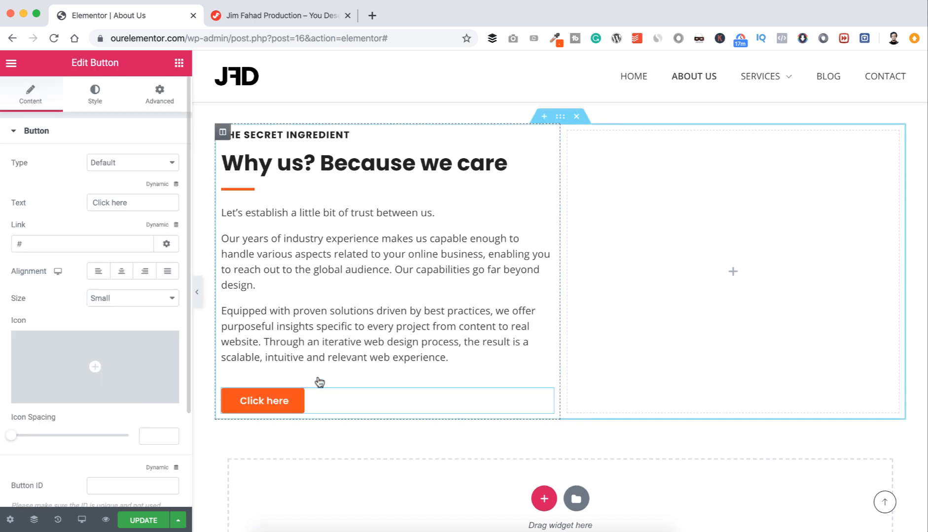
click(137, 202)
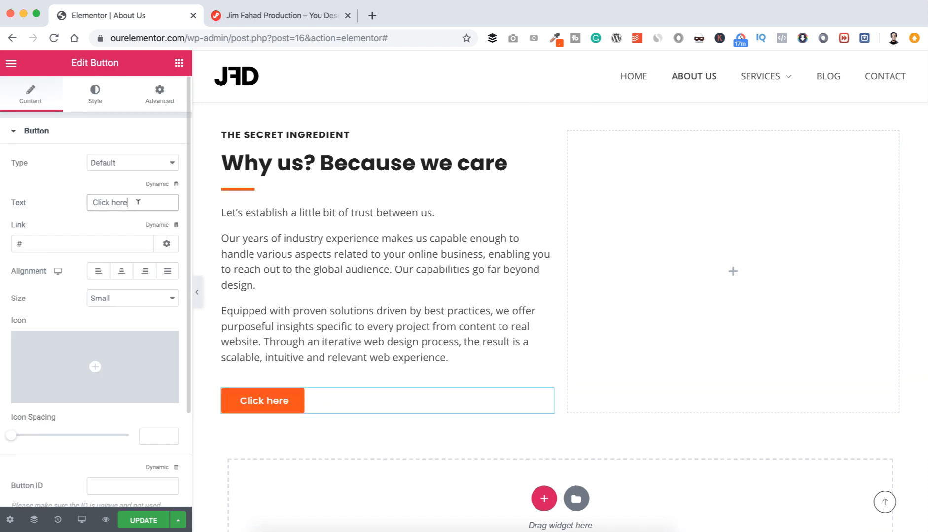
triple_click(138, 202)
text(C)
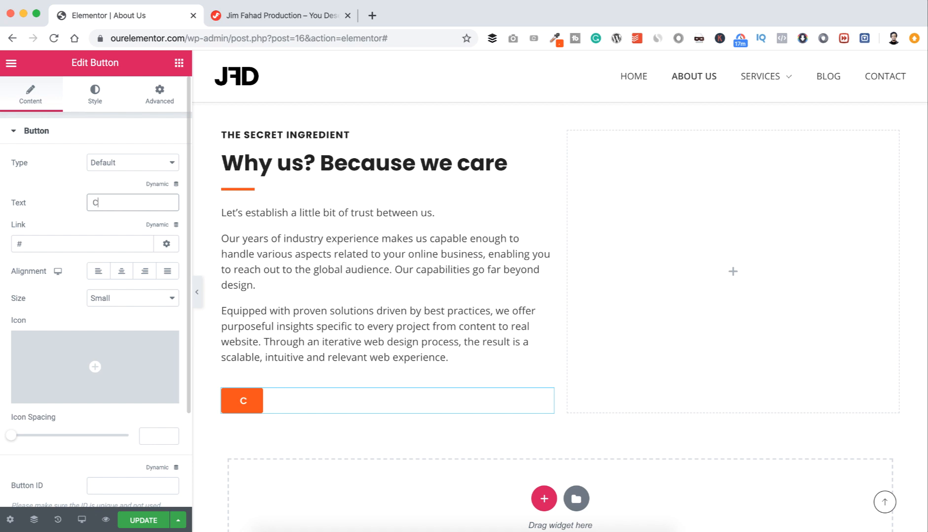
text(ontact us)
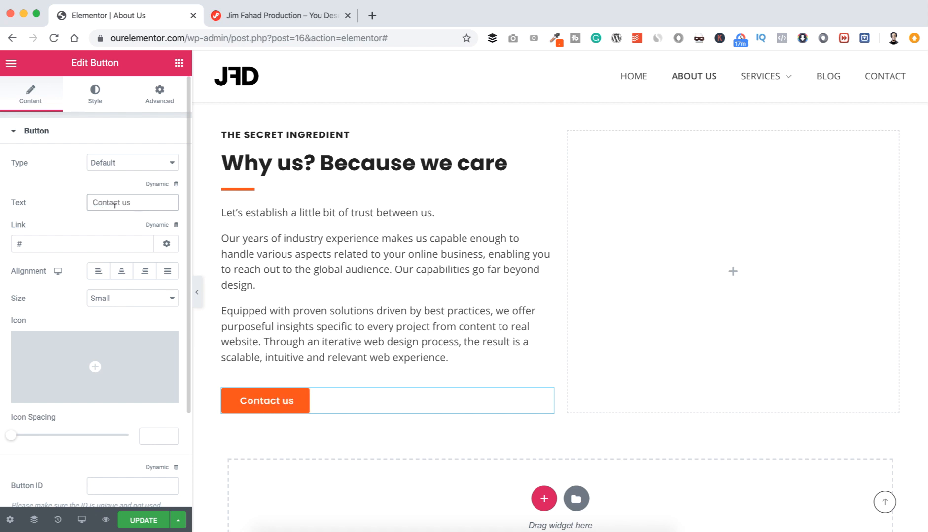
click(35, 244)
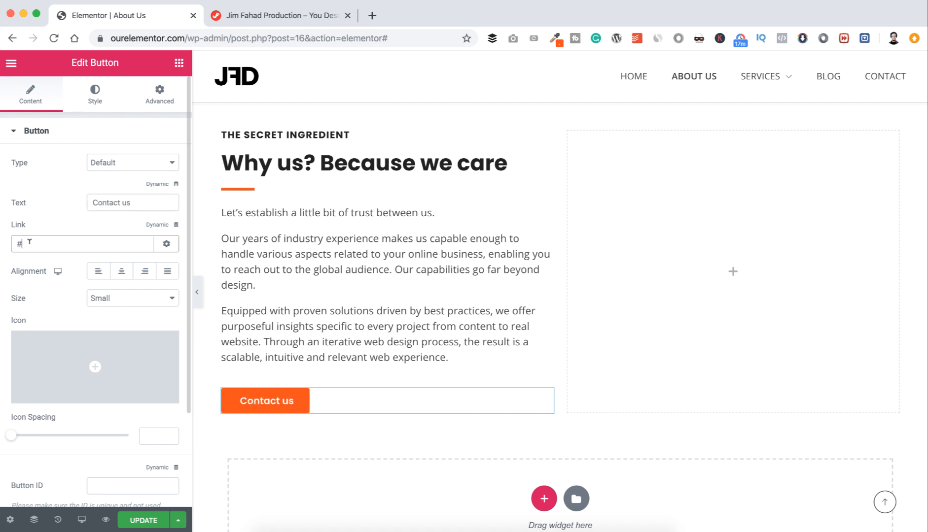
key(BackSpace)
text(/contact/)
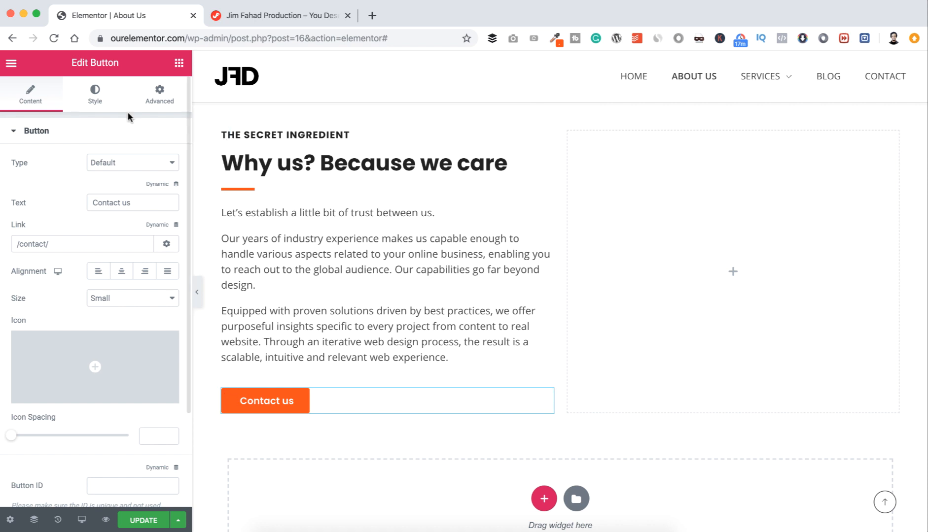
Step: Round the button's corners with an 18 px border radius
click(96, 96)
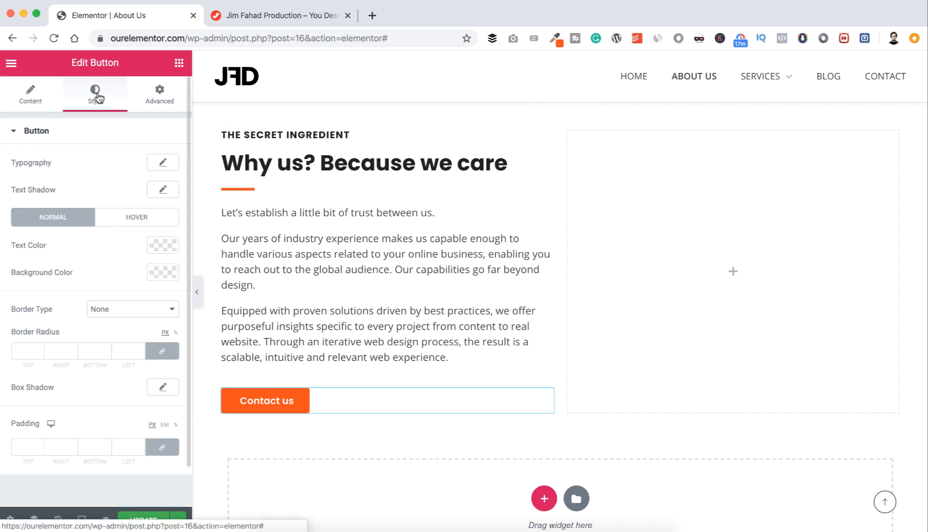
click(23, 350)
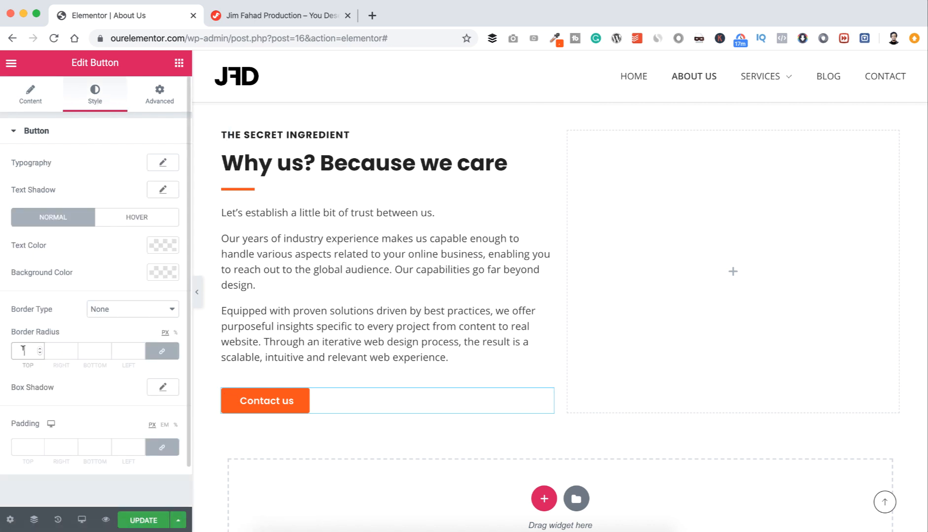
text(18)
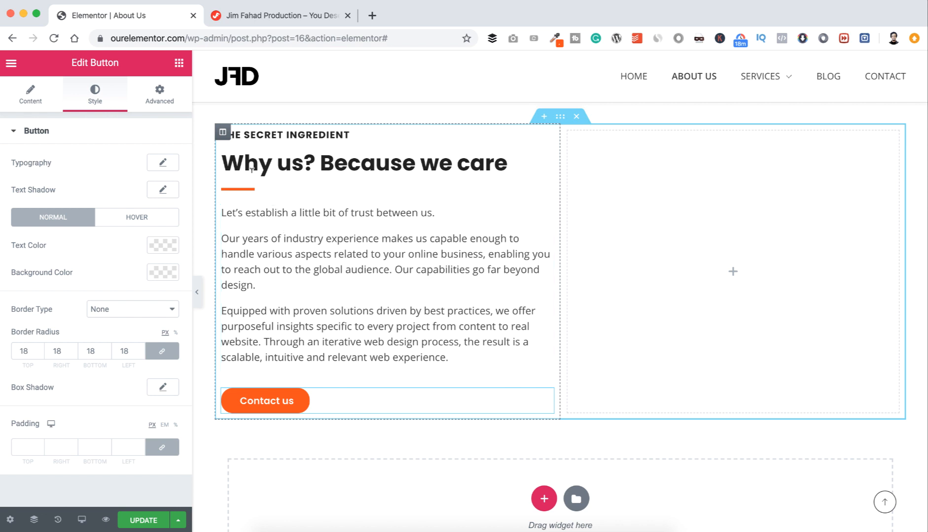
Step: Set the left column's padding to 5 top, 5 right, 0 bottom and 10 px left
click(223, 135)
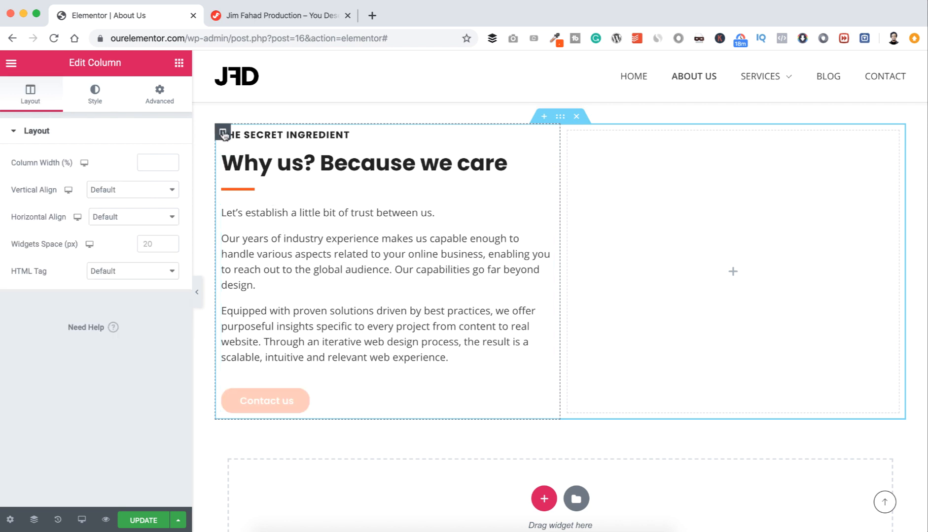
click(165, 96)
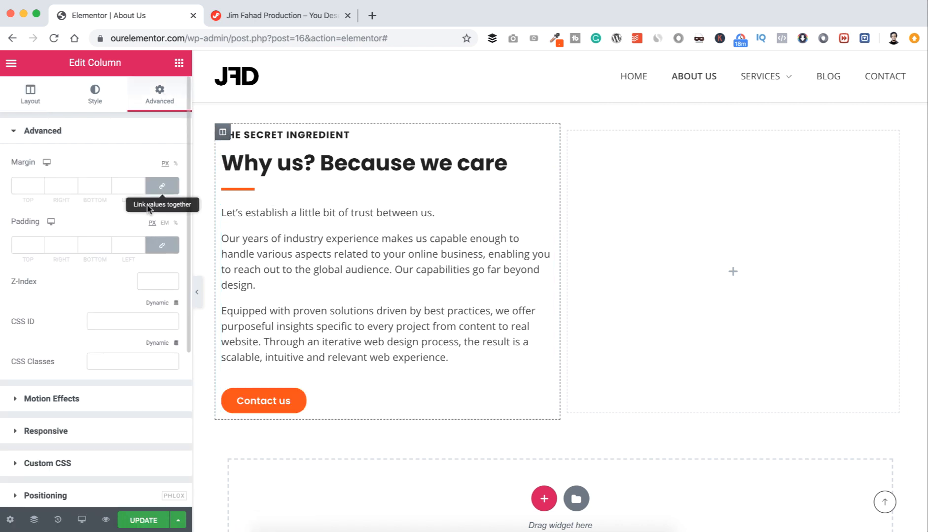
click(158, 247)
click(22, 245)
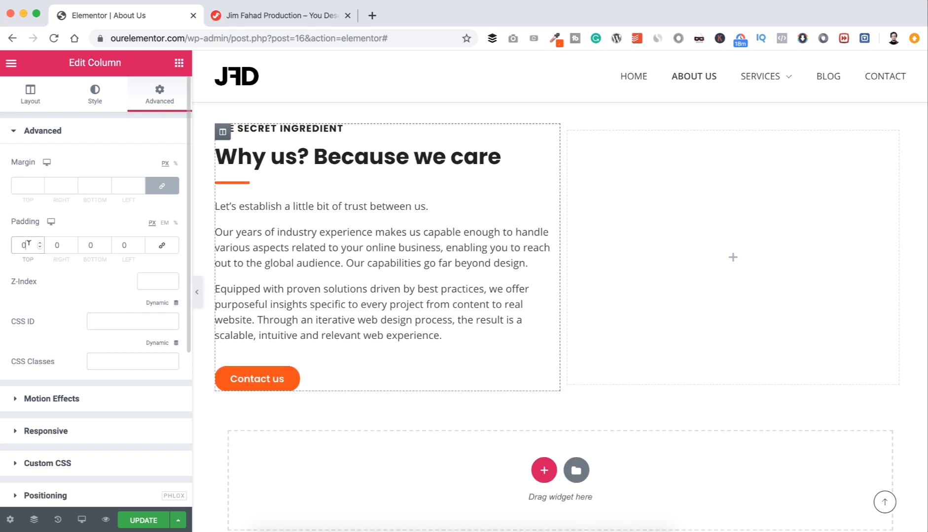
text(5)
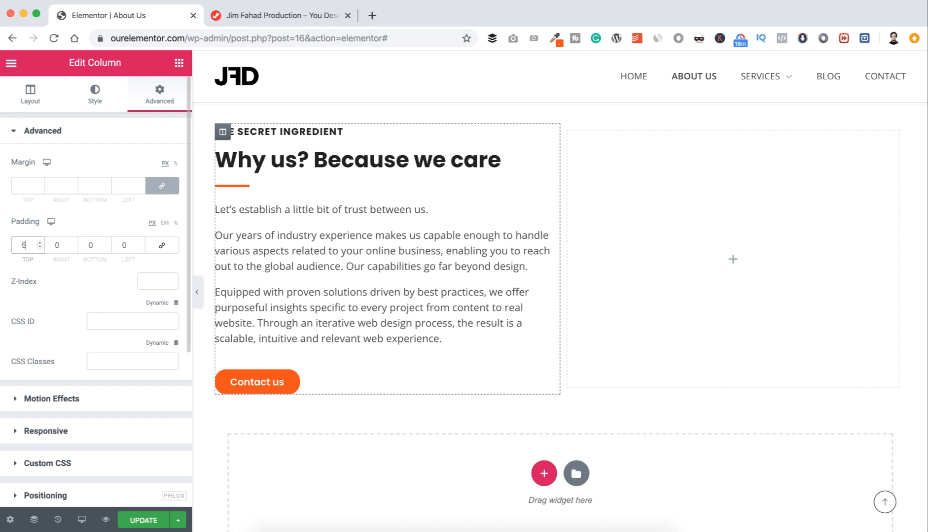
click(56, 244)
text(5)
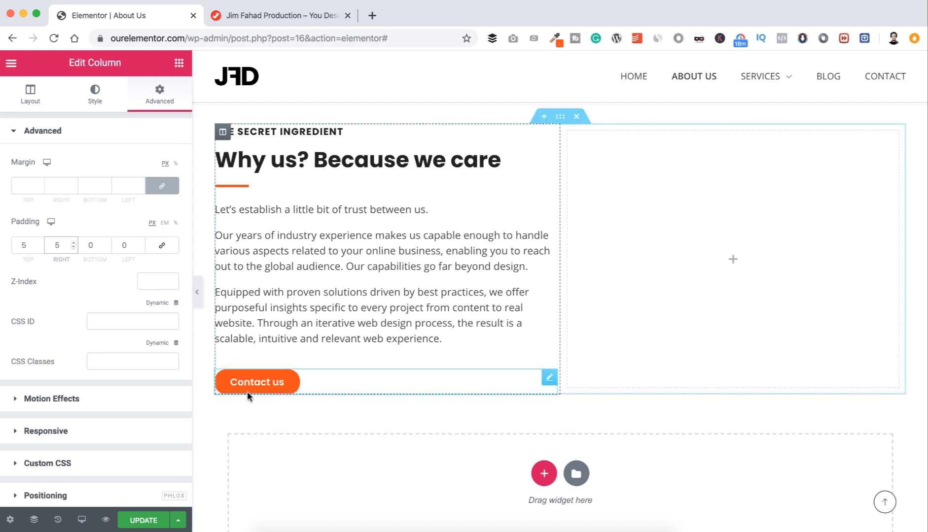
click(124, 243)
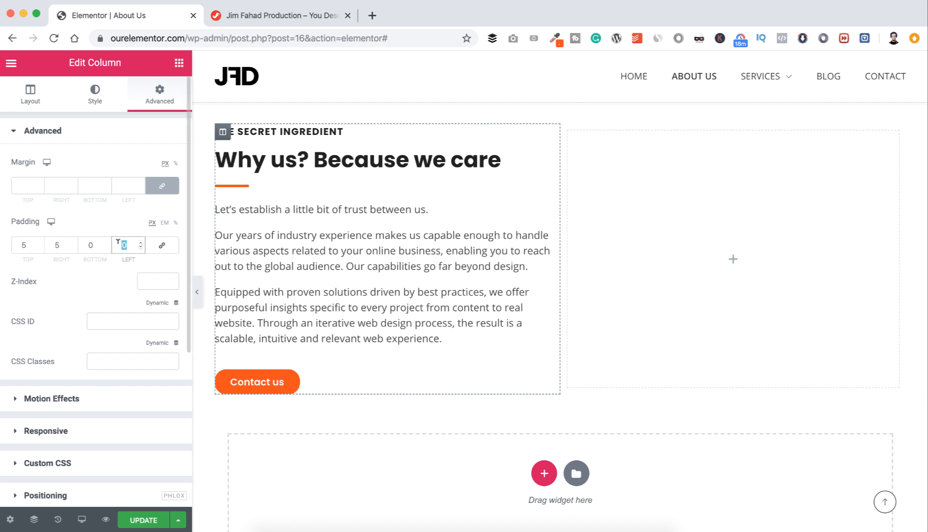
text(10)
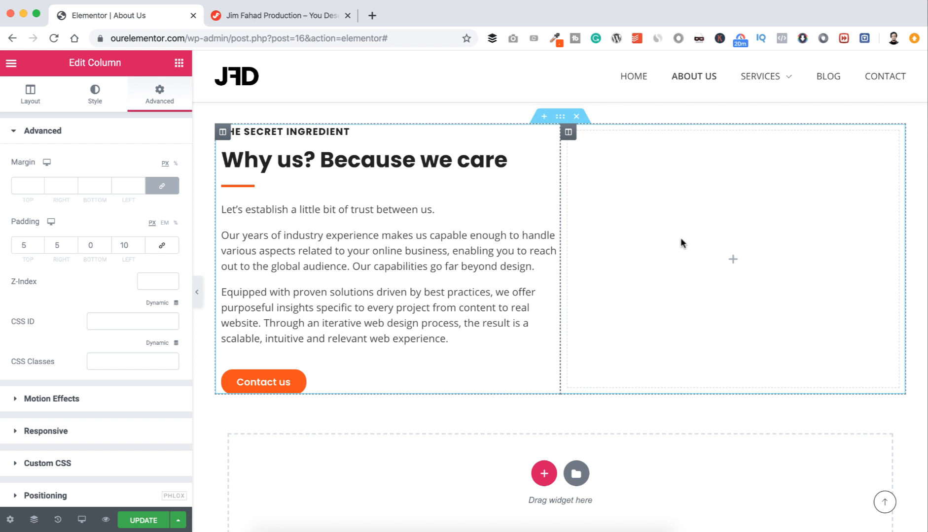
Step: Add a Progress Bar to the right column titled 'WordPress'
click(732, 262)
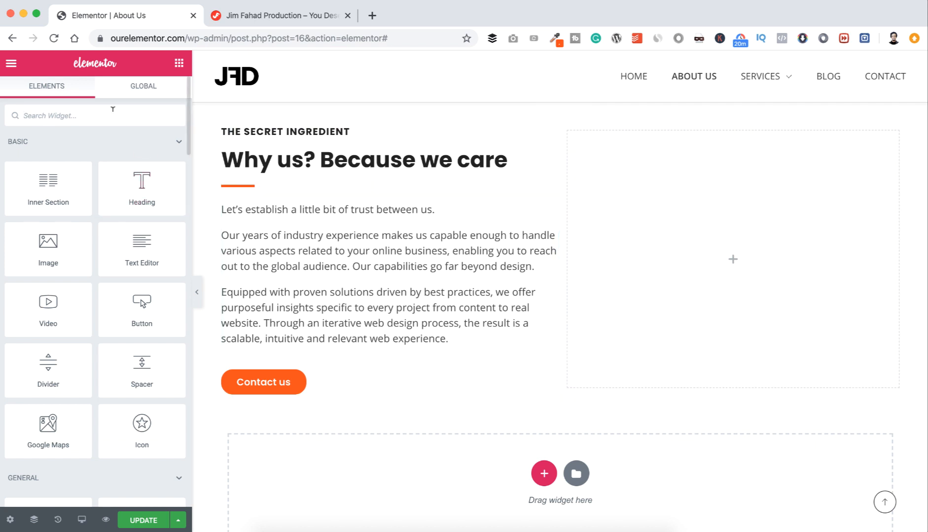
text(prog)
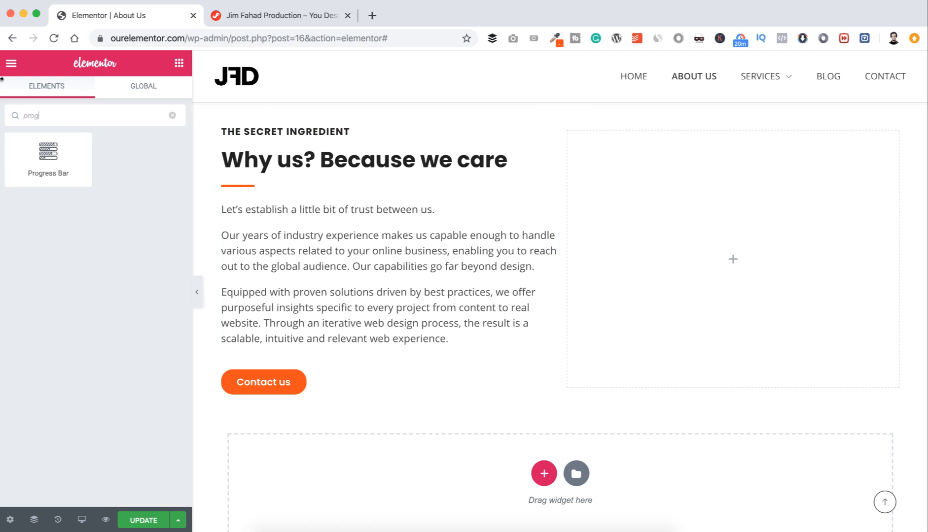
drag(47, 150, 655, 247)
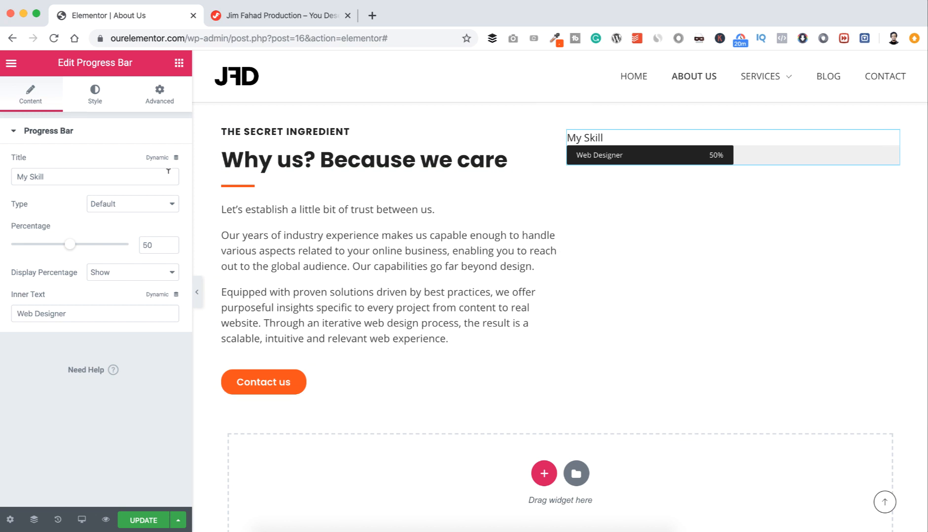
click(60, 174)
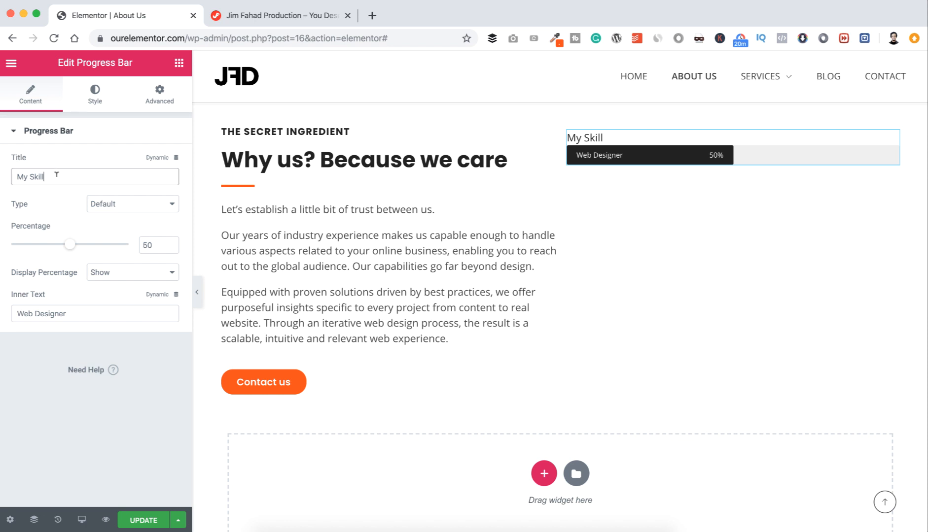
drag(59, 173, 12, 172)
text(Wor)
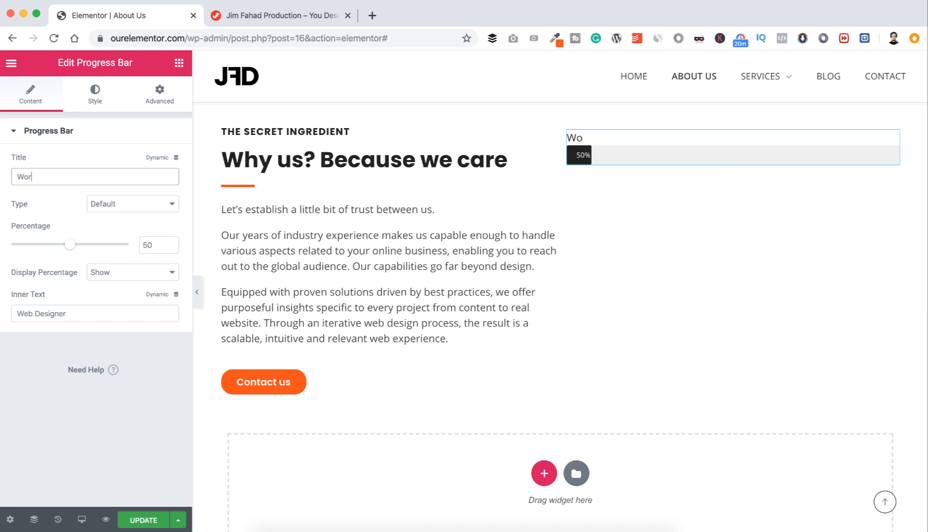
text(dPress)
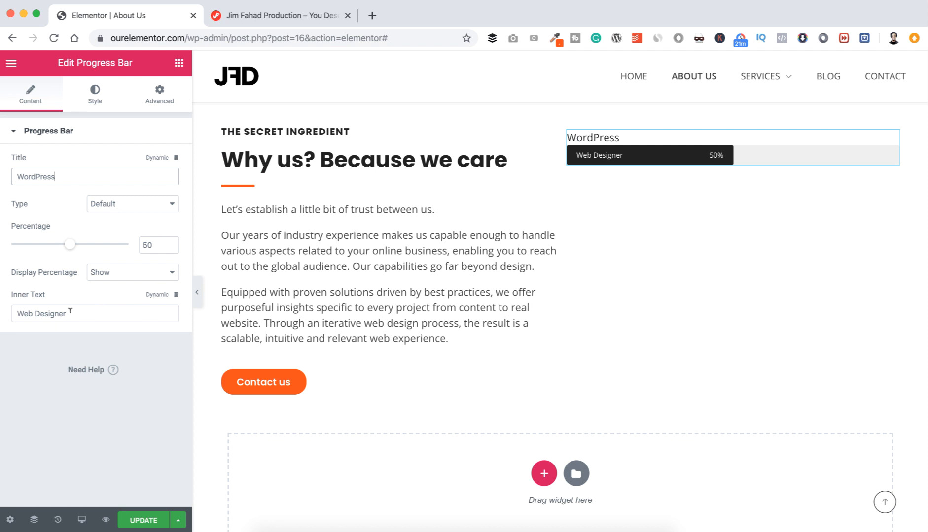
Step: Set the bar's inner text to 'Blog Websites' and its fill to 80%
drag(67, 310, 3, 313)
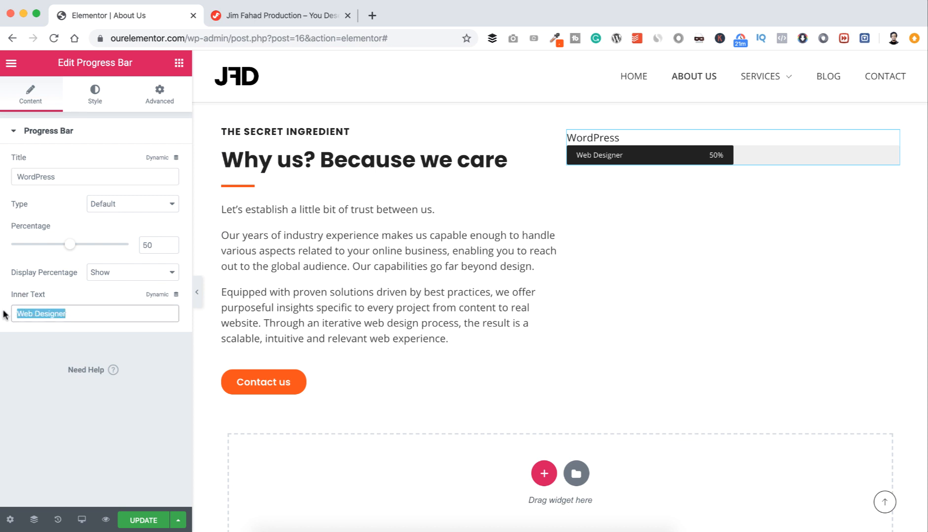
text(Blog Web)
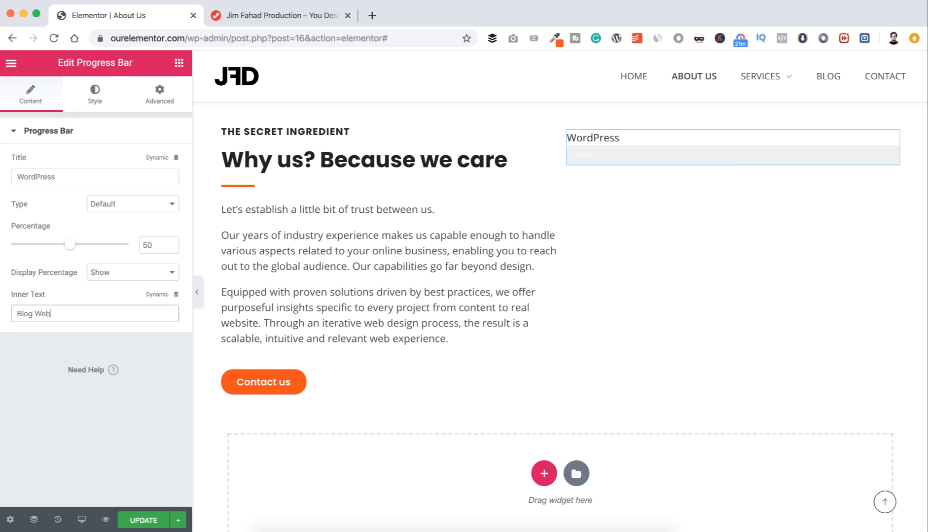
text(sites)
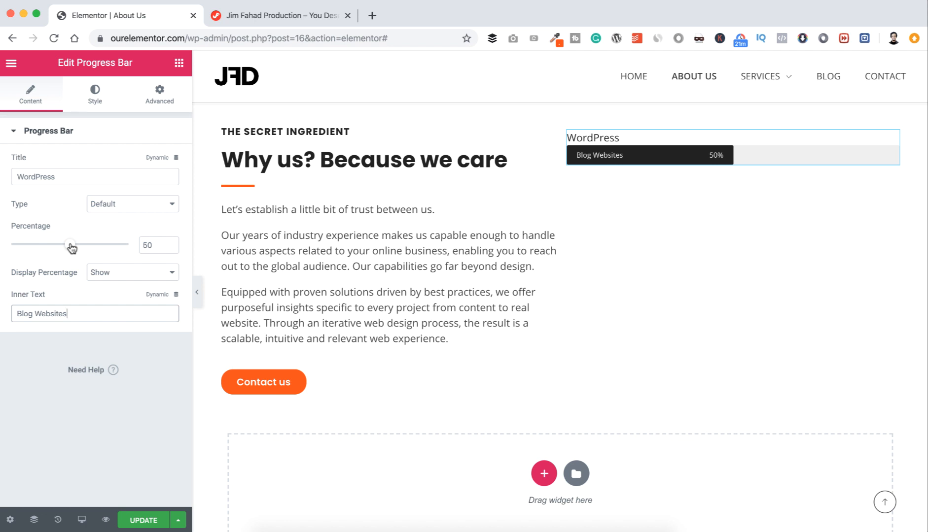
drag(71, 245, 133, 246)
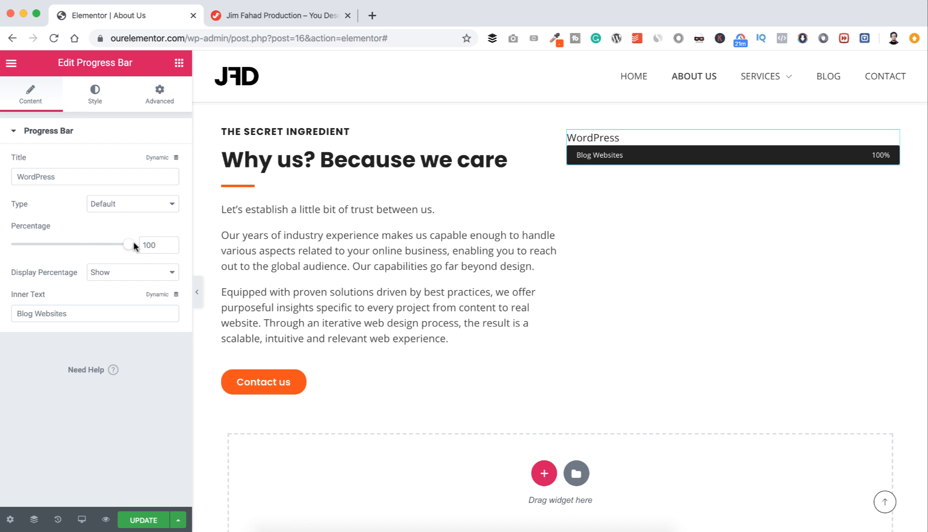
drag(134, 245, 107, 249)
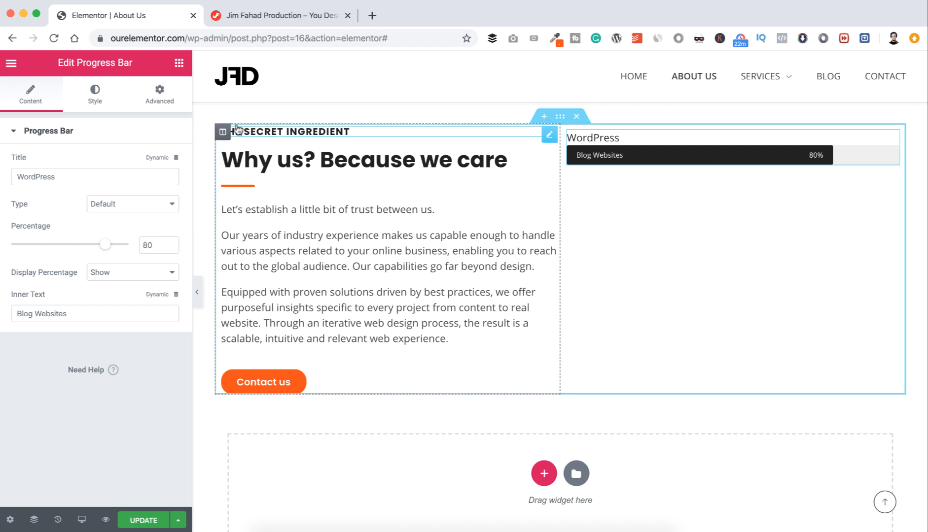
Step: Make the progress bar's fill colour the green preset #23A455
click(95, 93)
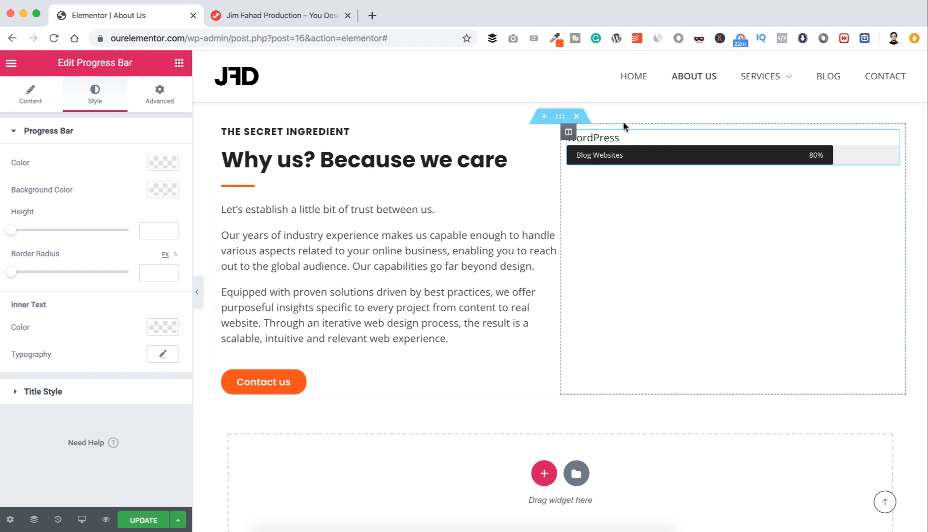
click(160, 164)
click(112, 193)
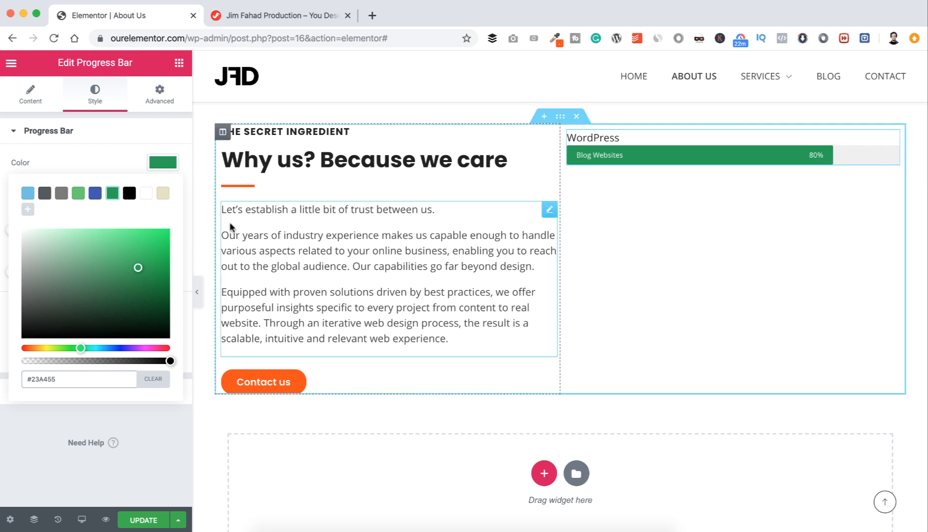
click(48, 130)
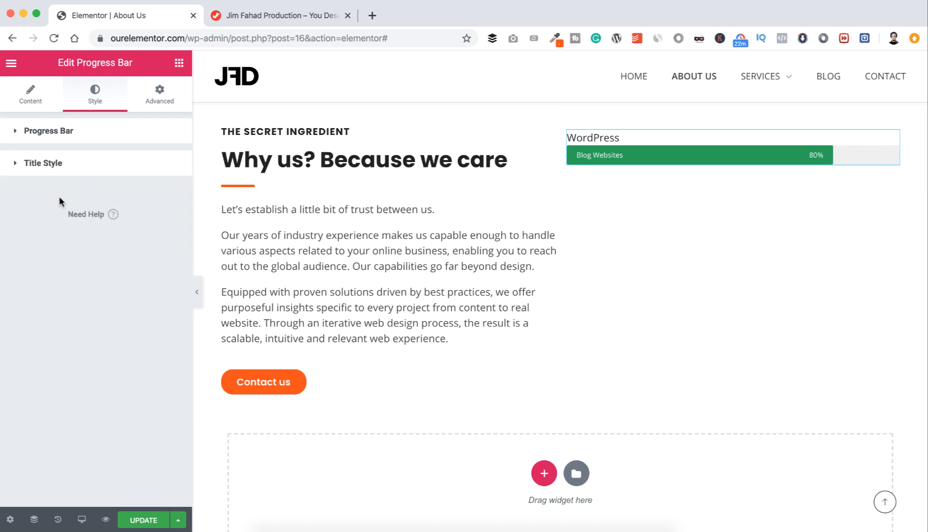
Step: Set the bar background to dark grey at zero opacity (#54595F00)
click(66, 133)
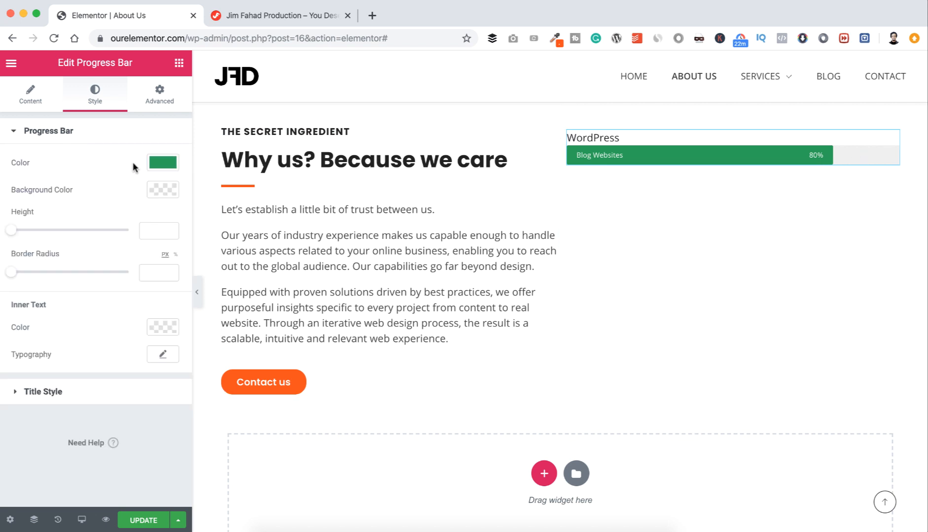
click(159, 192)
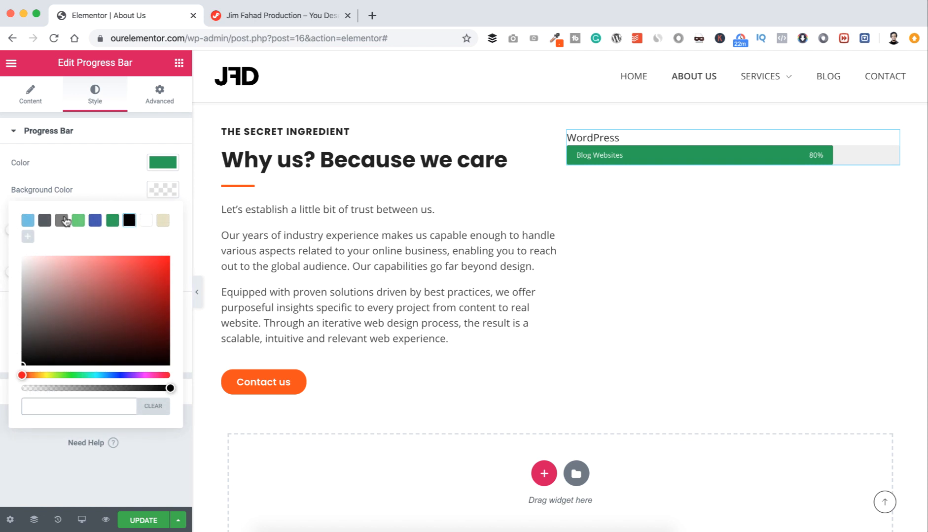
click(45, 221)
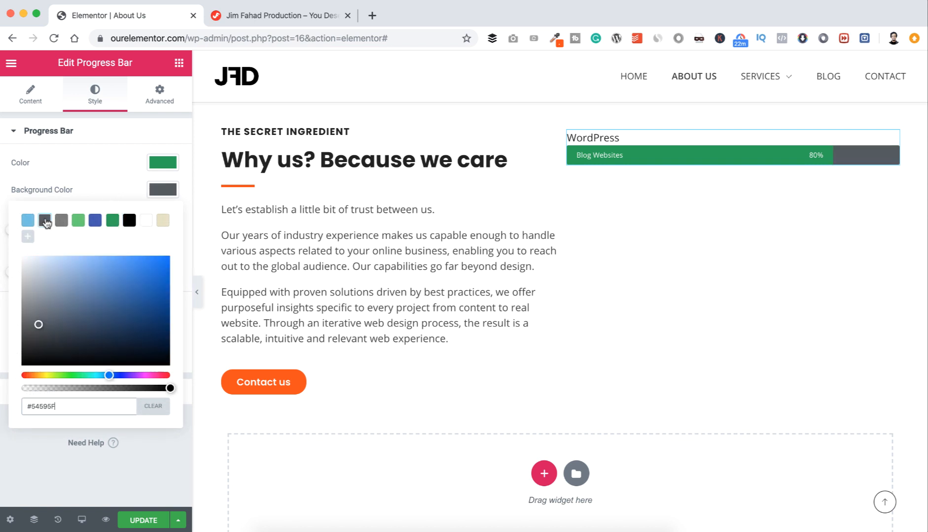
click(165, 388)
drag(166, 388, 22, 388)
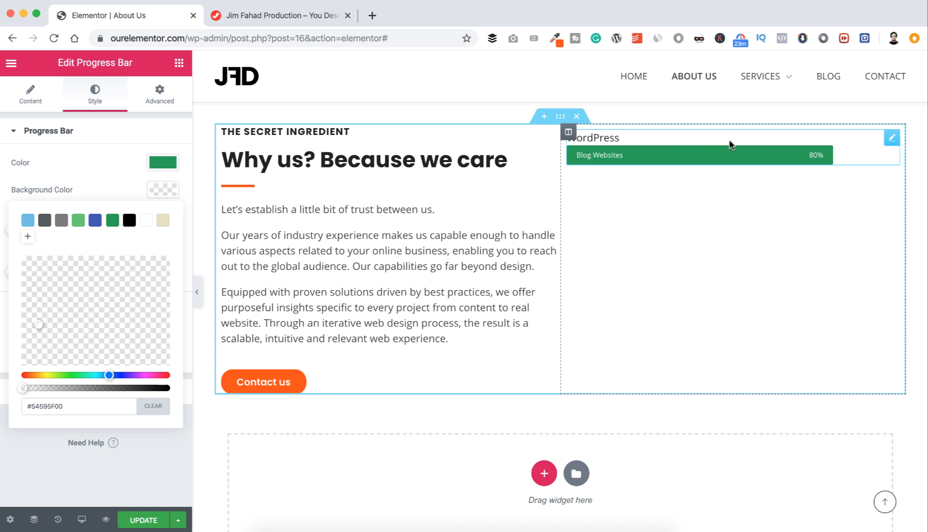
Step: Duplicate the WordPress progress bar as Shopify at 99% with inner text 'Ecommerce'
right_click(889, 140)
click(842, 167)
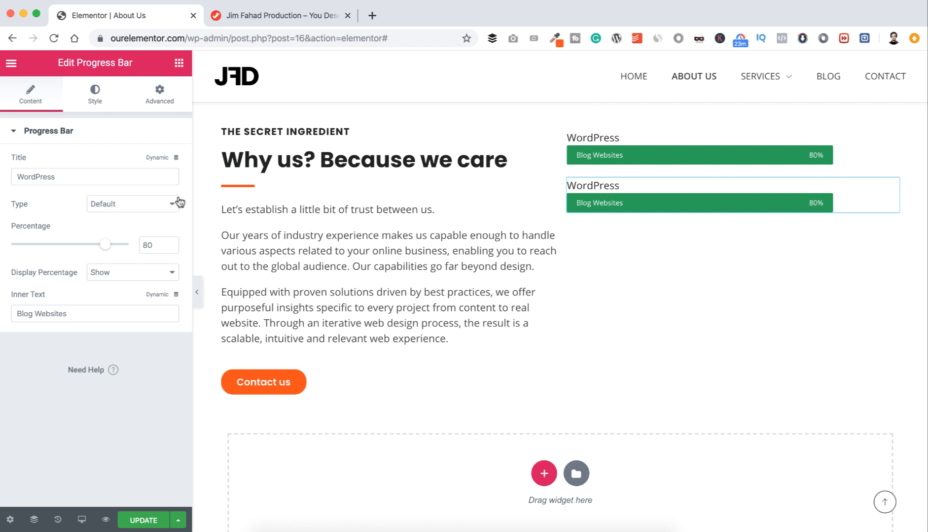
click(68, 173)
double_click(67, 173)
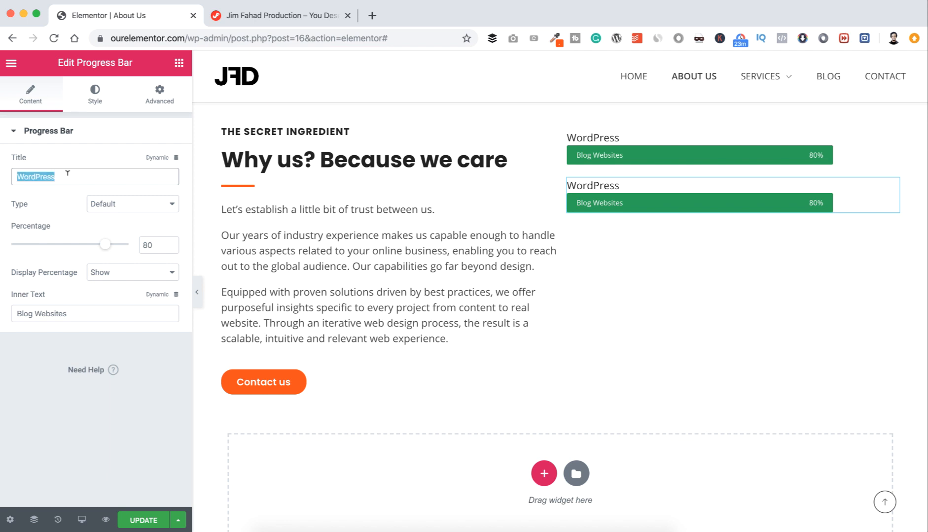
text(Shopify)
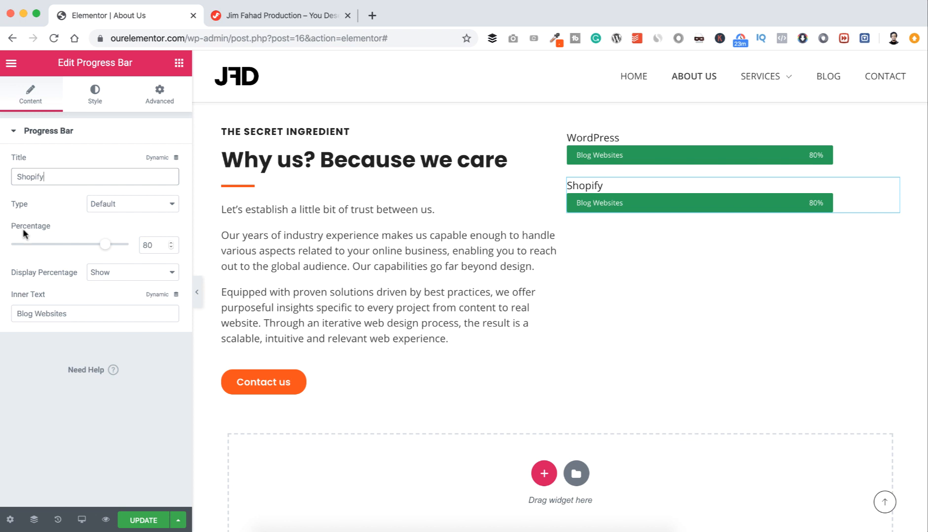
drag(106, 247, 128, 244)
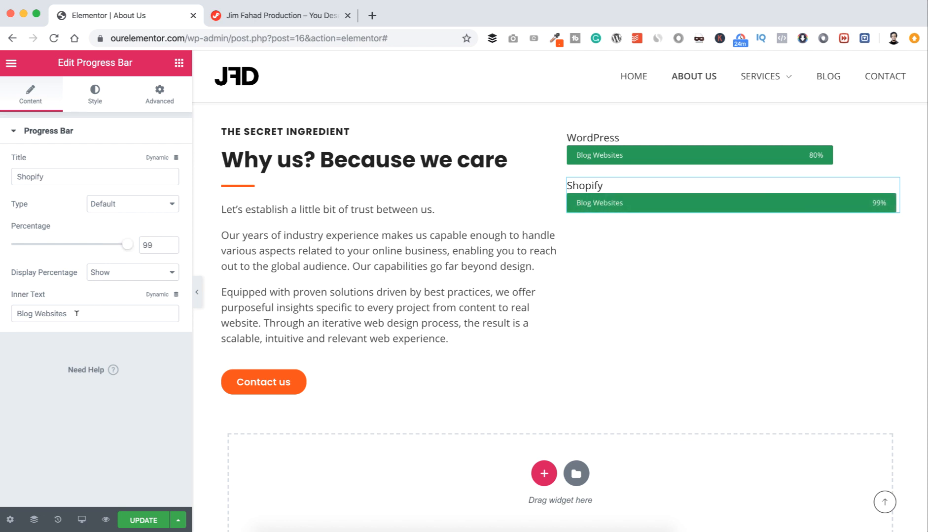
drag(76, 313, 4, 315)
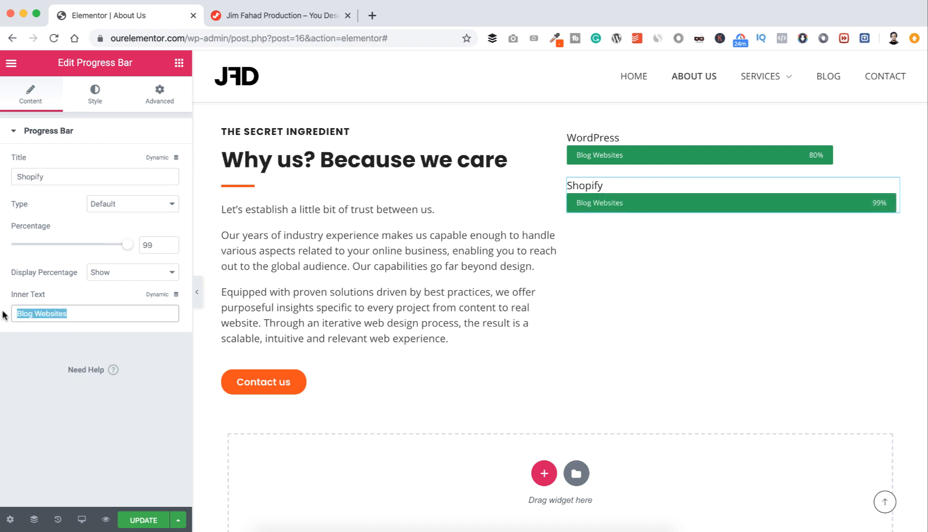
text(Ecommerce)
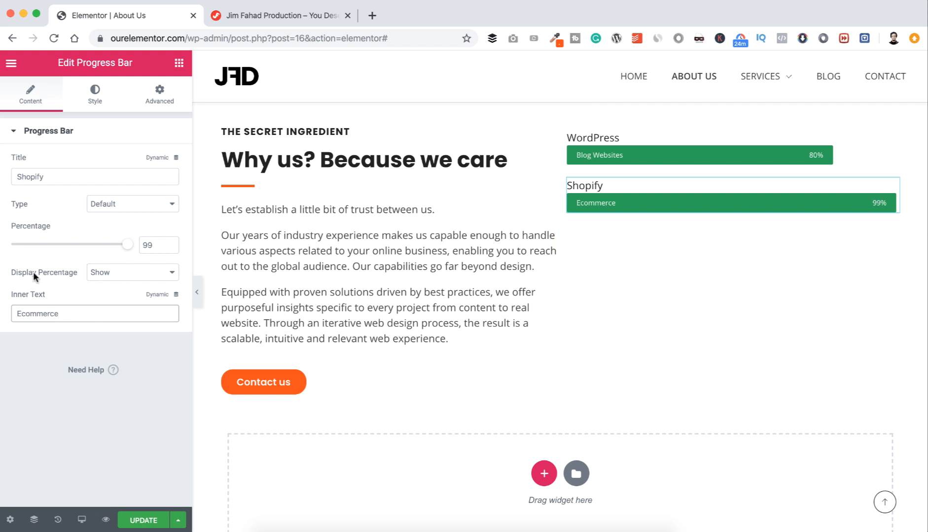
Step: Set Display Percentage to Hide on both the Shopify and WordPress bars
click(119, 273)
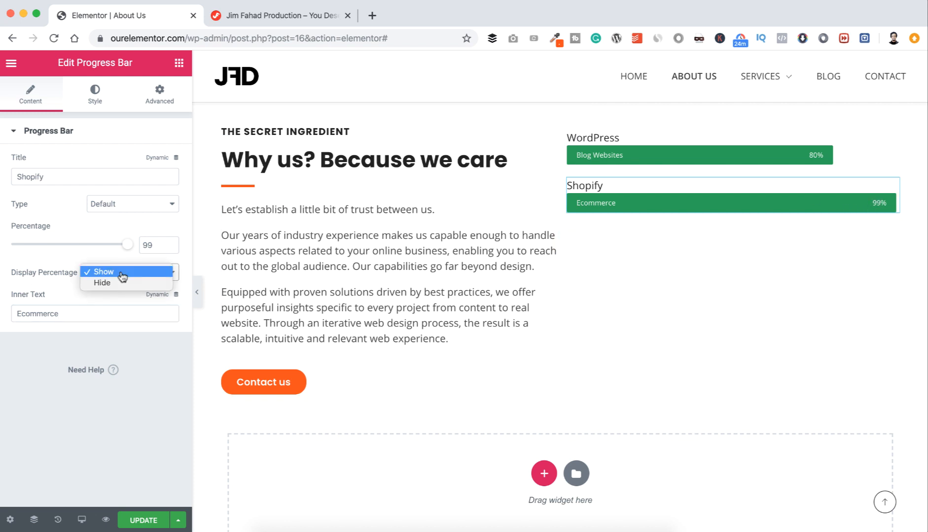
click(115, 283)
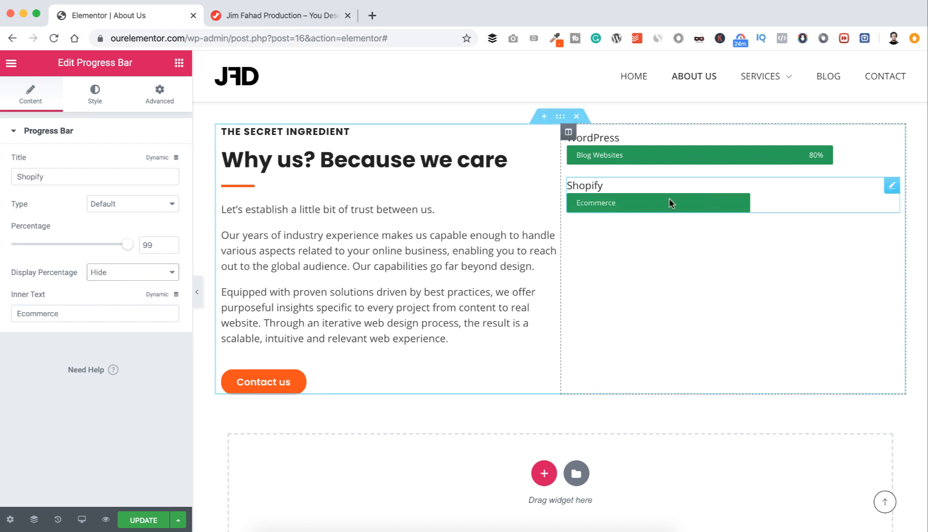
click(891, 141)
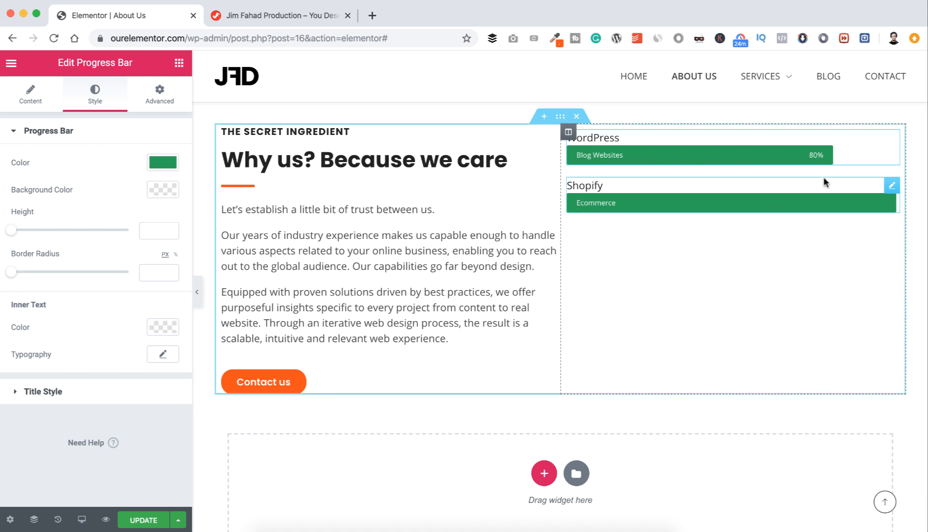
click(34, 98)
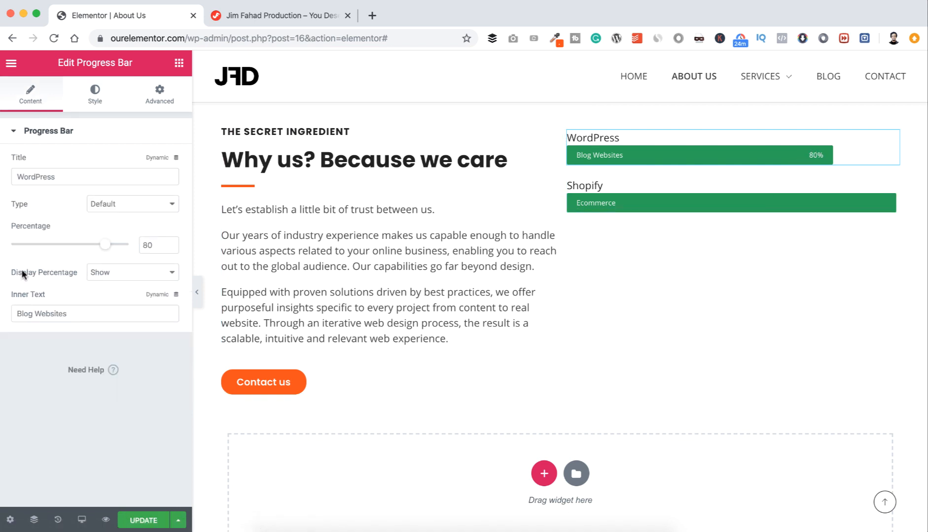
click(101, 273)
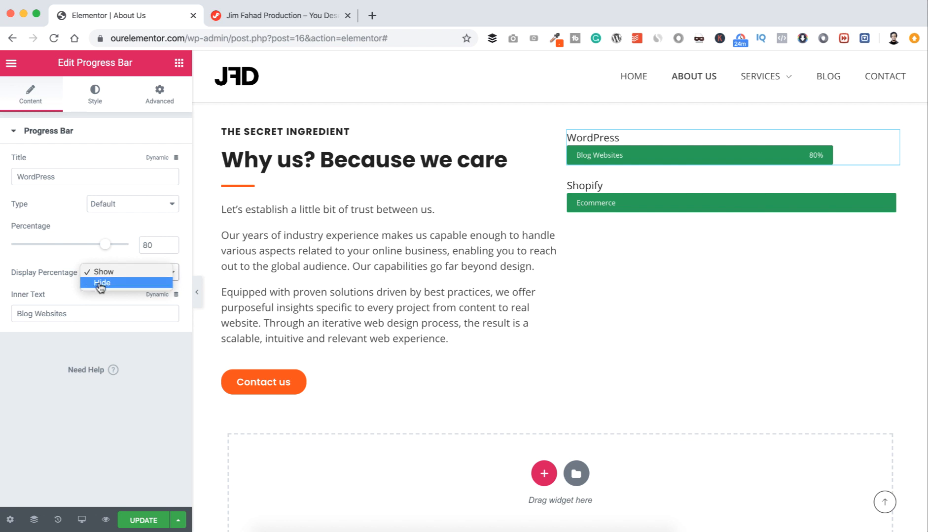
click(101, 284)
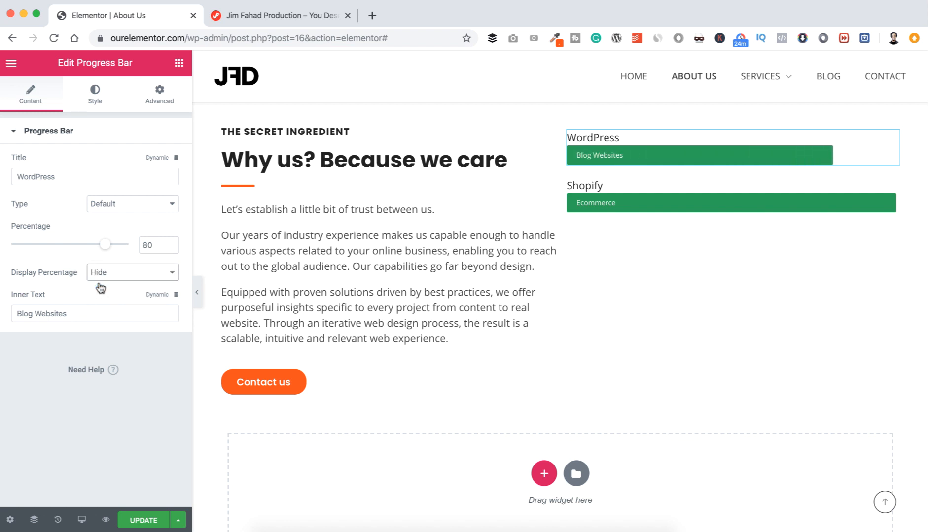
scroll(613, 251, up, 2)
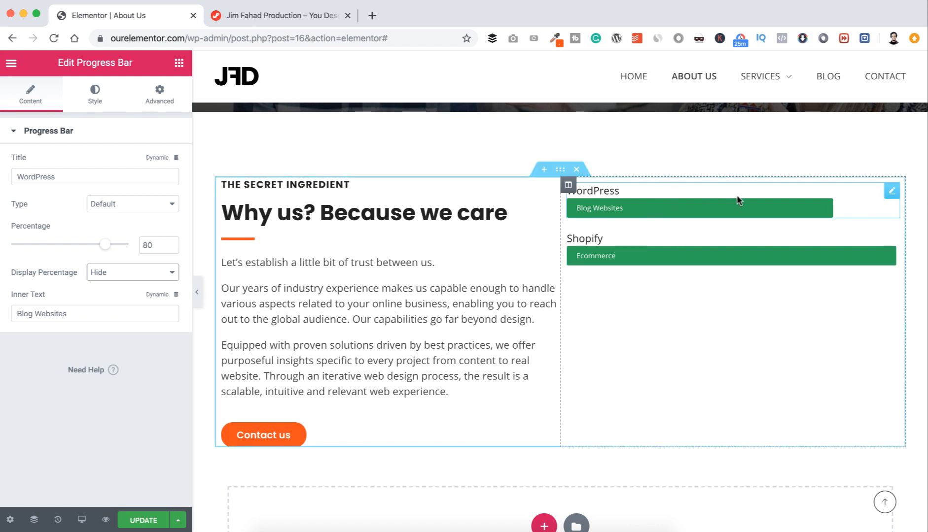
Step: Delete the WordPress and Shopify progress bars
right_click(892, 193)
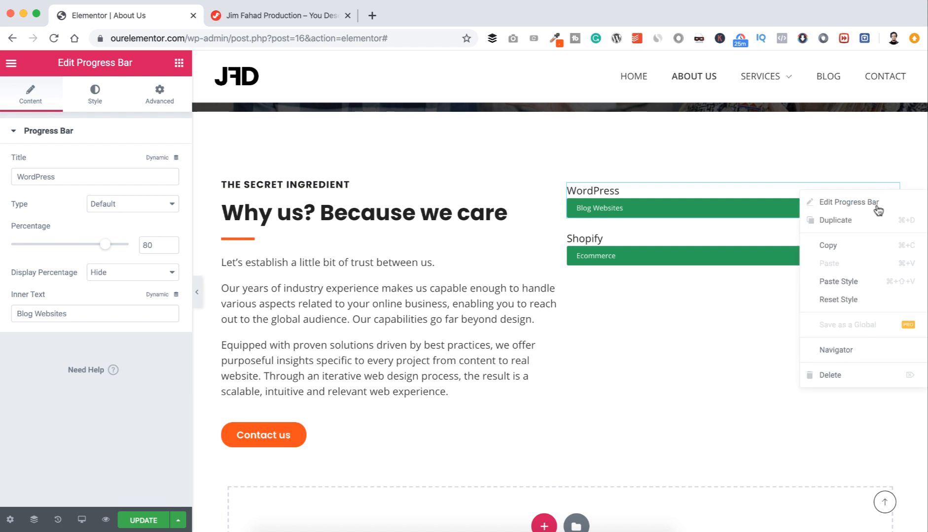
click(836, 374)
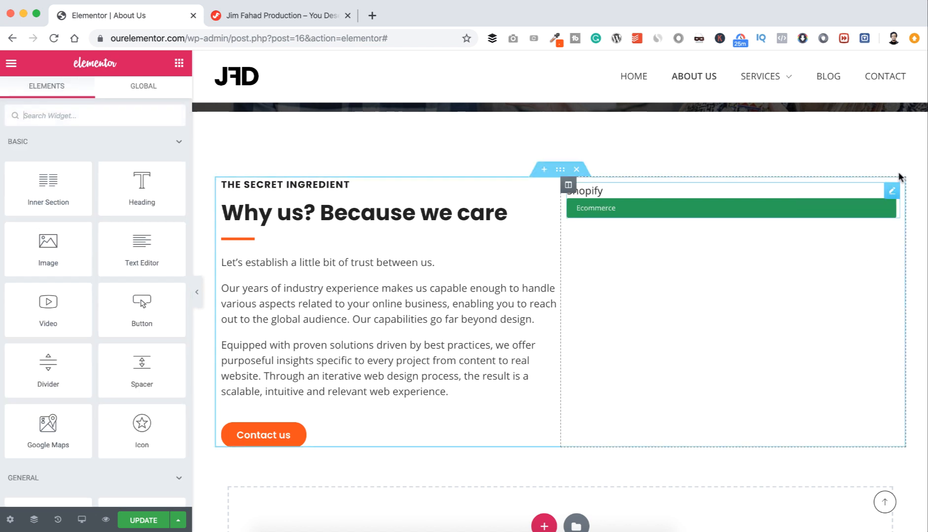
right_click(891, 192)
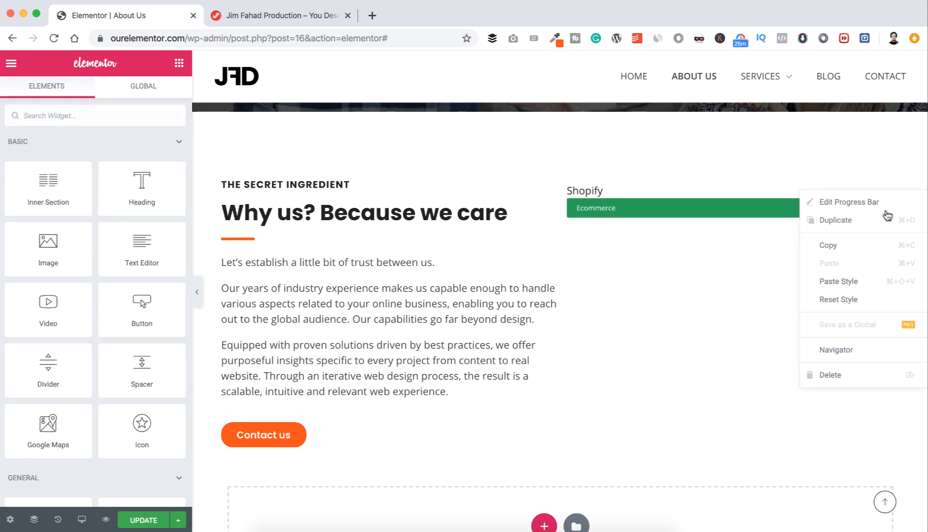
click(842, 375)
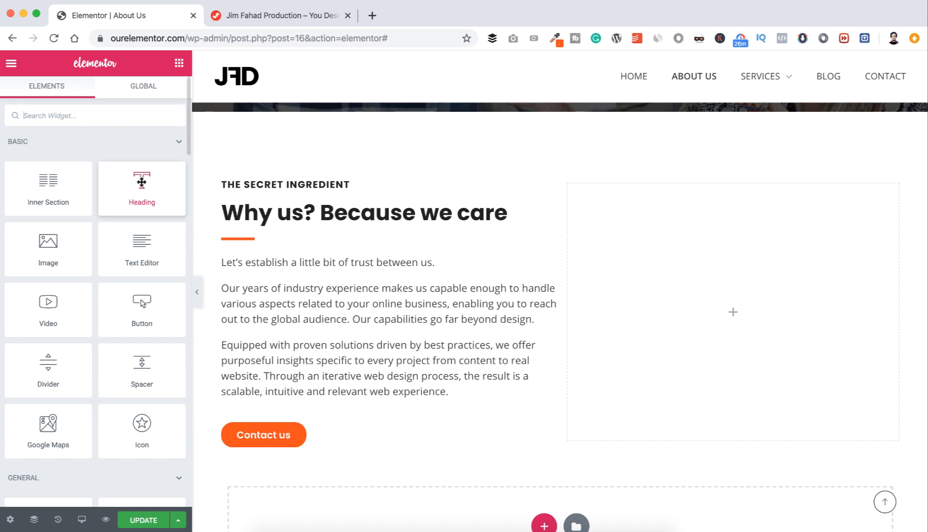
Step: Add a centred H3 heading 'Our worldwide clients' to the empty right column
drag(140, 184, 712, 256)
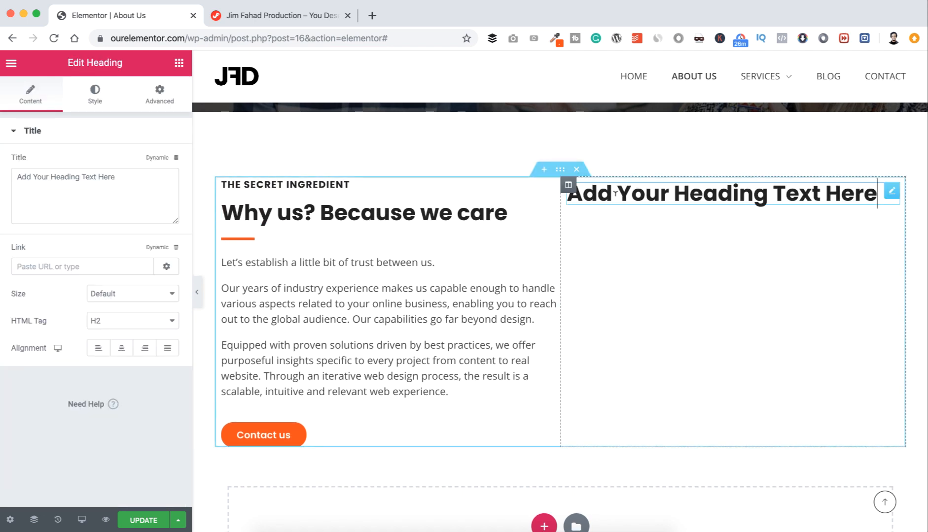
triple_click(112, 178)
text(Our worldwide clients)
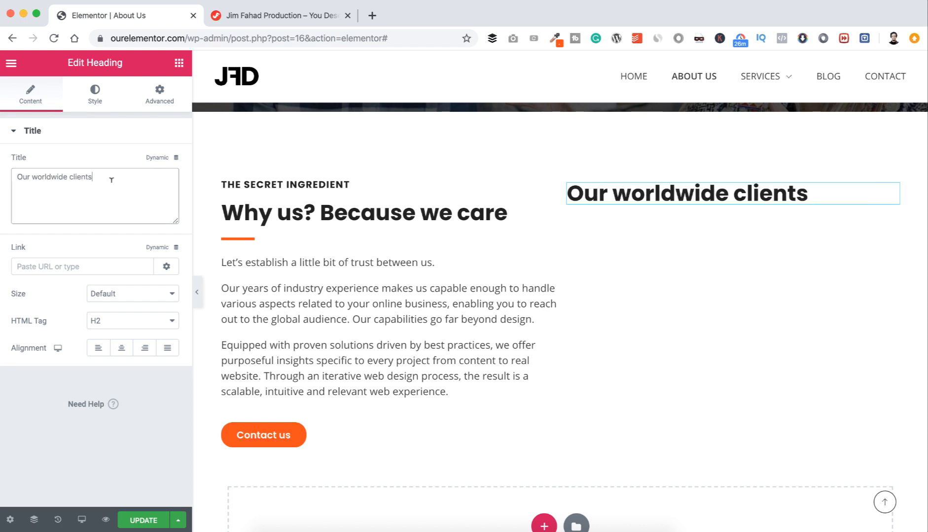
click(127, 347)
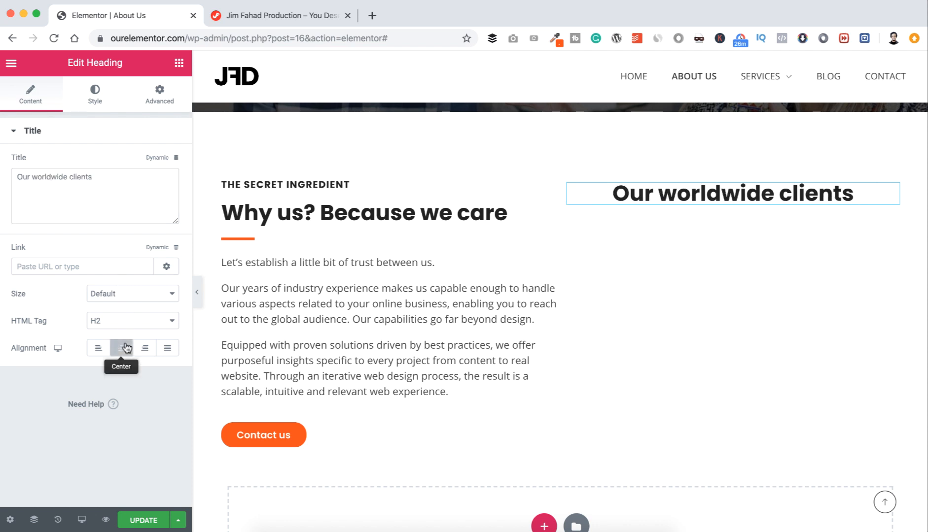
click(123, 322)
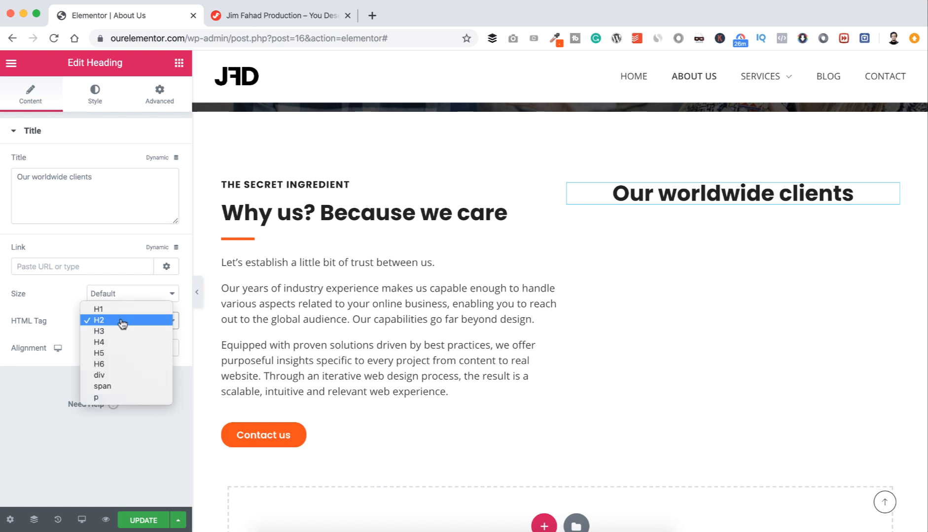
click(122, 331)
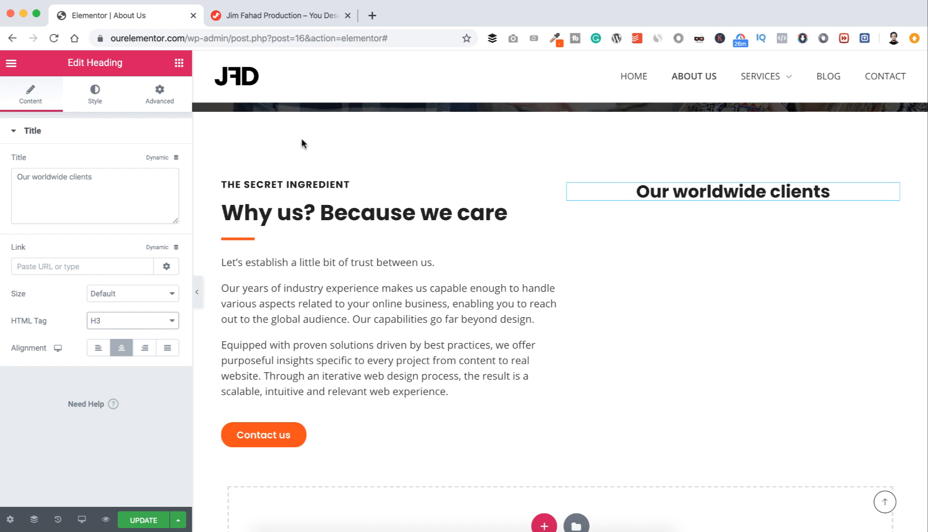
Step: Colour the heading text orange #FB4E00
click(97, 101)
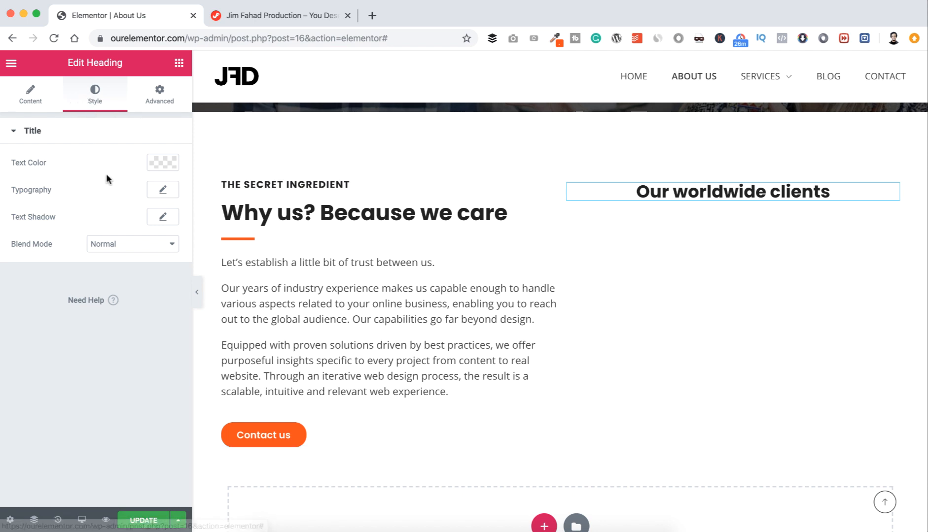
click(163, 163)
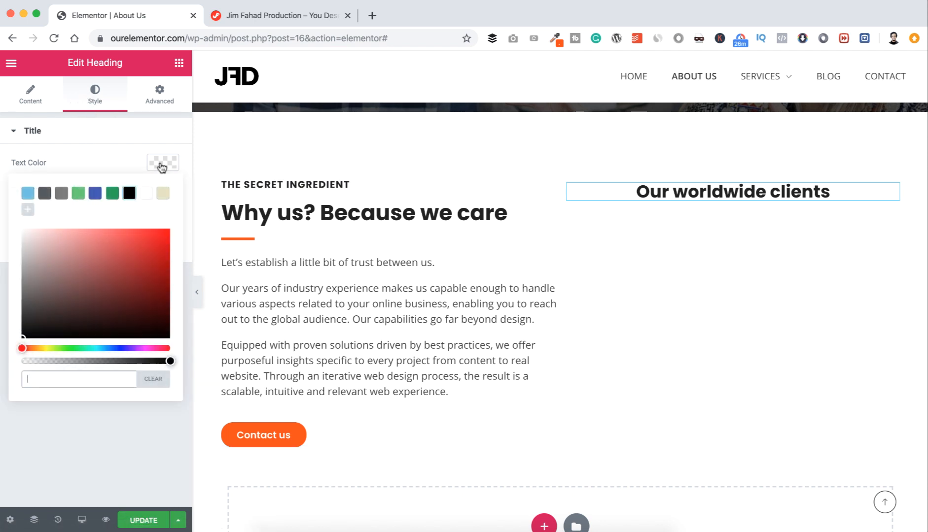
click(61, 378)
text(#FB4E00)
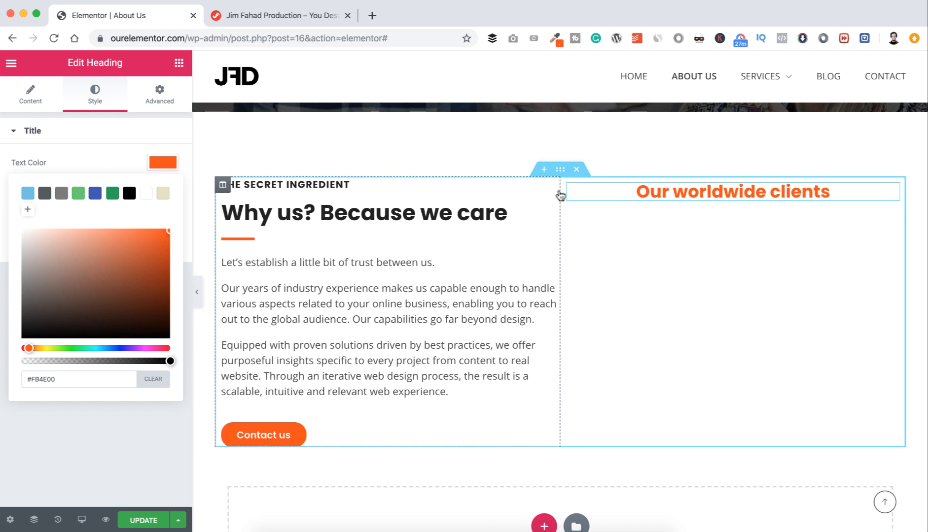
Step: Give the 'Our worldwide clients' column 20 px linked padding on all sides, then return to the widget list
click(569, 186)
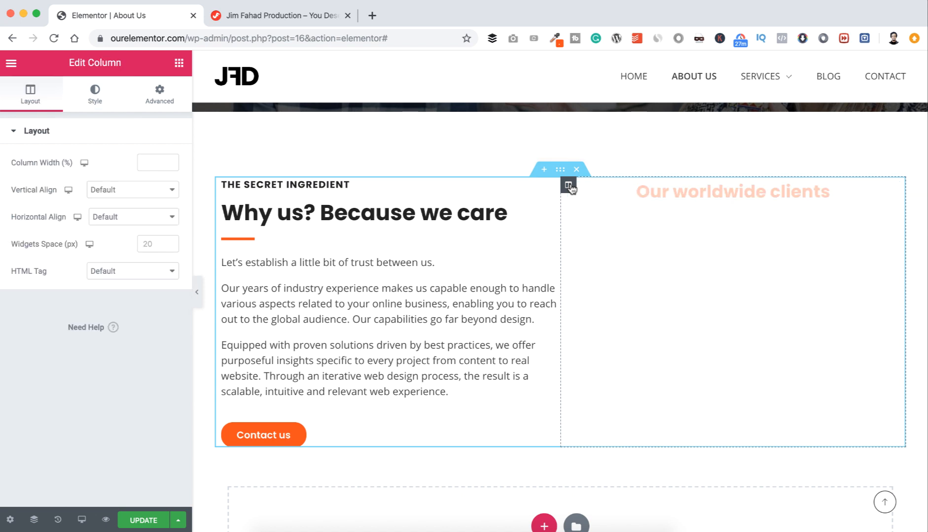
click(165, 102)
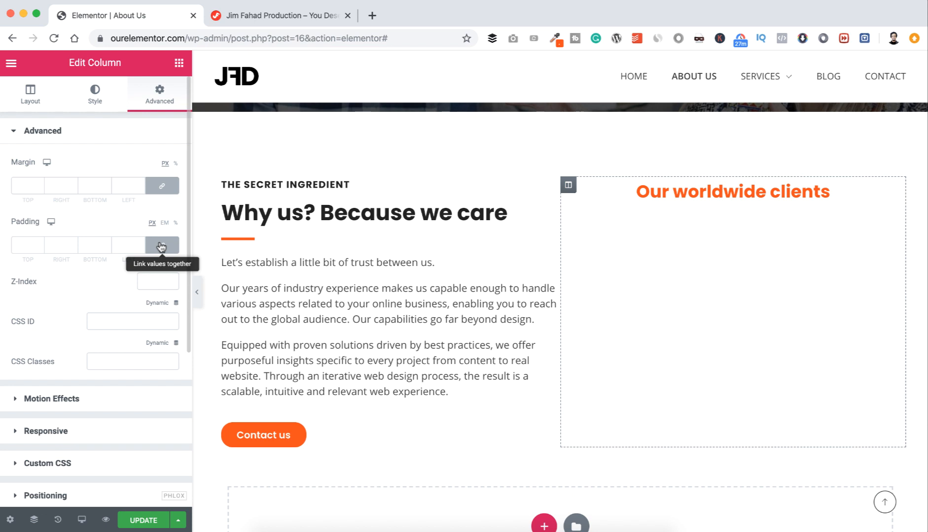
click(28, 243)
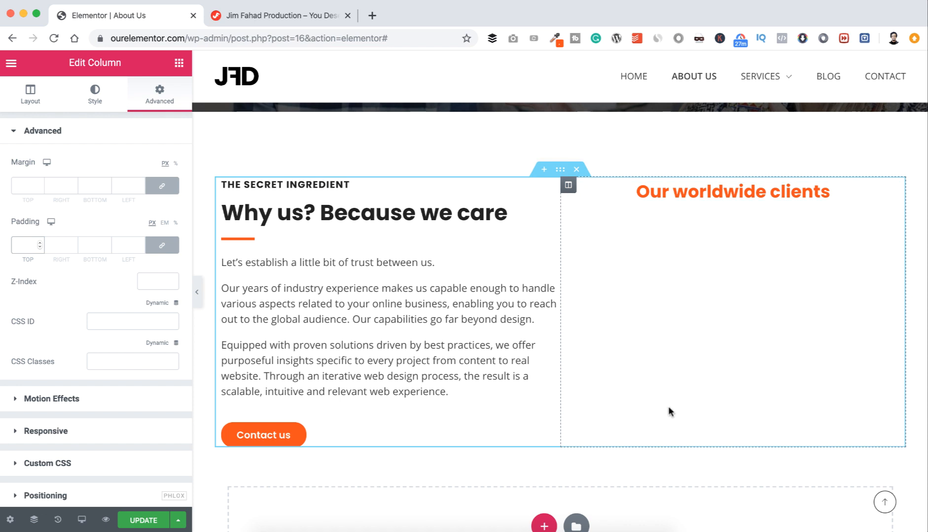
text(15)
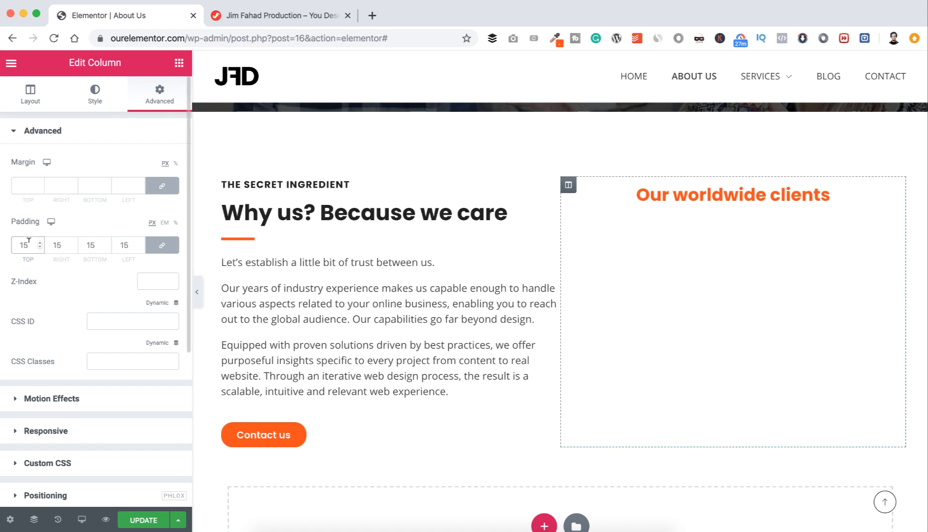
key(BackSpace)
key(BackSpace)
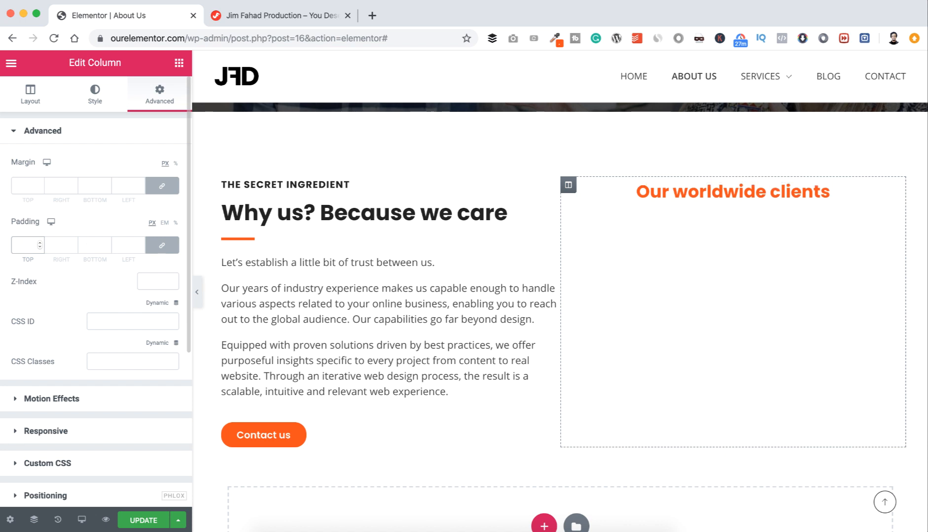
text(20)
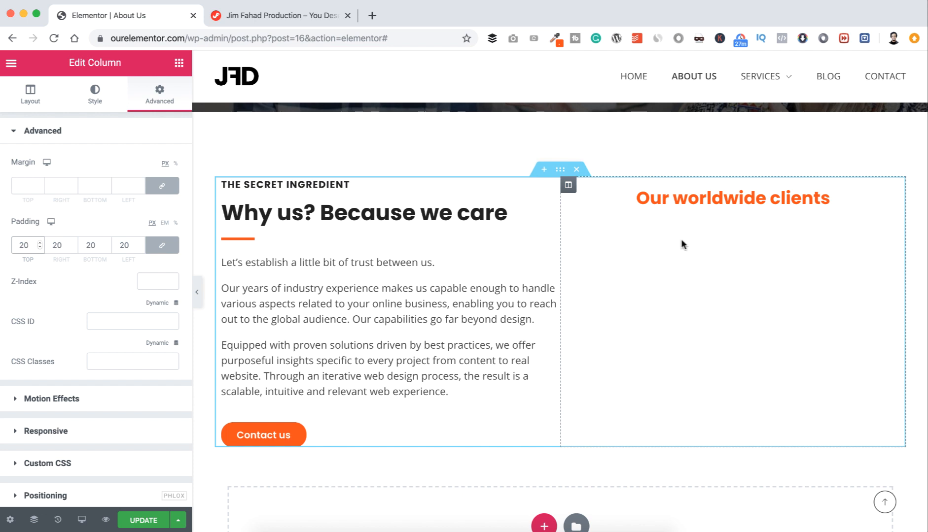
click(179, 63)
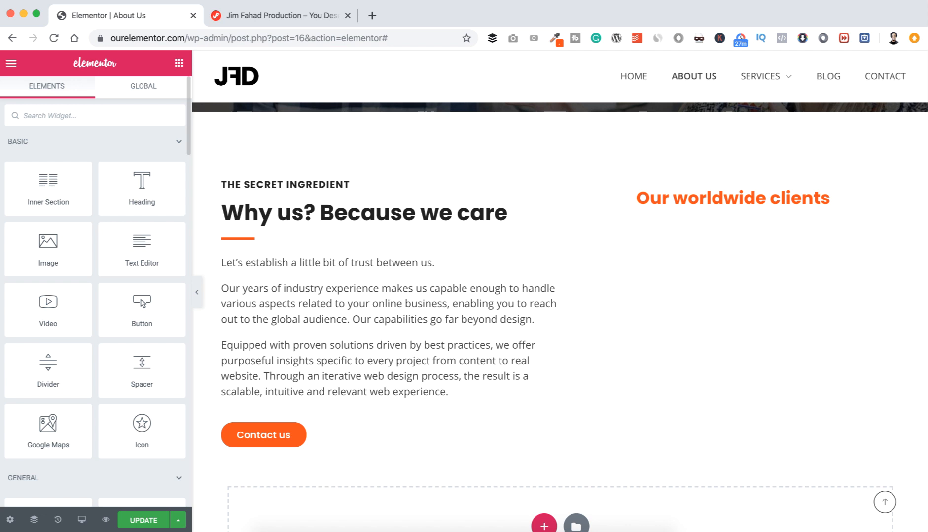
Step: Place a Progress Bar under the worldwide clients heading and title it Canada
text(prog)
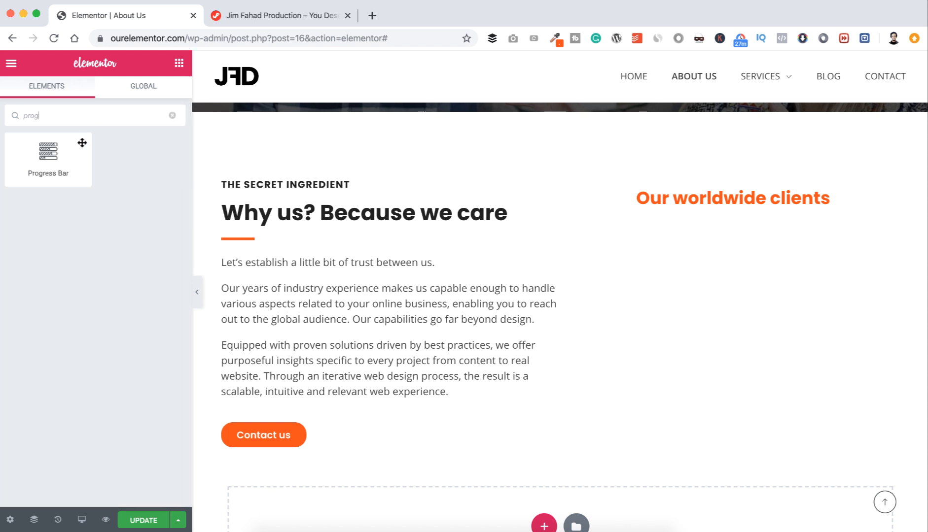
drag(44, 154, 678, 203)
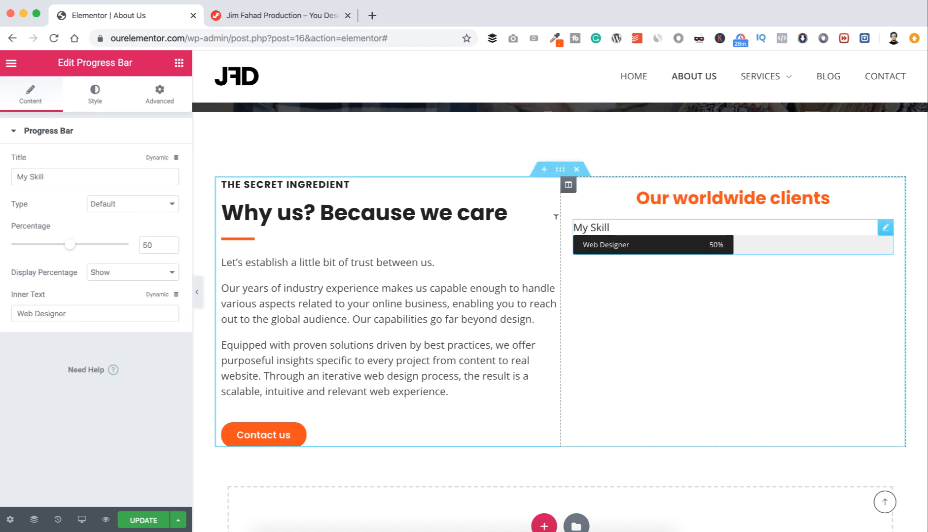
click(72, 172)
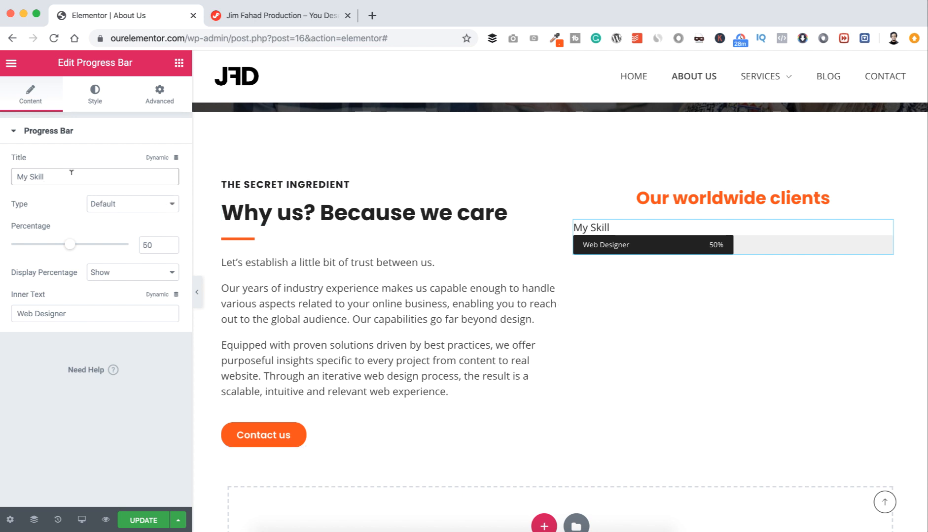
key(super+a)
text(Canada)
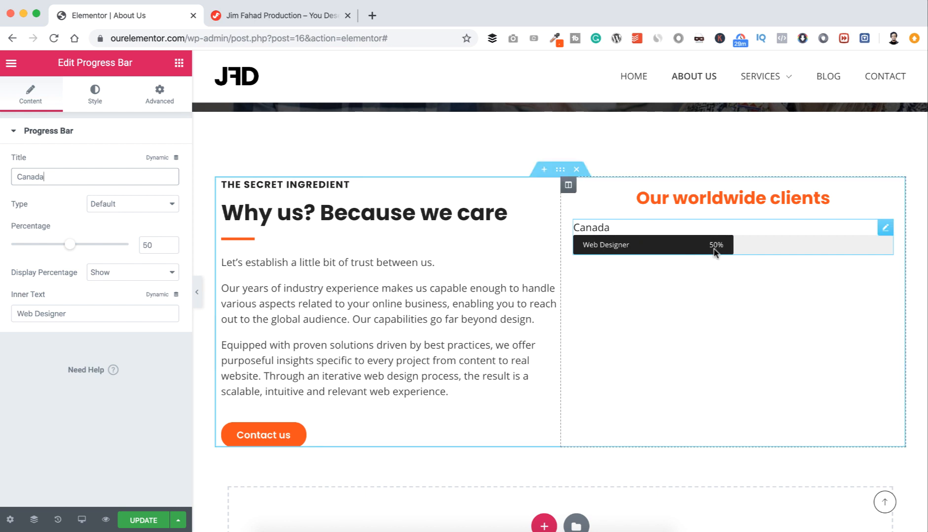
Step: Hide the bar's percentage and set its inner text to '100+ complted projects'
click(106, 272)
click(111, 283)
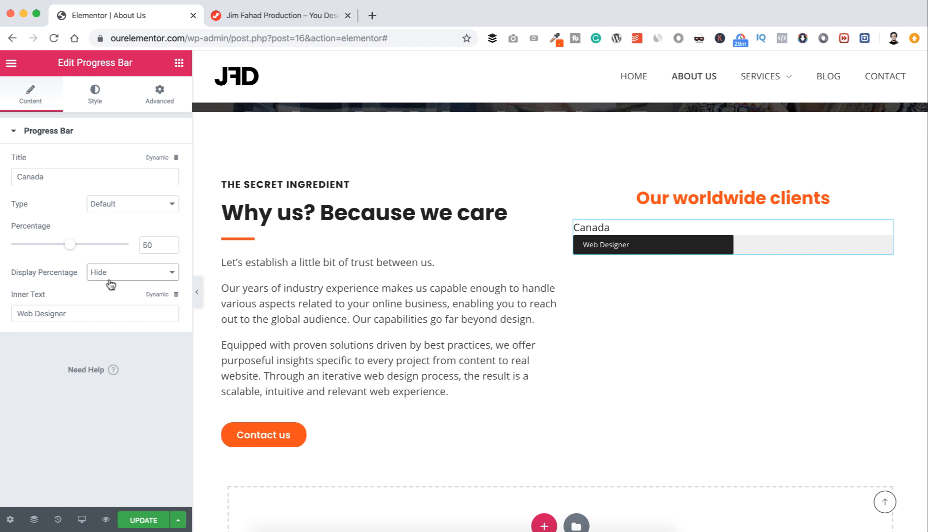
click(82, 308)
key(super+a)
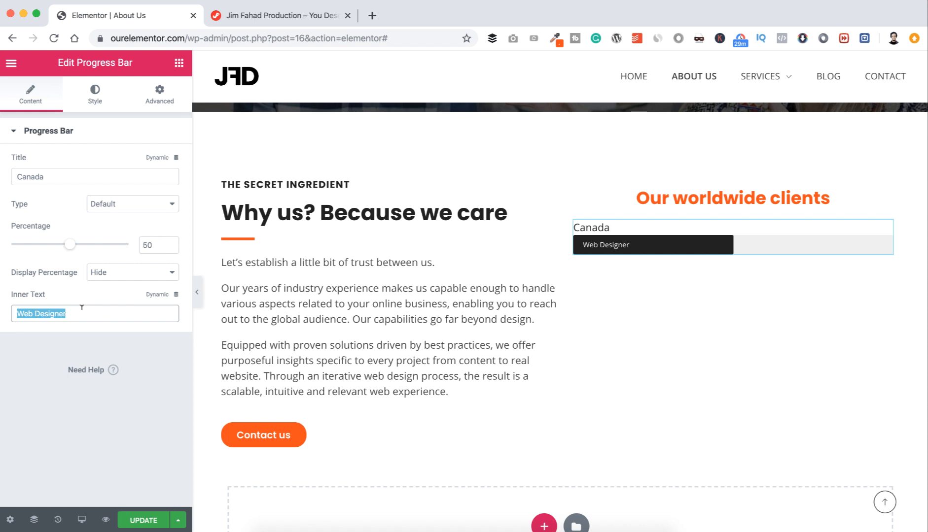
key(BackSpace)
text(100)
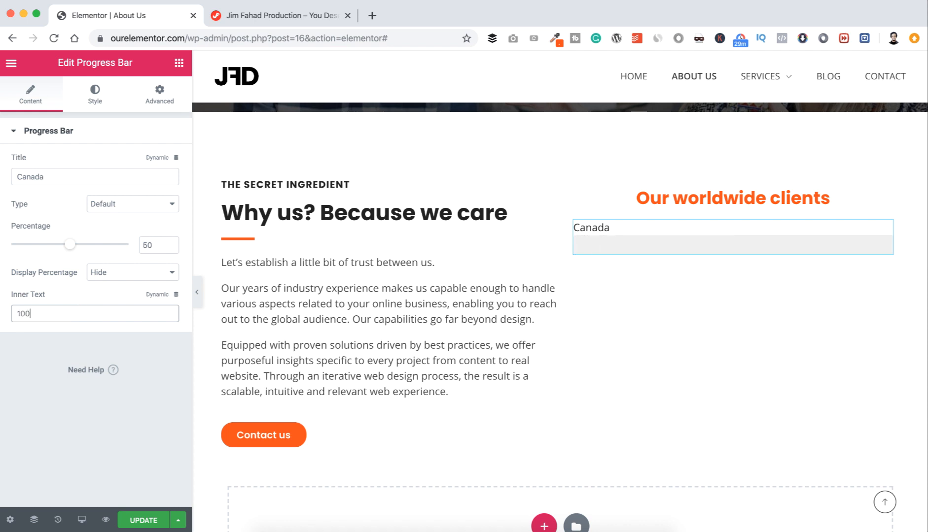
text(+ complted projects)
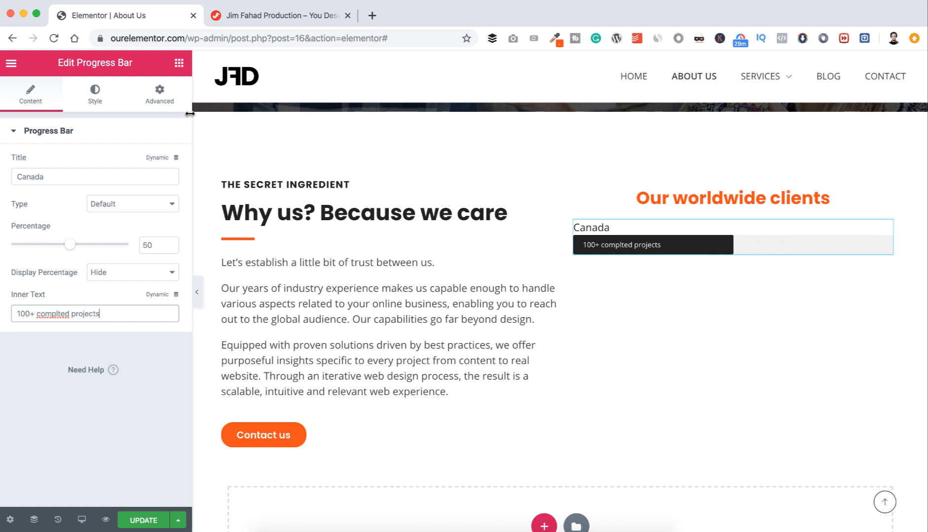
Step: Style the Canada bar with a blue fill over a dark grey #444 background
click(99, 92)
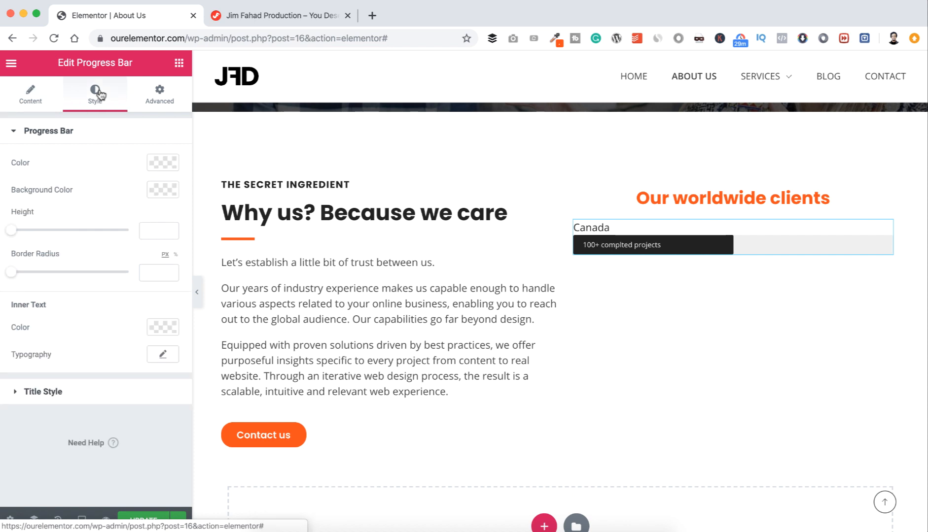
click(162, 162)
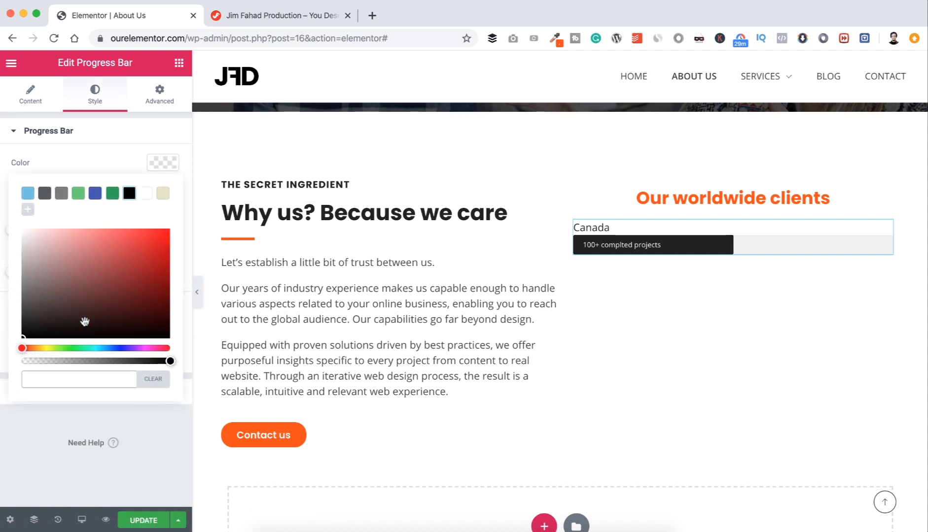
click(107, 348)
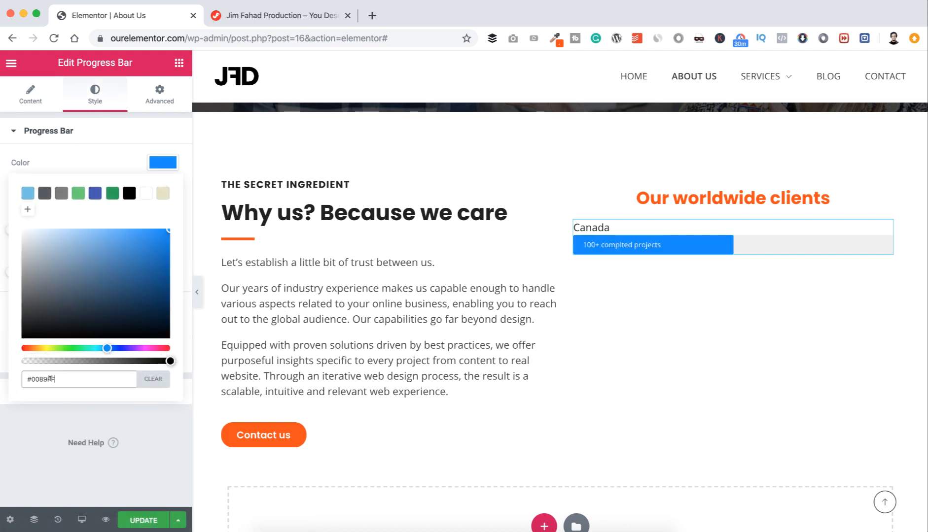
click(123, 421)
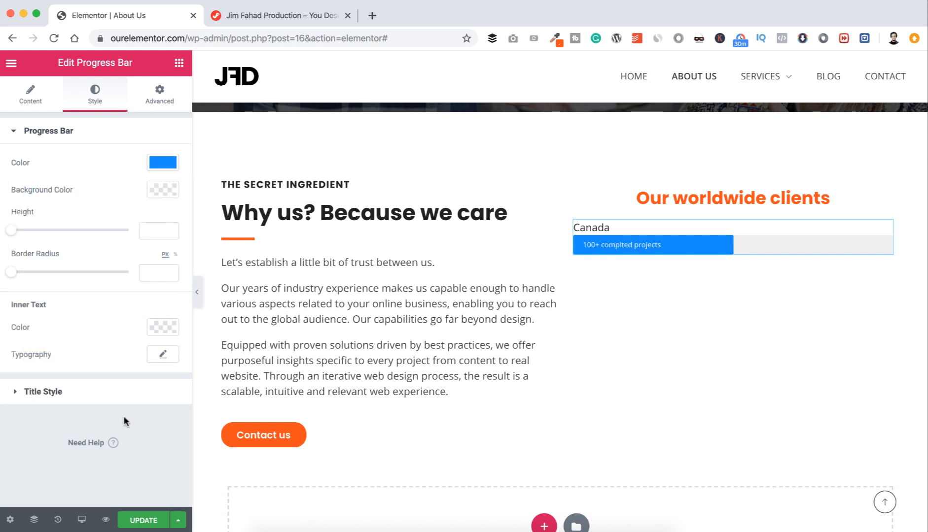
click(160, 191)
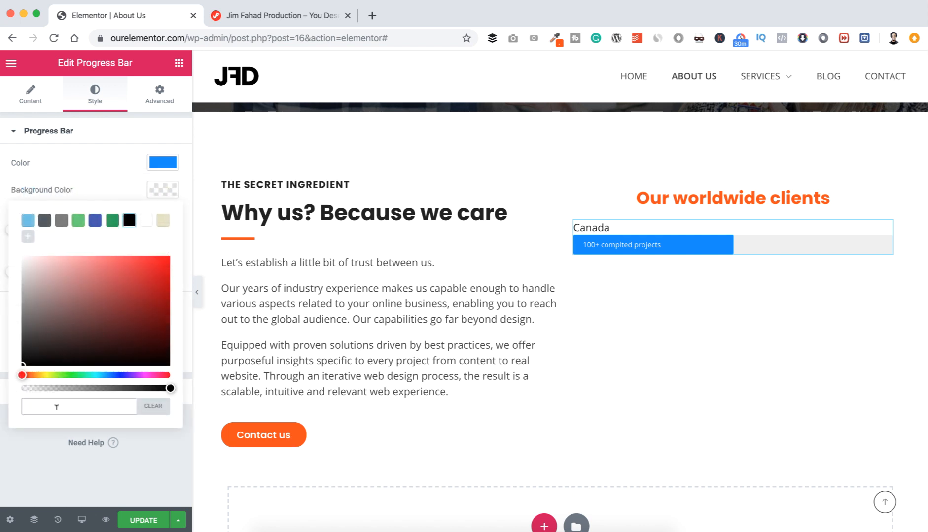
text(#4444)
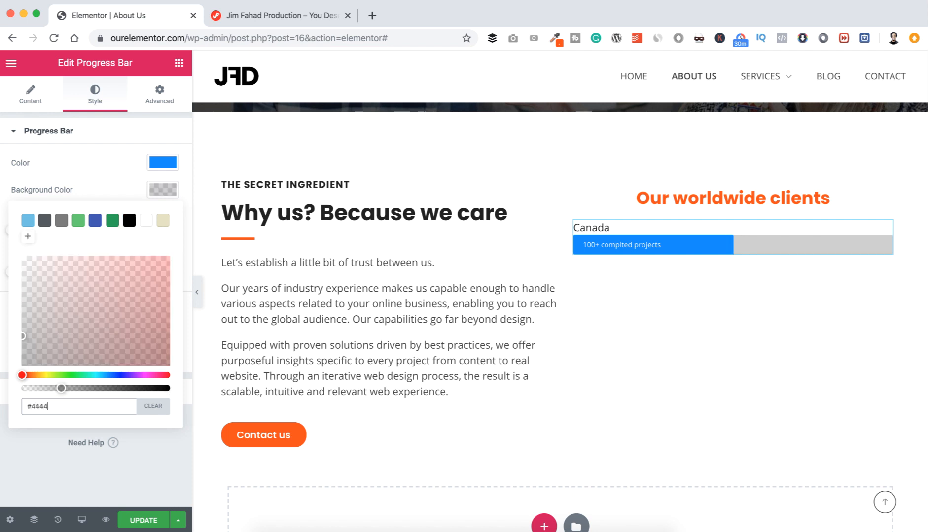
key(BackSpace)
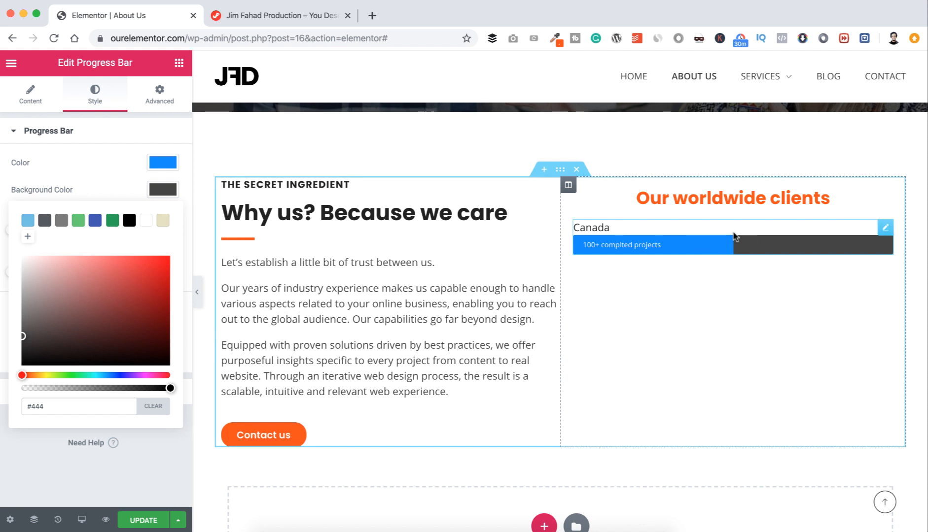
Step: Duplicate the Canada bar three times, making four bars
right_click(885, 227)
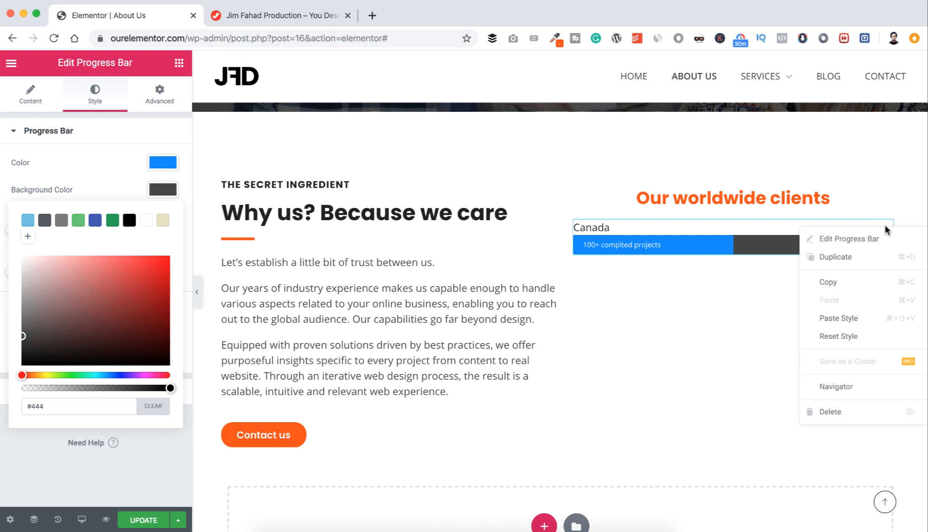
click(842, 265)
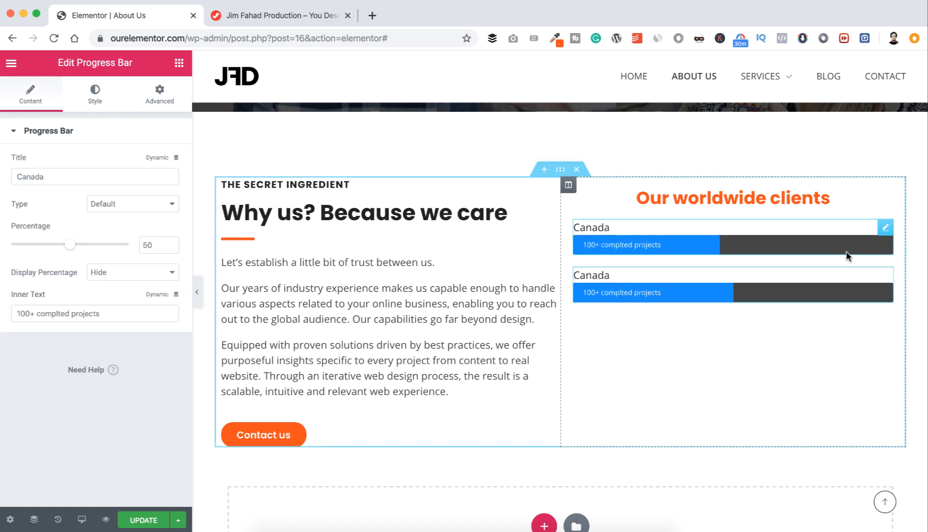
right_click(884, 227)
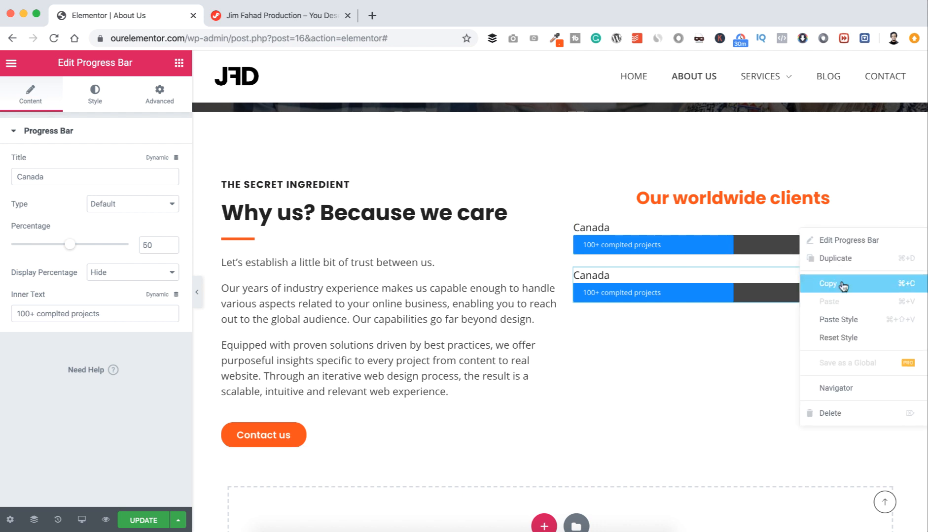
click(843, 261)
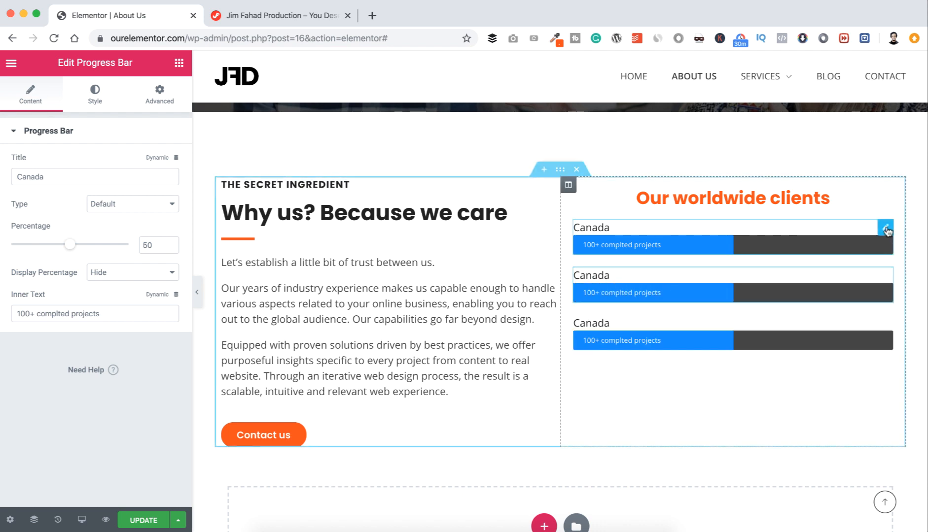
right_click(886, 229)
click(849, 257)
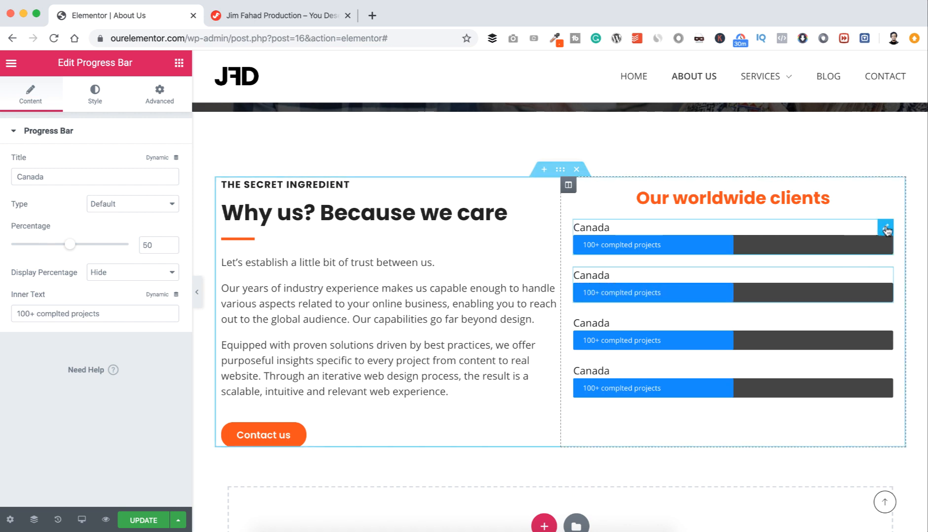
Step: Add a fifth copy of the bar and rename the second bar US
right_click(886, 229)
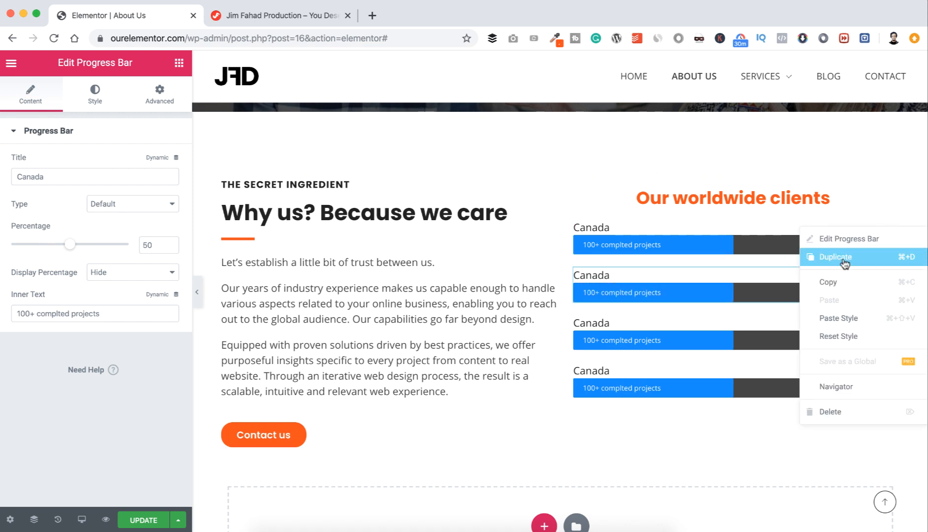
click(842, 257)
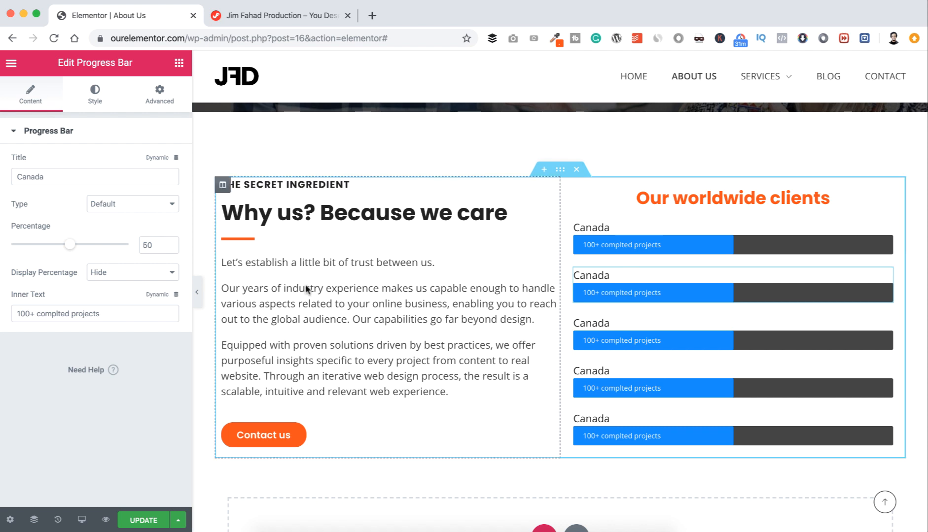
double_click(58, 173)
text(US)
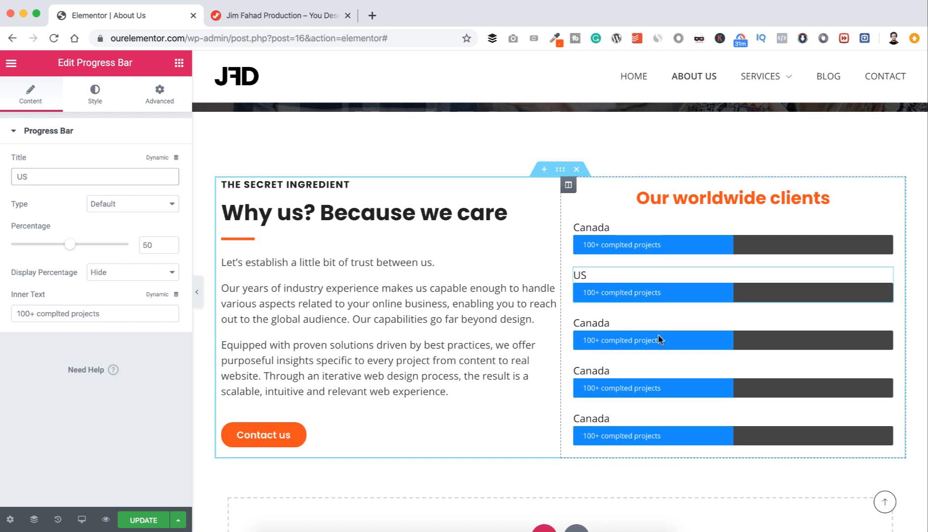
Step: Rename the third, fourth and fifth bars UK, Australia and Other
click(639, 321)
double_click(58, 177)
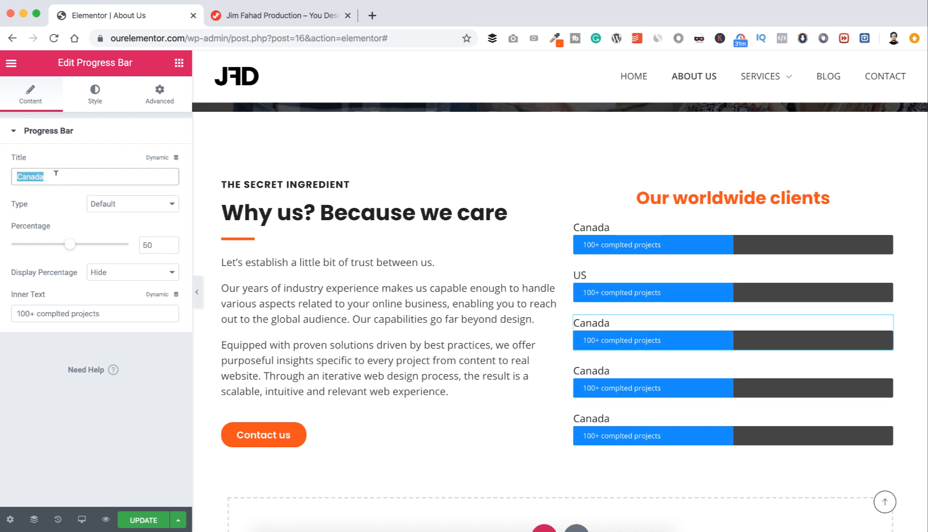
text(UK)
click(599, 367)
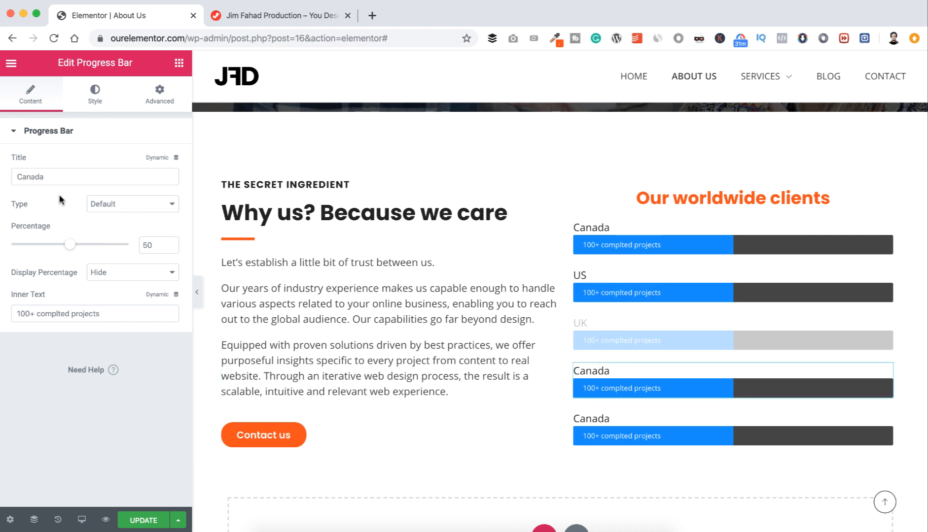
double_click(58, 176)
text(Australia)
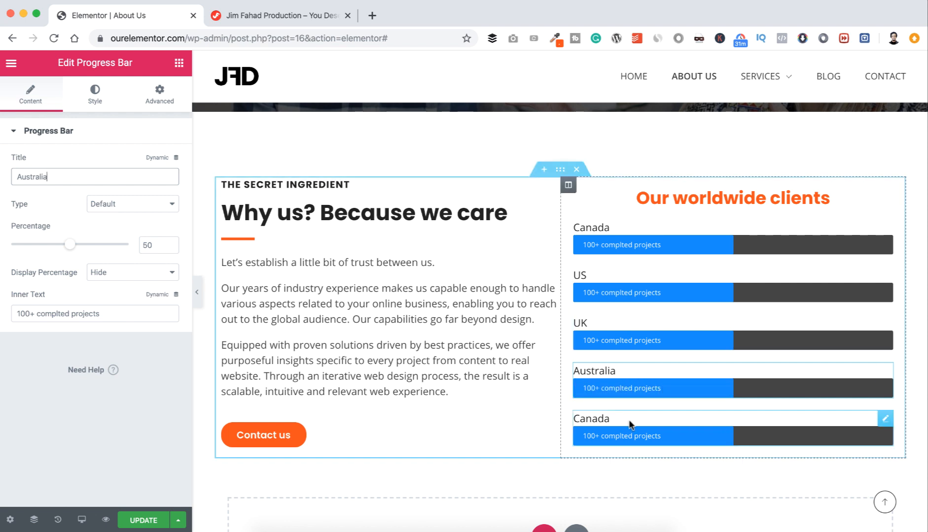
click(619, 423)
double_click(57, 177)
text(Other)
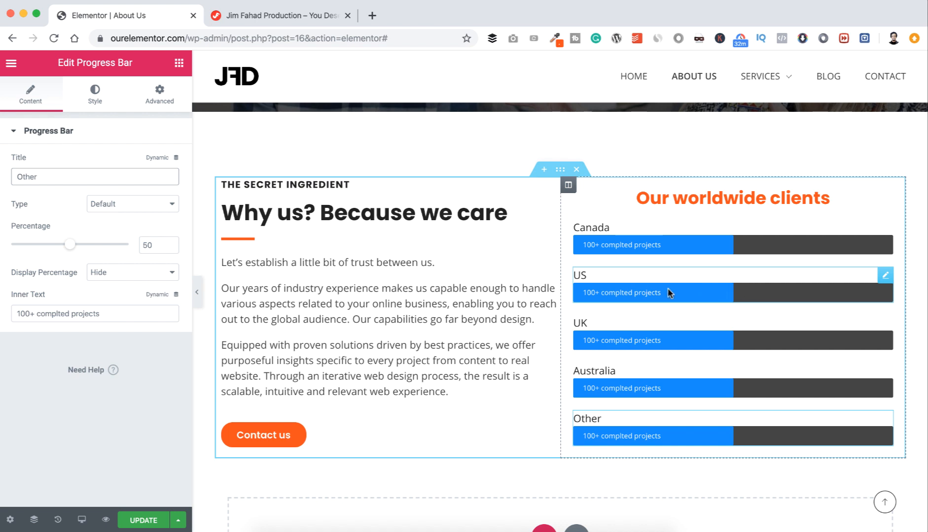
click(635, 291)
Step: Change the US bar's project count to 1500+ and adjust its fill percentage
click(25, 313)
key(BackSpace)
text(50)
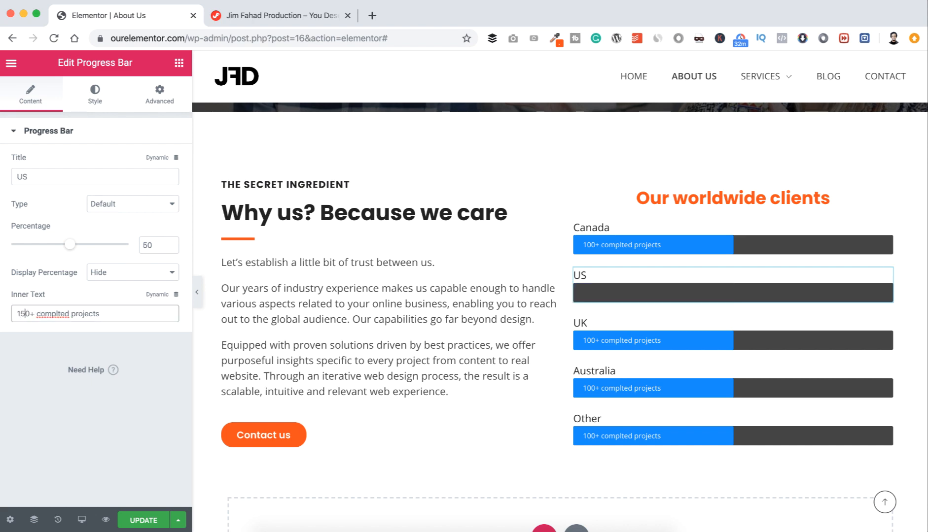
drag(71, 246, 37, 245)
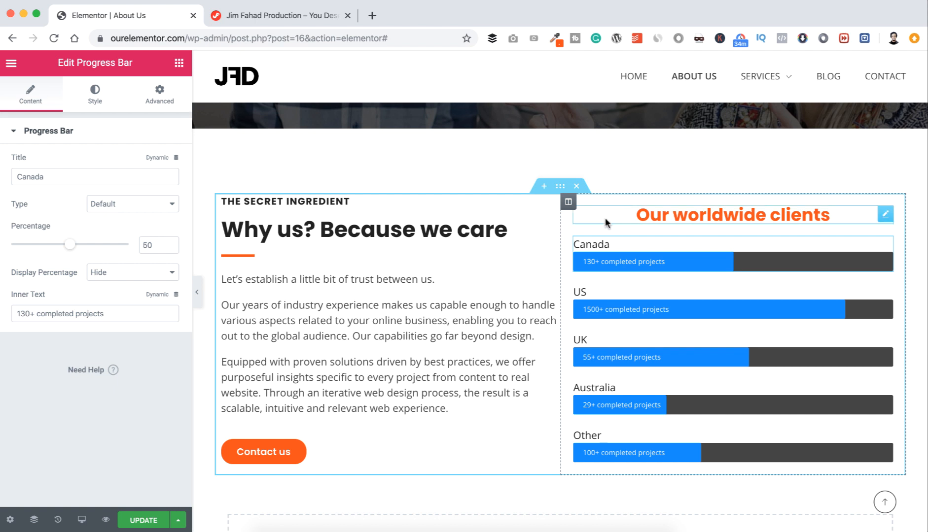
click(568, 202)
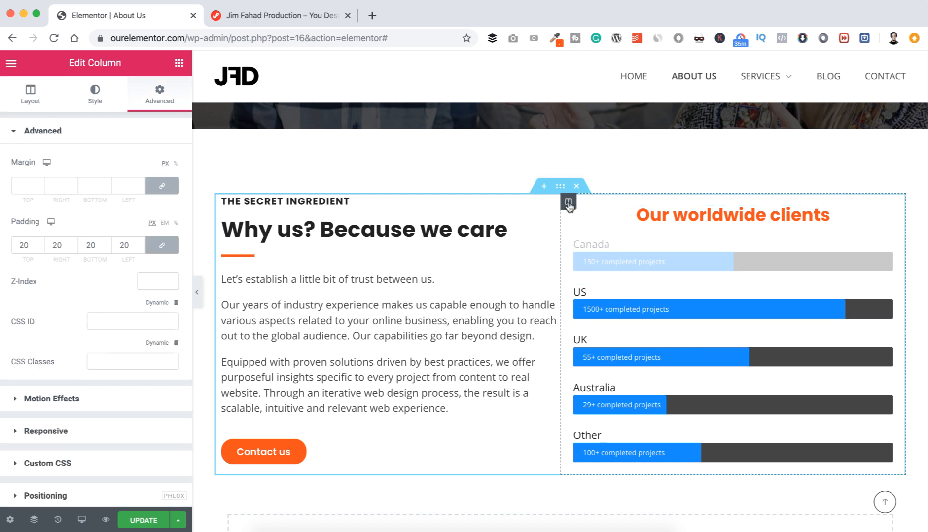
Step: Set the column's Style background to Classic with colour #F1F5F8
click(95, 96)
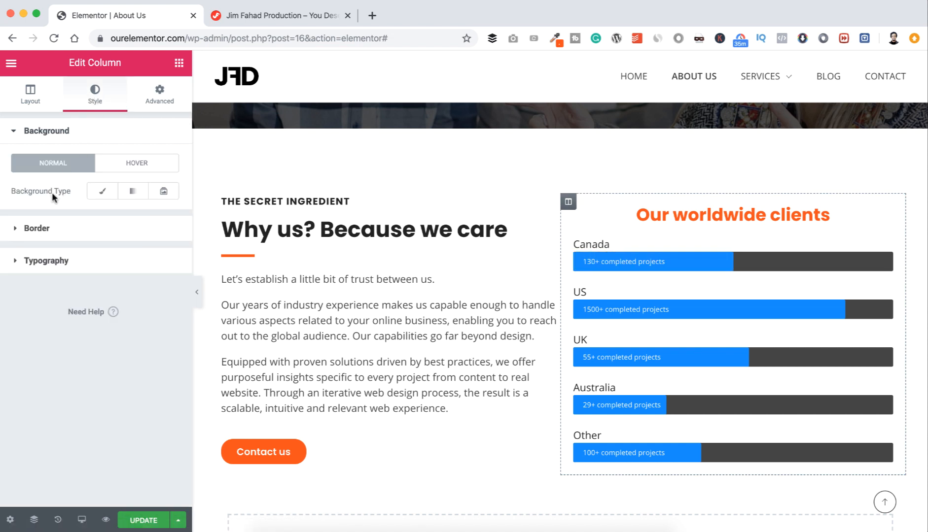
click(102, 192)
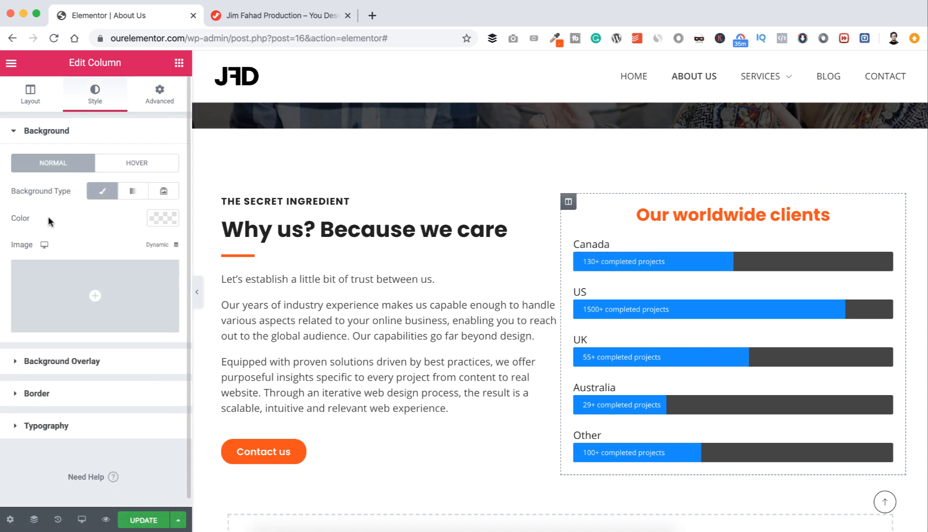
click(158, 218)
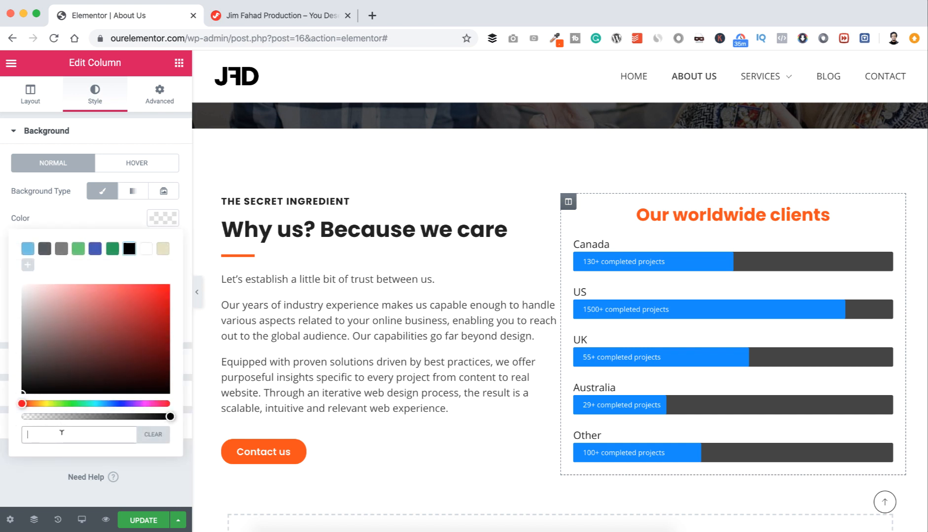
click(62, 433)
text(#f1f5f8)
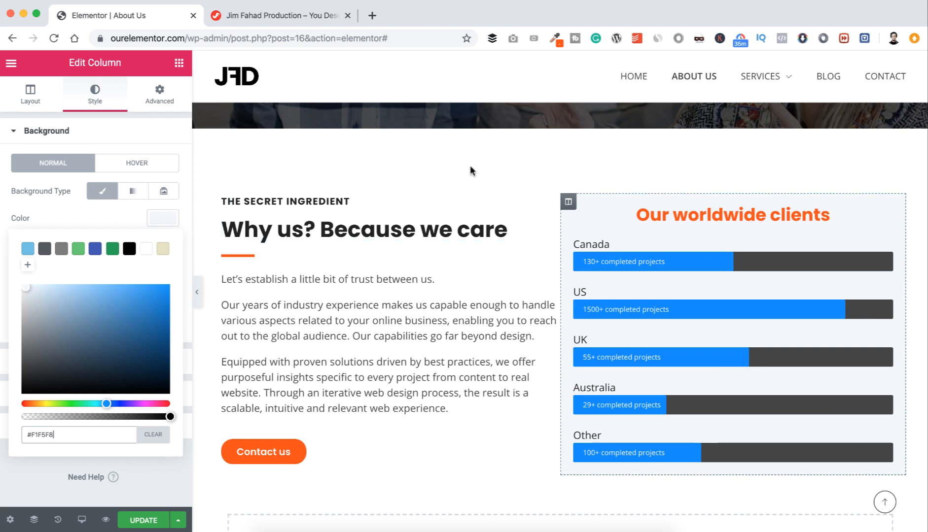
Step: Hide the editor panel, scroll through the full-width page preview, then bring the panel back
click(199, 292)
click(199, 292)
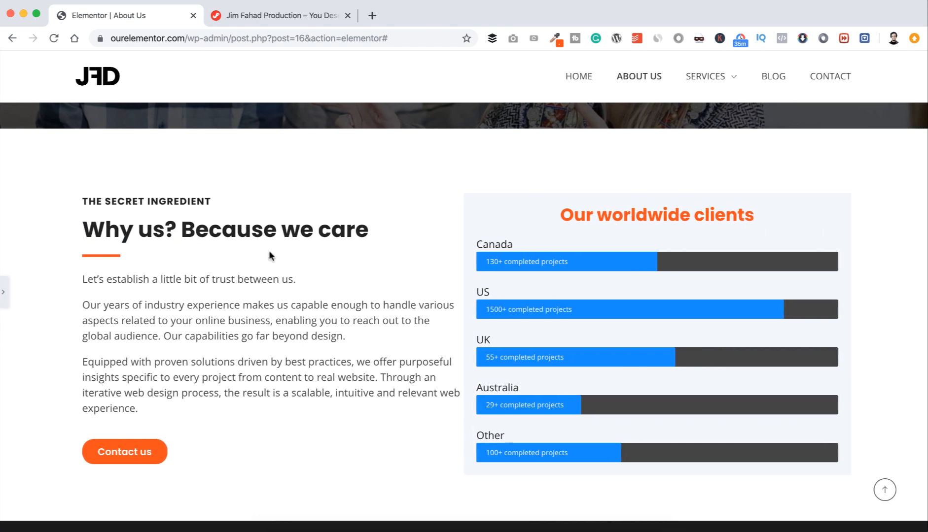
scroll(301, 219, up, 3)
scroll(301, 219, down, 4)
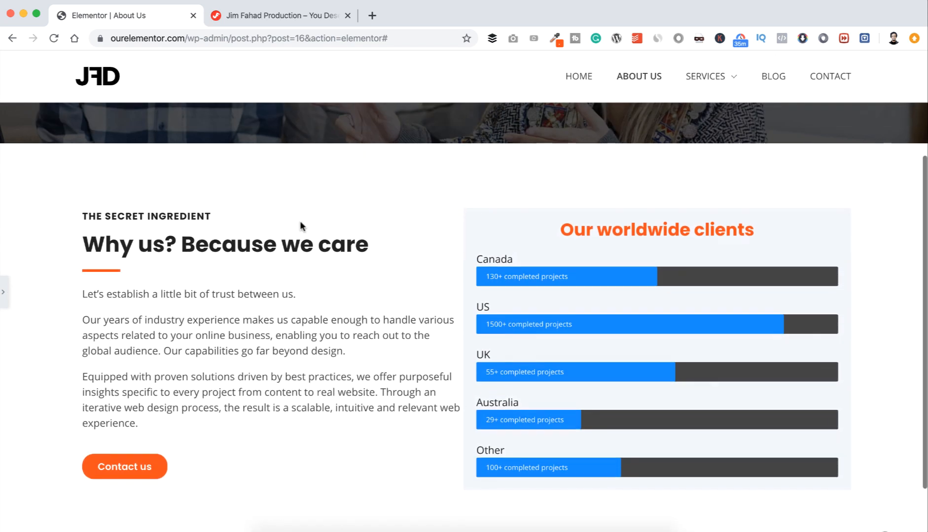
scroll(301, 221, up, 3)
scroll(301, 221, down, 3)
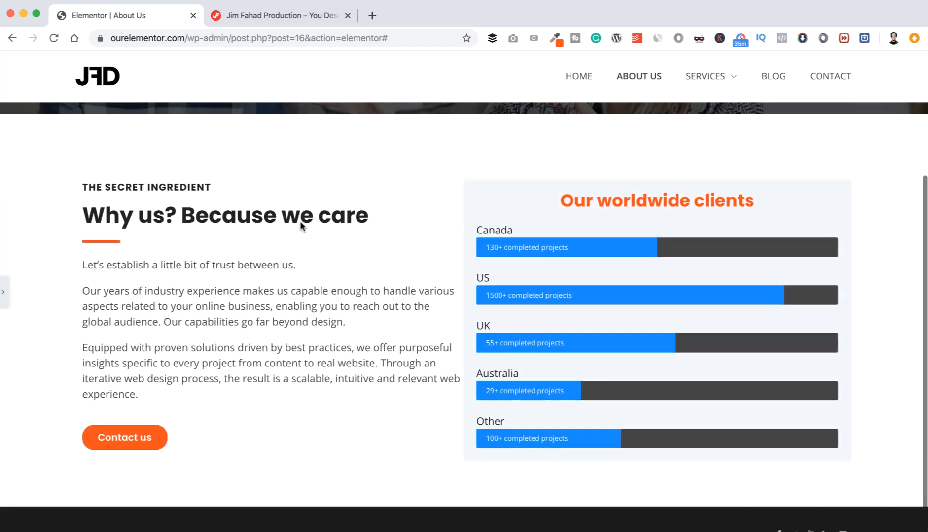
scroll(301, 225, up, 4)
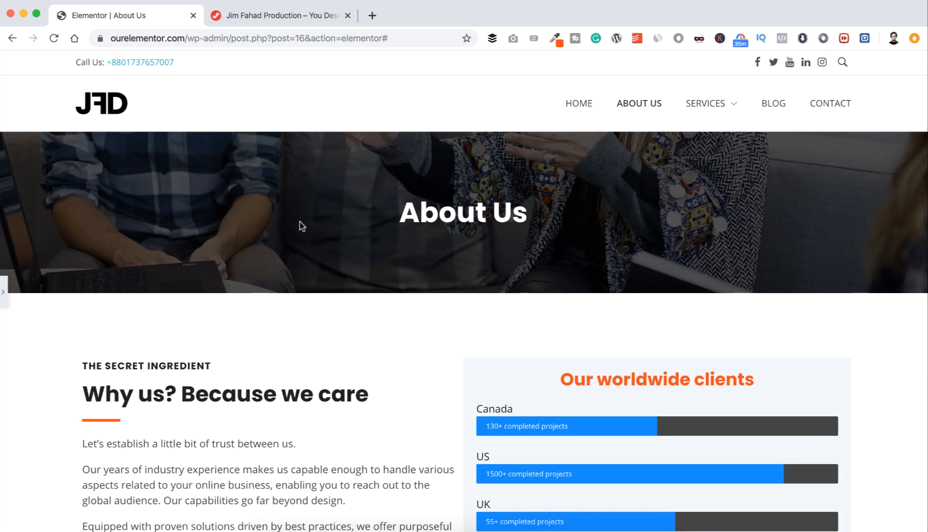
scroll(300, 226, down, 3)
scroll(300, 225, down, 2)
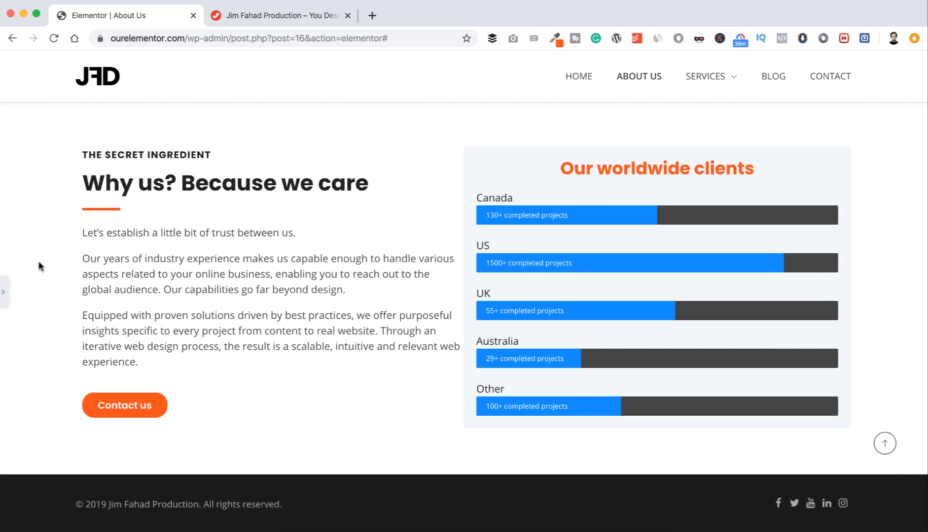
click(6, 295)
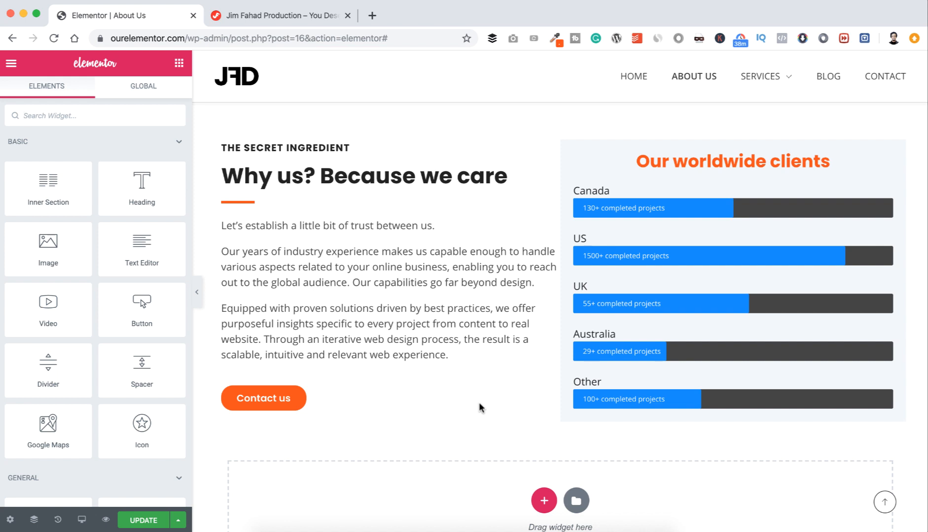
Step: Add a full-width single-column section below the two-column block
scroll(479, 407, down, 2)
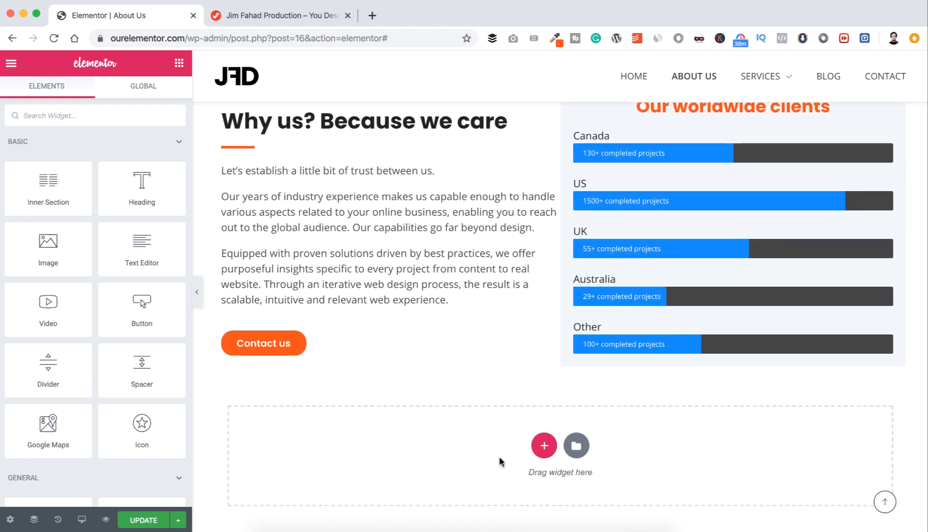
click(544, 447)
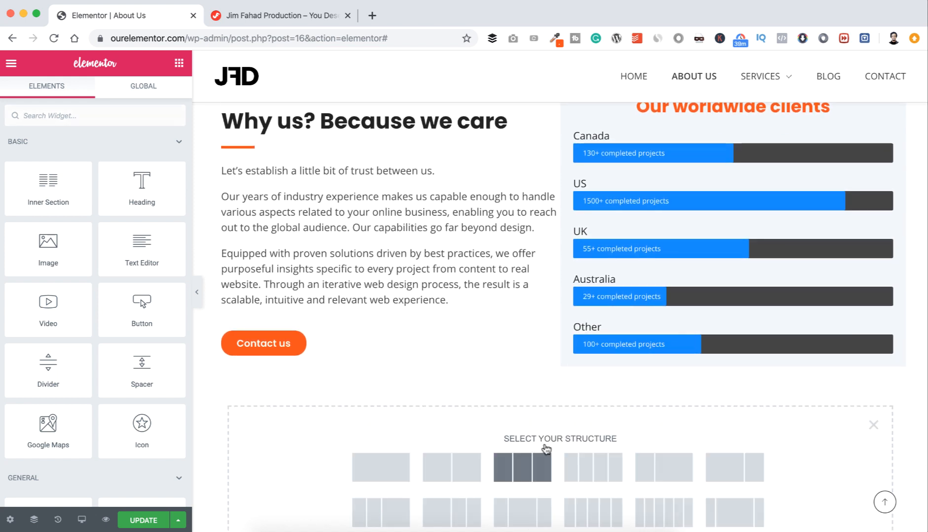
scroll(489, 379, down, 2)
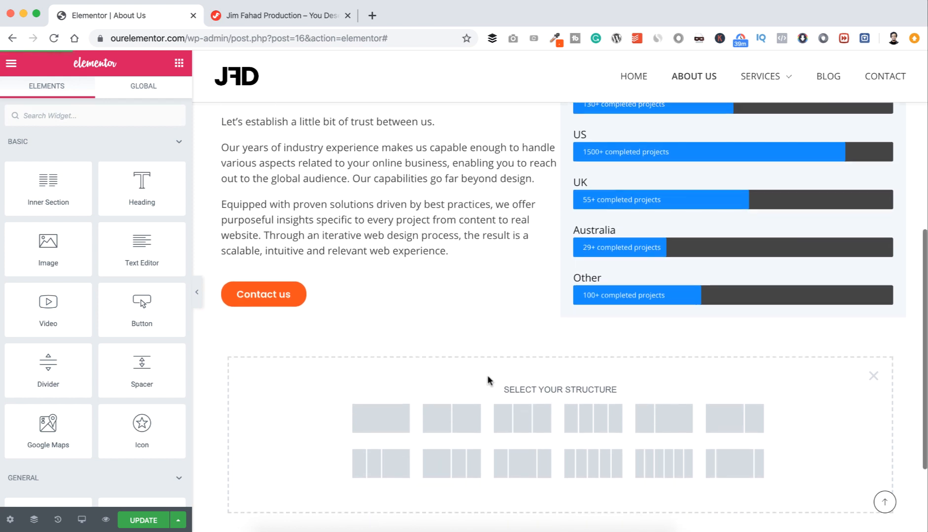
click(384, 412)
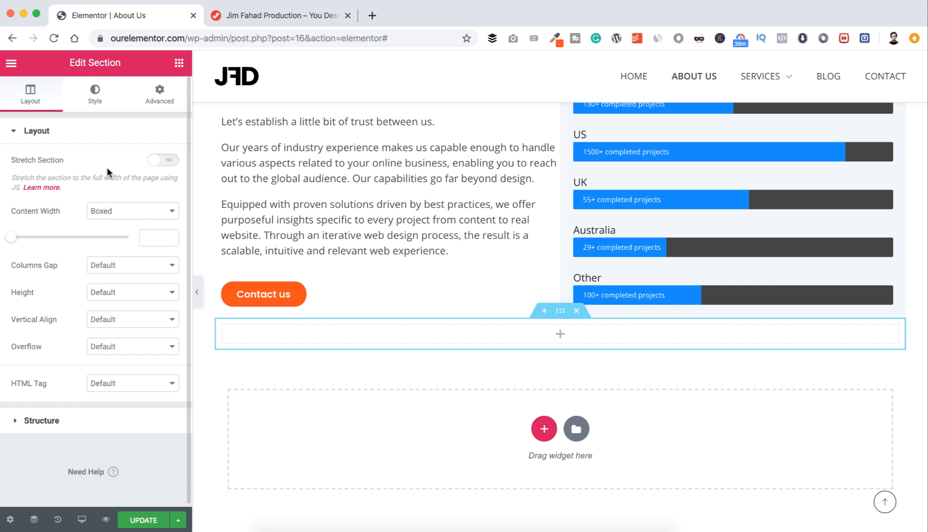
click(167, 161)
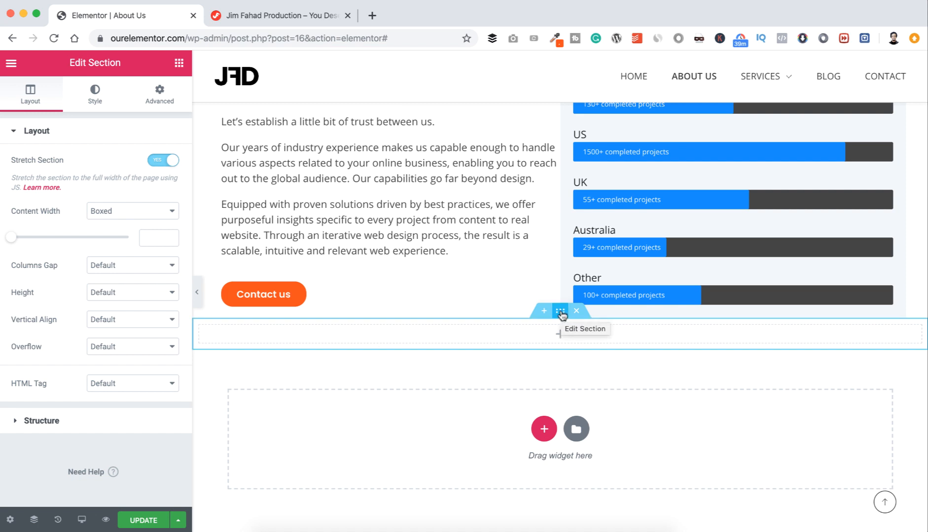
Step: Give the new section an unlinked 60 px top margin
click(159, 99)
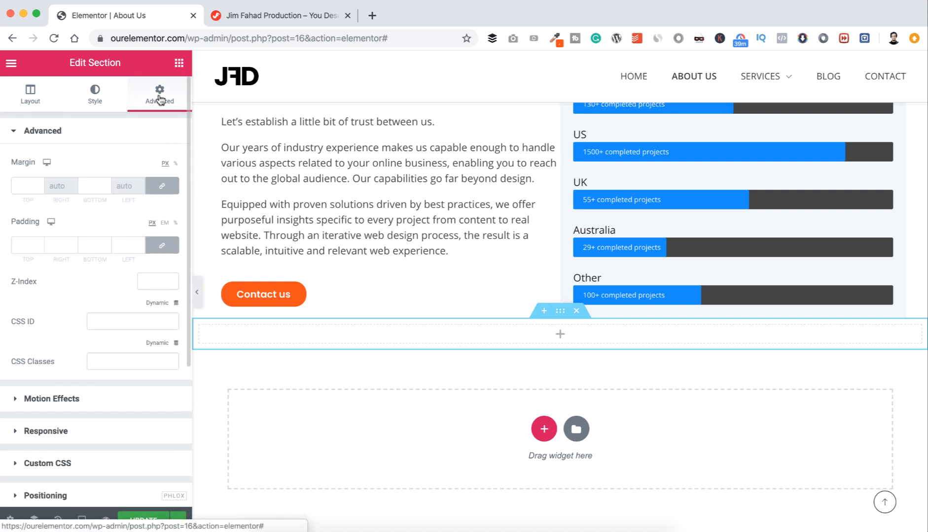
click(161, 186)
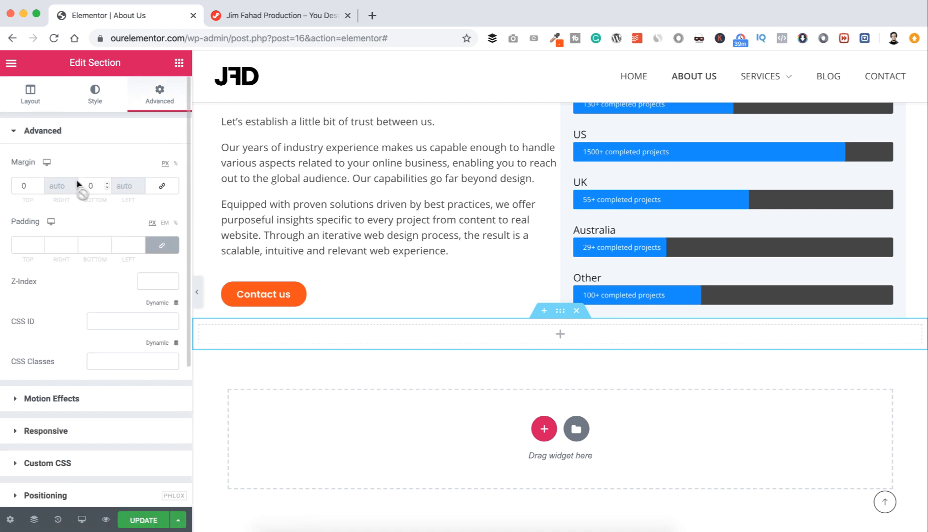
click(22, 185)
text(6)
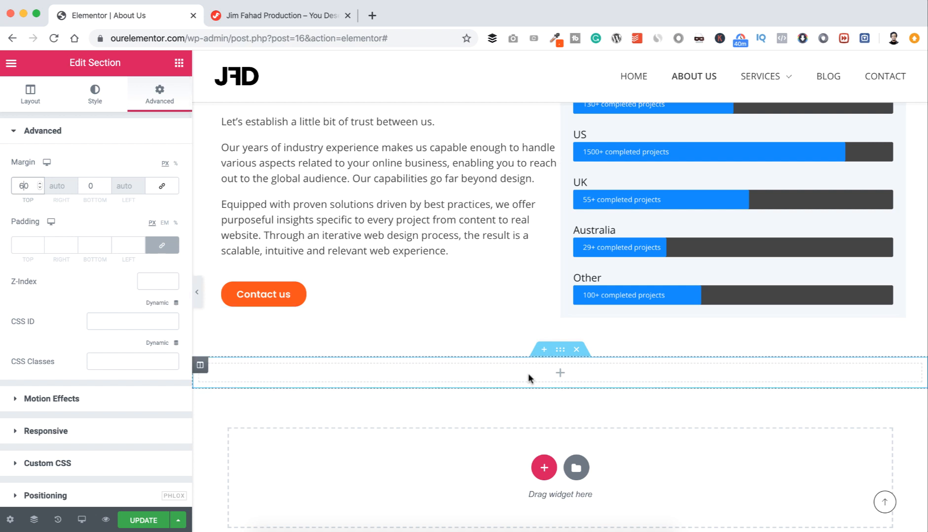
Step: Set the section's padding to 60 px top and 50 px bottom
click(27, 245)
text(0)
click(158, 248)
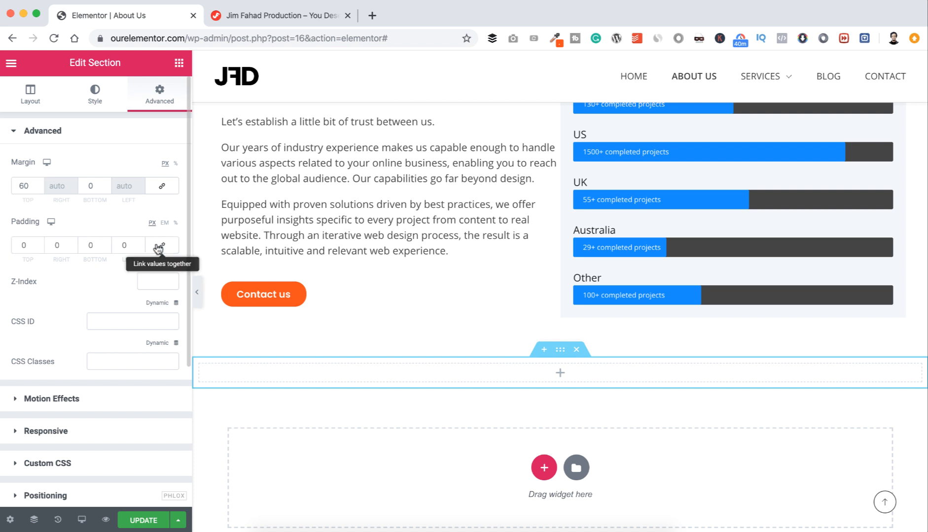
click(21, 245)
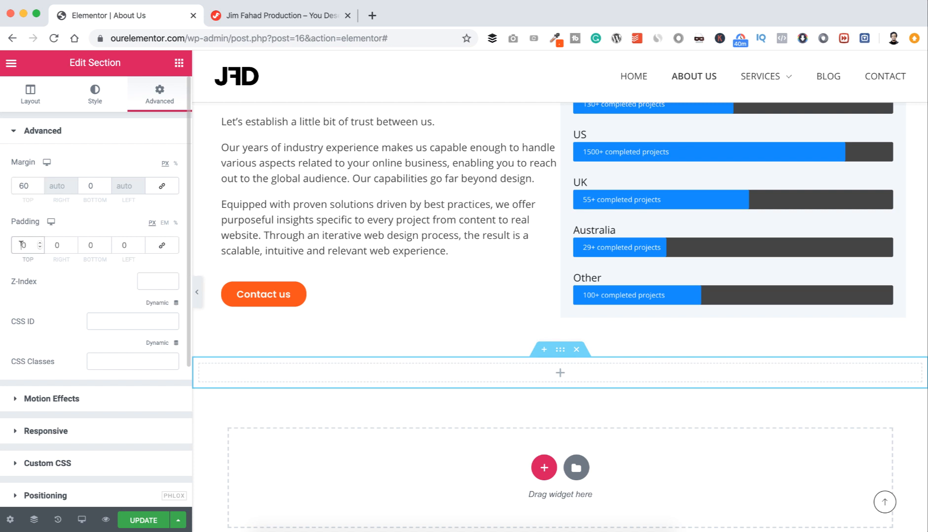
text(6)
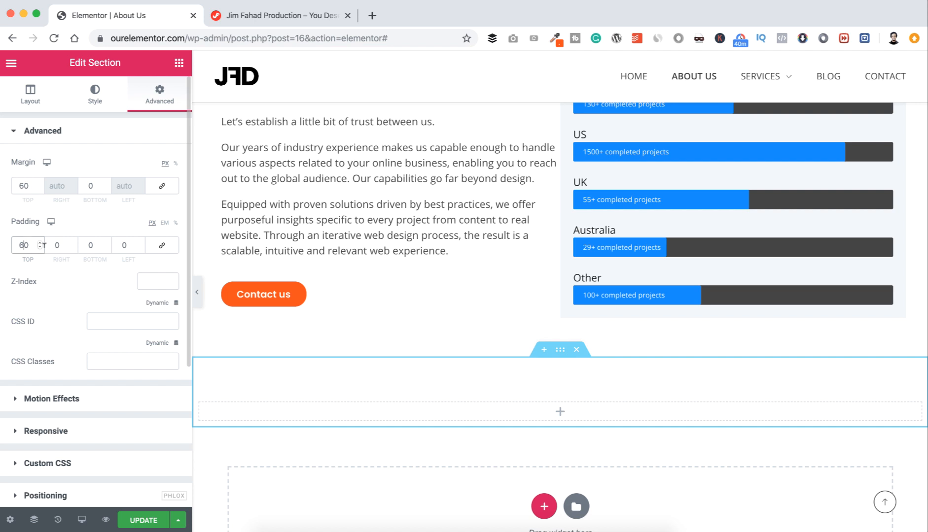
click(87, 241)
text(5)
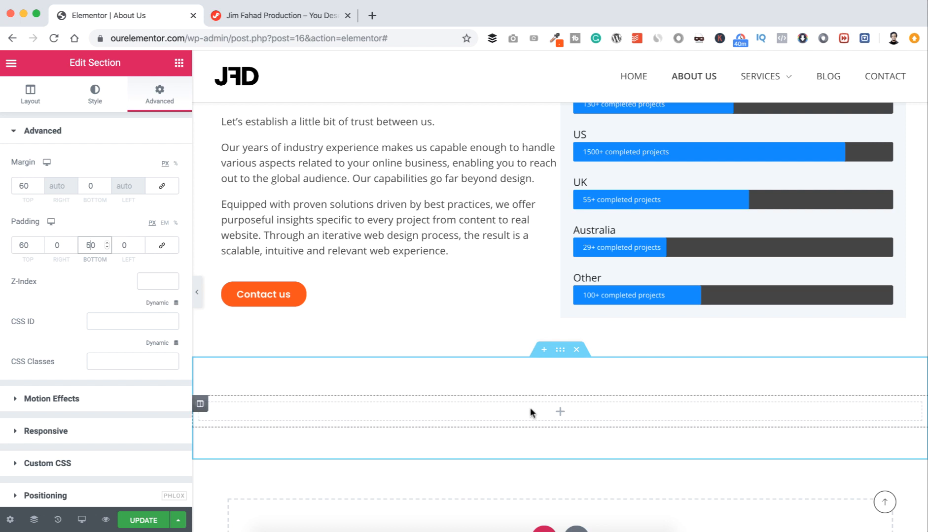
click(179, 63)
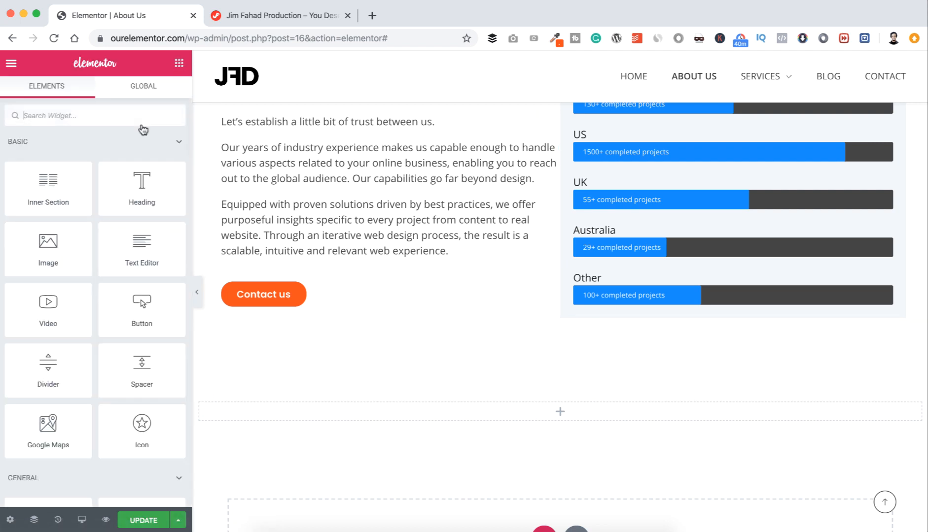
Step: Add a centred H6 heading reading 'TEAM', then a second placeholder heading beneath it
drag(137, 183, 562, 404)
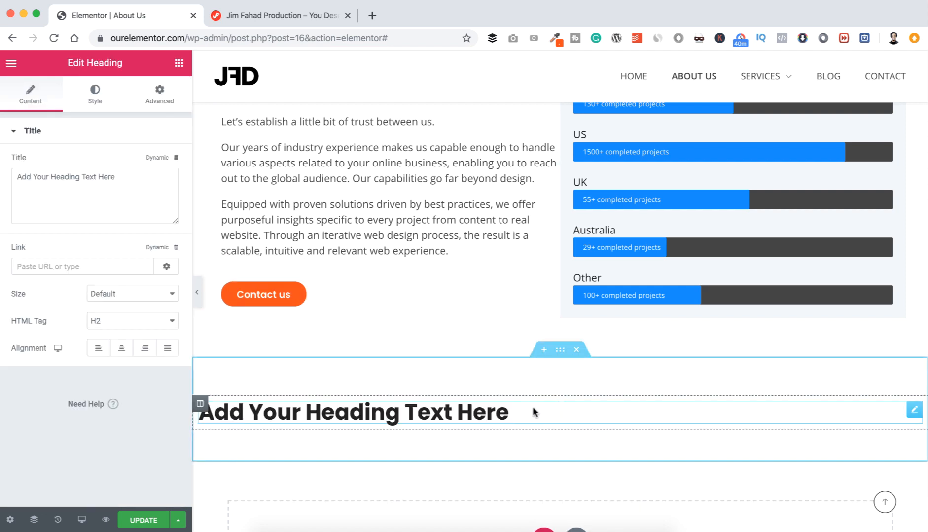
click(114, 175)
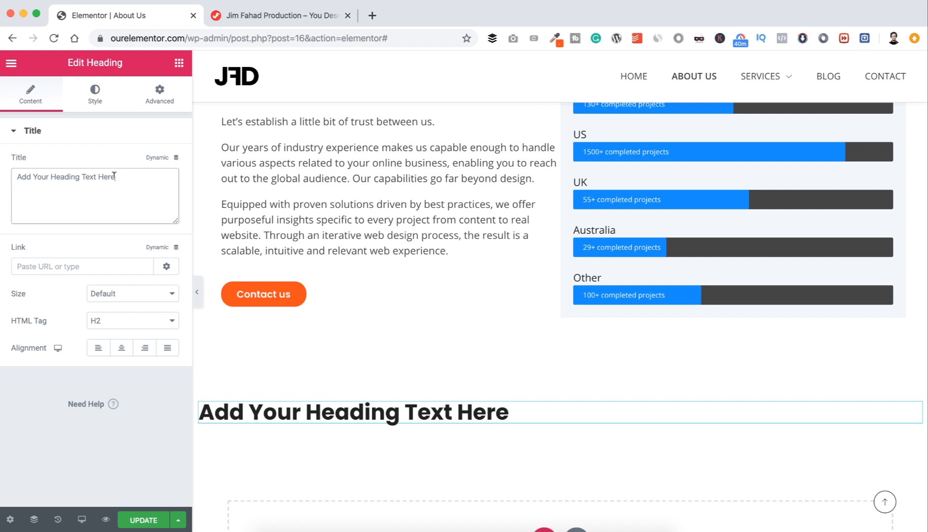
key(super+a)
text(TEAM)
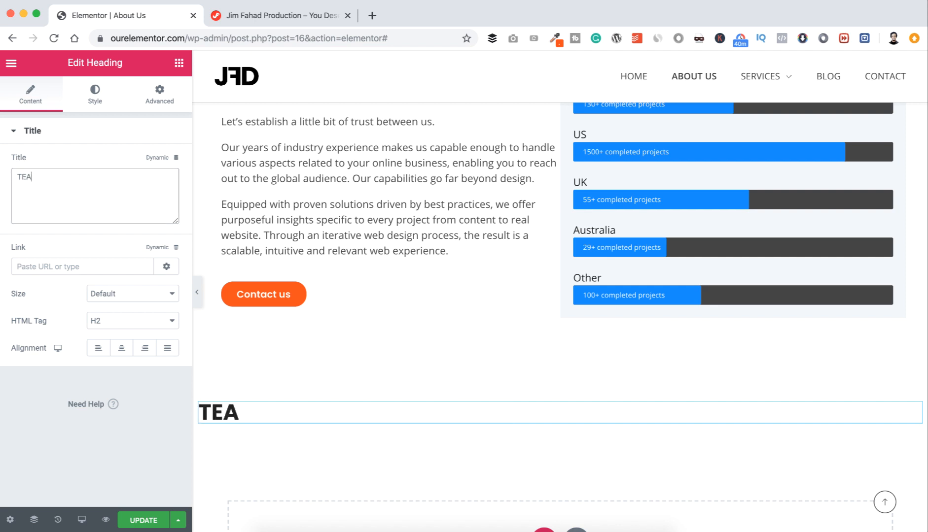
click(104, 322)
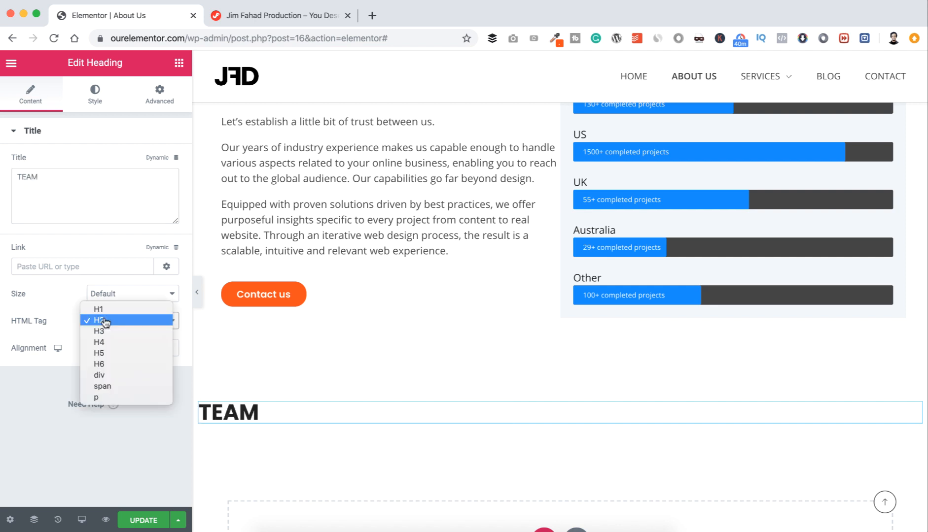
click(106, 356)
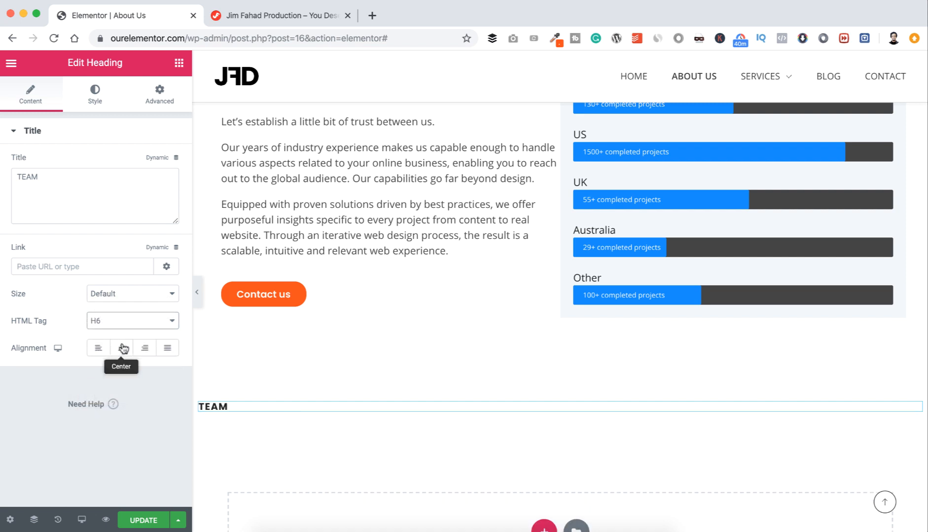
click(122, 348)
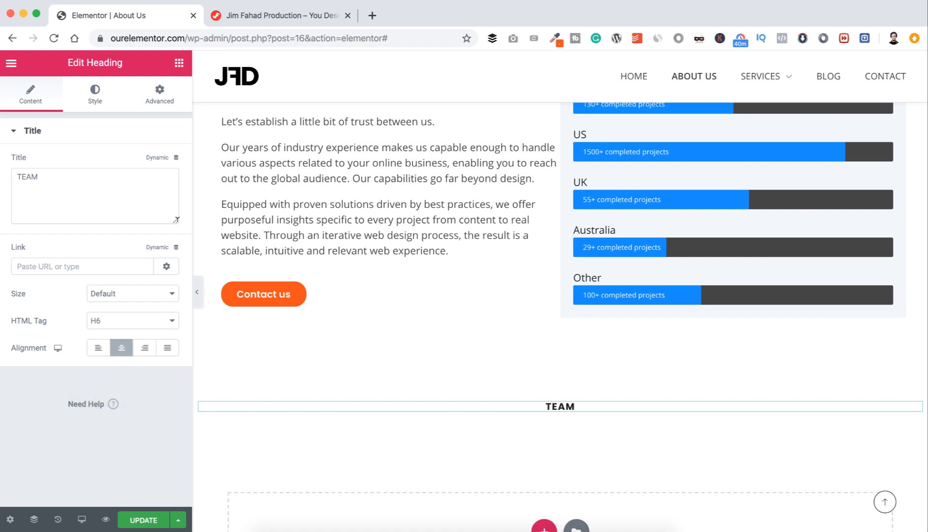
click(178, 72)
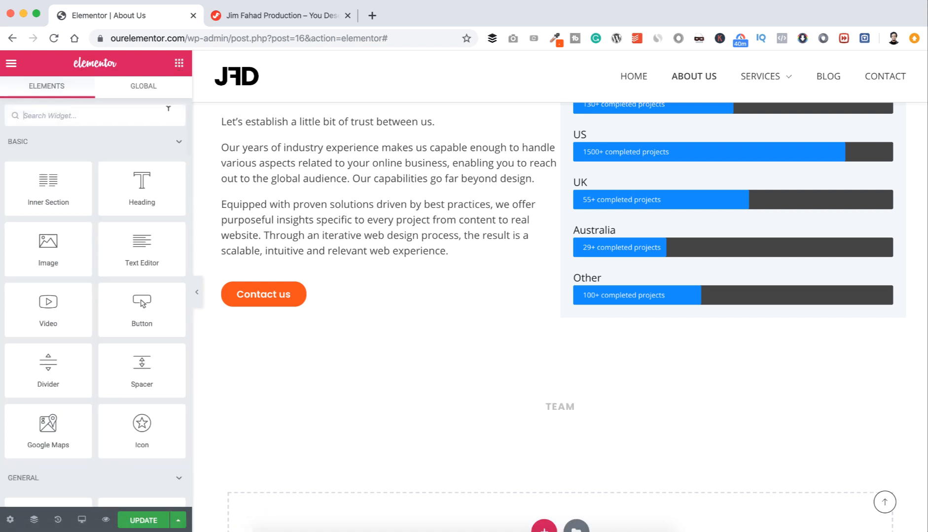
drag(183, 211, 569, 416)
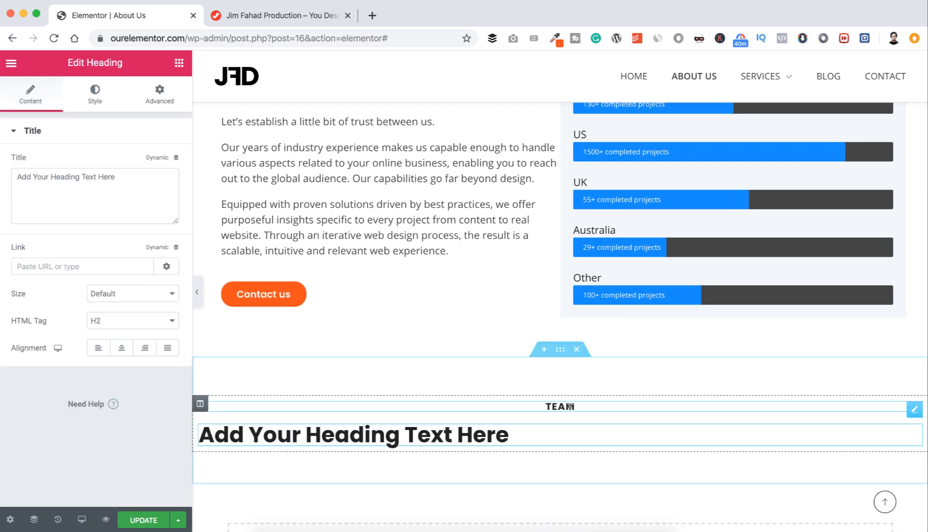
Step: Centre the second heading and paste in 'We will serve you with the best of our capacity by expert team'
click(121, 348)
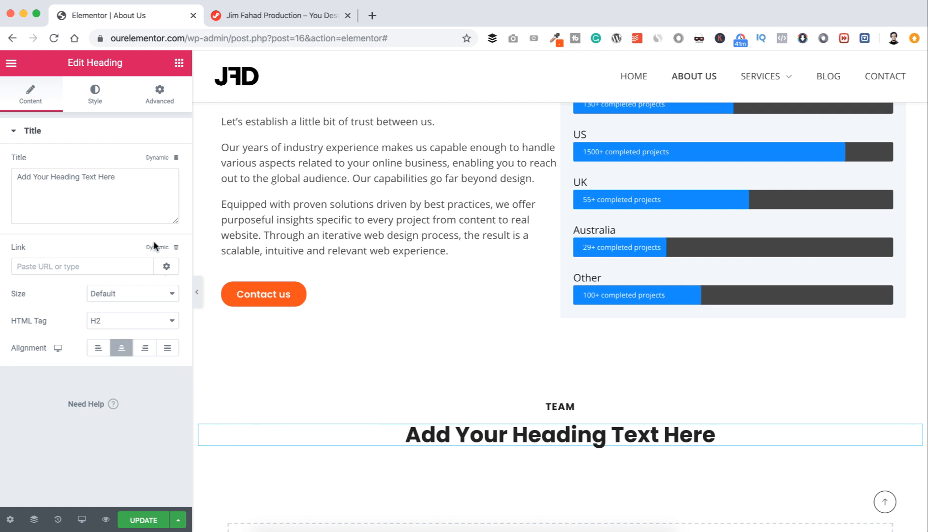
click(134, 185)
key(super+a)
text(We will serve you with the best of our capacity by expert team)
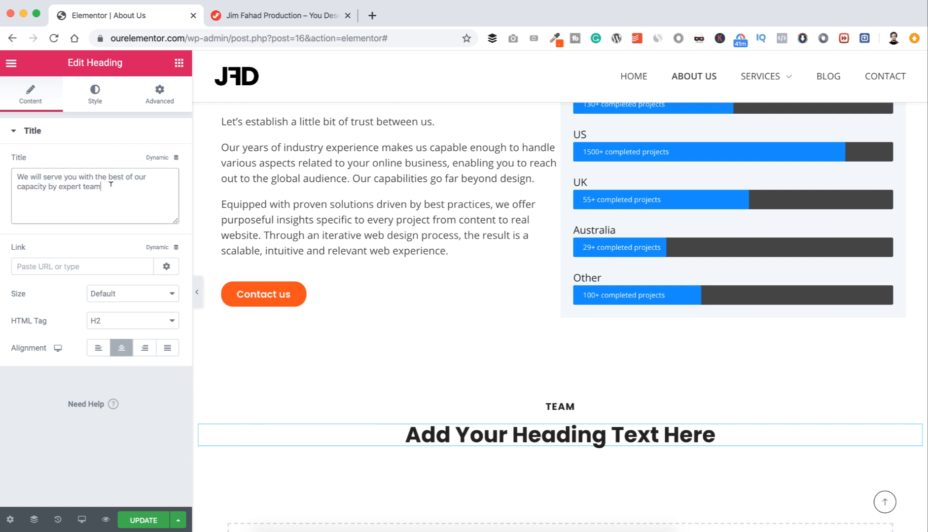
Step: Give the heading unlinked right and left margins of 10%
scroll(381, 365, down, 1)
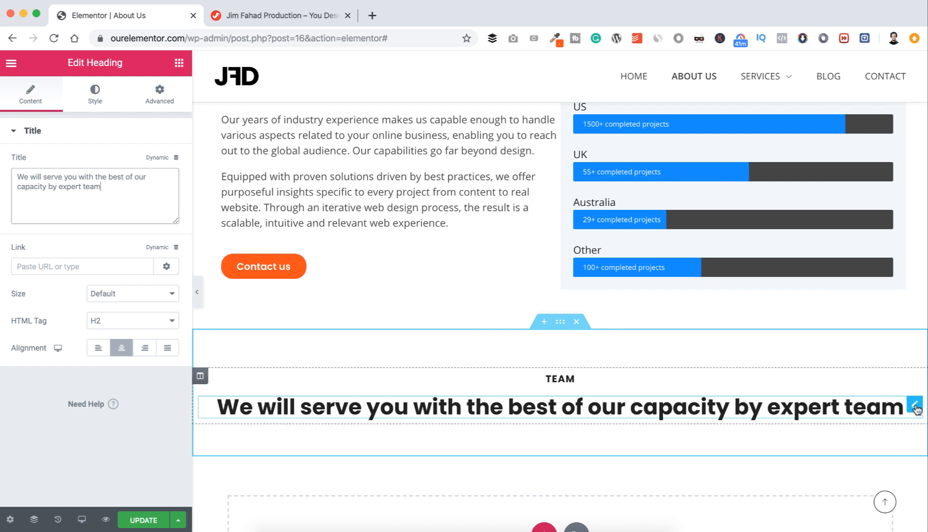
click(162, 94)
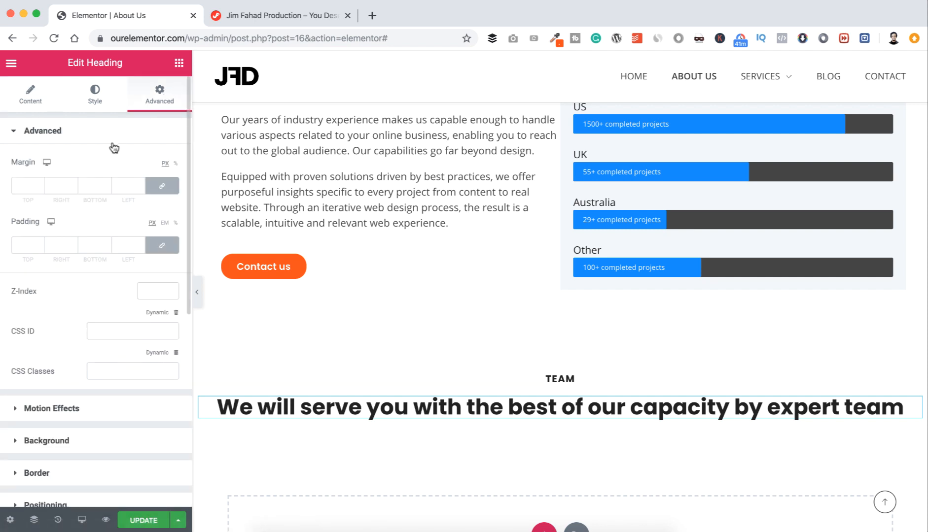
click(164, 187)
click(176, 165)
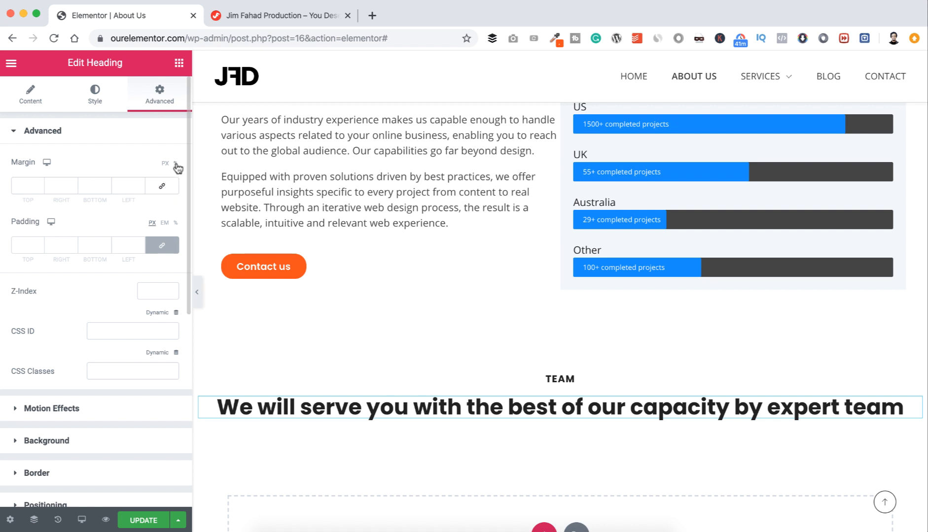
click(60, 186)
text(10)
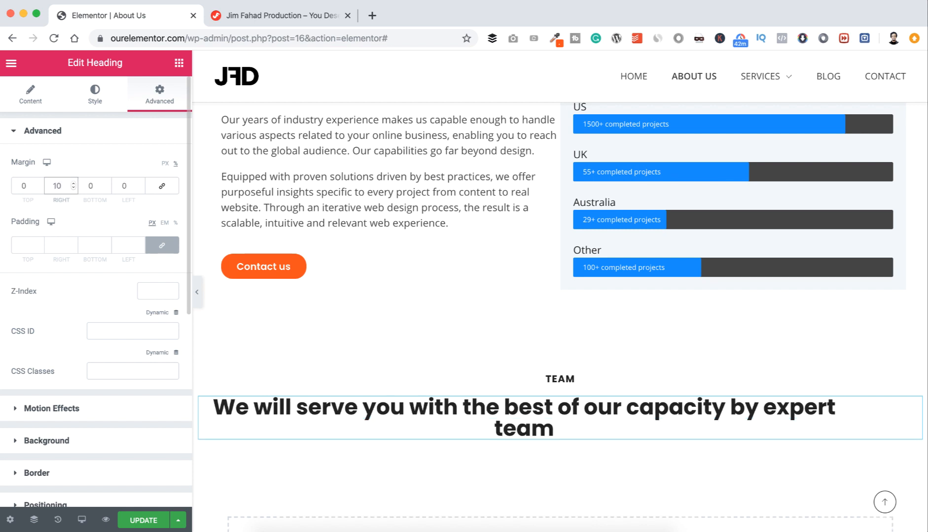
click(124, 185)
text(10)
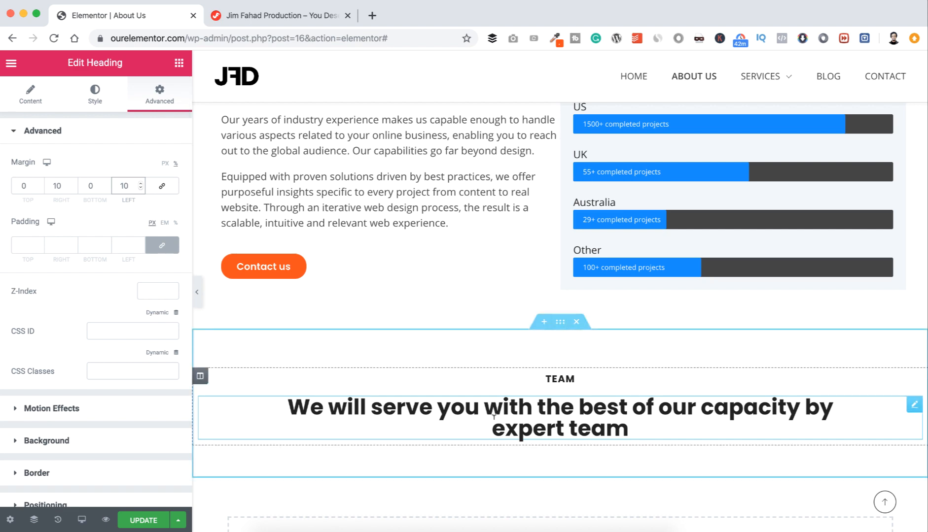
scroll(496, 408, down, 1)
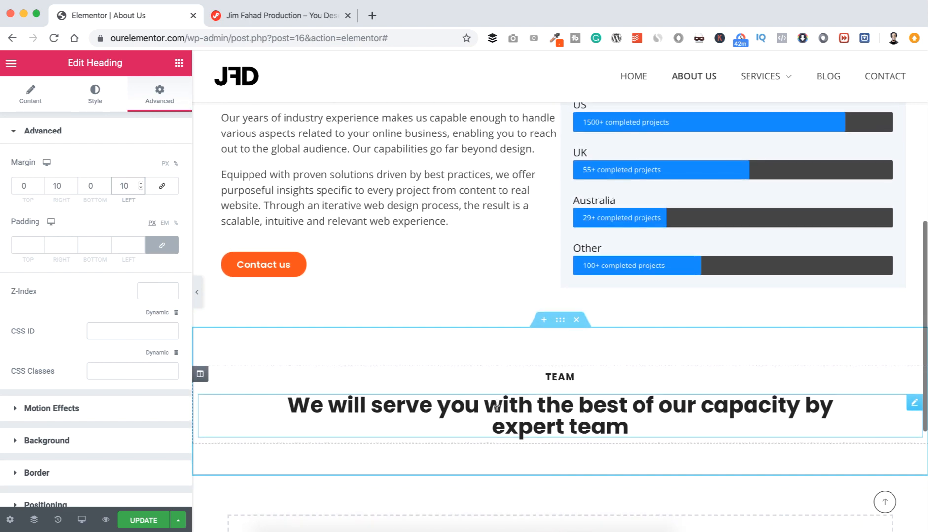
scroll(496, 409, down, 1)
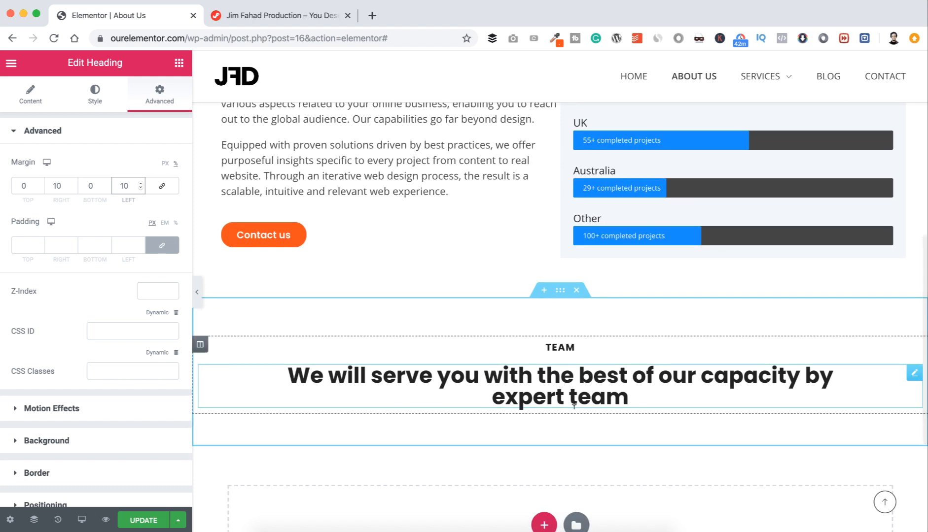
scroll(576, 408, up, 5)
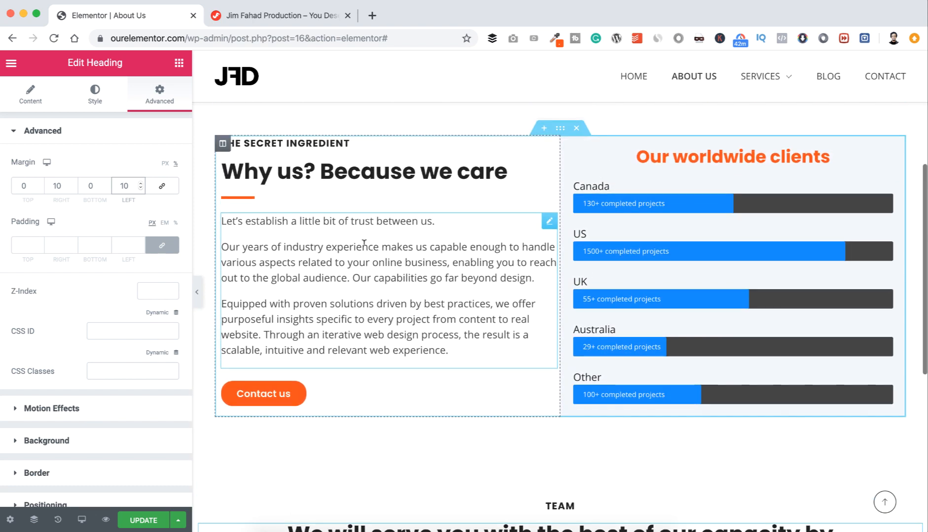
Step: Duplicate the orange divider, move the copy beneath the TEAM heading, and centre it
right_click(545, 199)
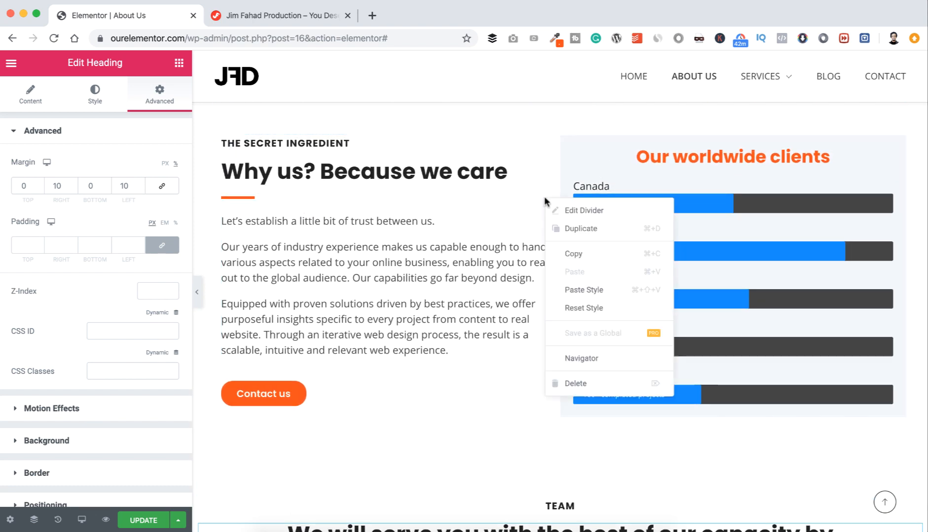
click(568, 230)
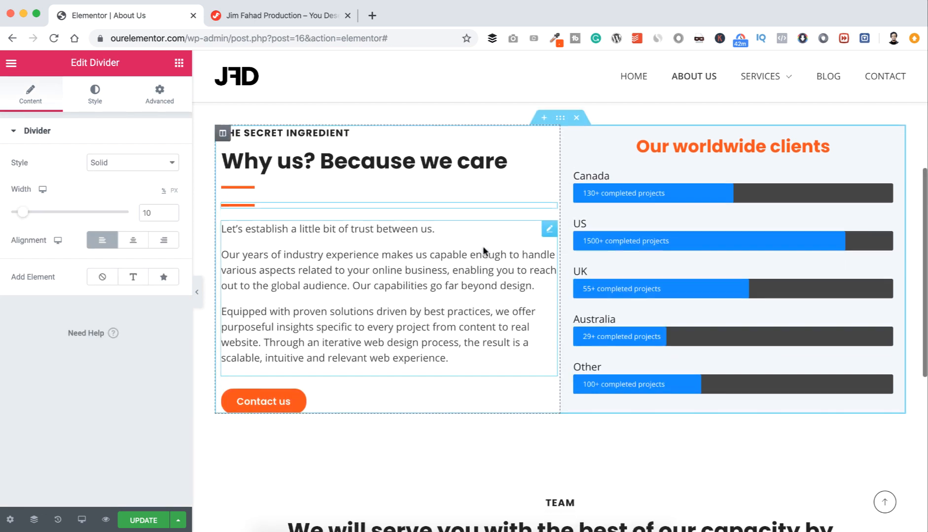
scroll(482, 245, down, 2)
drag(549, 165, 563, 367)
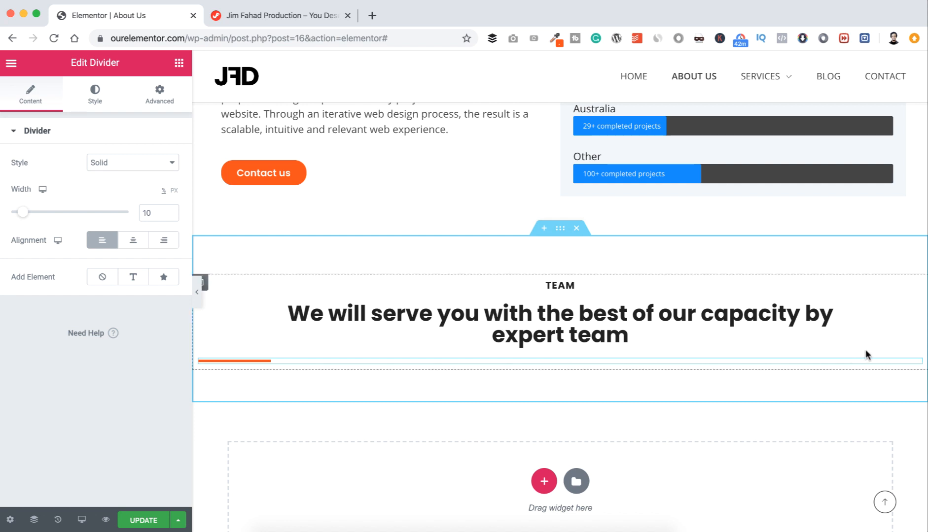
mouse_move(910, 366)
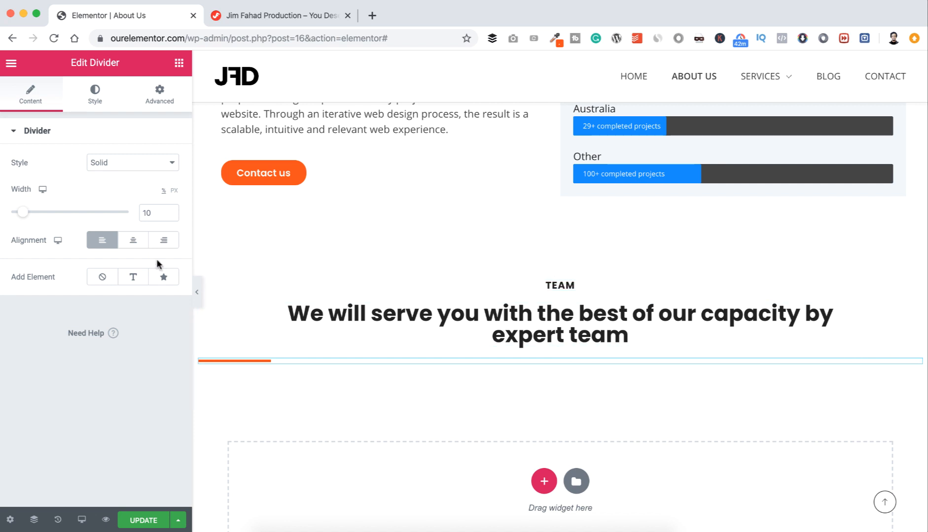
click(133, 242)
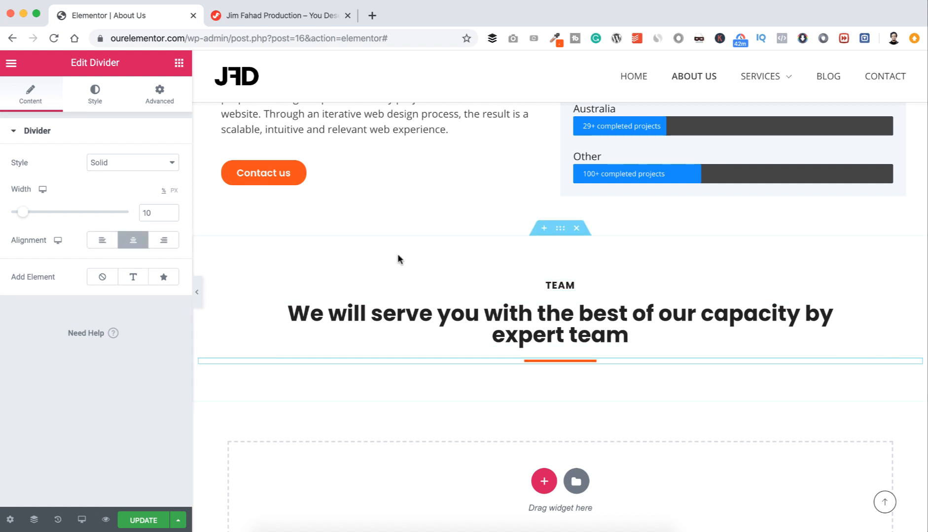
scroll(422, 258, up, 3)
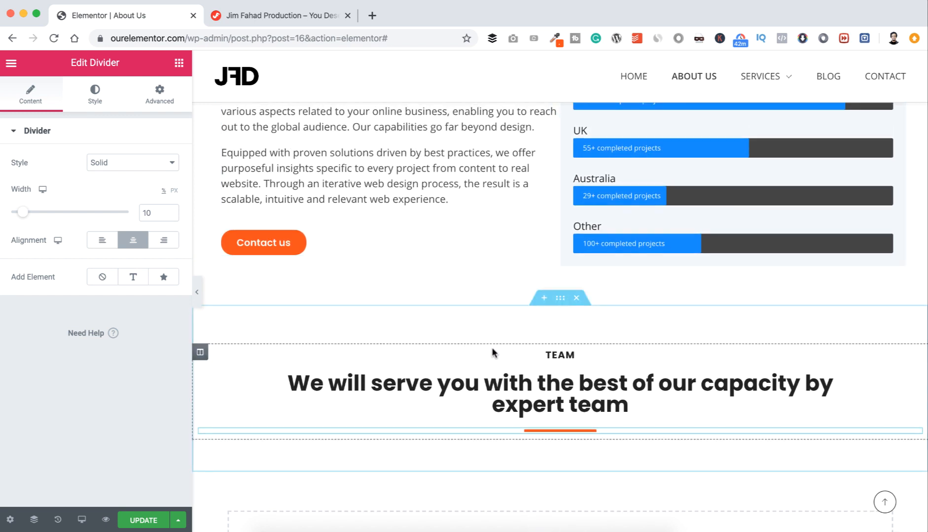
scroll(491, 351, down, 1)
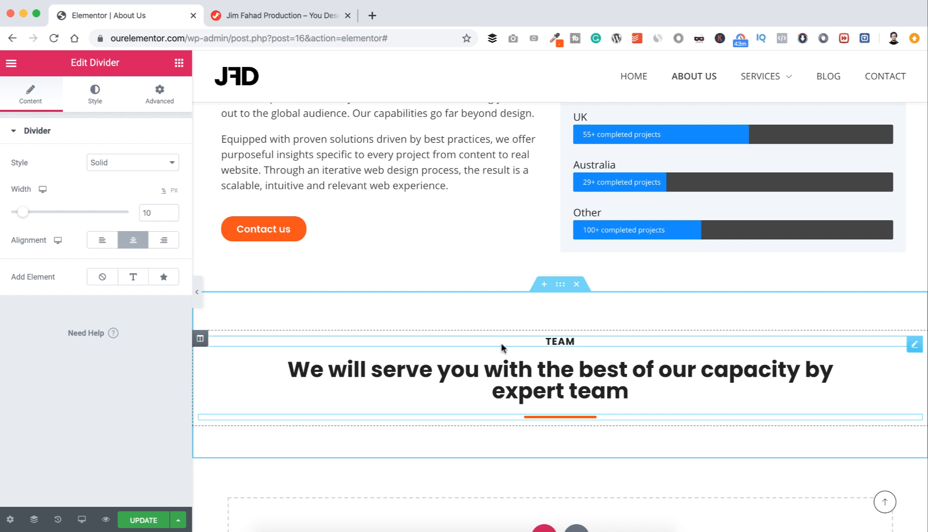
Step: Set the TEAM section's classic background image to the world-map globe from the Media Library
click(560, 285)
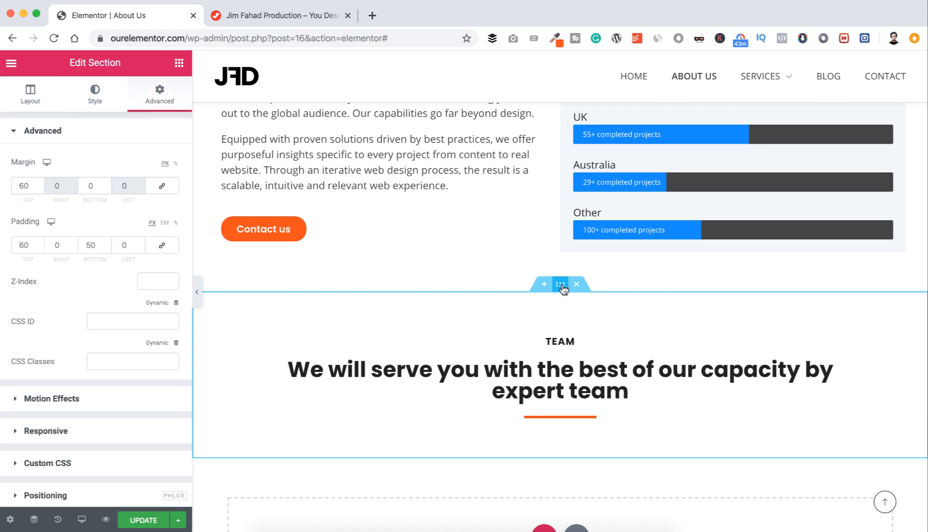
click(97, 95)
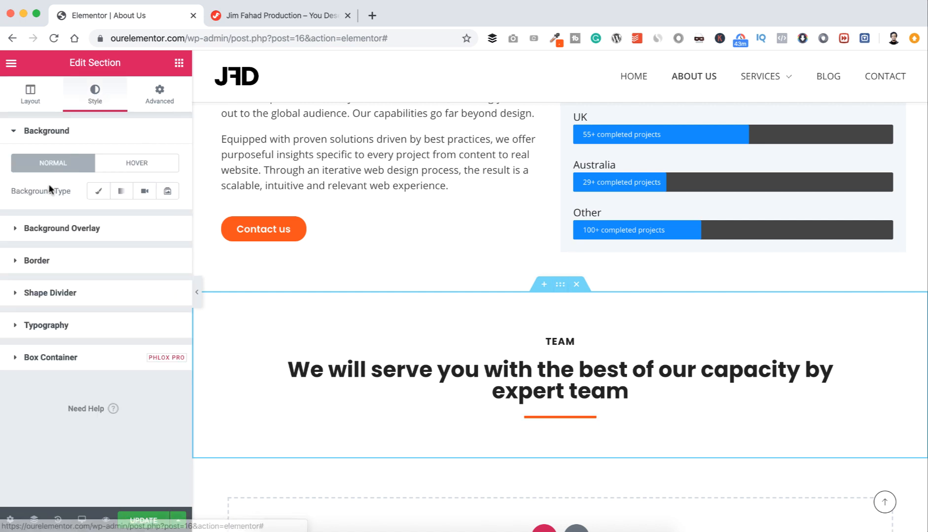
click(99, 193)
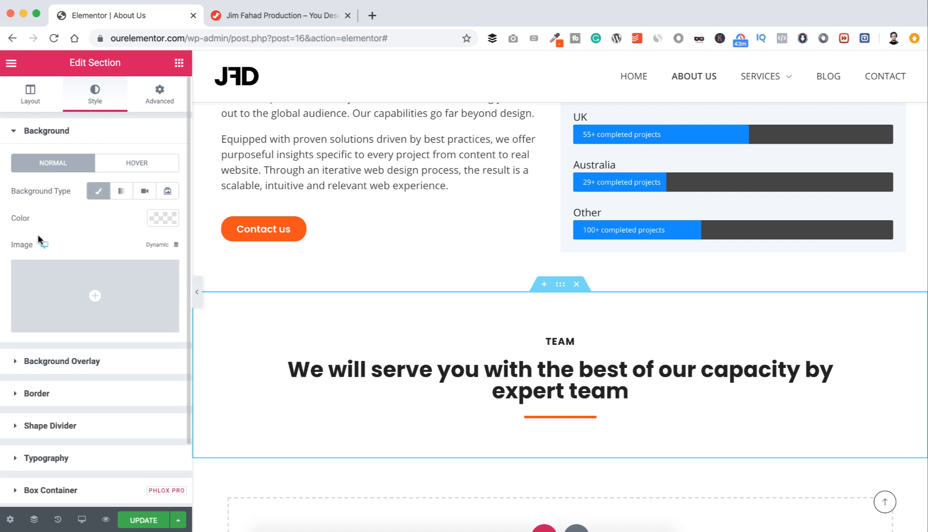
click(92, 295)
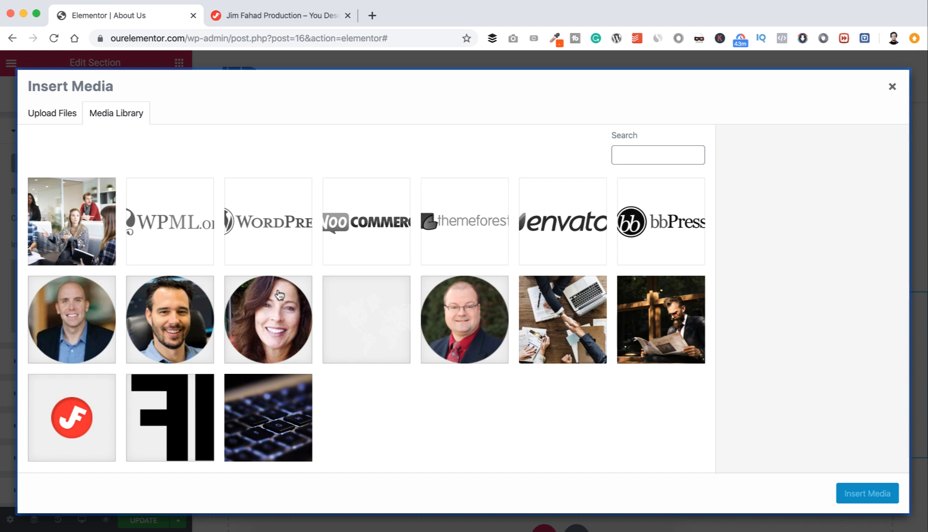
click(363, 320)
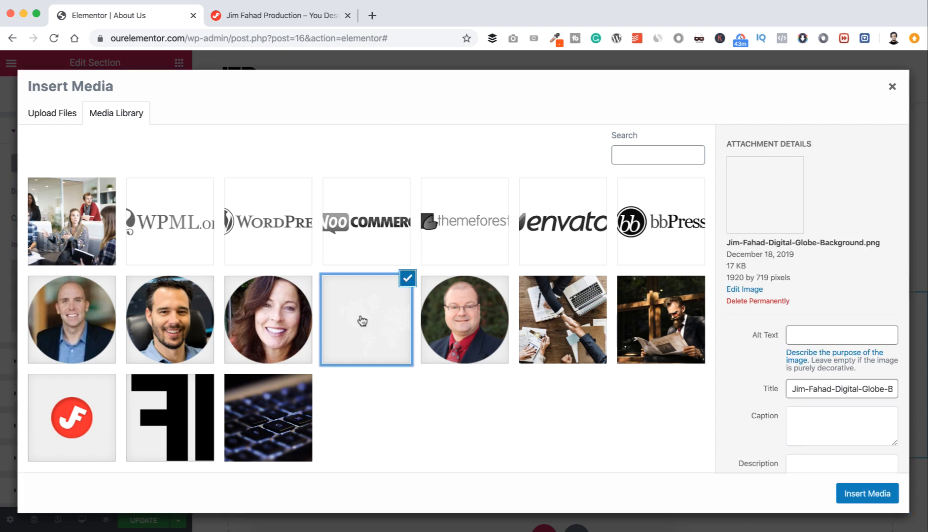
click(877, 491)
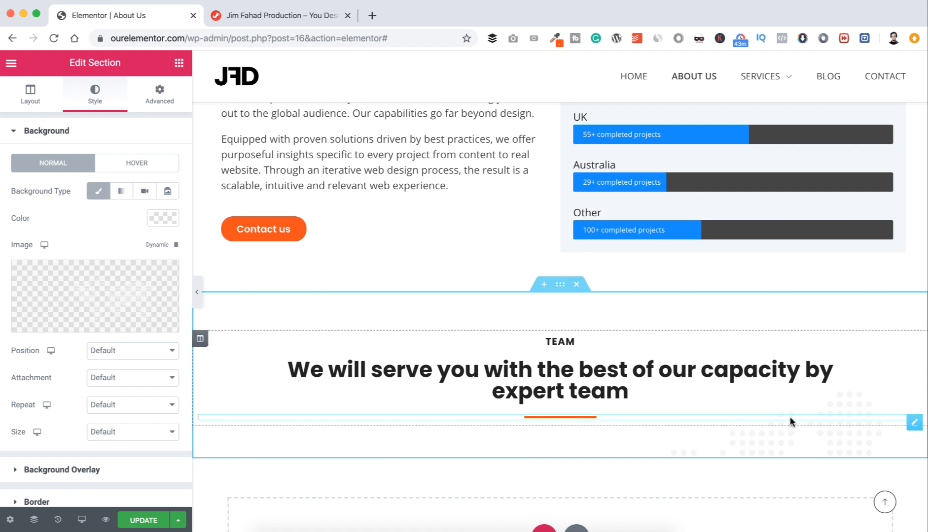
Step: Set the section background colour to #F1F5F8
click(164, 220)
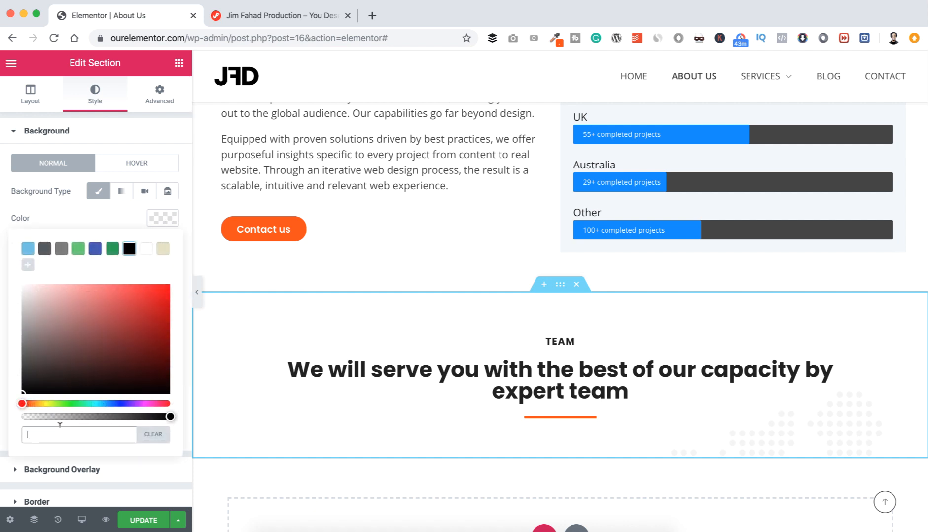
key(super+v)
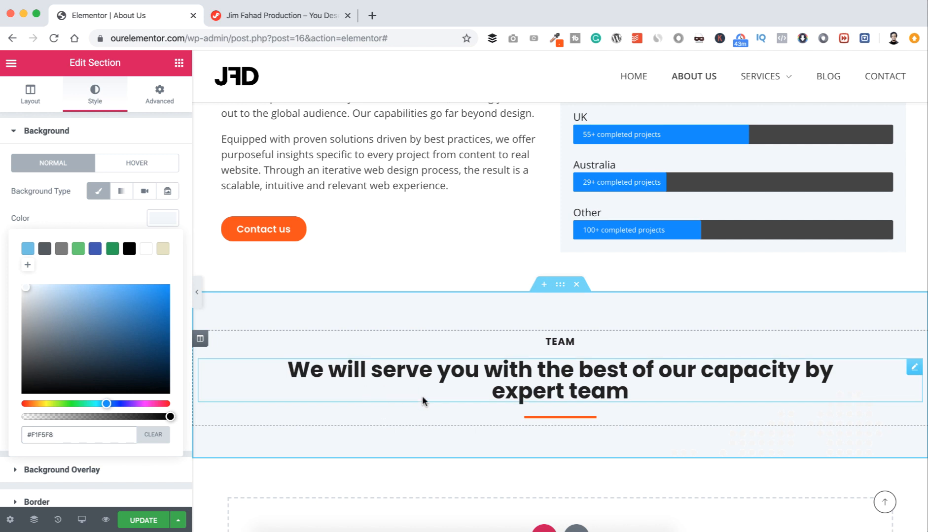
scroll(424, 400, down, 1)
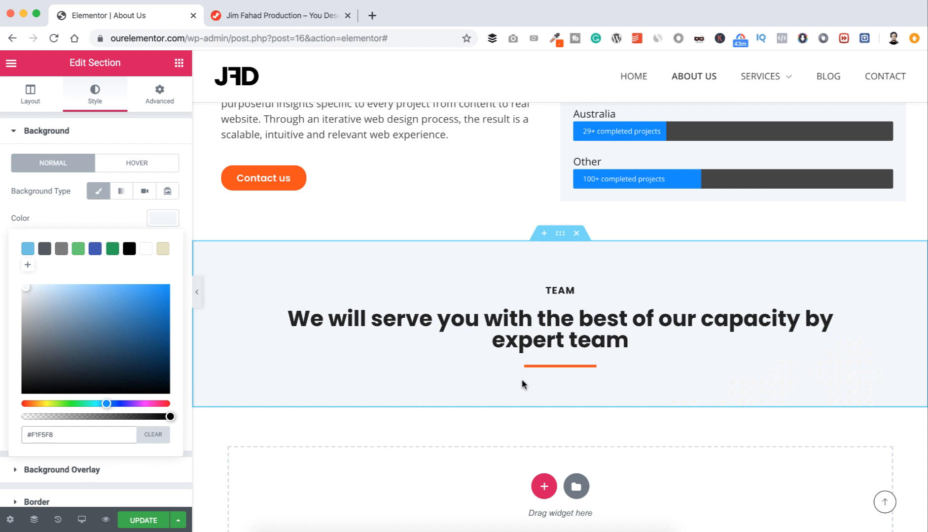
Step: Add a two-column inner section below the divider with an unlinked top margin of 15
click(179, 62)
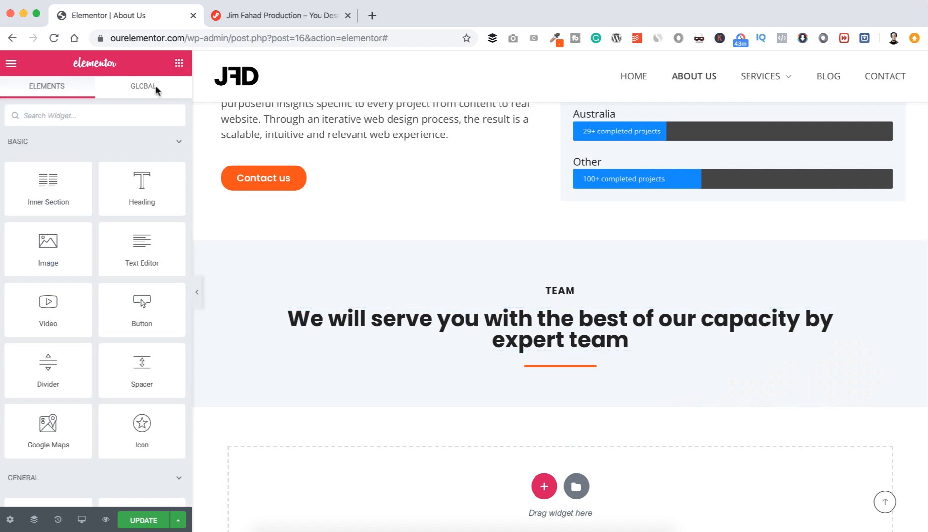
drag(42, 182, 564, 368)
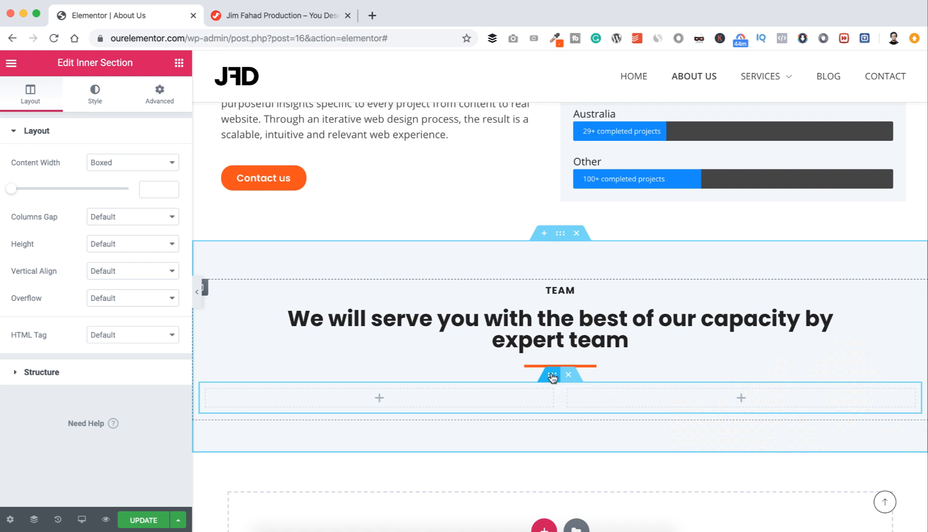
click(160, 91)
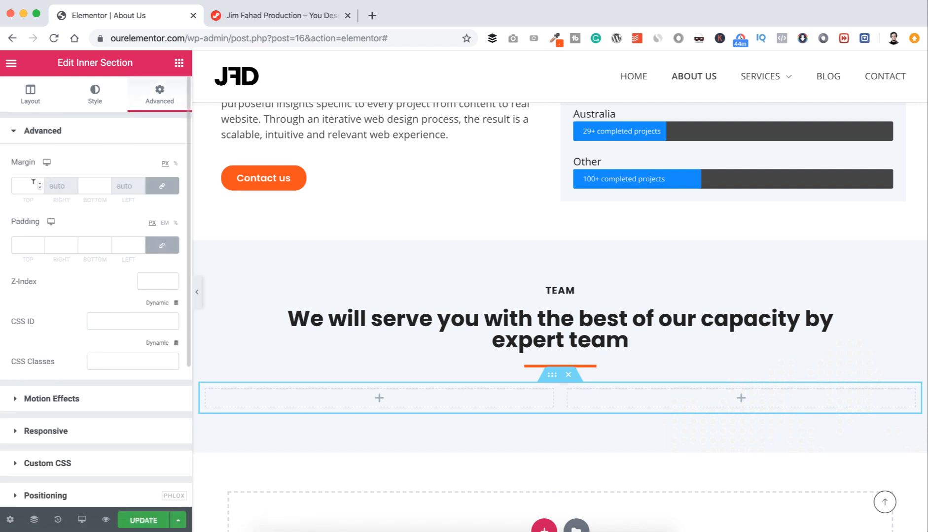
click(161, 185)
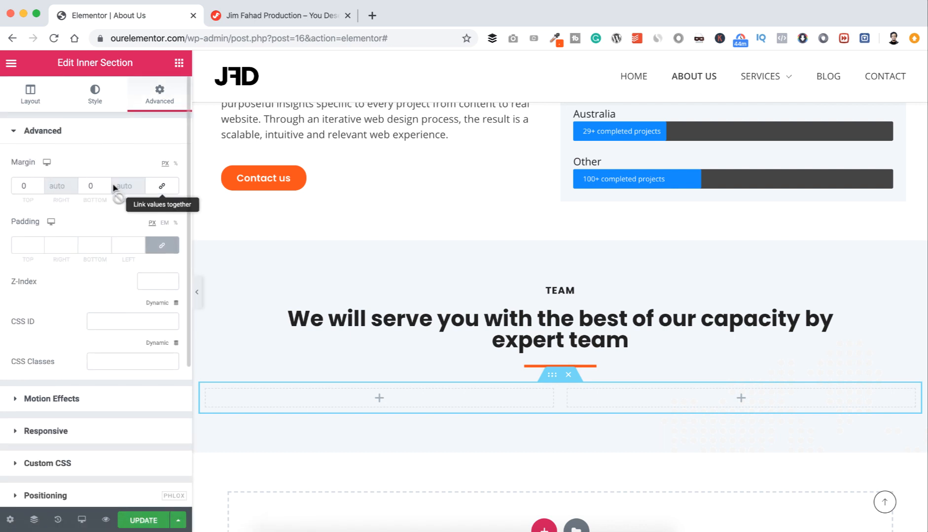
drag(31, 179, 14, 179)
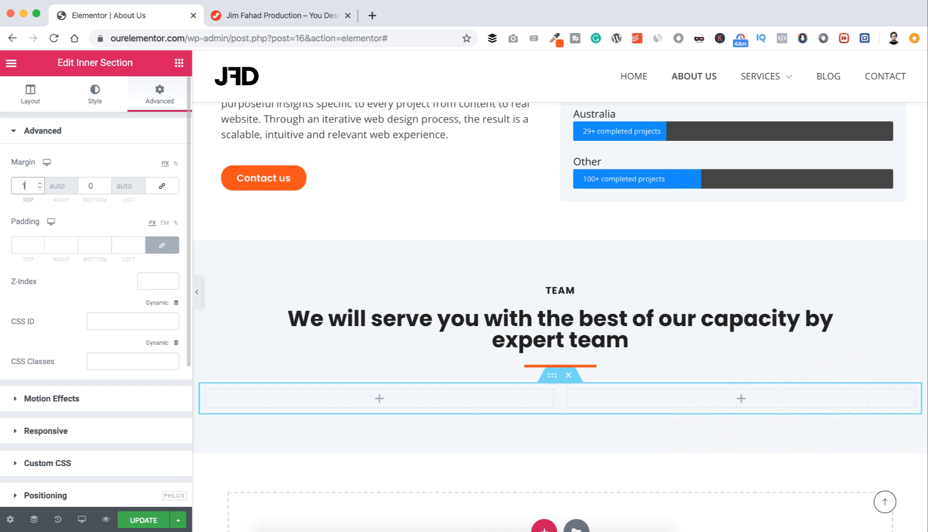
text(15)
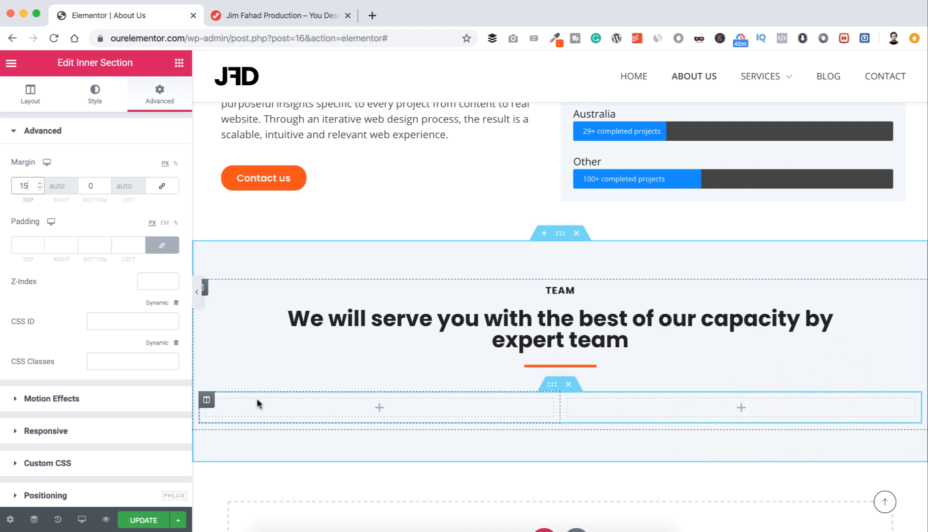
Step: Place an Image widget in the inner section's left column
click(385, 409)
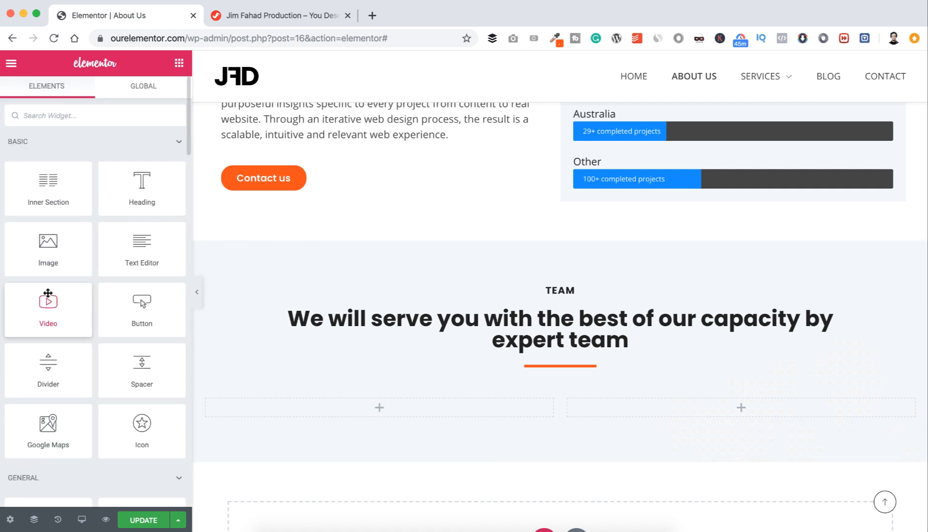
drag(43, 250, 365, 408)
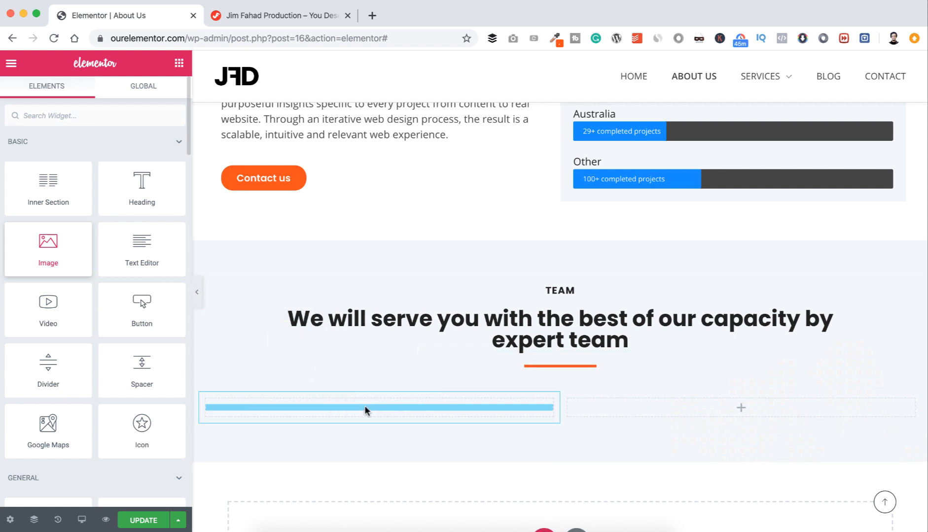
scroll(365, 407, down, 2)
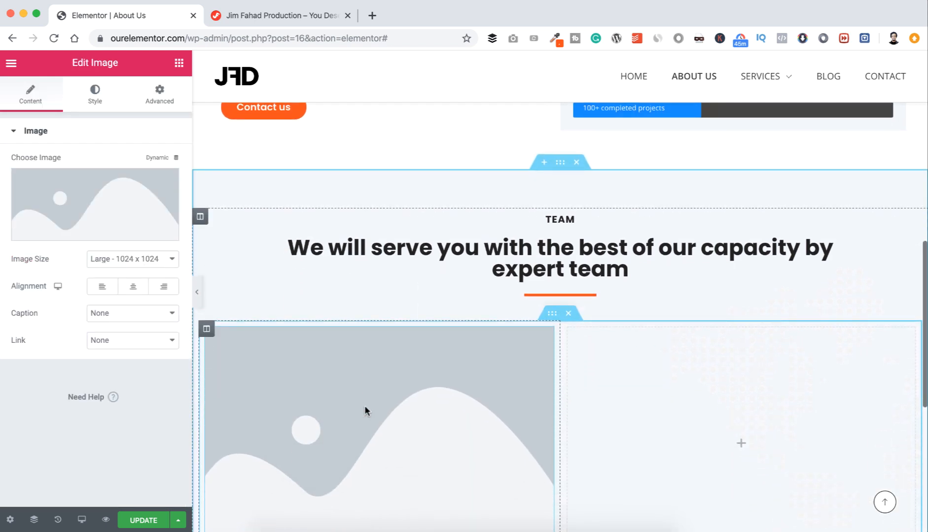
Step: Upload all nine photos from the Team-Members folder to the Media Library
click(101, 197)
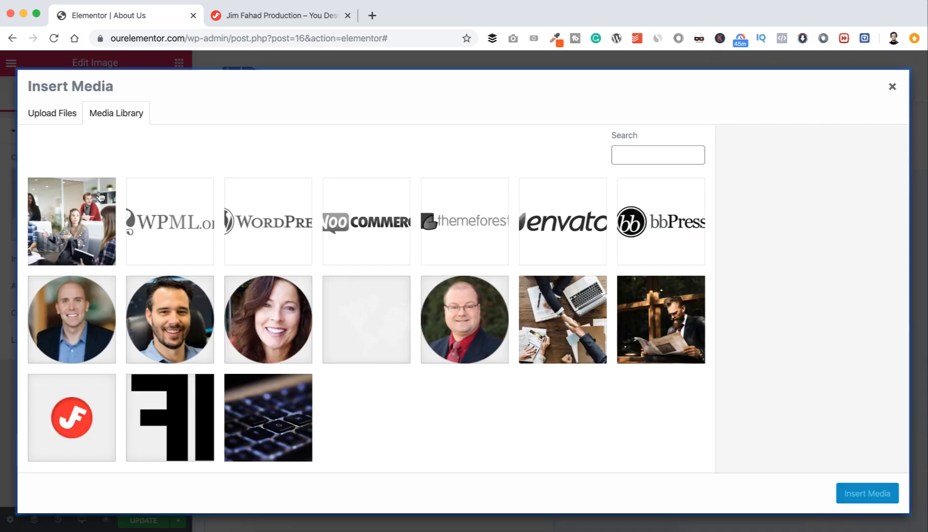
click(50, 113)
click(443, 294)
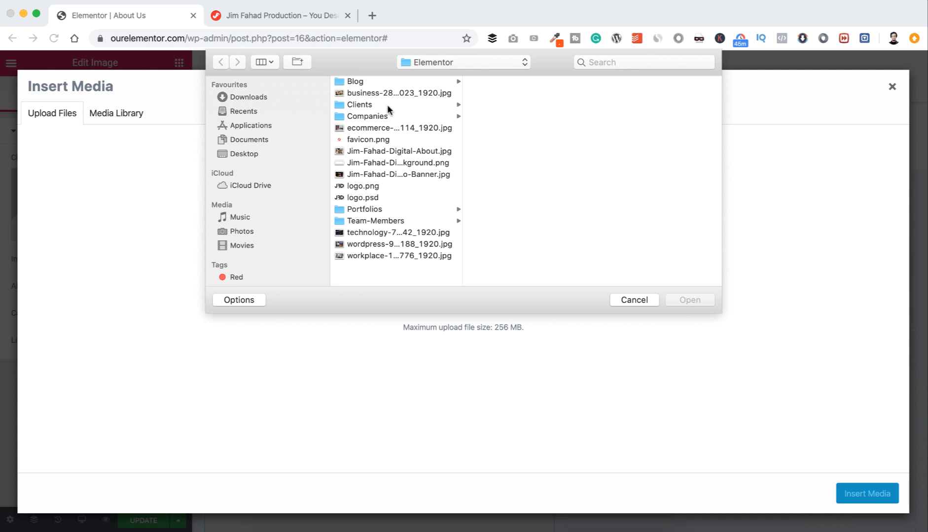
click(383, 220)
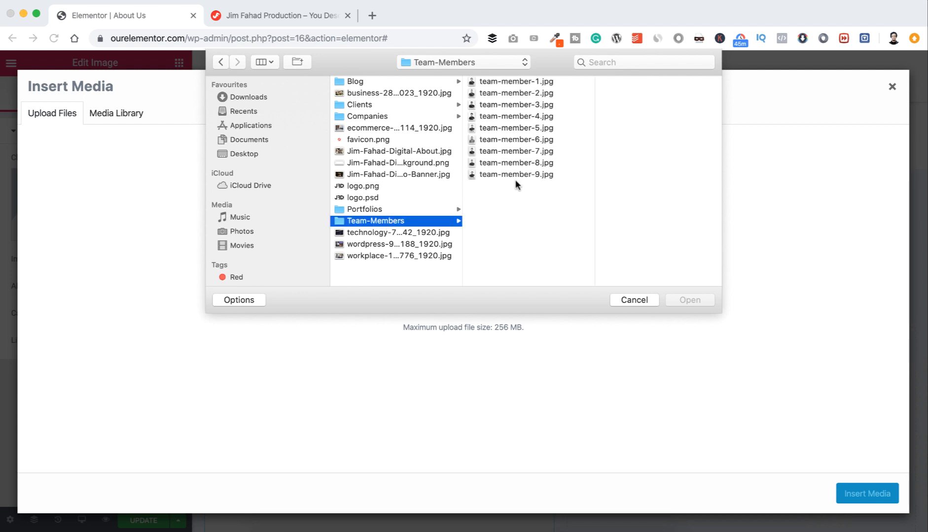
key(super+a)
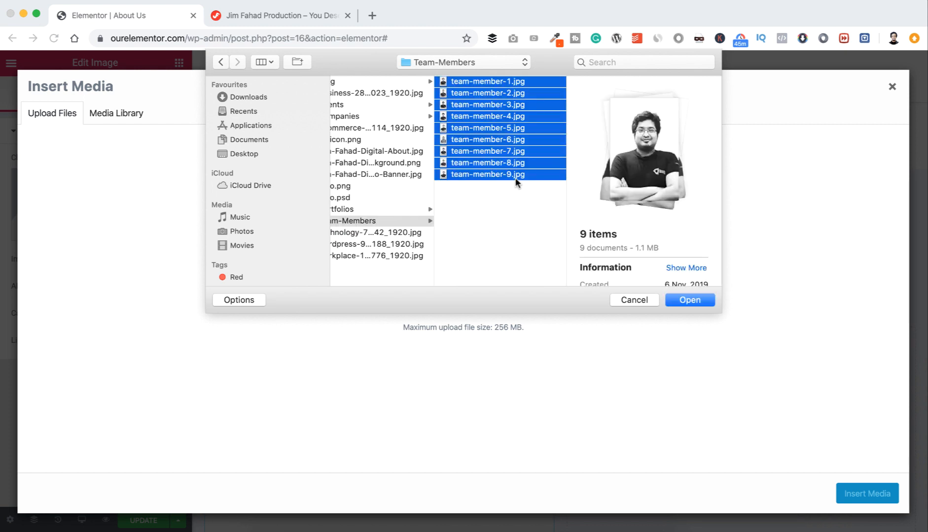
click(695, 299)
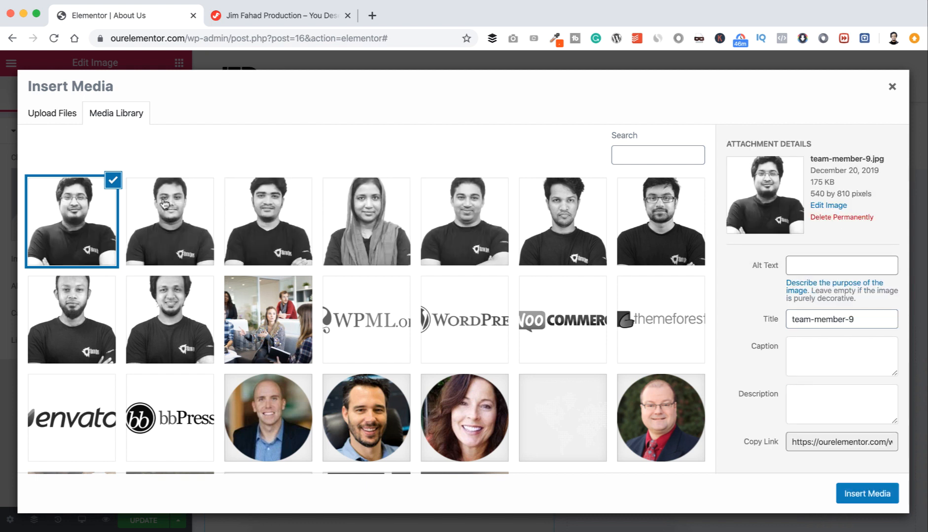
Step: Insert team-member-1 at Medium Large (768 x 768) size and duplicate its column
click(168, 325)
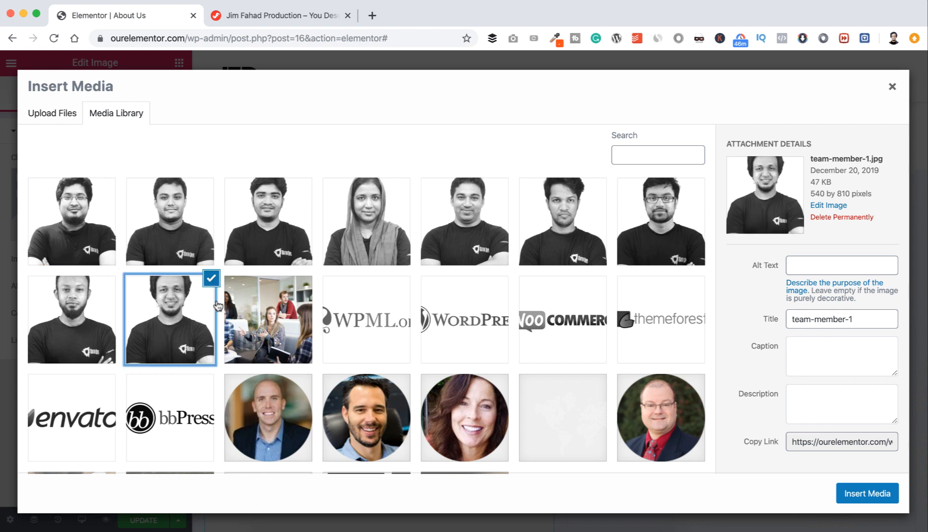
click(866, 491)
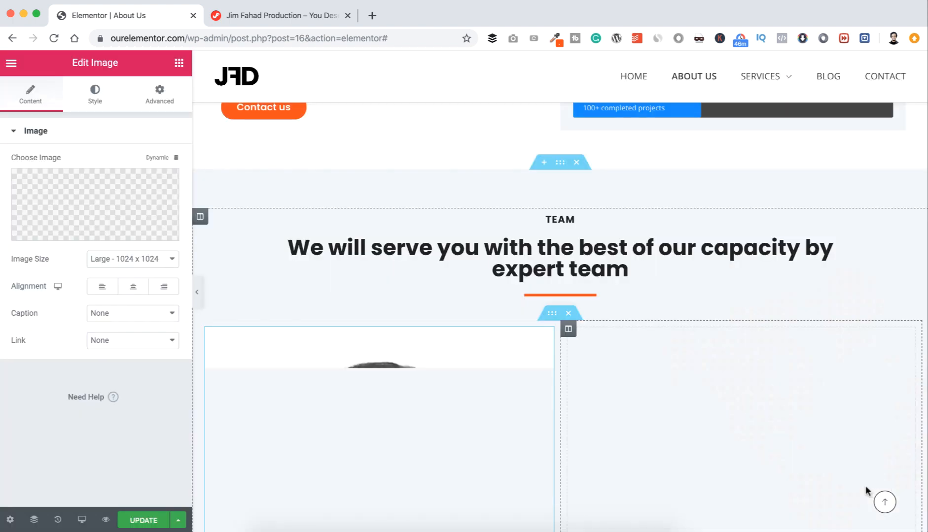
scroll(494, 316, down, 5)
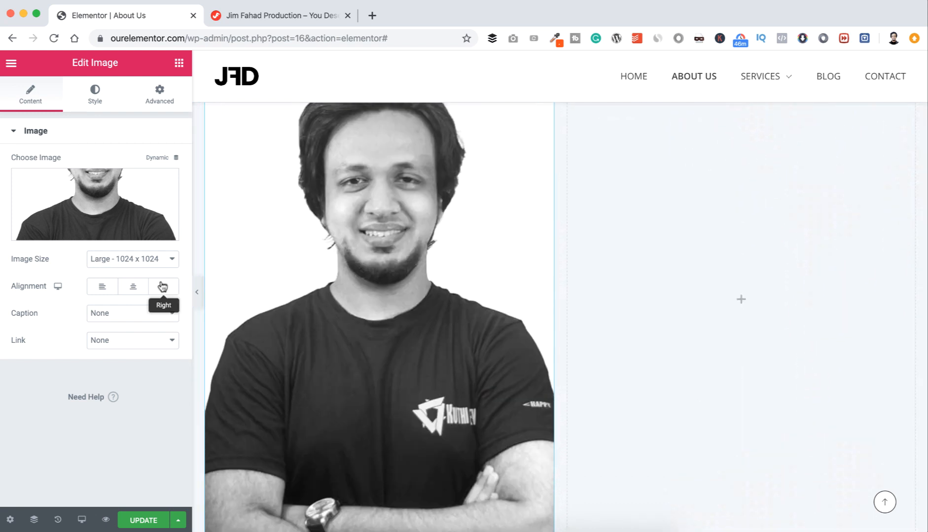
click(153, 259)
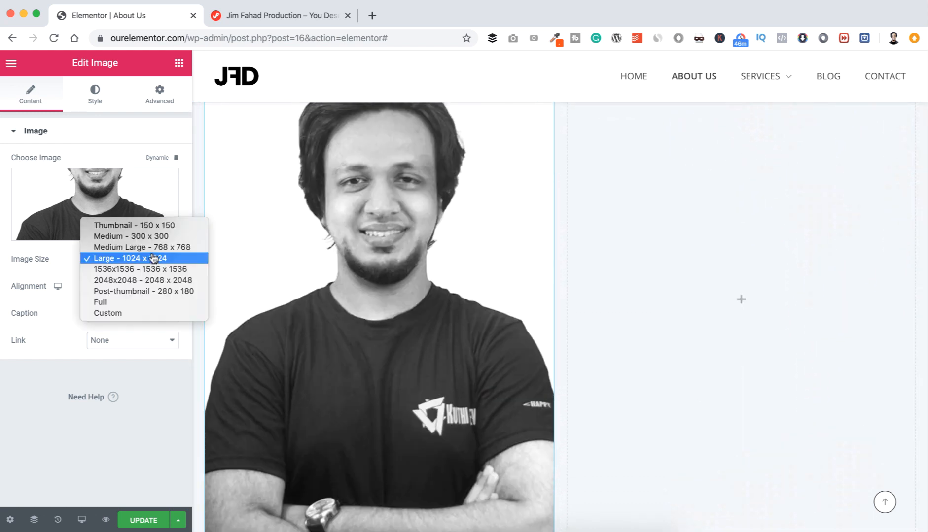
click(147, 247)
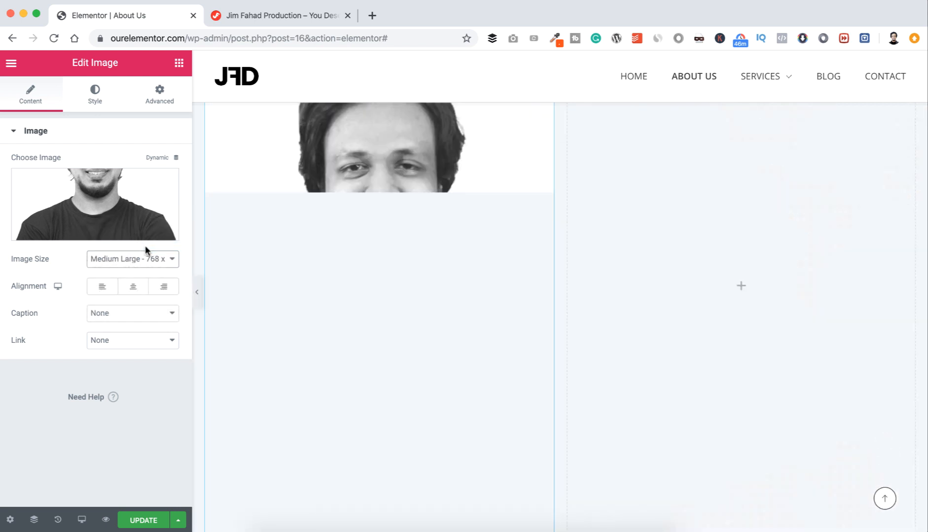
scroll(449, 347, up, 2)
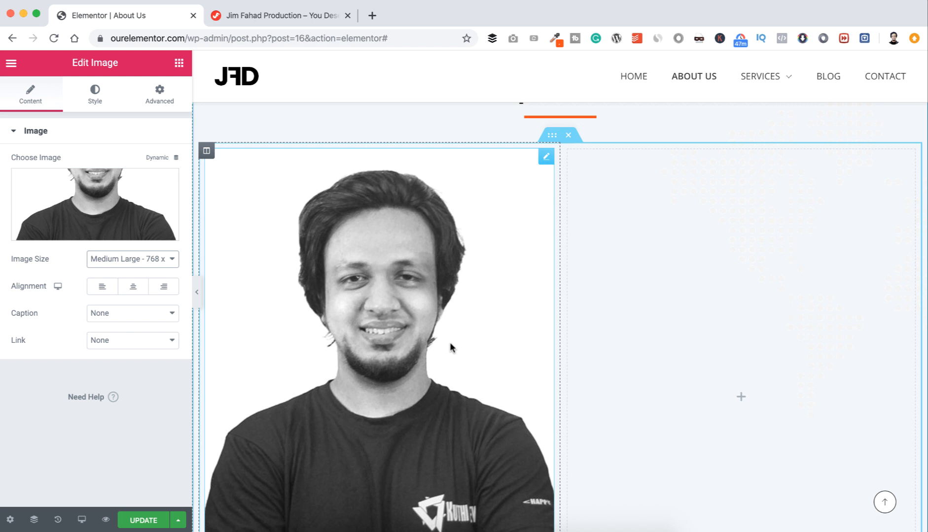
scroll(449, 347, down, 1)
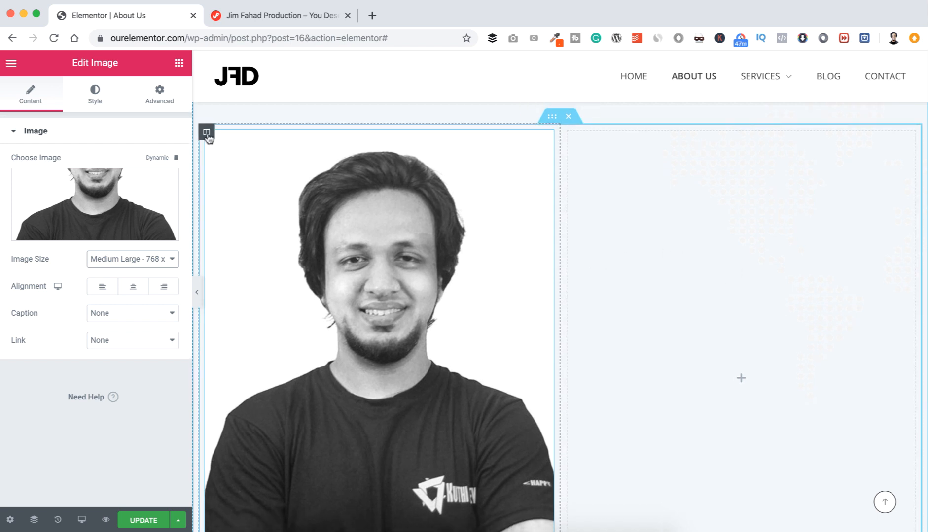
right_click(207, 138)
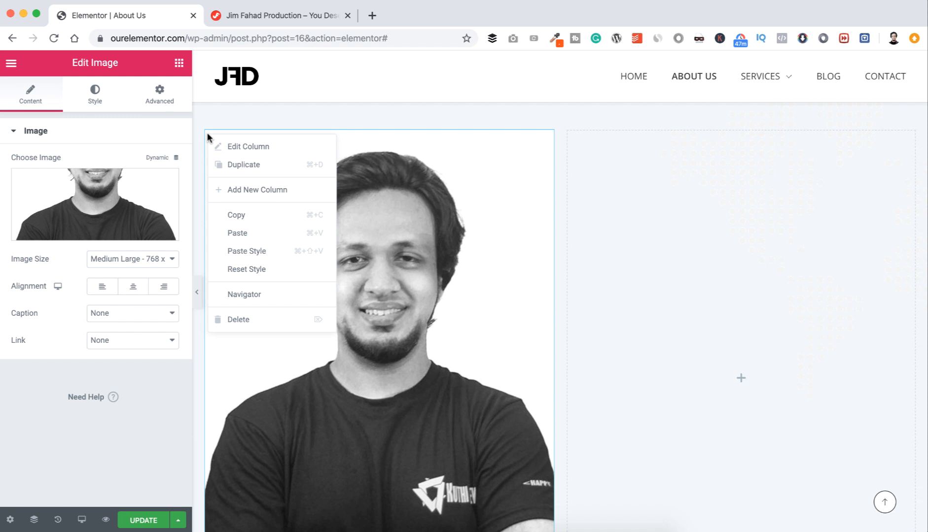
click(236, 166)
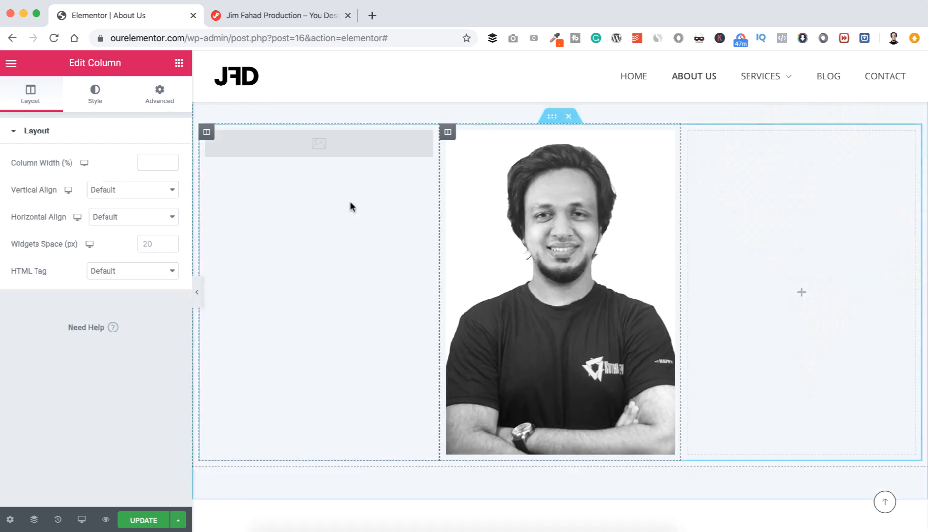
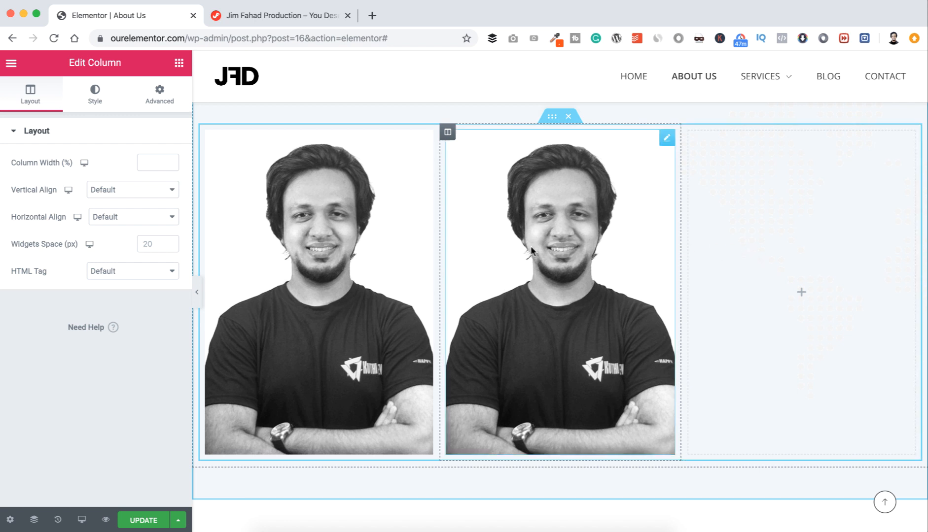
Step: Delete the duplicate portrait image from the middle column
right_click(665, 142)
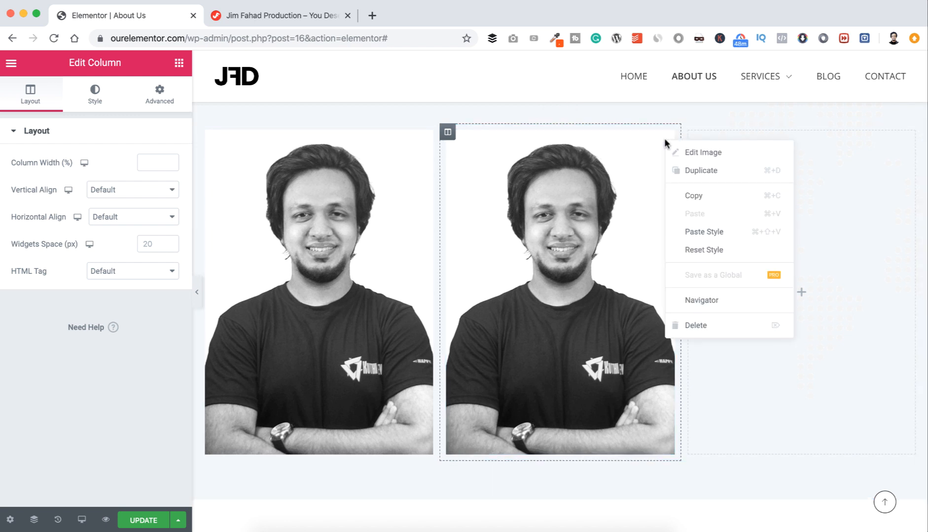
click(691, 321)
scroll(666, 296, up, 1)
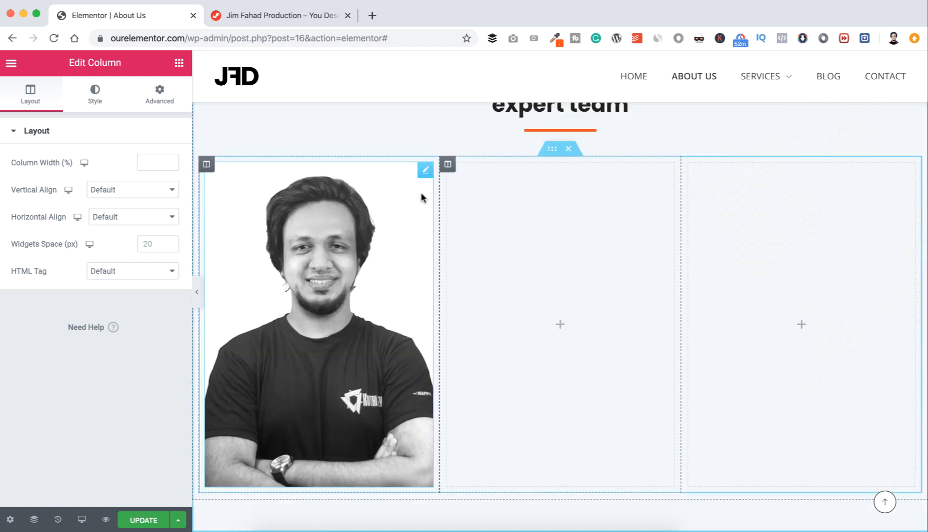
Step: Give the remaining team photo a box shadow with blur 16, spread -8 and zero offsets
click(425, 172)
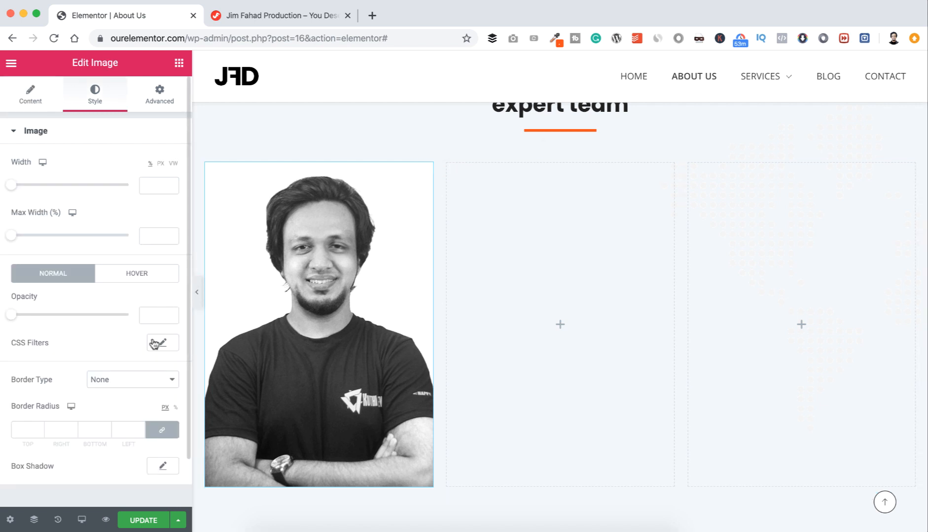
scroll(156, 343, down, 2)
scroll(124, 321, down, 2)
scroll(126, 325, down, 1)
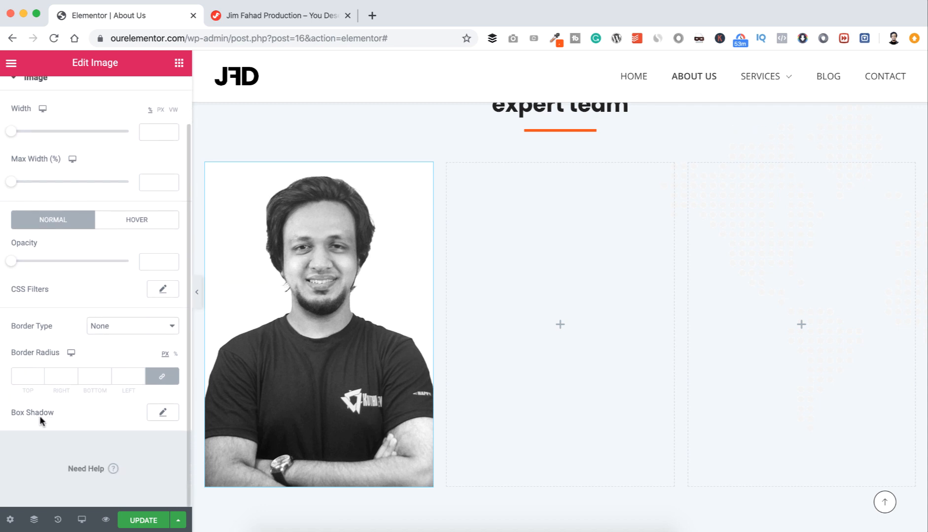
click(163, 414)
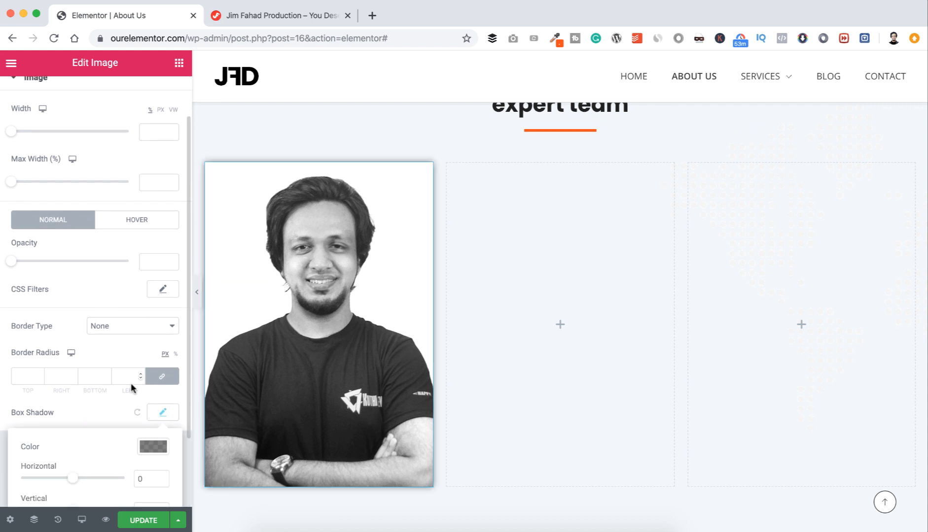
scroll(129, 388, down, 4)
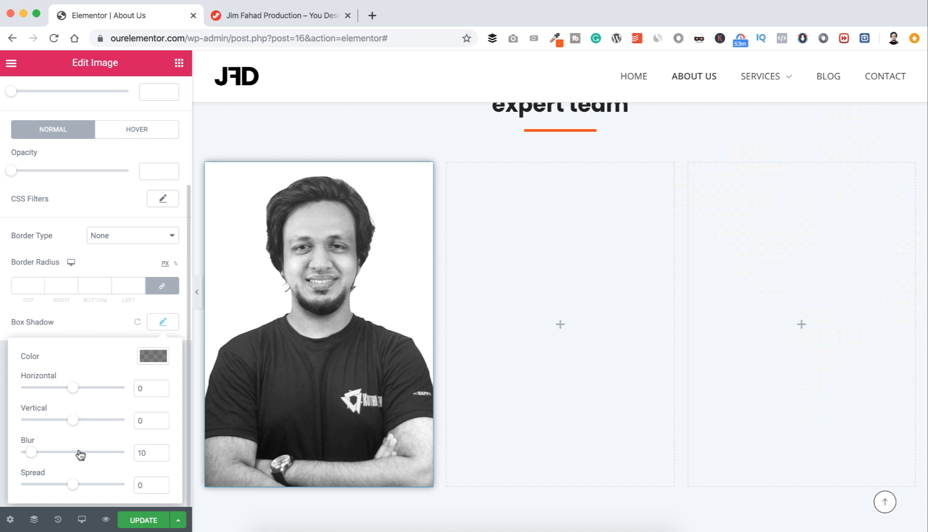
drag(31, 452, 38, 456)
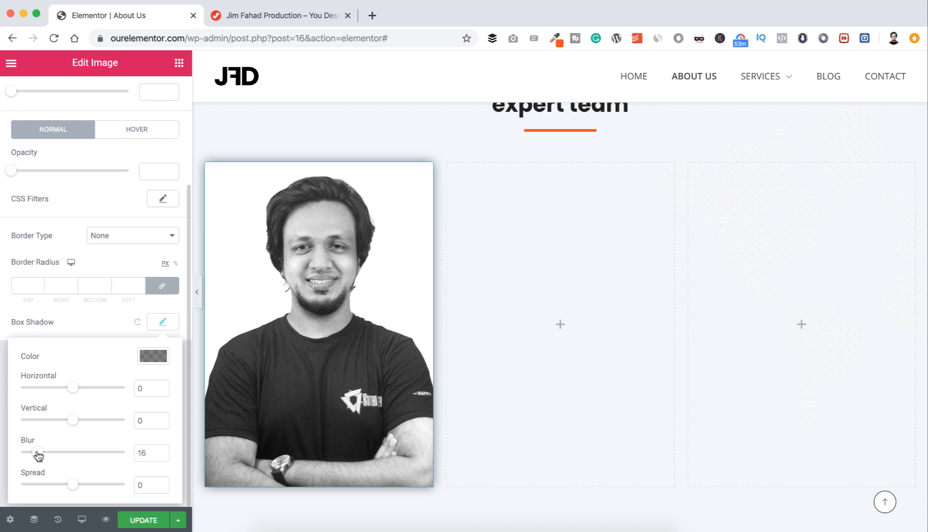
click(69, 485)
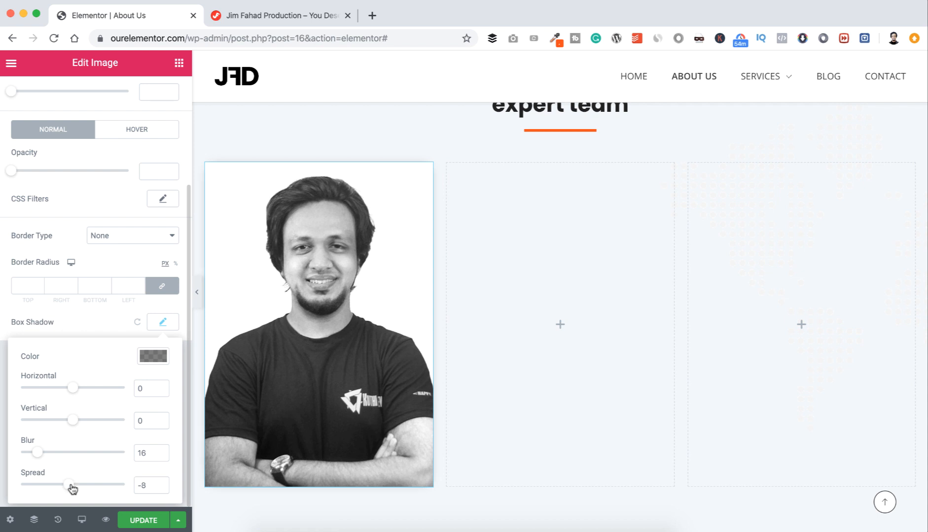
click(84, 324)
scroll(340, 328, down, 2)
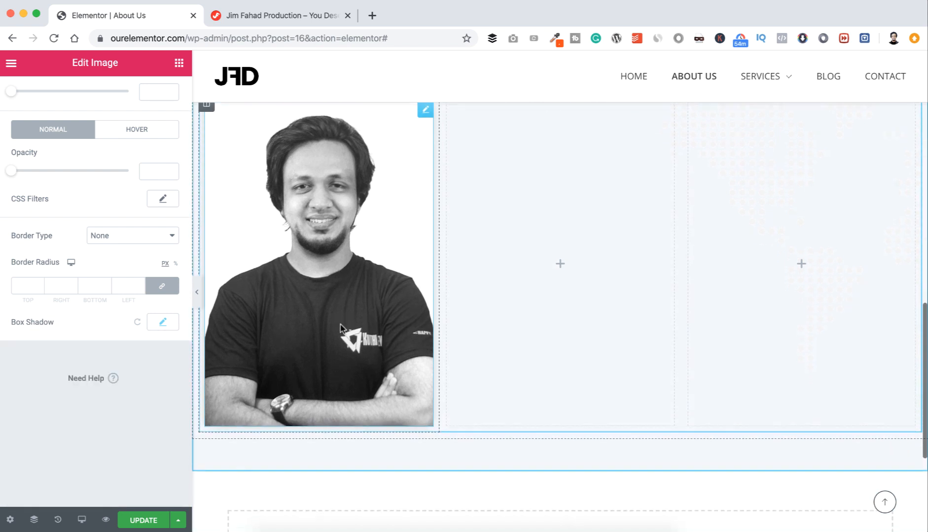
scroll(331, 341, up, 1)
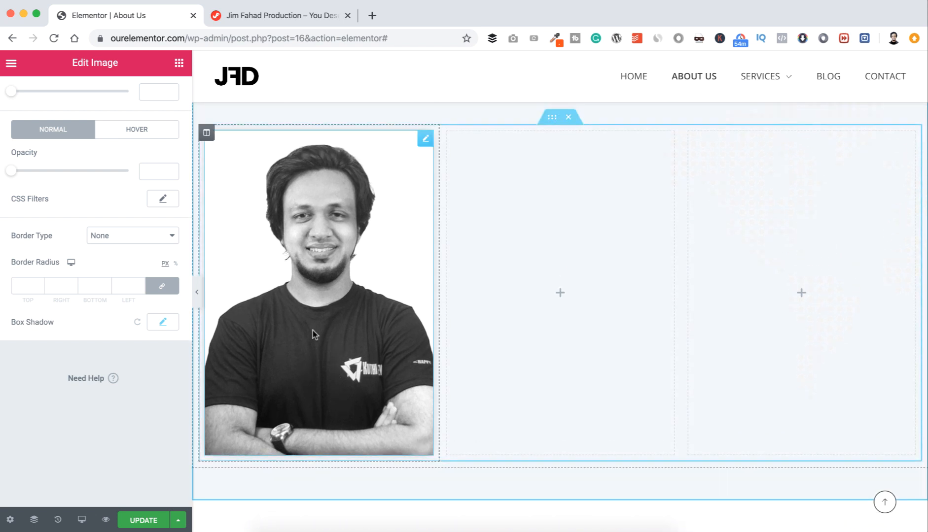
Step: Find the Staff widget via the 'staf' search and place it under the portrait
click(179, 62)
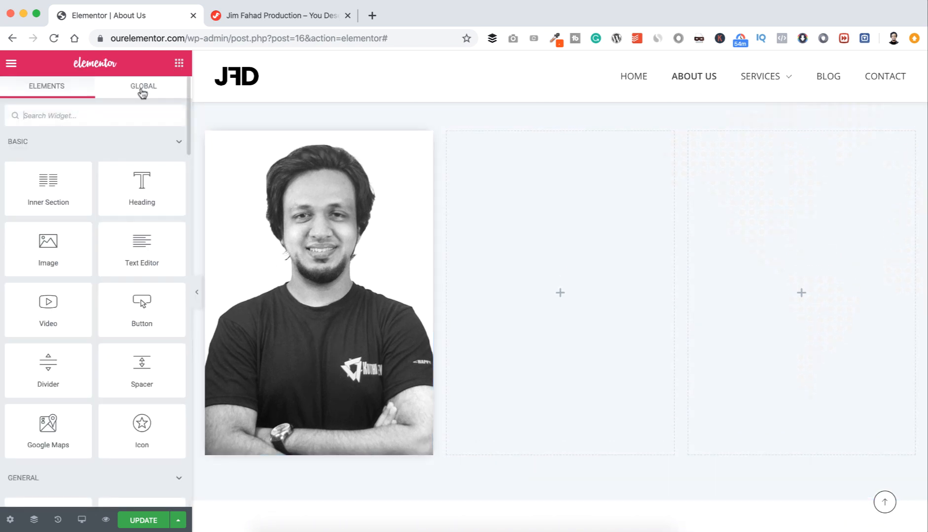
click(102, 109)
text(staff)
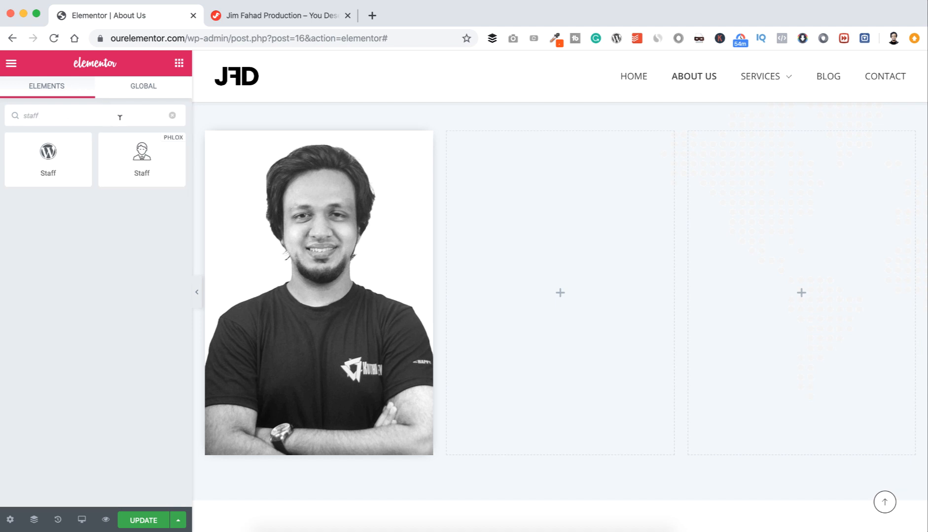
drag(142, 154, 341, 444)
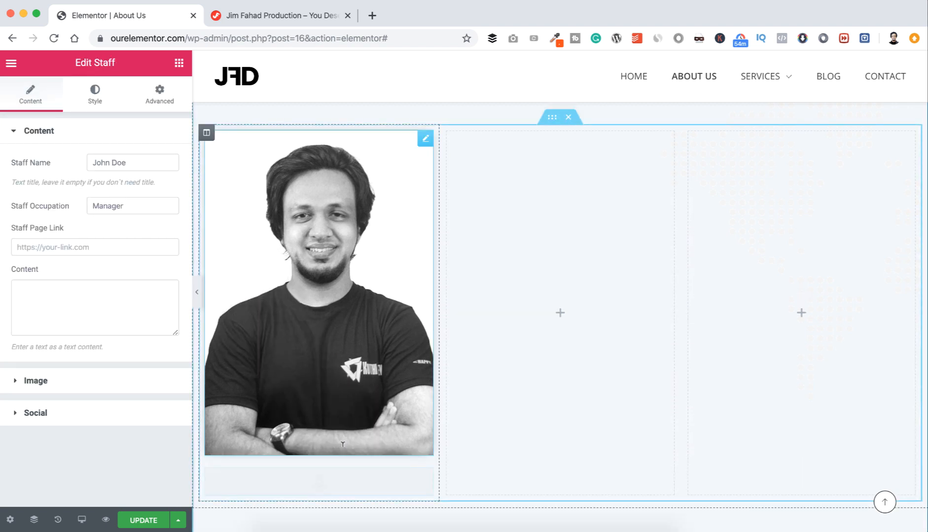
scroll(343, 444, down, 1)
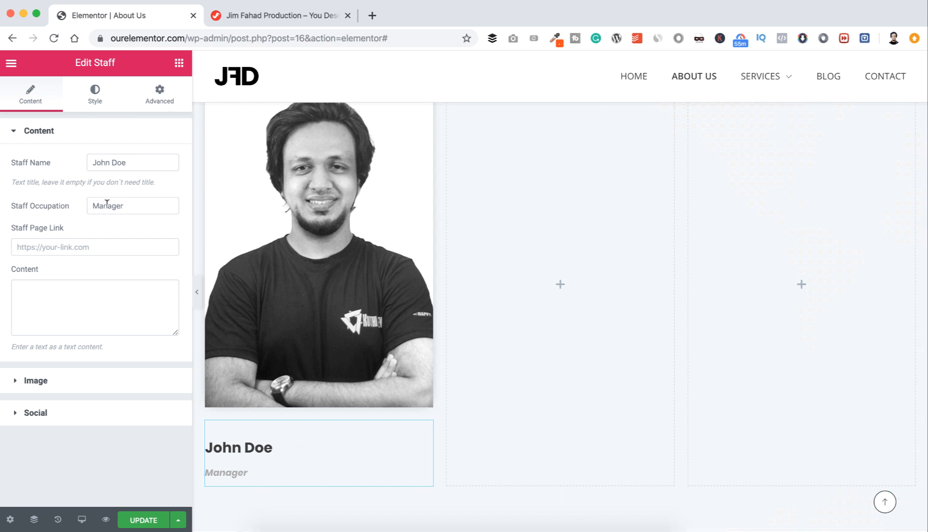
Step: Set the staff name to the founder's name and the occupation to 'Founder & Web Expert'
click(133, 163)
key(super+a)
key(BackSpace)
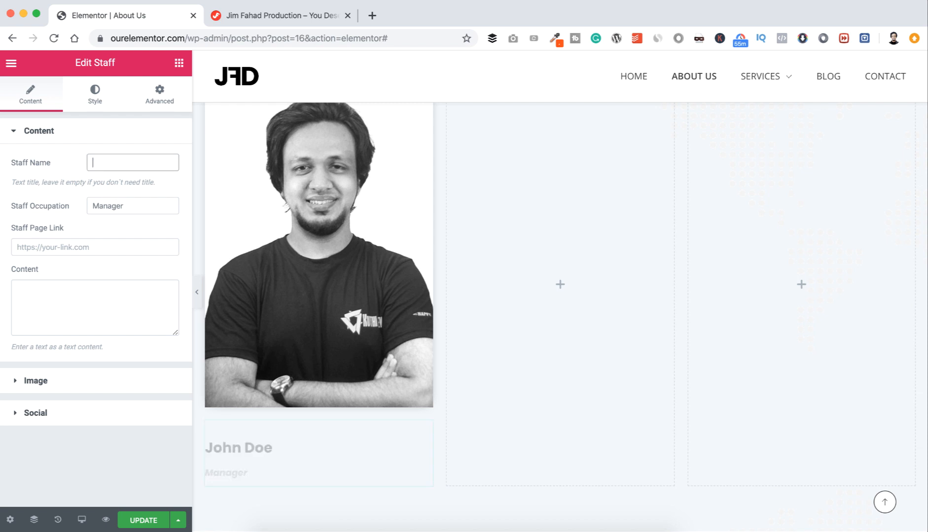
text(JIm)
key(super+a)
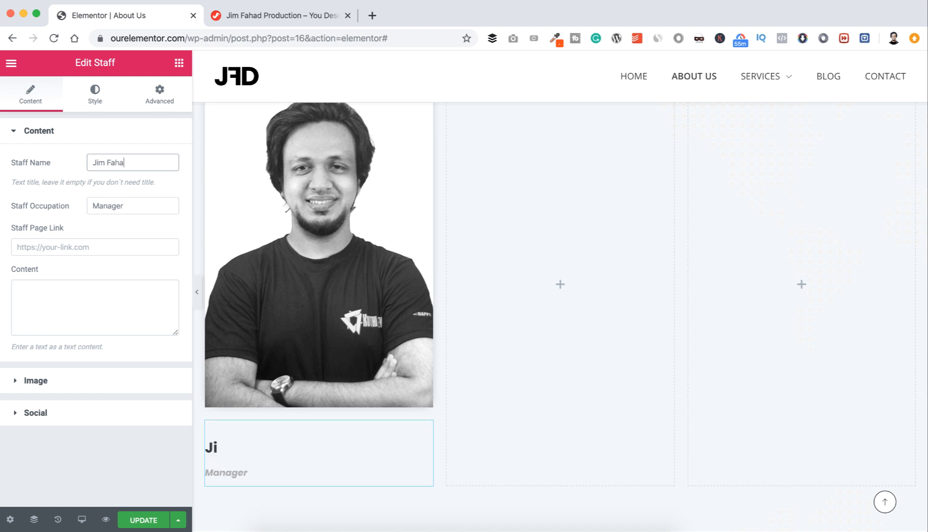
click(131, 204)
key(super+a)
key(BackSpace)
text(Founder )
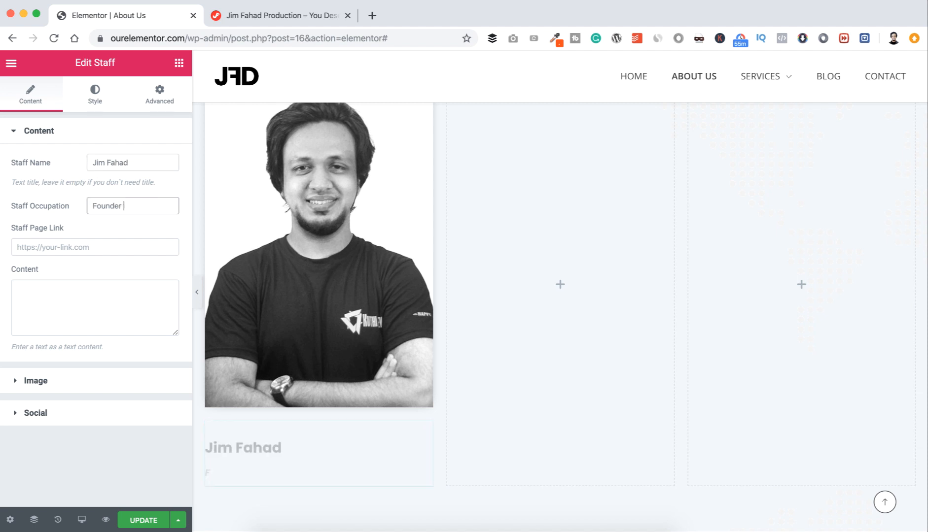
text(& Web Expert)
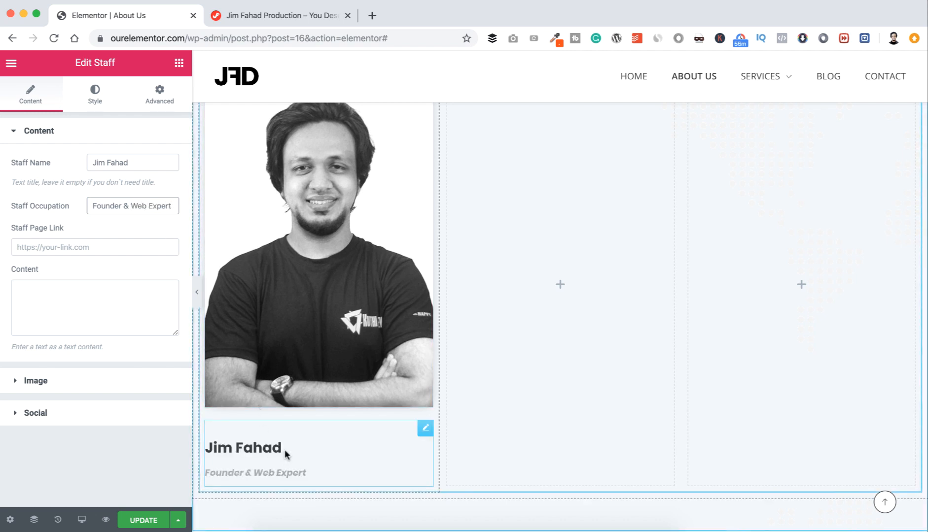
click(95, 91)
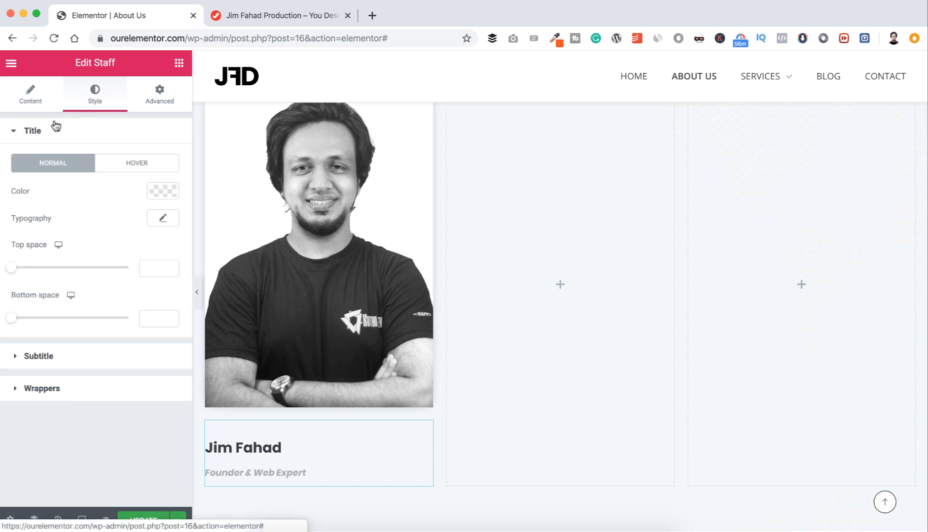
Step: Color the staff card's name orange (#FB4E00)
click(161, 192)
click(62, 402)
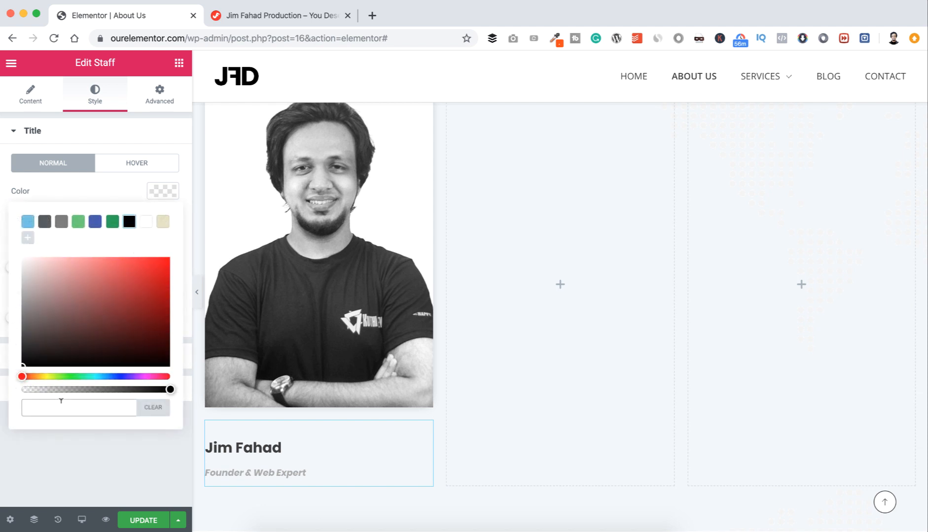
text(#FB4E00)
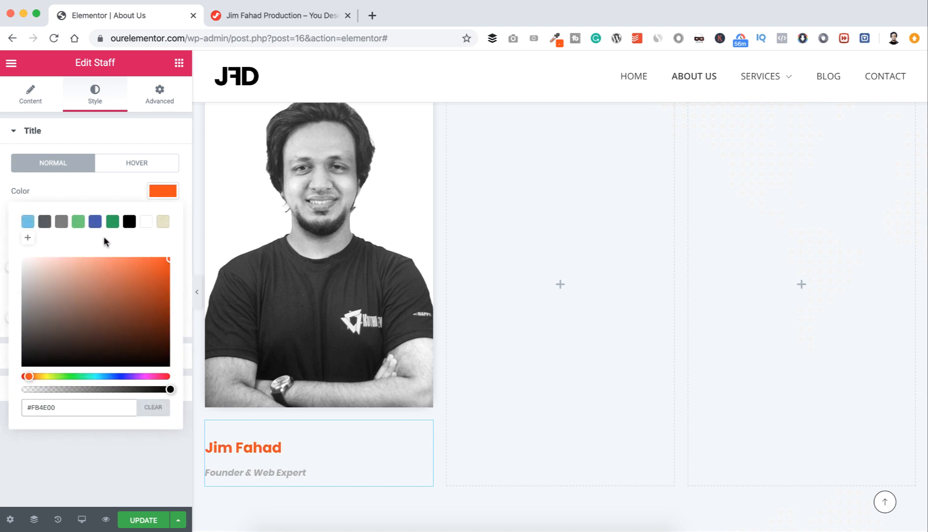
click(76, 192)
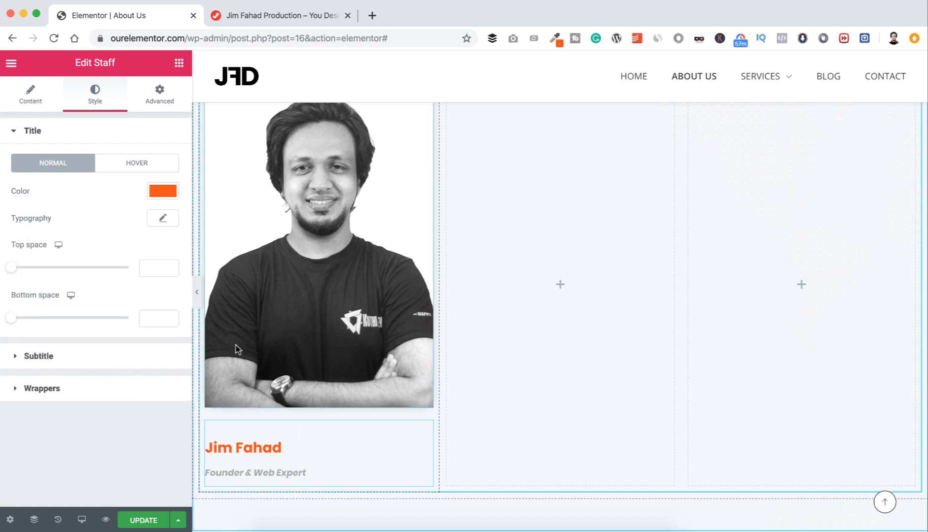
Step: Give the staff card a classic white (#FFFFFF) background
click(158, 91)
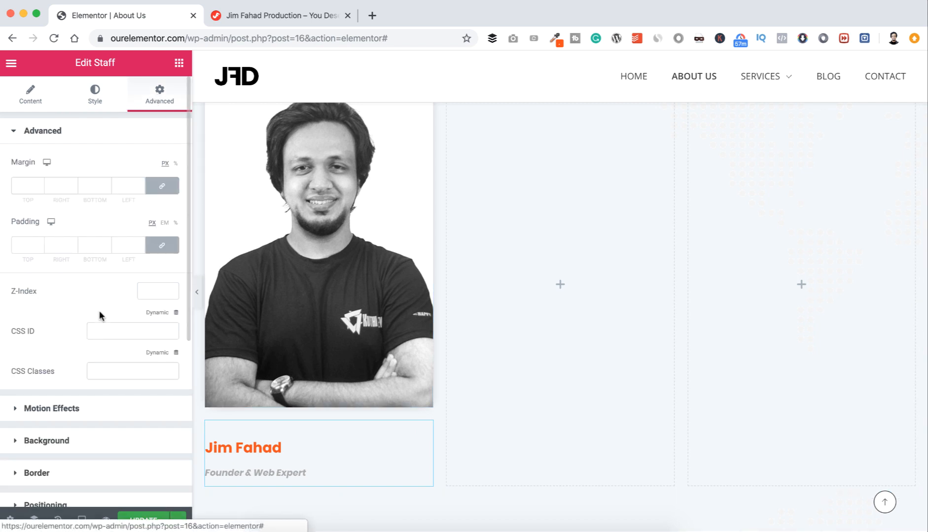
scroll(101, 316, down, 3)
click(14, 354)
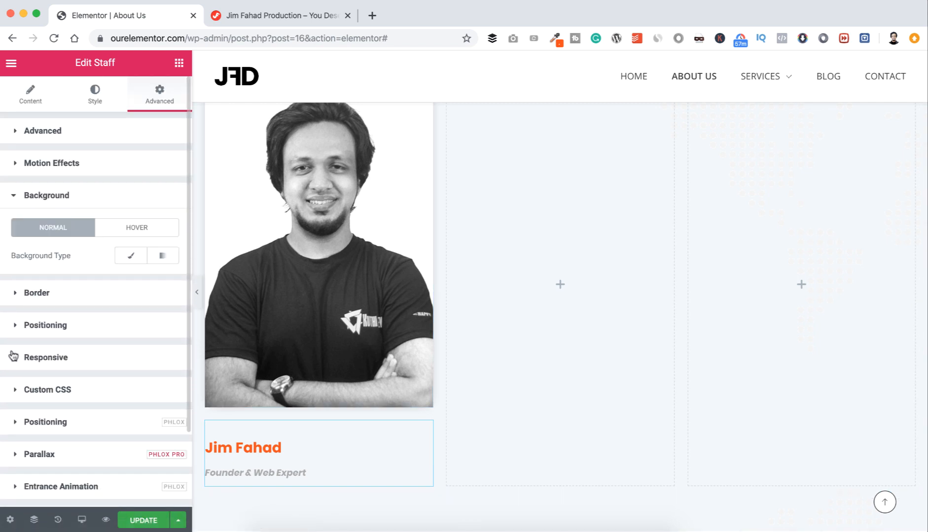
click(125, 254)
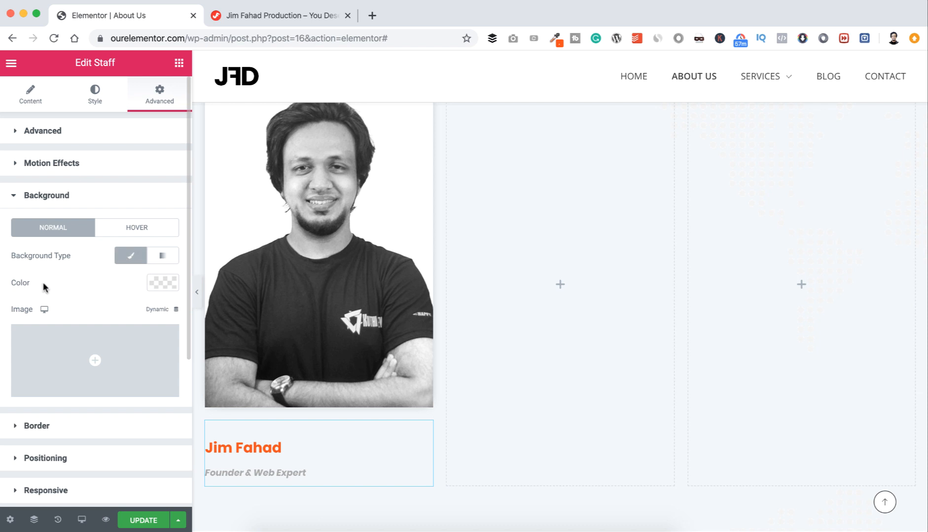
click(162, 282)
drag(50, 388, 13, 349)
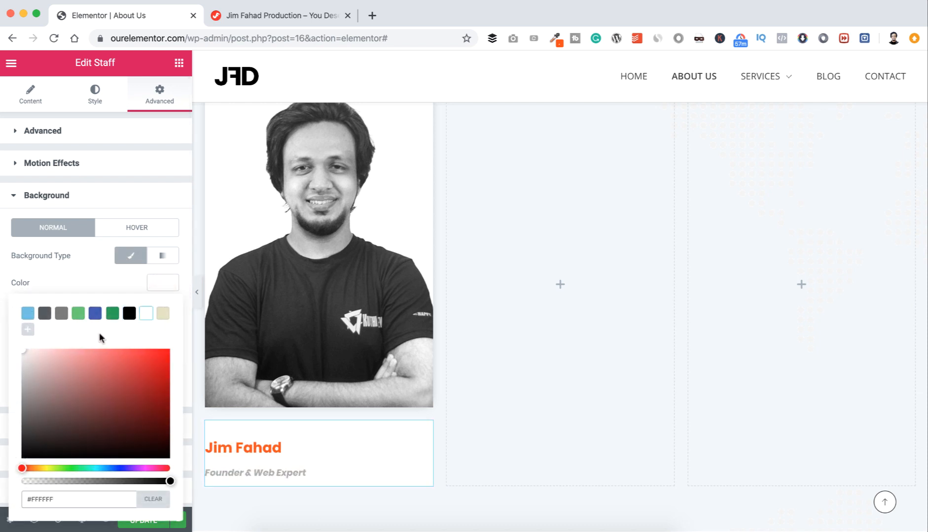
click(100, 284)
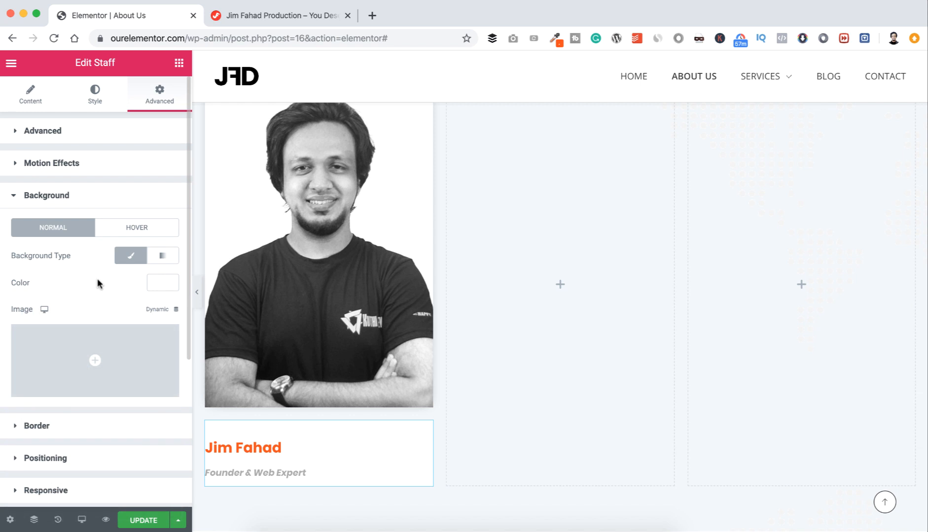
click(15, 196)
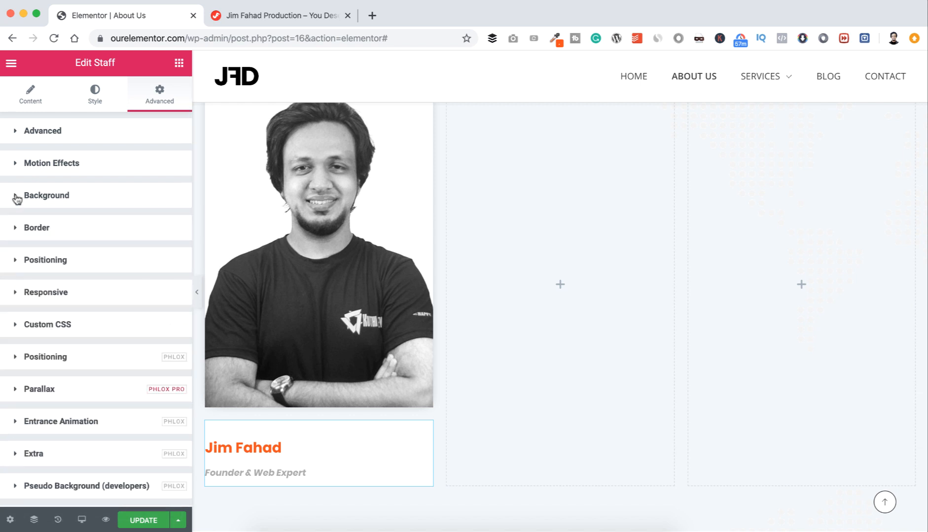
Step: Set the staff card's unlinked margins to -62 top and 88 left
click(16, 133)
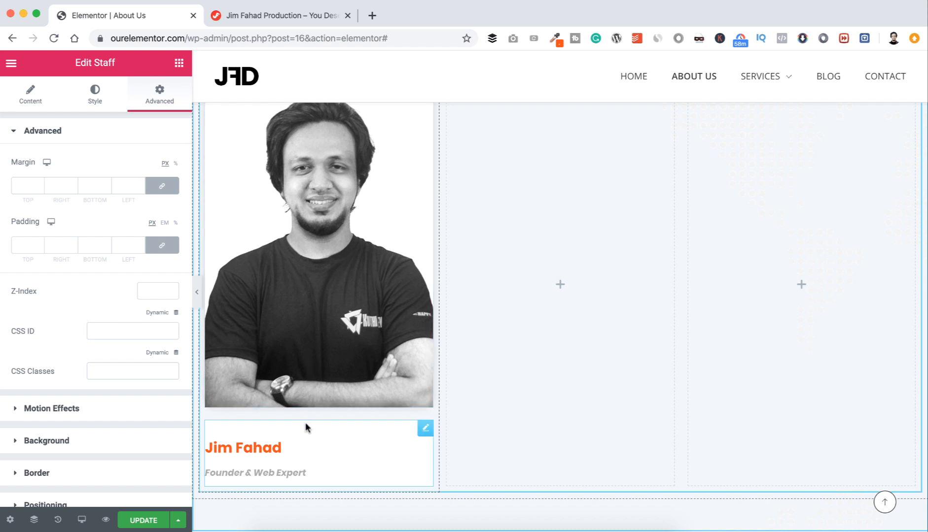
click(163, 188)
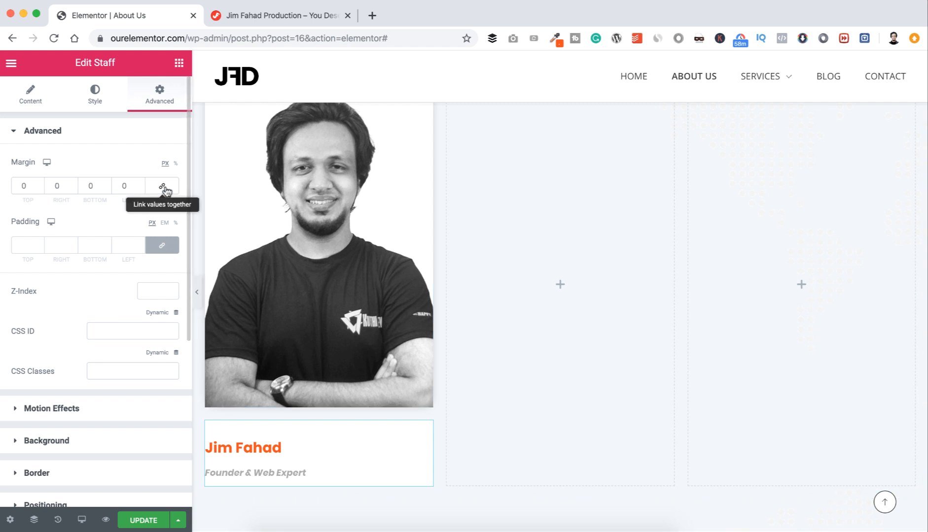
click(29, 186)
key(Down)
key(Down)
key(Down)
key(Down)
key(Down)
key(Down)
key(Down)
key(Down)
key(Down)
key(Down)
key(Down)
key(Down)
key(Down)
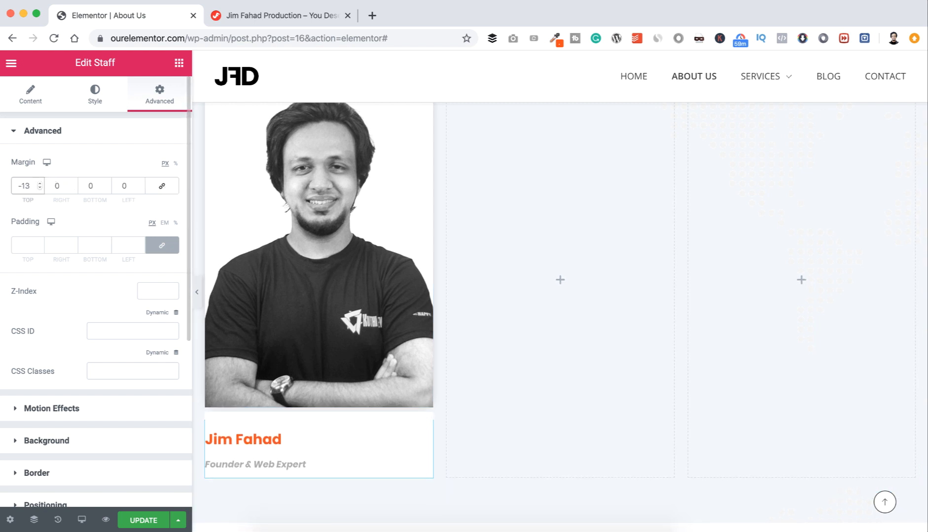
key(Down)
key(Down)
key(Down)
key(Down)
key(Down)
key(Down)
key(Down)
key(Down)
key(Down)
key(Down)
key(Down)
key(Down)
key(Down)
key(Down)
key(Down)
key(Down)
key(Down)
key(Down)
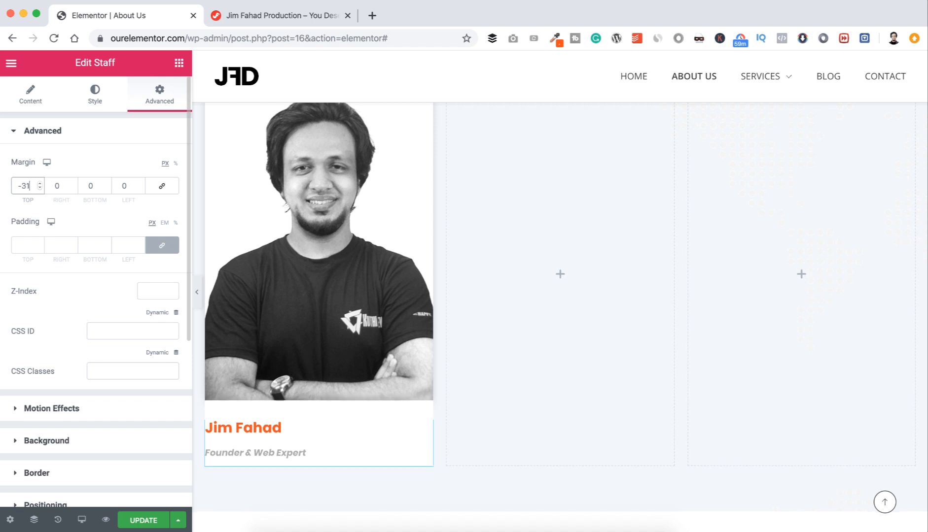
key(Down)
key(Down)
key(Down)
key(Down)
key(Down)
key(Down)
key(Down)
key(Down)
key(Down)
key(Down)
key(Down)
key(Down)
key(Down)
key(Down)
key(Down)
key(Down)
key(Down)
key(Down)
key(Down)
key(Down)
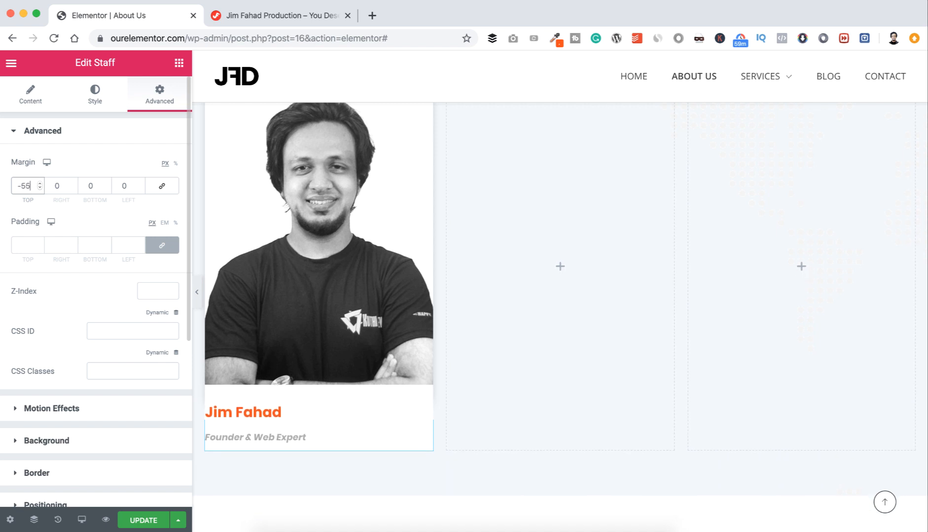
key(Down)
key(Down)
key(Down)
key(Down)
key(Down)
key(Down)
key(Down)
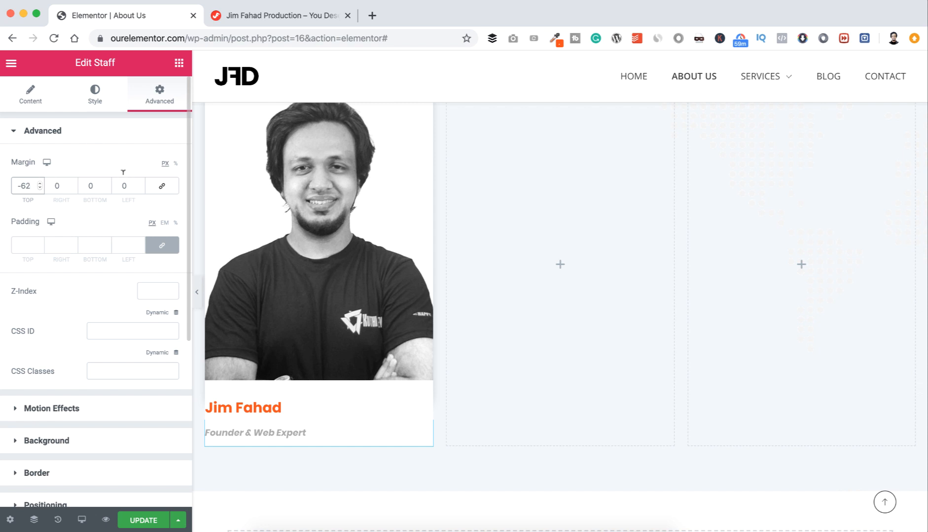
drag(126, 183, 116, 183)
text(90)
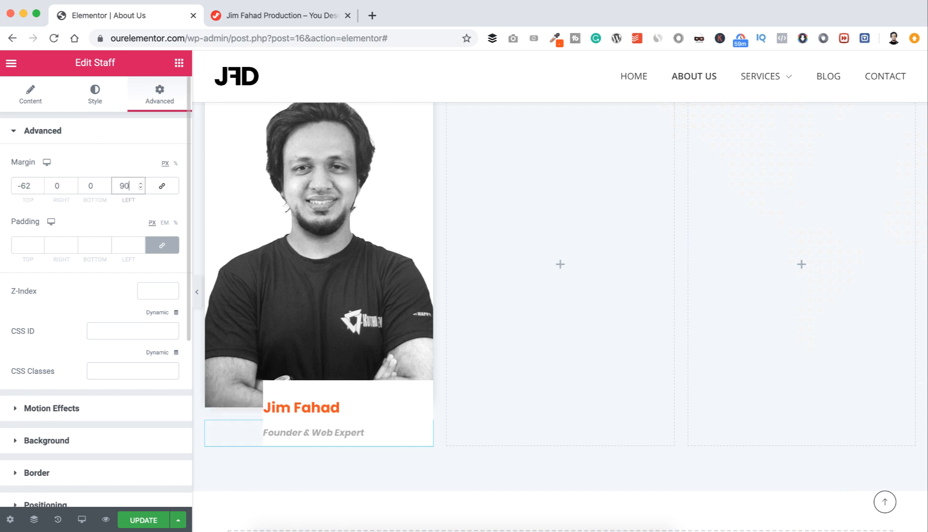
key(Down)
key(Down)
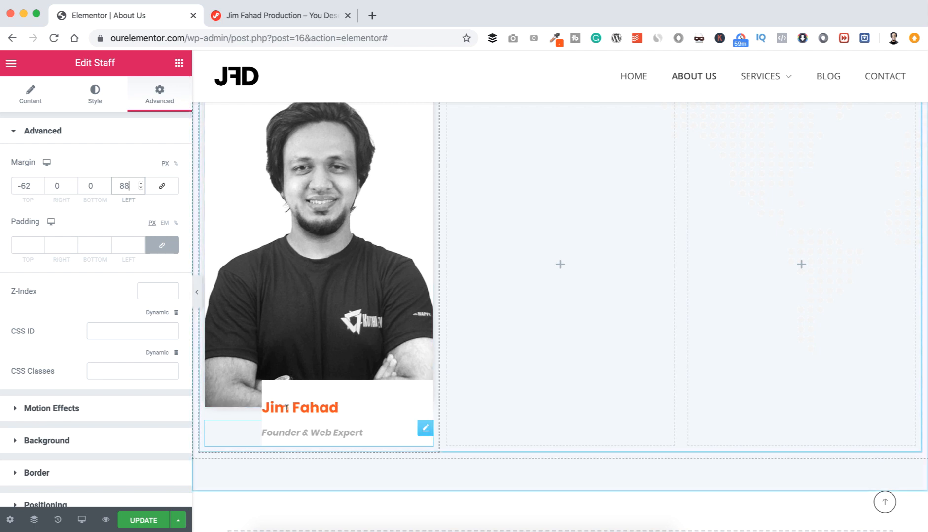
Step: Set the staff card's padding to 15 on all sides except 40 on the left
click(24, 245)
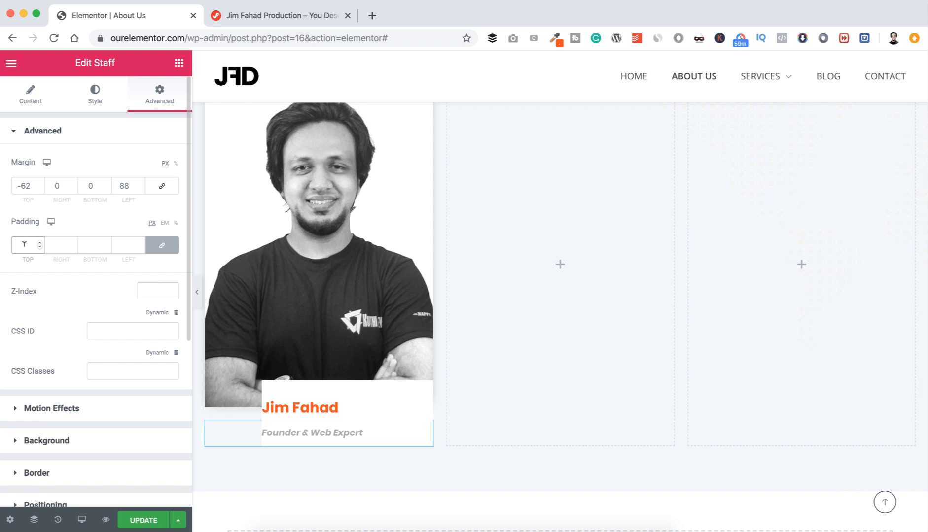
text(15)
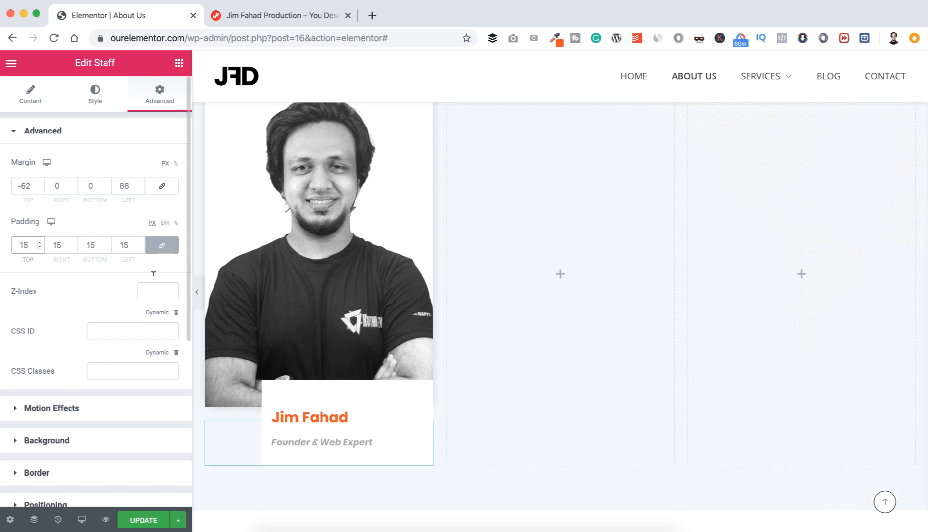
click(162, 244)
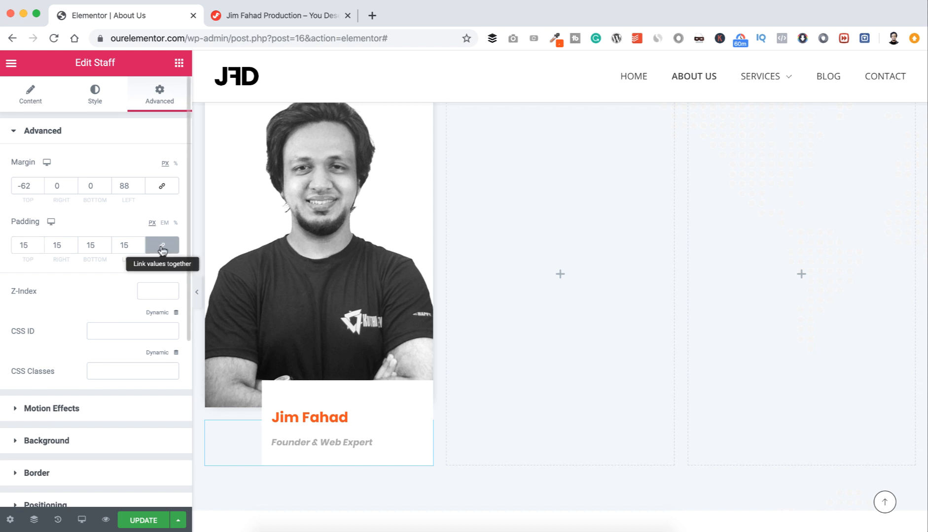
click(129, 243)
double_click(128, 243)
text(40)
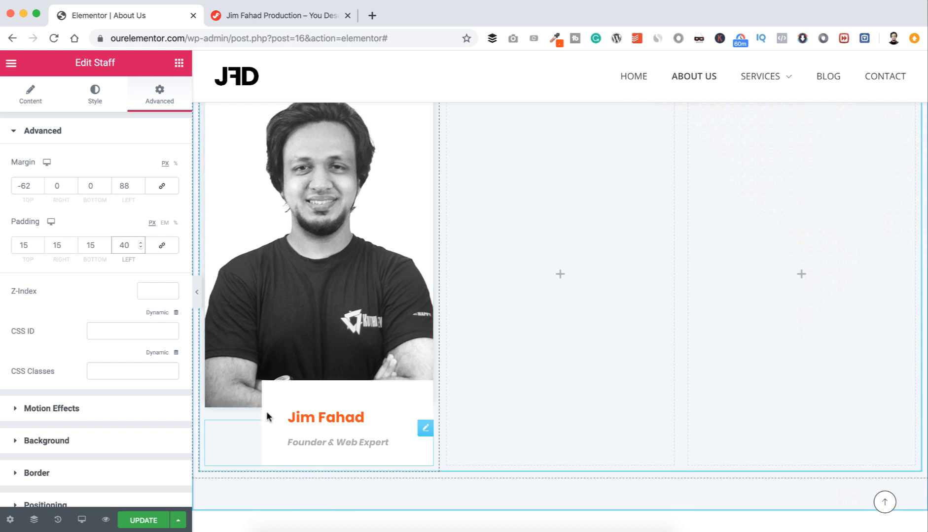
scroll(103, 356, down, 2)
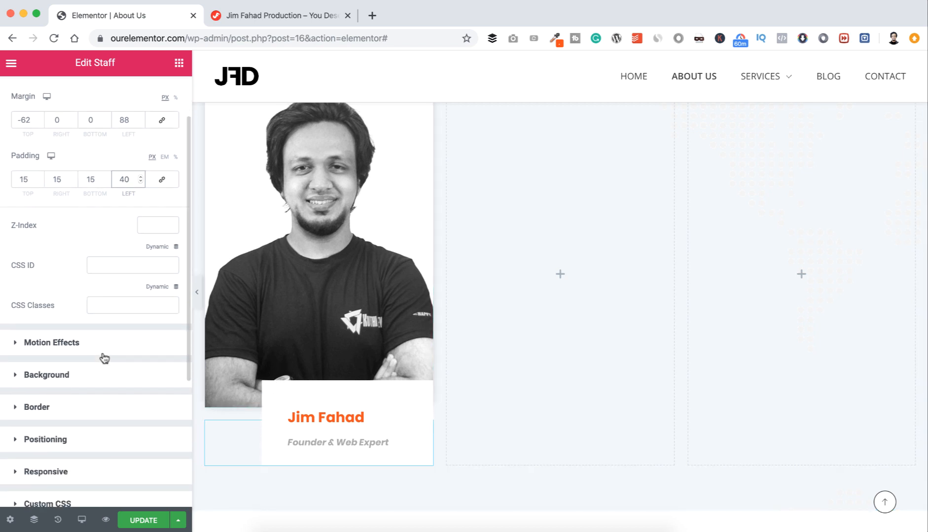
Step: Set a 50 border radius on the name box's top and left corners only
click(17, 409)
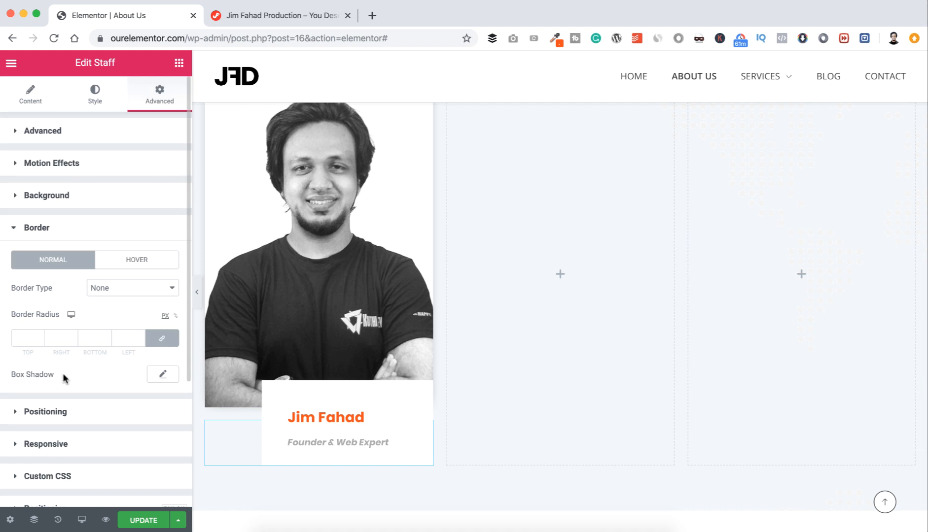
click(160, 340)
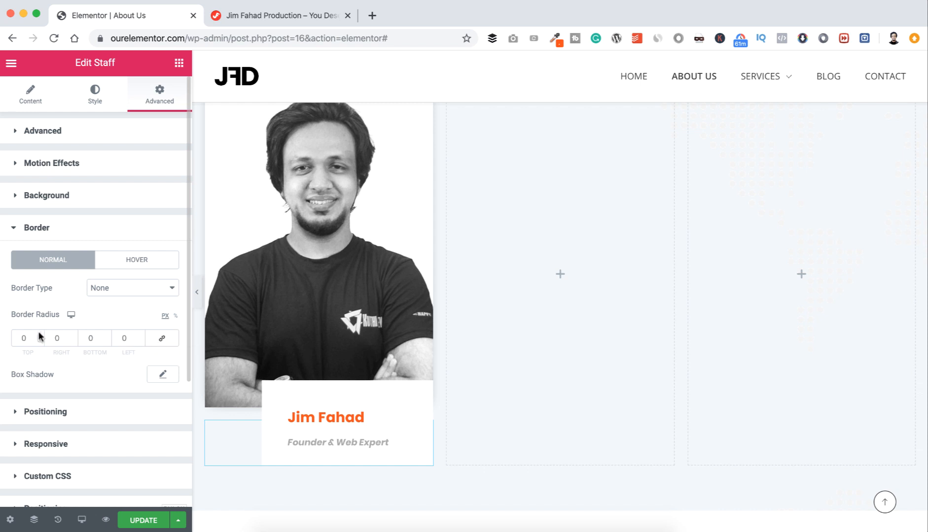
click(22, 337)
text(4)
key(BackSpace)
text(5)
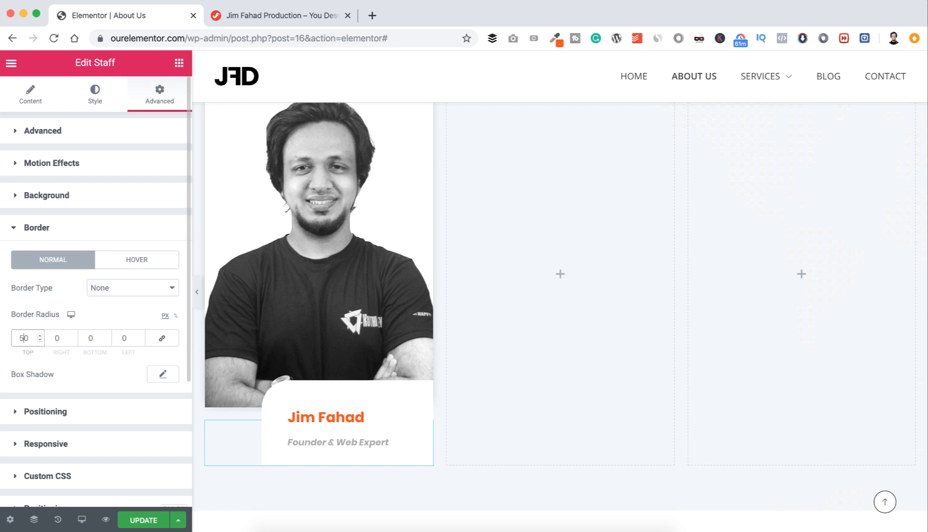
click(121, 338)
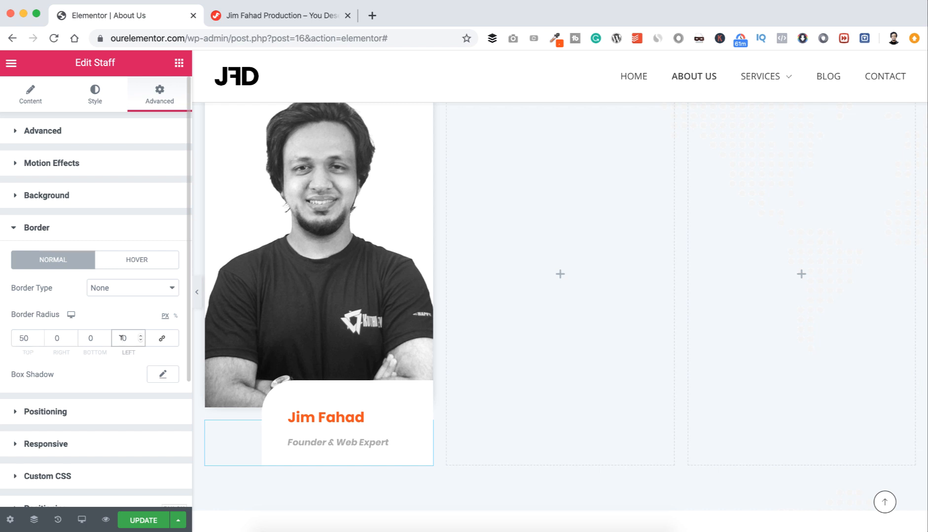
text(5)
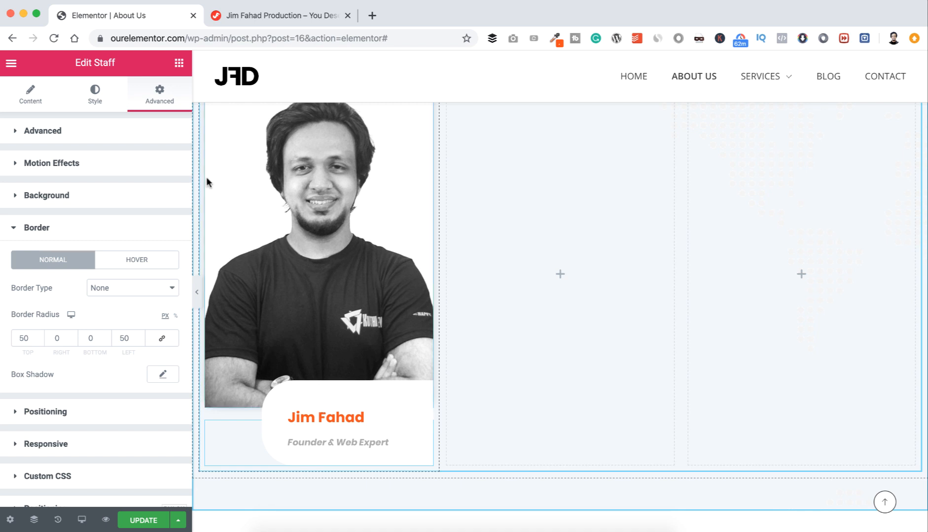
click(95, 94)
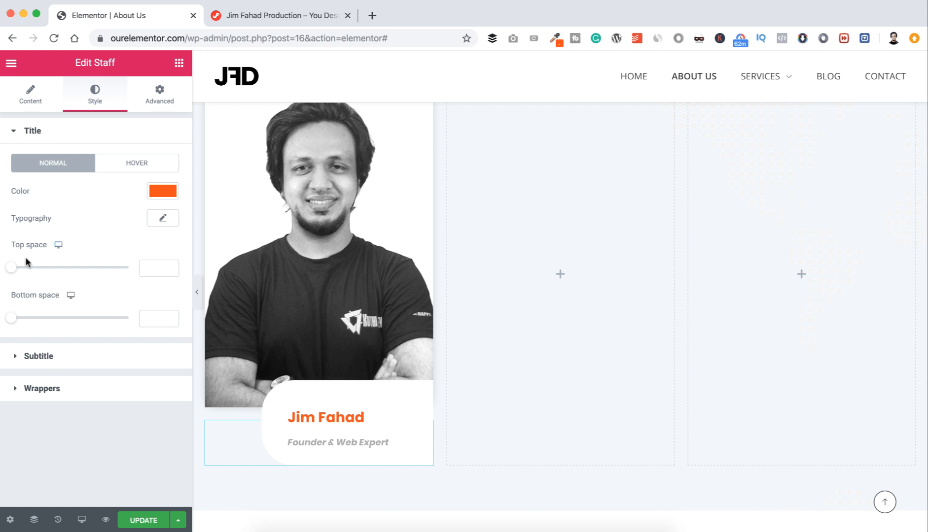
Step: Set the staff name's top space to 0 and bottom space to 2
click(151, 267)
text(0)
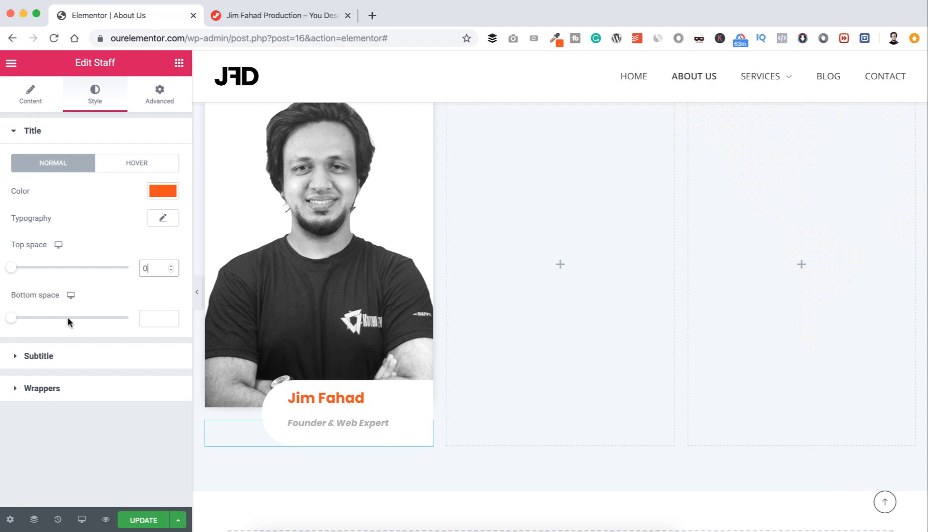
click(151, 312)
text(0)
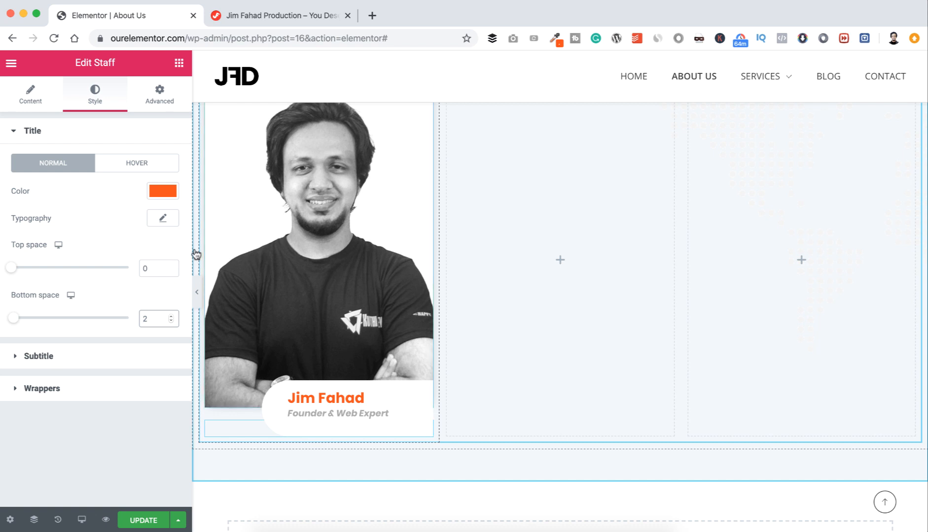
Step: Add a soft drop shadow below the name box with extra blur and negative spread
click(160, 92)
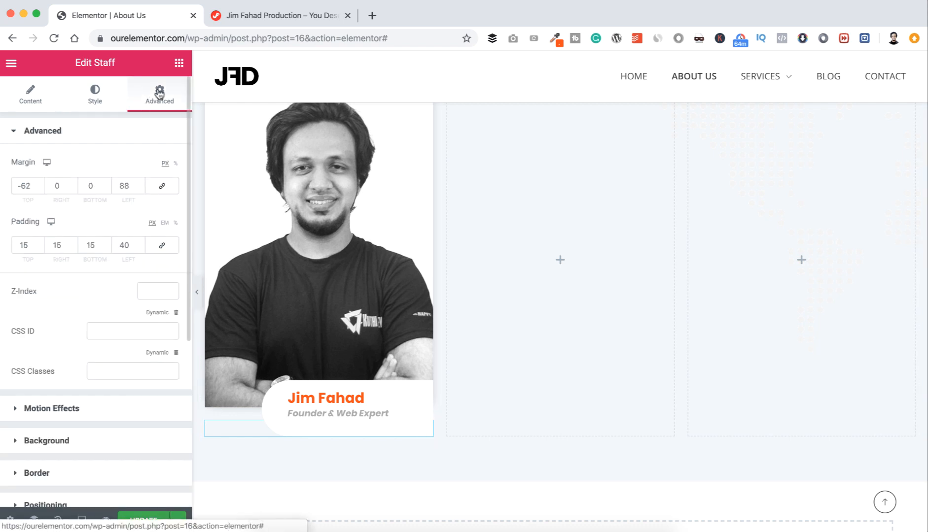
scroll(70, 352, down, 2)
click(16, 382)
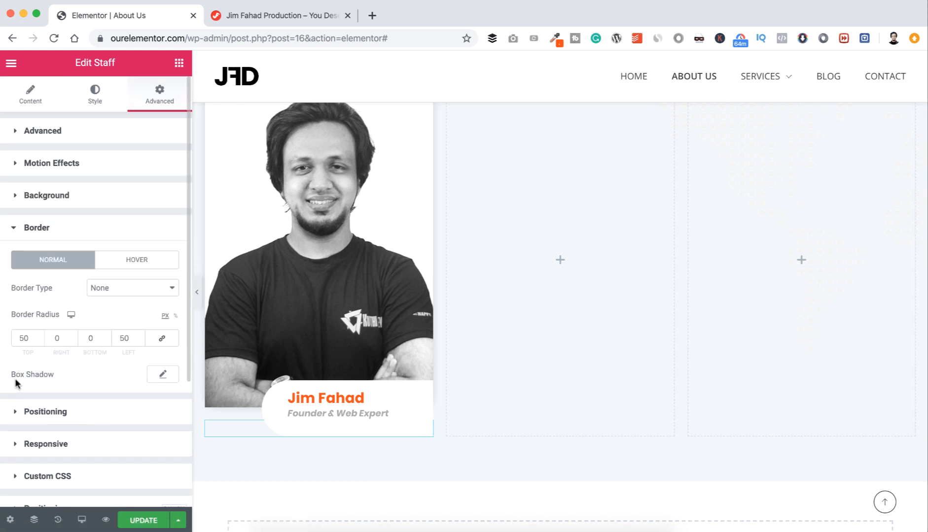
click(162, 375)
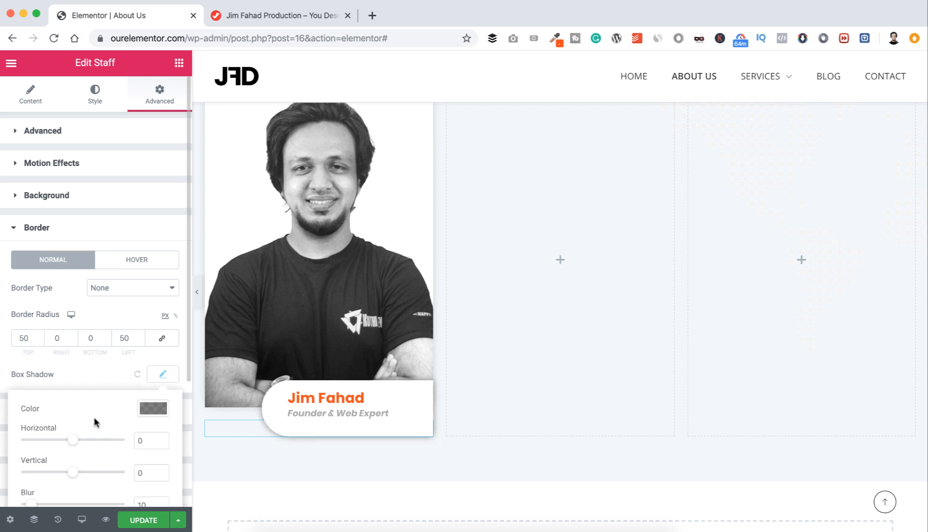
scroll(94, 422, down, 1)
drag(73, 418, 74, 420)
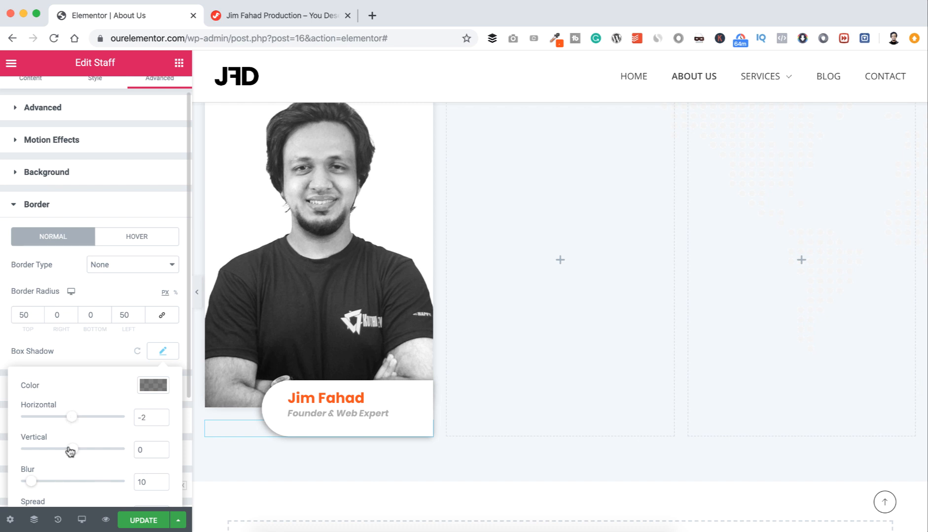
scroll(68, 447, down, 2)
drag(74, 402, 78, 403)
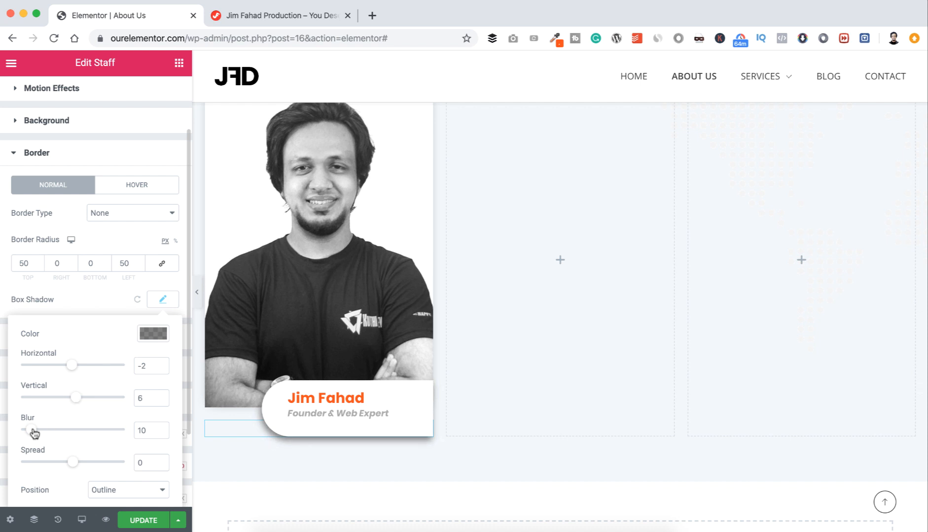
drag(34, 433, 40, 433)
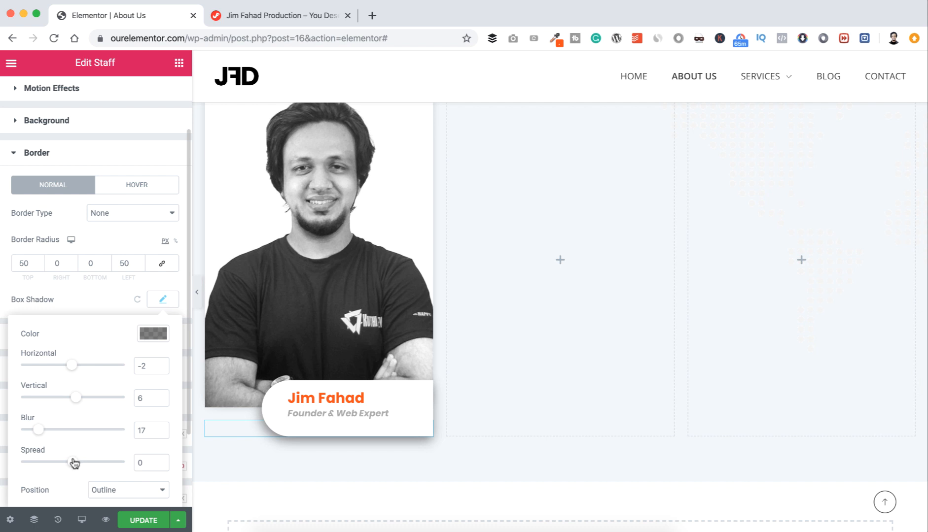
drag(74, 463, 71, 463)
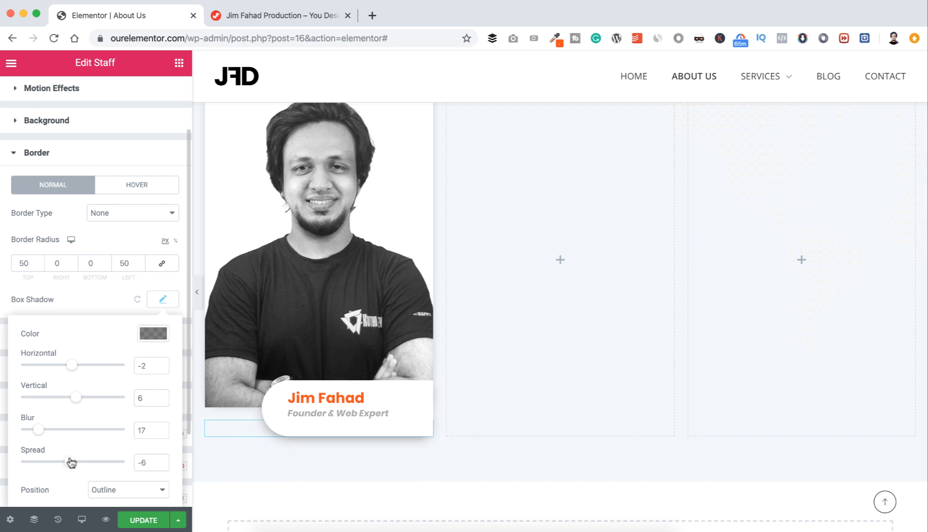
scroll(71, 463, down, 1)
click(94, 286)
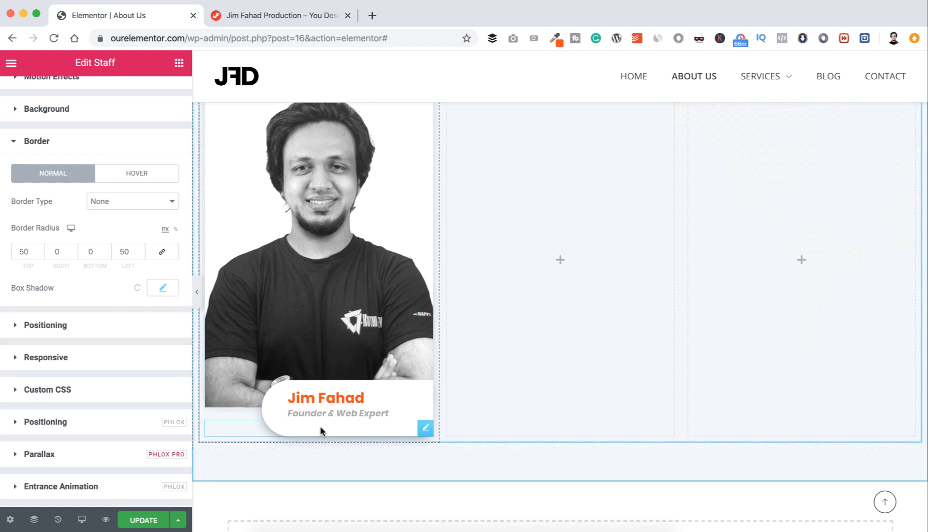
Step: Set the staff card's bottom padding to 5
click(426, 430)
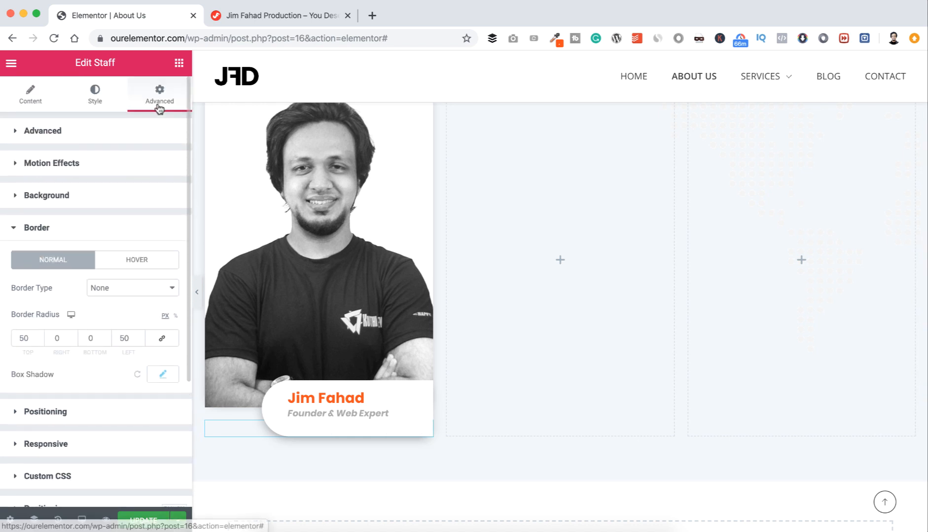
click(13, 134)
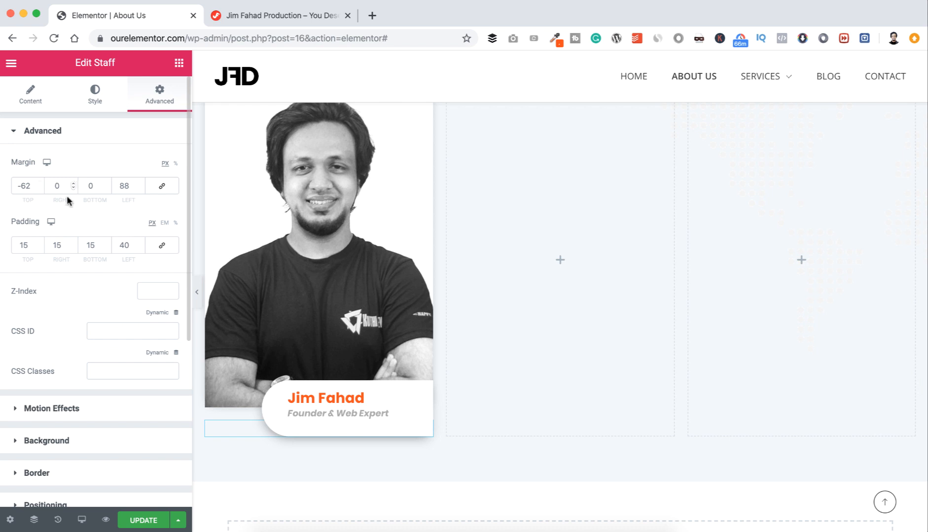
click(93, 242)
key(BackSpace)
key(BackSpace)
text(9)
key(Down)
key(Down)
key(Down)
key(Down)
key(Down)
key(Down)
key(Down)
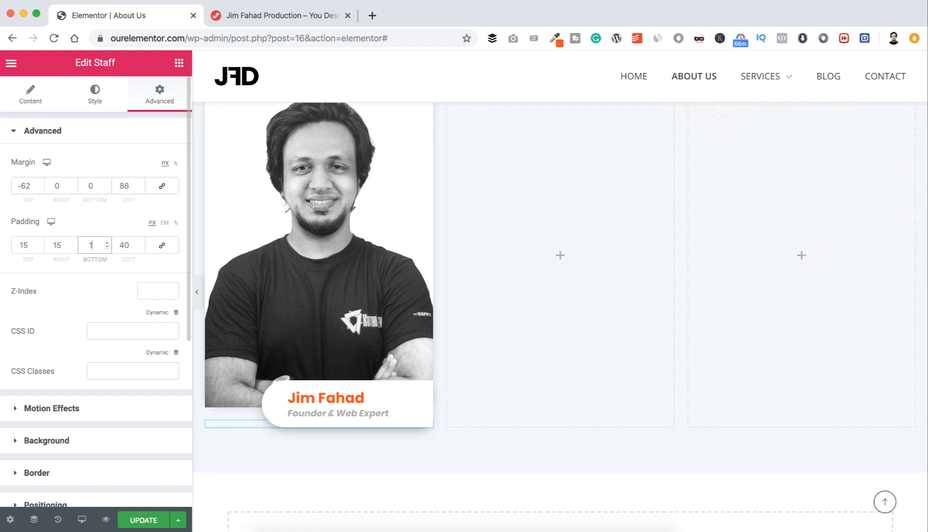
key(Up)
key(Up)
key(Up)
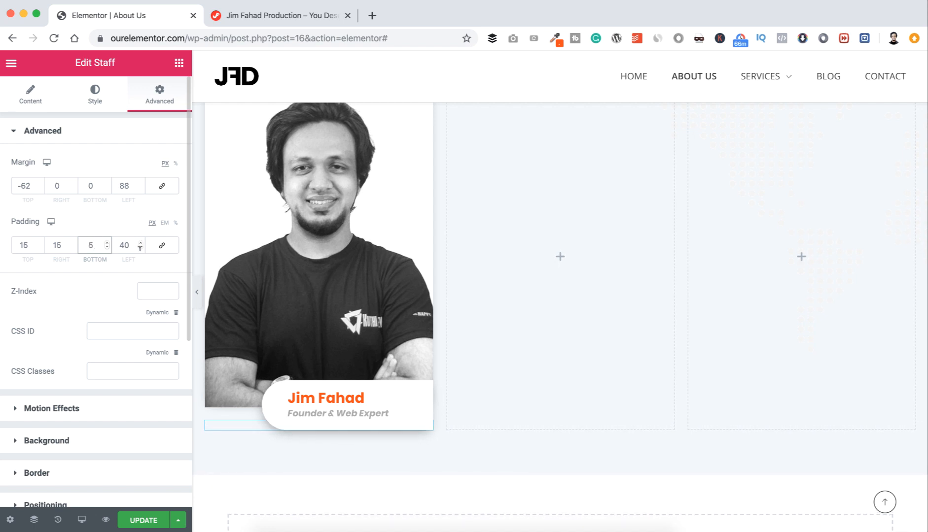
scroll(276, 246, up, 3)
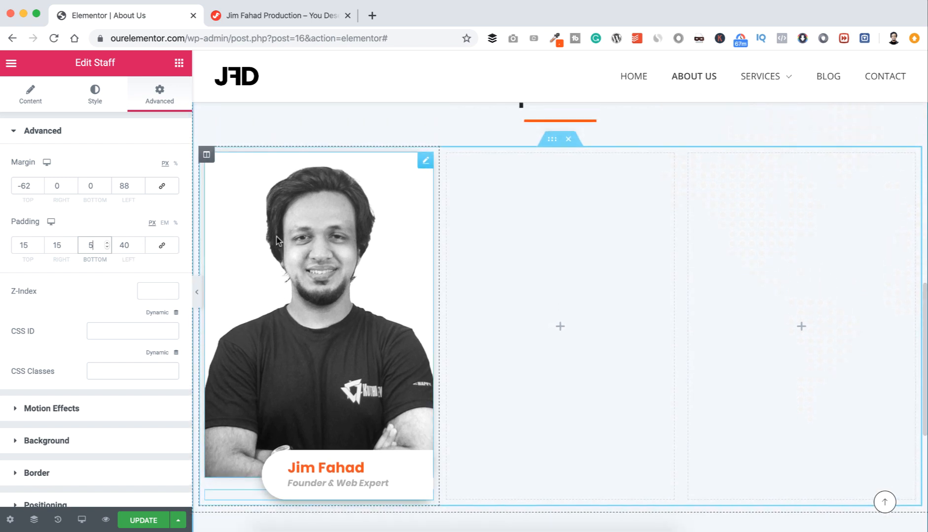
Step: Duplicate the staff card column twice to make three identical cards
right_click(206, 156)
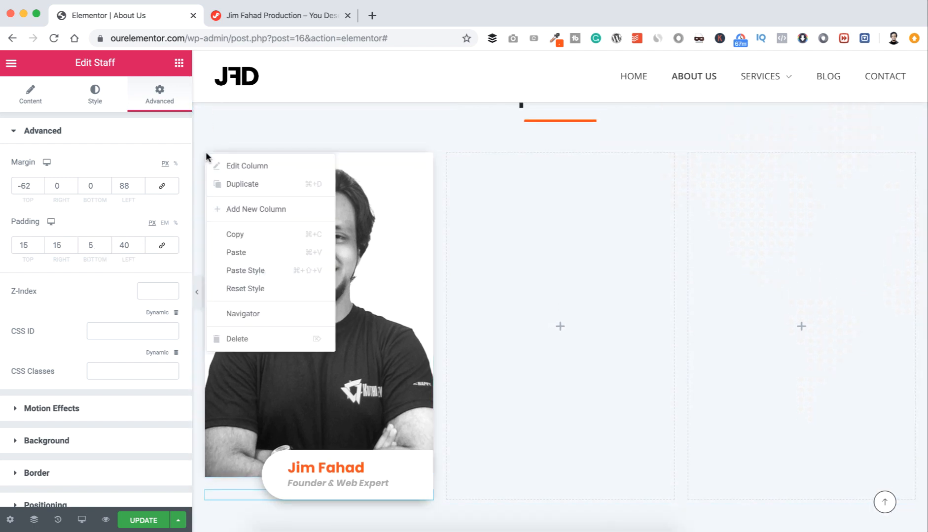
click(221, 185)
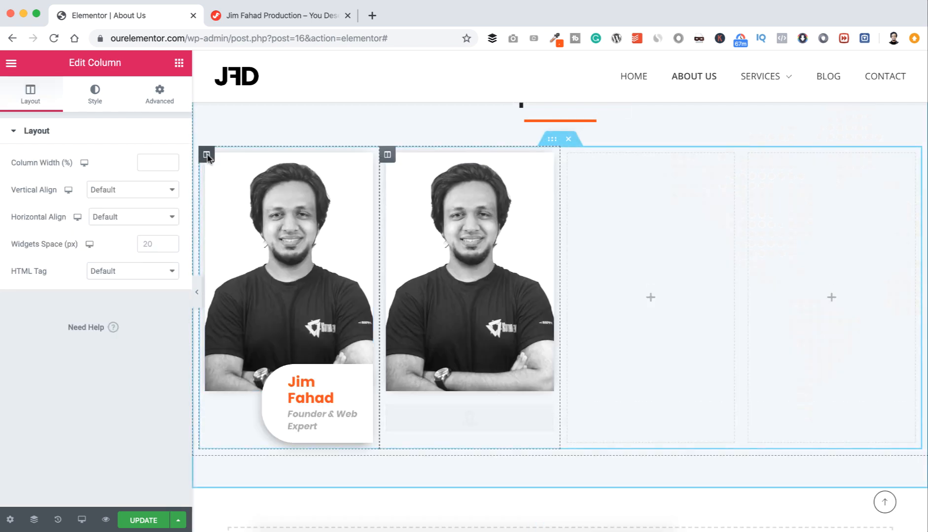
right_click(207, 156)
click(226, 187)
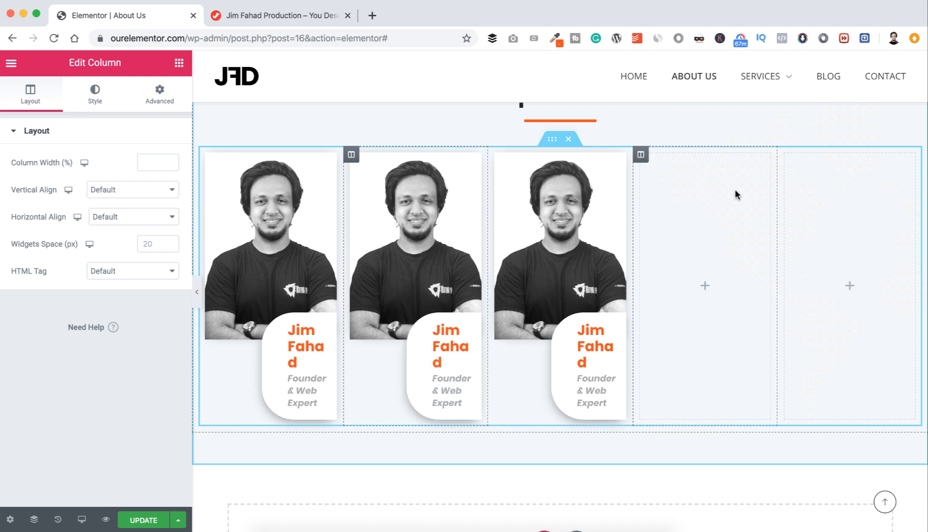
Step: Delete the two leftover empty columns from the team row
right_click(641, 155)
click(675, 340)
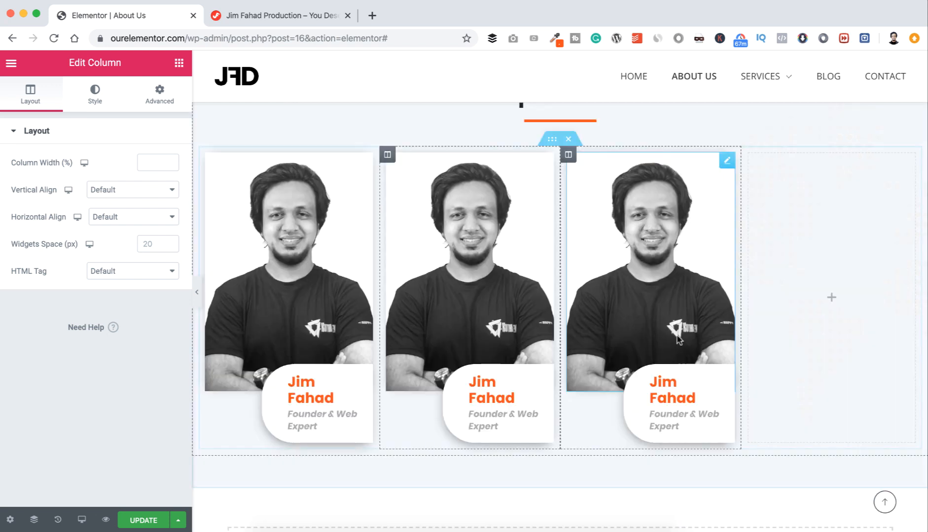
right_click(748, 157)
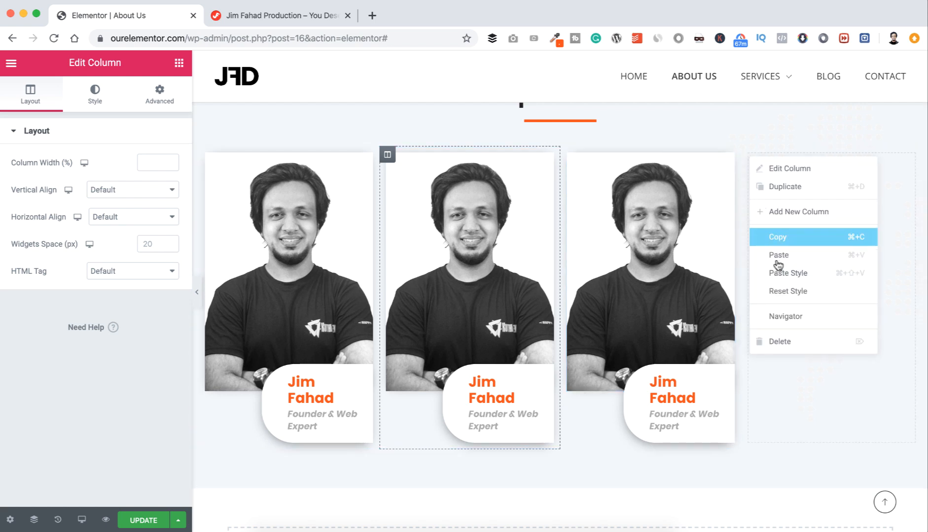
click(788, 340)
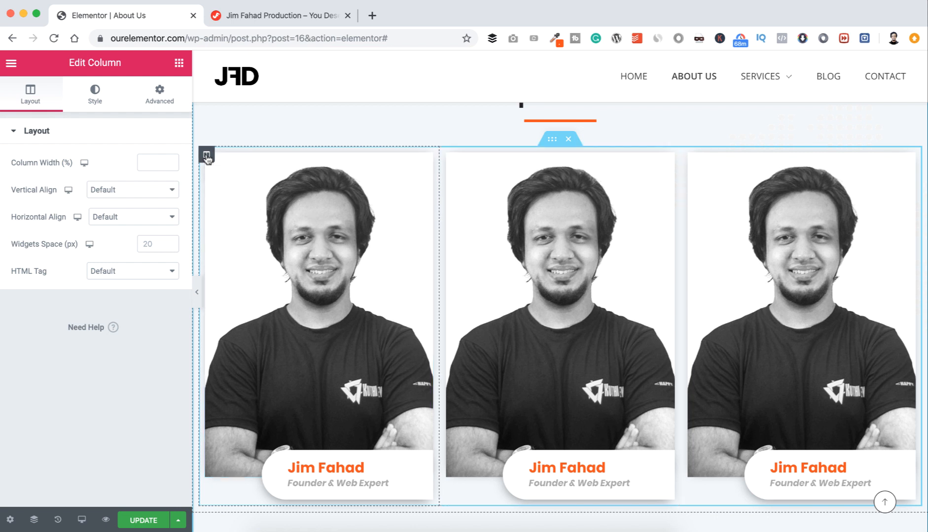
Step: Give the first staff column a Fade In Up entrance animation with 150 ms delay
click(165, 104)
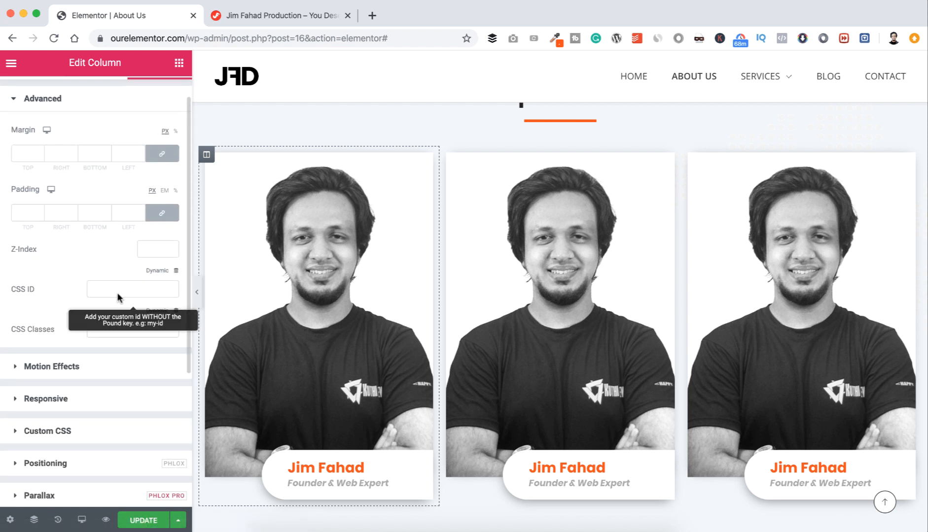
scroll(20, 314, down, 2)
click(17, 302)
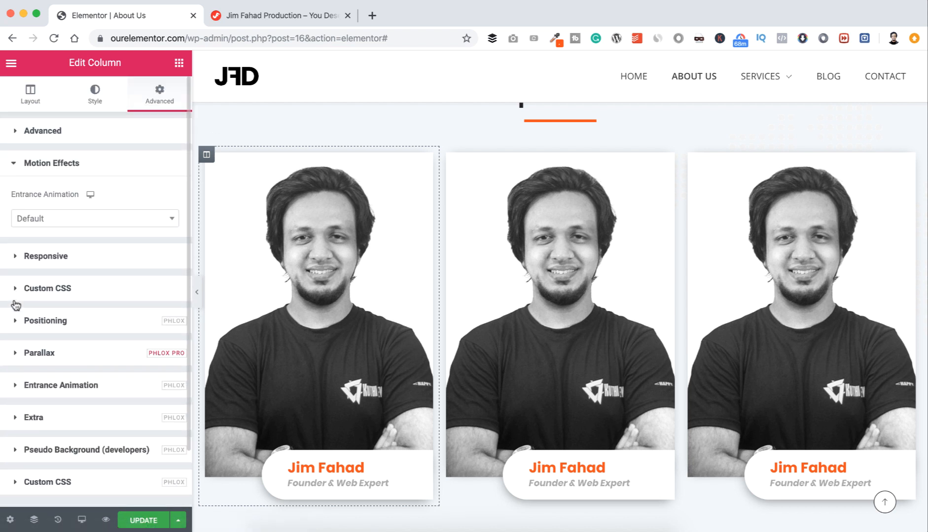
click(81, 219)
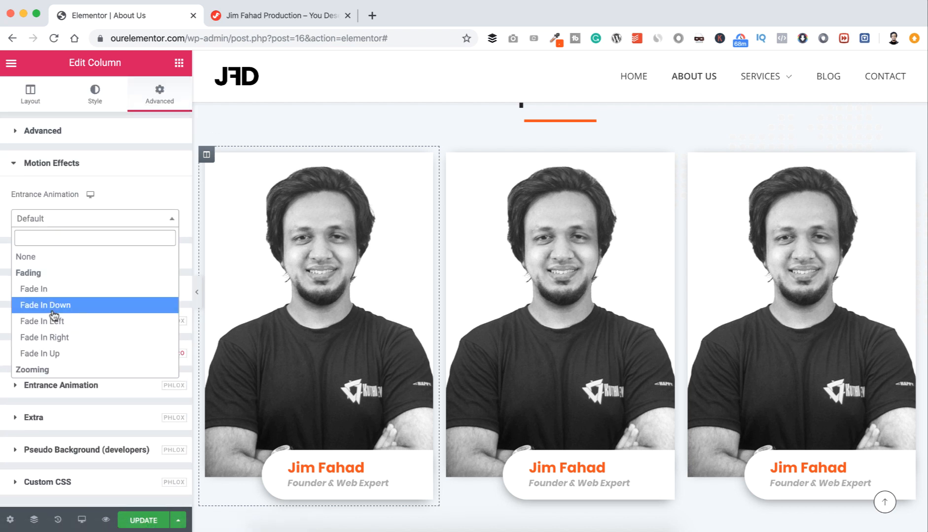
click(55, 355)
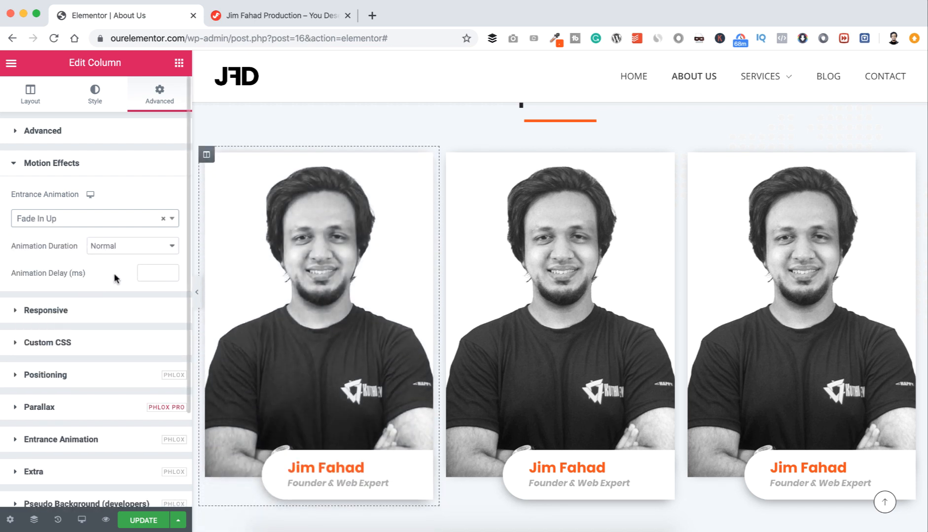
click(150, 271)
text(1)
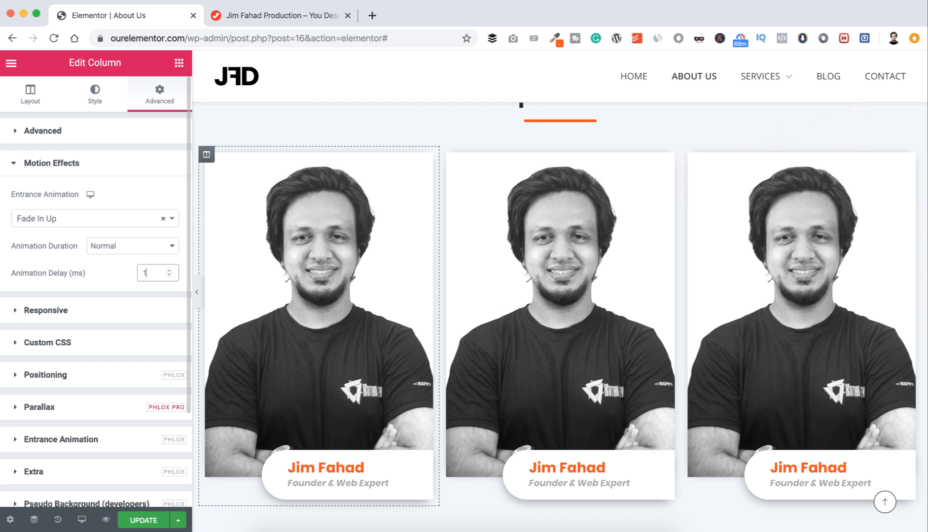
text(50)
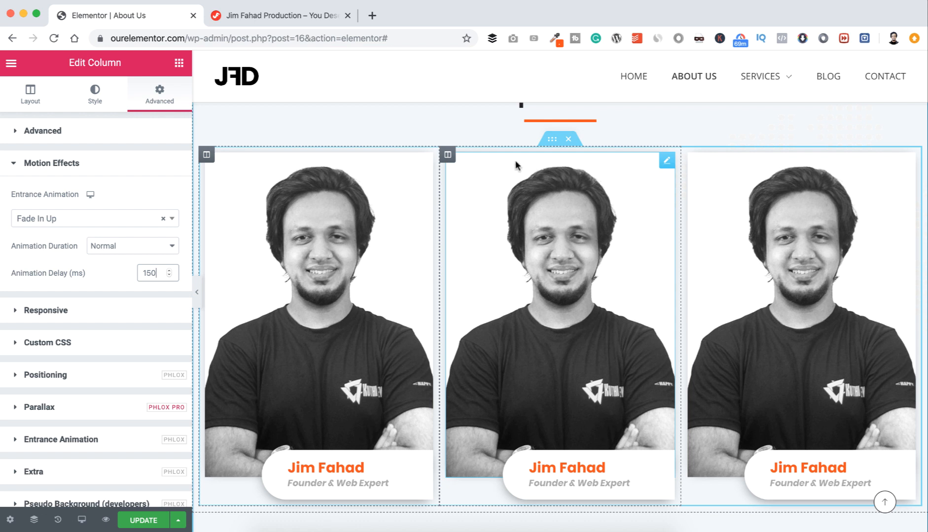
Step: Give the middle staff column a Fade In Up entrance animation with 250 ms delay
click(450, 155)
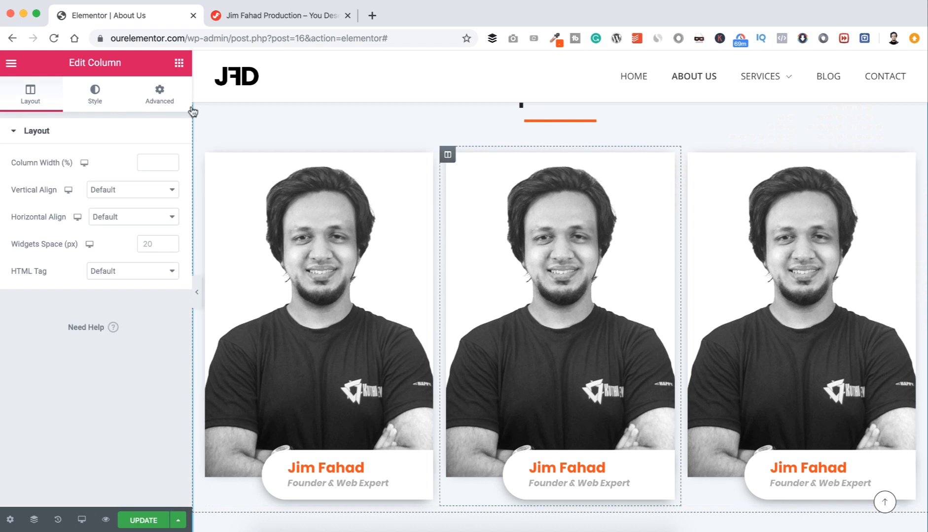
click(160, 92)
scroll(66, 306, down, 3)
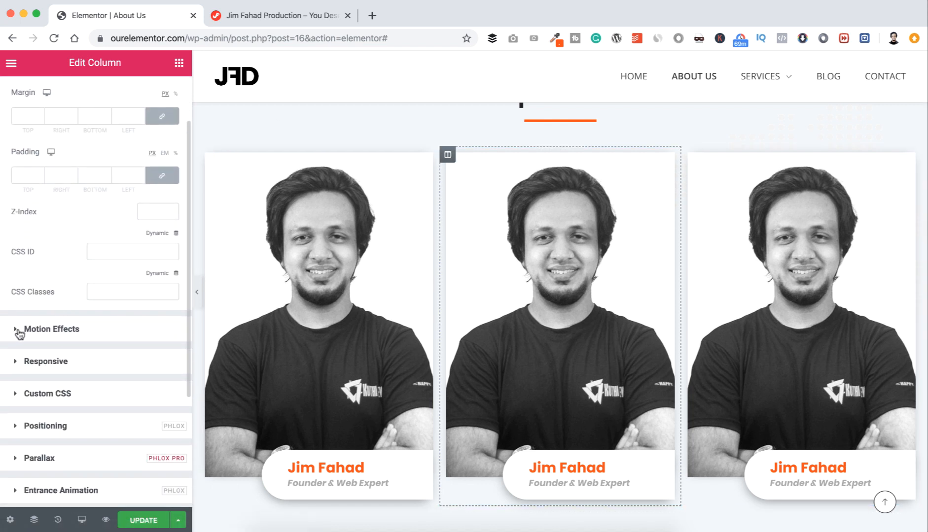
click(20, 327)
click(67, 218)
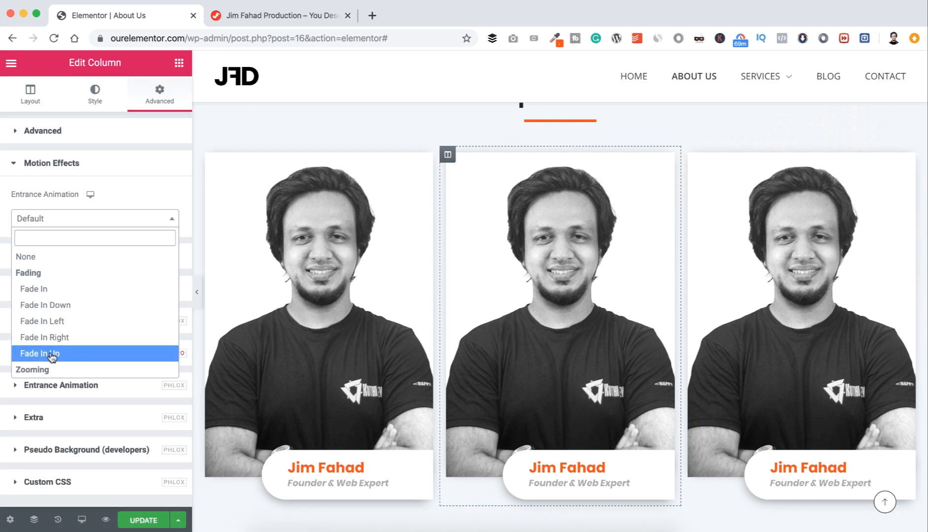
click(51, 352)
click(157, 272)
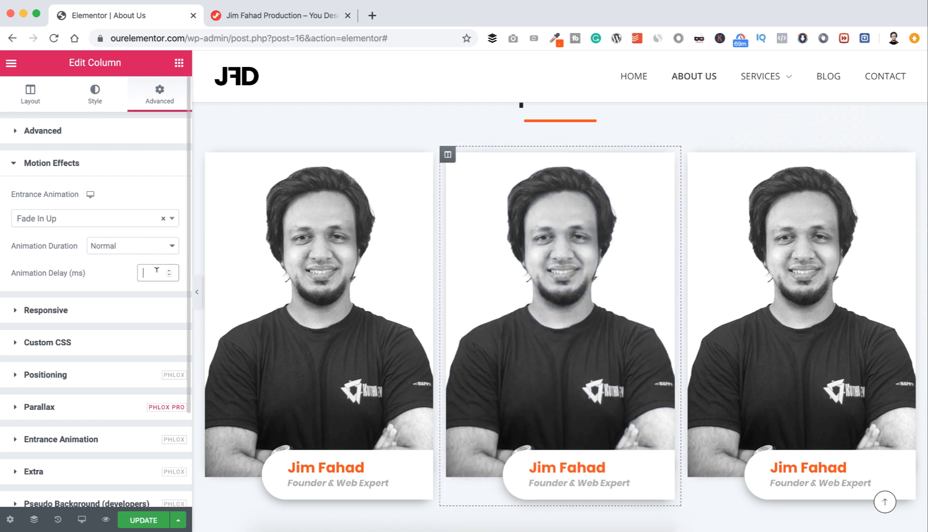
text(250)
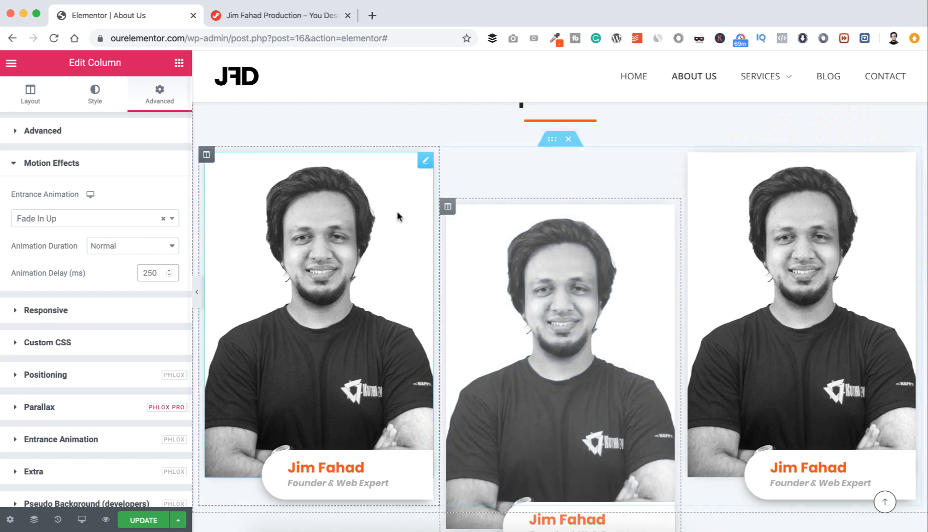
Step: Give the third staff column a Fade In Up entrance animation with 350 ms delay
click(689, 154)
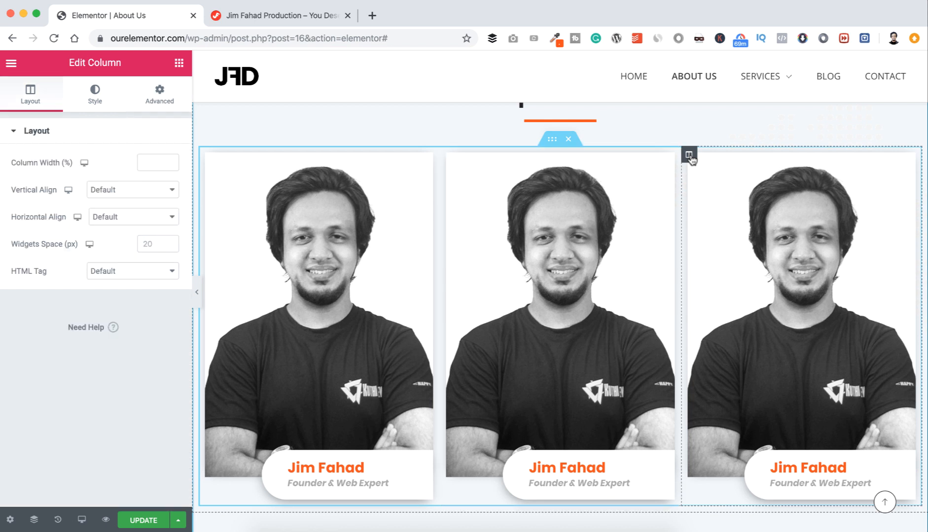
click(167, 102)
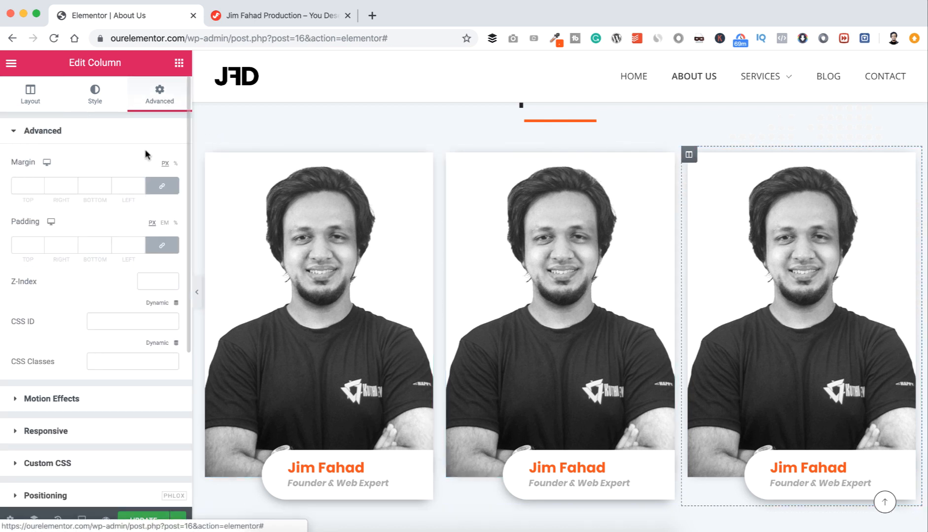
click(54, 398)
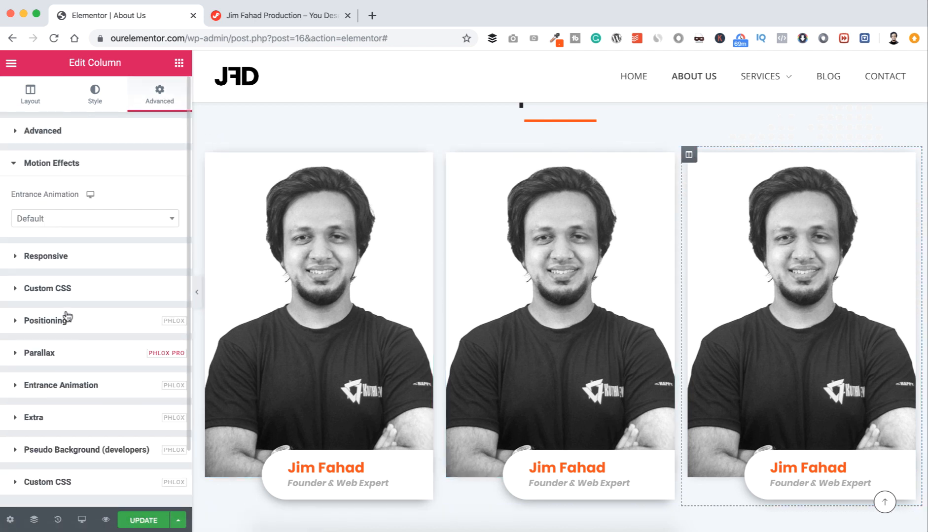
click(70, 217)
click(62, 354)
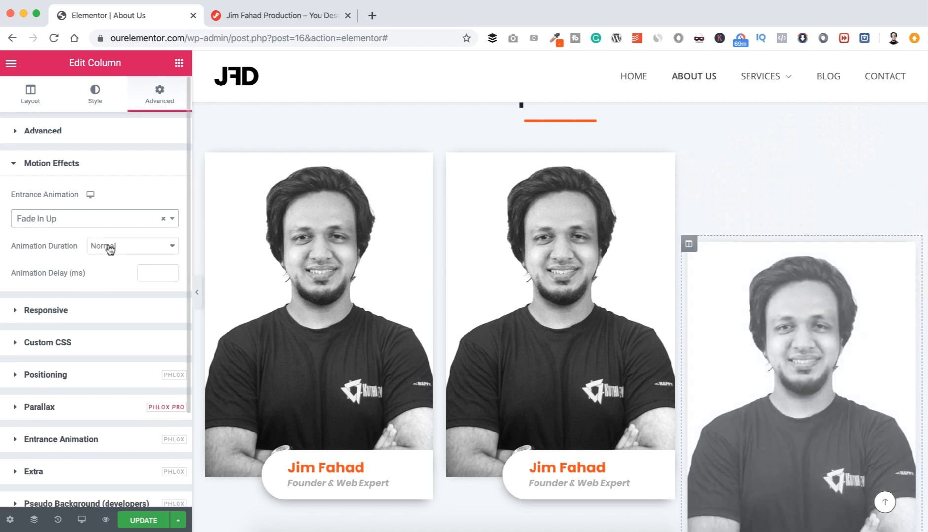
text(3)
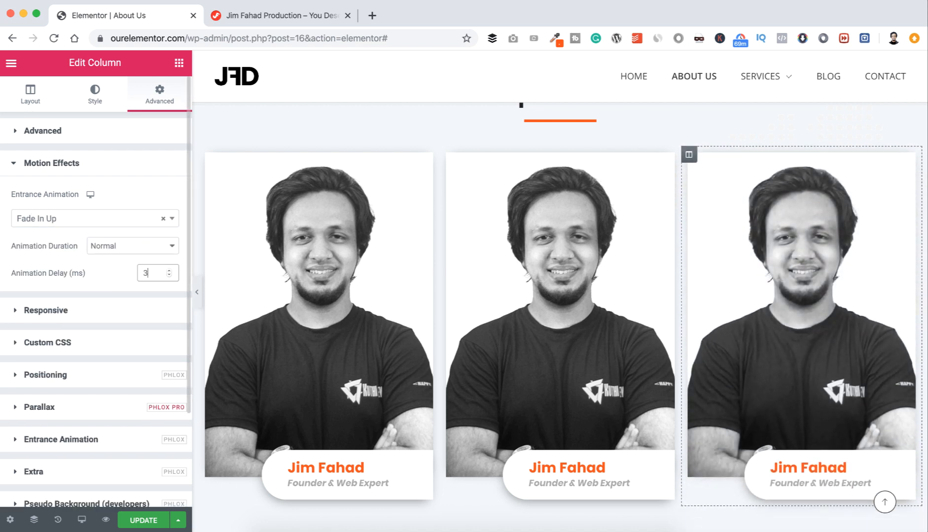
text(50)
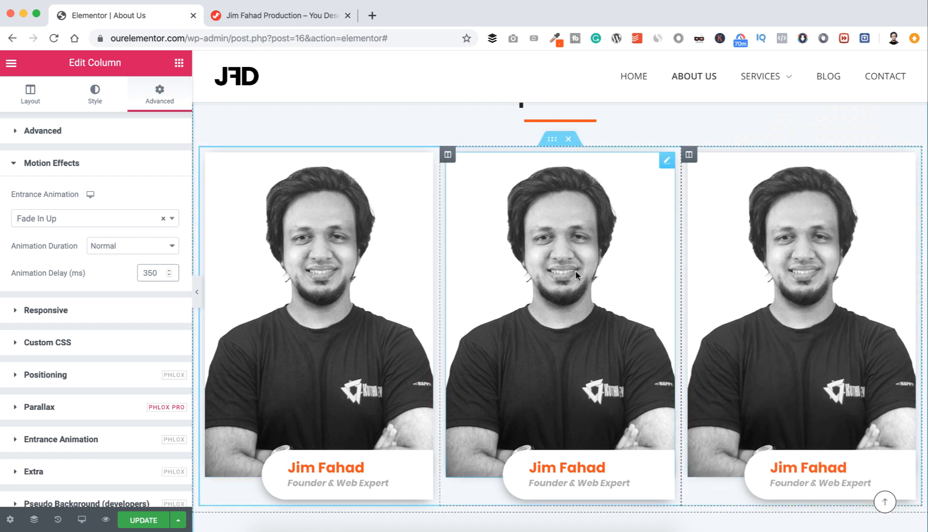
scroll(575, 276, down, 2)
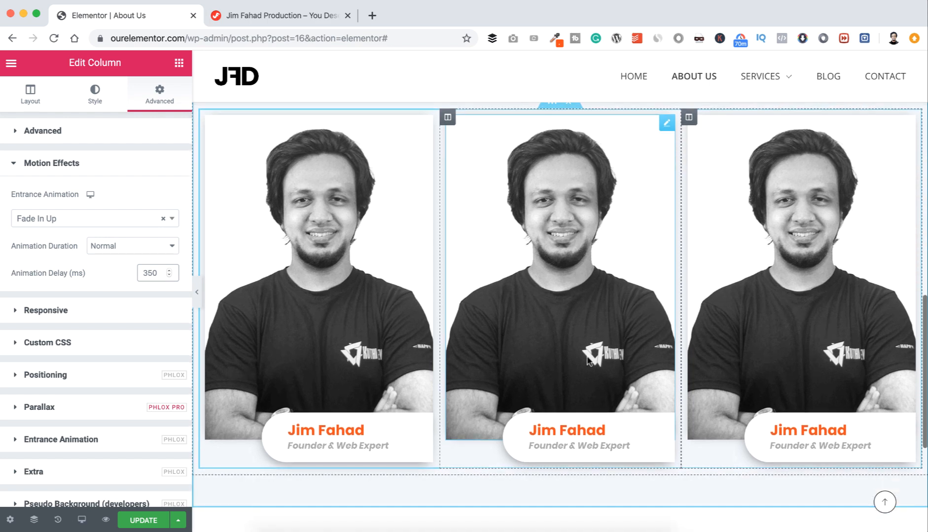
scroll(575, 331, up, 2)
scroll(574, 330, up, 1)
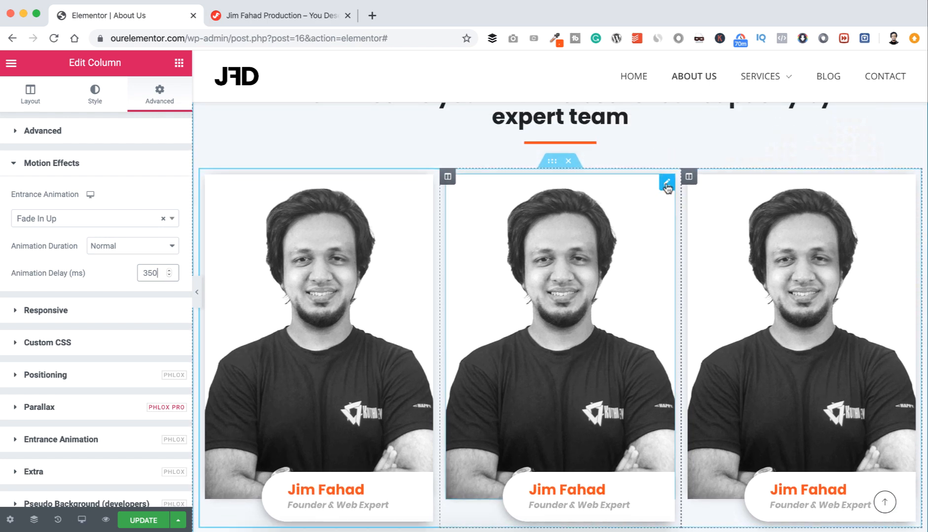
Step: Give the second team card a new photo, a new staff name and the role Frontend Developer
click(573, 326)
click(859, 493)
scroll(636, 465, down, 1)
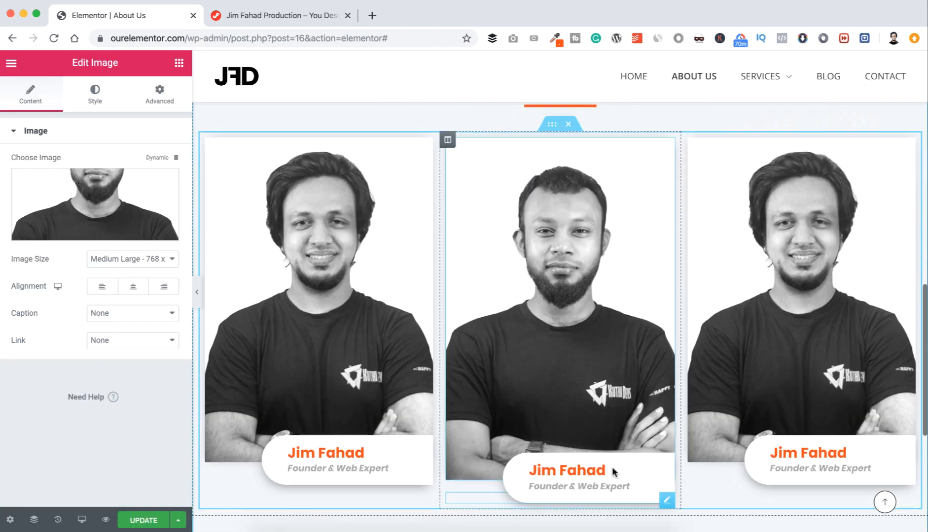
click(612, 467)
triple_click(121, 163)
key(Tab)
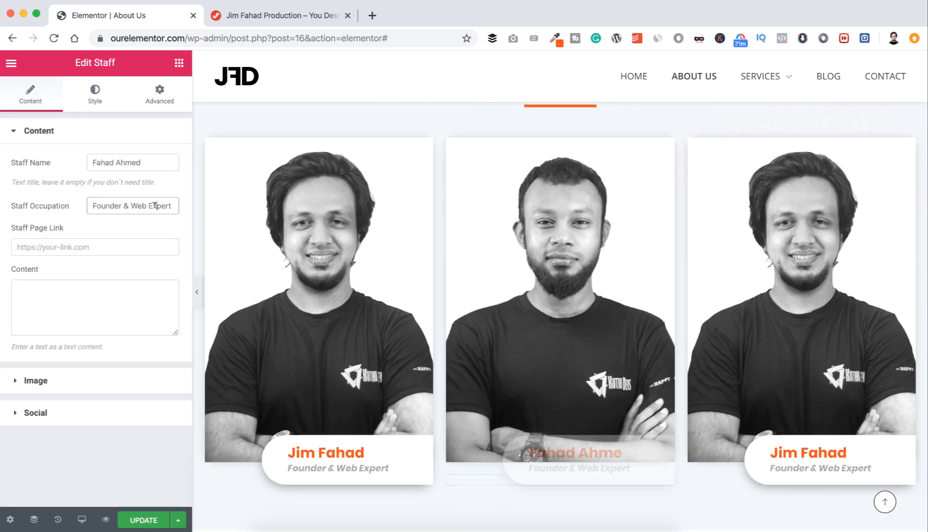
text(Frontend Developer)
Step: Give the third card a different Media Library portrait, a new staff name and the role Wordpress Expert
click(907, 148)
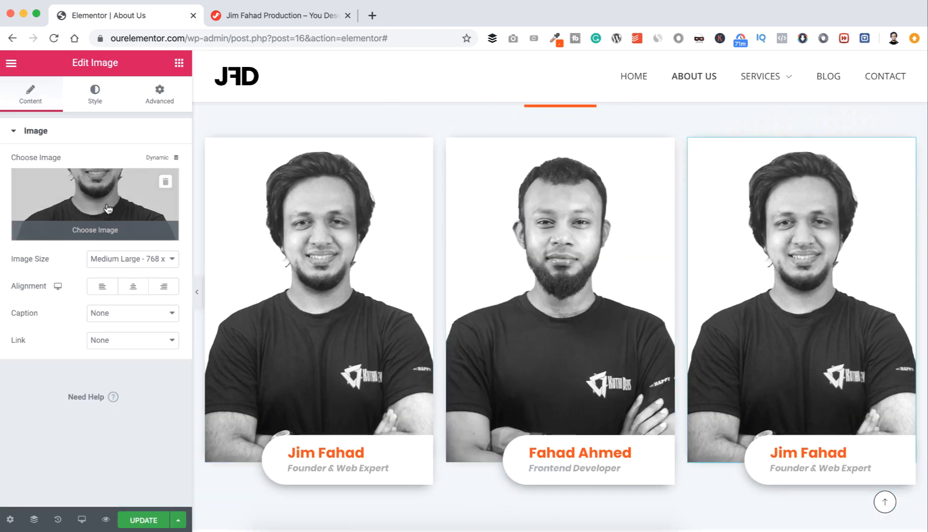
click(108, 209)
click(565, 210)
click(861, 492)
click(908, 501)
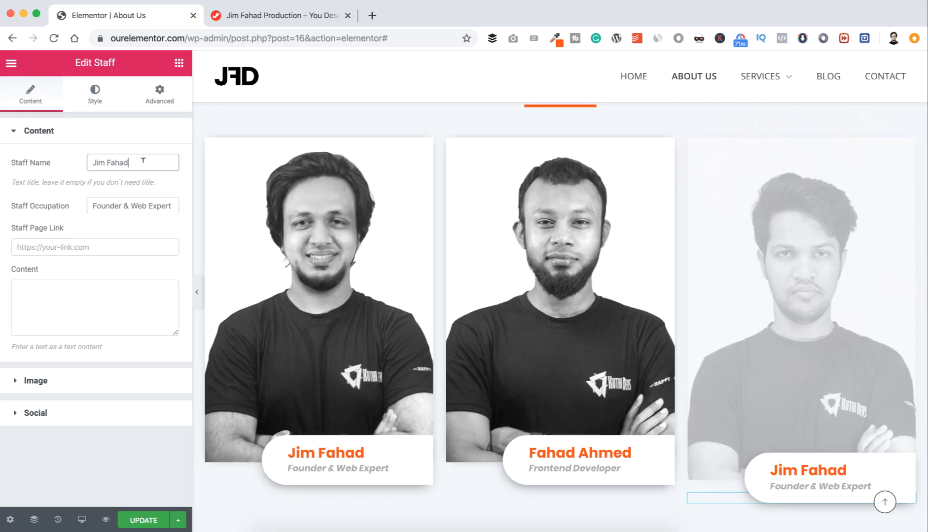
triple_click(143, 161)
triple_click(108, 200)
text(Wordpress)
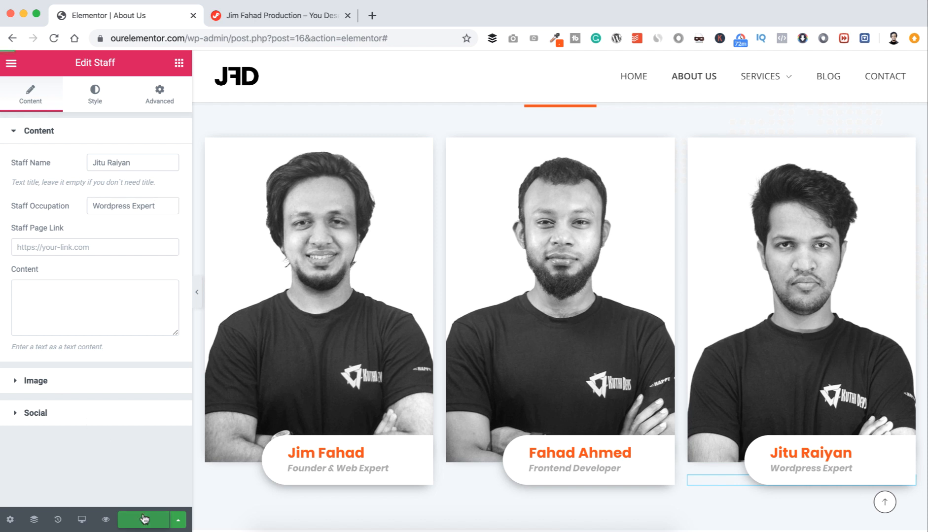
click(296, 16)
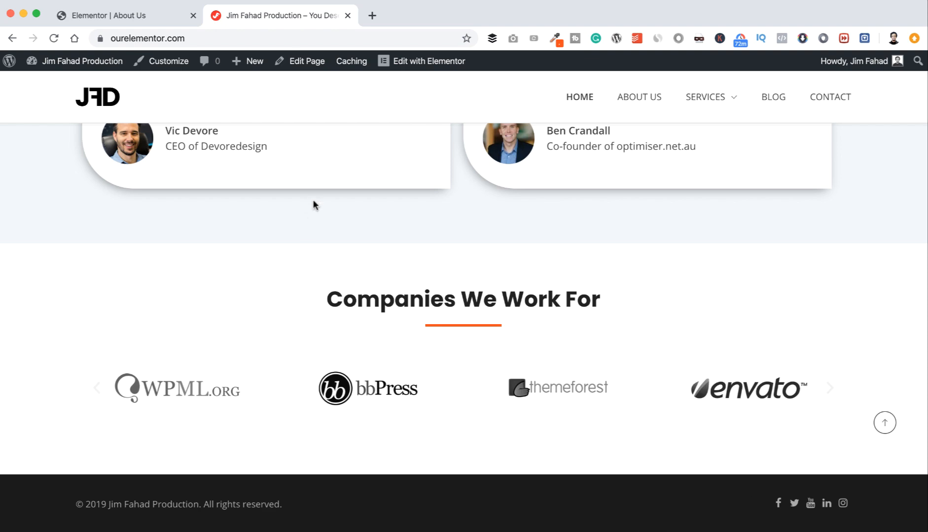
Step: Open the live site's About Us page and scroll down to its team cards
scroll(313, 199, up, 20)
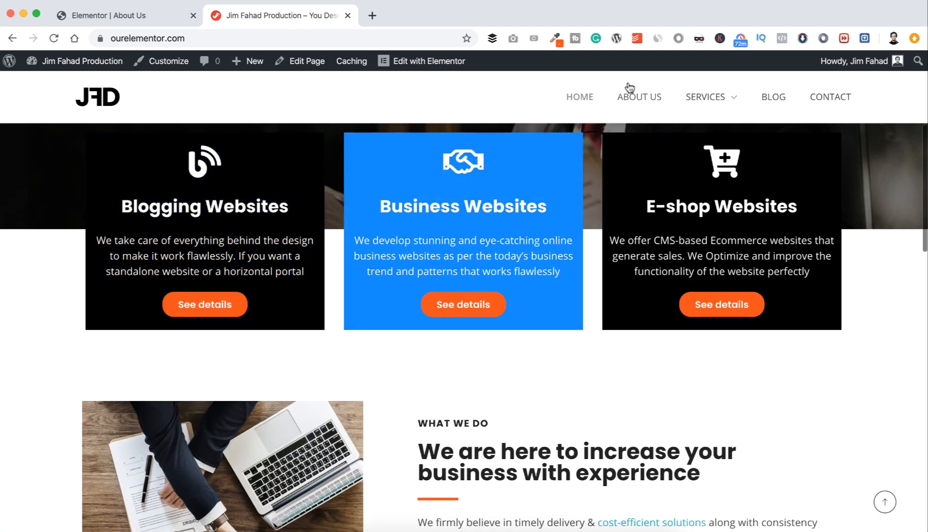
click(641, 97)
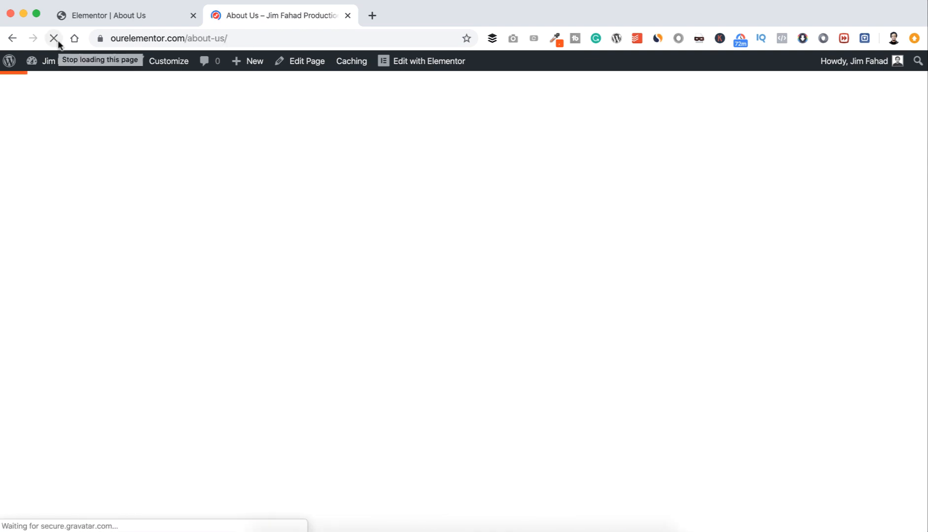
scroll(203, 207, down, 8)
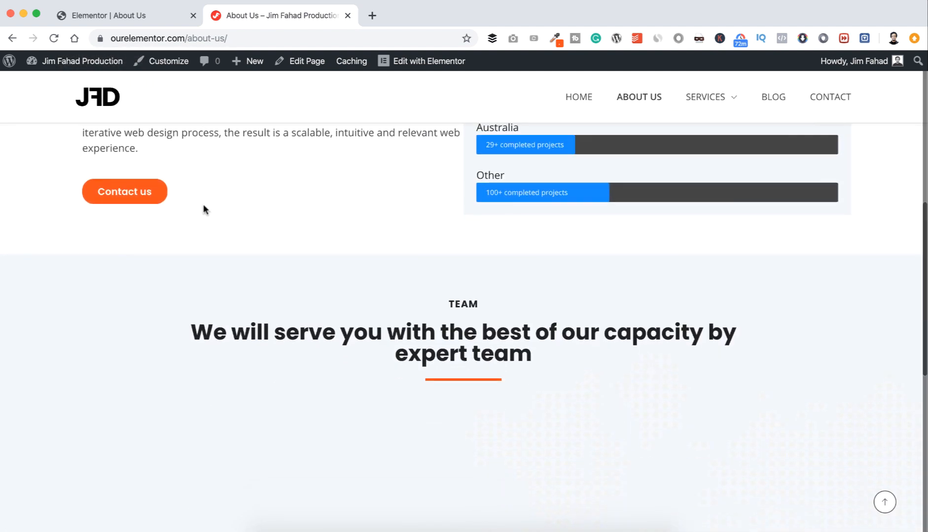
scroll(203, 206, down, 6)
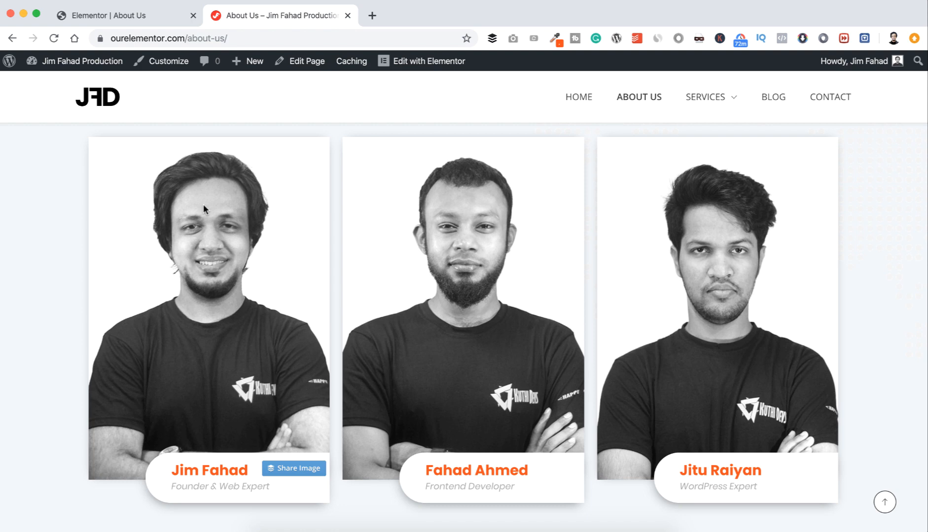
Step: Duplicate the three-card team row, then duplicate the copy, giving three stacked rows
click(132, 18)
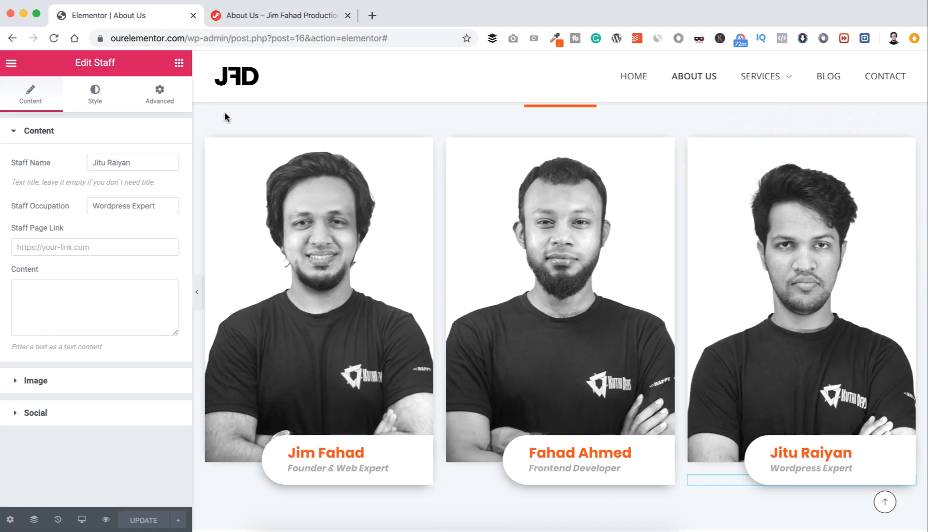
scroll(318, 276, down, 3)
scroll(318, 276, up, 2)
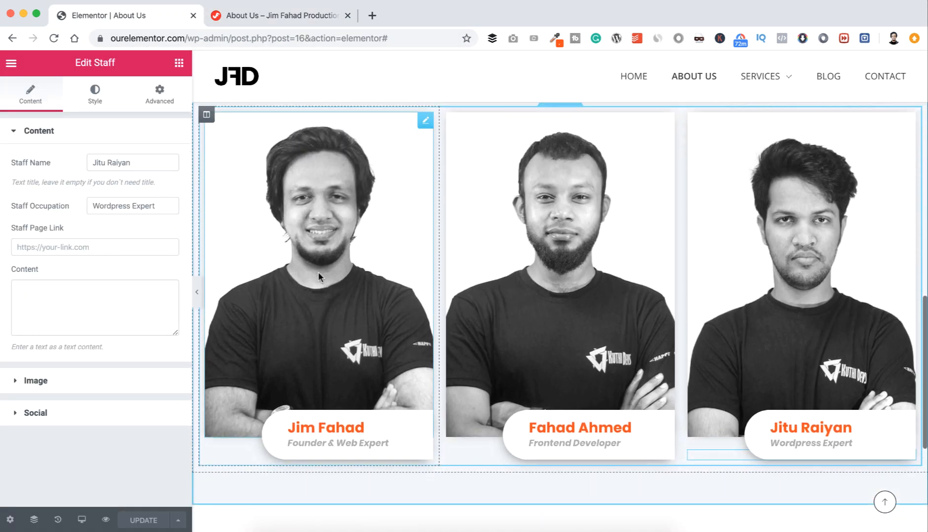
scroll(318, 276, up, 1)
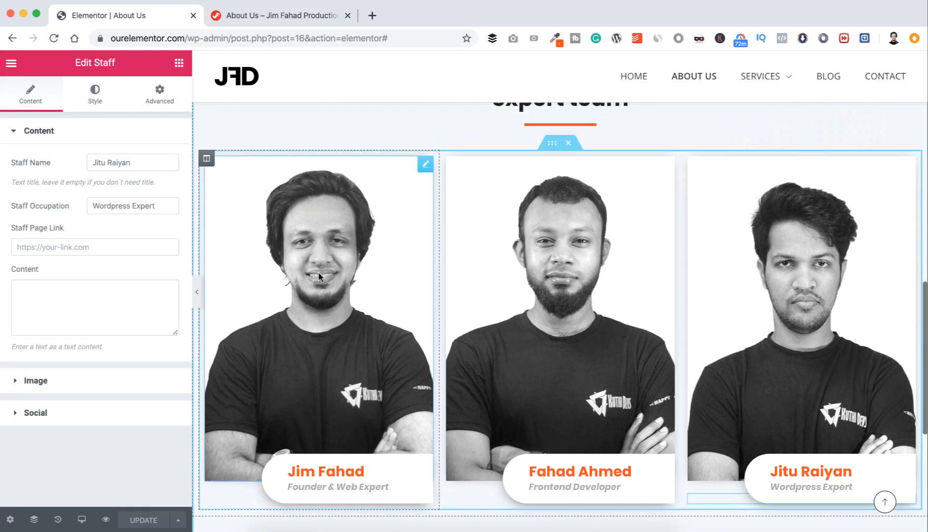
right_click(551, 145)
click(576, 176)
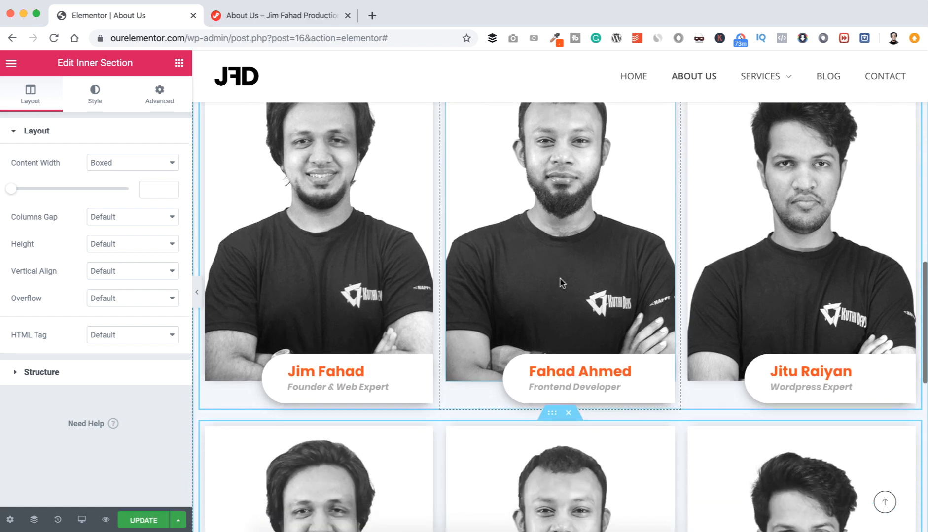
scroll(560, 283, down, 5)
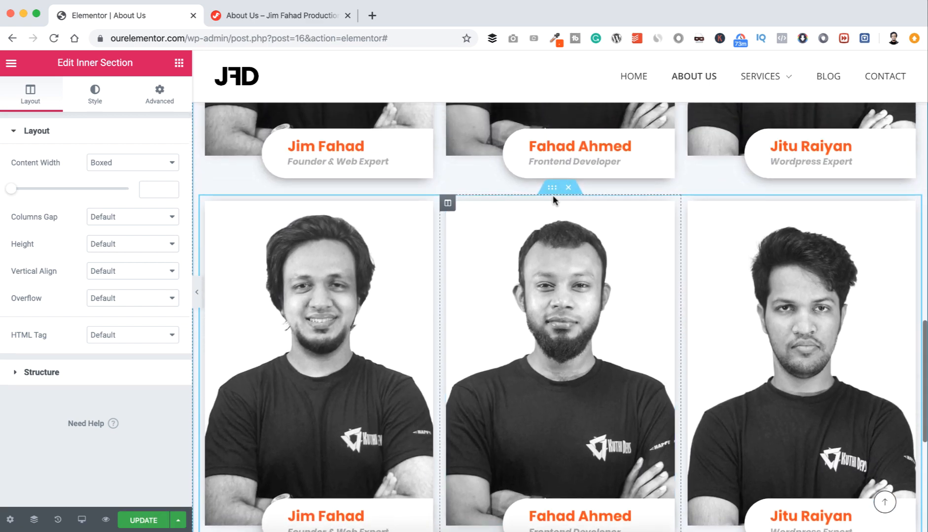
right_click(551, 190)
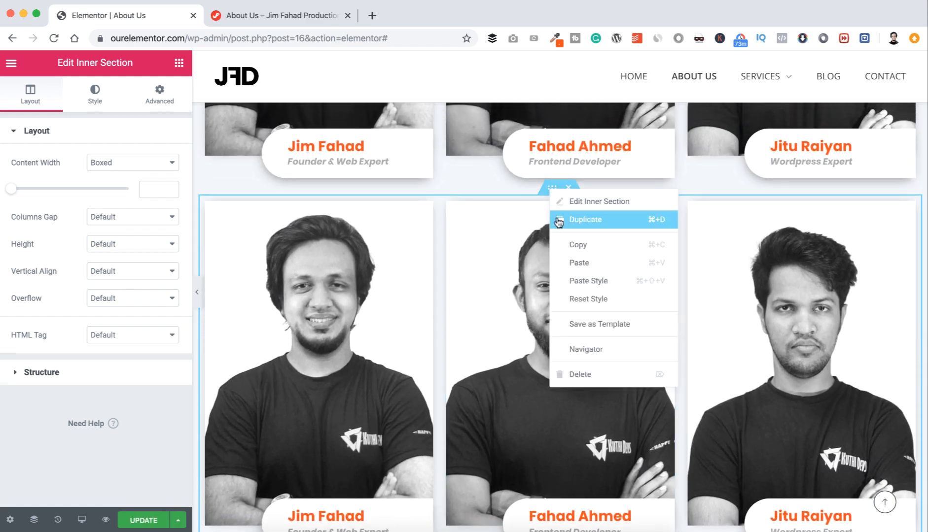
click(565, 220)
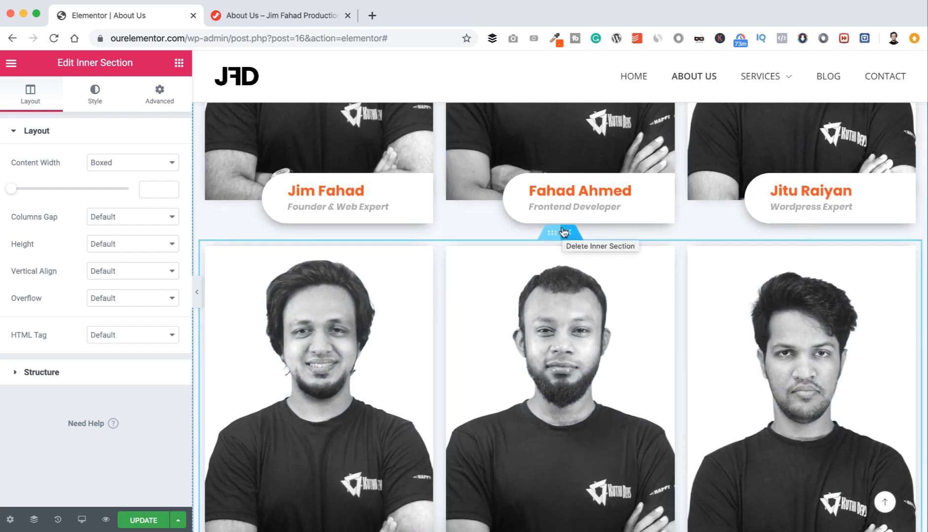
scroll(563, 233, up, 6)
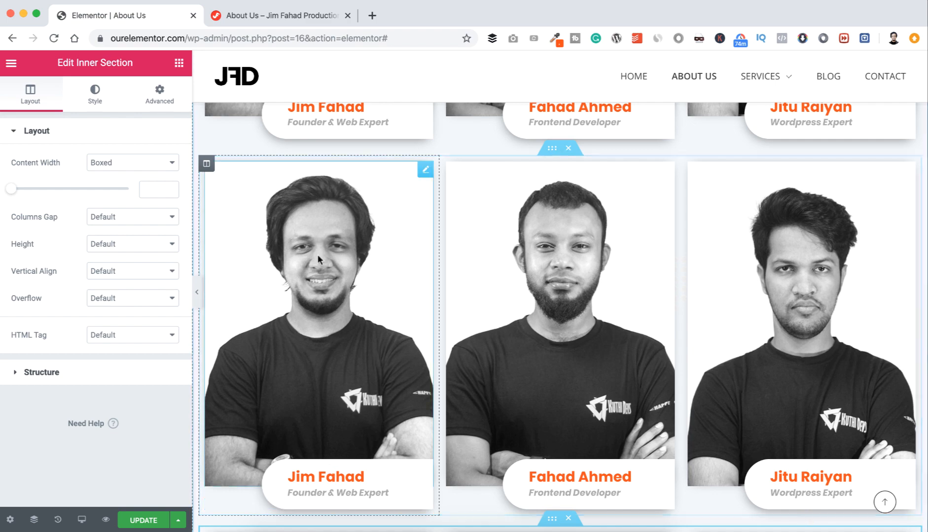
Step: Review the edited copied team rows and save the About Us page with UPDATE
scroll(317, 255, down, 4)
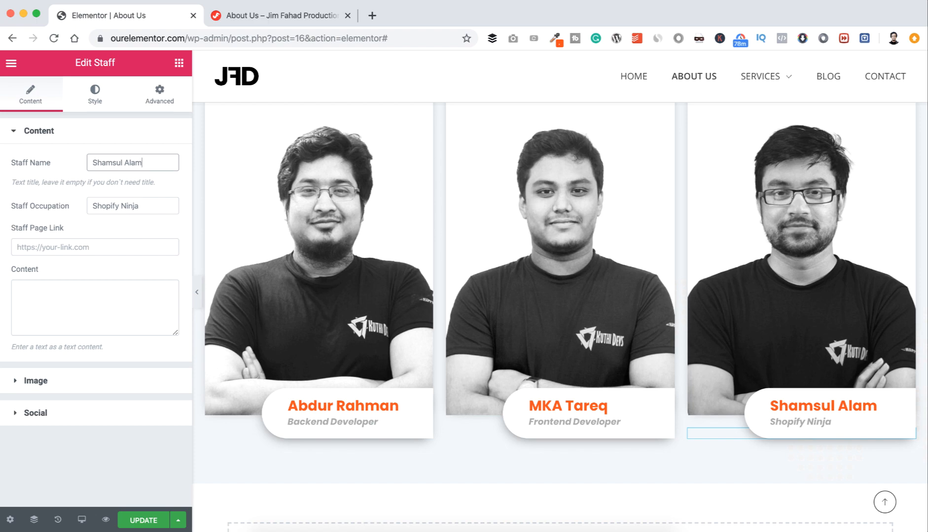
scroll(321, 287, up, 12)
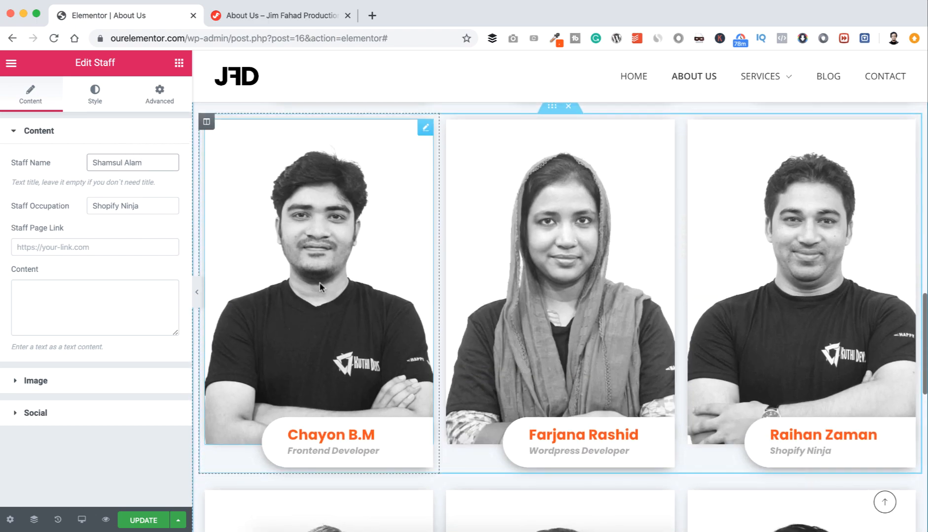
scroll(320, 284, up, 5)
scroll(319, 282, down, 12)
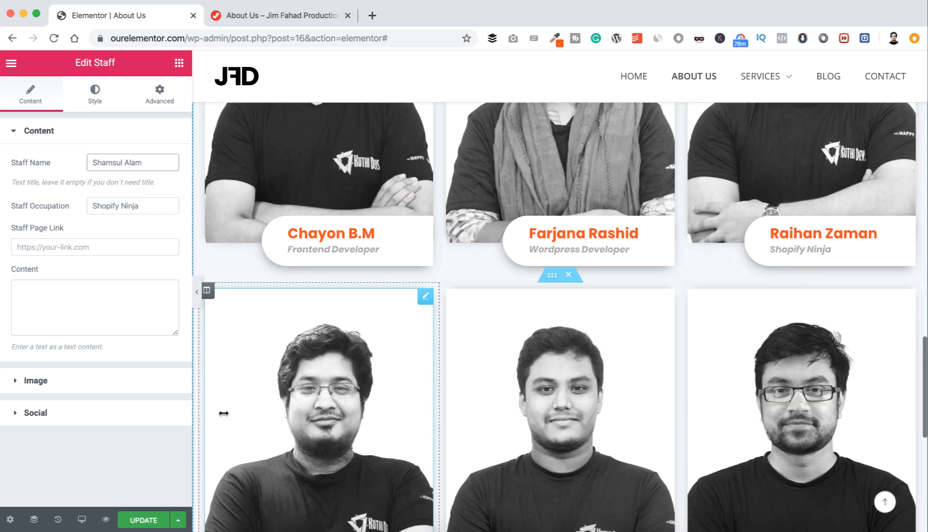
click(150, 521)
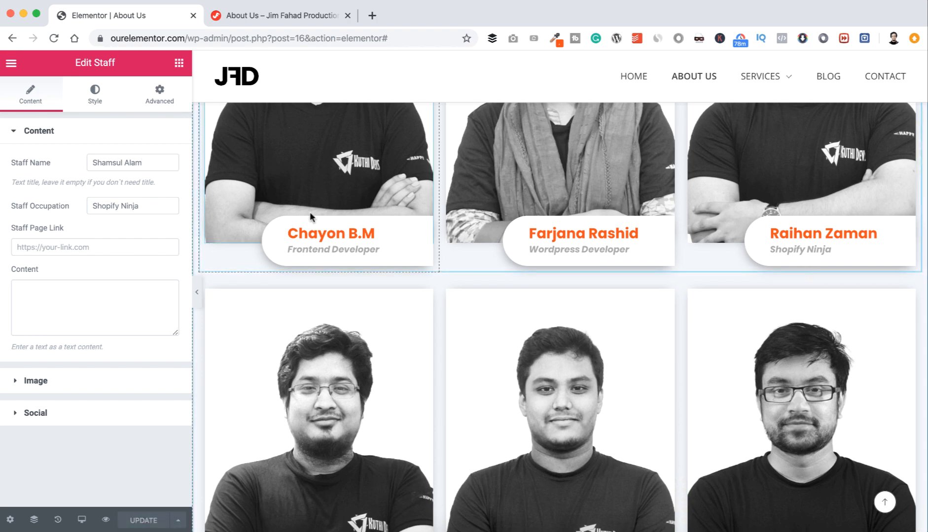
scroll(309, 211, up, 6)
Step: Reload the live About Us page and scroll through all three rows of staff cards
click(275, 15)
scroll(258, 228, up, 10)
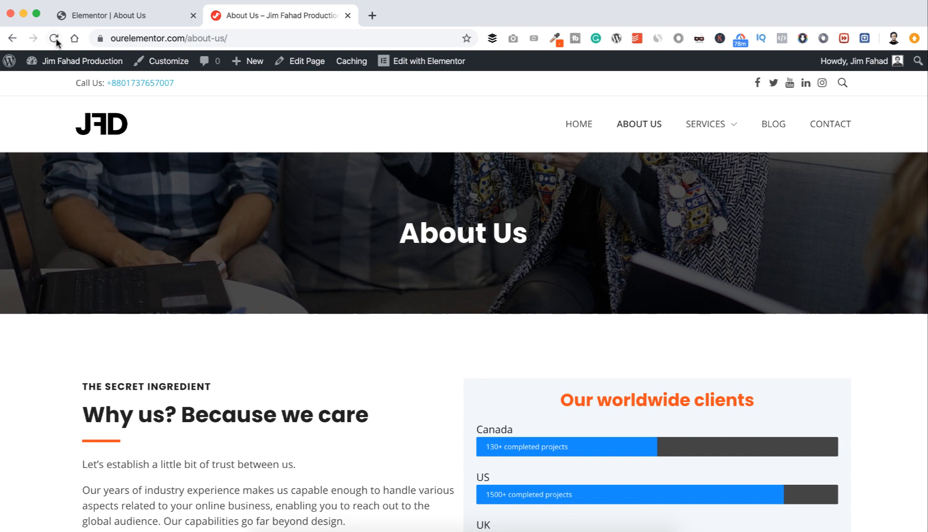
click(55, 38)
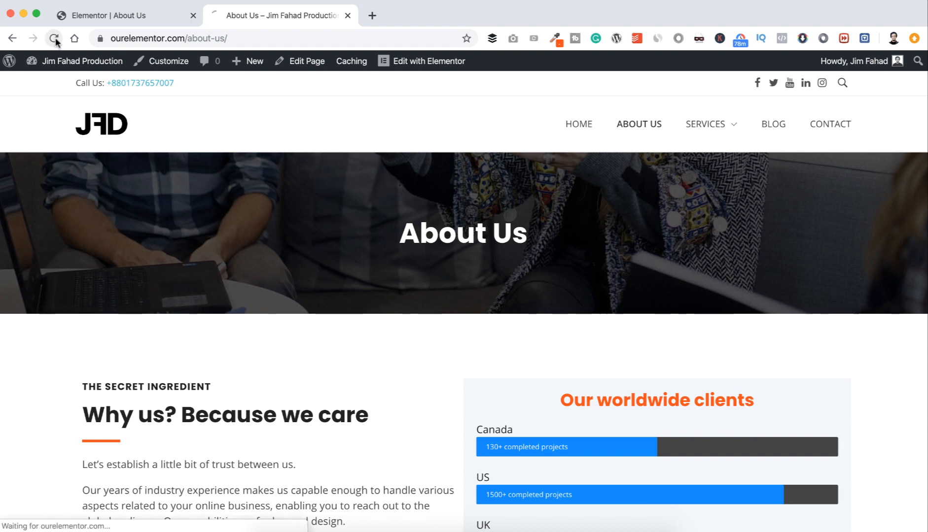
scroll(255, 217, down, 12)
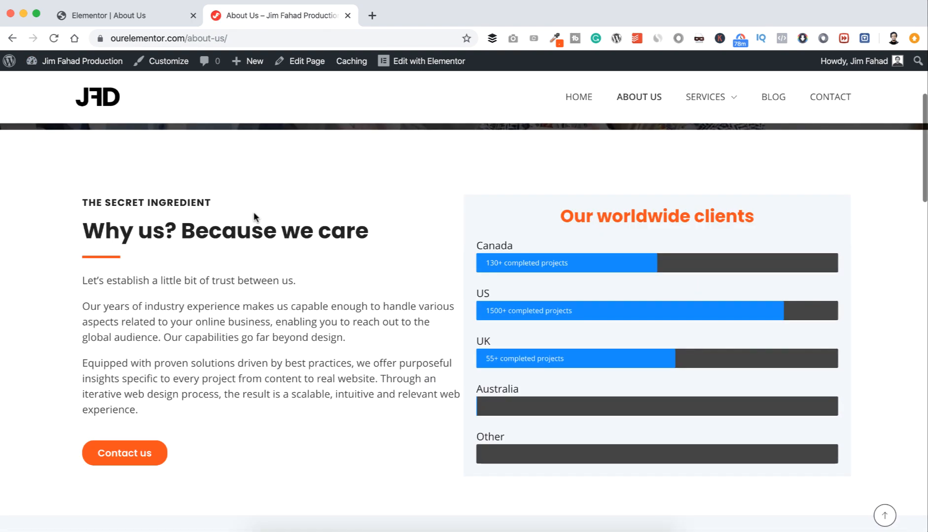
scroll(254, 216, down, 9)
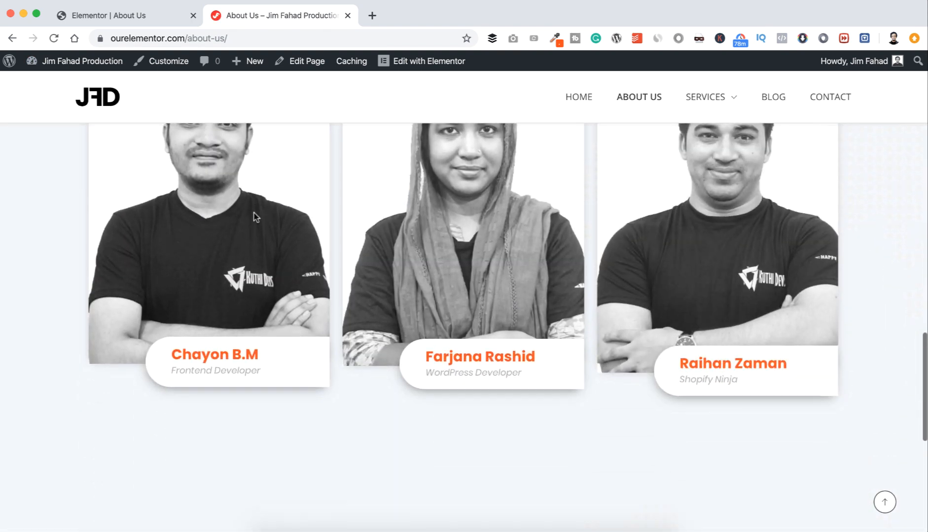
scroll(253, 217, down, 3)
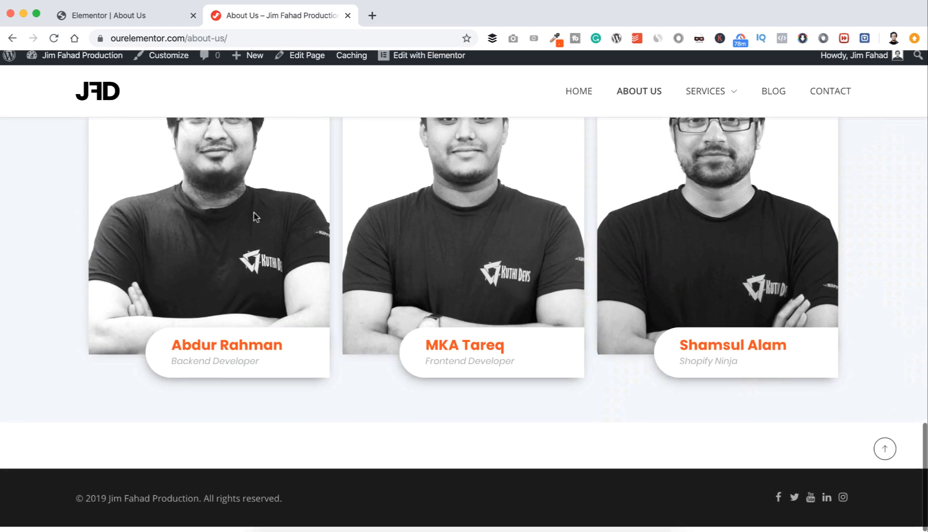
scroll(254, 217, up, 7)
scroll(254, 213, up, 15)
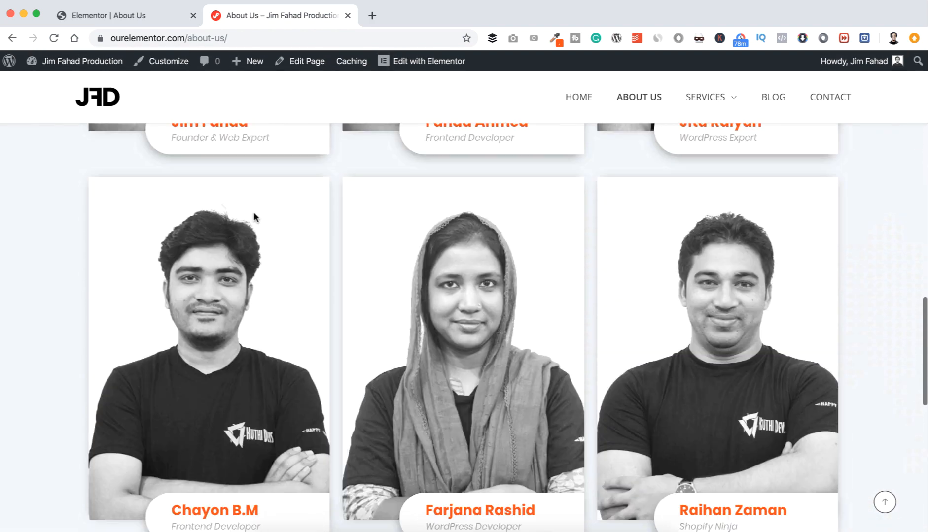
scroll(613, 218, down, 20)
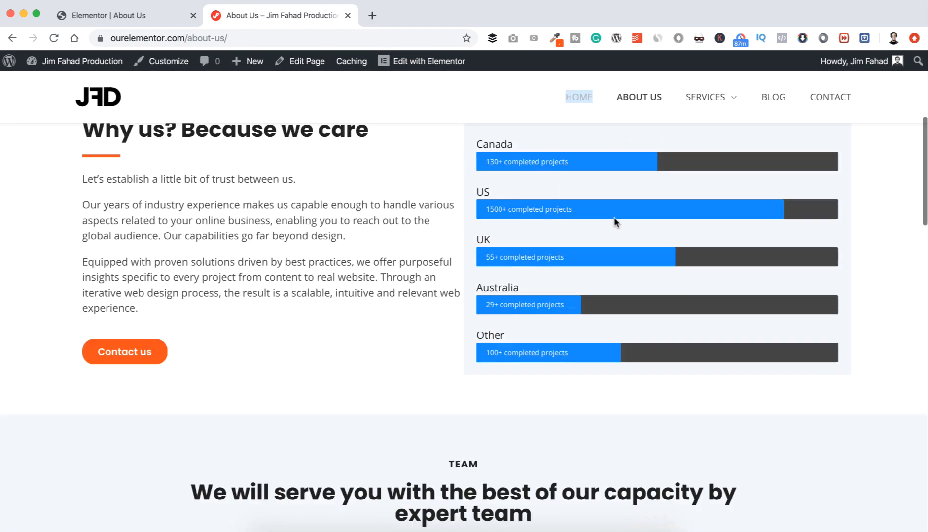
scroll(614, 219, up, 1)
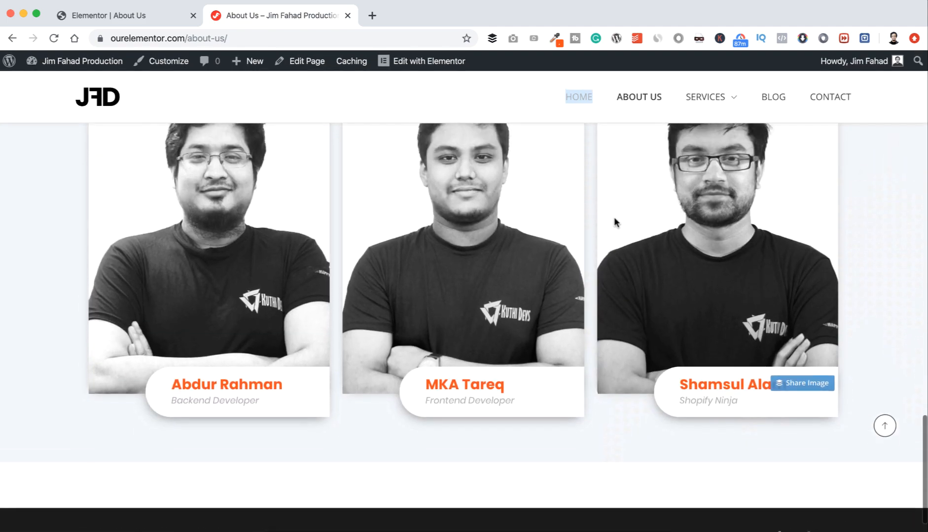
scroll(614, 218, down, 1)
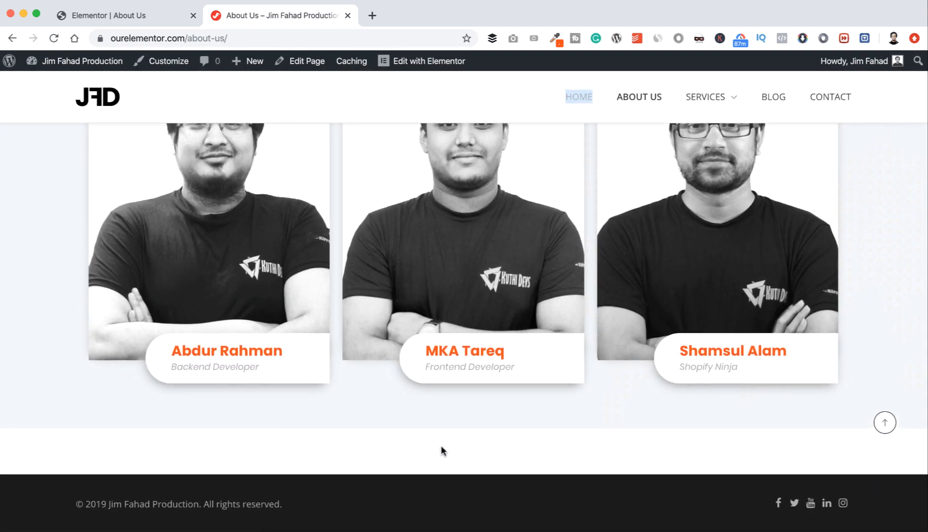
scroll(413, 290, up, 10)
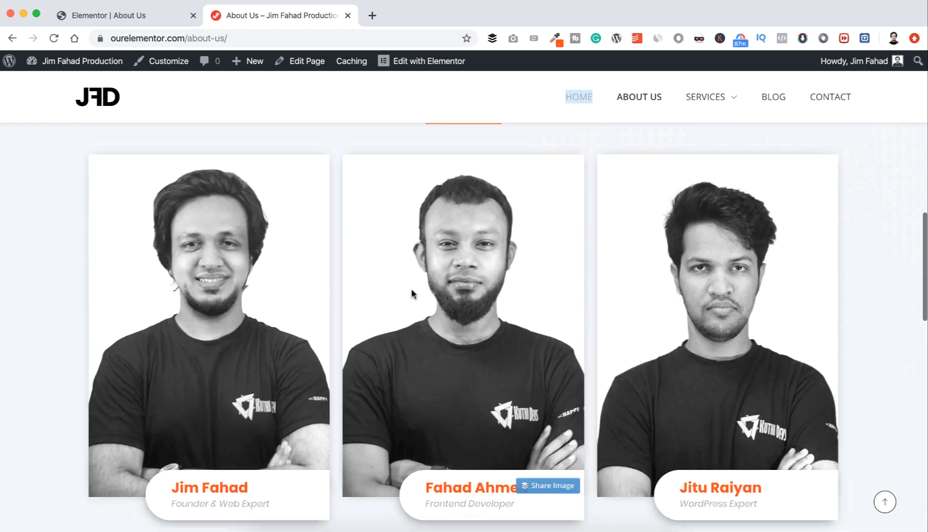
scroll(411, 292, up, 8)
right_click(573, 97)
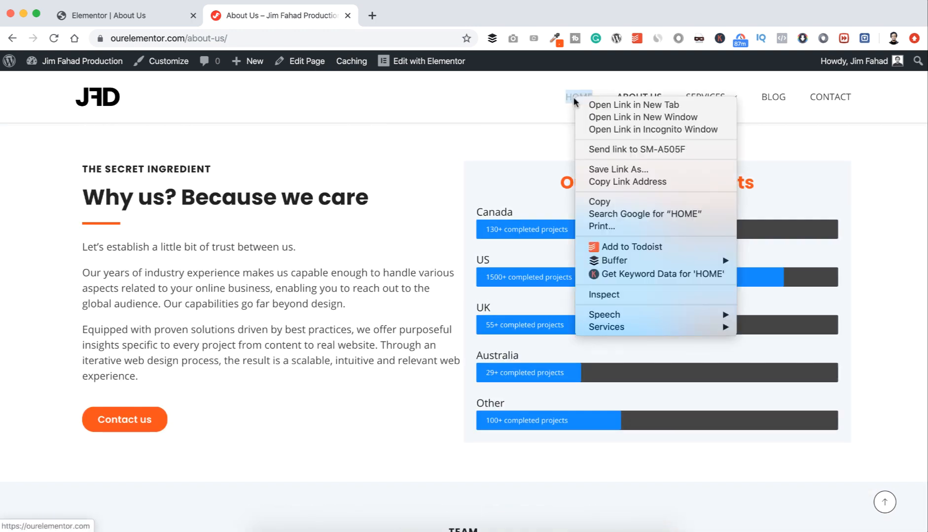
Step: Open the Home page in a new tab and compare its Companies section with About Us
click(590, 105)
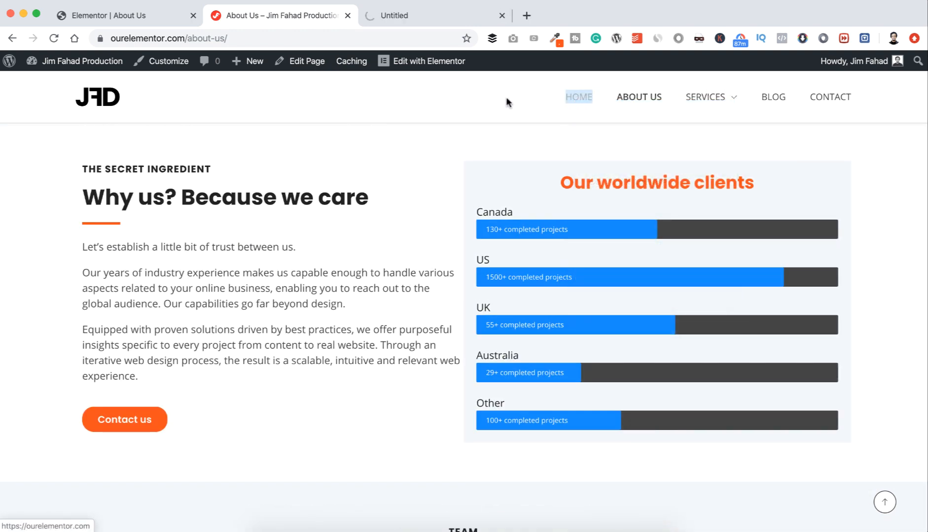
click(432, 18)
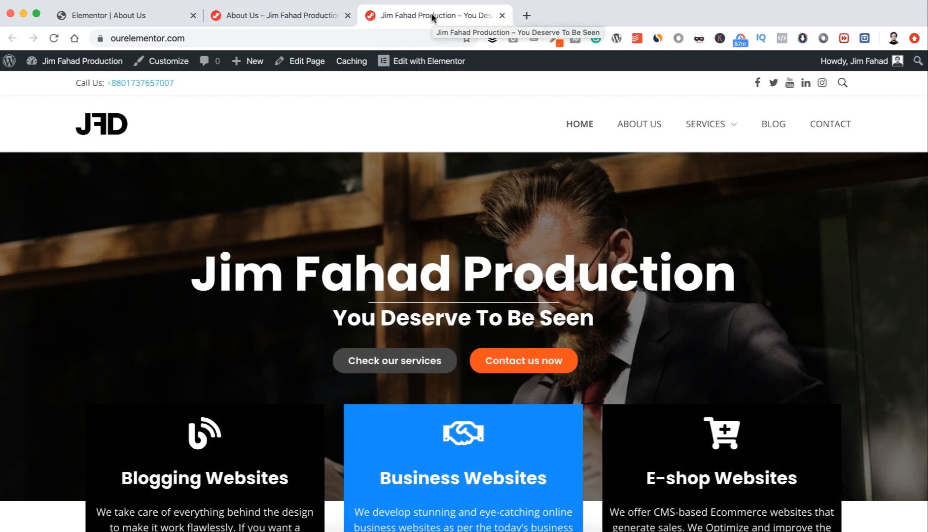
scroll(403, 258, down, 20)
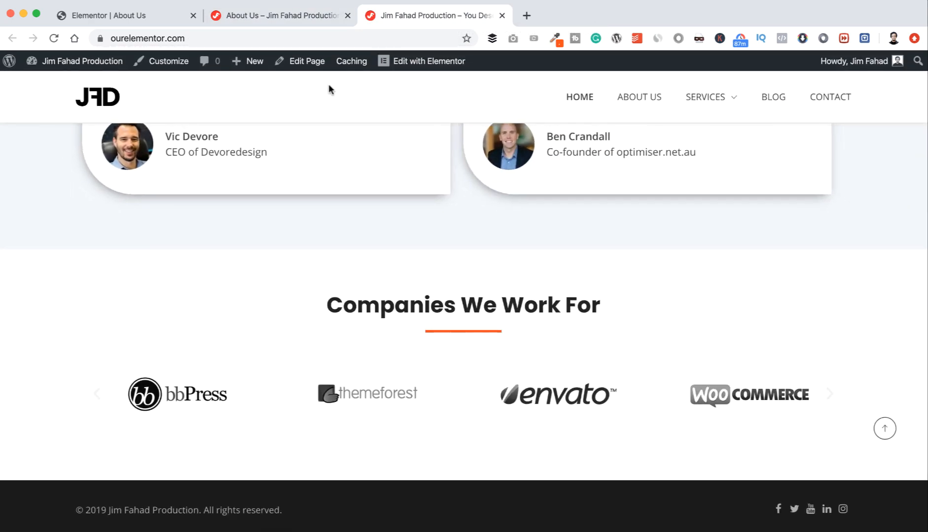
click(316, 24)
scroll(347, 286, down, 20)
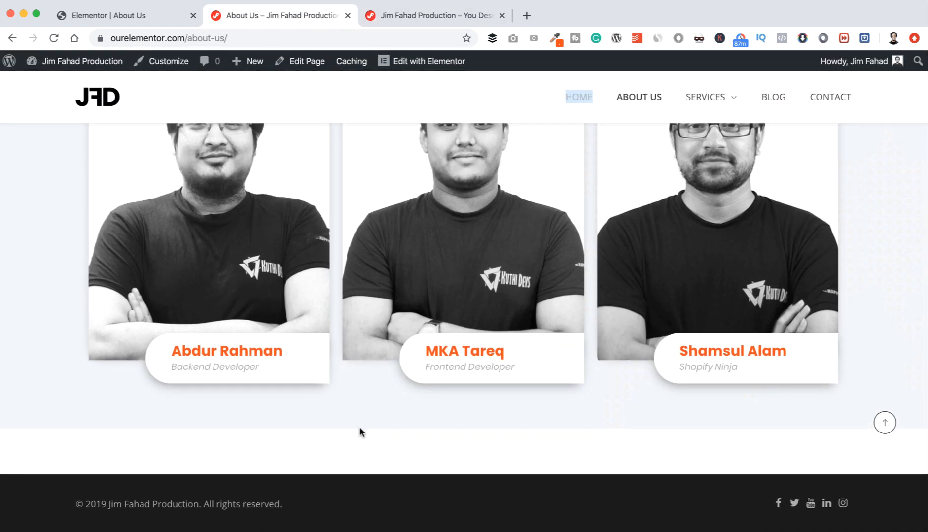
click(402, 15)
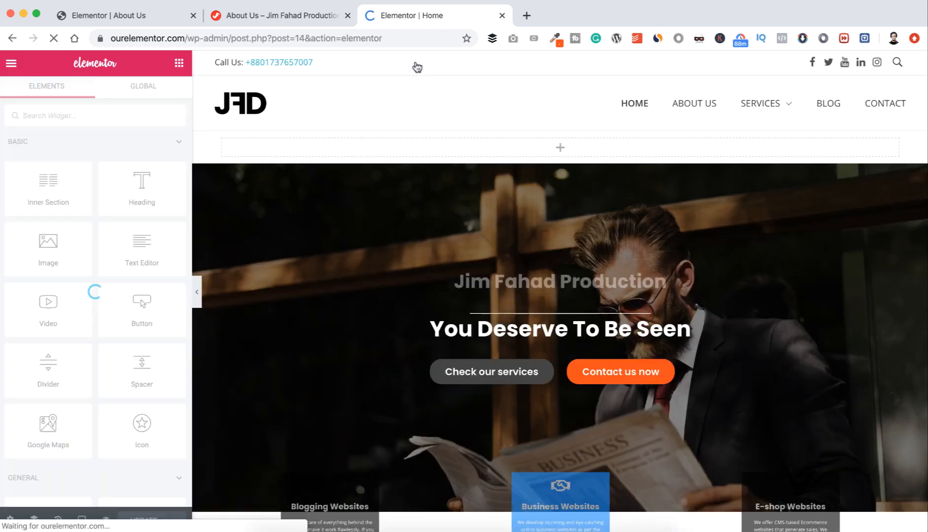
Step: Save the Home page's Companies We Work For section as a library template named 'Companies'
scroll(375, 251, down, 20)
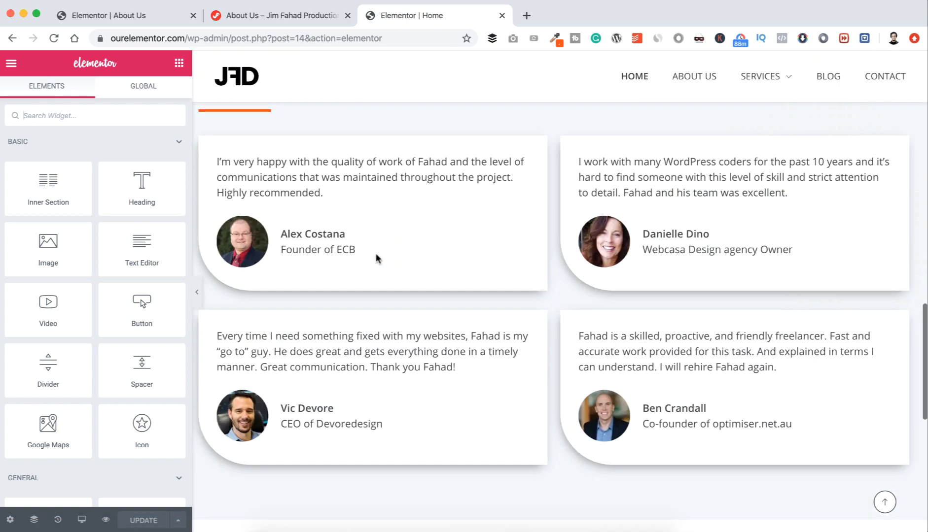
scroll(375, 257, down, 2)
scroll(376, 259, up, 3)
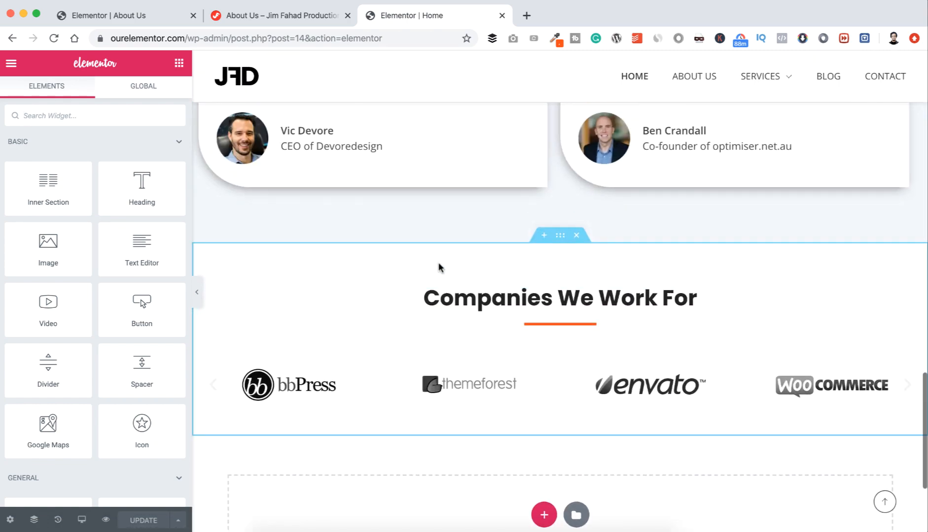
click(561, 236)
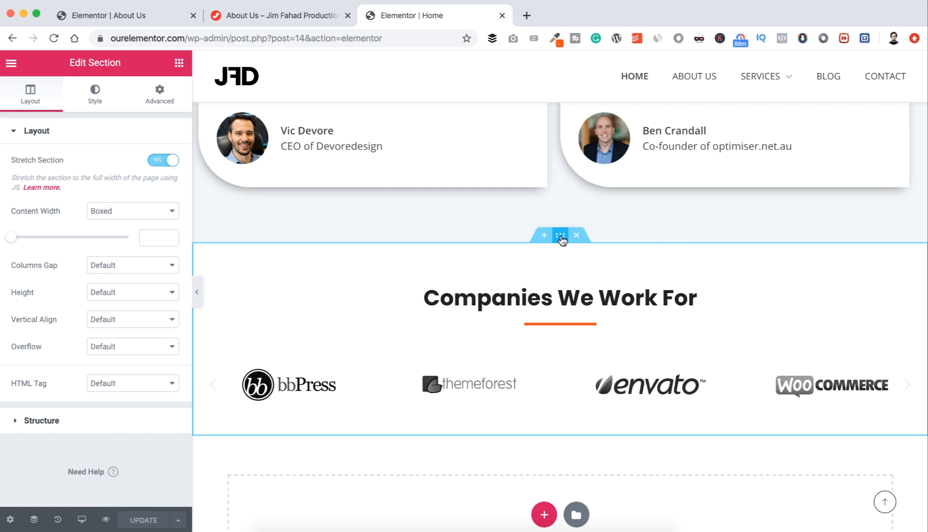
right_click(560, 236)
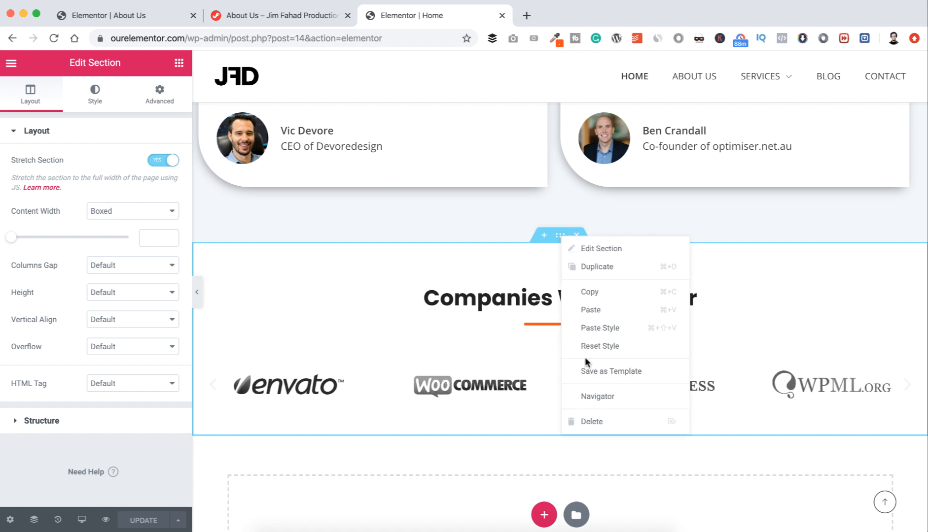
click(589, 371)
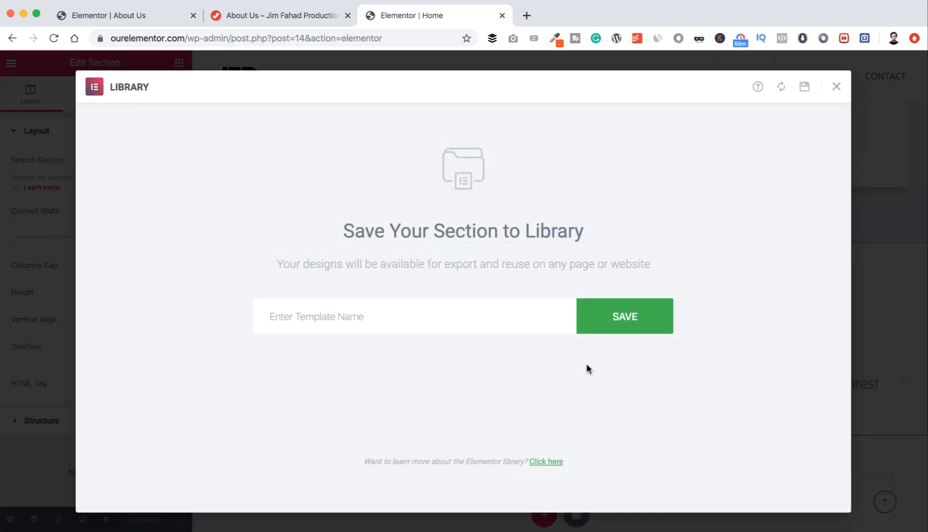
click(469, 318)
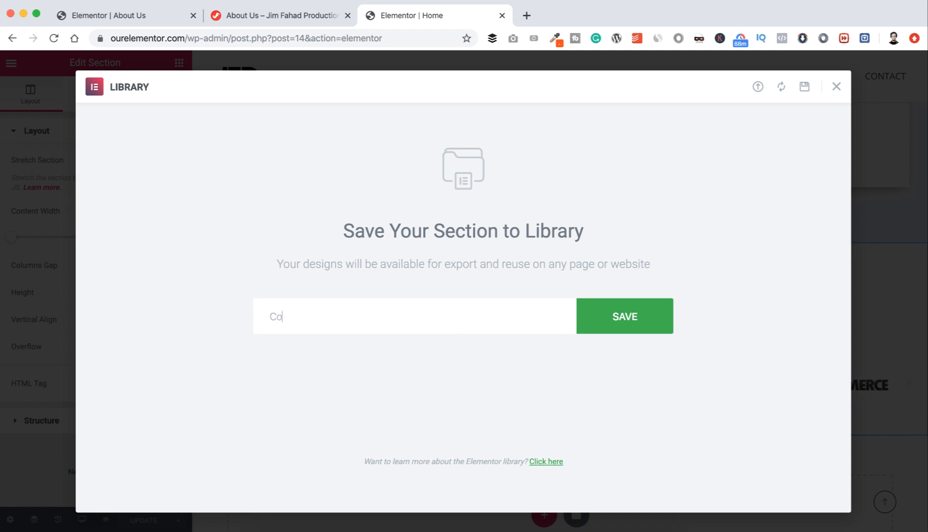
text(Compani)
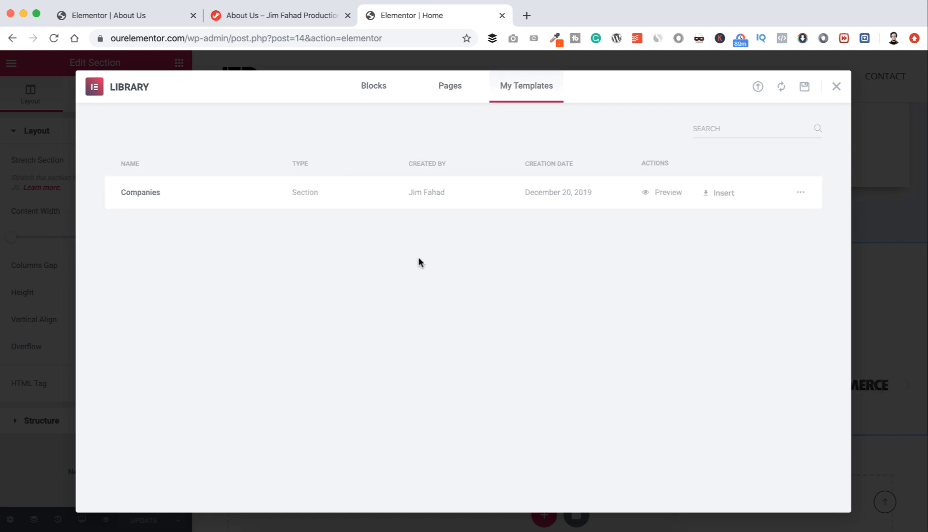
click(837, 88)
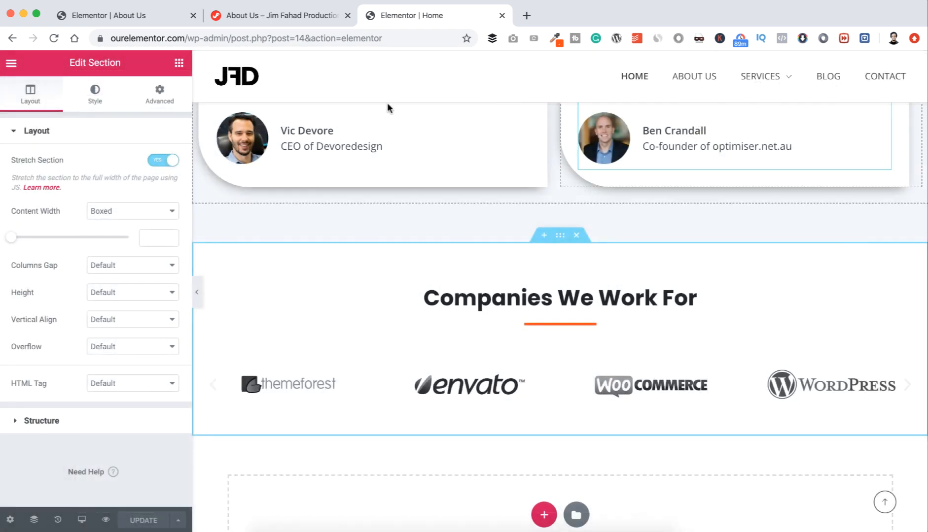
Step: Reload the About Us editor and scroll down to the empty section below the team cards
click(135, 19)
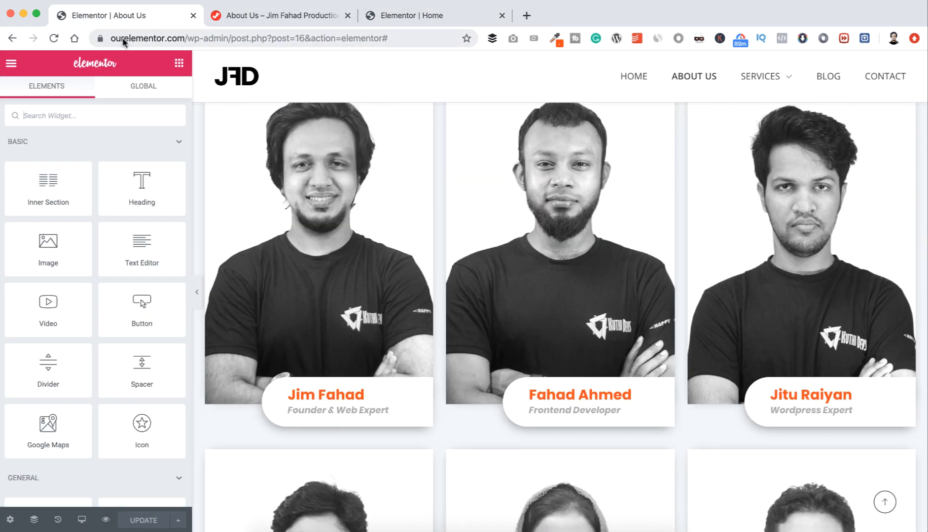
click(55, 38)
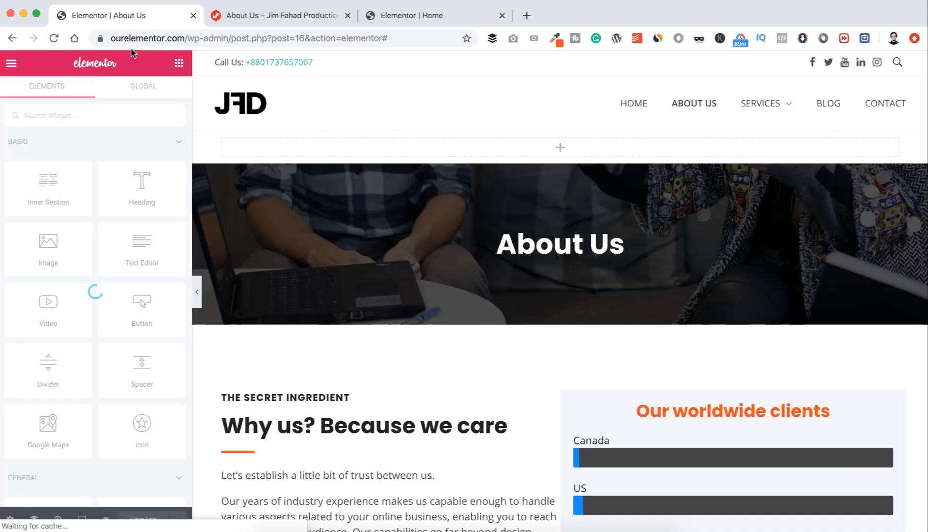
scroll(332, 205, down, 15)
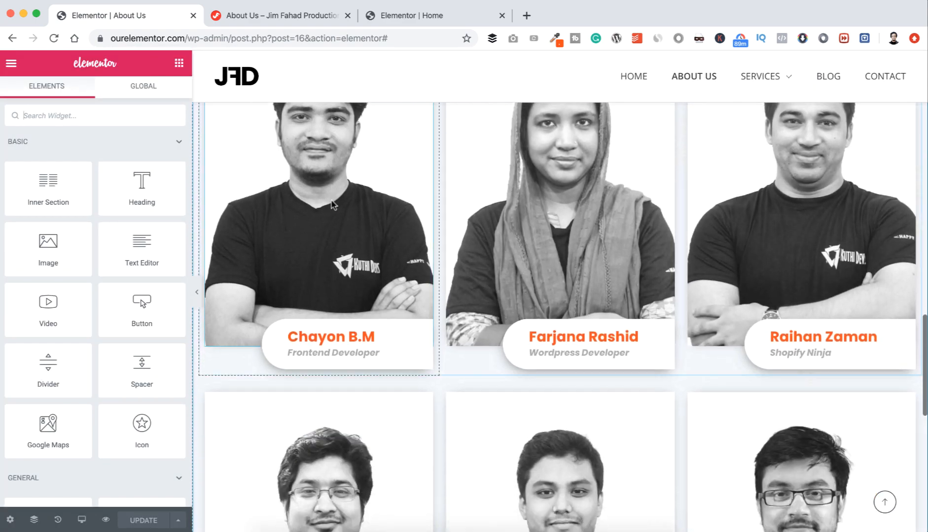
scroll(337, 208, down, 5)
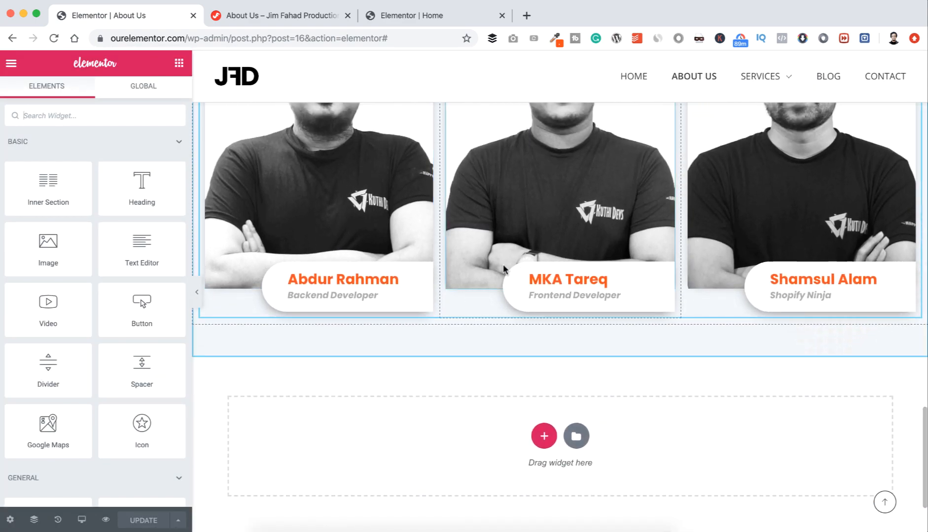
scroll(489, 315, down, 3)
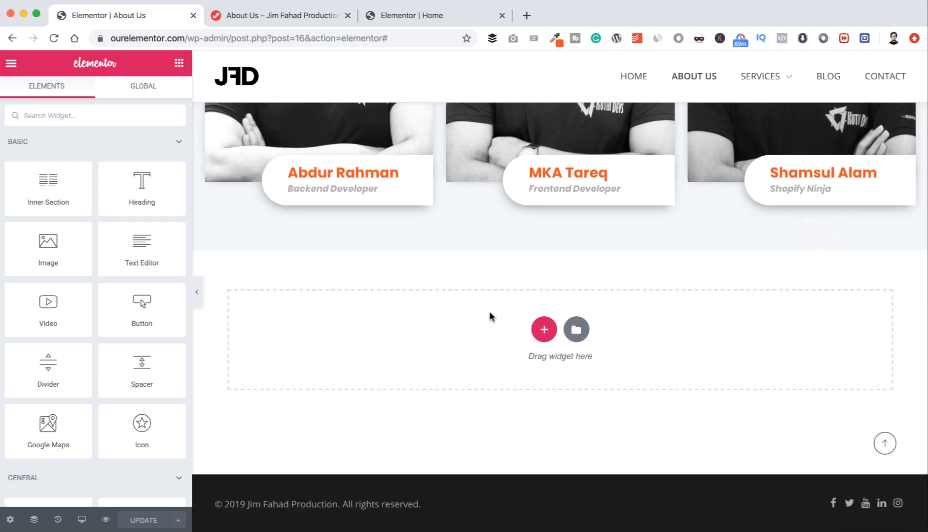
Step: Insert the saved Companies template from My Templates with its document settings, then update the page
click(578, 330)
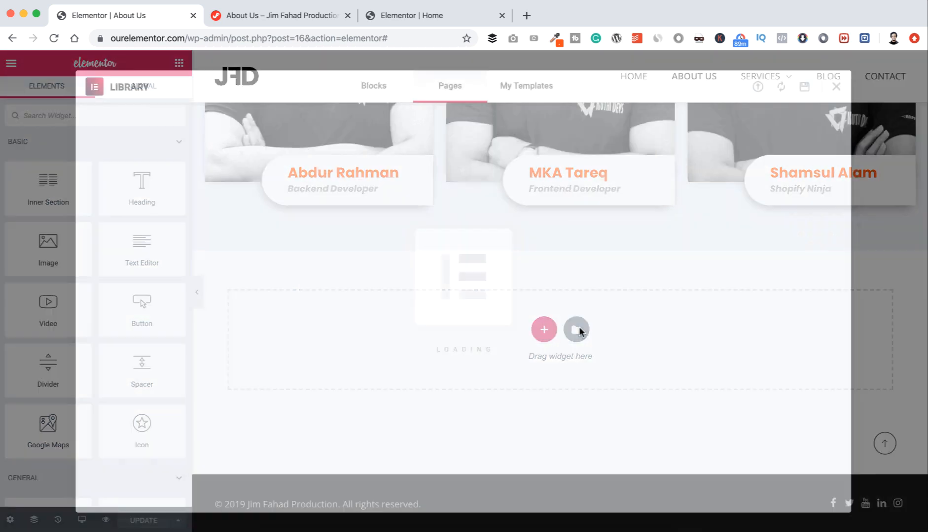
click(527, 88)
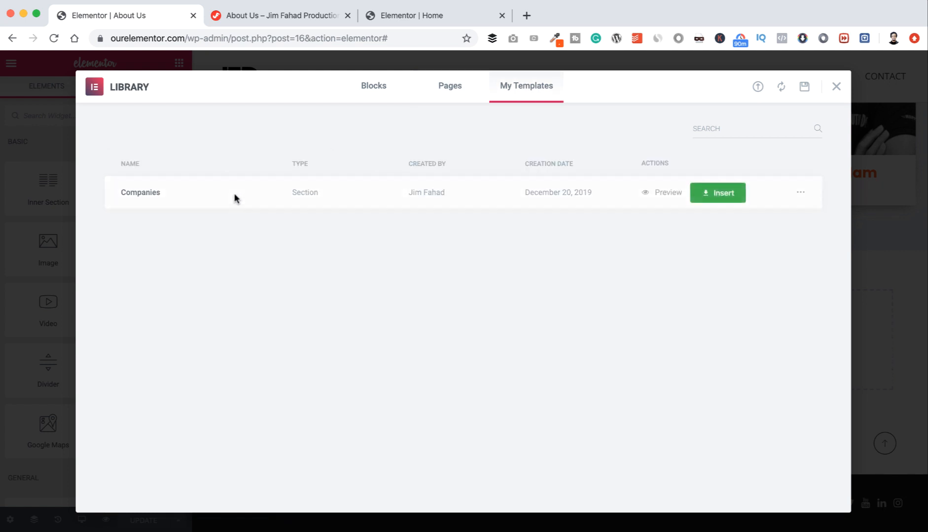
click(713, 193)
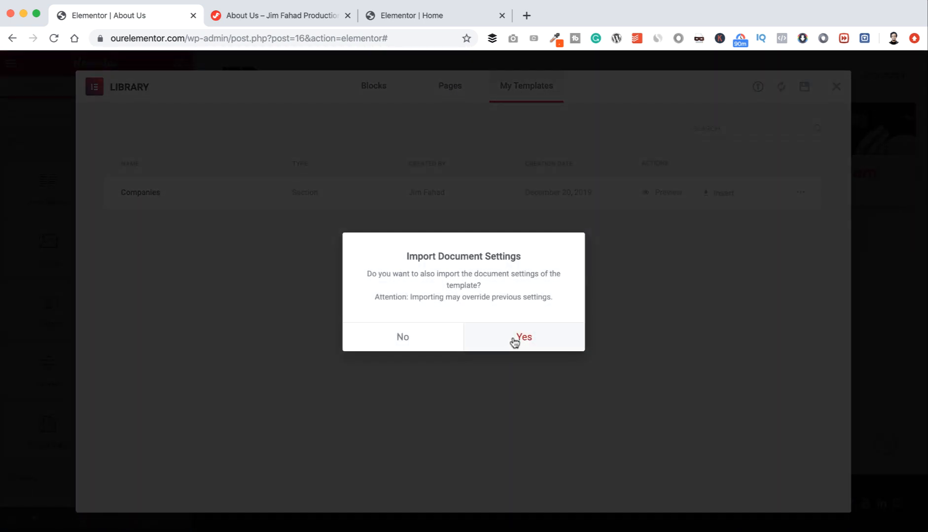
click(514, 339)
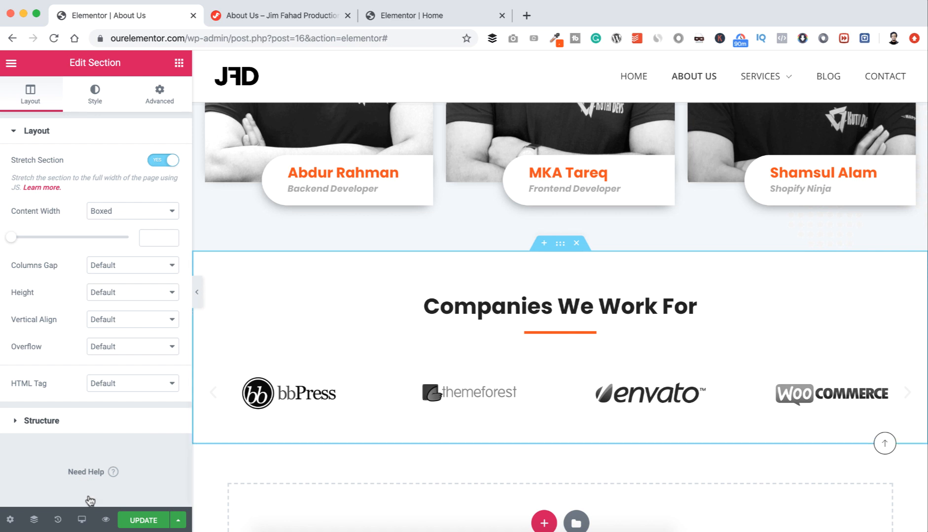
click(141, 521)
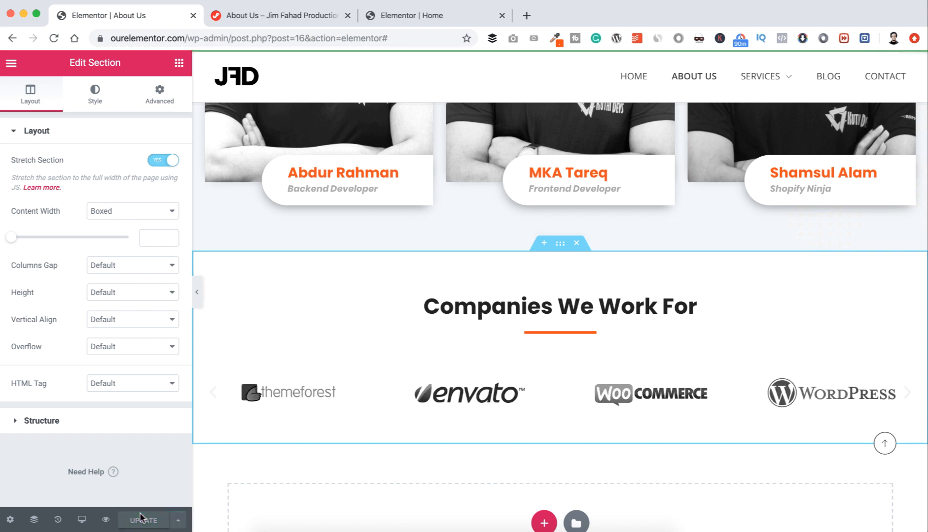
Step: Reload the live About Us page to check the logo carousel, then go to the admin Dashboard
click(292, 19)
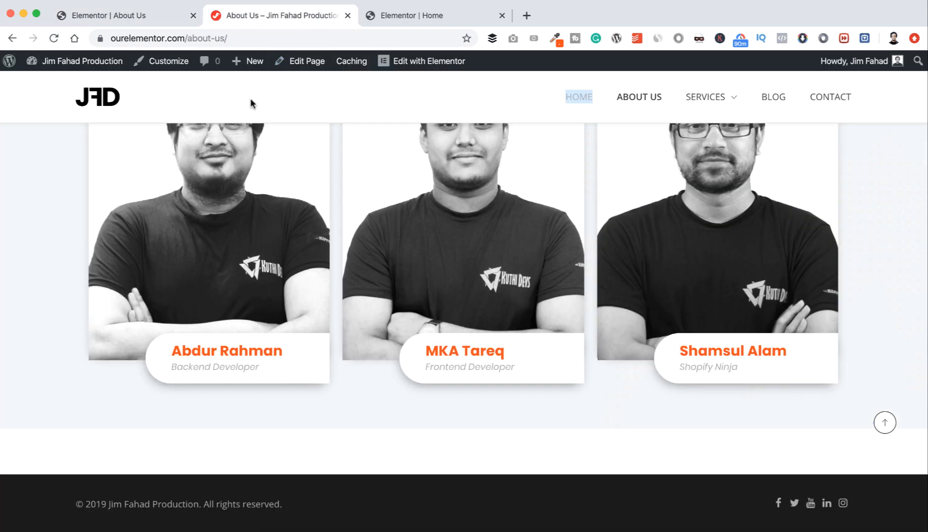
scroll(248, 102, up, 15)
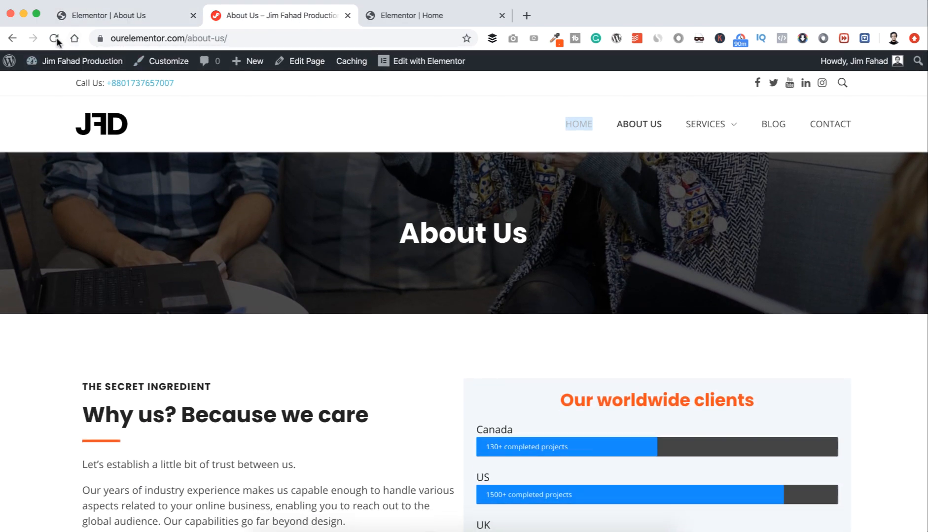
key(super+r)
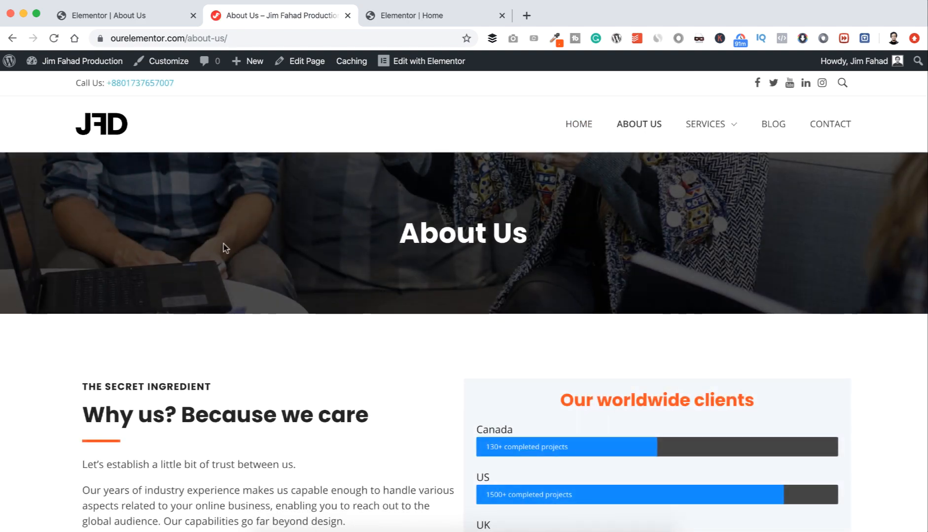
scroll(223, 246, down, 15)
scroll(225, 251, down, 5)
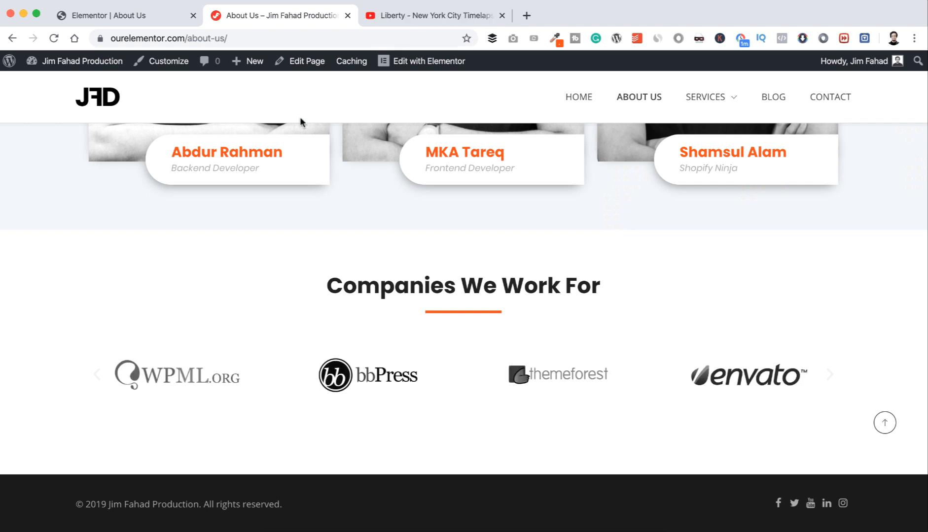
mouse_move(99, 72)
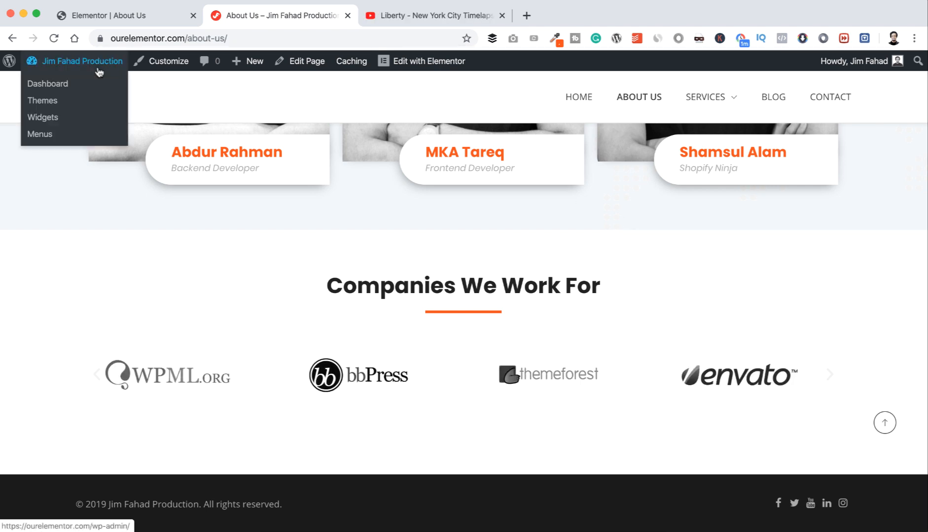
click(59, 85)
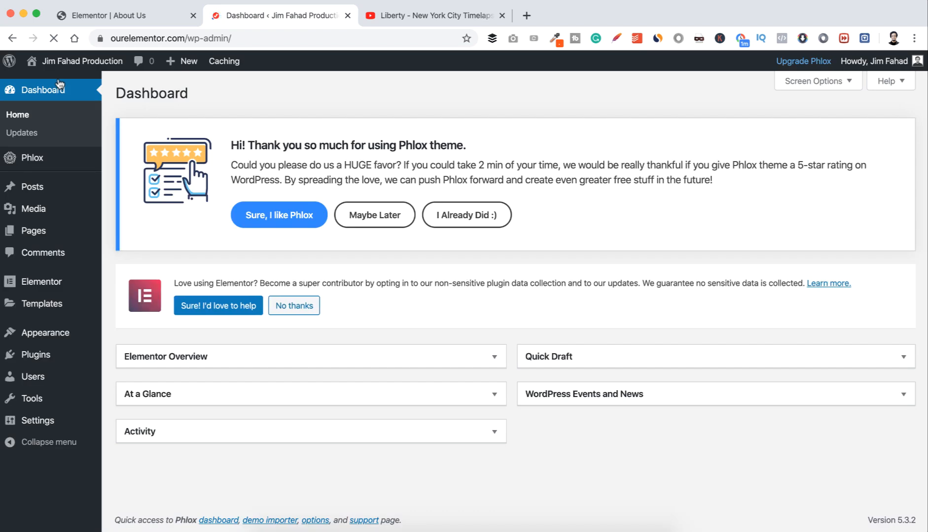
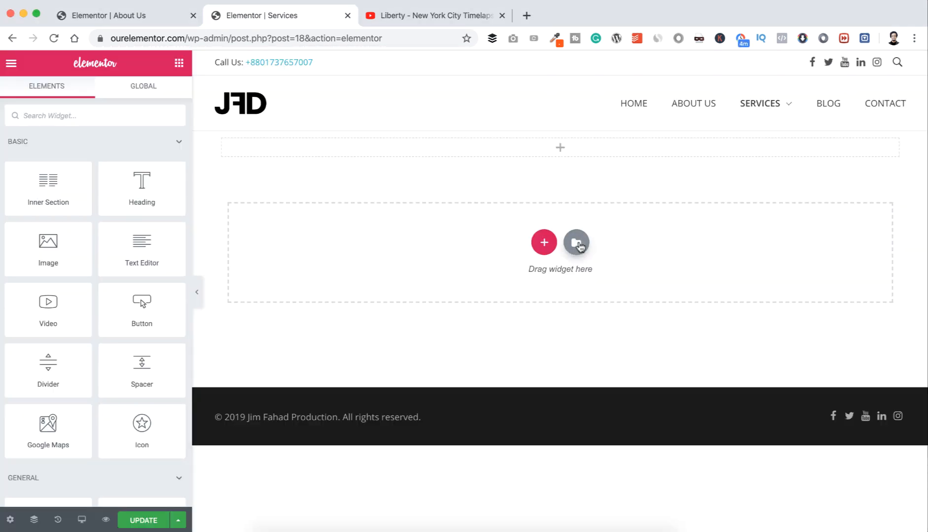
Step: Insert the saved Top Banner template from My Templates into the Services page
click(577, 243)
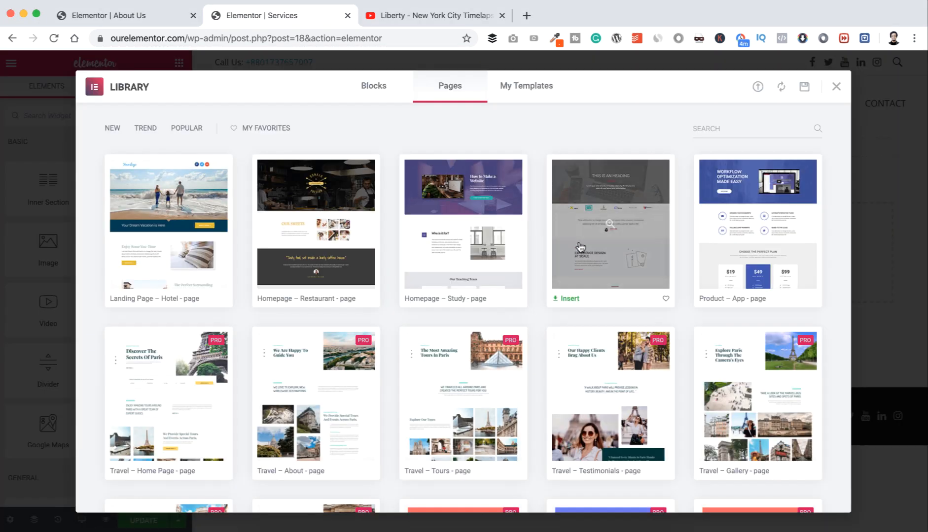
click(529, 93)
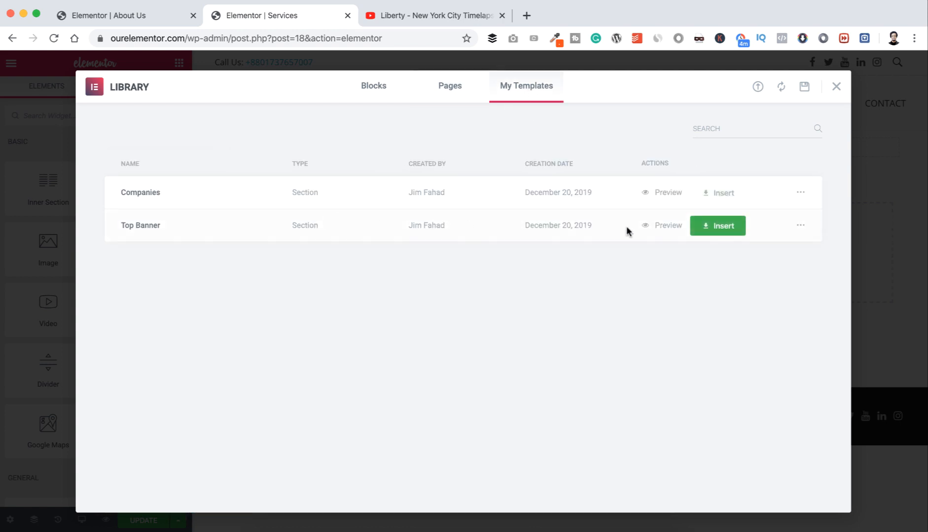
click(710, 226)
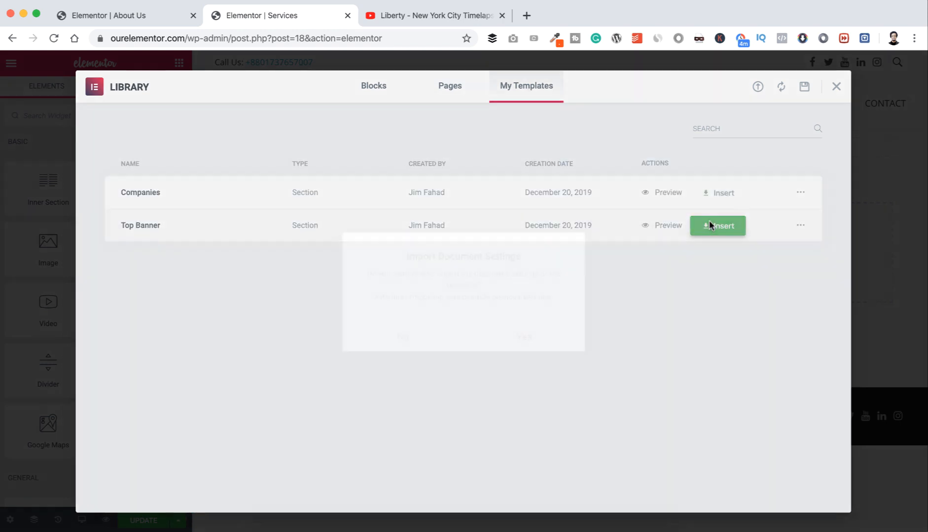
click(529, 337)
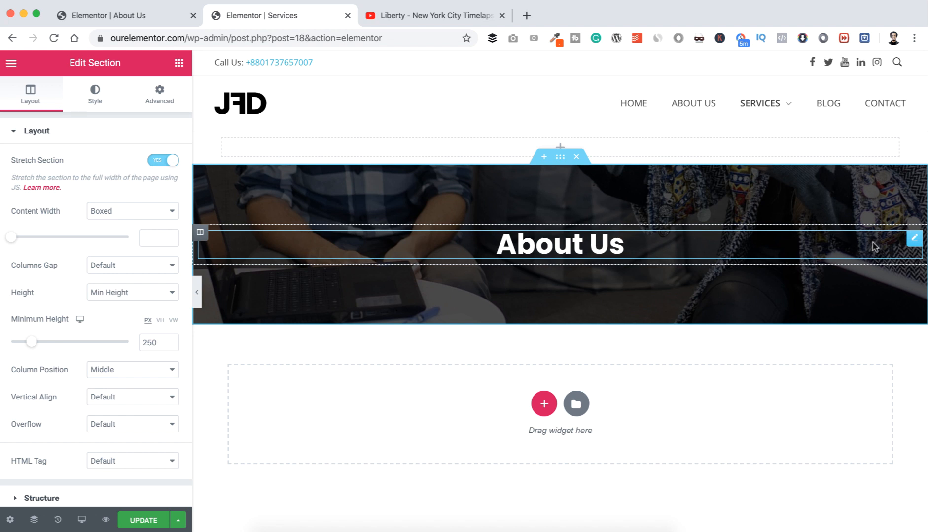
Step: Change the banner heading title to 'Services With A Smile'
click(914, 238)
click(65, 177)
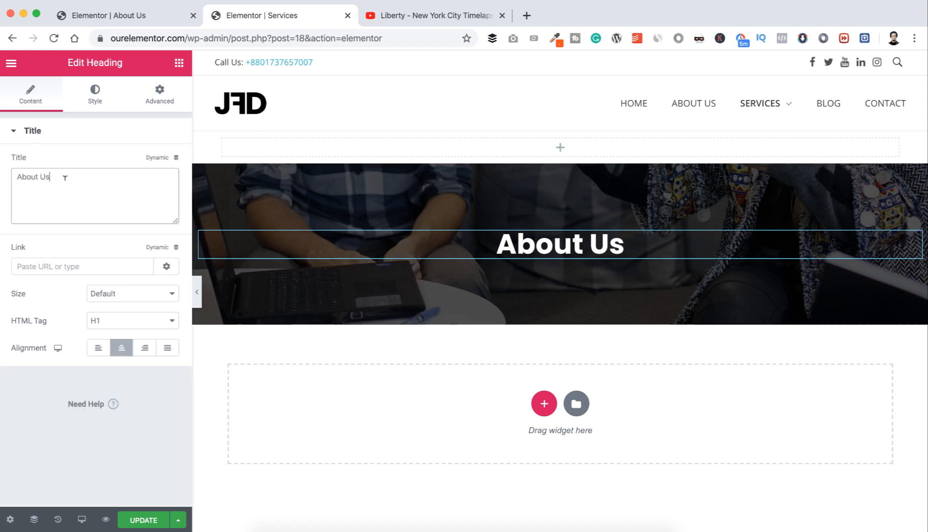
key(super+a)
text(Servic)
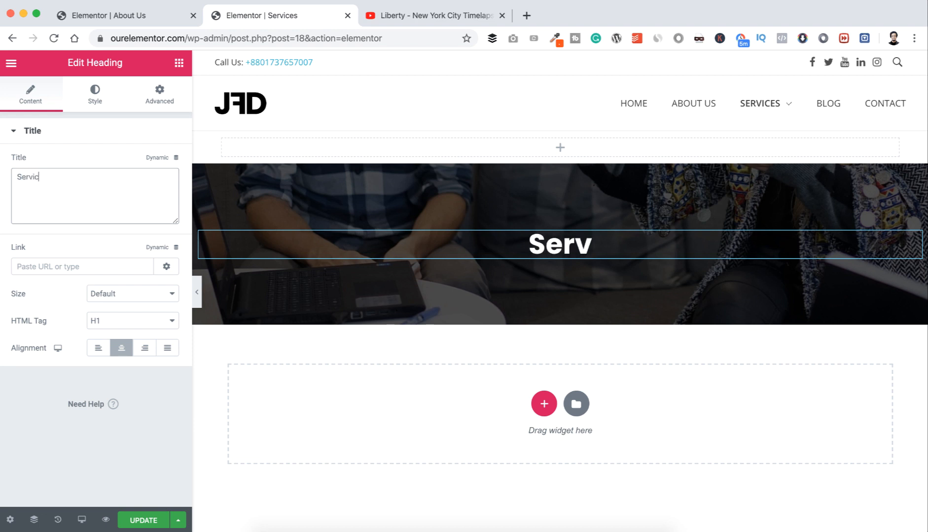
text(es With)
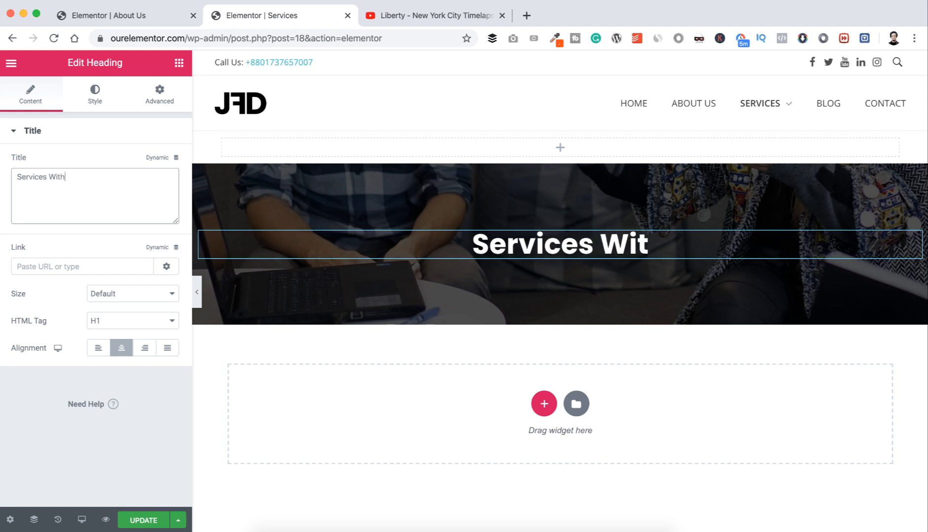
text( A Smile)
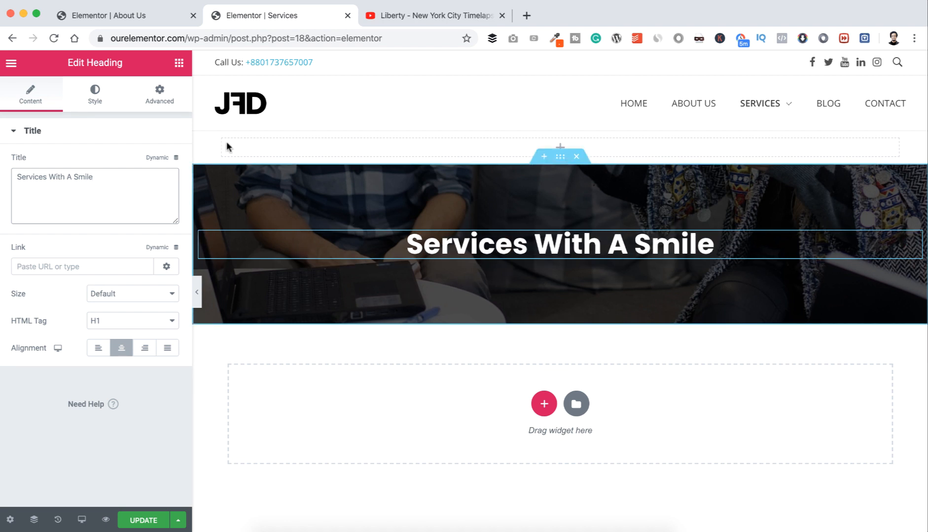
Step: Add a two-column inner section under the heading with a 'Blog Websites' button in its left column
click(179, 69)
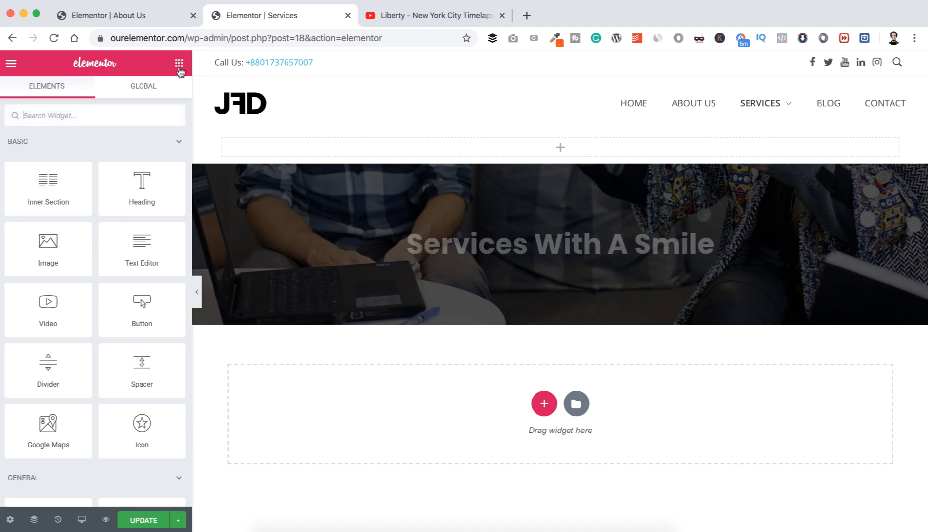
drag(47, 183, 526, 256)
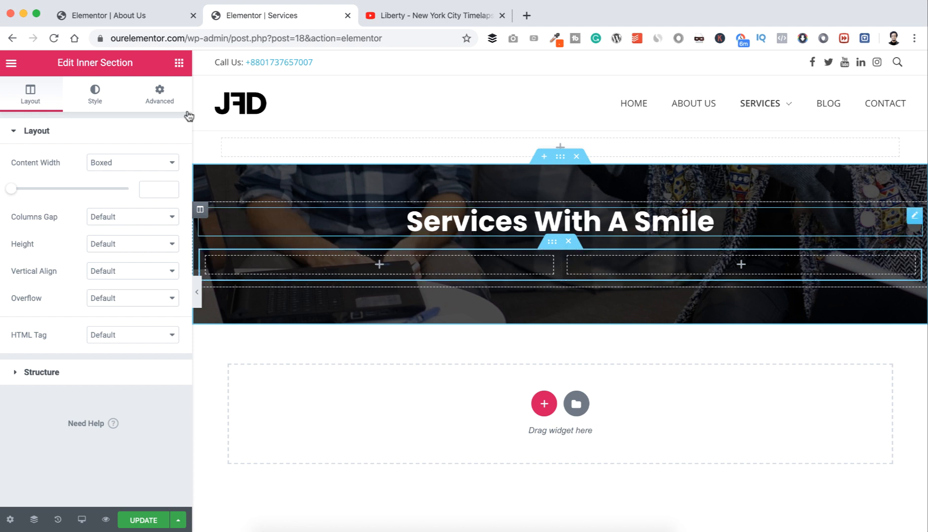
click(179, 61)
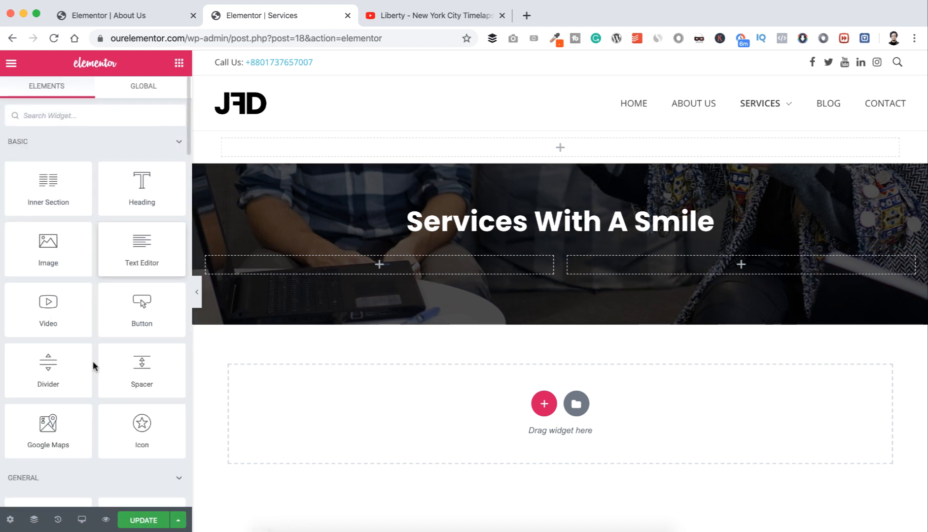
drag(143, 318, 379, 265)
click(133, 202)
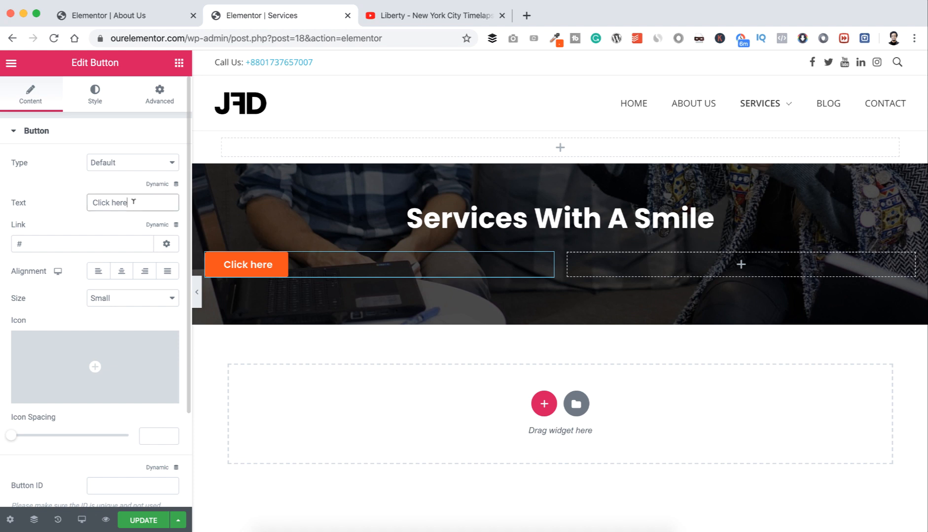
key(super+a)
text(Blo)
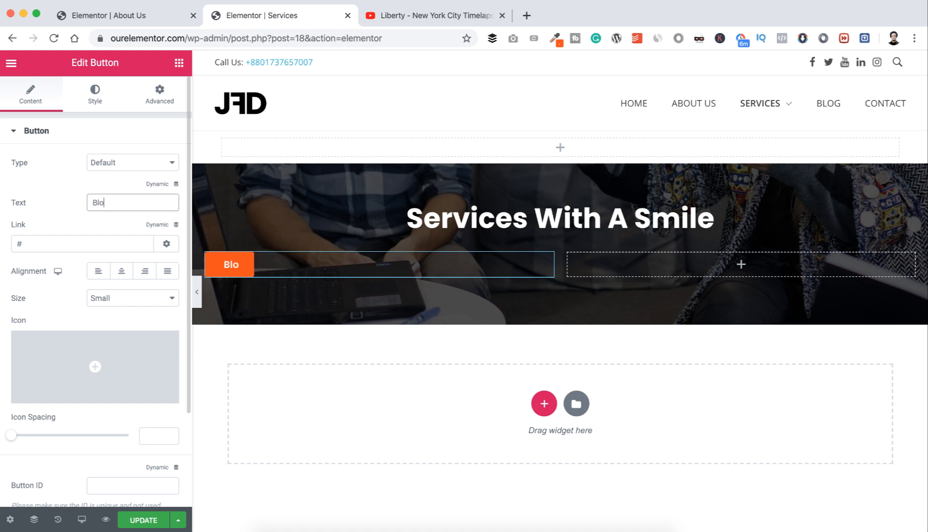
text(g Websites)
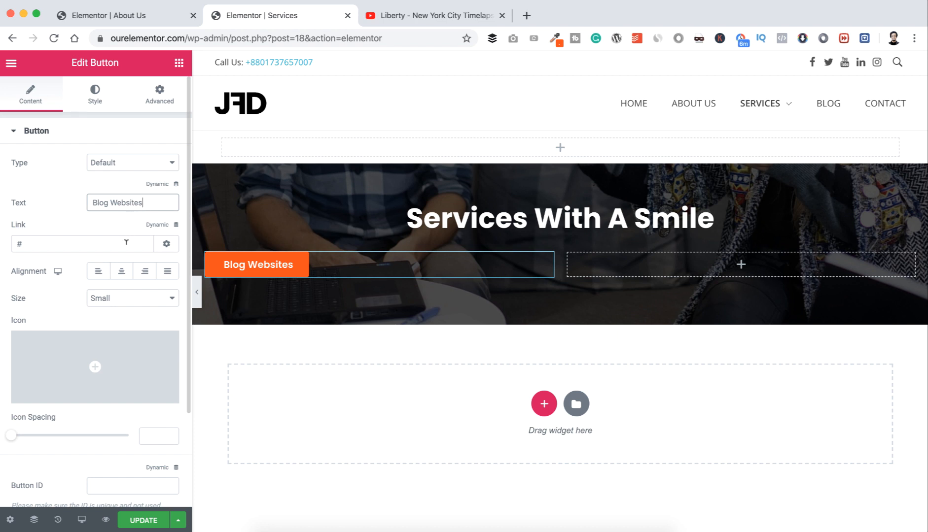
Step: Right-align the Blog Websites button and give it an 18 px border radius
click(142, 272)
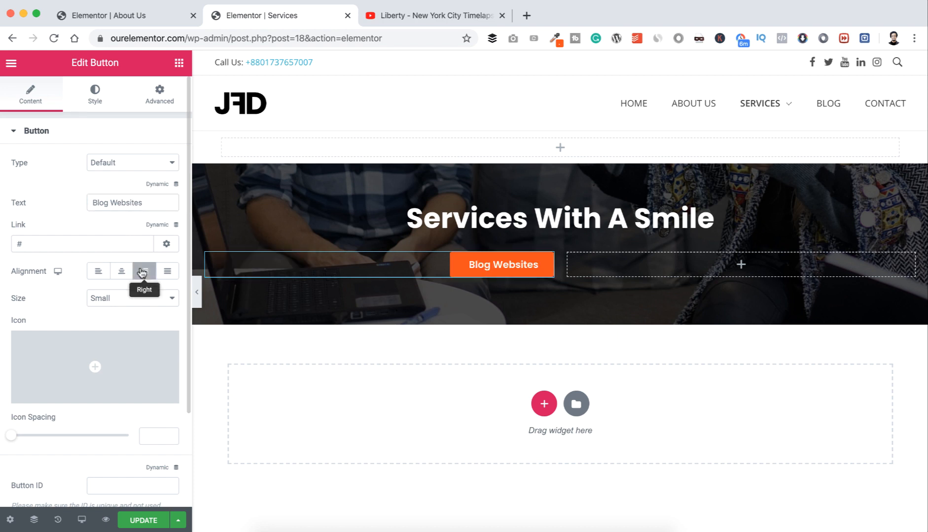
click(97, 93)
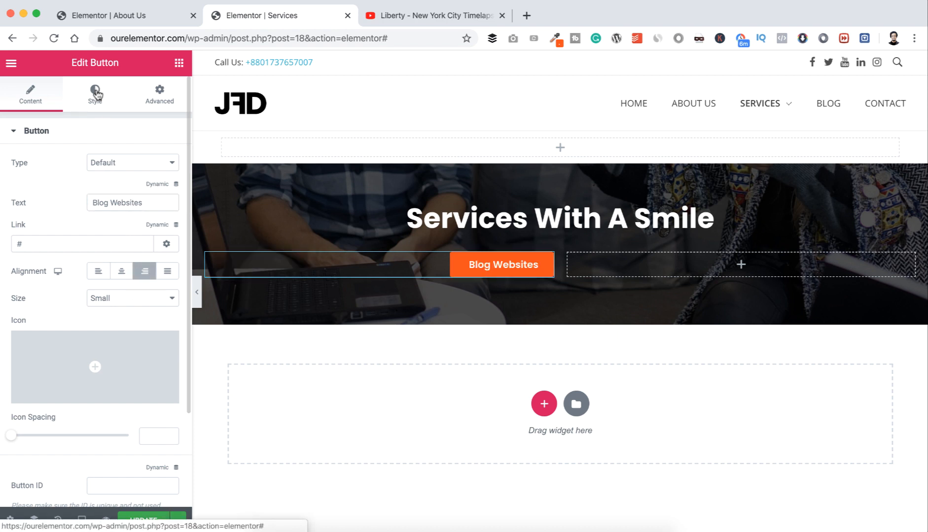
click(29, 347)
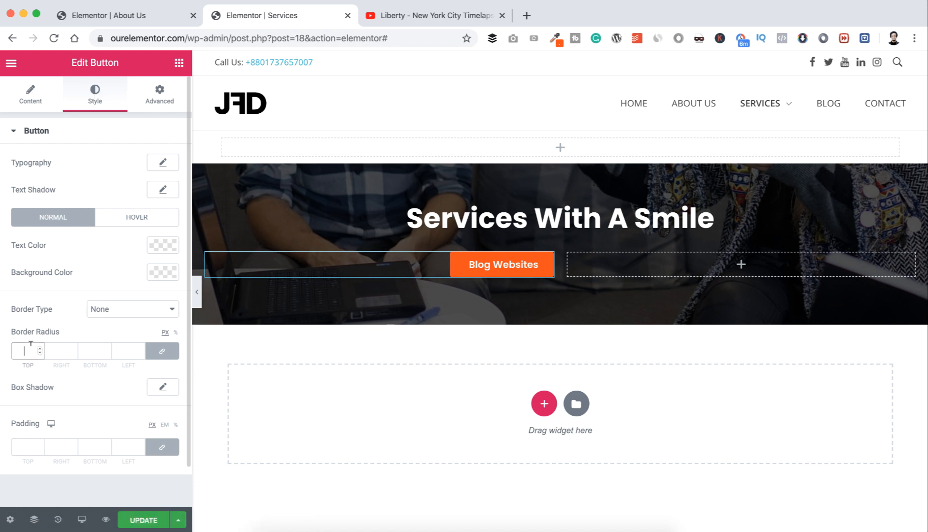
text(18)
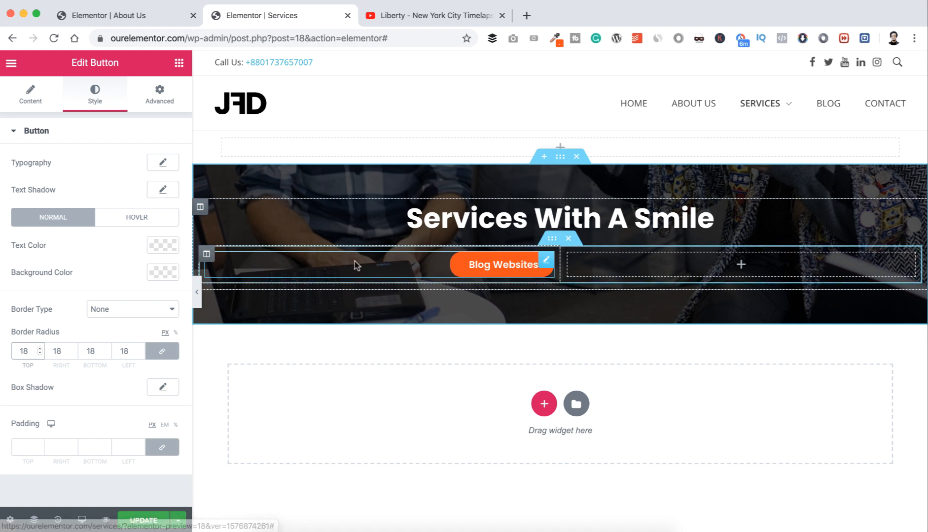
Step: Duplicate the Blog Websites button column twice to make three button columns
right_click(207, 256)
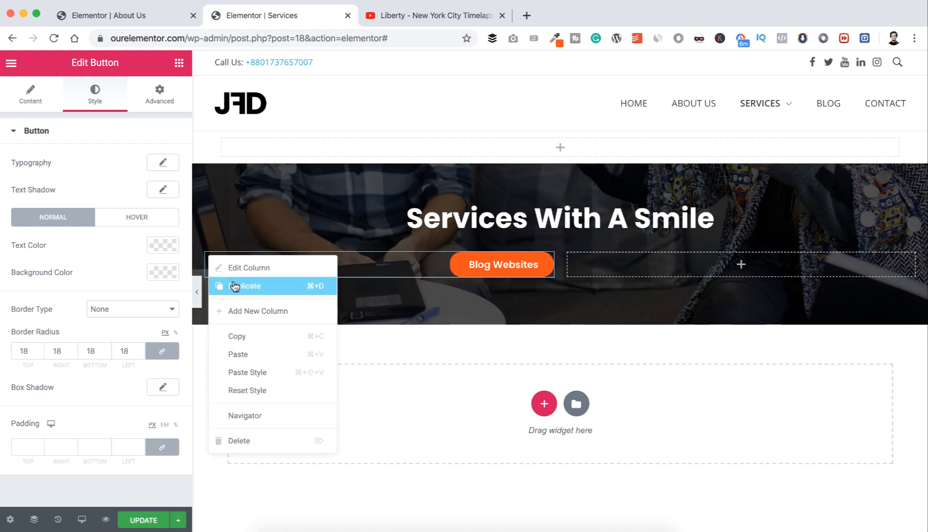
click(235, 286)
right_click(207, 256)
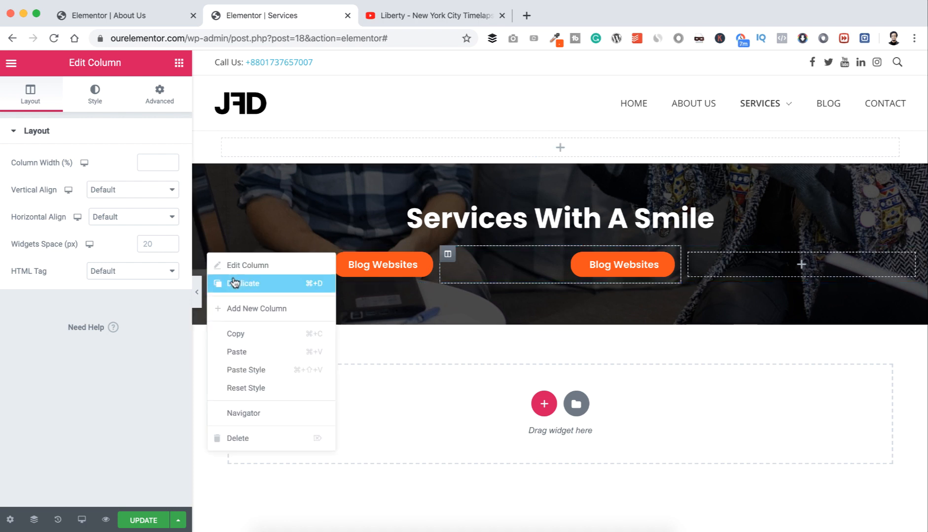
click(234, 282)
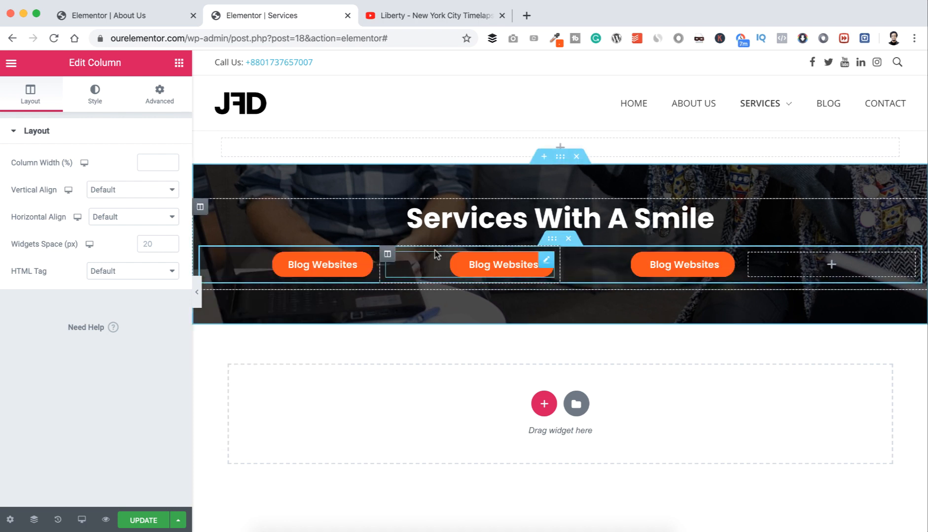
Step: Relabel the copies 'Business Websites' and 'Ecommerce Websites' and delete the empty fourth column
click(545, 260)
triple_click(146, 203)
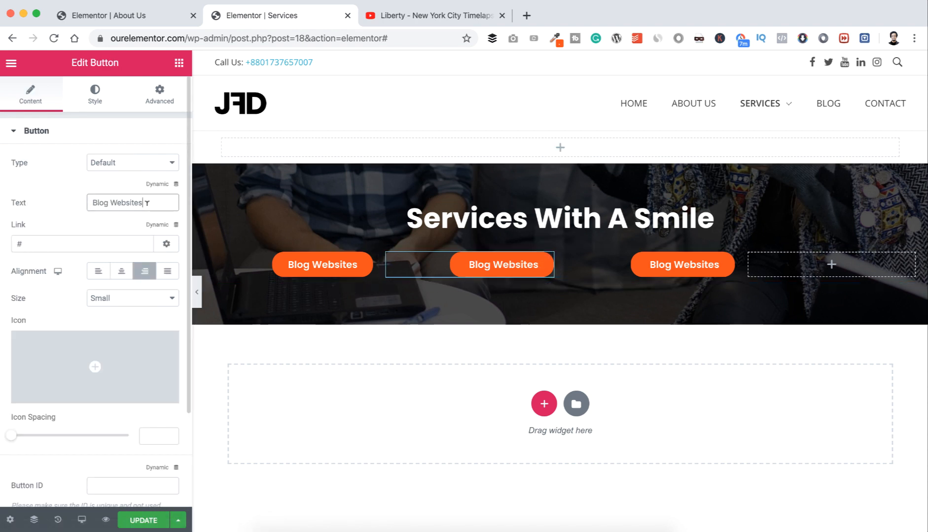
text(Busines)
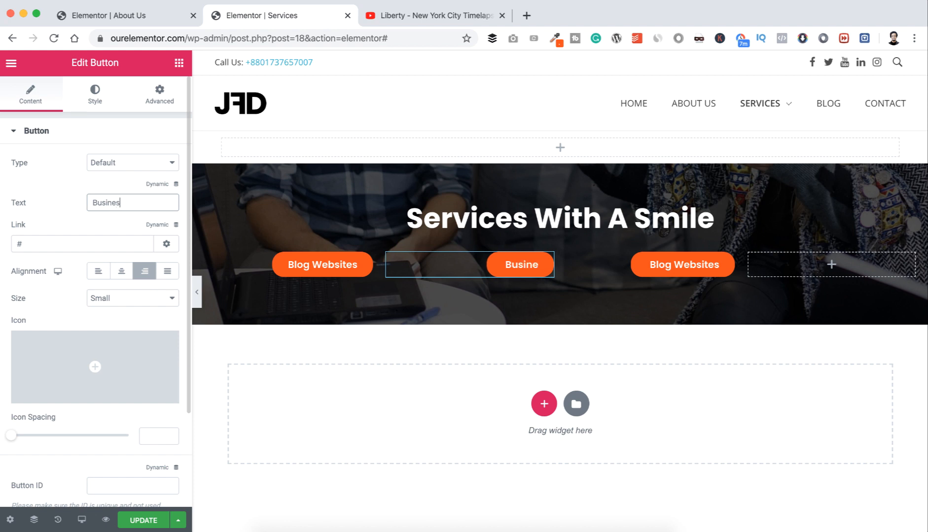
text(s Websites)
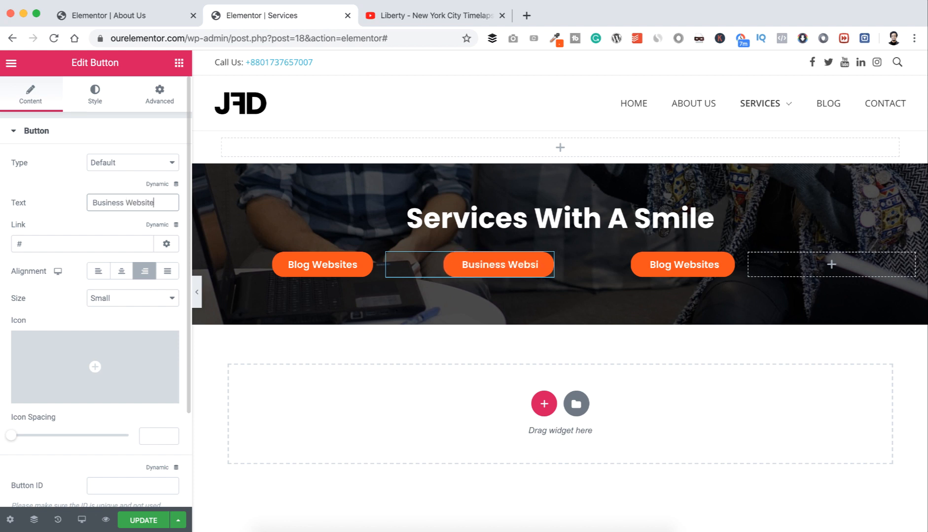
click(724, 264)
triple_click(133, 203)
text(Eco)
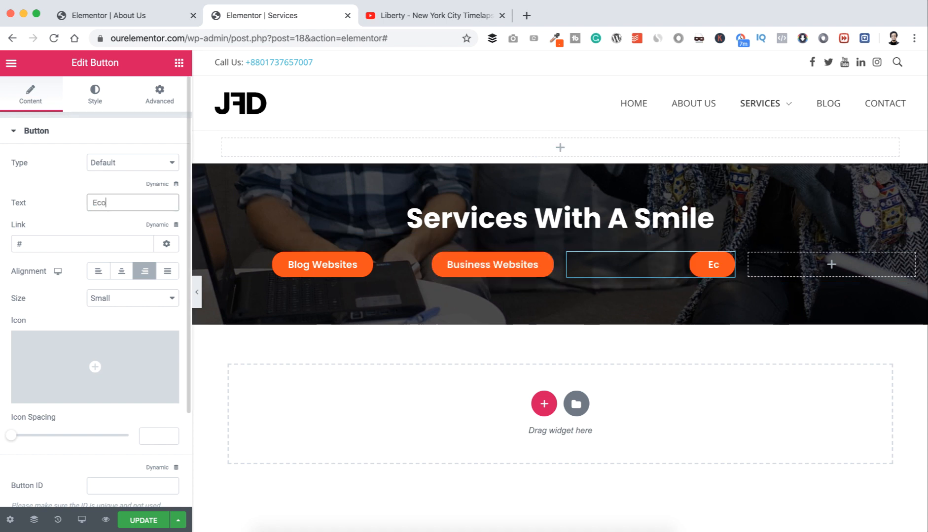
text(mmerce Webs)
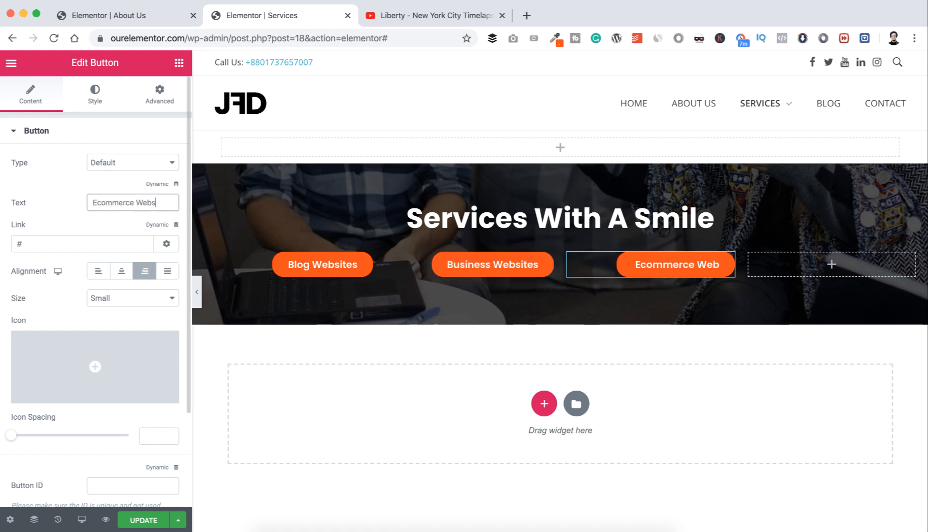
text(ites)
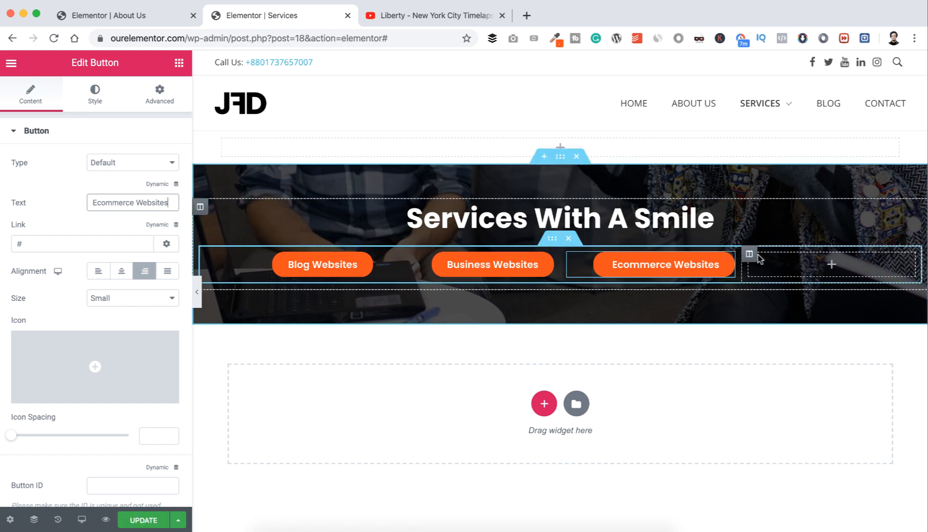
right_click(755, 255)
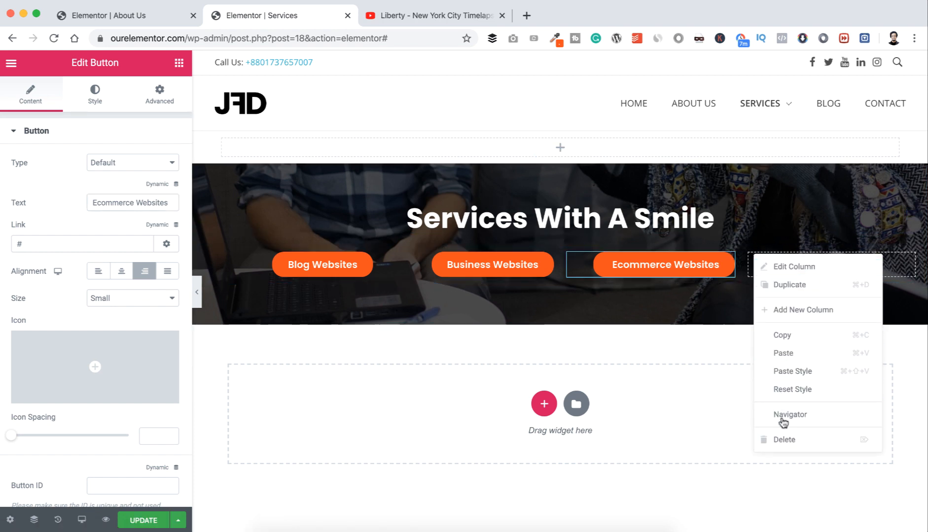
click(785, 437)
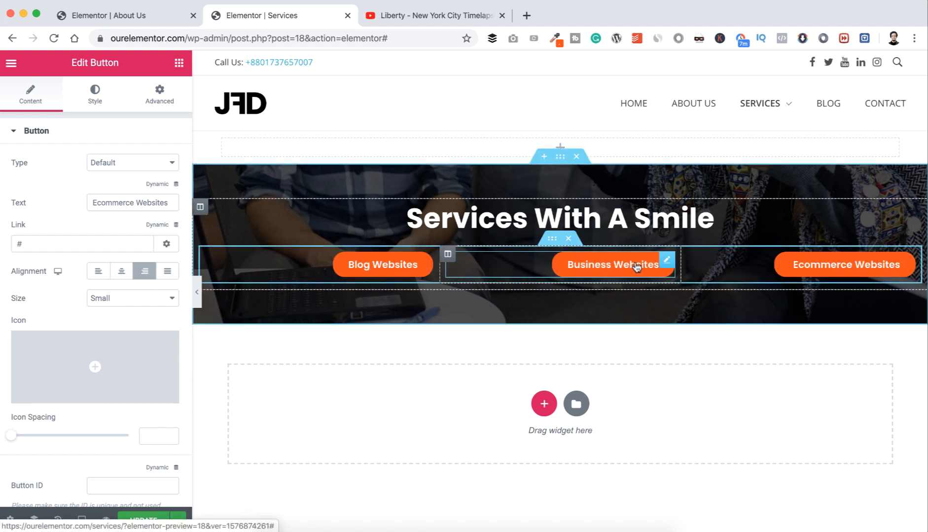
Step: Center the Business Websites button and left-align the Ecommerce Websites button
click(665, 262)
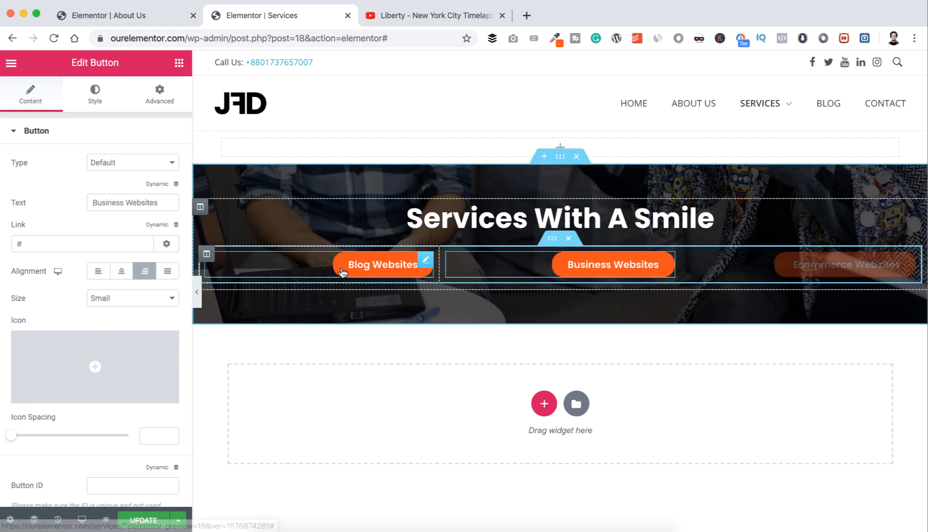
click(122, 272)
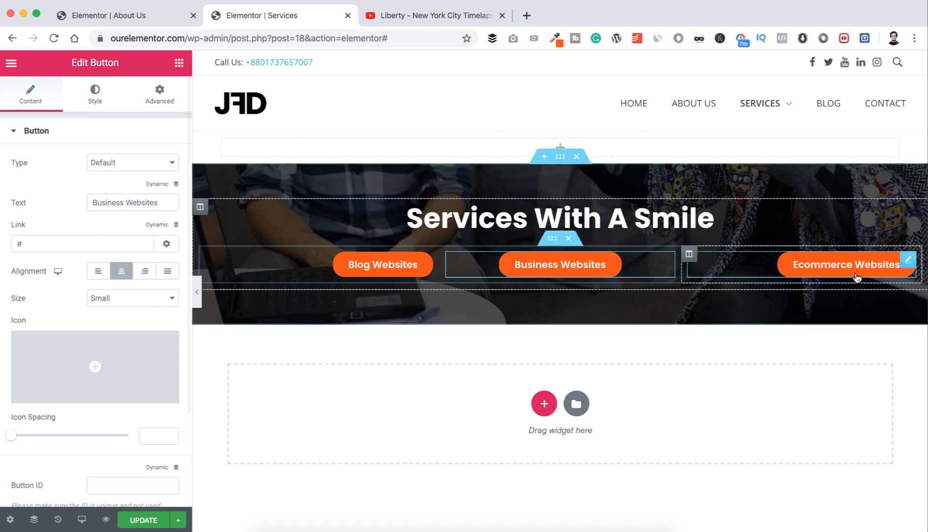
click(907, 260)
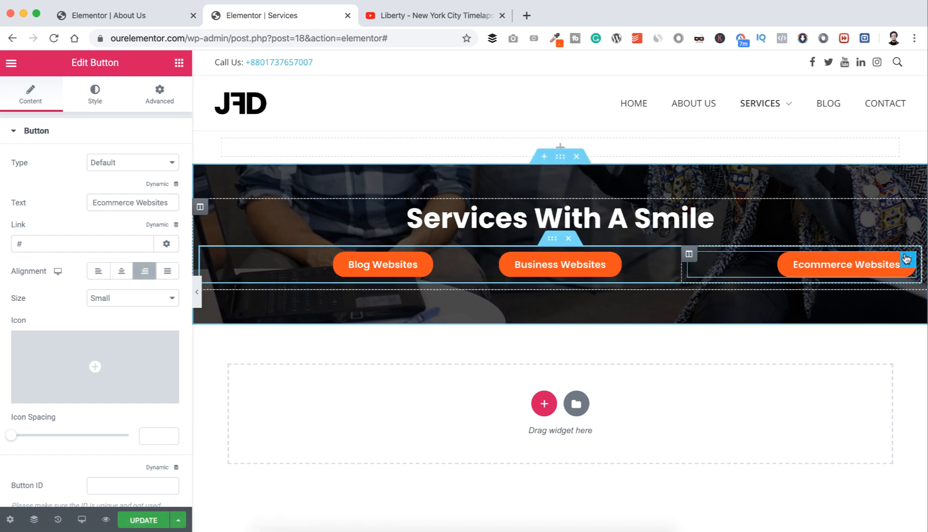
click(99, 272)
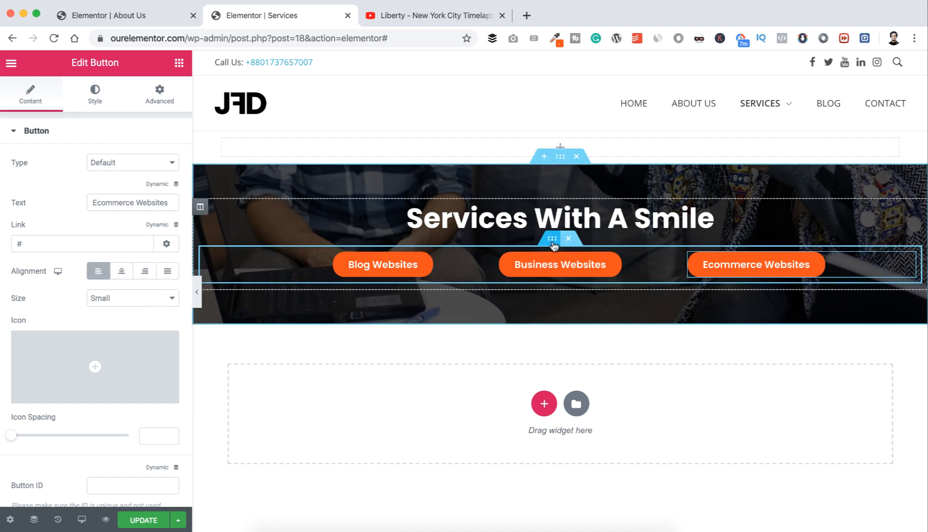
click(552, 240)
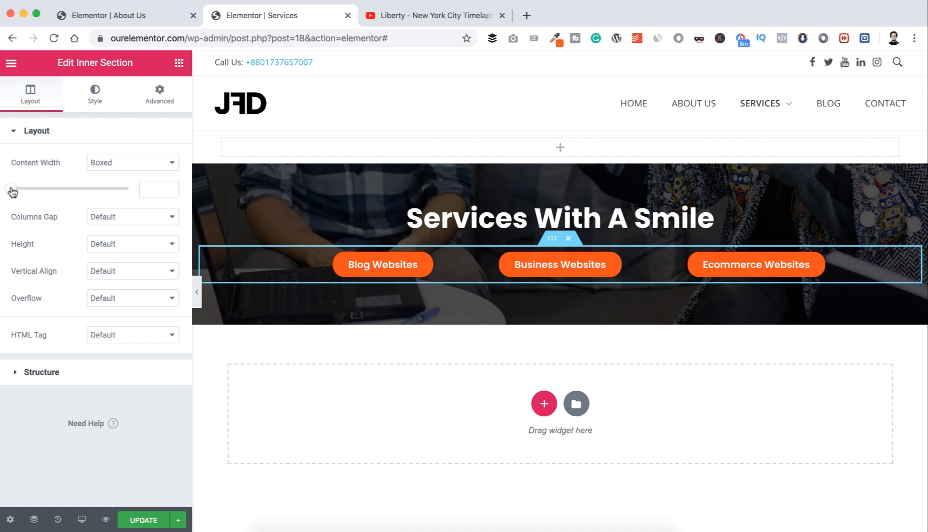
Step: Set the button row's content width to 900, column gap to Narrow and vertical align to Middle
drag(12, 191, 53, 189)
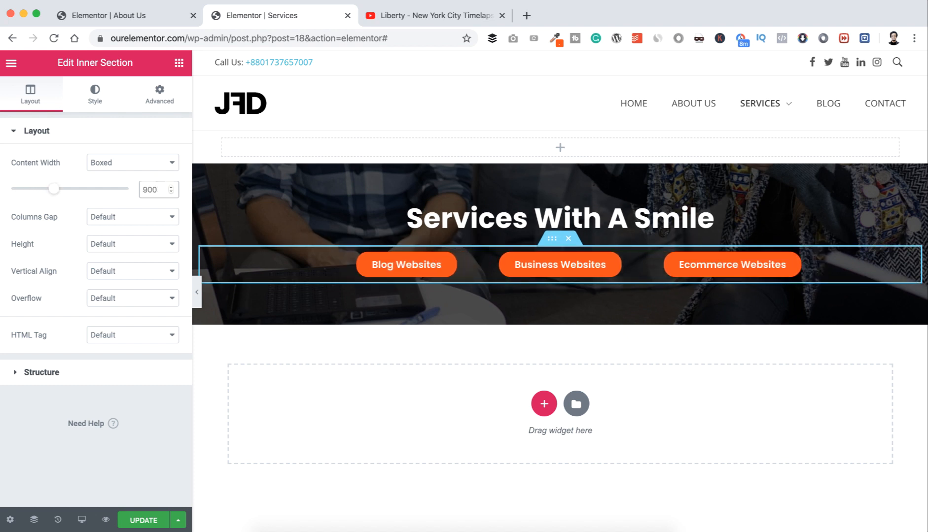
click(99, 217)
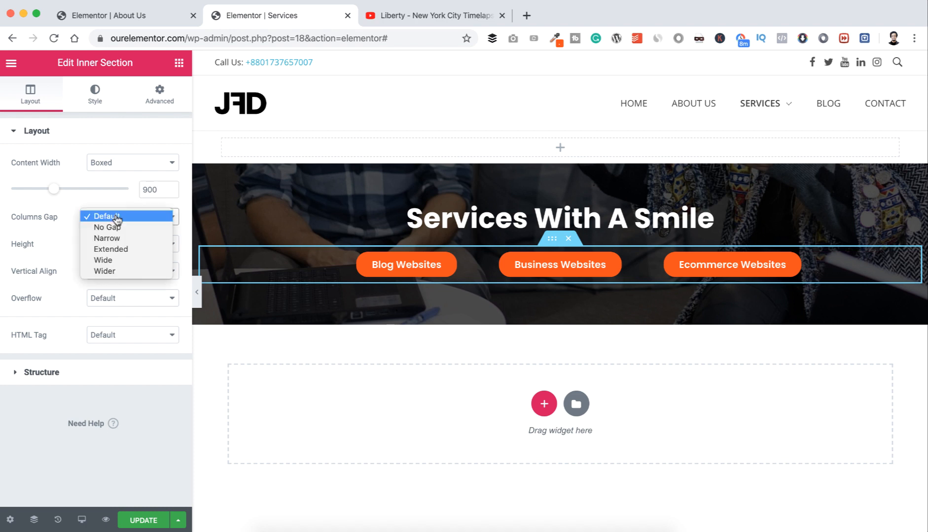
click(116, 239)
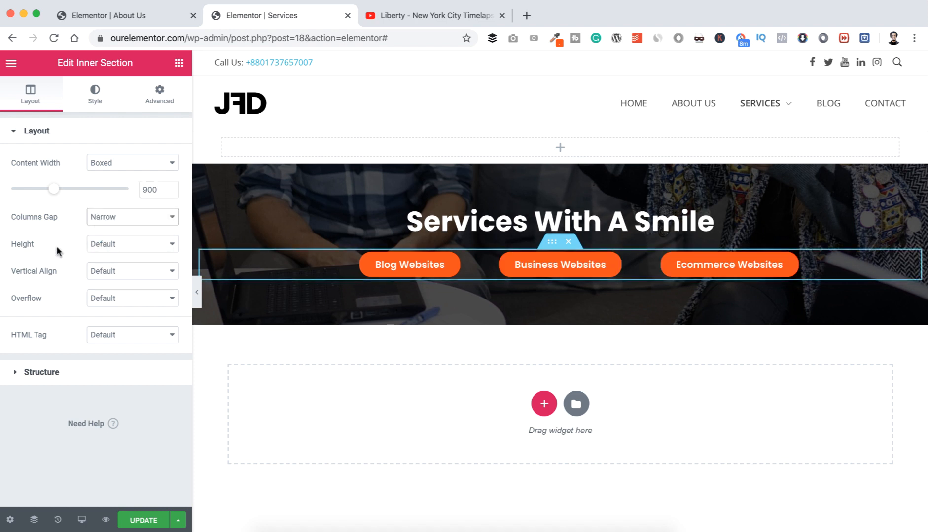
click(103, 270)
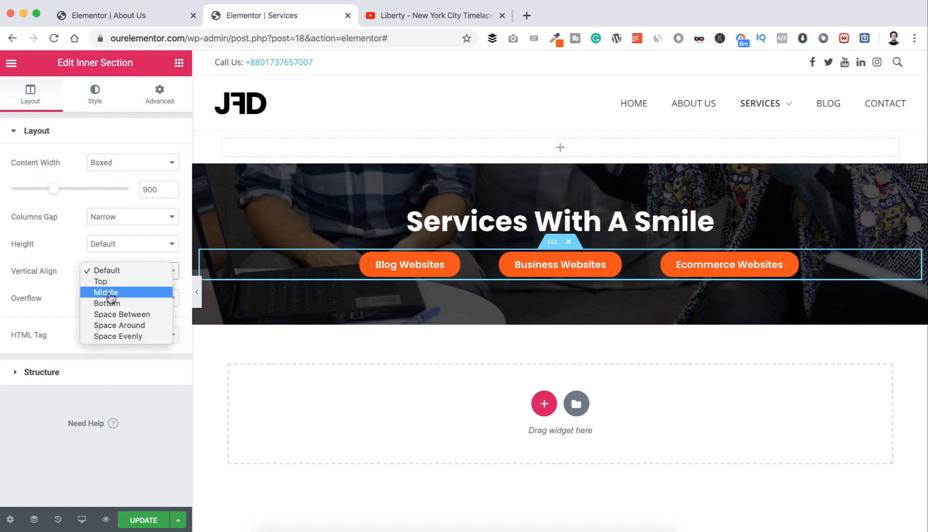
click(106, 292)
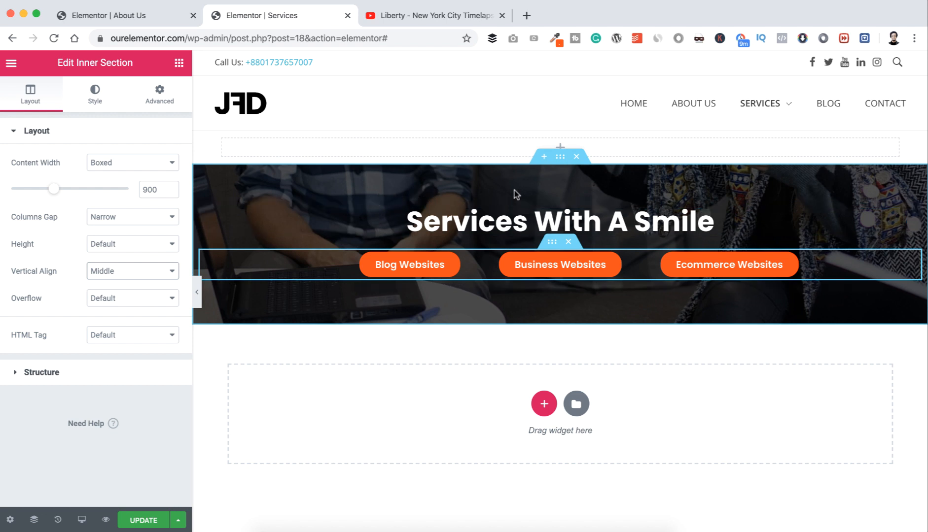
click(560, 158)
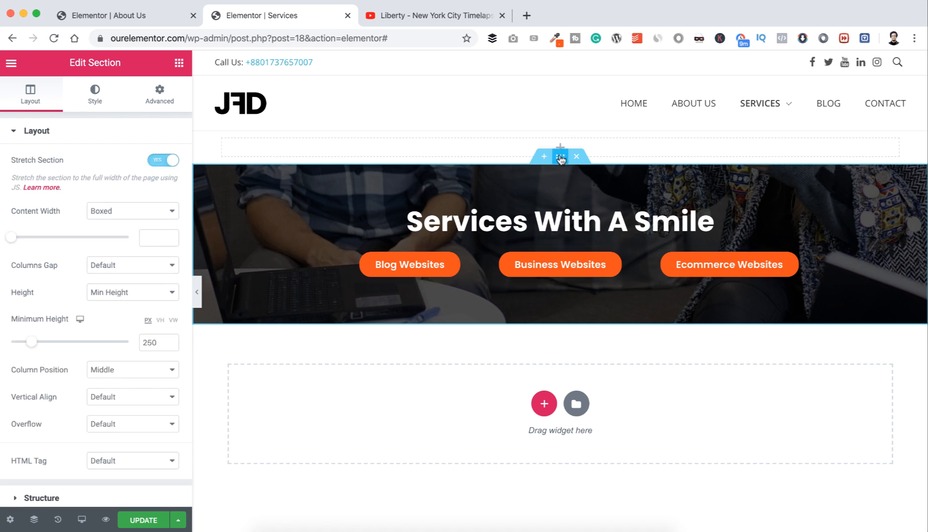
Step: Set the hero section's background type to Video in its Style settings
click(95, 98)
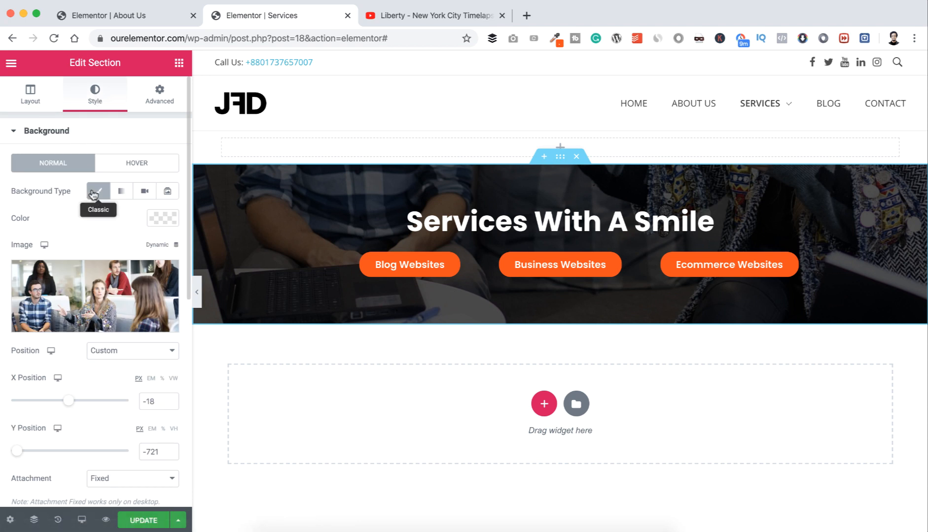
click(145, 192)
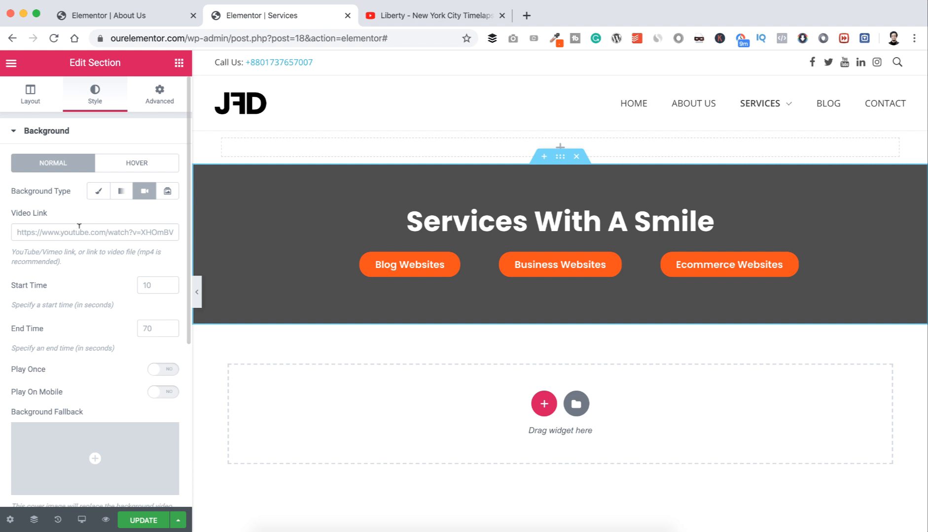
Step: Copy the link of the 'Liberty - New York City Timelapse 4K' YouTube video and return to Elementor
click(402, 18)
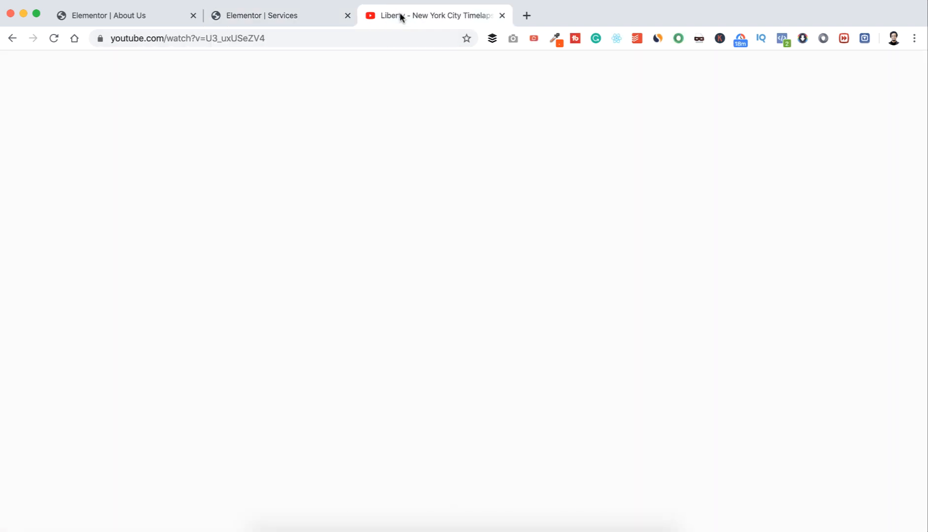
click(242, 223)
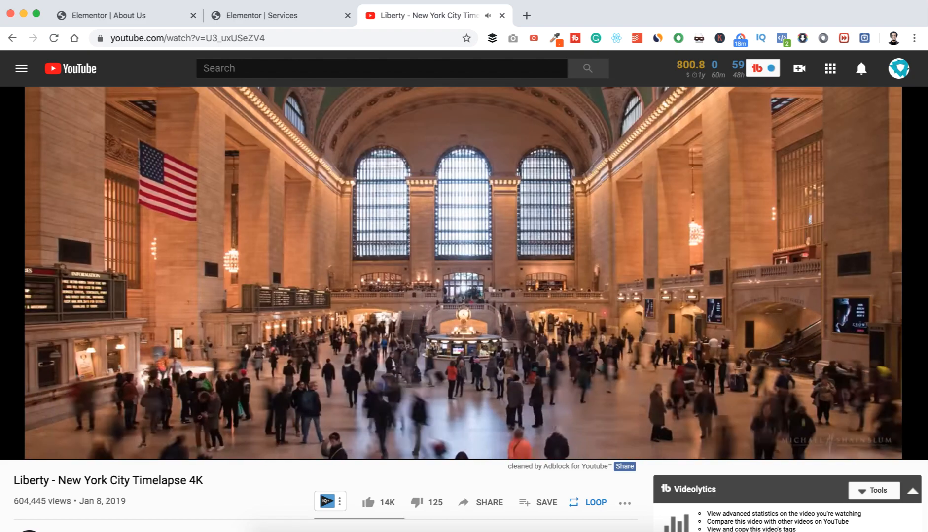
click(366, 128)
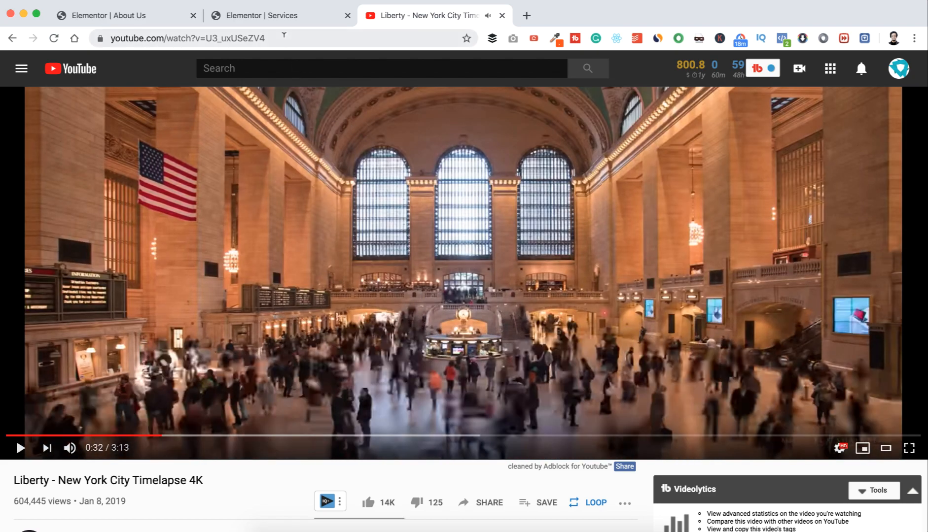
click(284, 35)
key(super+c)
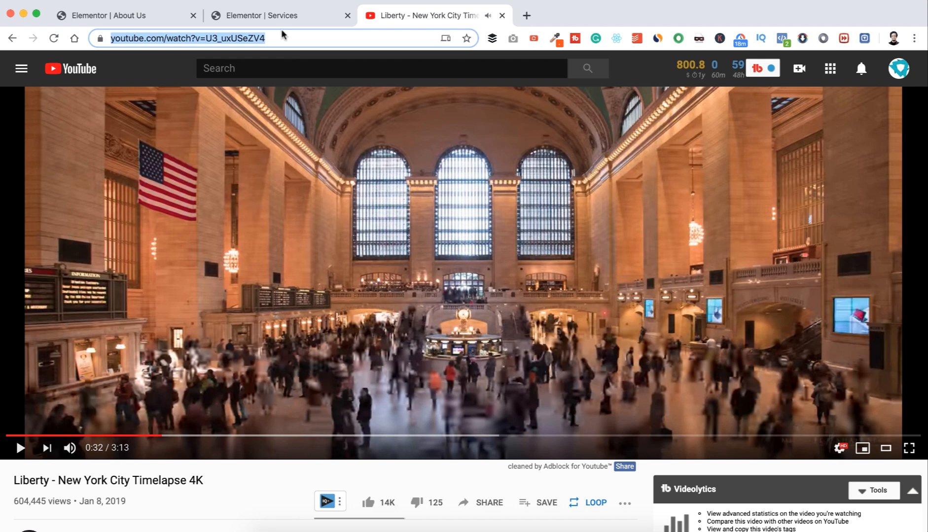
click(277, 19)
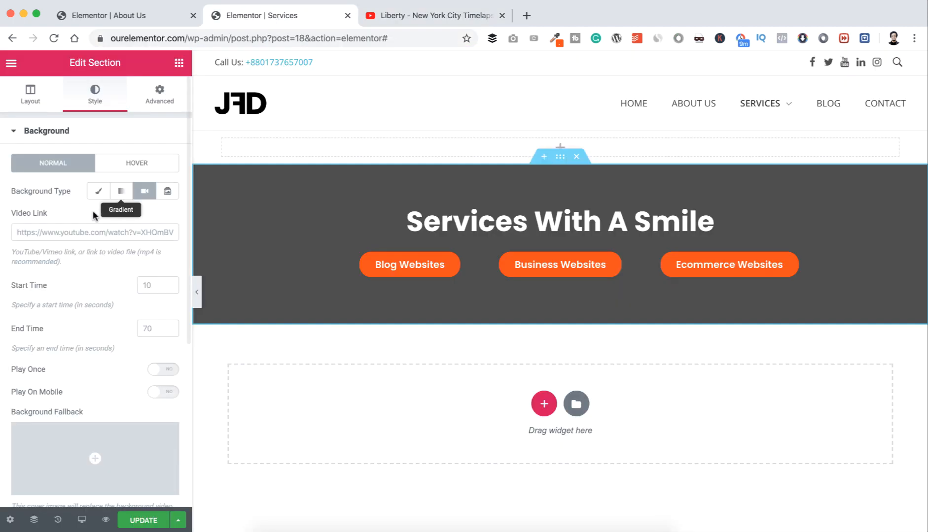
Step: Paste the timelapse link as the background video with start time 10 and end time 120, then preview it
click(73, 231)
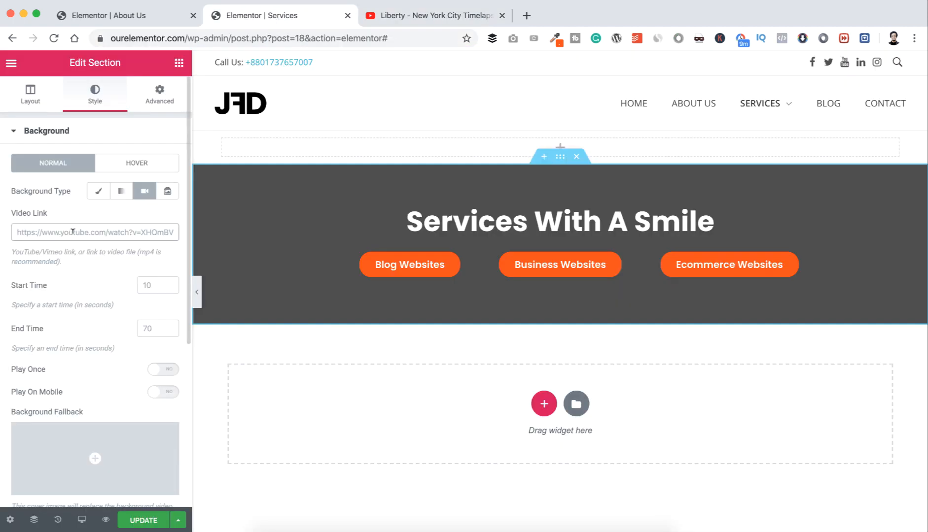
key(super+v)
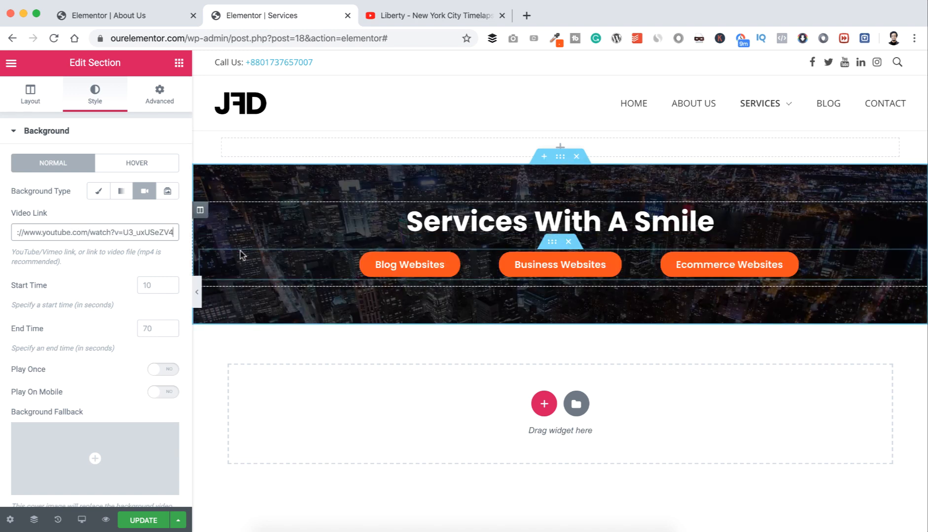
click(154, 282)
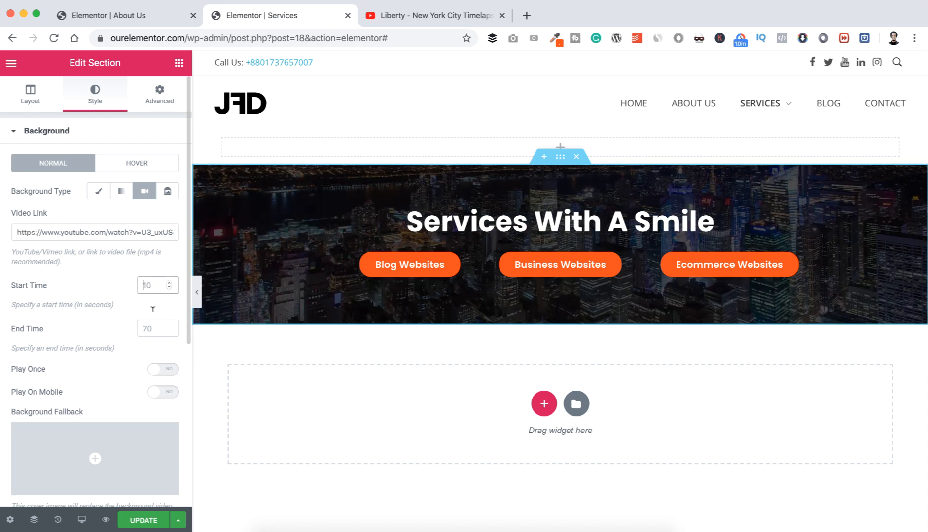
text(10)
click(150, 324)
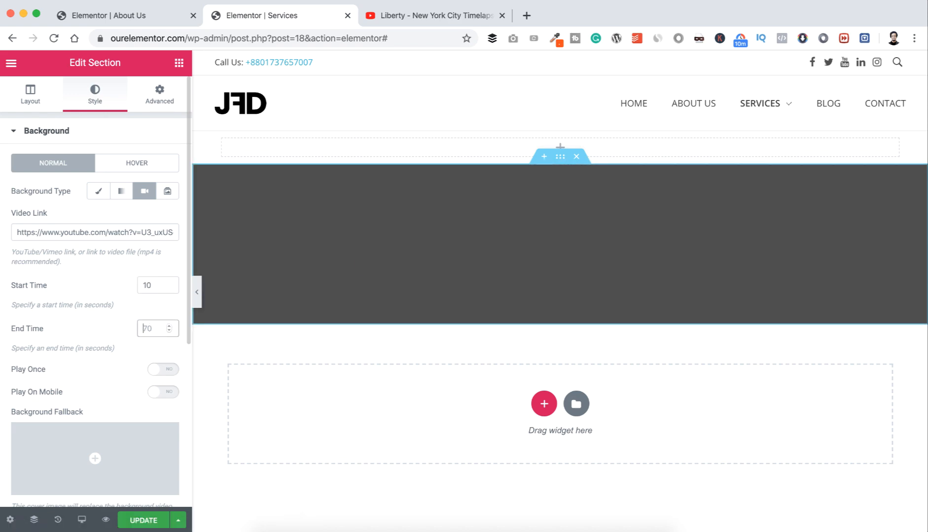
text(120)
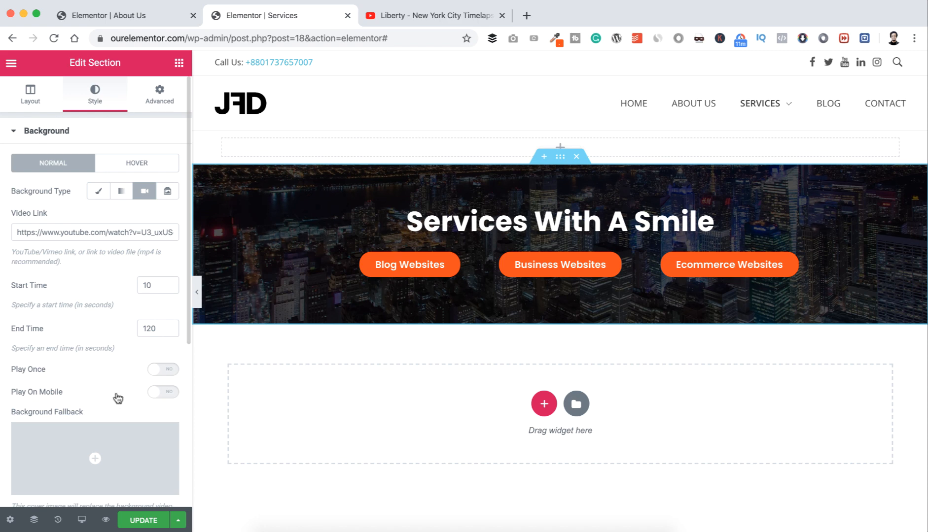
click(197, 301)
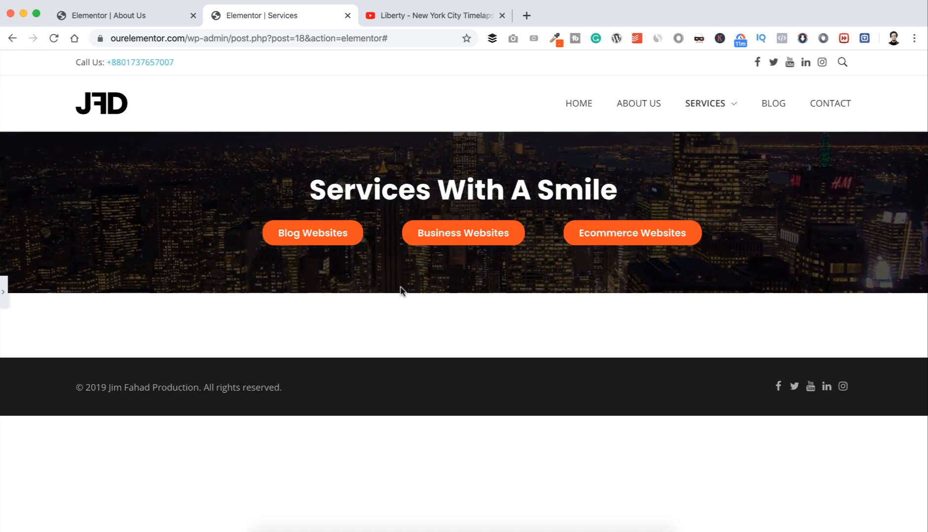
click(4, 296)
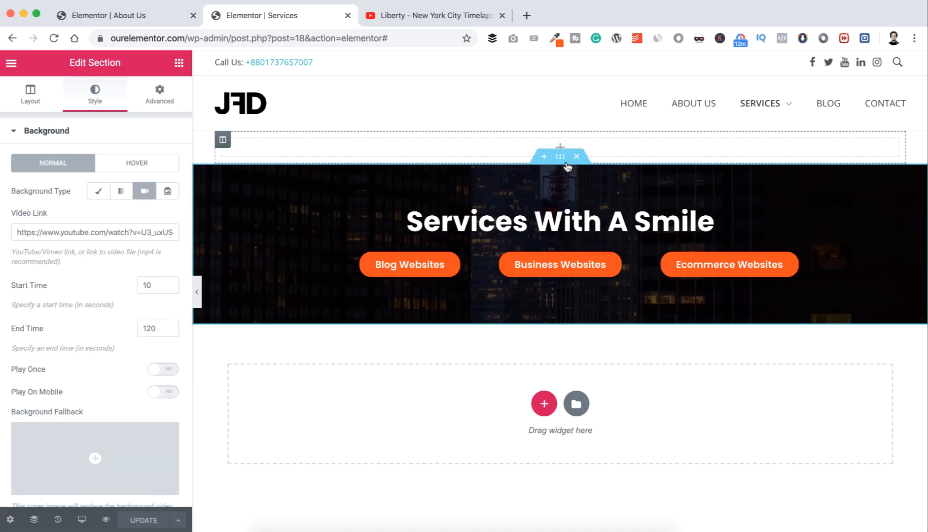
Step: Give the hero section 30 px top and bottom padding
click(158, 96)
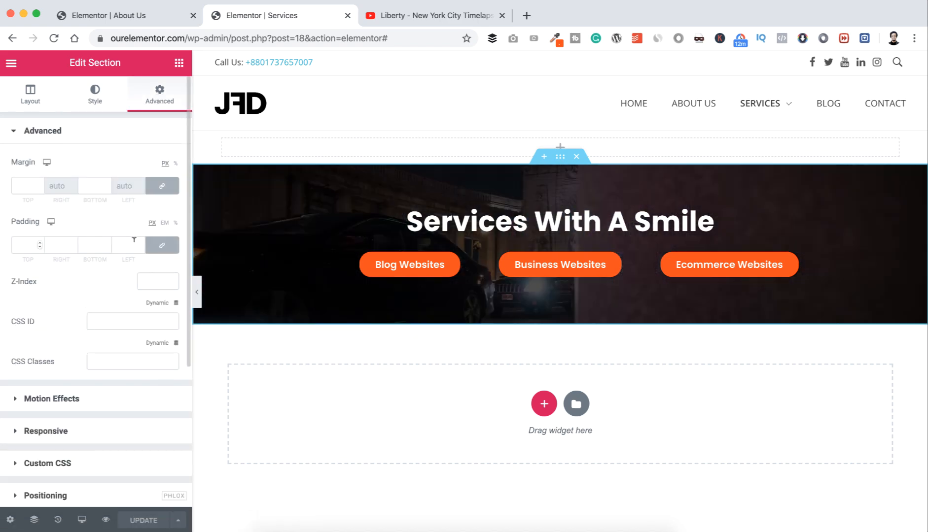
click(23, 246)
text(0)
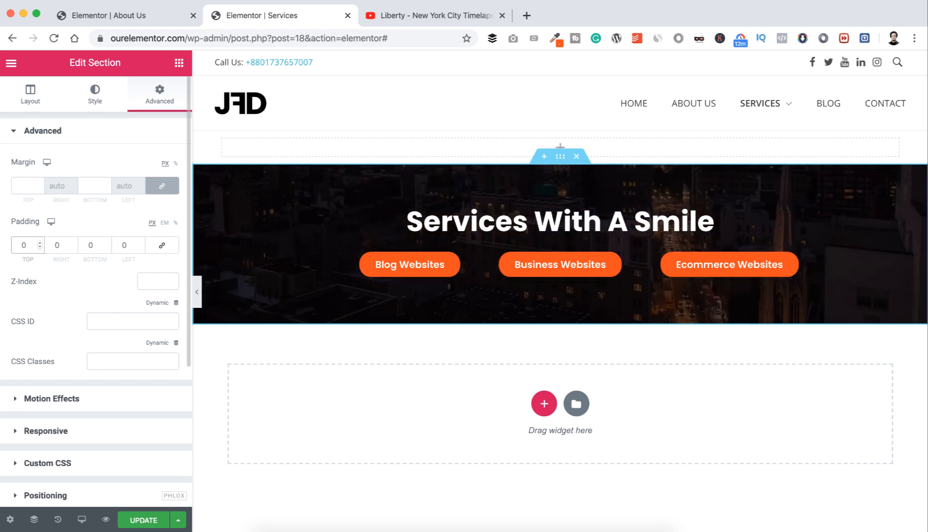
text(3)
click(90, 243)
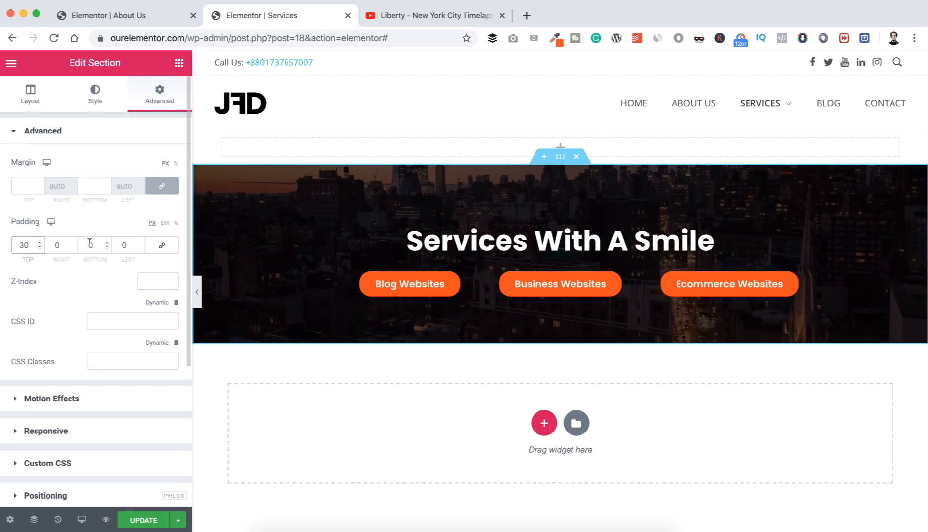
text(3)
Step: Preview the finished hero, then update the Services page
click(197, 290)
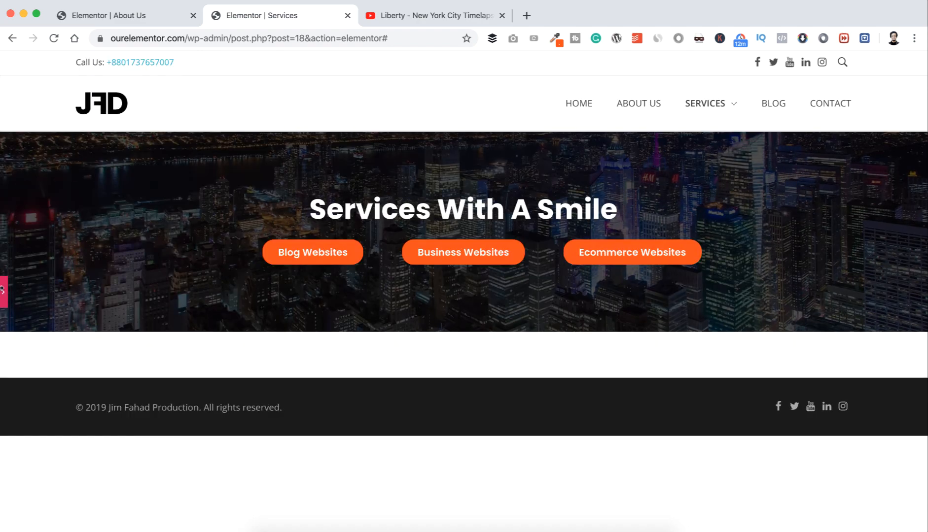
click(4, 294)
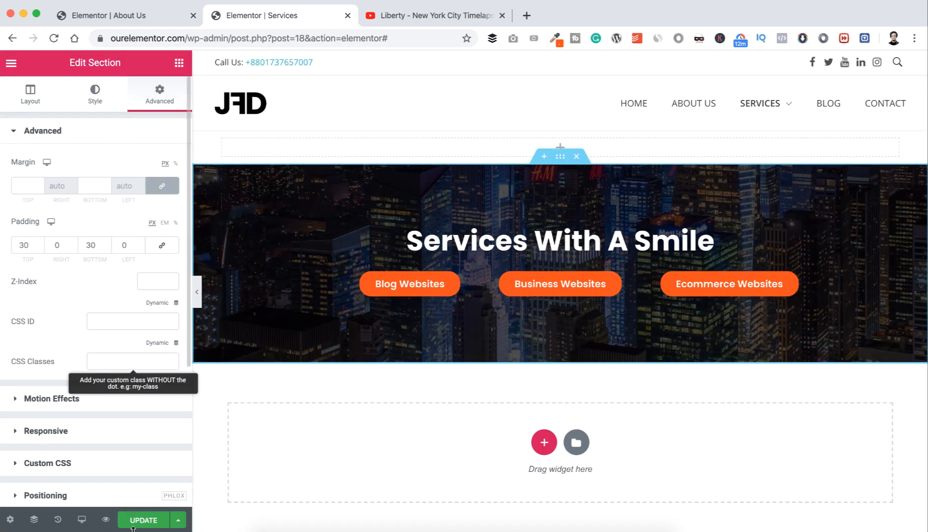
click(138, 525)
scroll(584, 213, down, 3)
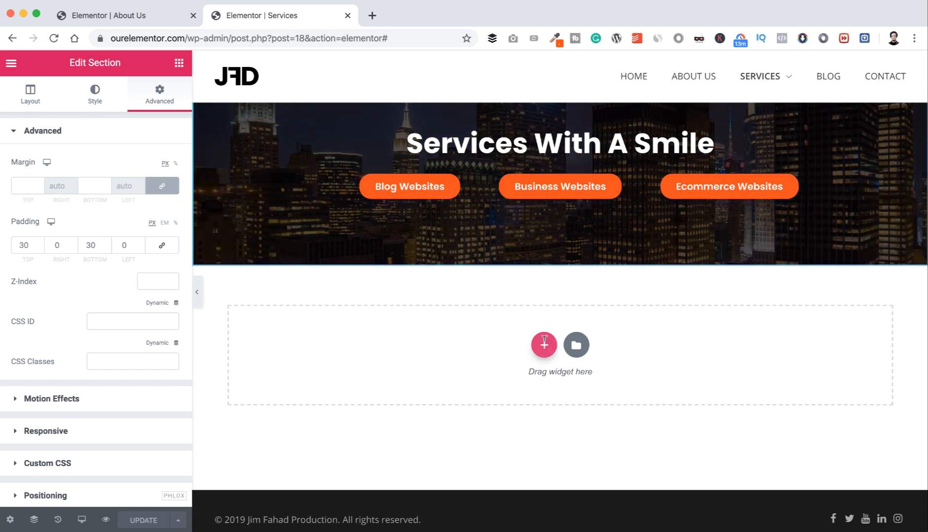
Step: Insert a two-column section and place a Heading and a Divider widget in its left column
click(544, 344)
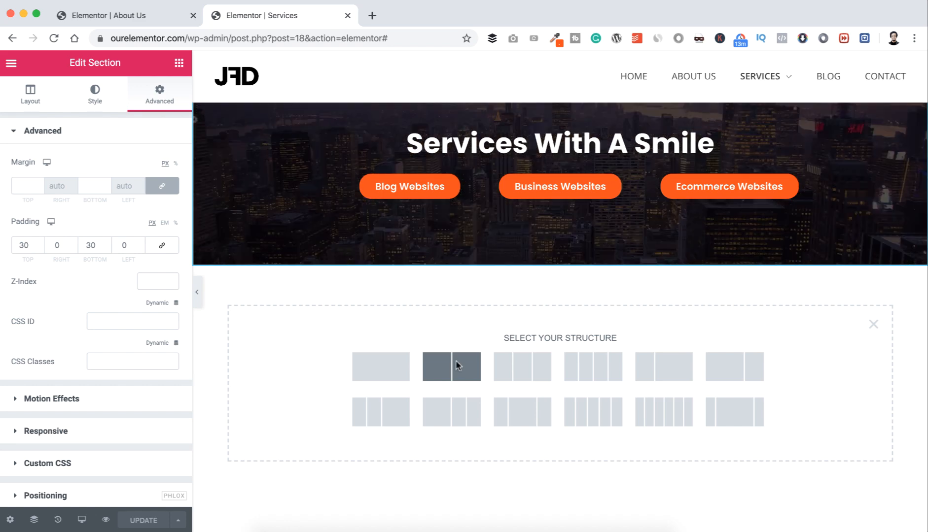
click(458, 365)
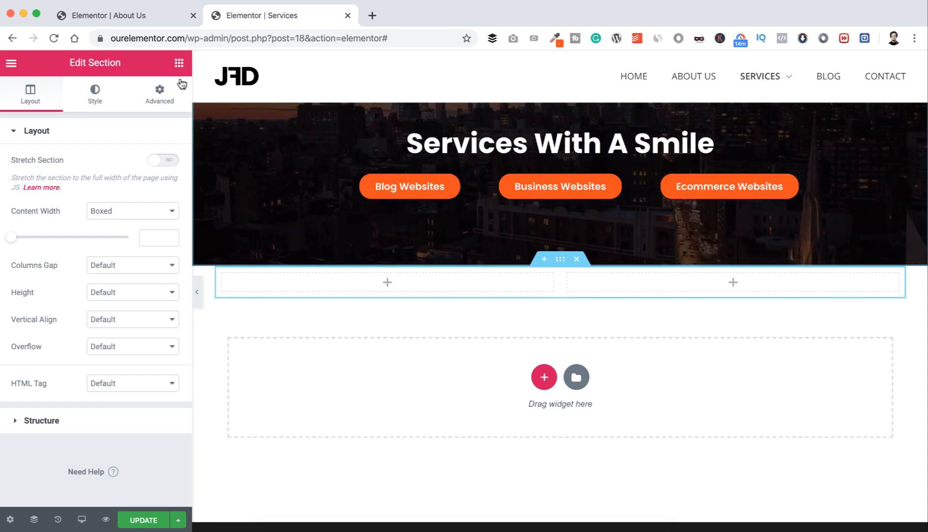
click(179, 63)
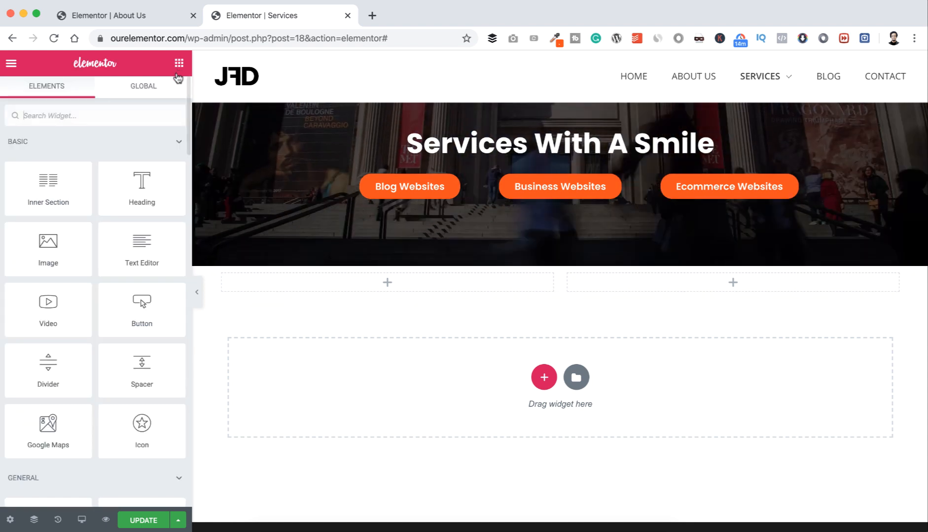
drag(142, 180, 393, 276)
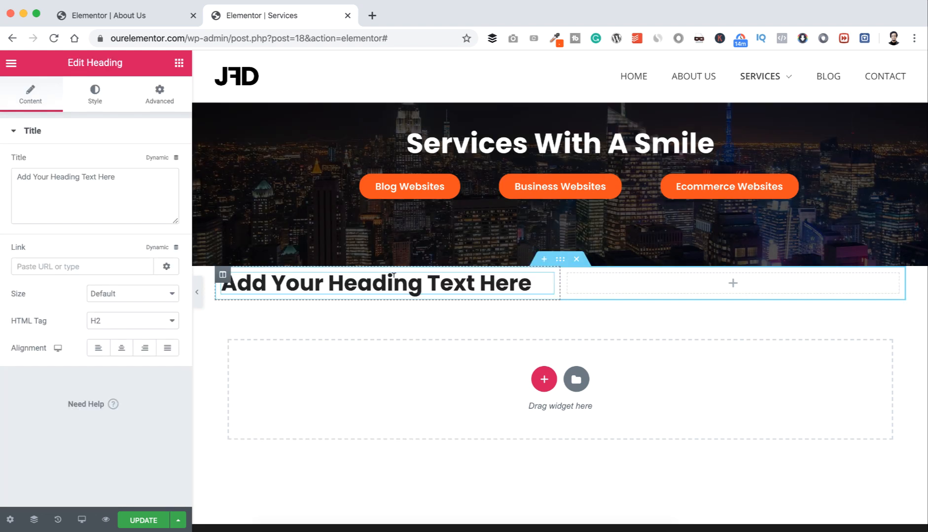
click(179, 62)
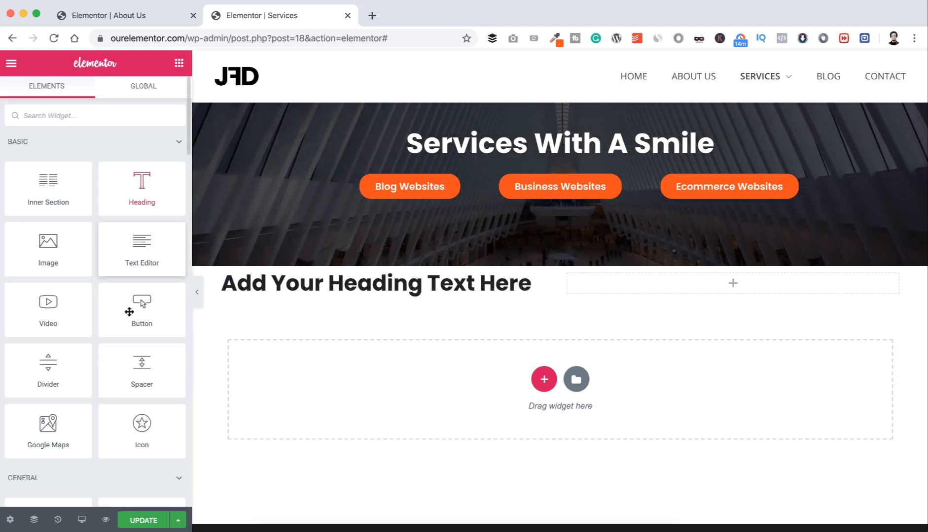
drag(59, 368, 348, 293)
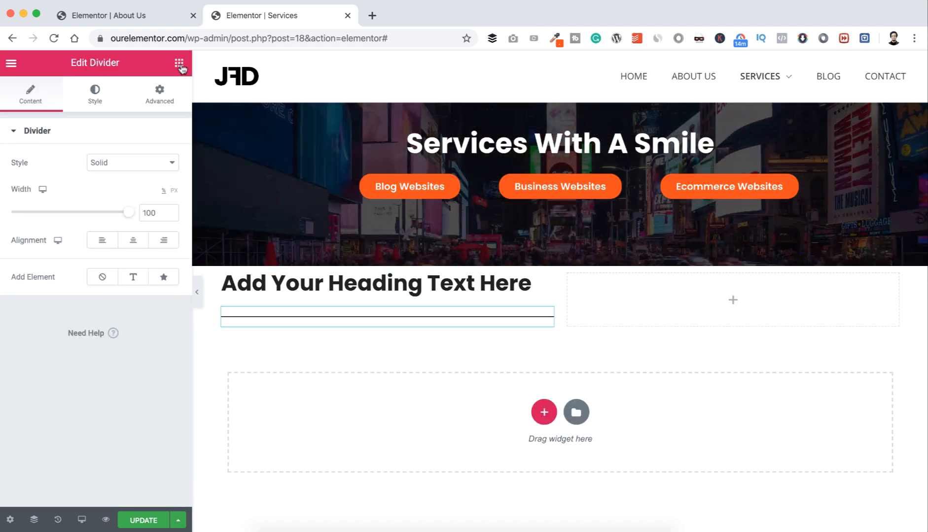
click(179, 63)
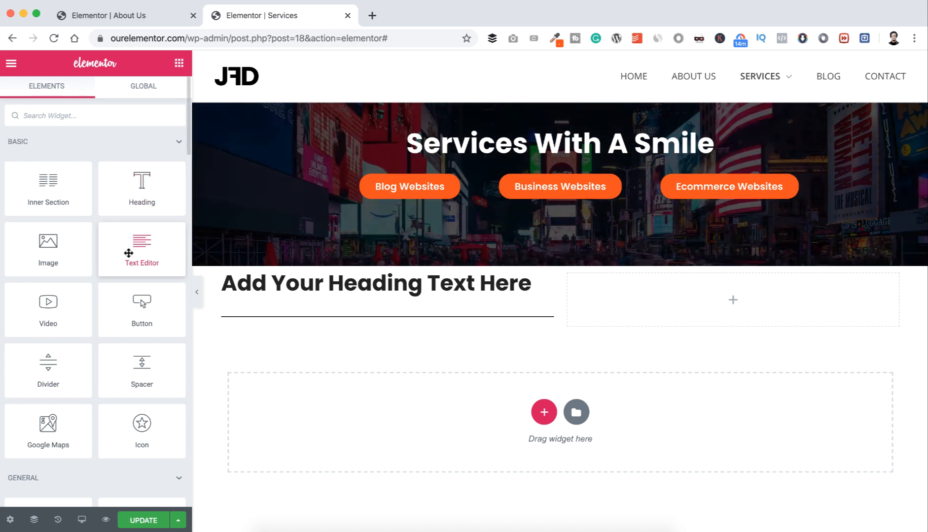
Step: Add a Text Editor under the divider and replace its Lorem ipsum with the pasted blog description
drag(128, 253, 315, 327)
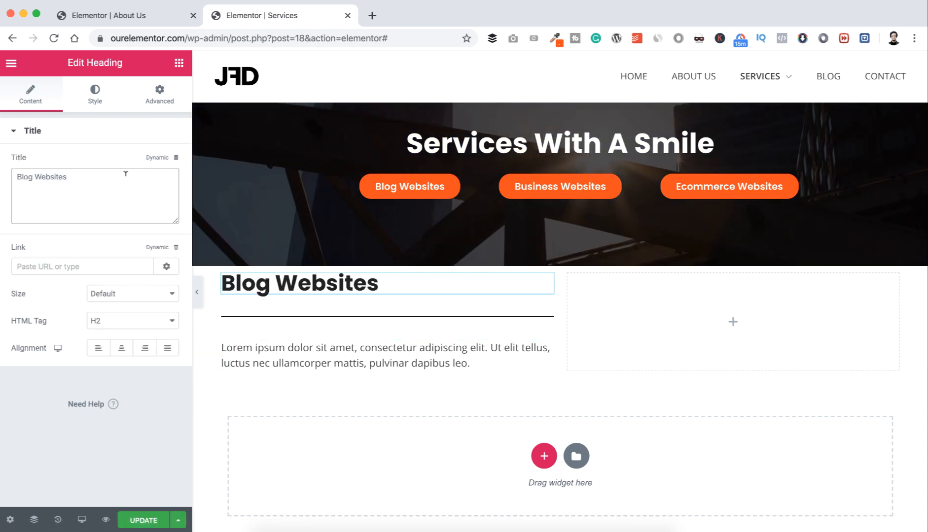
click(267, 346)
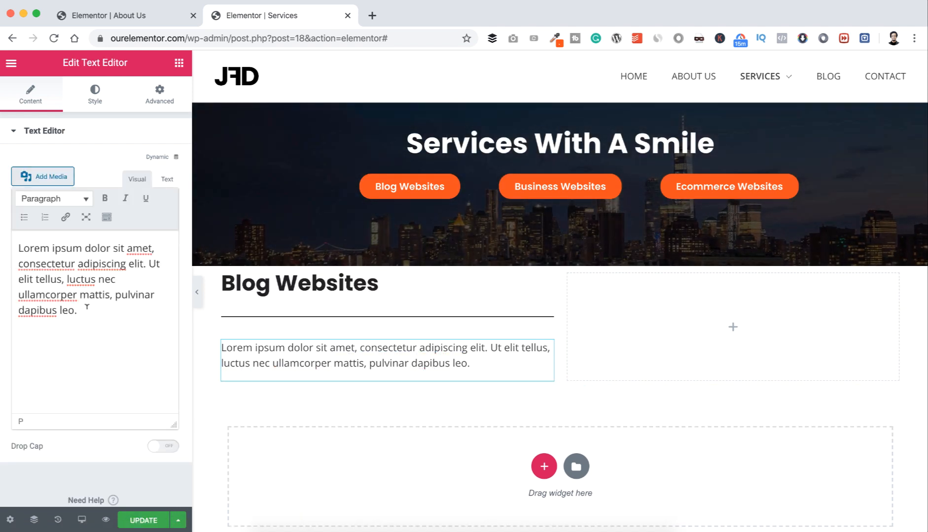
key(ctrl+a)
text(Having a blog and writing about important topics that are relevant to your audience establishes yourself as an authority in the space. It enhances your professional image. A blog is to professionals in the 2000s what a business card was in the 1990s. Blogs are the new business cards. Contact us to launch your awesome blog this week!)
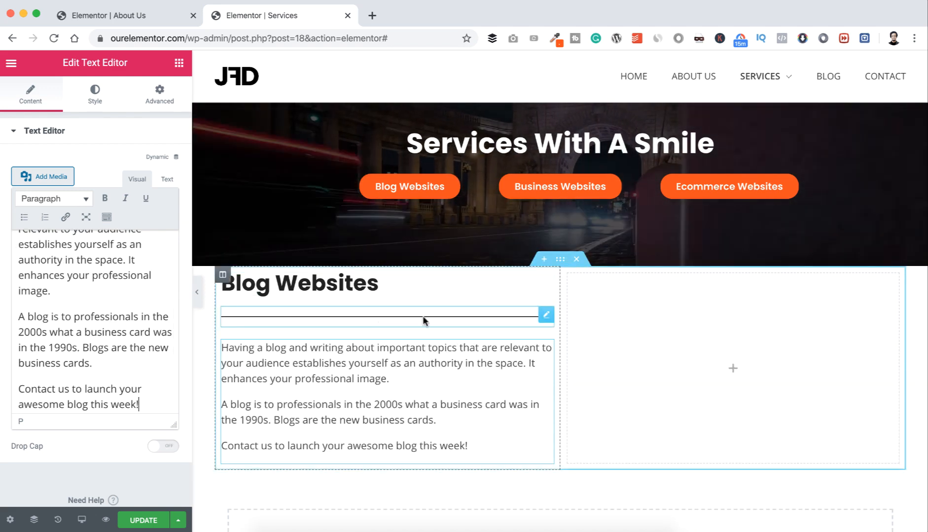
Step: Shorten the divider under Blog Websites to a width of 10
click(545, 316)
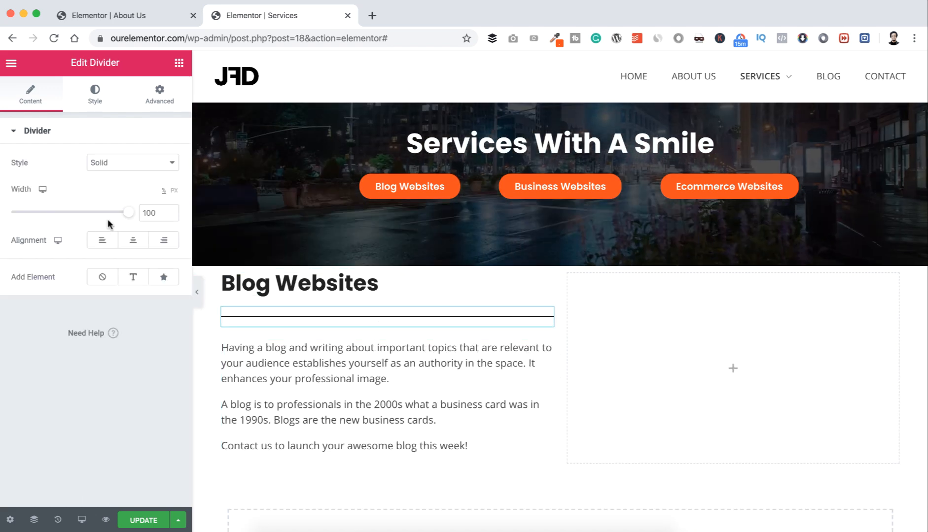
drag(121, 215, 44, 213)
double_click(141, 212)
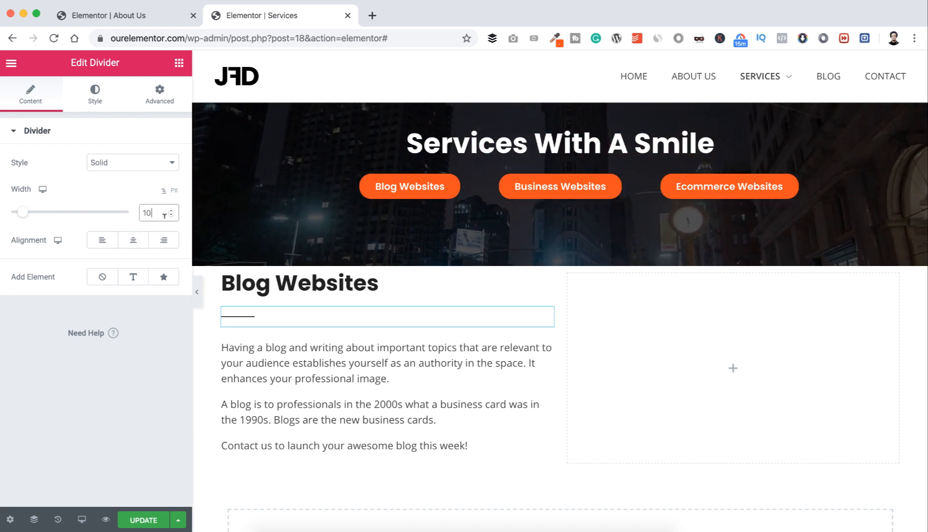
text(10)
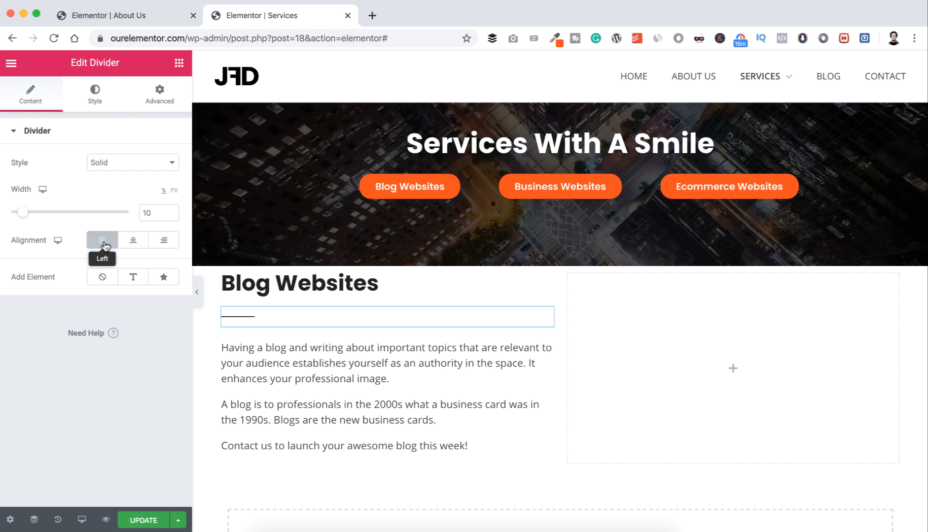
Step: Style the divider with a gap of 2 and an orange colour
click(94, 92)
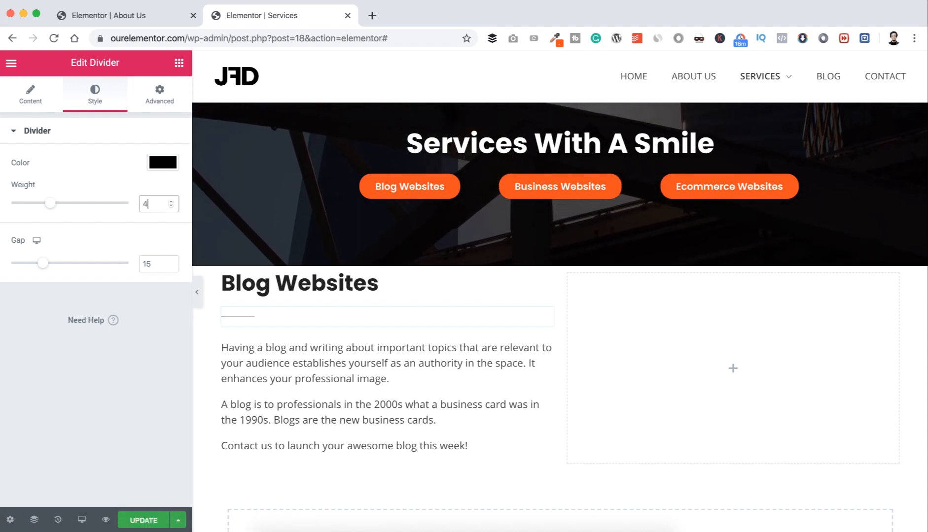
double_click(144, 263)
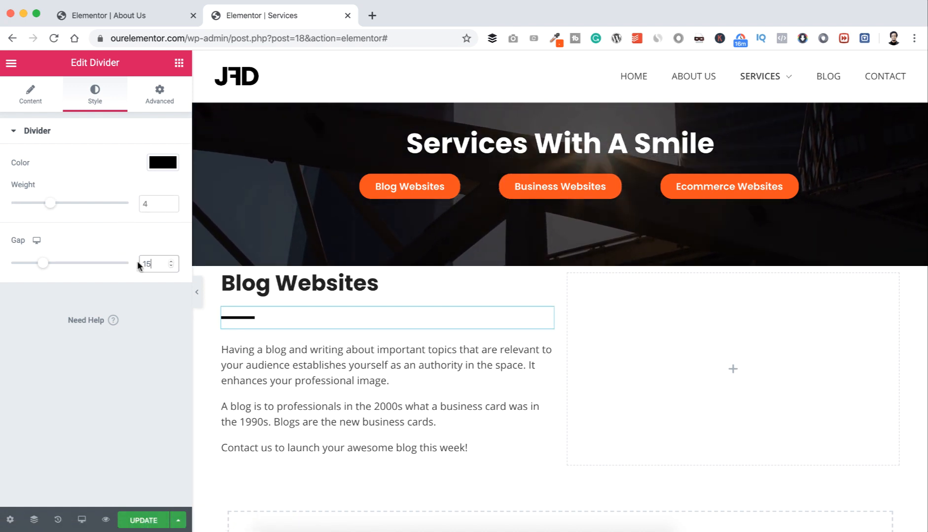
text(2)
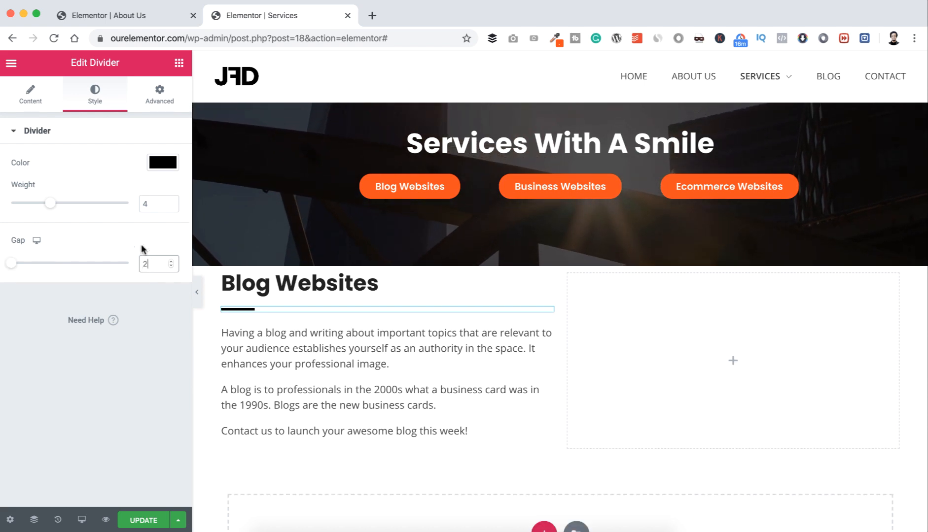
click(161, 168)
drag(58, 379, 4, 377)
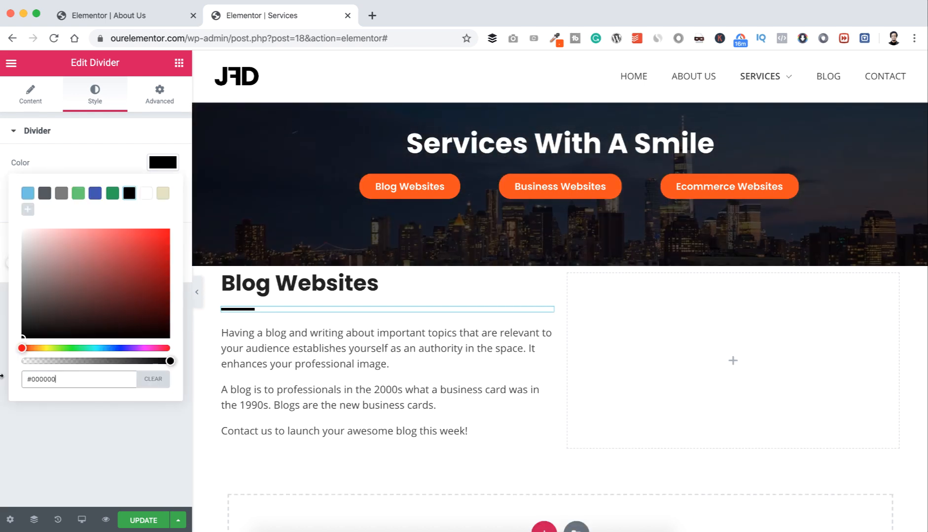
key(super+v)
click(54, 433)
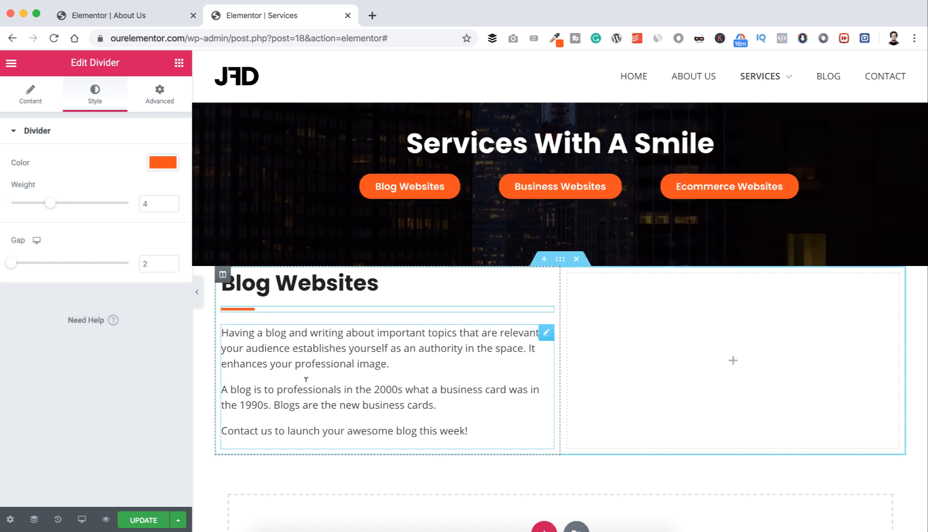
scroll(331, 400, down, 2)
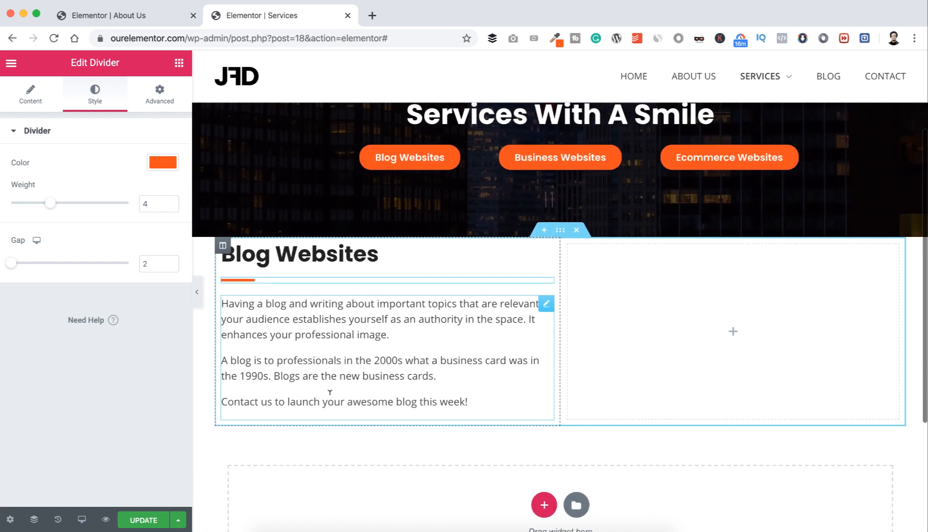
Step: Add a 'Get in contact' button under the blog description with 18 px rounded corners
click(179, 67)
drag(138, 309, 294, 410)
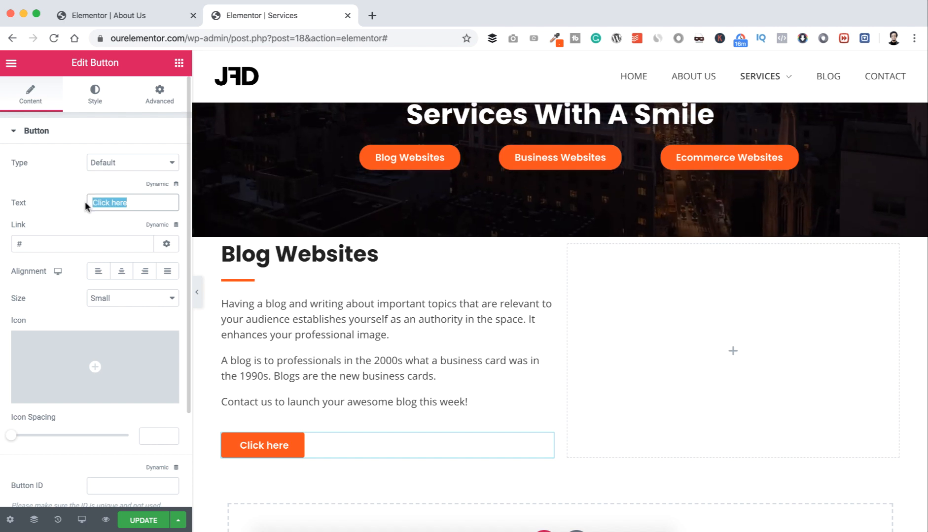
text(Get i)
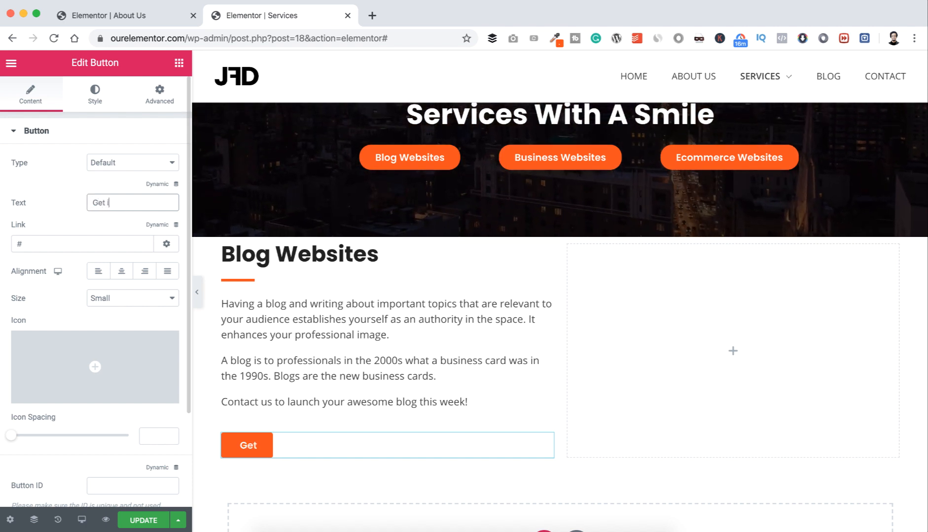
text(n contact)
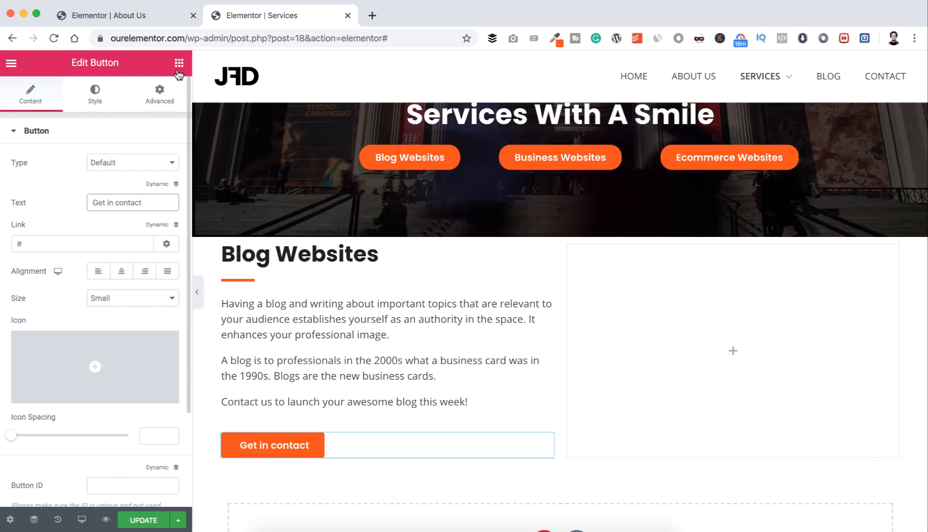
click(95, 97)
click(31, 347)
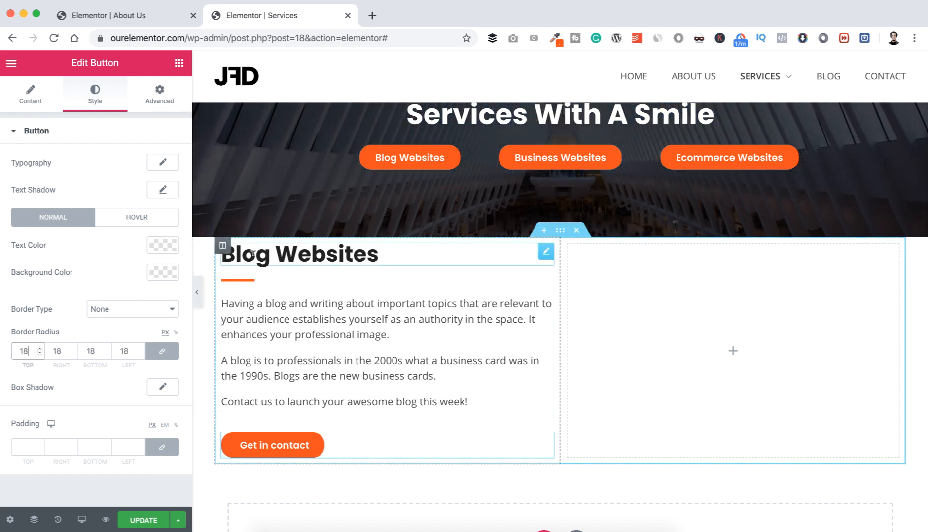
Step: Set the left column's padding in percent to top 5, right 5, bottom 0, left 10
click(223, 246)
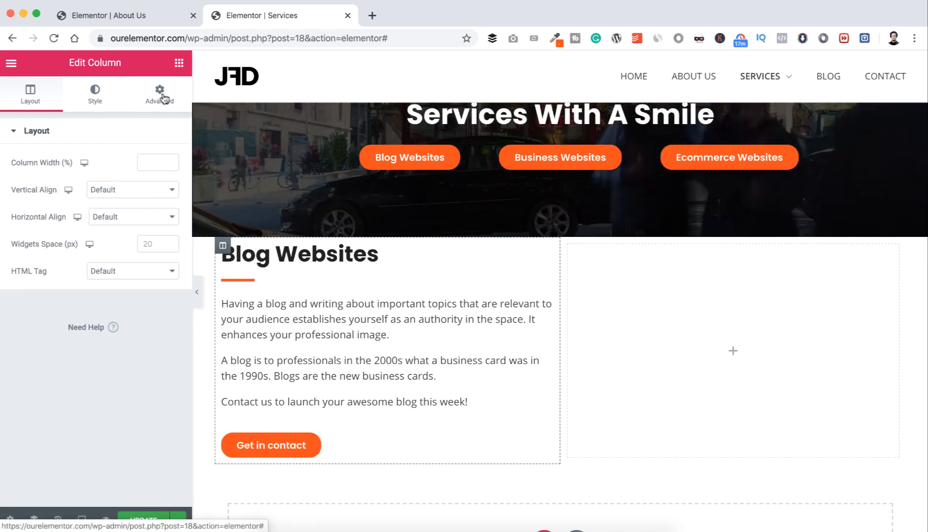
click(162, 97)
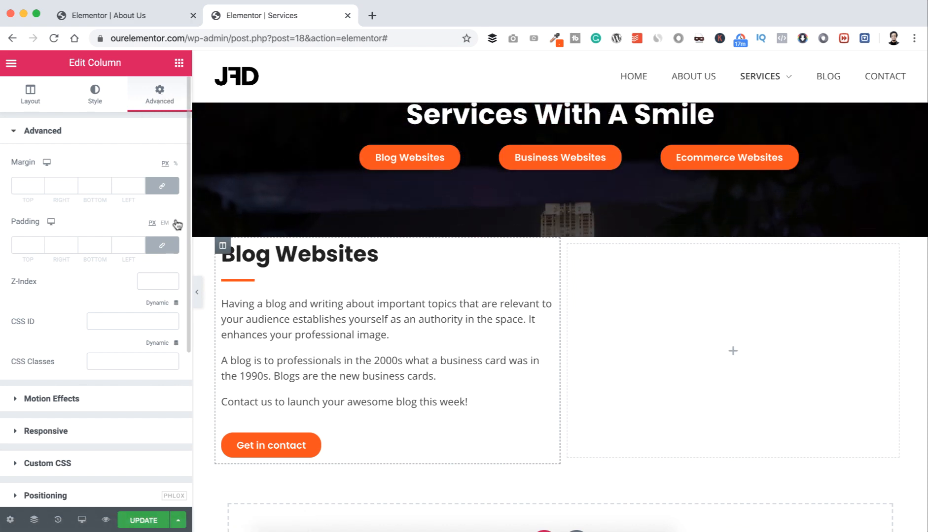
click(176, 223)
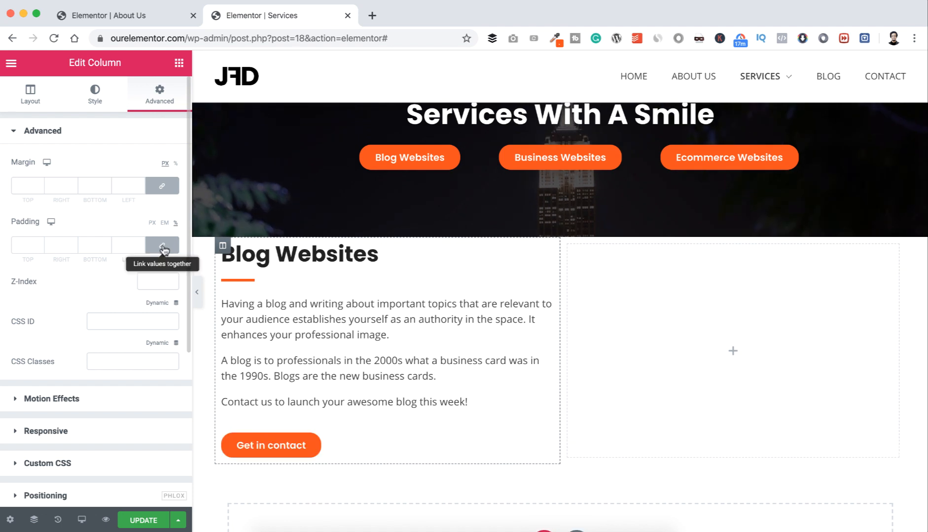
click(165, 244)
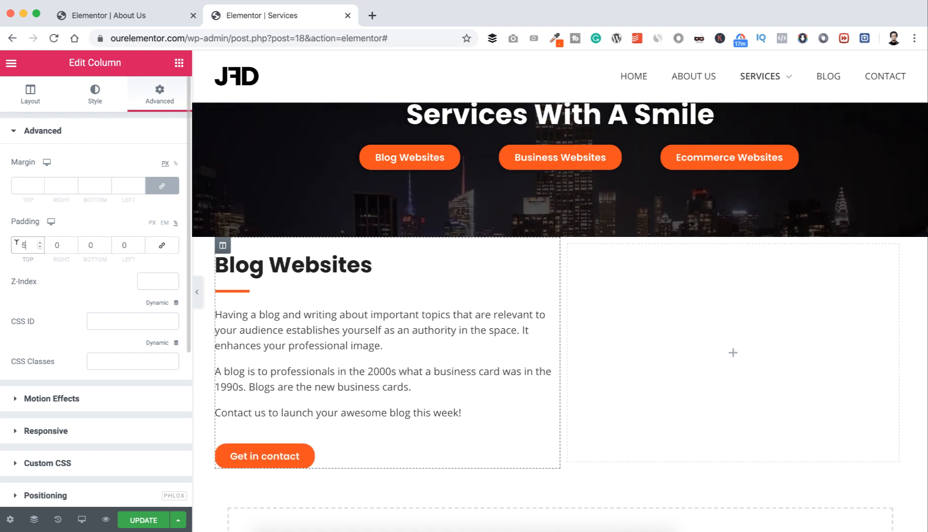
text(5)
double_click(58, 244)
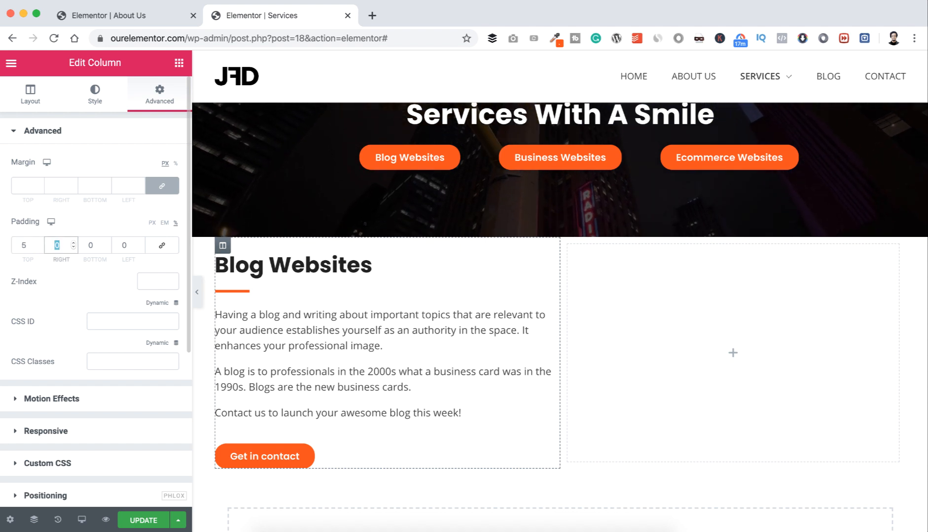
text(5)
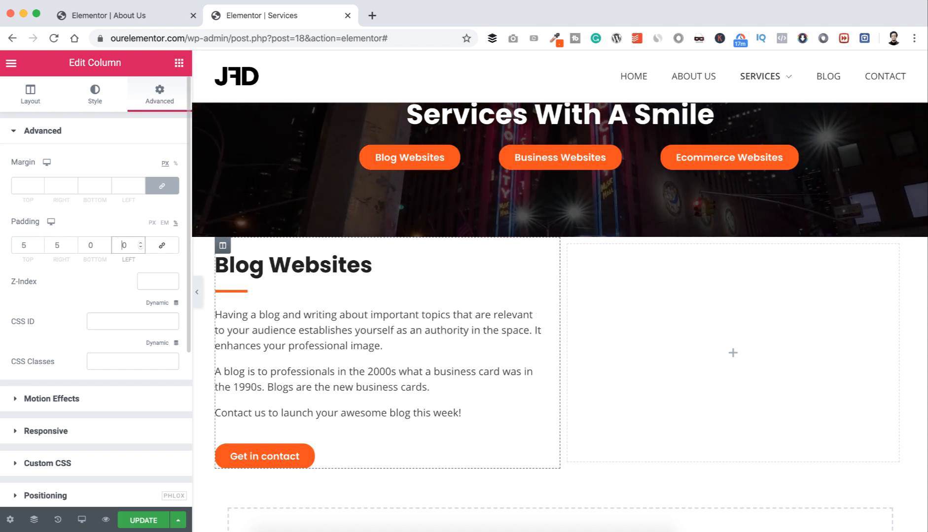
double_click(123, 245)
text(10)
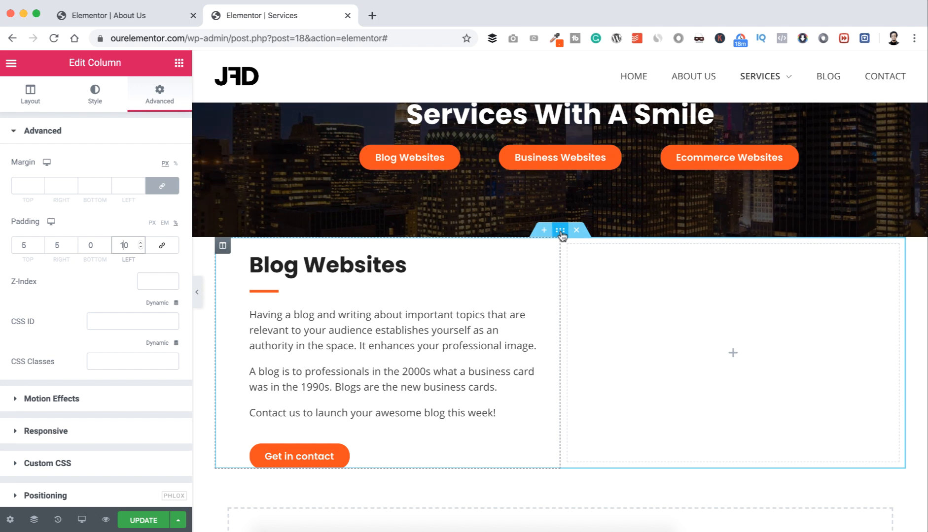
Step: Give the Blog Websites section a top margin of 100
click(304, 222)
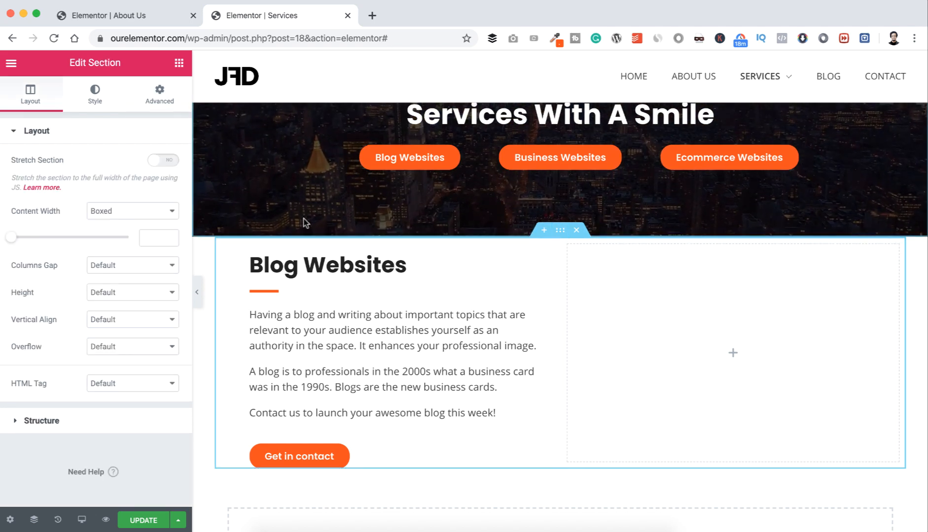
click(159, 96)
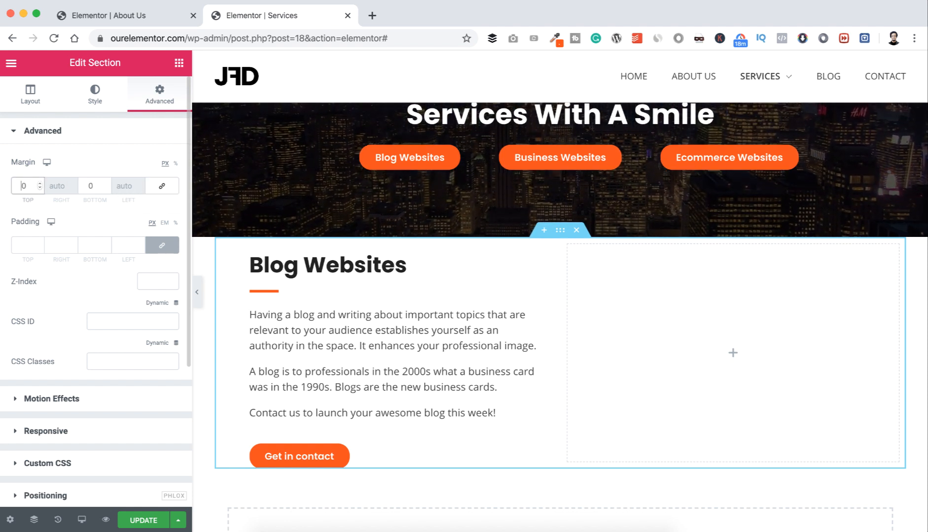
text(100)
scroll(339, 369, down, 3)
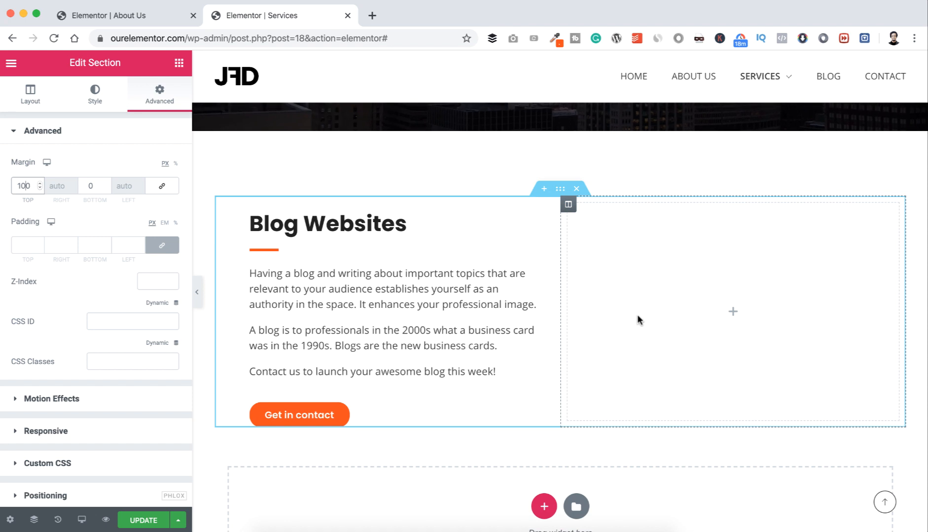
click(734, 314)
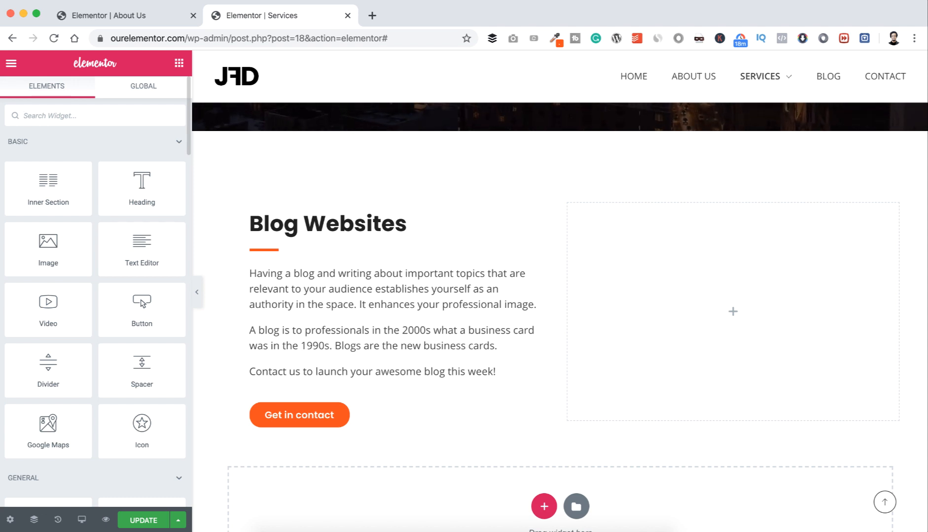
Step: Search widgets for 'image' and drop a Basic Gallery into the empty right column
text(image)
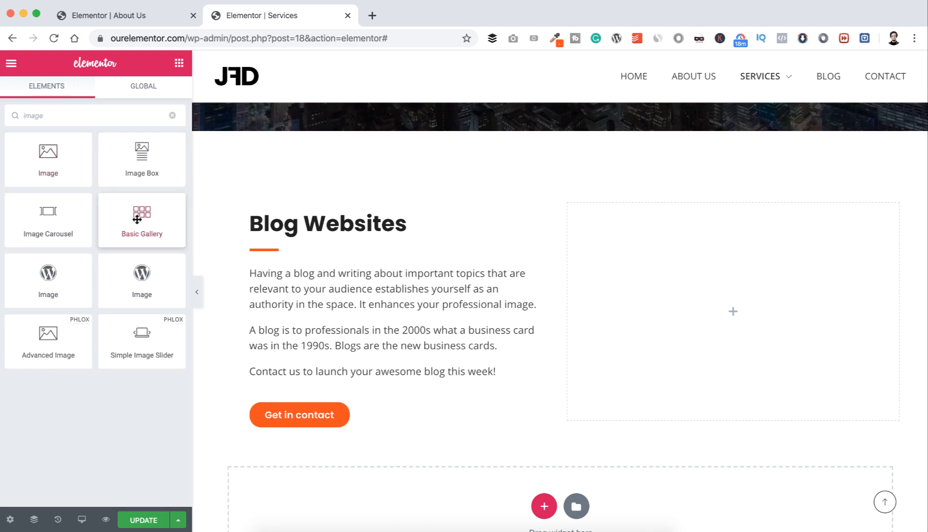
drag(136, 218, 716, 305)
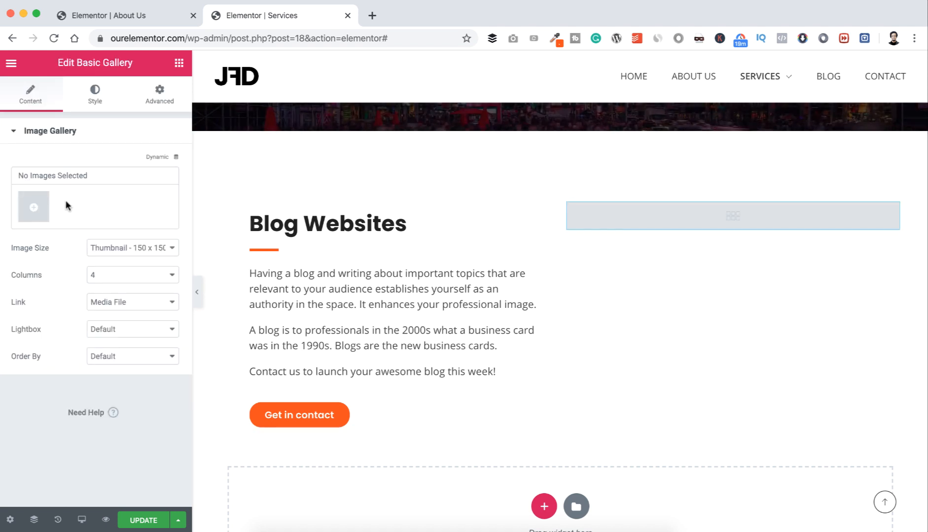
Step: Upload blog-portfolio-1 to 12 from the Blog Section folder and insert them as the gallery
click(37, 210)
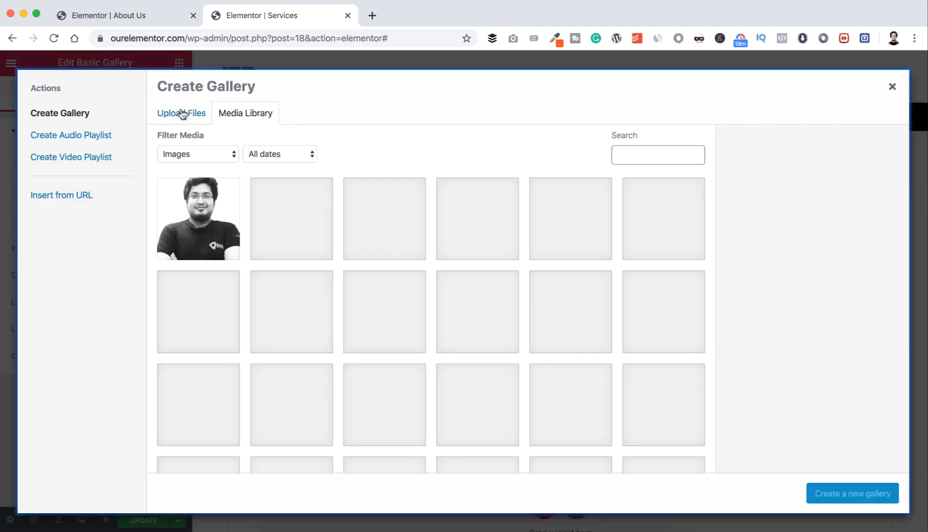
click(183, 114)
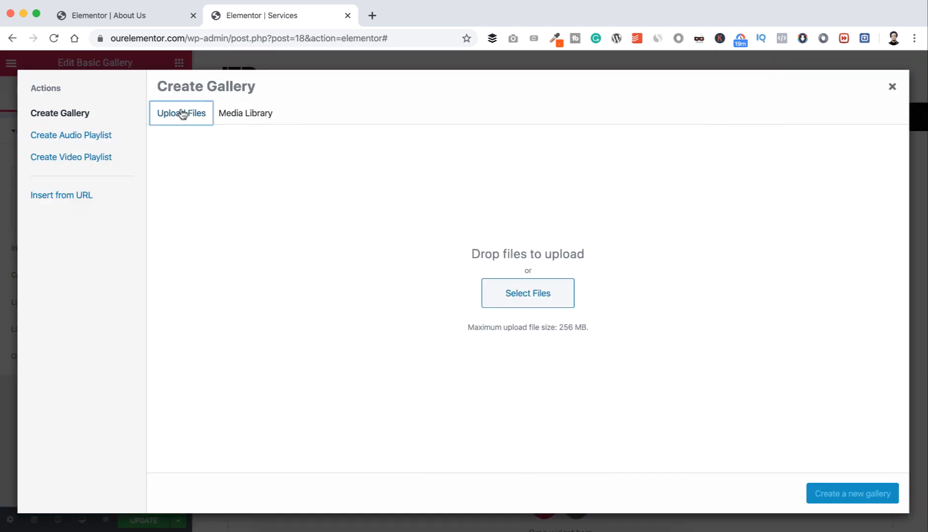
click(528, 299)
click(438, 61)
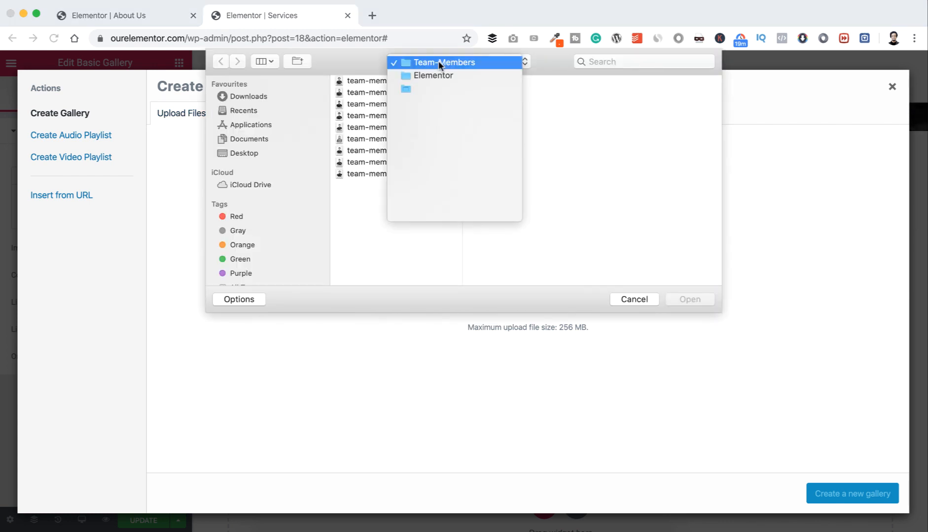
click(433, 75)
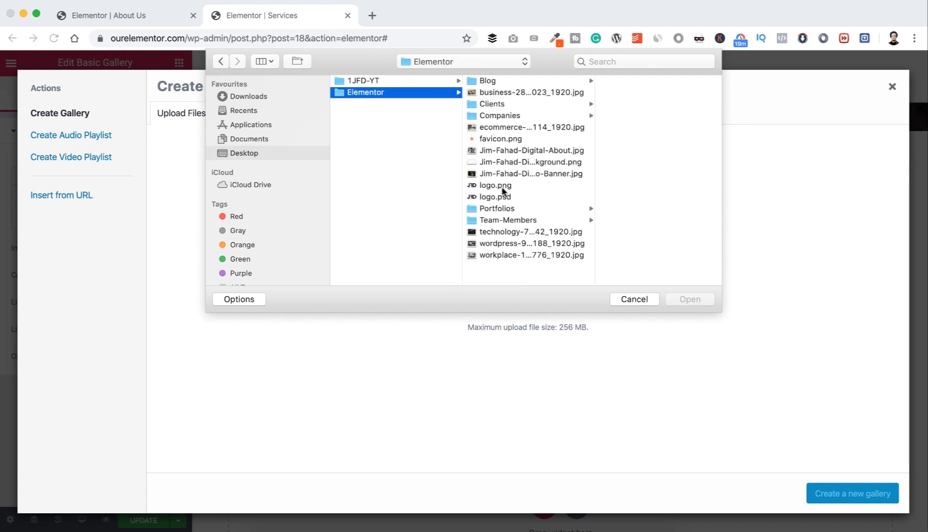
click(502, 209)
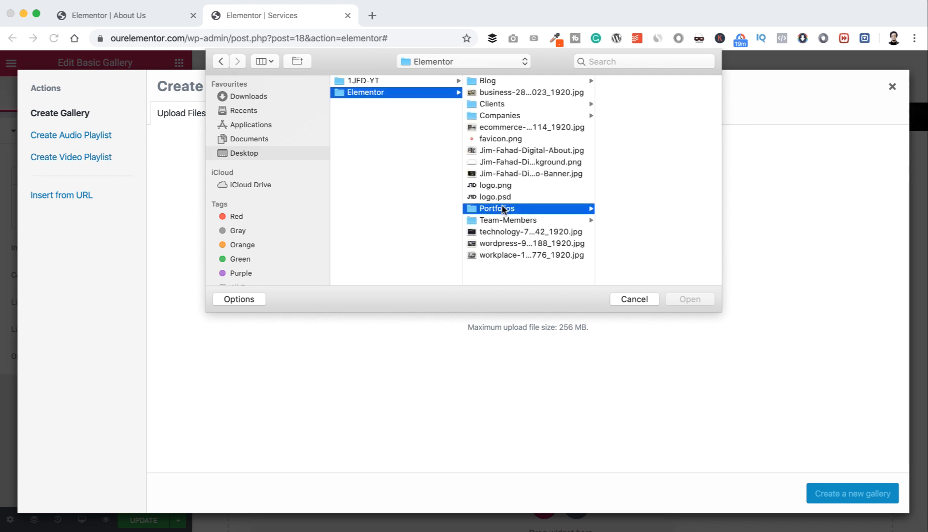
click(622, 266)
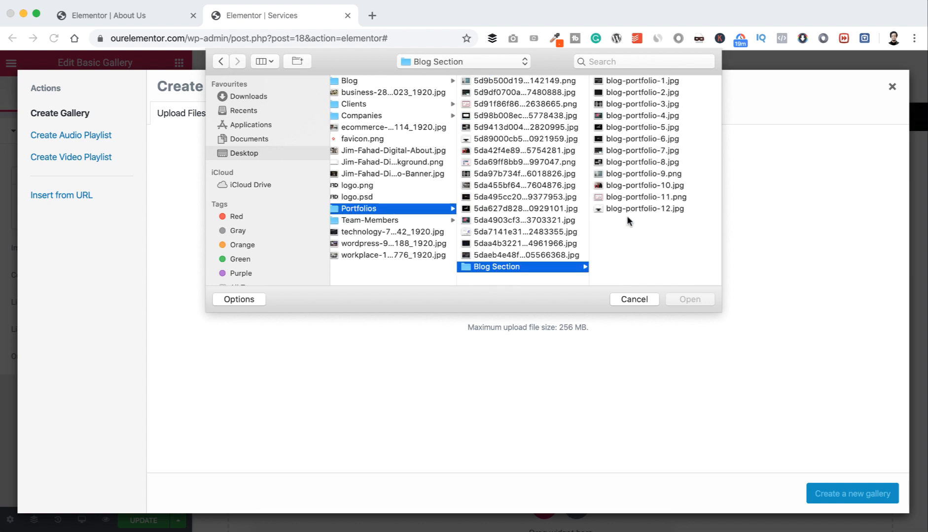
drag(627, 220, 607, 80)
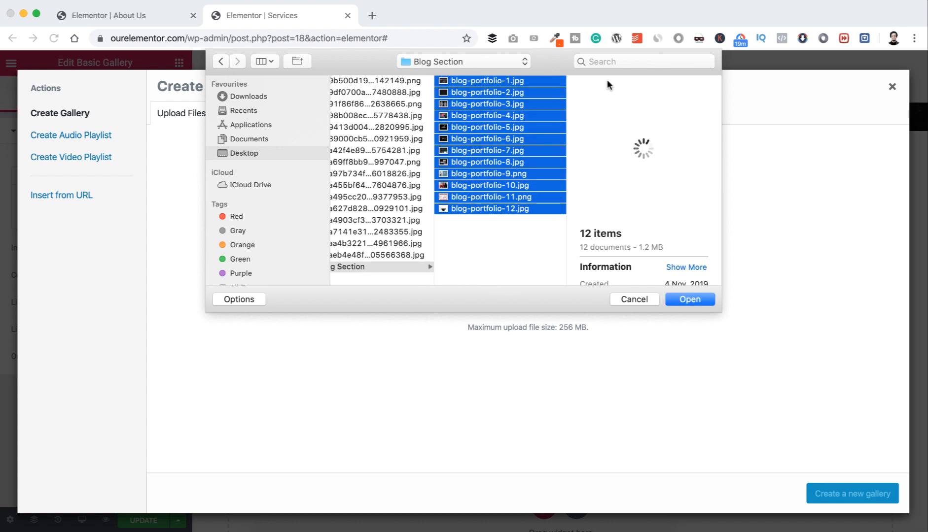
click(690, 299)
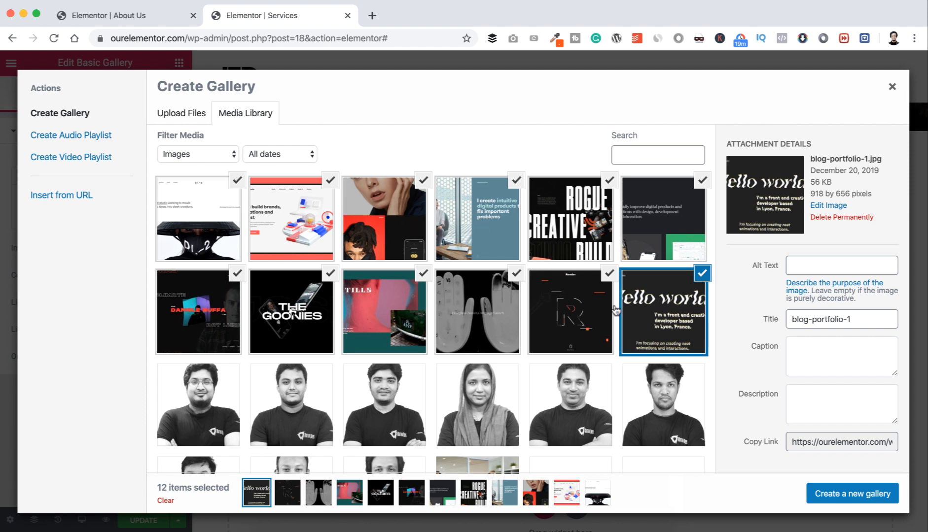
click(829, 495)
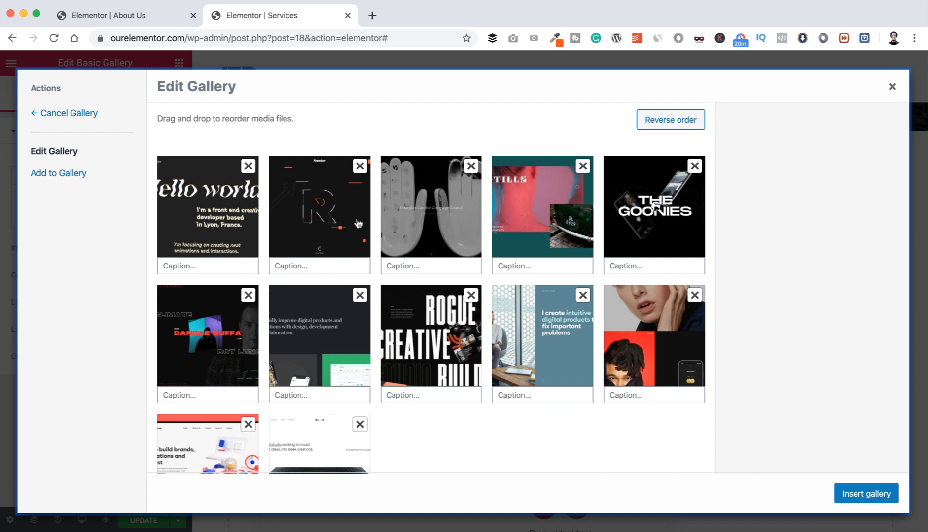
click(865, 493)
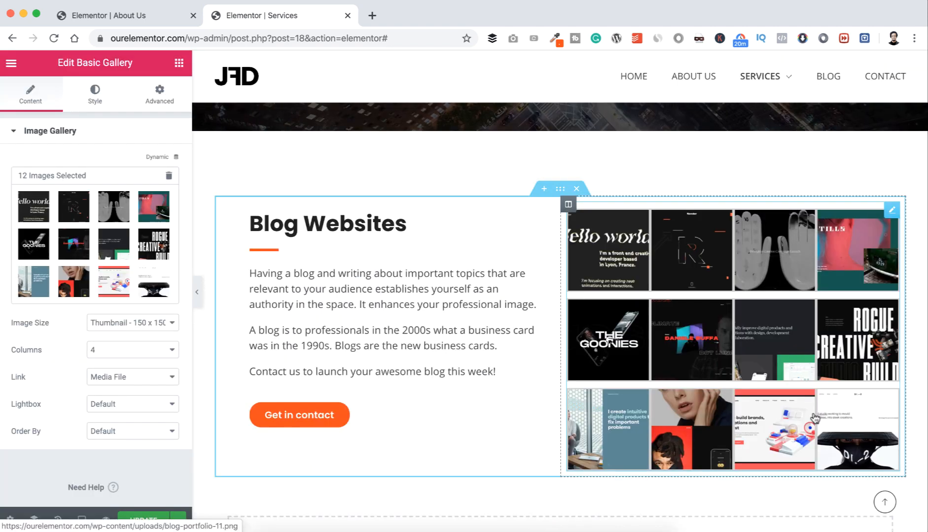
Step: Set gallery images to Medium 300 x 300 and try 3 and 5 columns before settling on 4
click(123, 323)
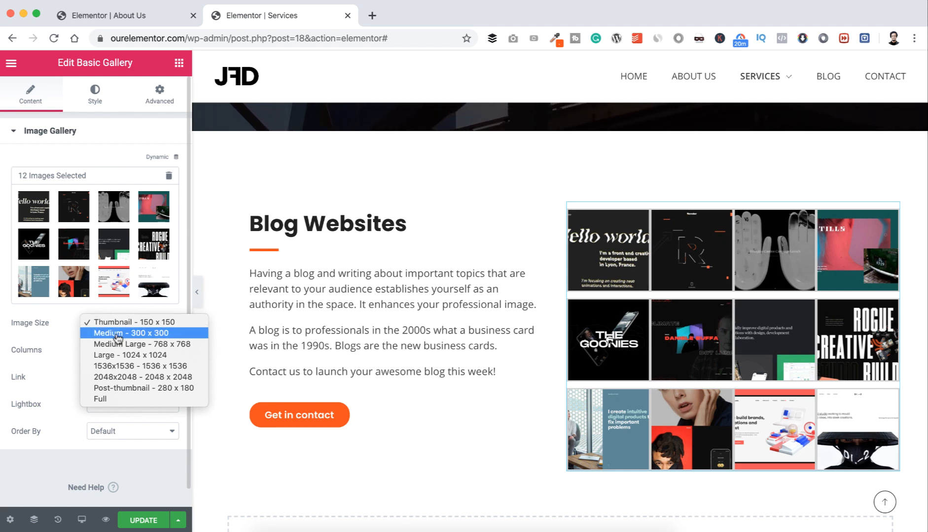
click(117, 334)
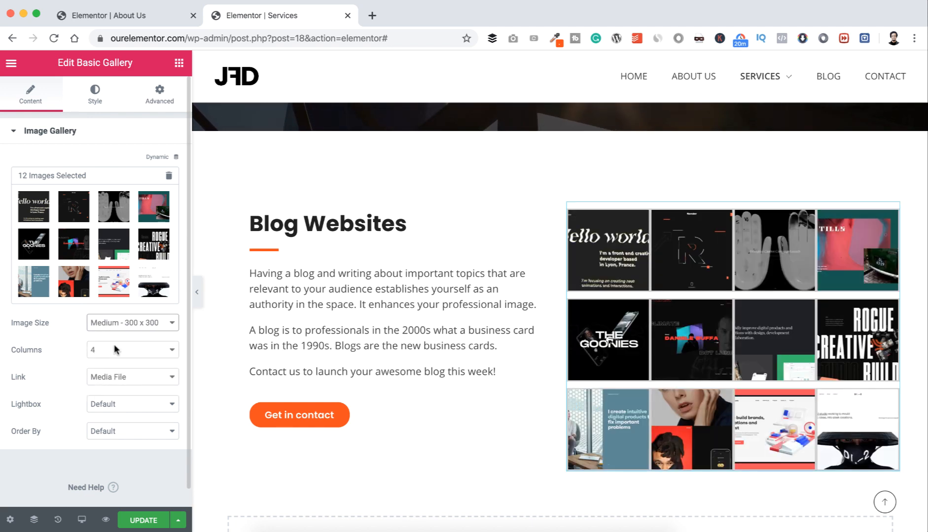
click(116, 348)
click(113, 339)
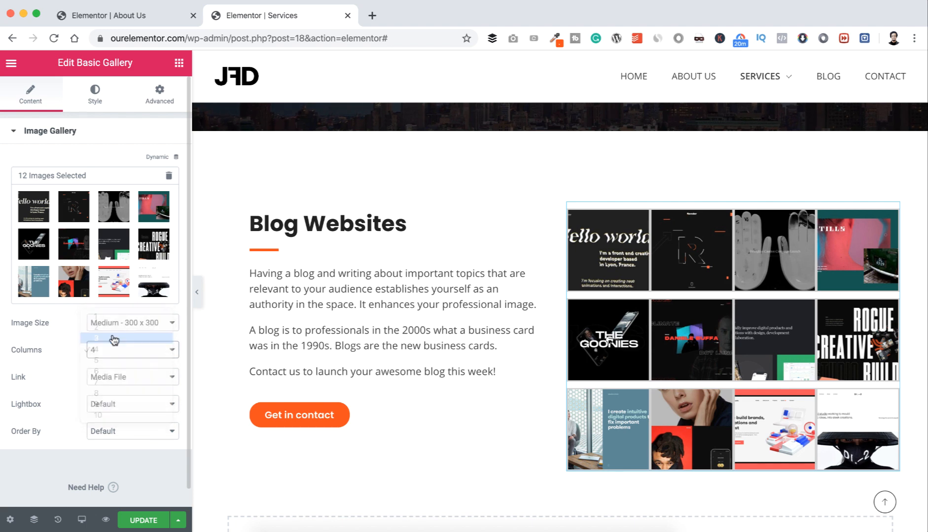
click(113, 350)
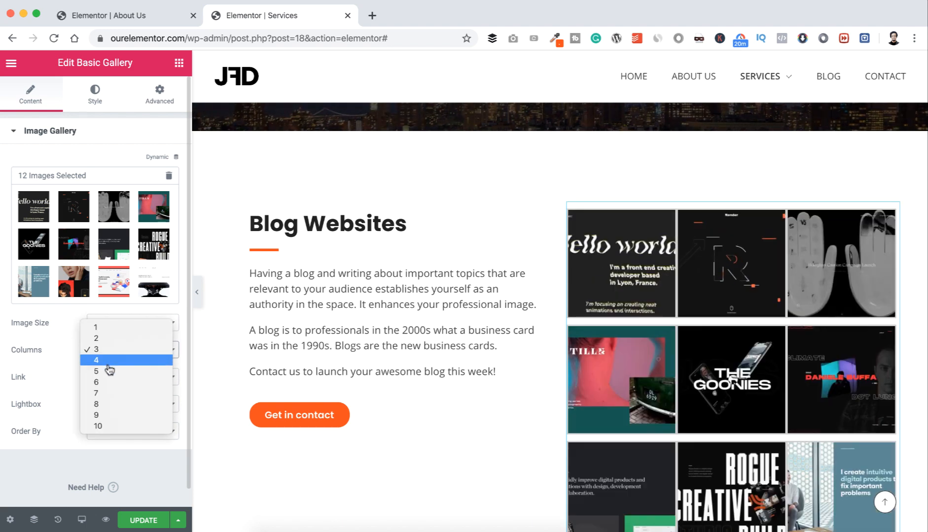
click(111, 371)
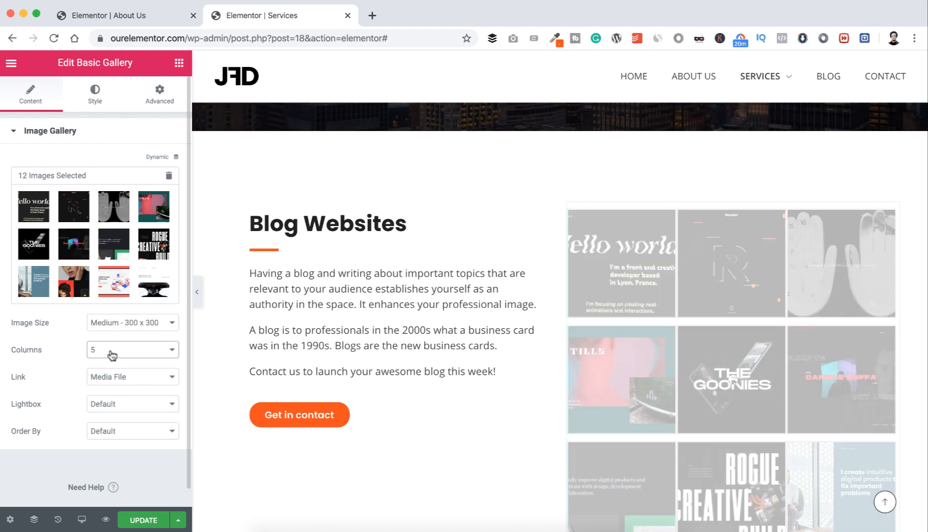
click(112, 354)
click(111, 338)
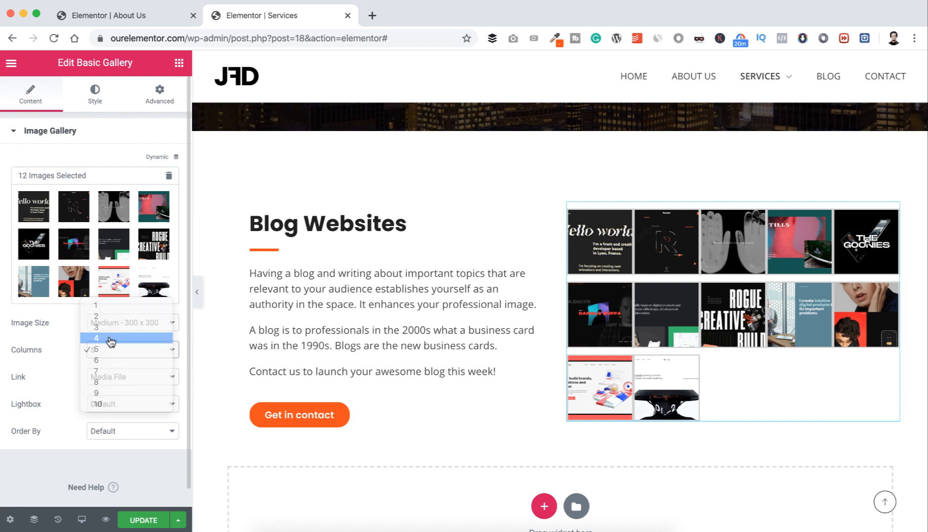
Step: Keep links to the media file, turn the lightbox on, and preview random order before restoring default
click(109, 377)
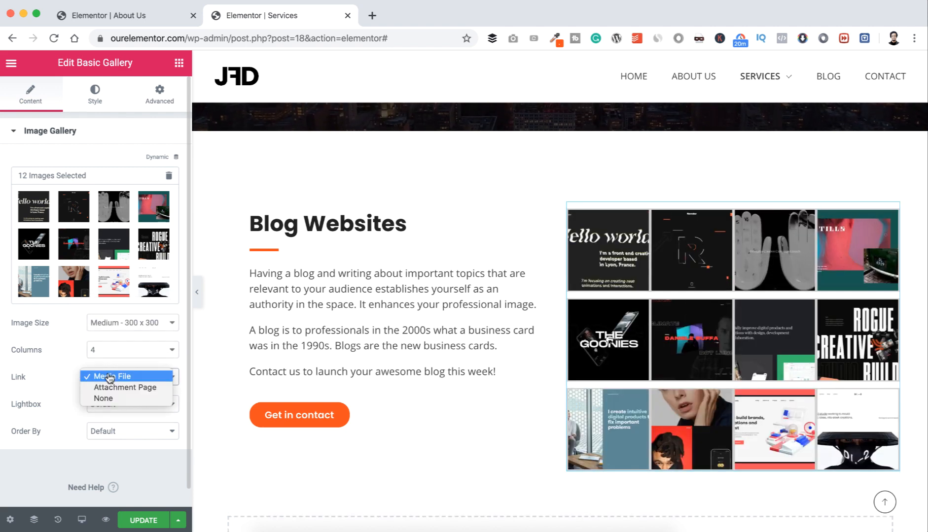
click(109, 376)
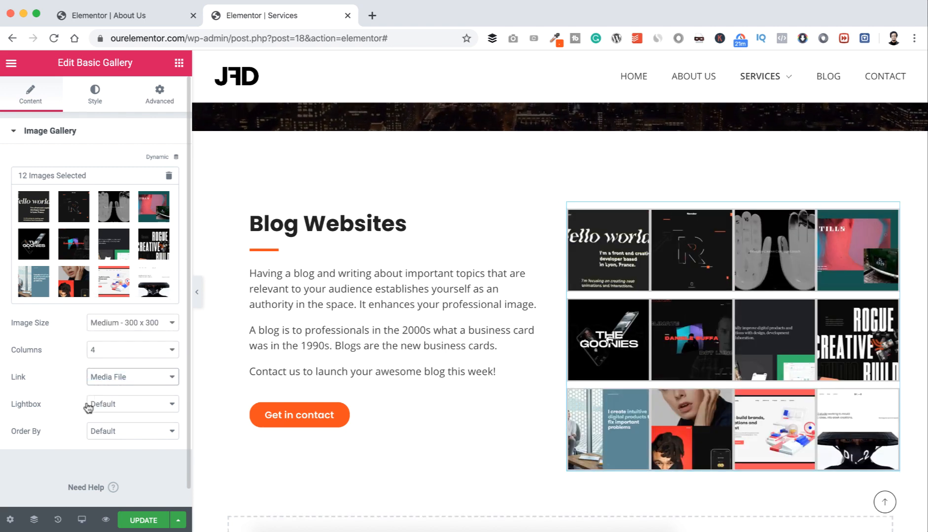
click(104, 407)
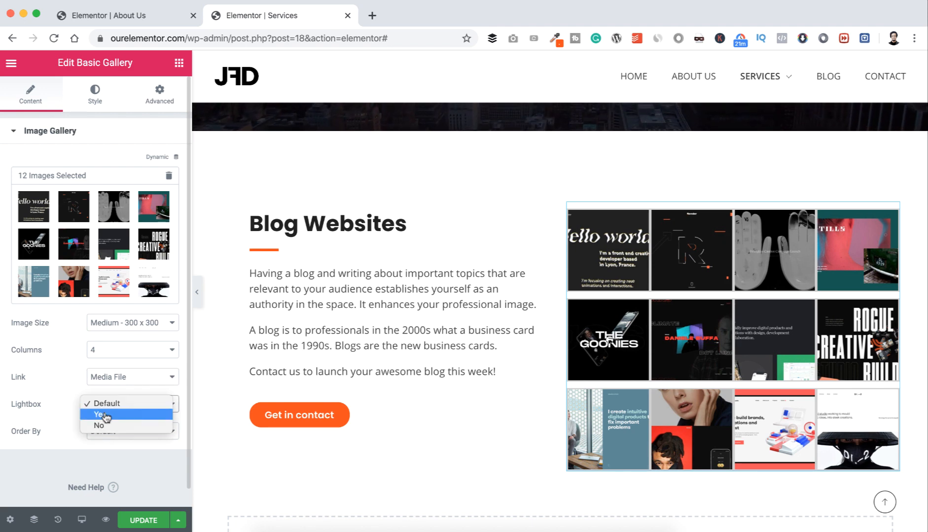
click(104, 416)
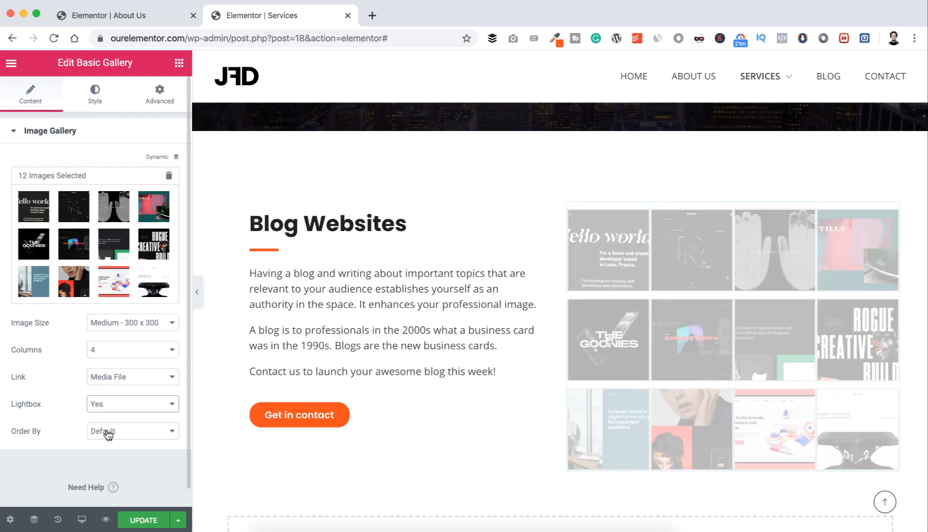
click(108, 432)
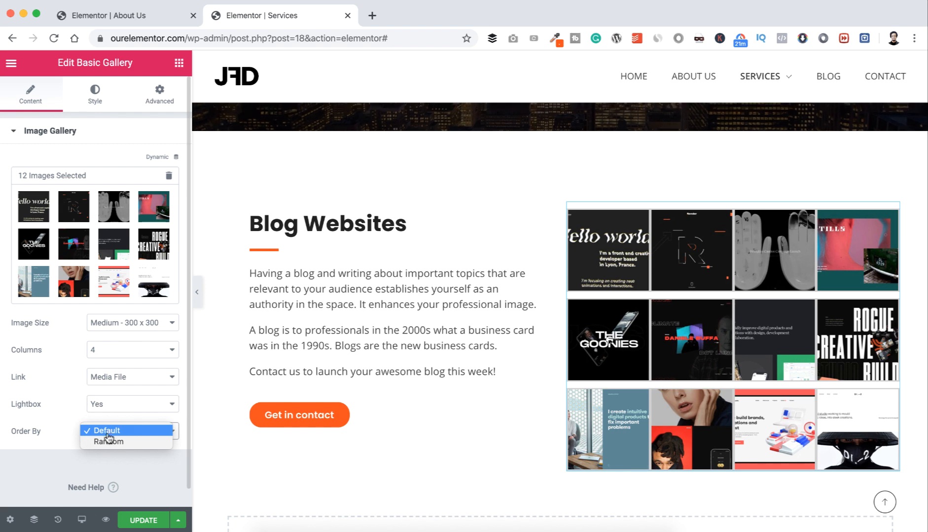
click(109, 440)
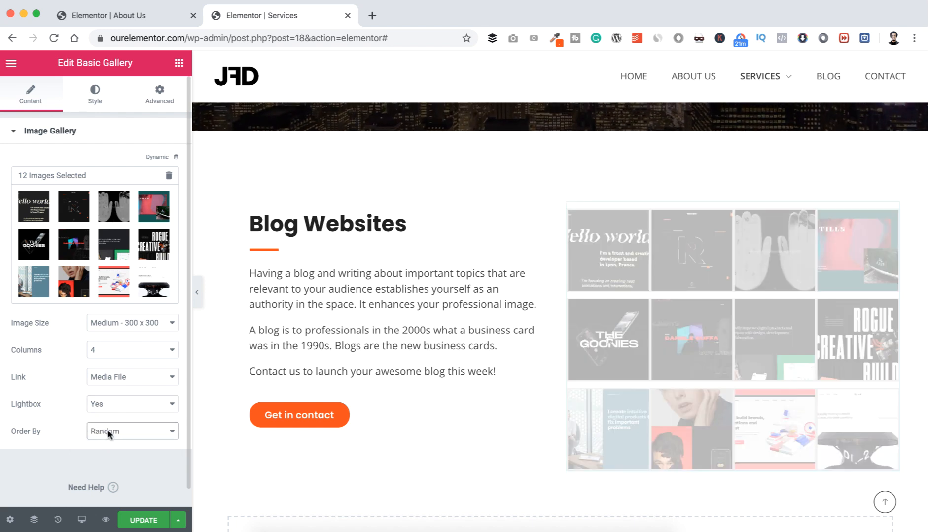
click(108, 433)
click(107, 420)
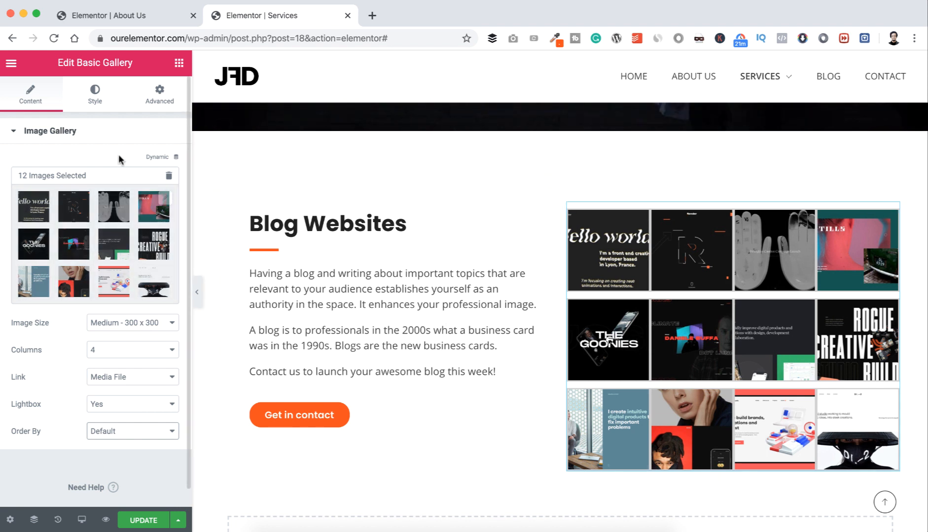
Step: Set custom gallery spacing of 5 and a 10 px border radius on all image corners
click(95, 96)
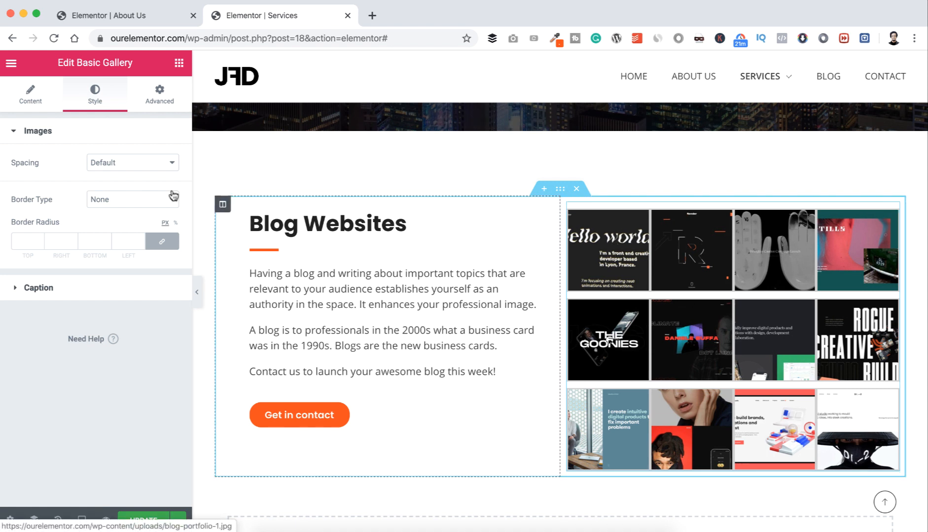
click(117, 161)
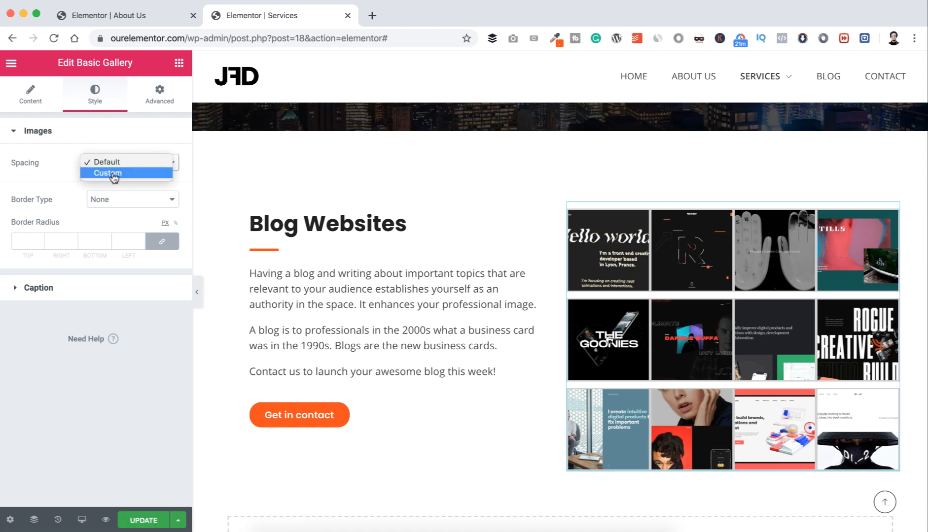
click(110, 173)
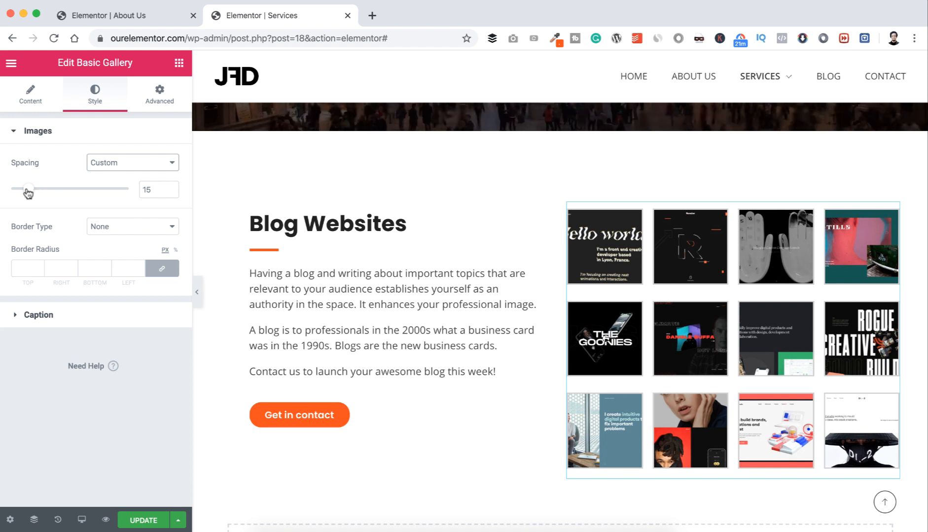
drag(25, 193, 17, 193)
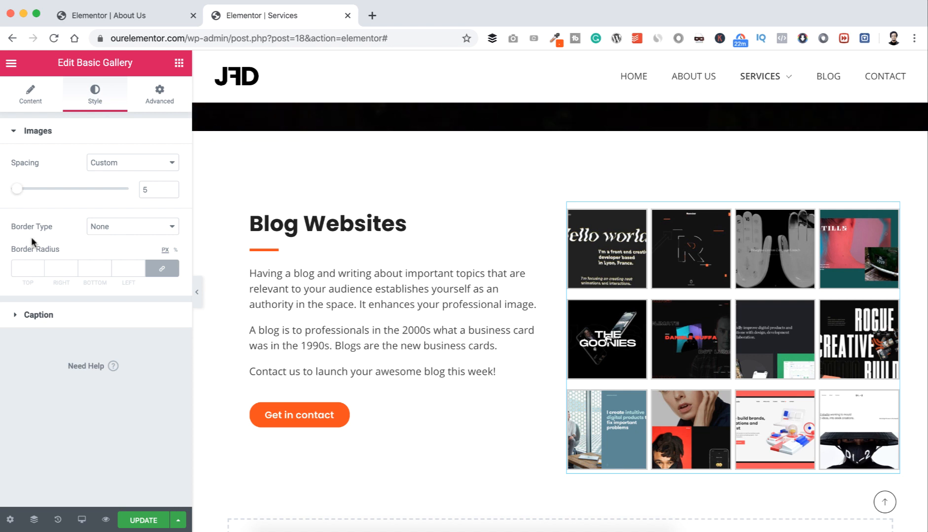
click(23, 263)
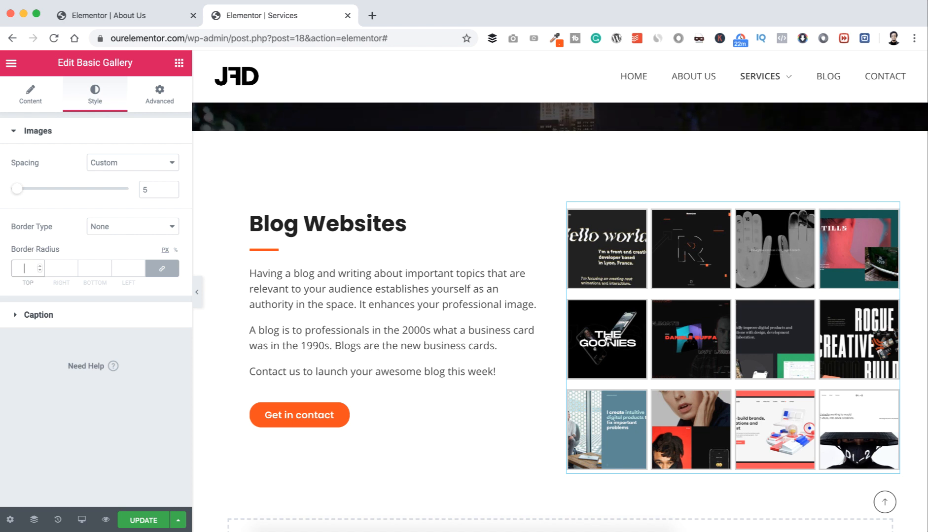
text(10)
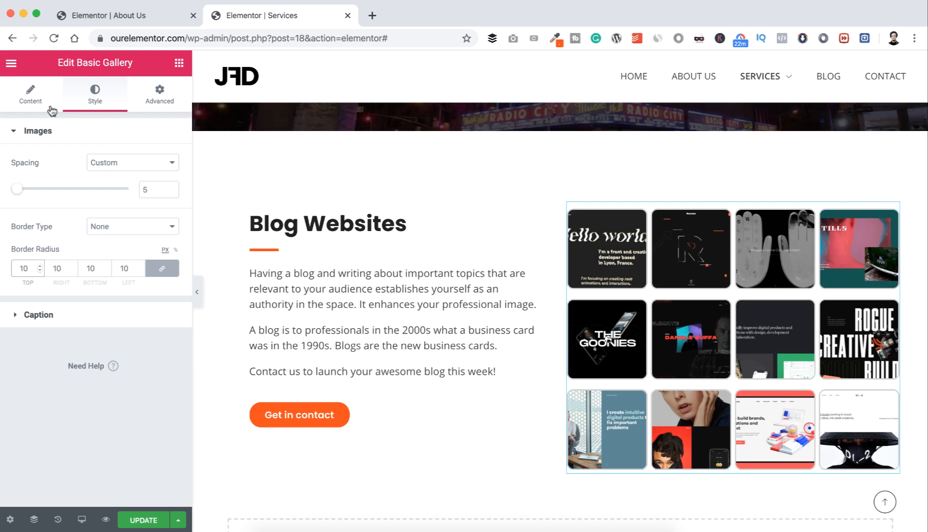
click(35, 101)
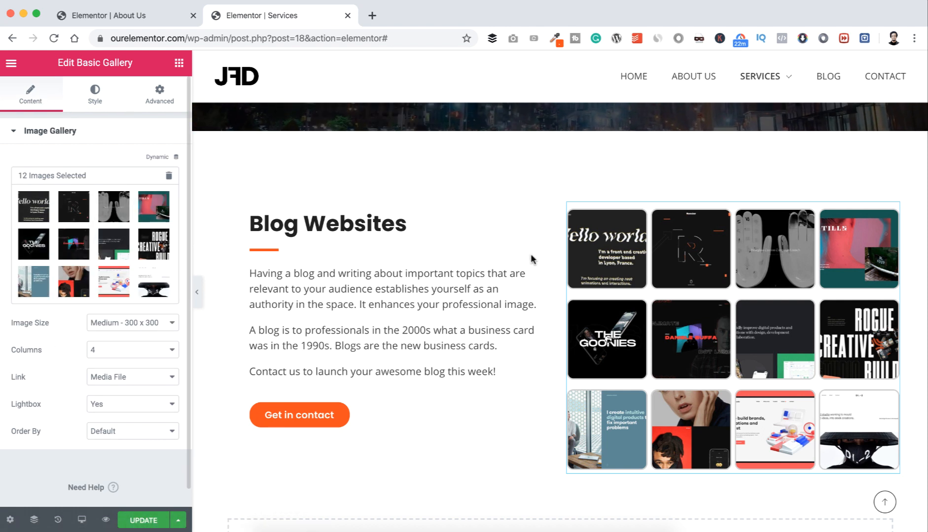
Step: Open the first gallery image in the lightbox, step forward three images, then back one
click(599, 247)
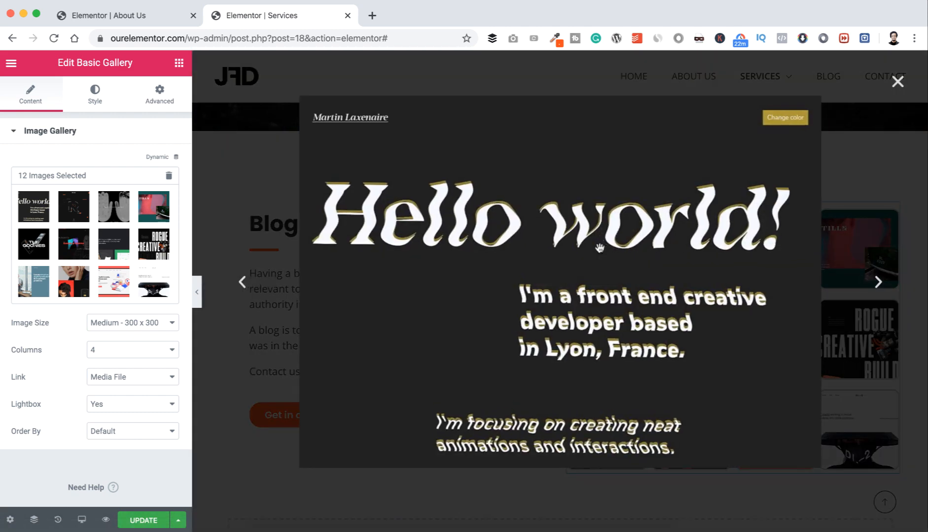
click(877, 283)
click(877, 282)
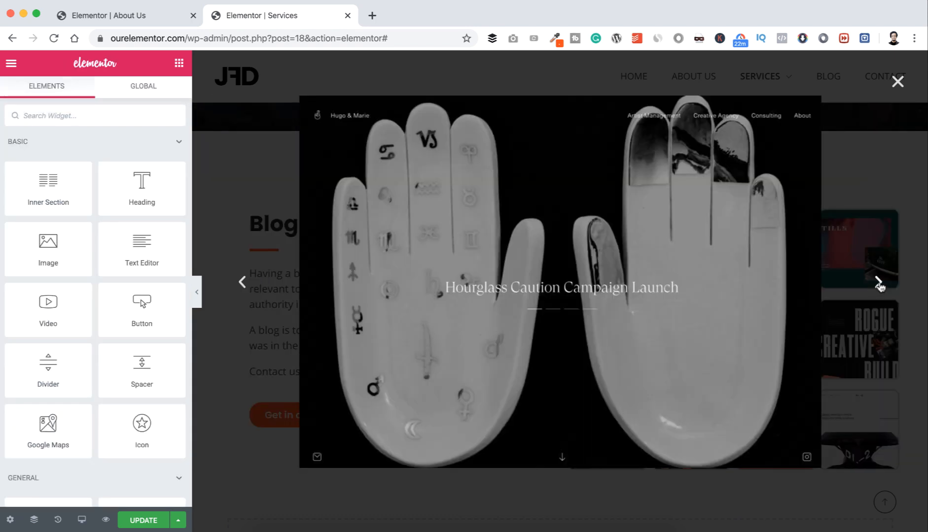
click(878, 283)
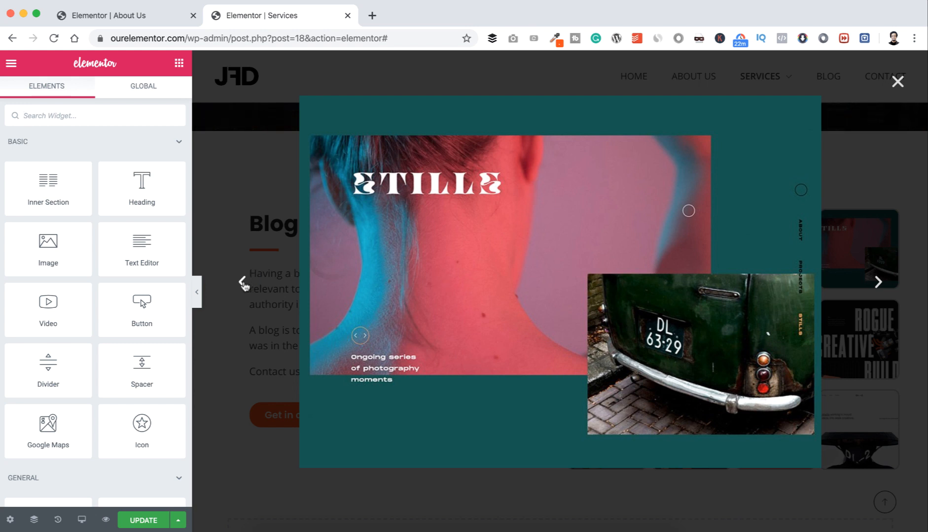
click(242, 282)
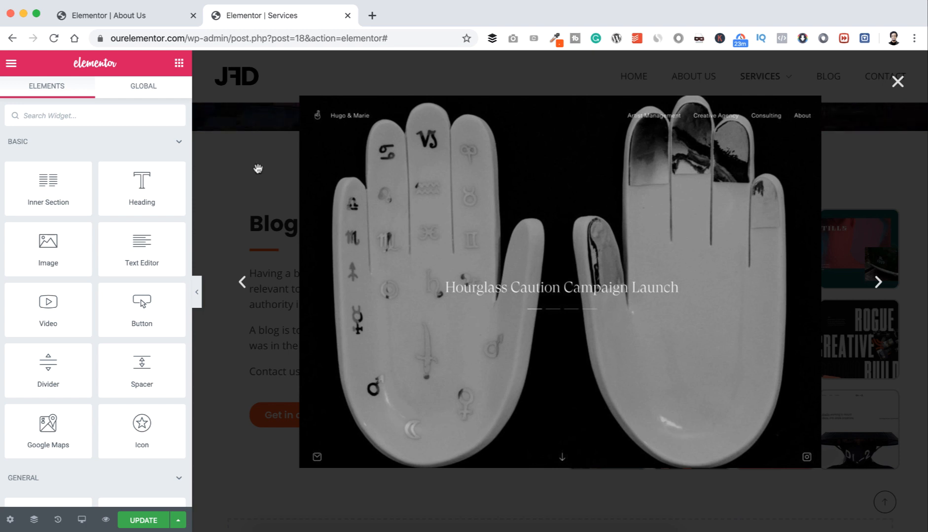
Step: In Global Settings' Lightbox options, adjust the background transparency, then clear the colour back to default
click(12, 64)
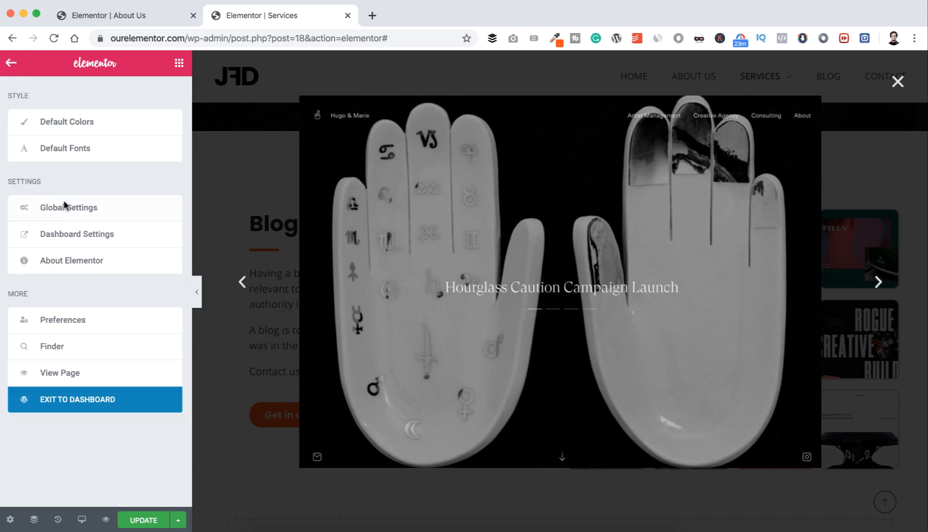
click(63, 202)
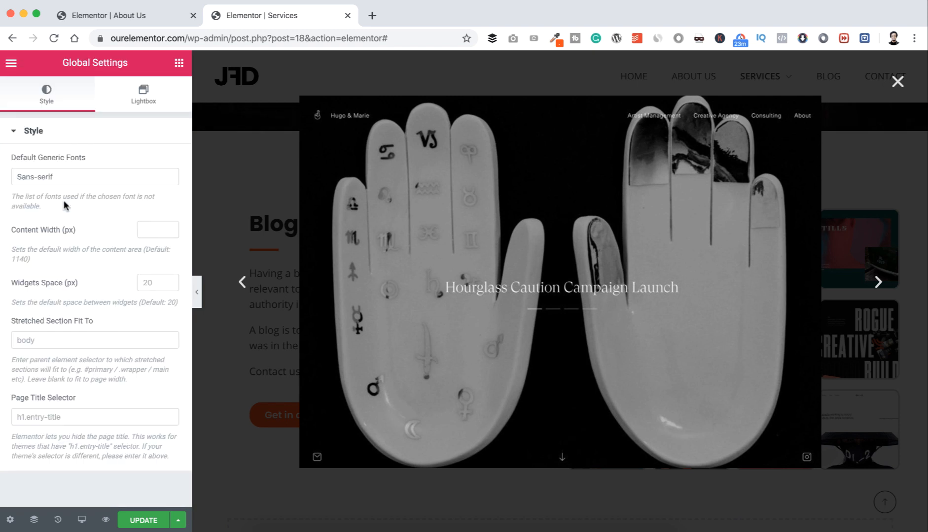
click(147, 94)
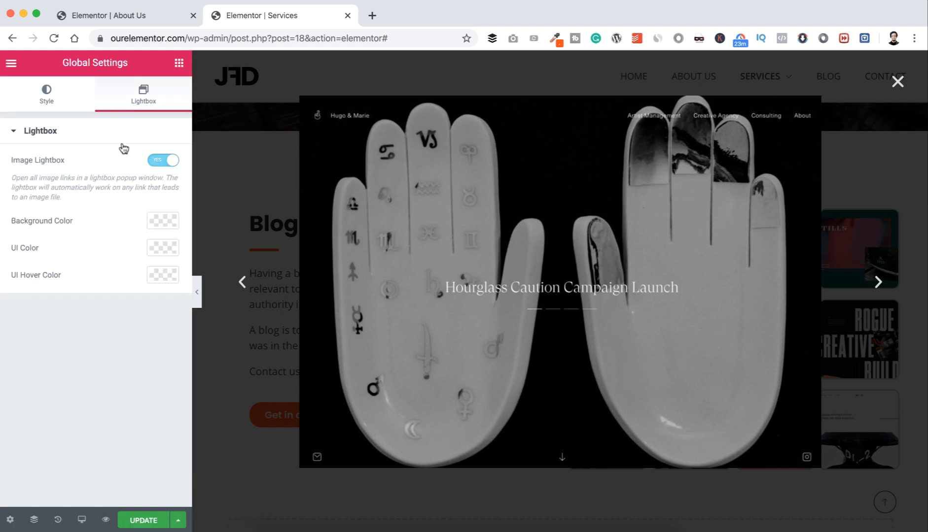
click(157, 223)
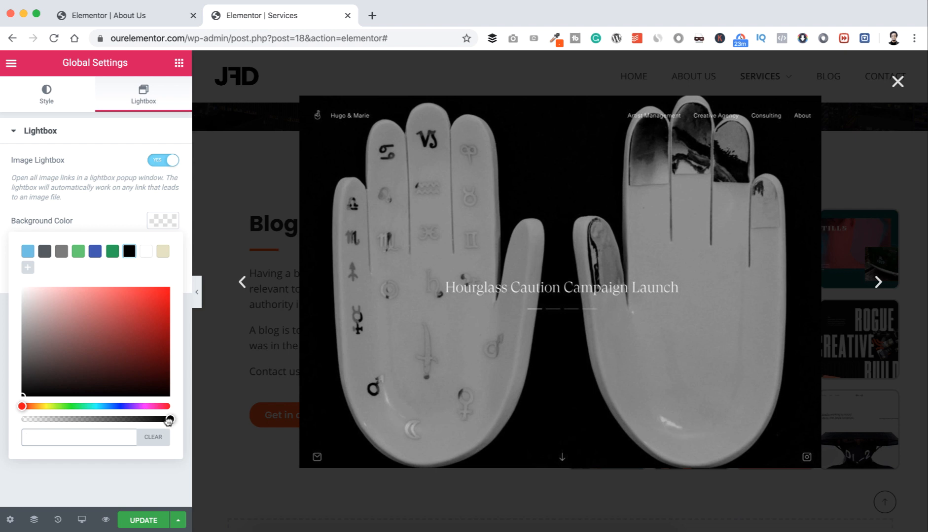
drag(169, 420, 135, 420)
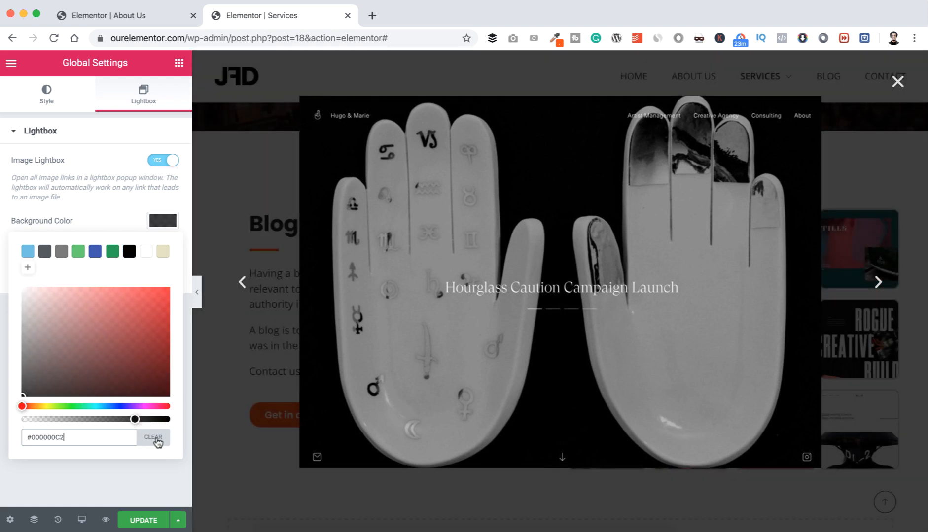
click(157, 440)
click(141, 476)
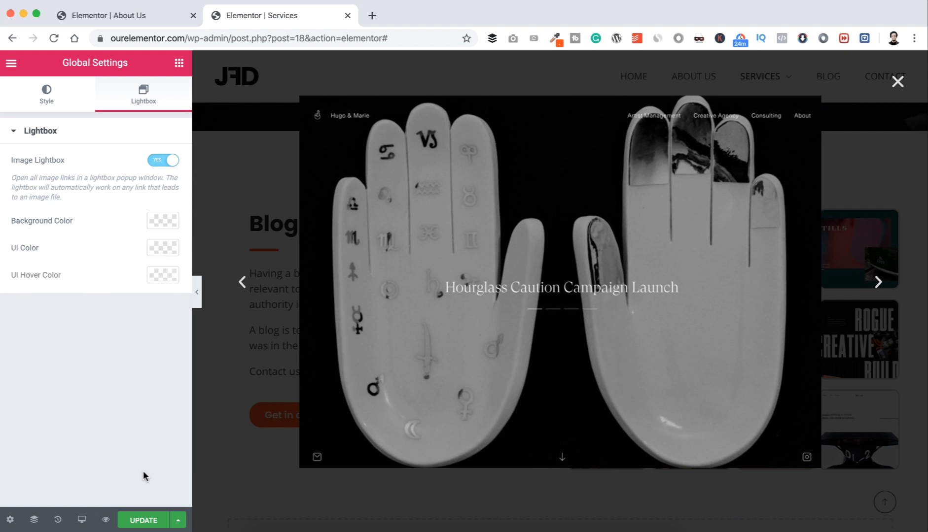
Step: Vertically centre the Blog Websites text column by setting its Vertical Align to Middle
click(897, 82)
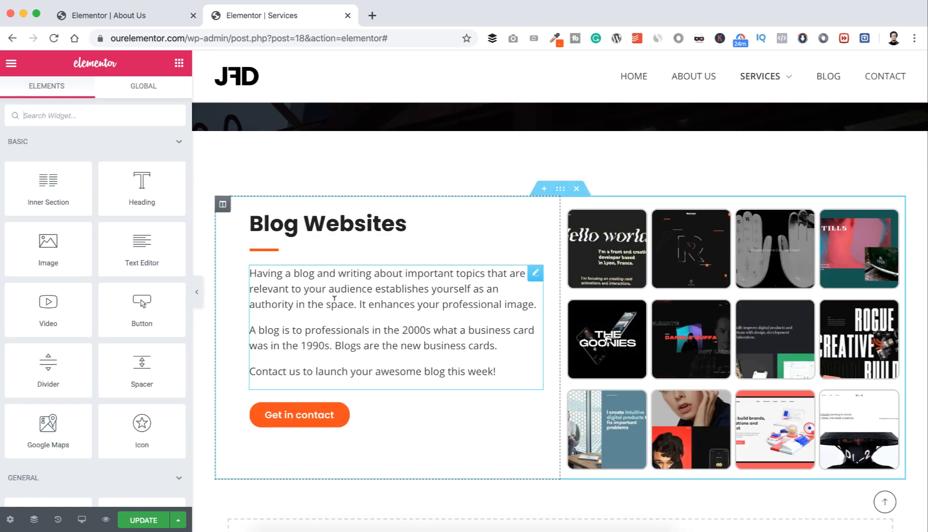
click(223, 205)
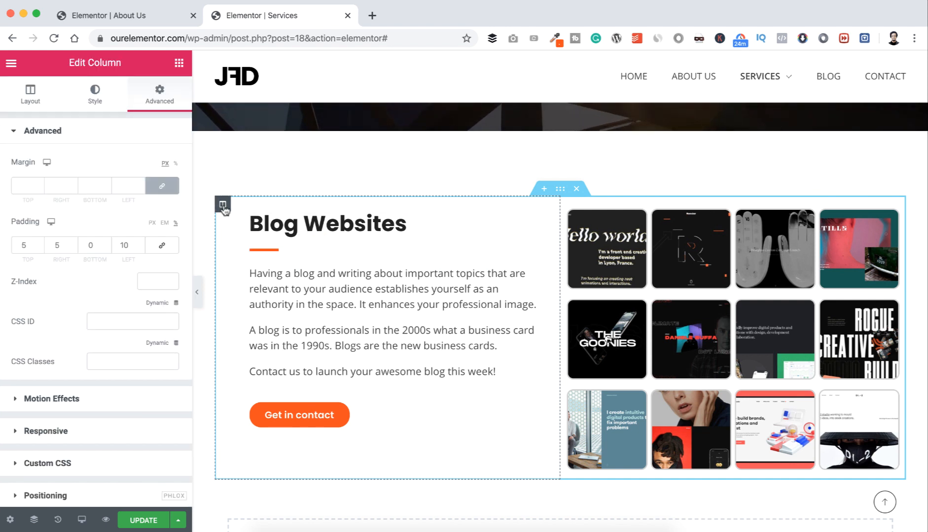
click(32, 98)
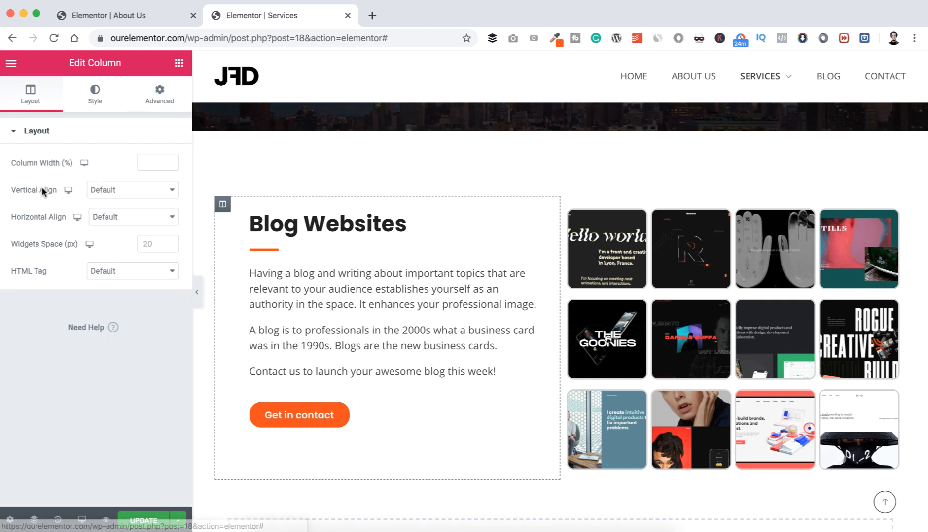
click(115, 191)
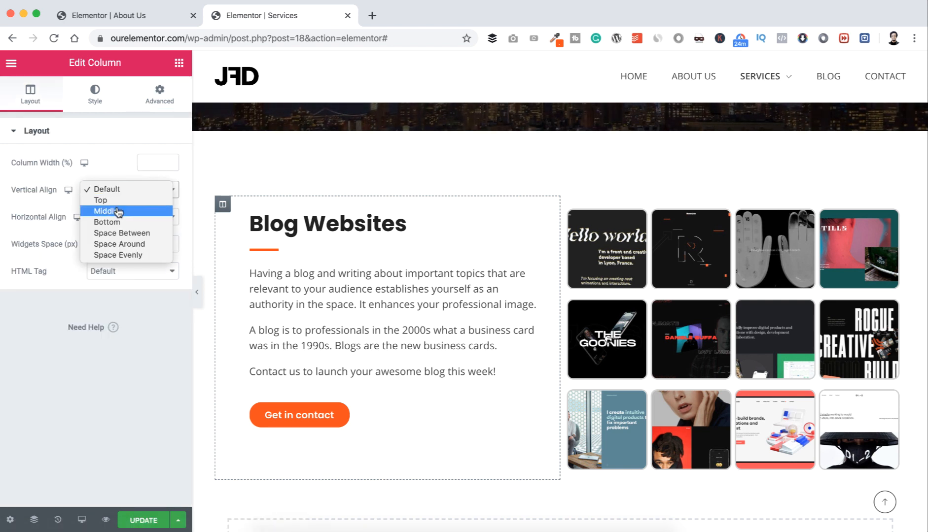
click(117, 211)
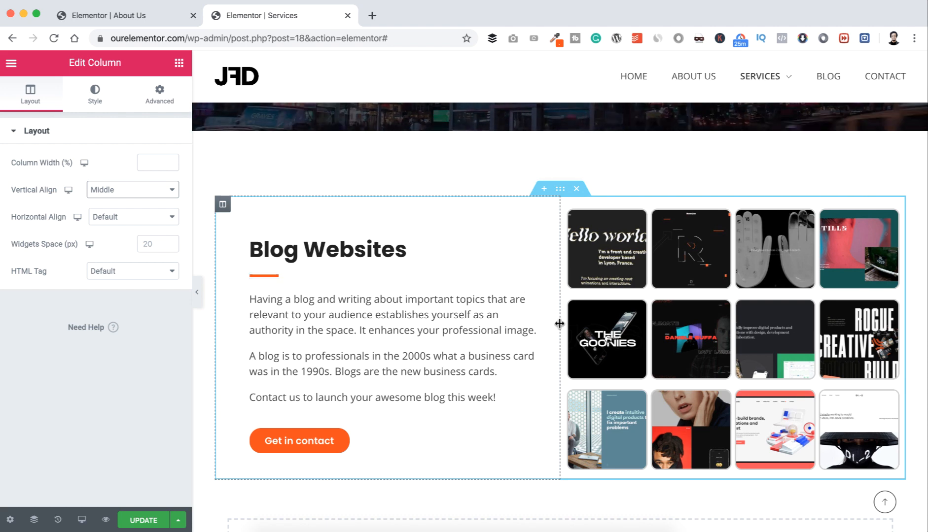
Step: Widen the gallery to roughly 56% of the row and save the Services page
drag(555, 324, 511, 326)
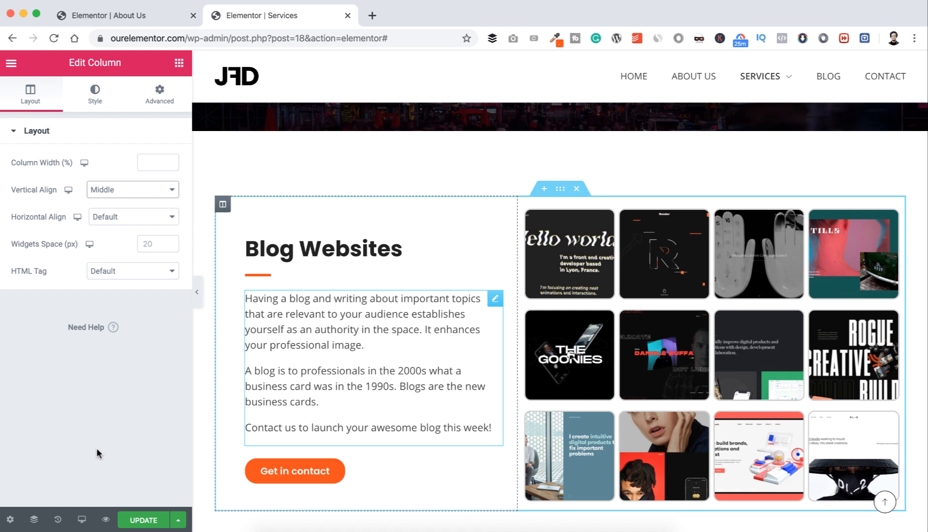
click(144, 521)
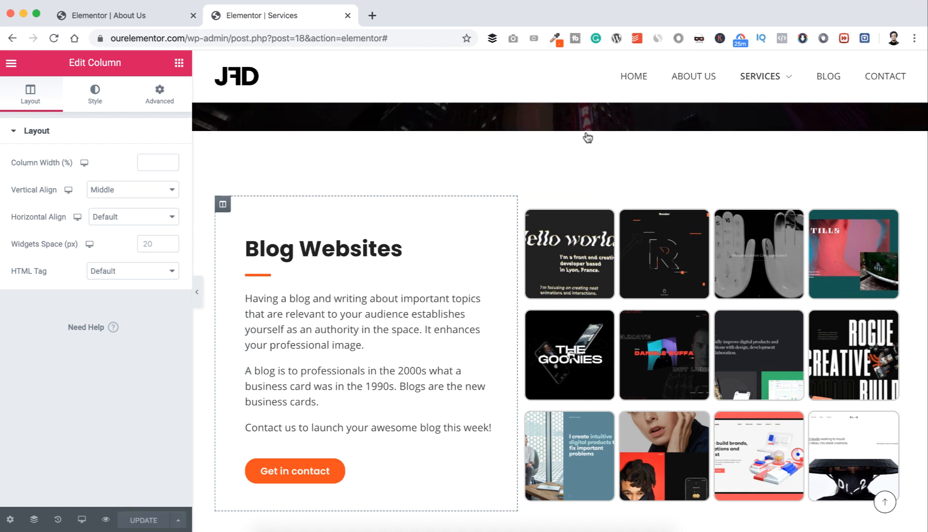
right_click(754, 74)
click(690, 80)
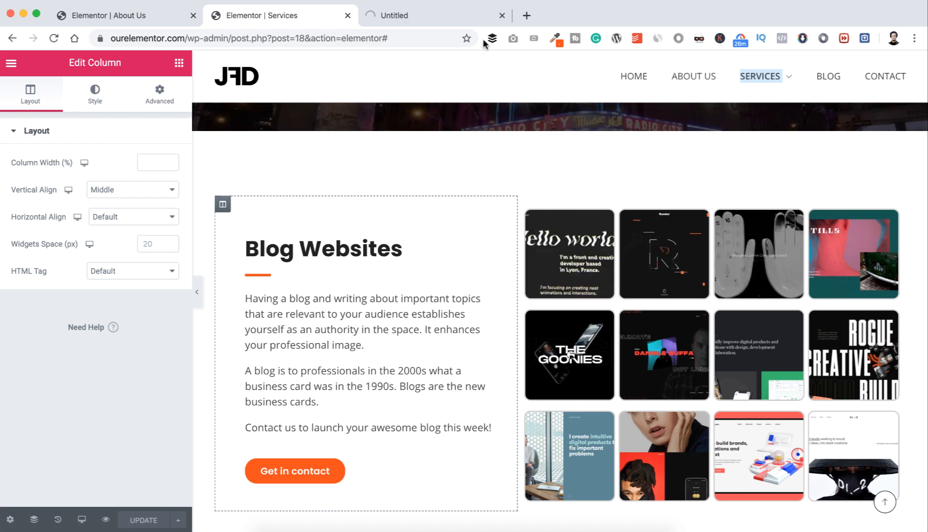
click(441, 17)
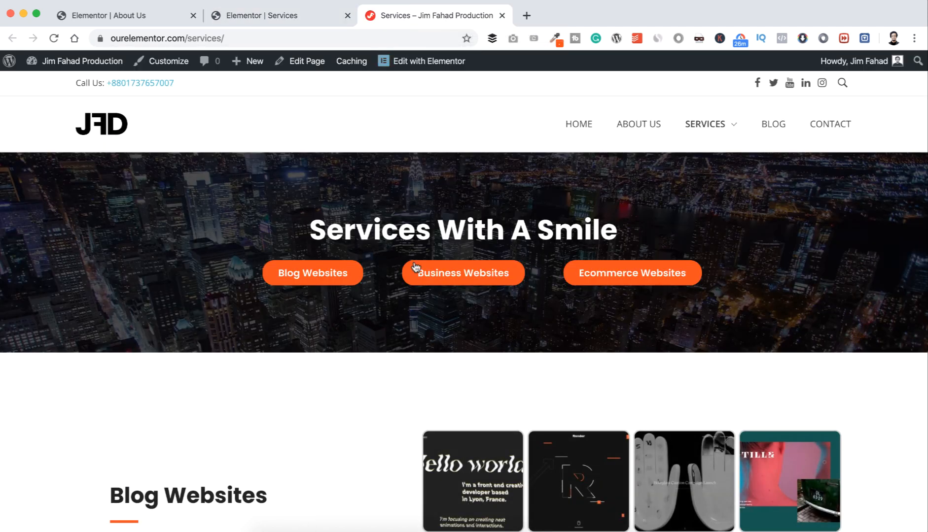
scroll(414, 266, down, 5)
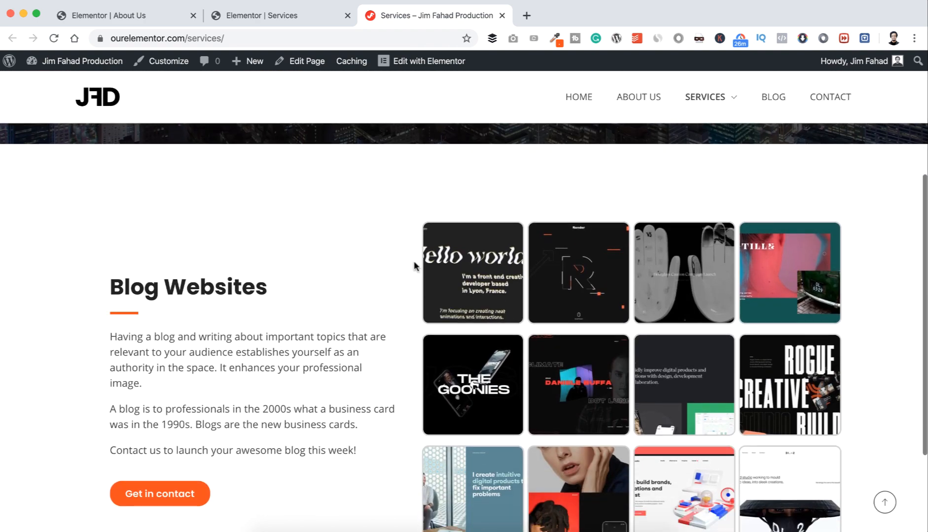
scroll(414, 265, down, 3)
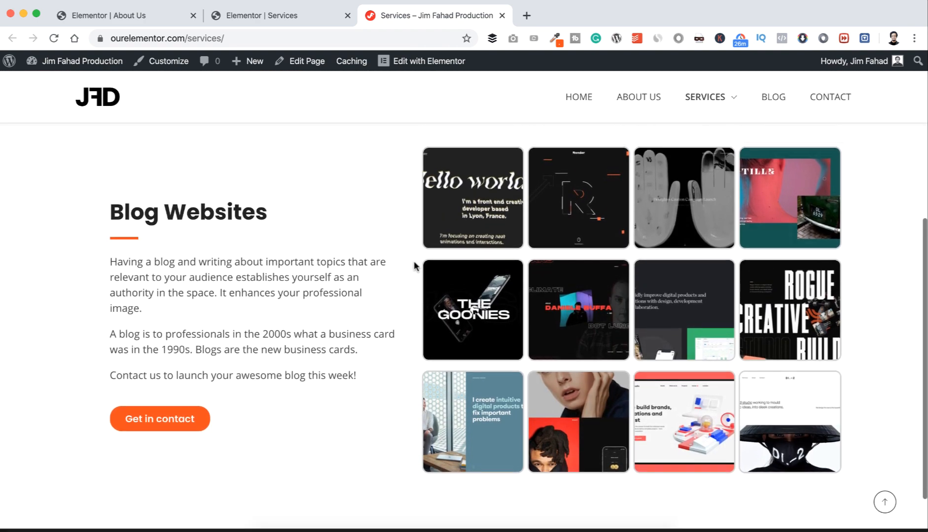
scroll(414, 266, up, 1)
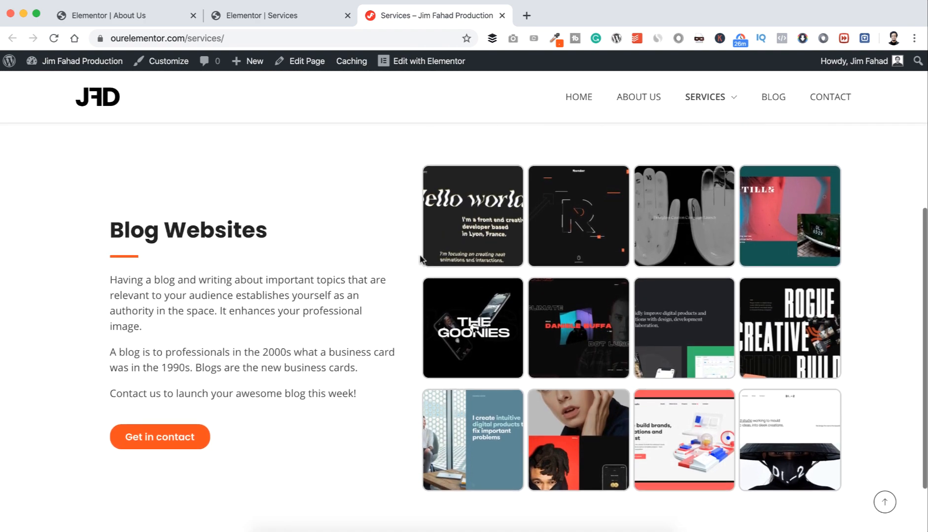
click(465, 228)
key(Right)
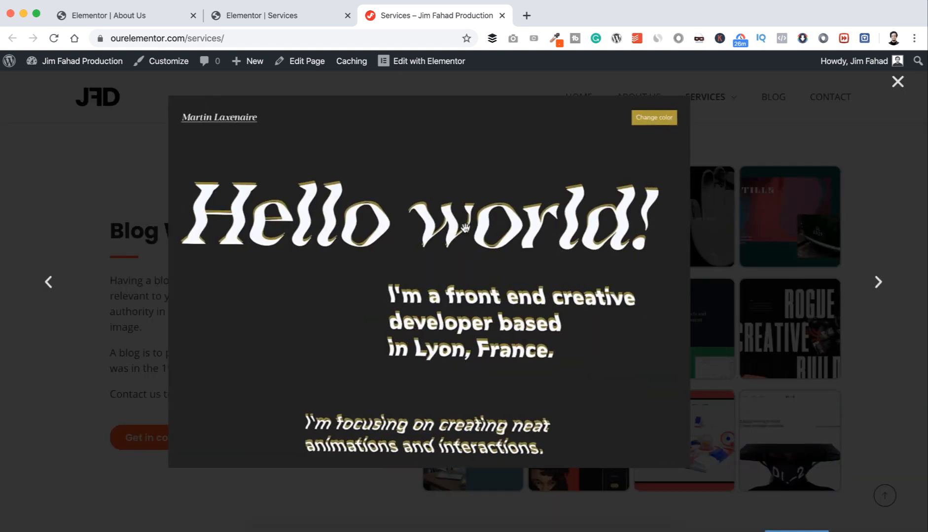
key(Right)
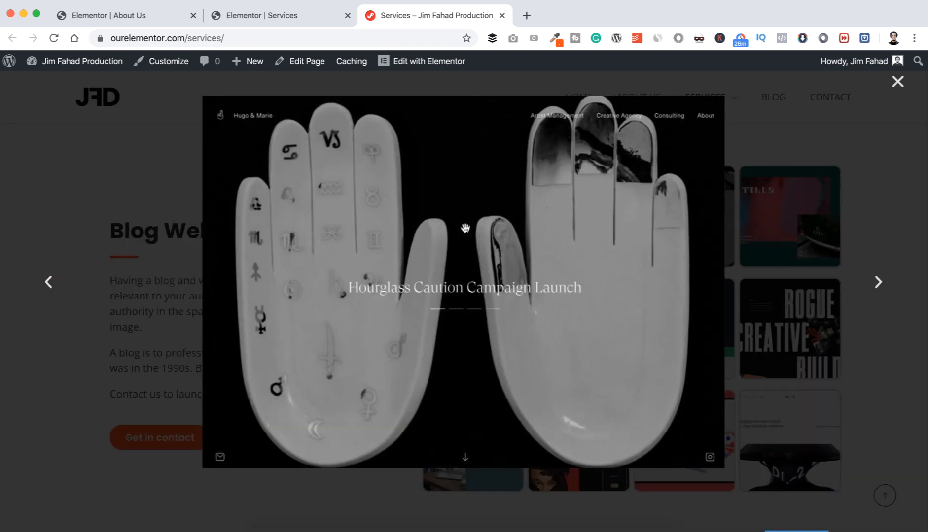
key(Right)
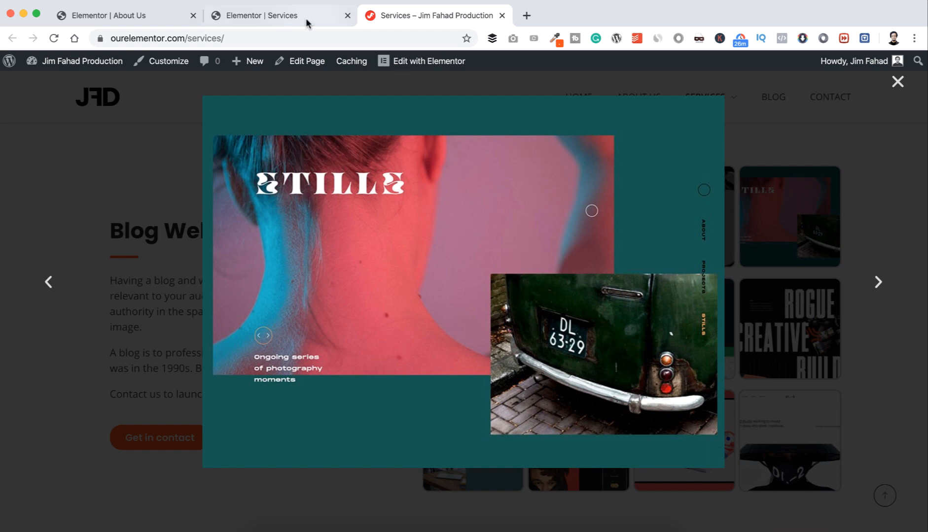
click(304, 16)
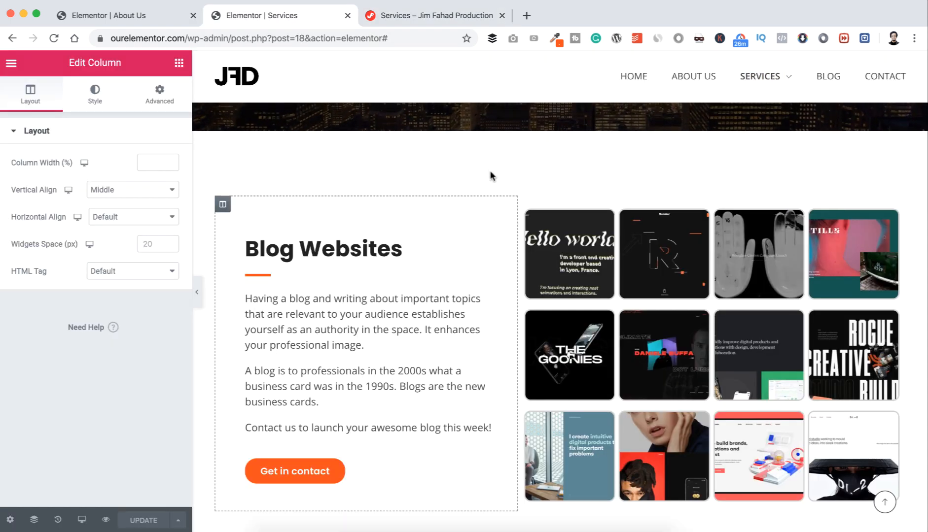
Step: Duplicate the Blog Websites section once
scroll(490, 173, up, 3)
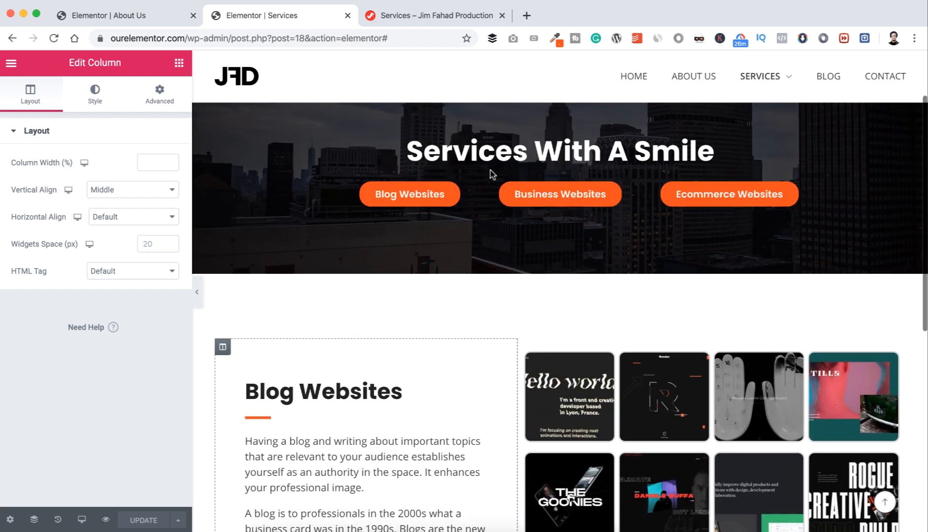
scroll(490, 171, up, 3)
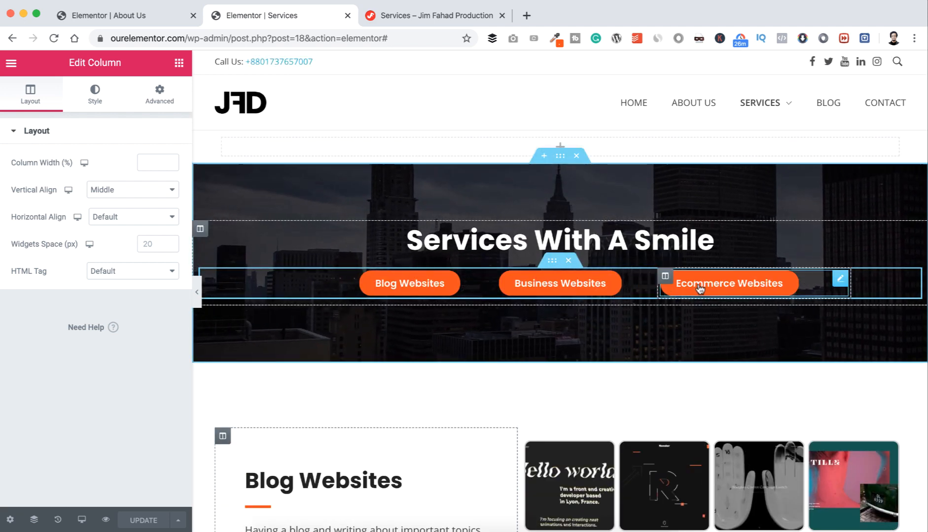
scroll(562, 371, down, 3)
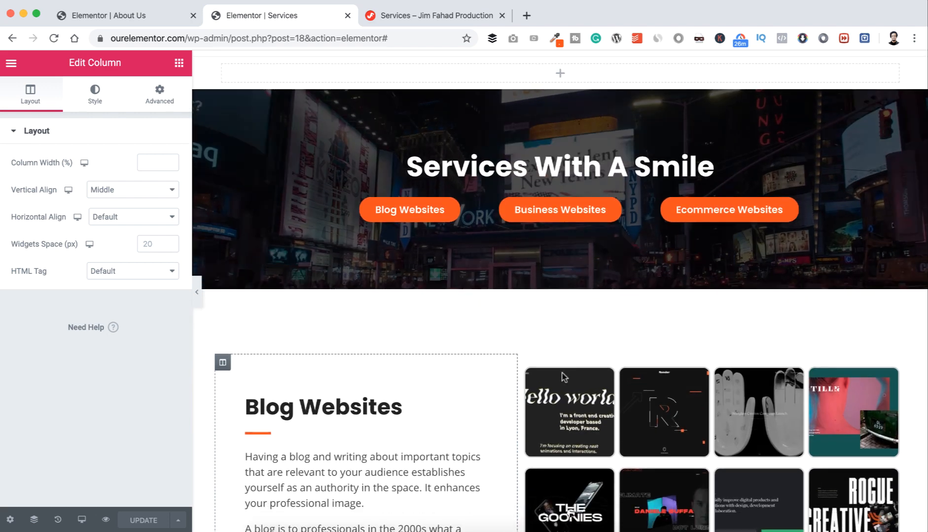
scroll(561, 373, down, 3)
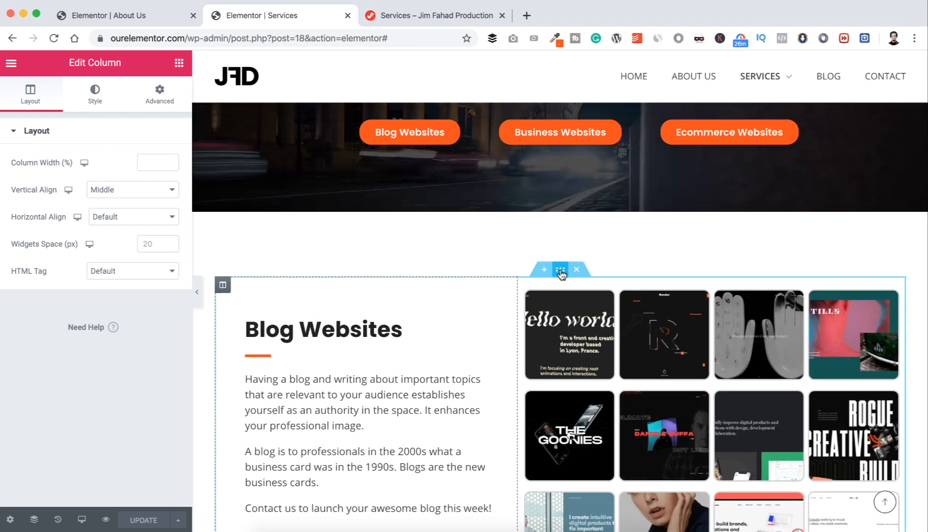
right_click(560, 274)
click(574, 300)
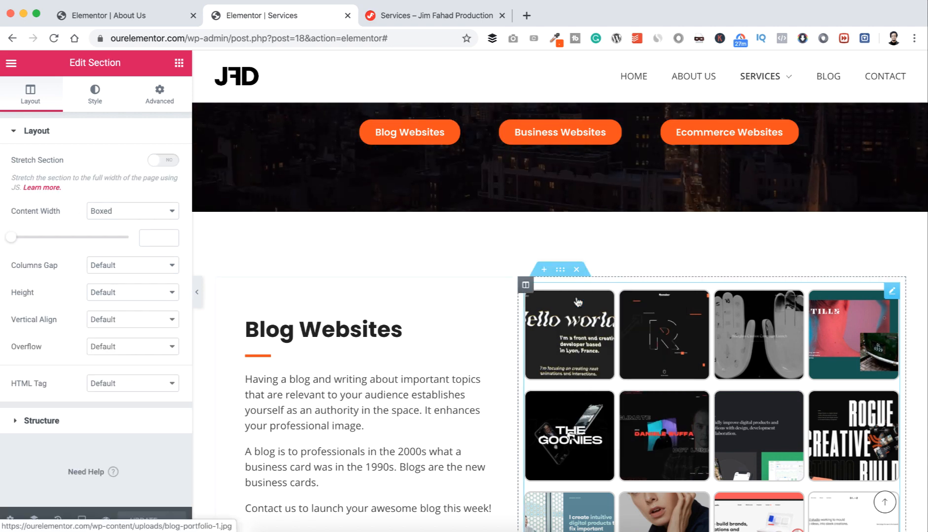
Step: Make a second duplicate of the Blog Websites section
scroll(557, 344, down, 6)
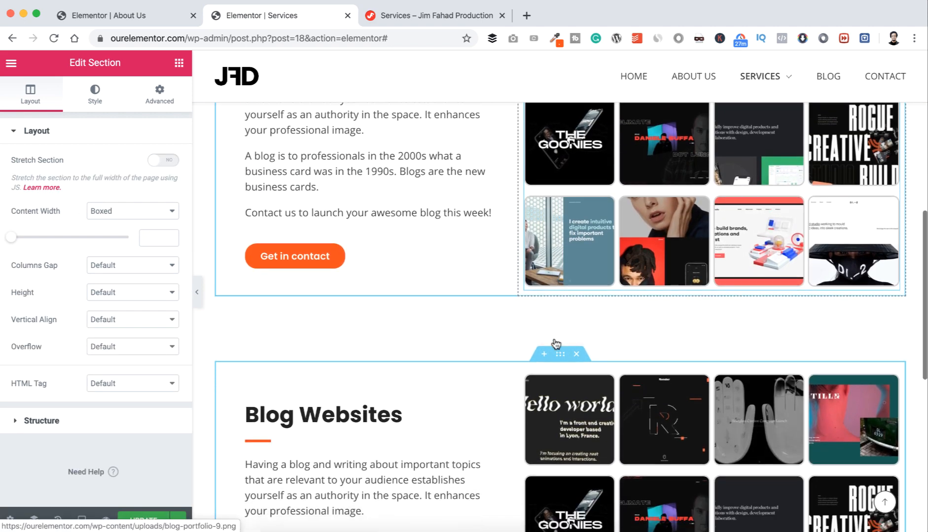
scroll(555, 341, down, 1)
right_click(558, 316)
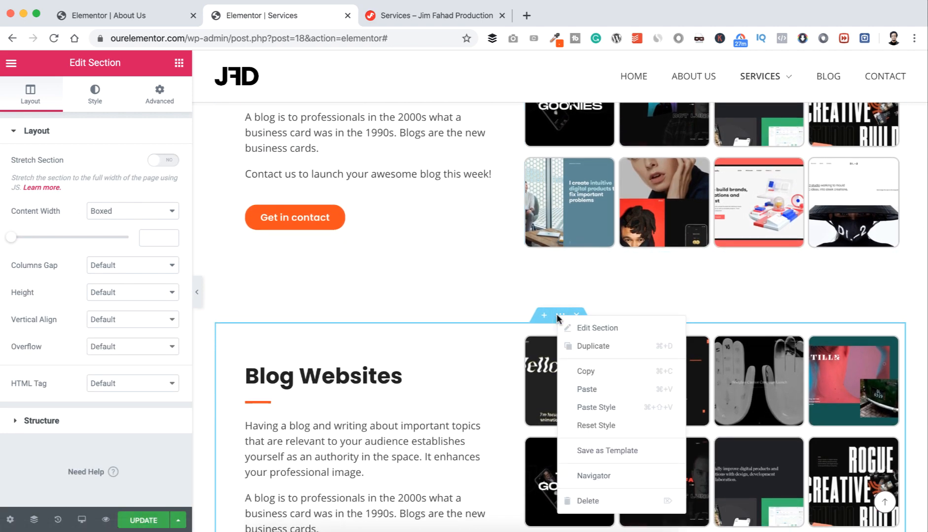
click(572, 347)
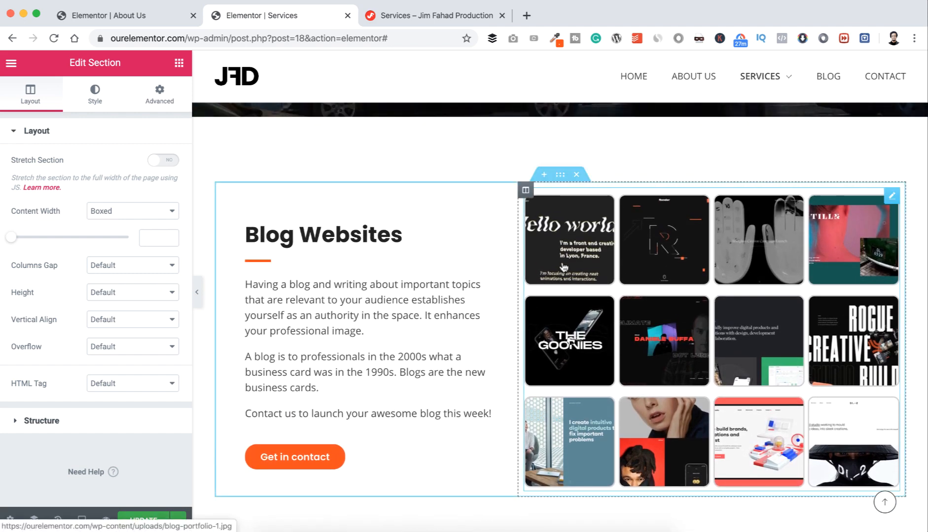
scroll(563, 267, down, 5)
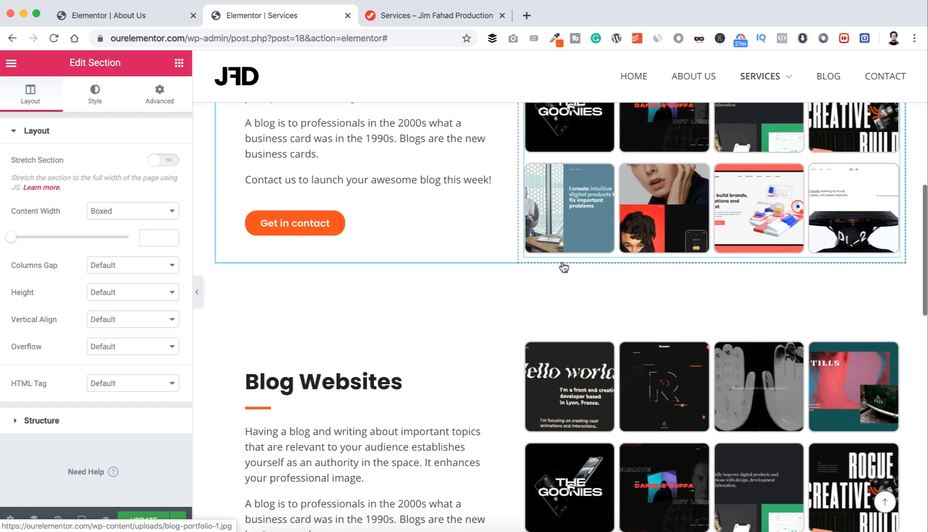
scroll(564, 268, down, 5)
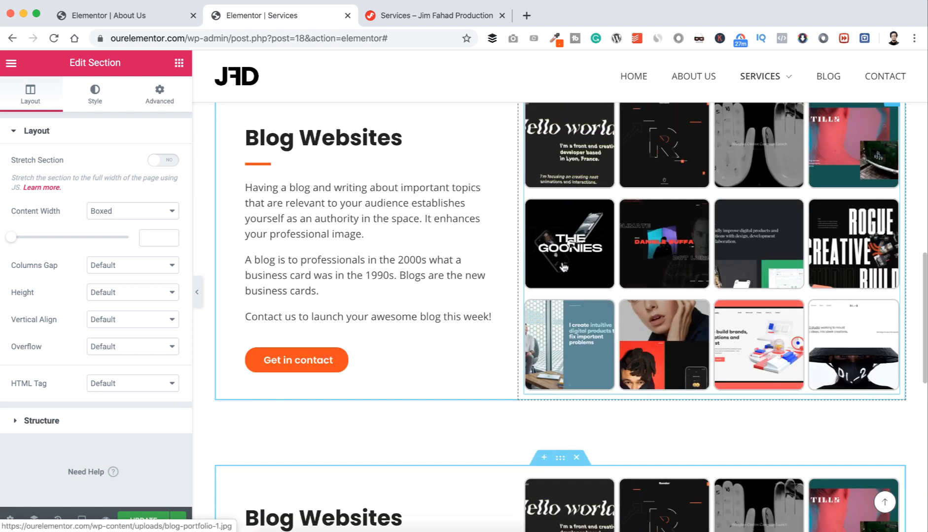
scroll(563, 268, down, 3)
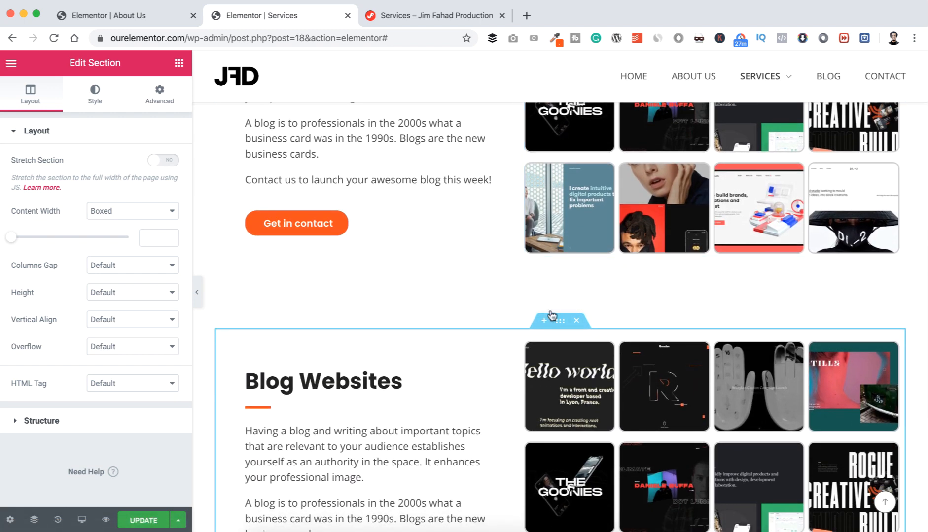
scroll(544, 344, down, 2)
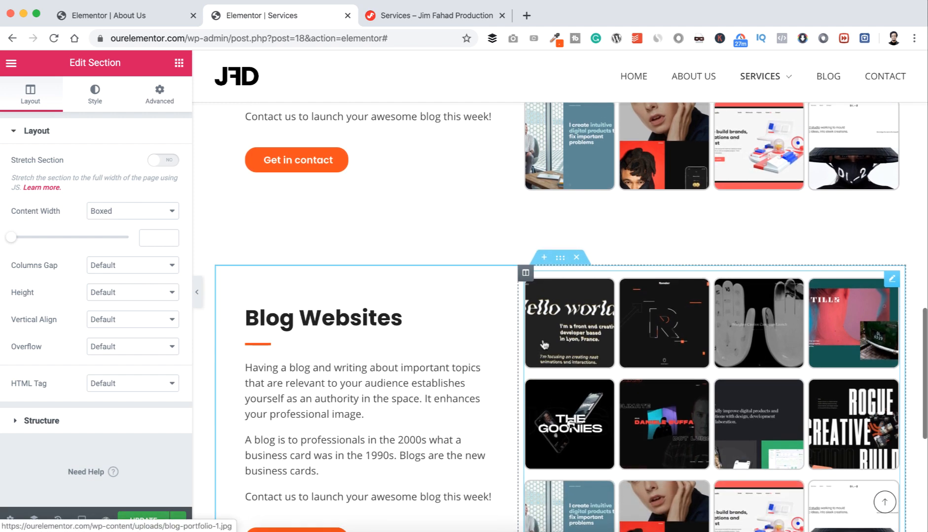
scroll(545, 343, up, 5)
scroll(544, 343, up, 2)
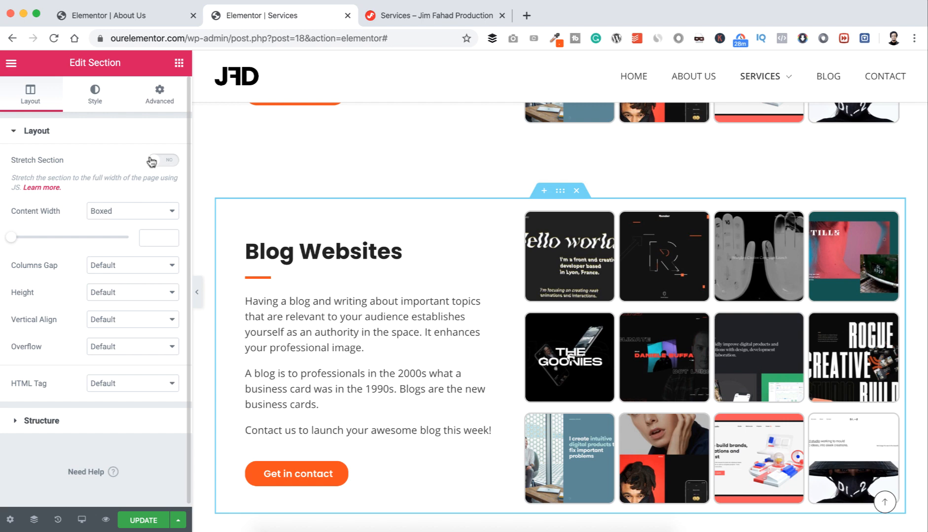
Step: Stretch the section to full width and give it a classic background with the faint globe image
click(166, 161)
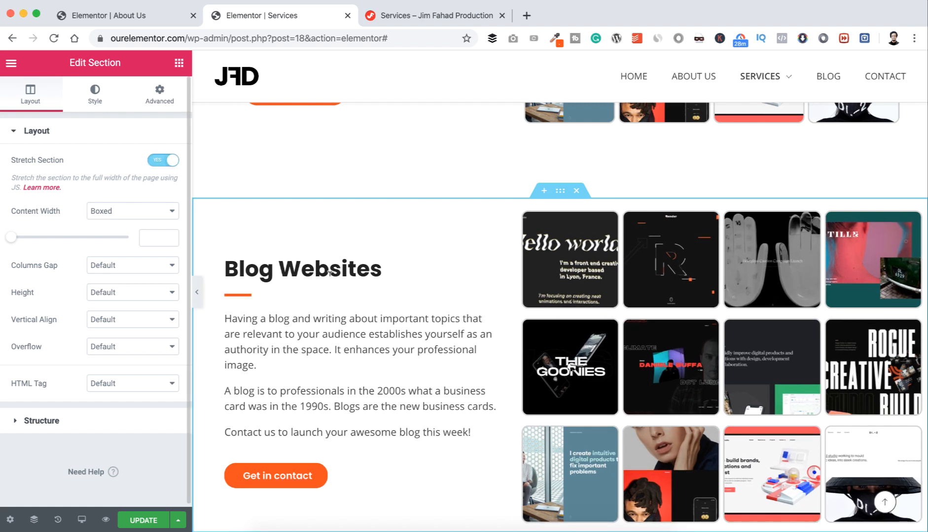
scroll(398, 328, down, 1)
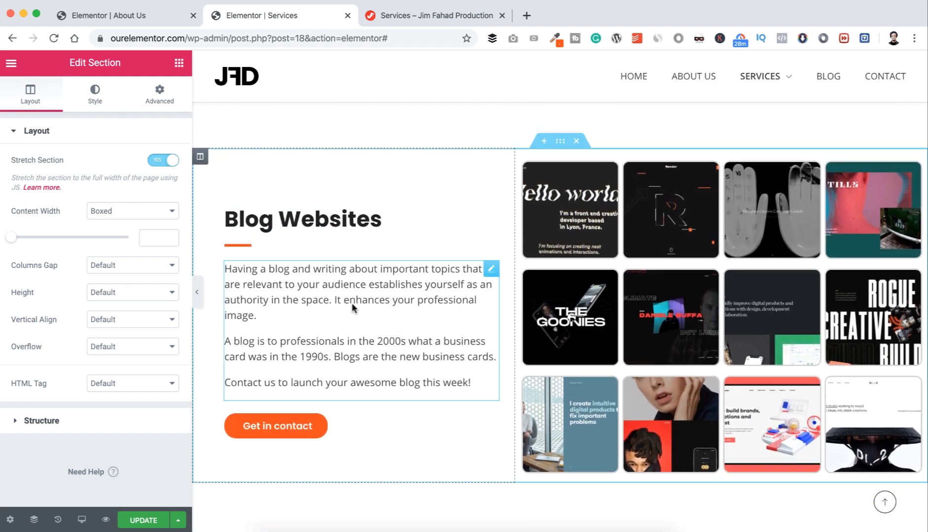
click(96, 100)
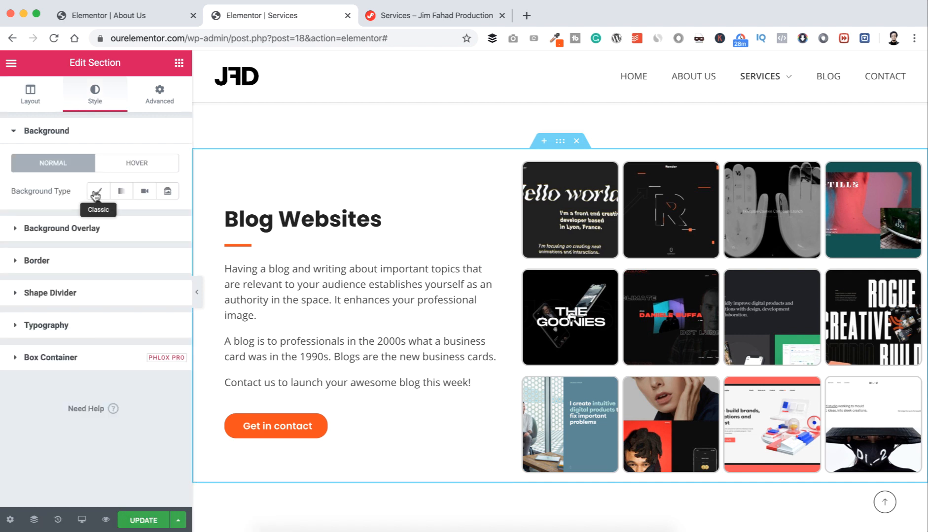
click(96, 194)
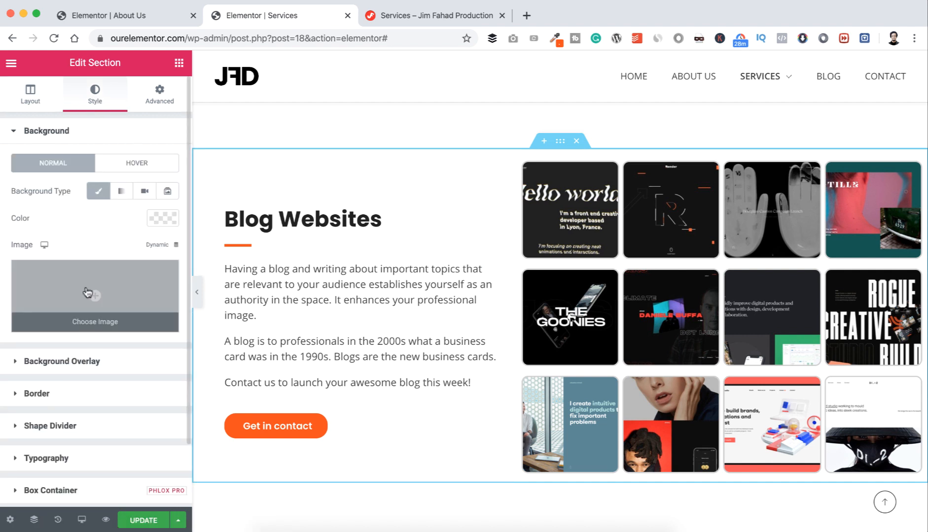
click(87, 291)
scroll(256, 339, down, 5)
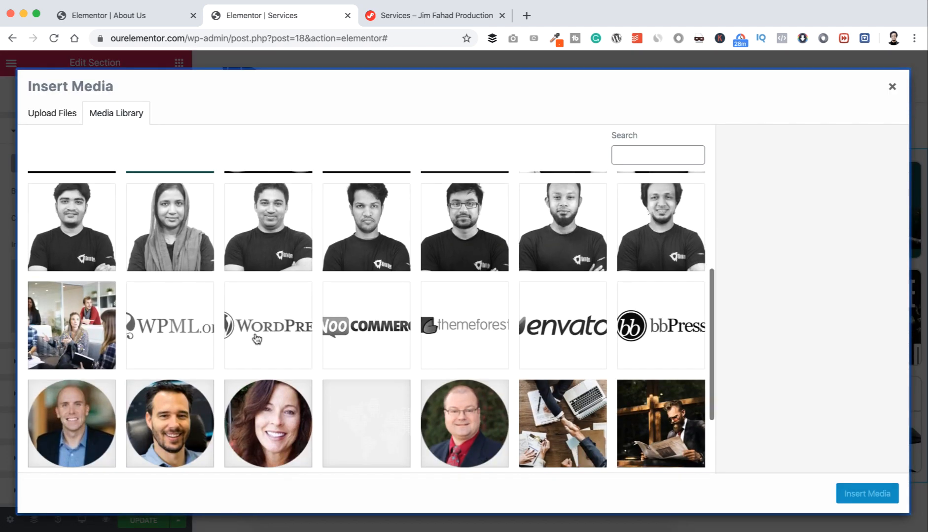
click(354, 369)
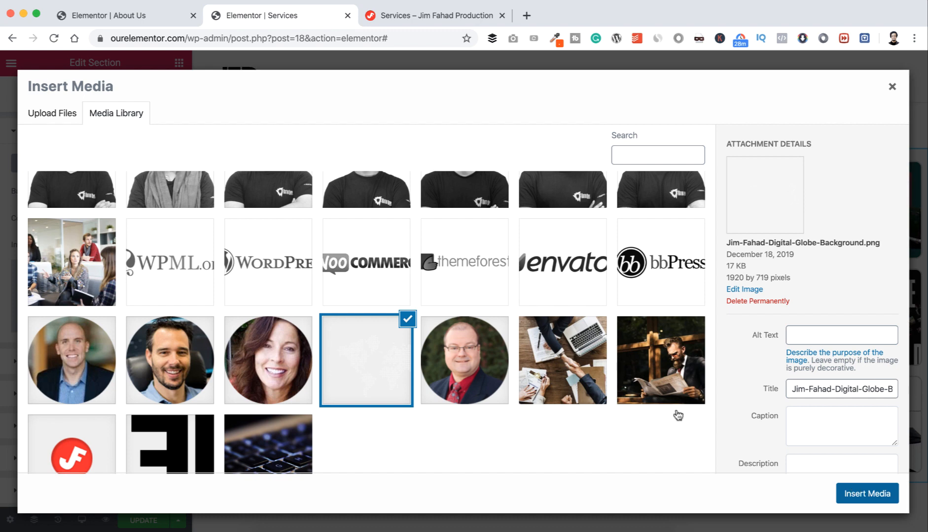
click(867, 493)
Step: Set the section's background colour to #F1F5F8
click(163, 218)
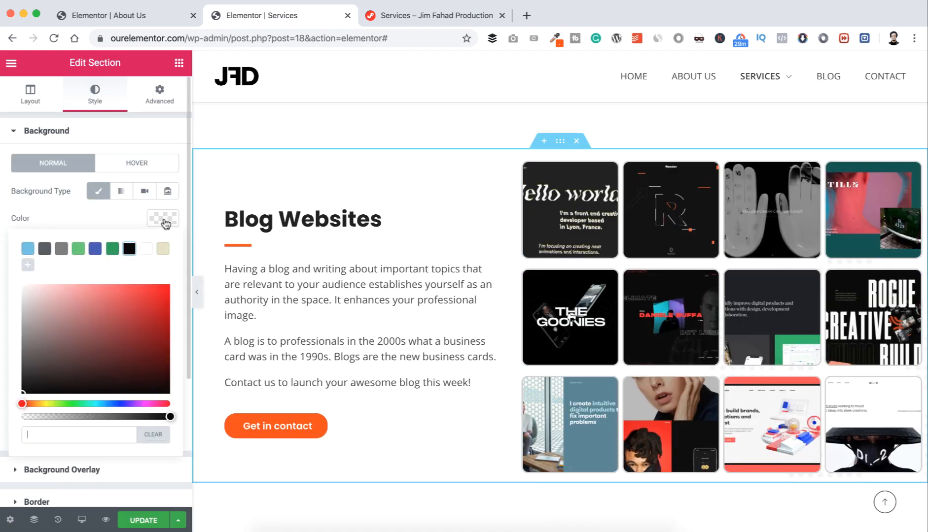
text(#F1F5F8)
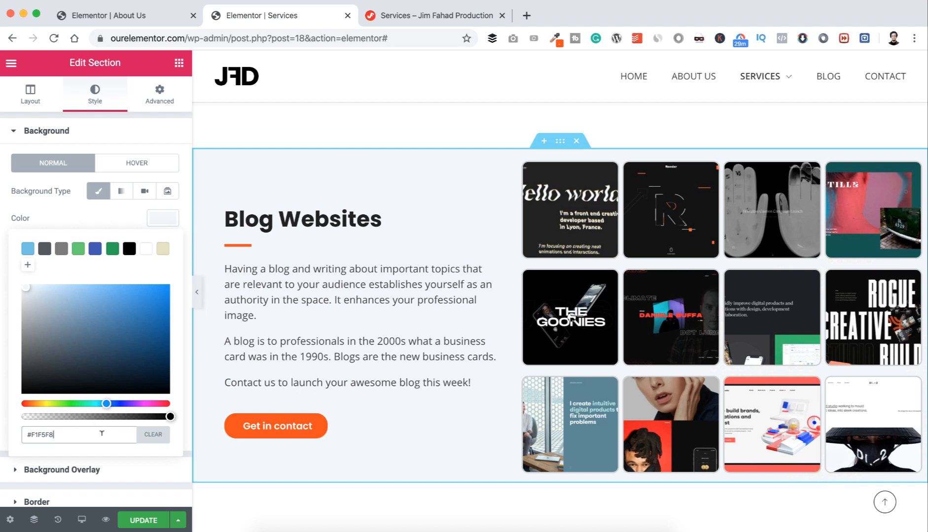
click(78, 212)
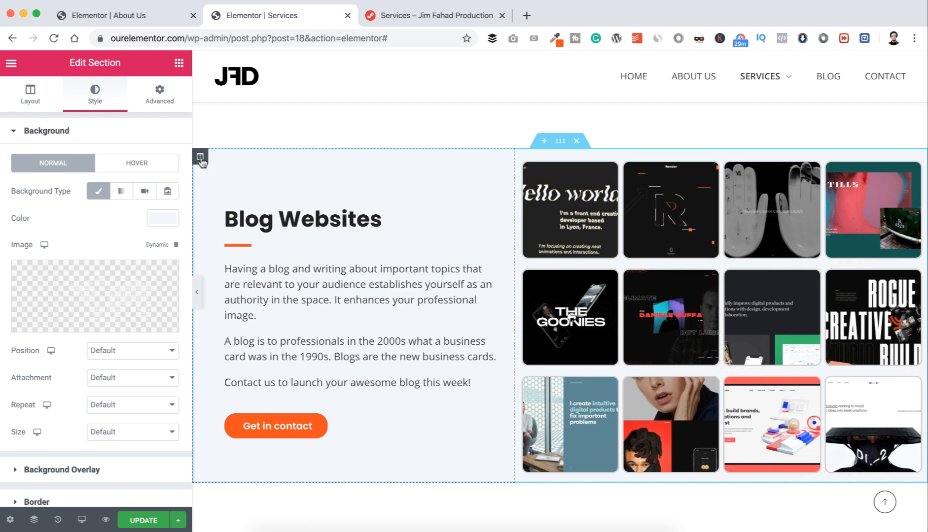
Step: Move the Blog Websites text column to the right and delete the image gallery
drag(200, 161, 638, 182)
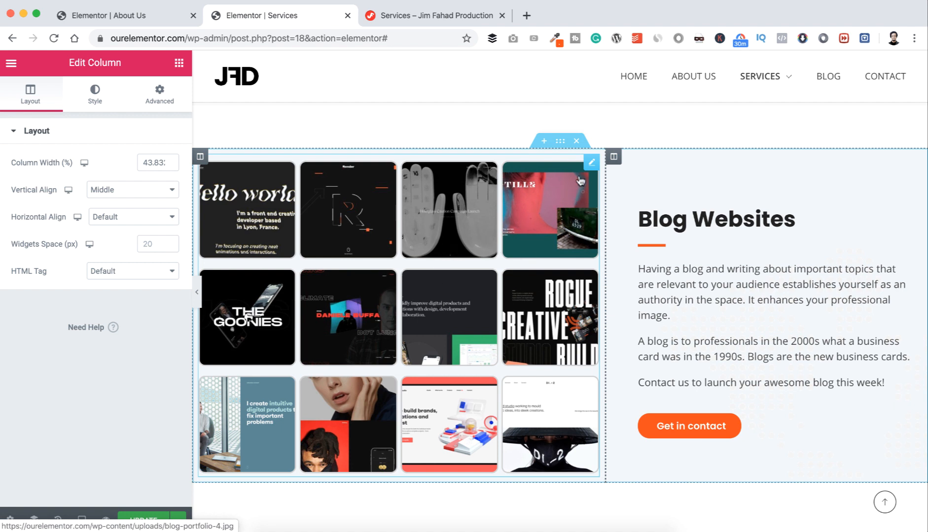
right_click(591, 166)
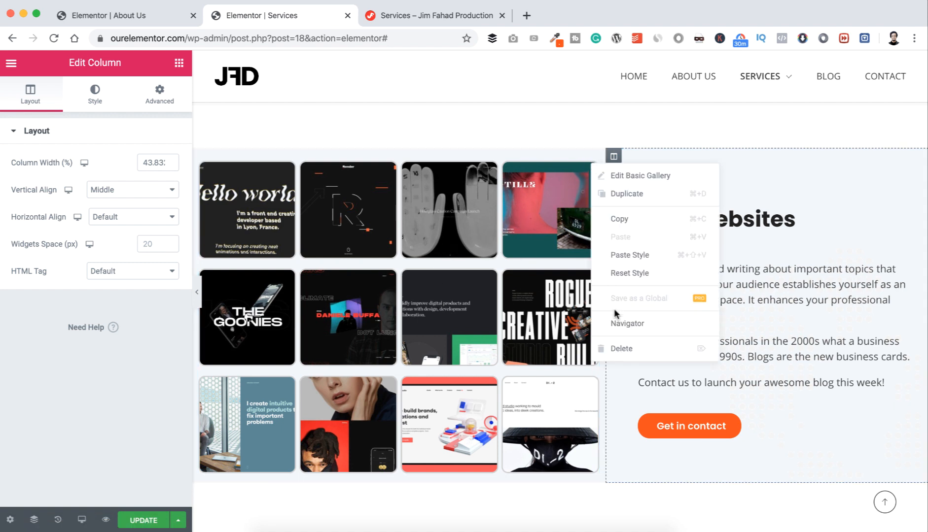
click(613, 348)
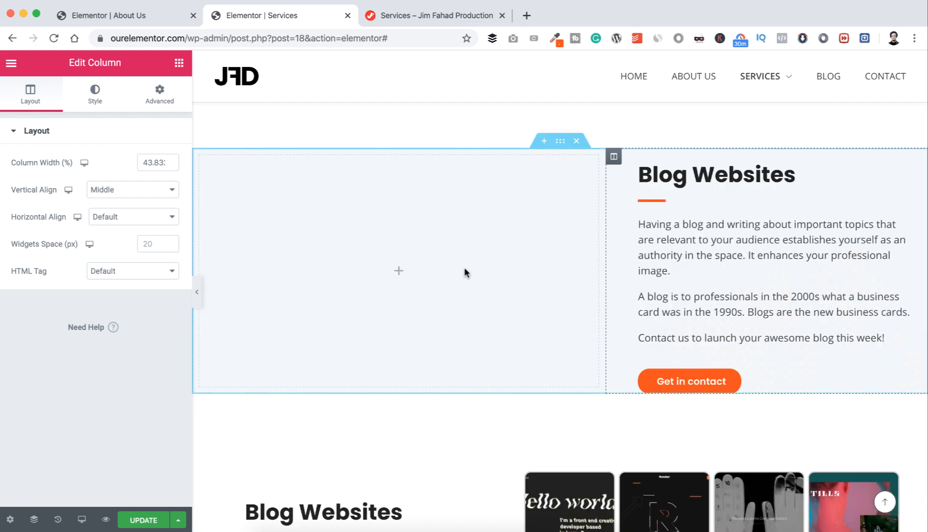
Step: Add a Video widget to the empty left column
click(399, 274)
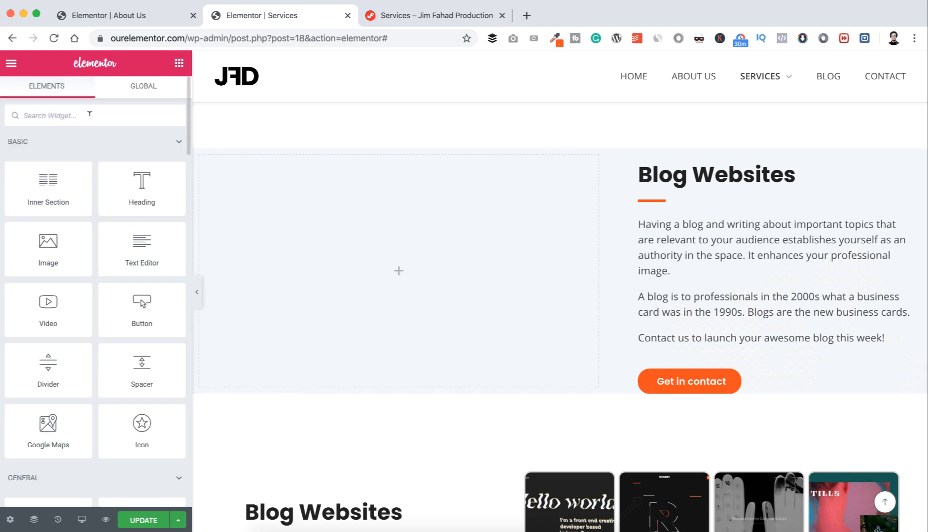
text(video)
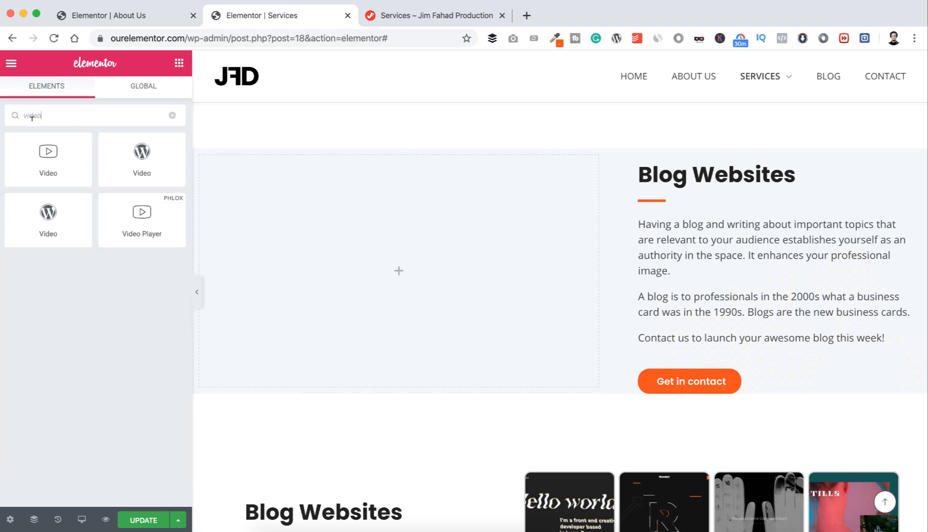
drag(45, 159, 393, 257)
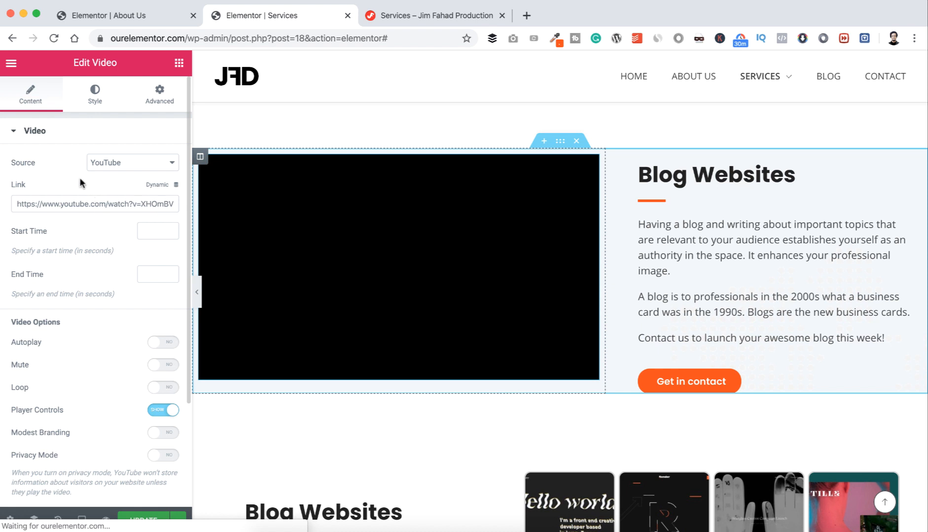
Step: Keep YouTube as source, turn on Autoplay, Mute and Loop, and hide player controls
click(116, 163)
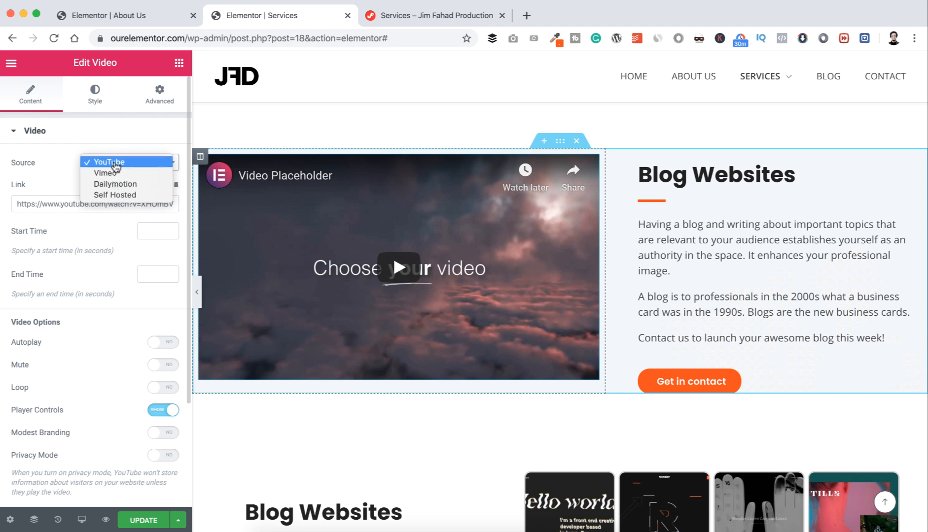
click(116, 147)
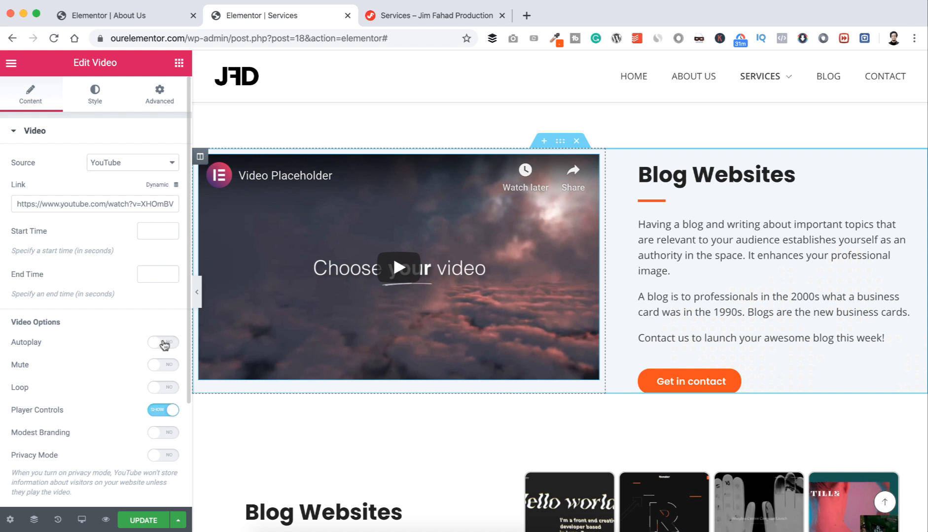
click(164, 344)
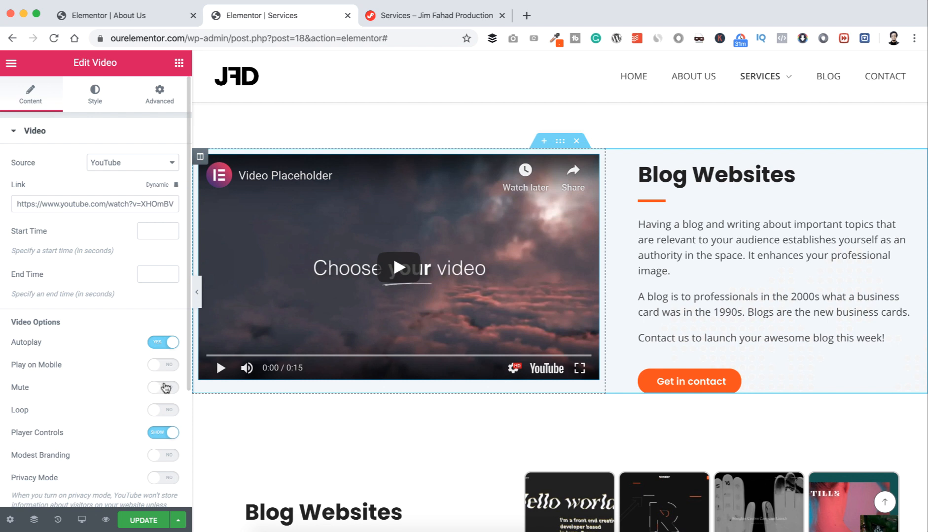
click(168, 389)
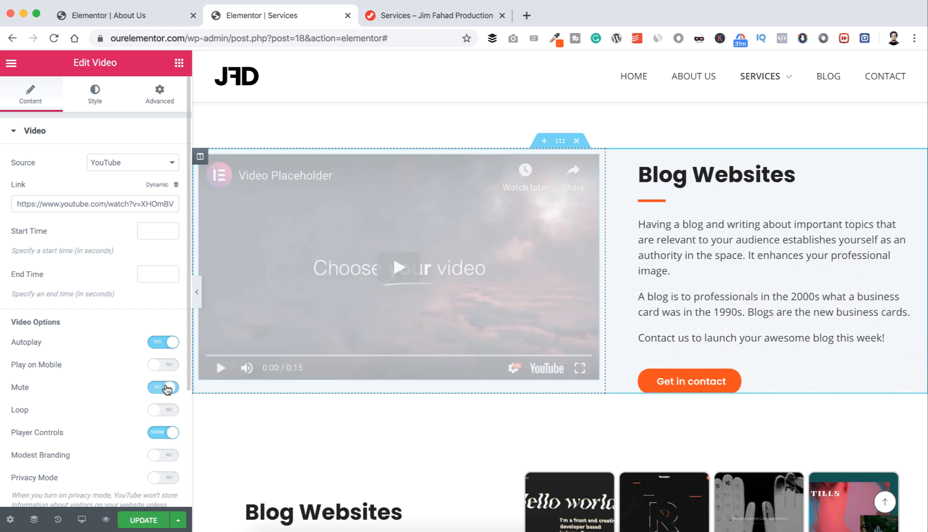
click(167, 408)
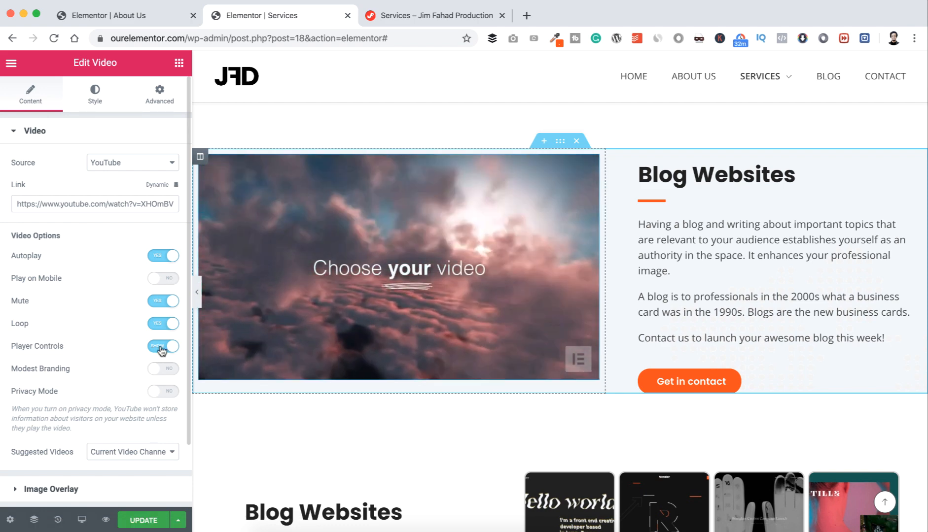
click(162, 348)
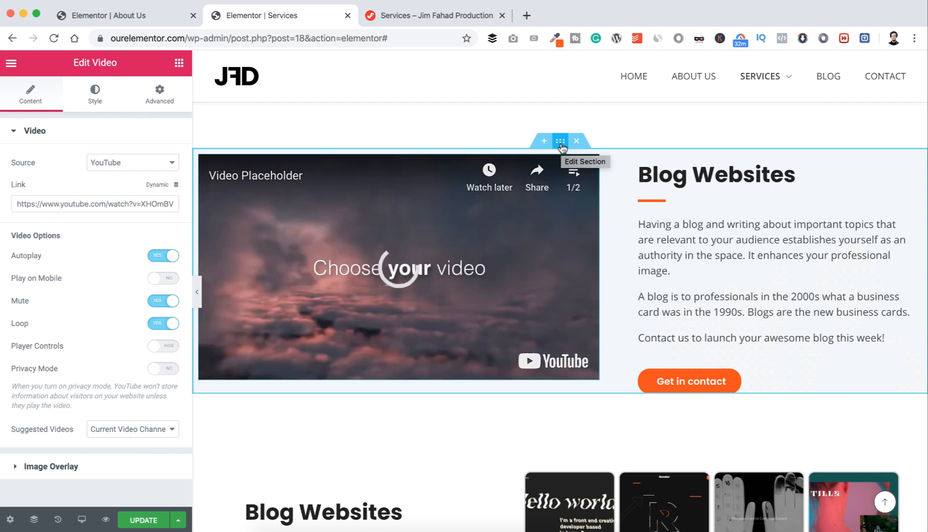
Step: Set the section's top margin to 60 px
click(560, 143)
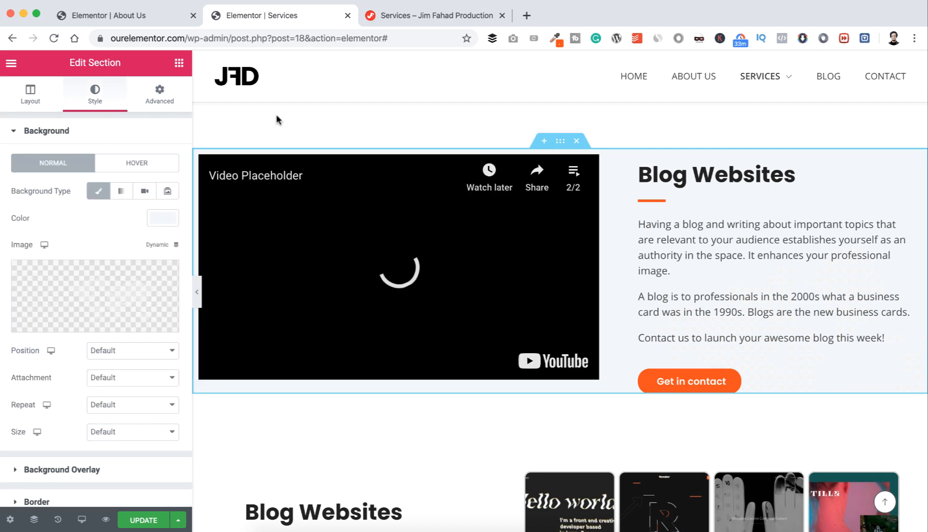
click(157, 94)
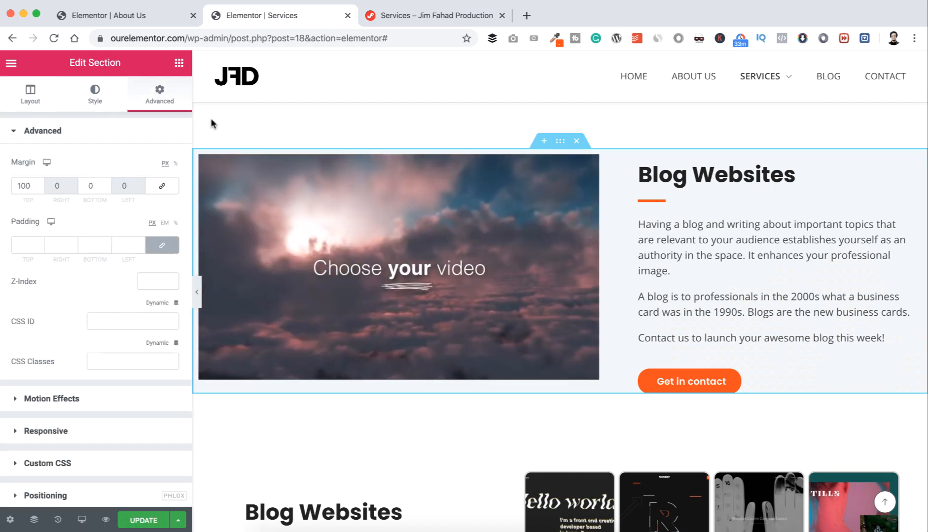
scroll(210, 123, up, 2)
scroll(211, 124, up, 2)
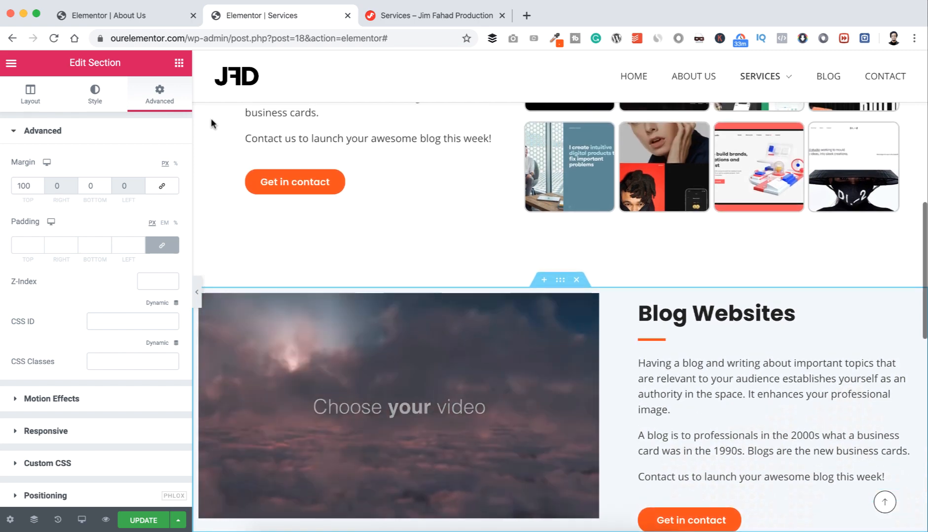
scroll(211, 124, down, 1)
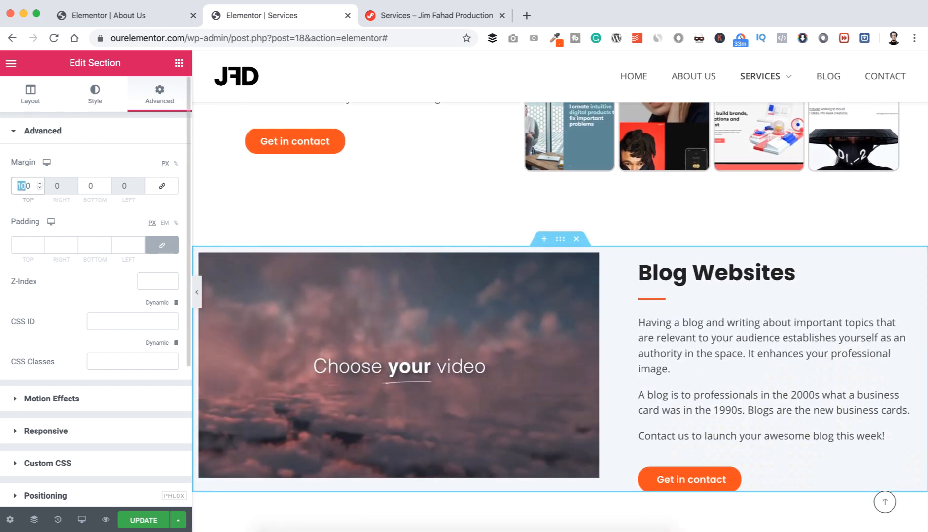
text(60)
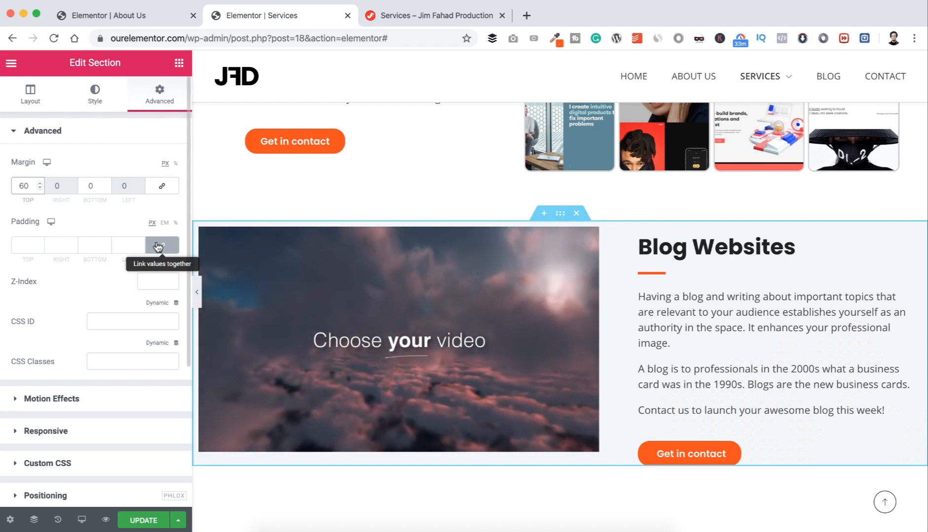
Step: Unlink padding and set the top and bottom padding to 60 px
click(158, 247)
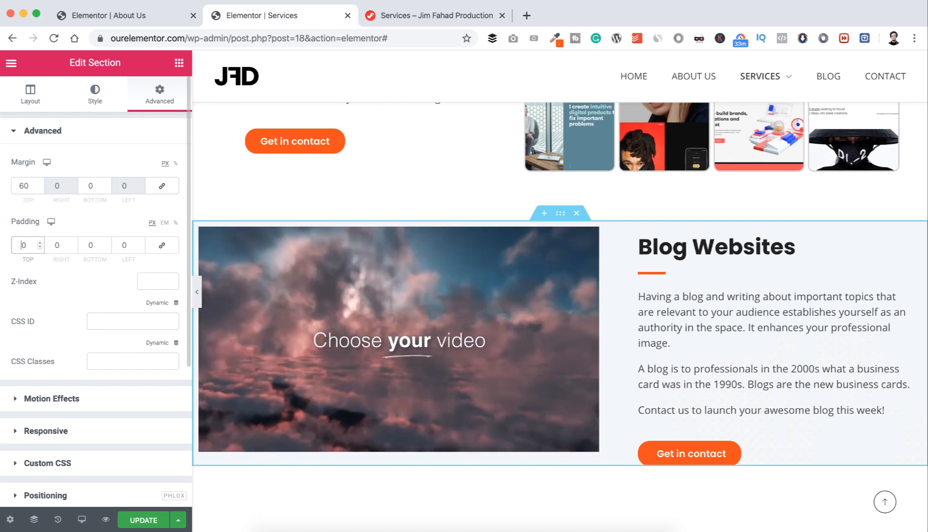
text(6)
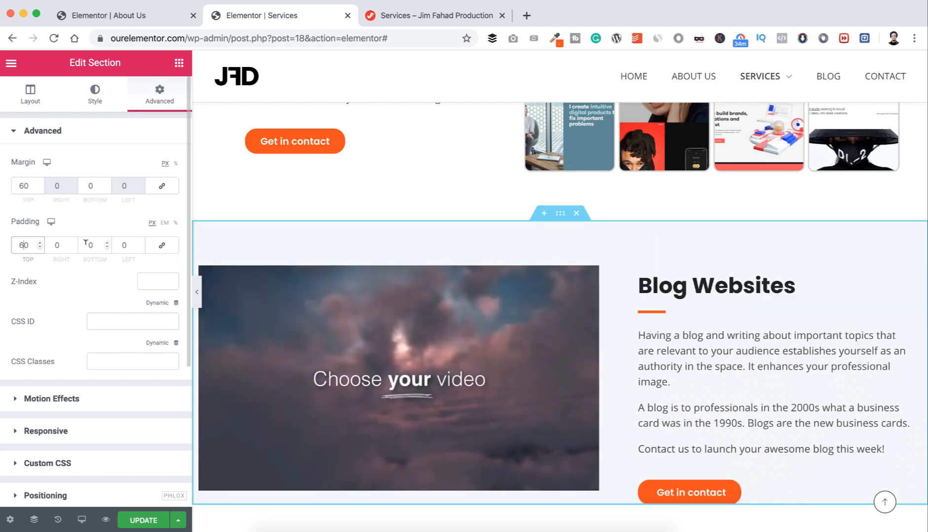
click(87, 245)
text(6)
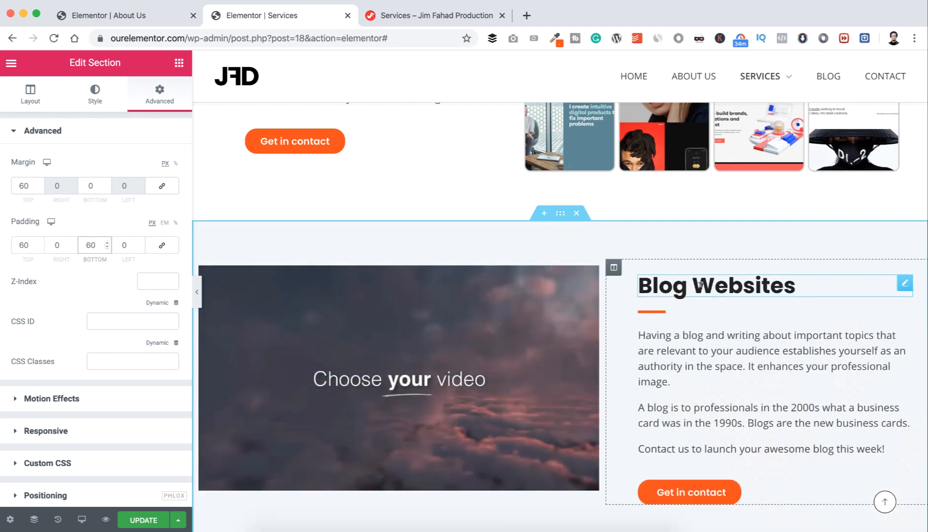
scroll(700, 284, down, 1)
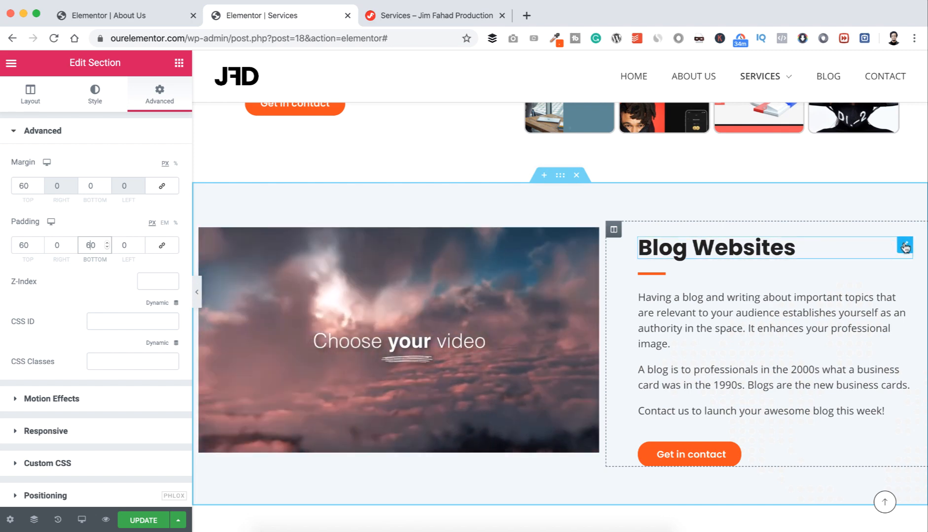
Step: Retitle the section 'Business Websites' and paste the new business description paragraph
click(904, 246)
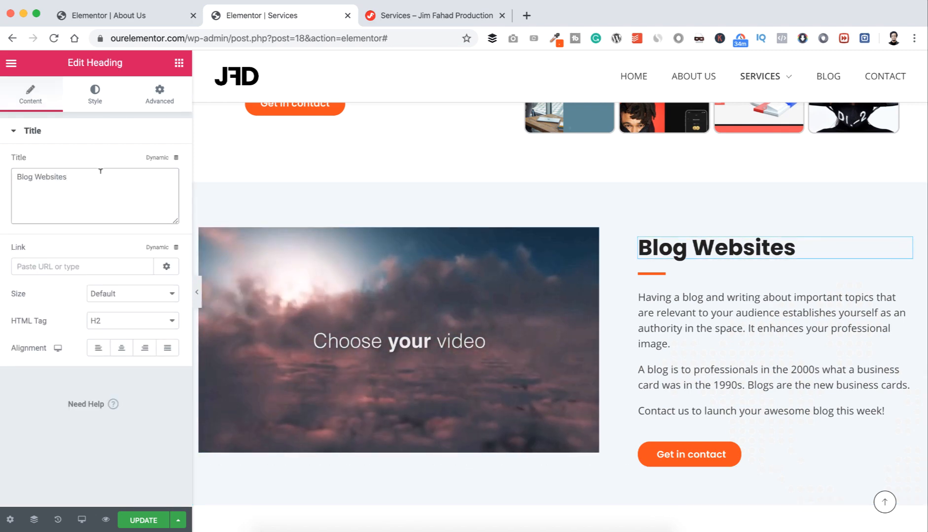
triple_click(100, 171)
text(Business Websites)
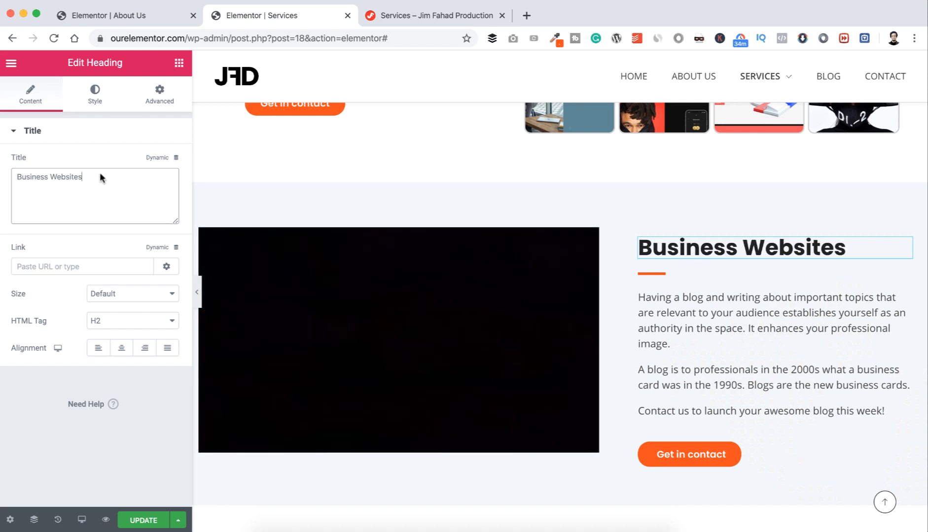
click(710, 313)
click(93, 340)
key(super+a)
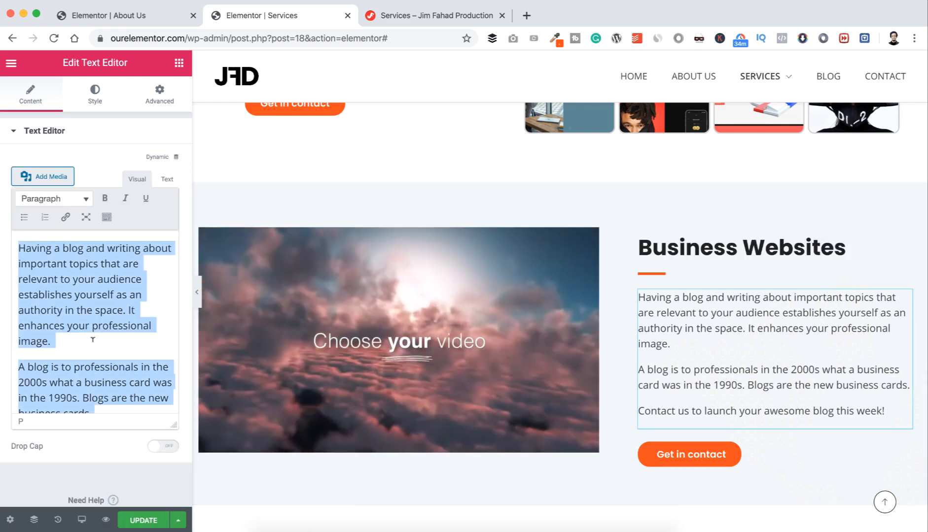
text(No matter what your business or profession, a website can generate business, promote goodwill among customers and prospects, and deliver strong marketing messages - whether your business is small, large or in-between, well-established or brand-new. Contact us to make you a stunning and eye-catching business website today!)
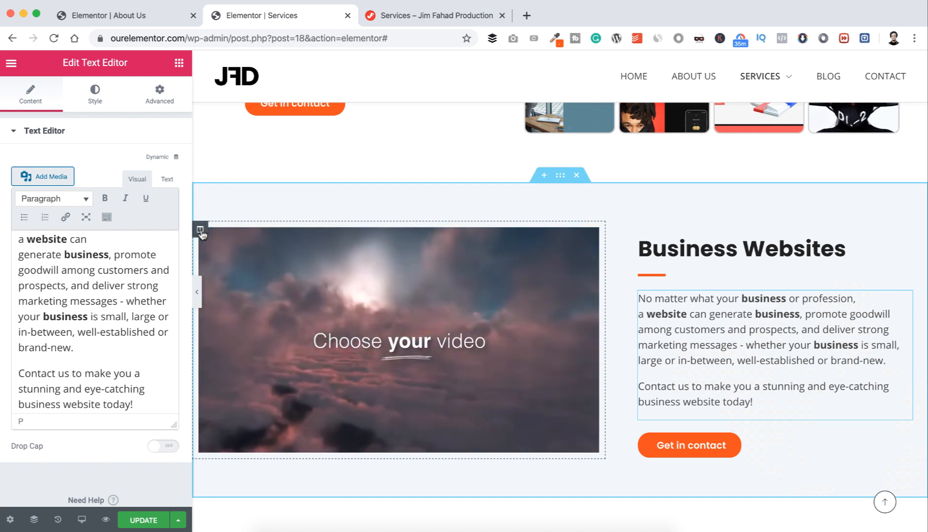
Step: Set the video column's Vertical Align to Middle and save the page
click(200, 230)
click(143, 190)
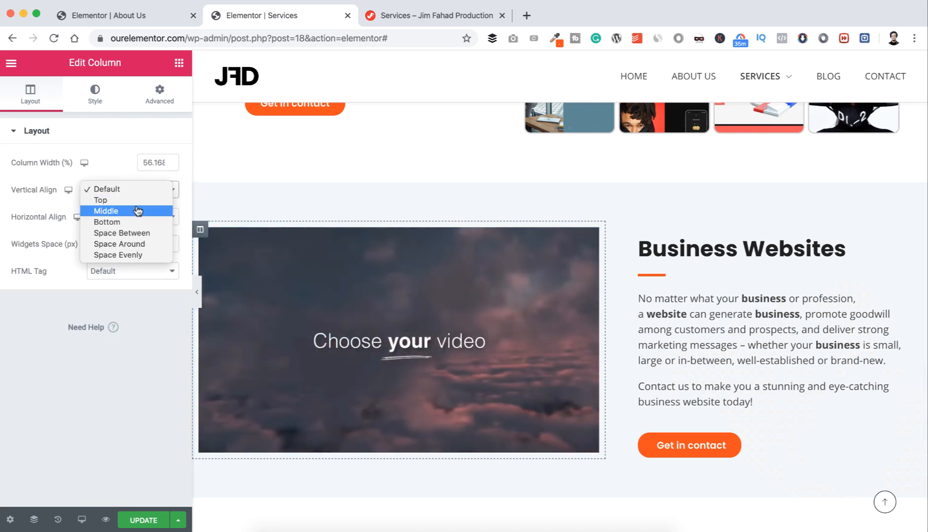
click(136, 211)
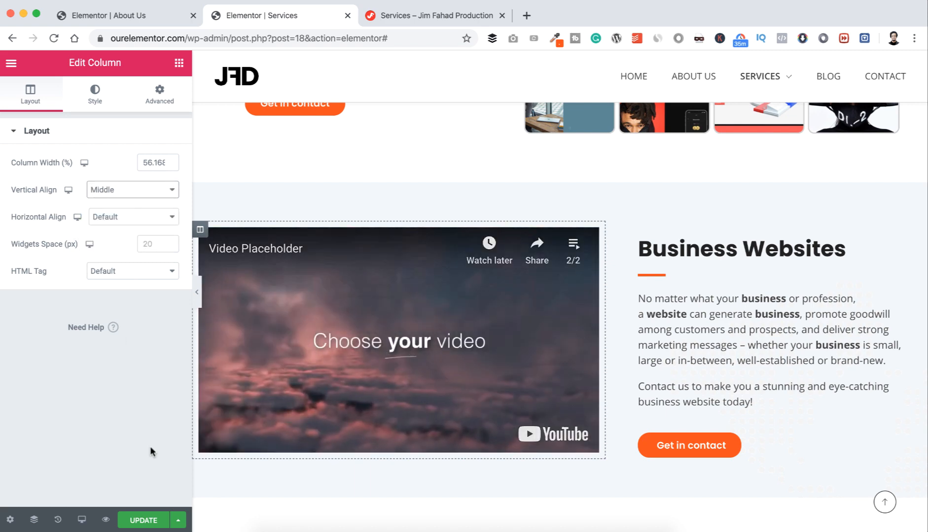
click(143, 521)
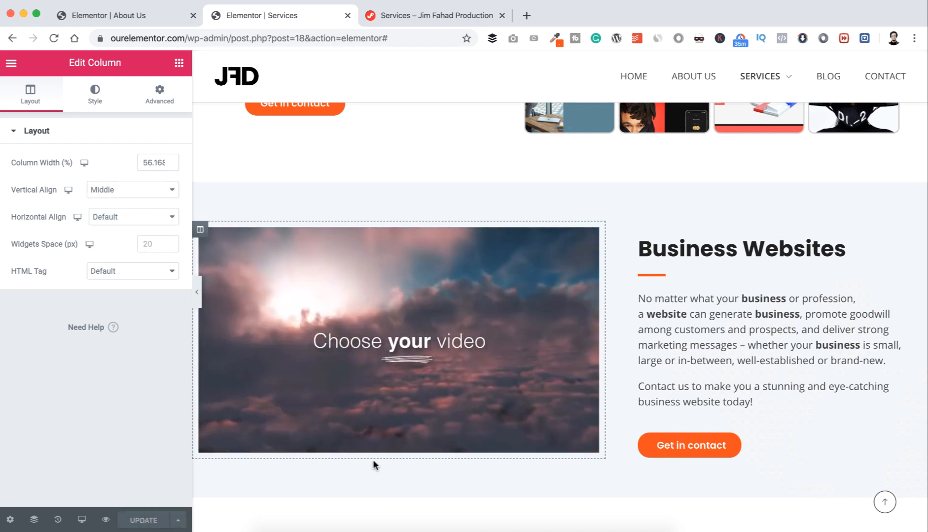
scroll(373, 463, down, 5)
Step: Change the third section's heading to 'Ecommerce Websites'
scroll(373, 459, down, 5)
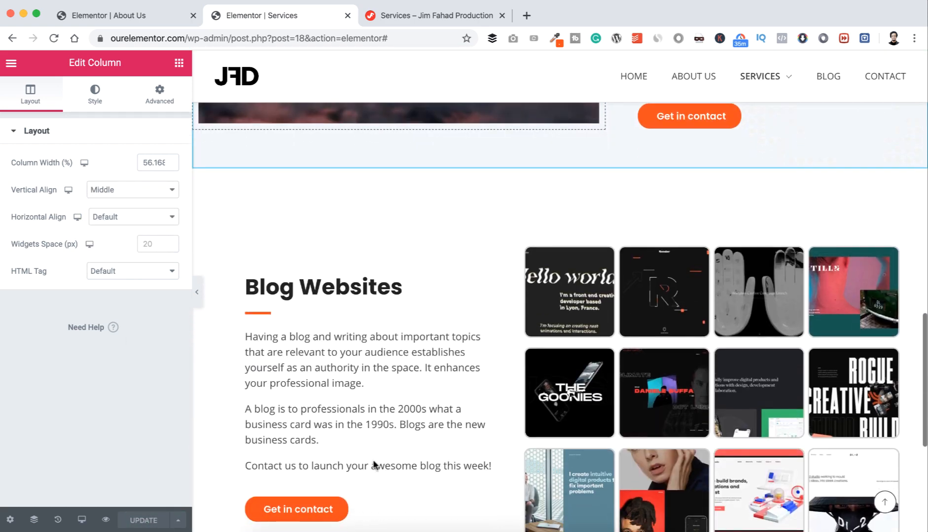
click(301, 215)
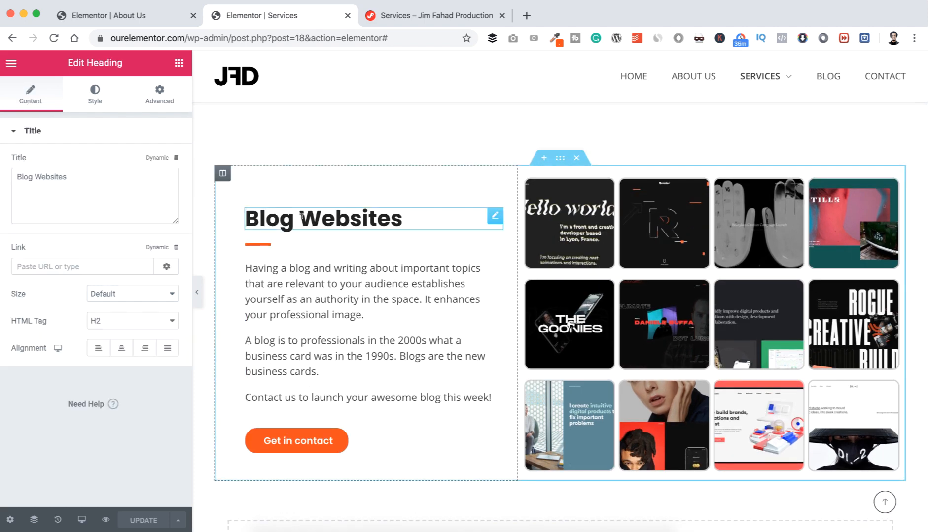
click(94, 175)
key(ctrl+a)
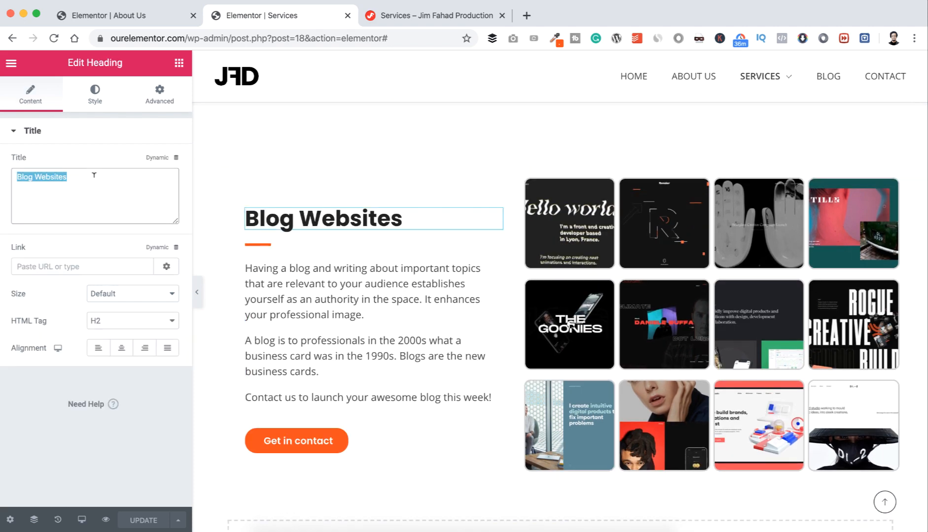
text(Ecommerce Websites)
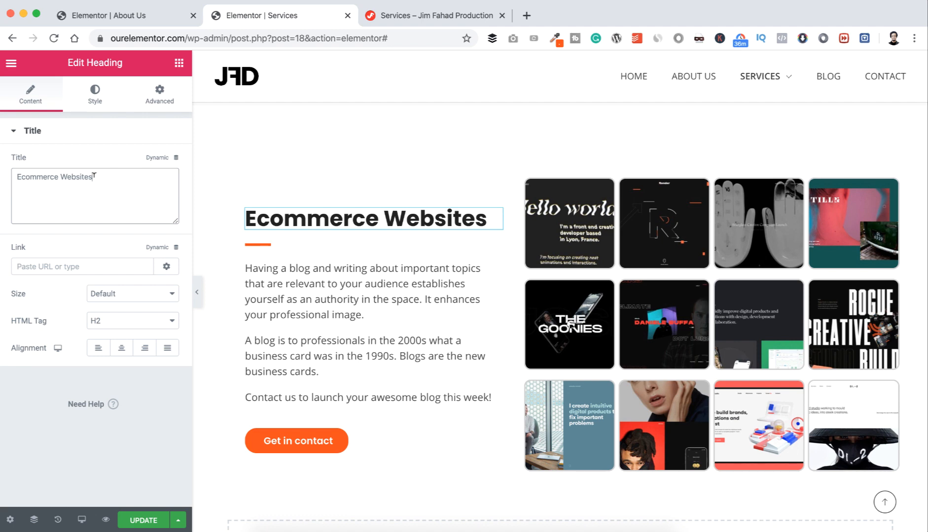
Step: Replace the blog paragraphs with the ecommerce description copy
click(341, 288)
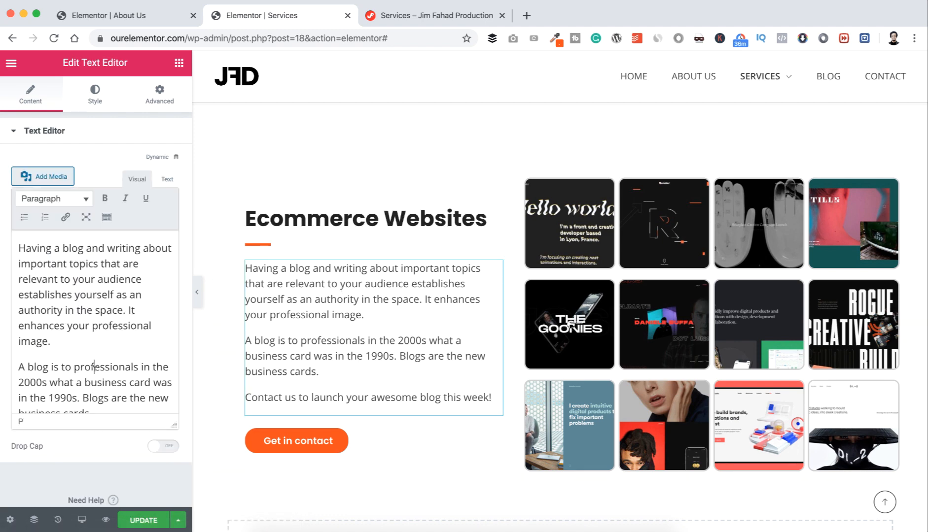
key(ctrl+a)
text(We Develop stunning and eye-catching online retail architecture as per the today’s business trend and patterns. We Optimize and improve the functionality of the e-commerce website through perfectly developed Plug-ins and high-end modules. Contact us to get your online shop up and running. Start selling from next week!)
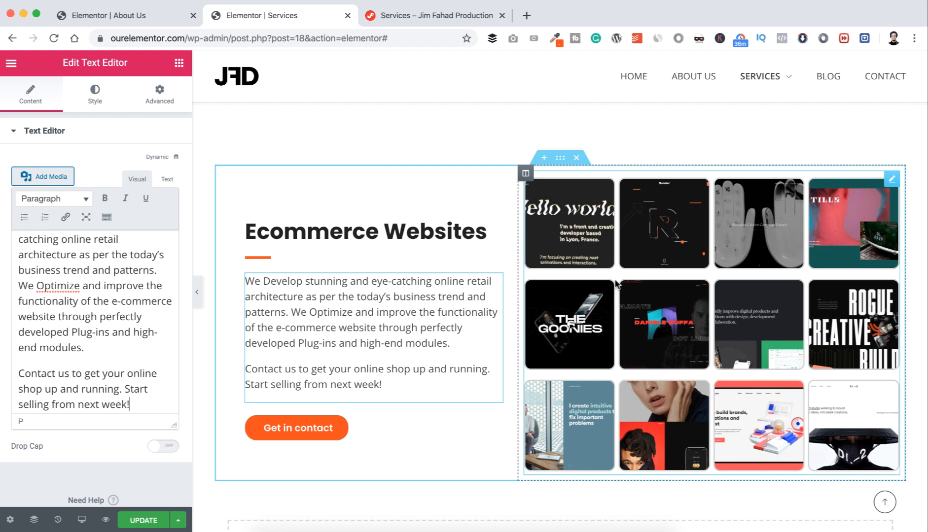
Step: Replace the Basic Gallery in the right column with an Image Carousel widget
right_click(894, 182)
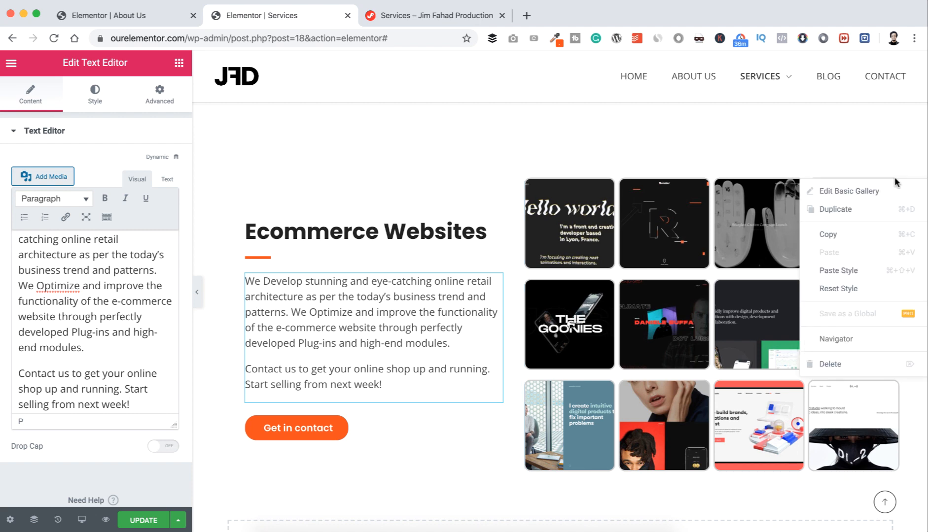
click(837, 363)
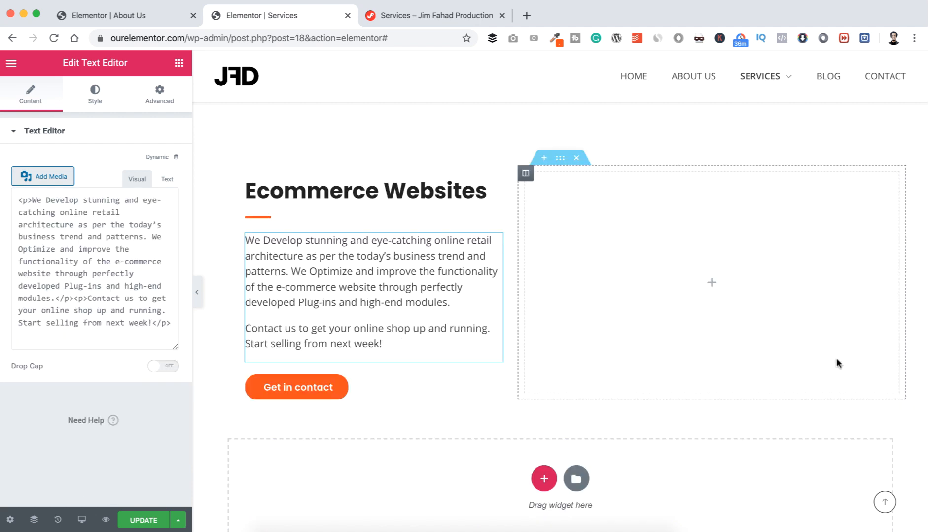
click(714, 286)
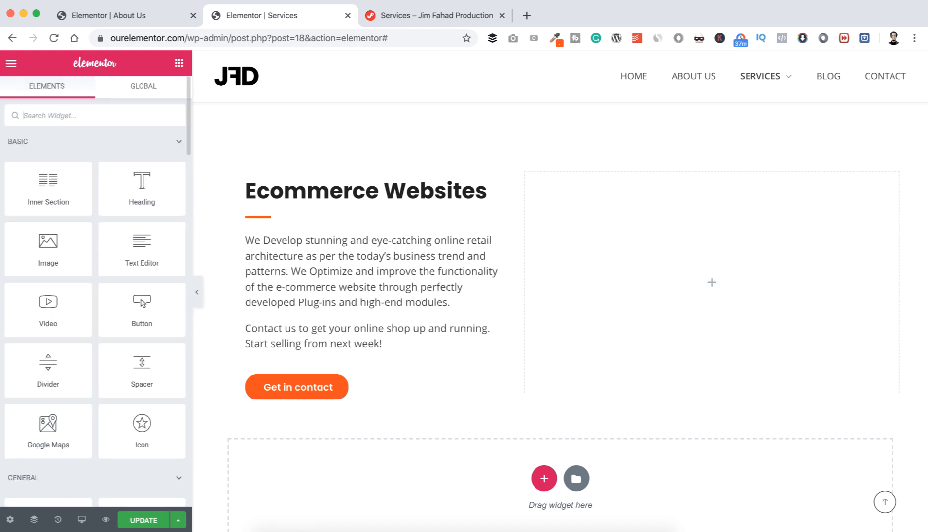
text(image)
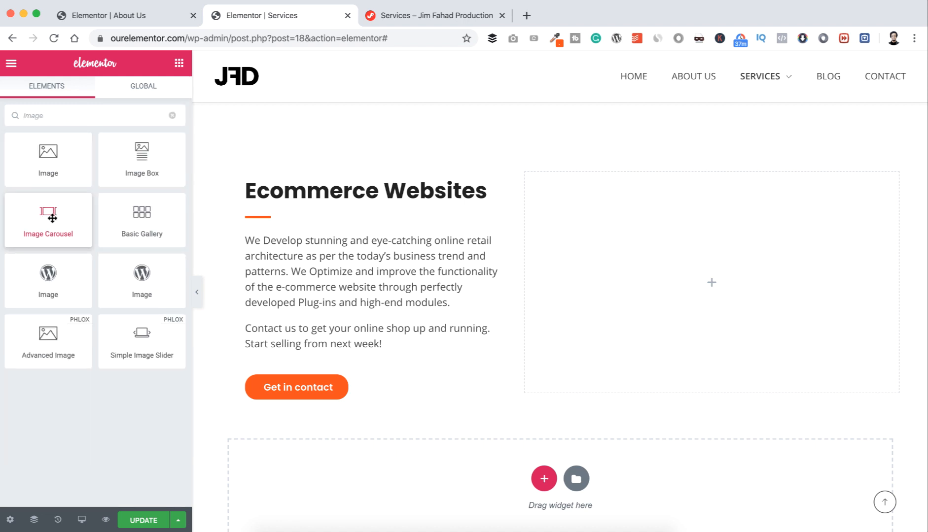
drag(52, 217, 671, 271)
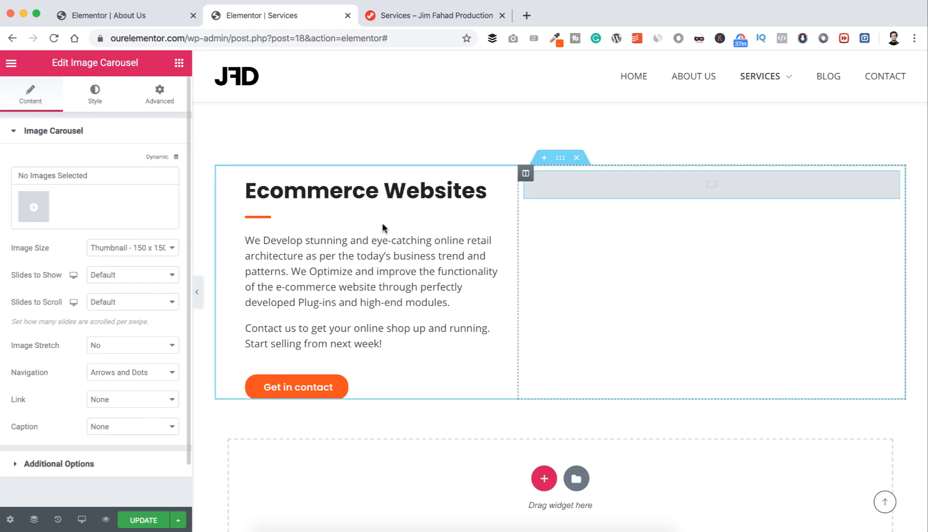
Step: Select eleven portfolio images for the carousel, ending with hello world, R, hand, TILLS and Goonies
click(35, 207)
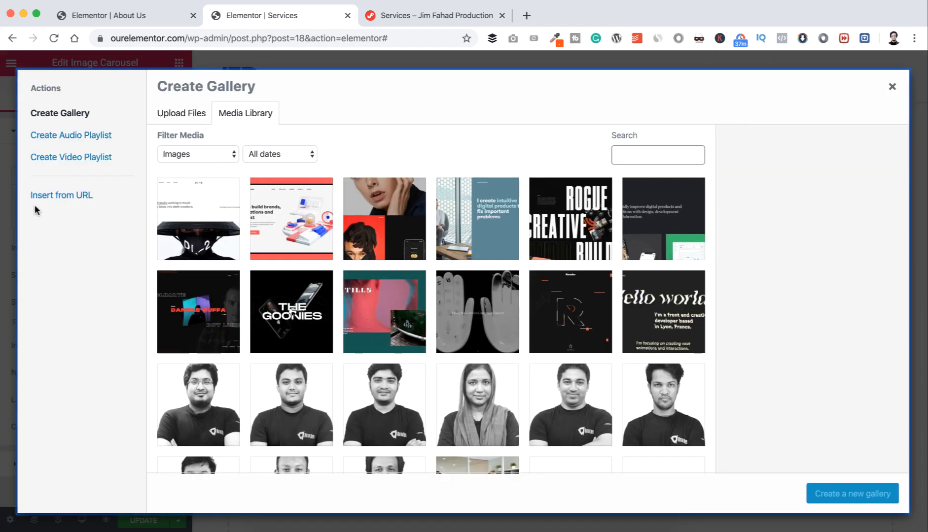
click(222, 218)
click(285, 222)
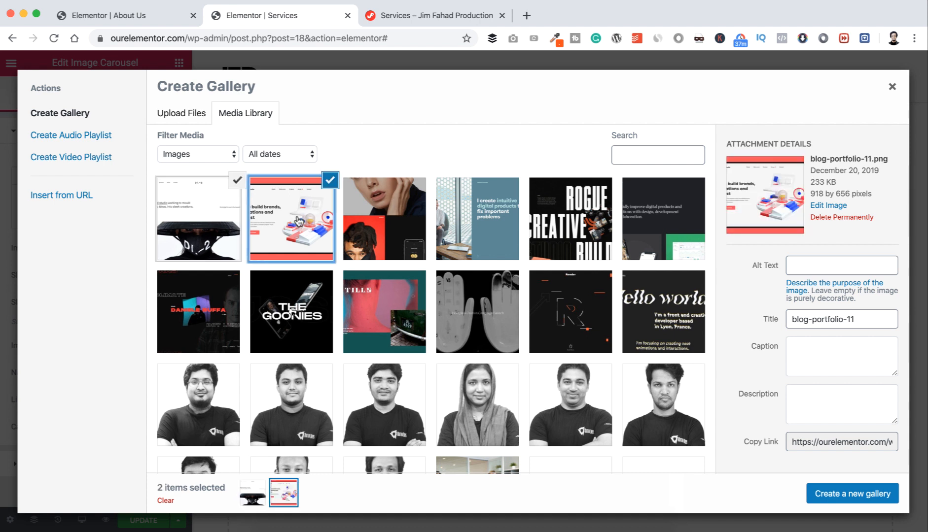
click(374, 221)
click(493, 219)
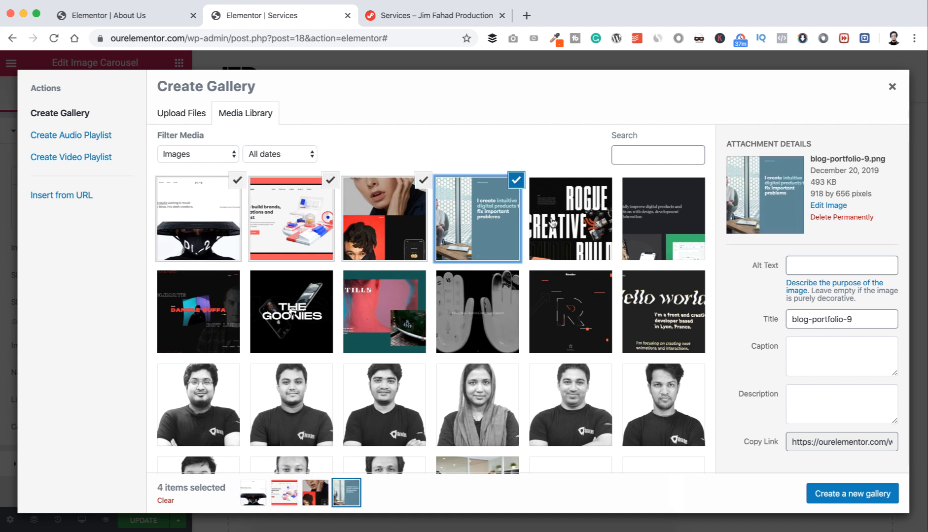
click(569, 221)
click(645, 226)
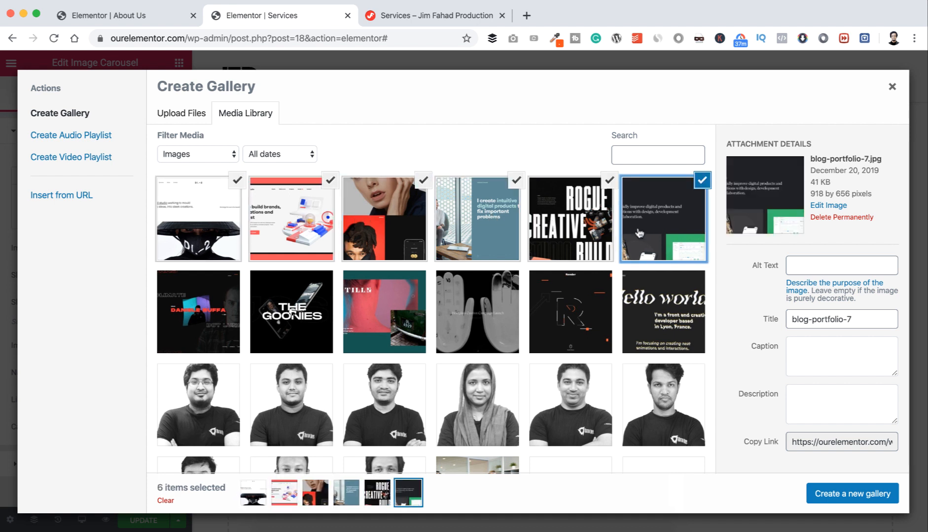
click(652, 310)
click(572, 310)
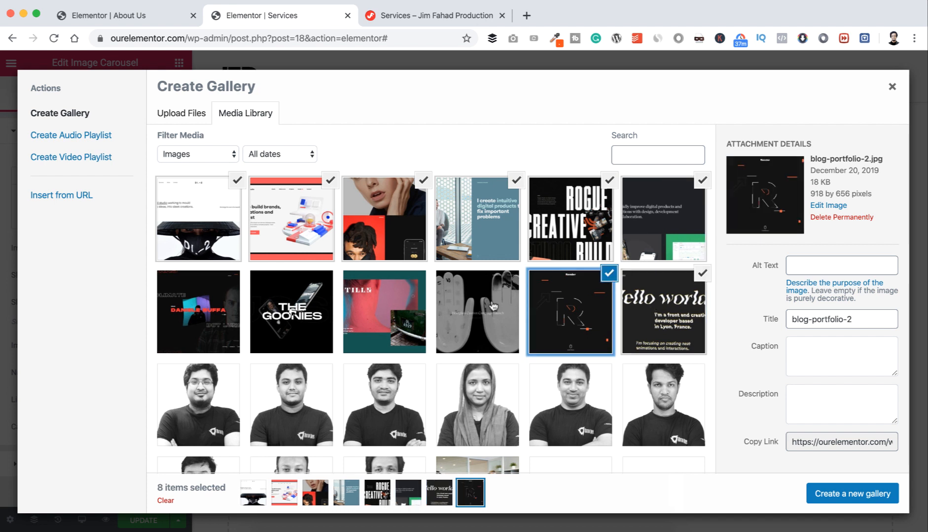
click(493, 307)
click(368, 309)
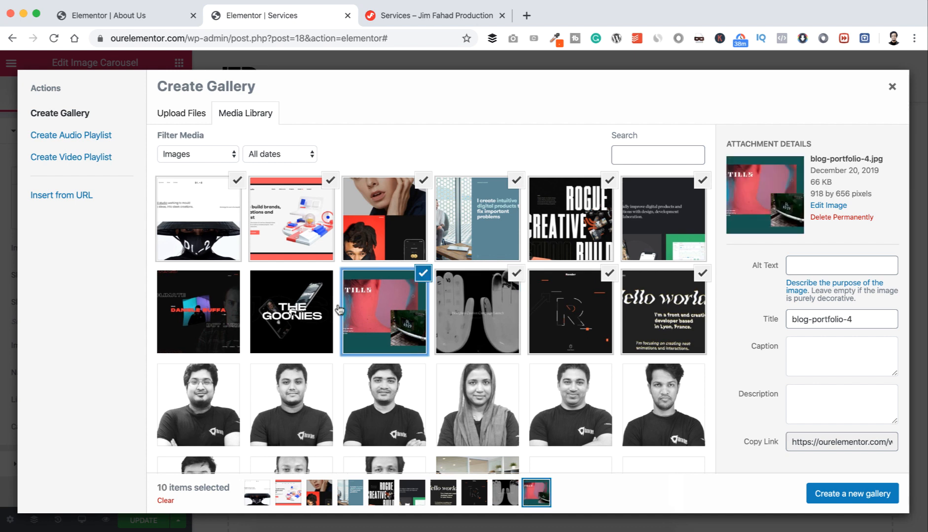
click(307, 311)
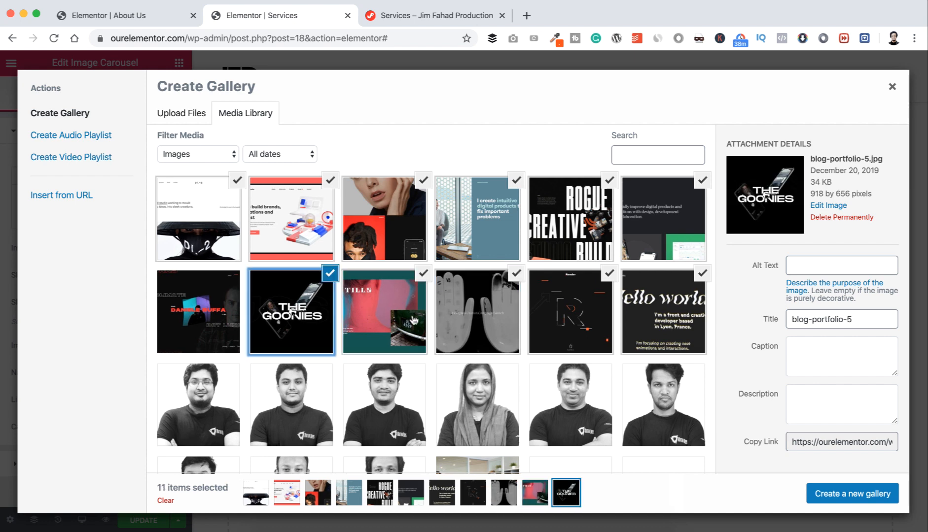
Step: Build the eleven-image gallery in reversed order, Goonies first, and insert it into the carousel
click(833, 498)
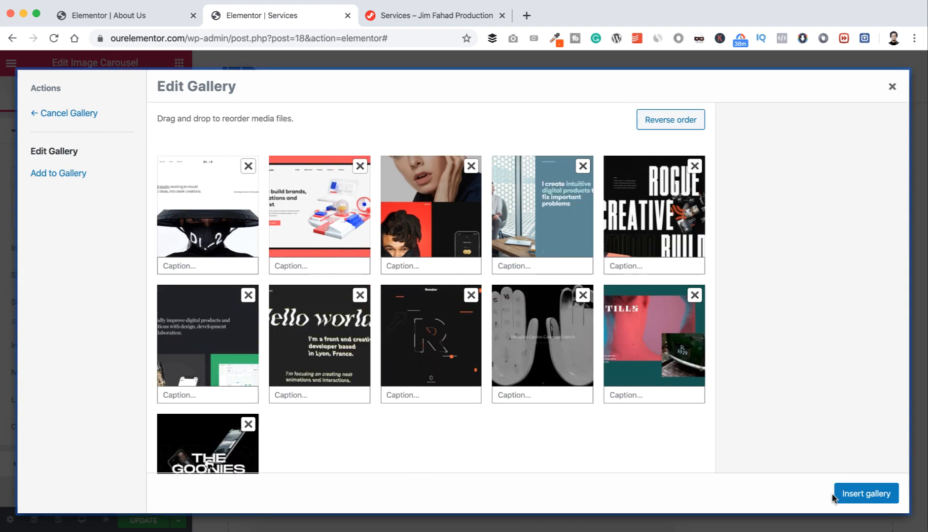
drag(361, 230, 467, 234)
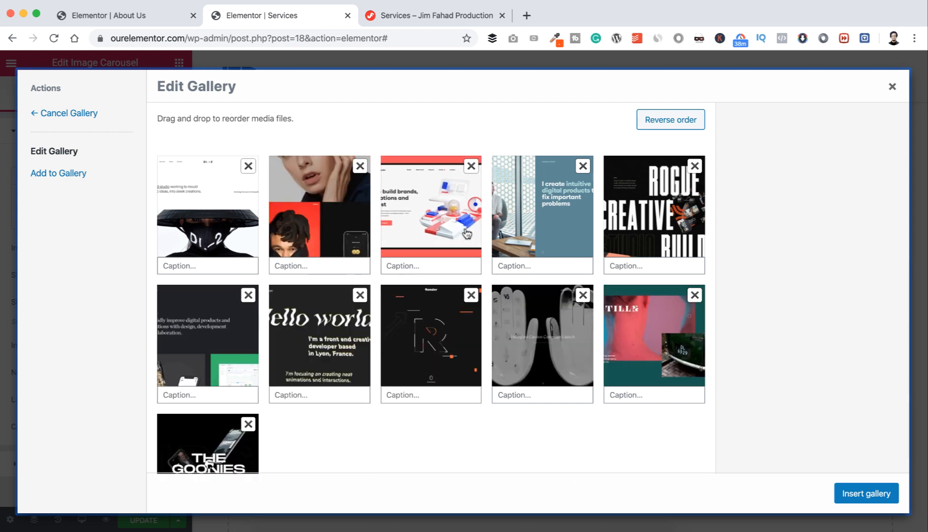
click(658, 127)
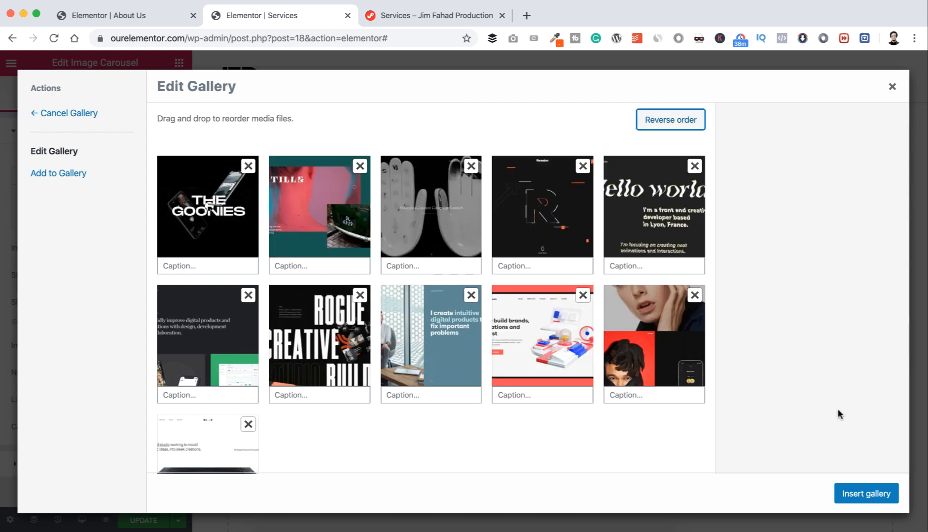
click(855, 490)
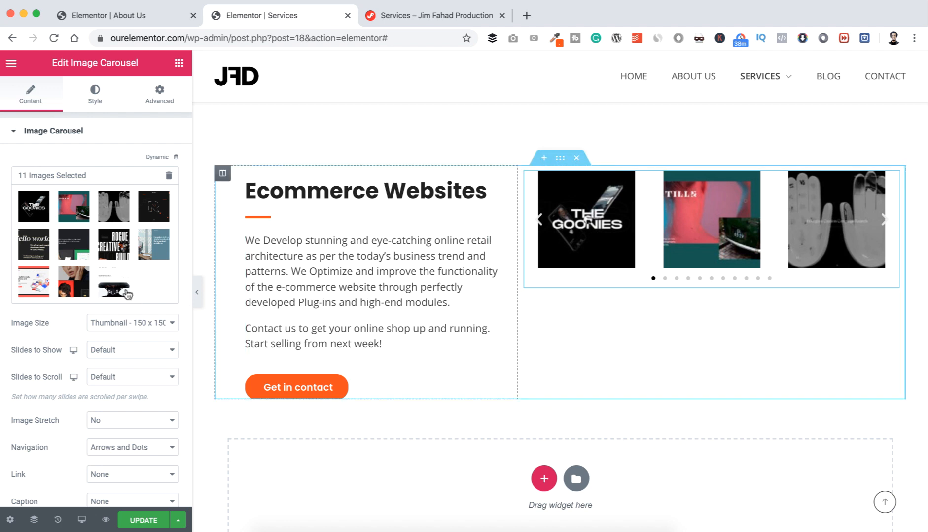
Step: Set the carousel image size to Medium Large, 1 slide to show and Dots navigation, then save the page
scroll(116, 390, down, 2)
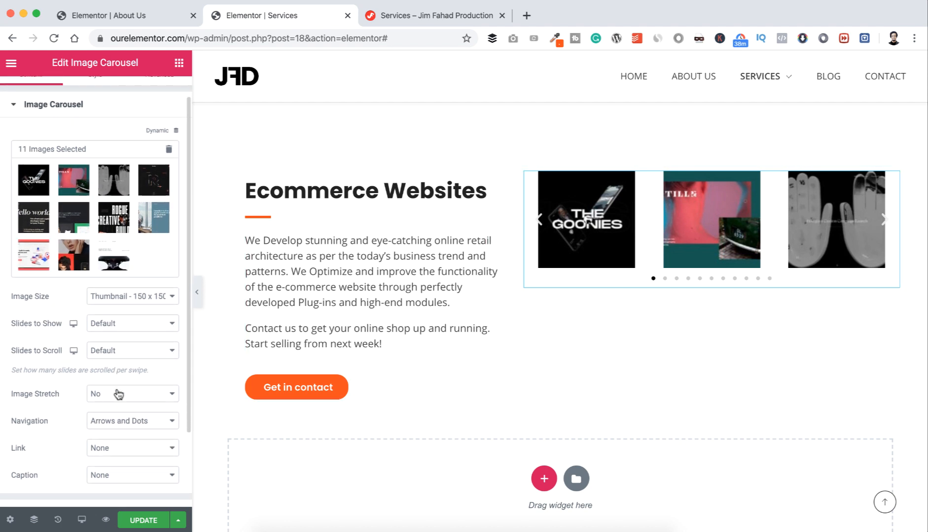
click(118, 300)
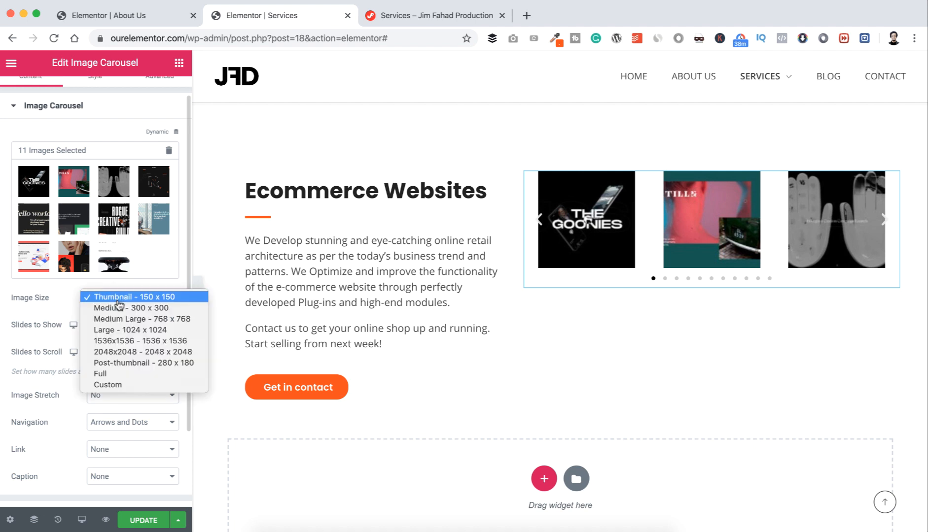
click(119, 319)
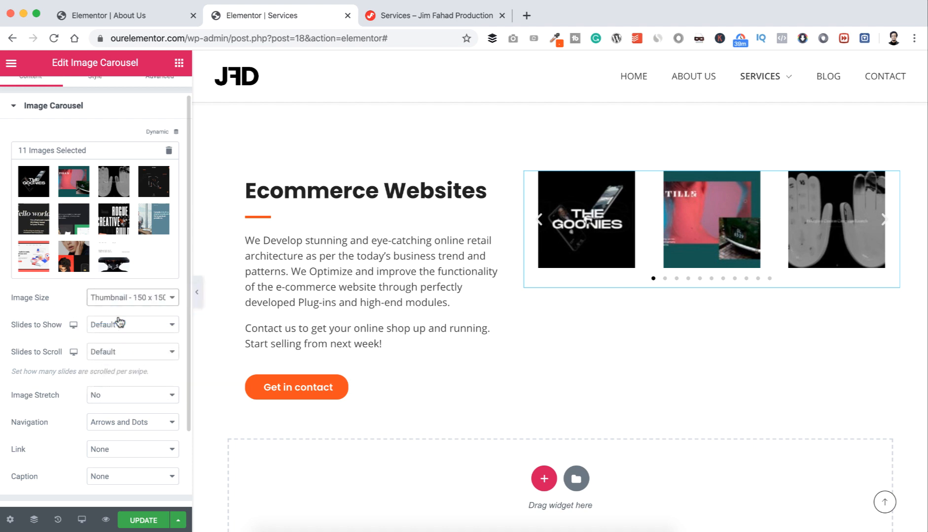
click(119, 325)
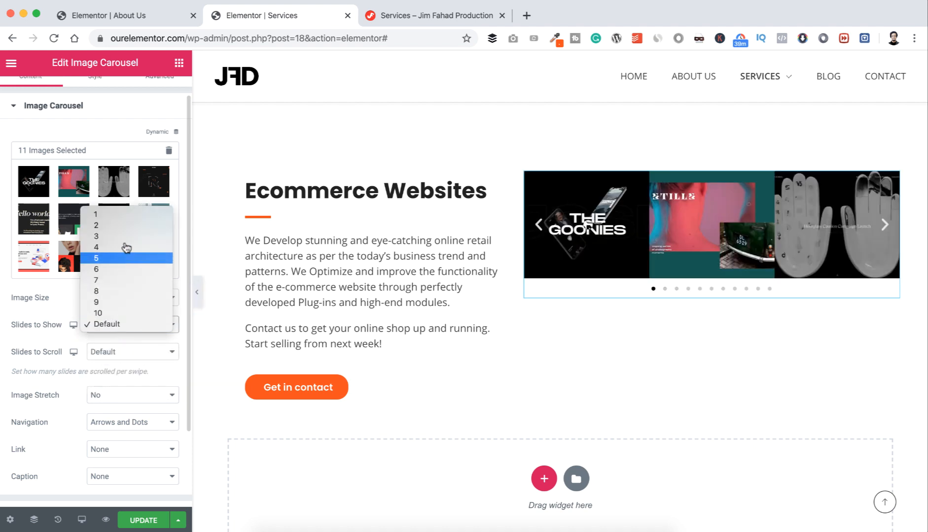
click(123, 223)
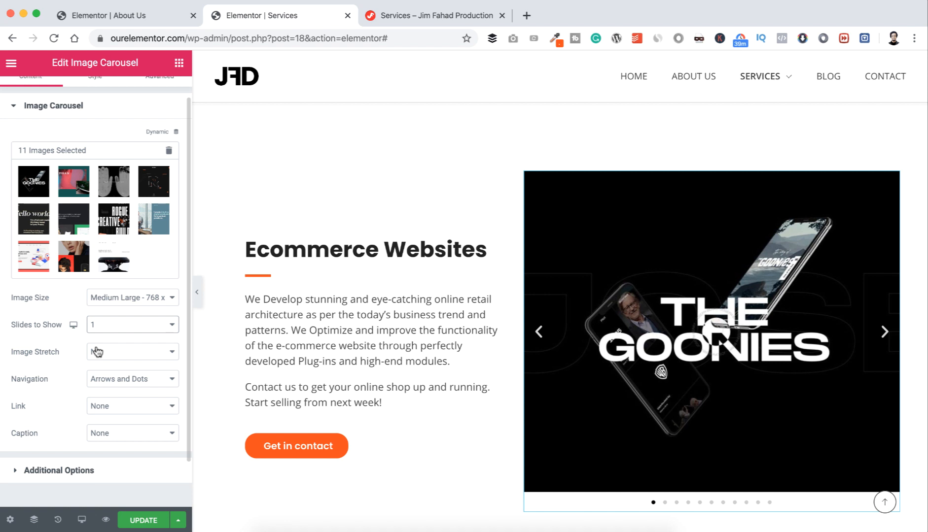
click(105, 379)
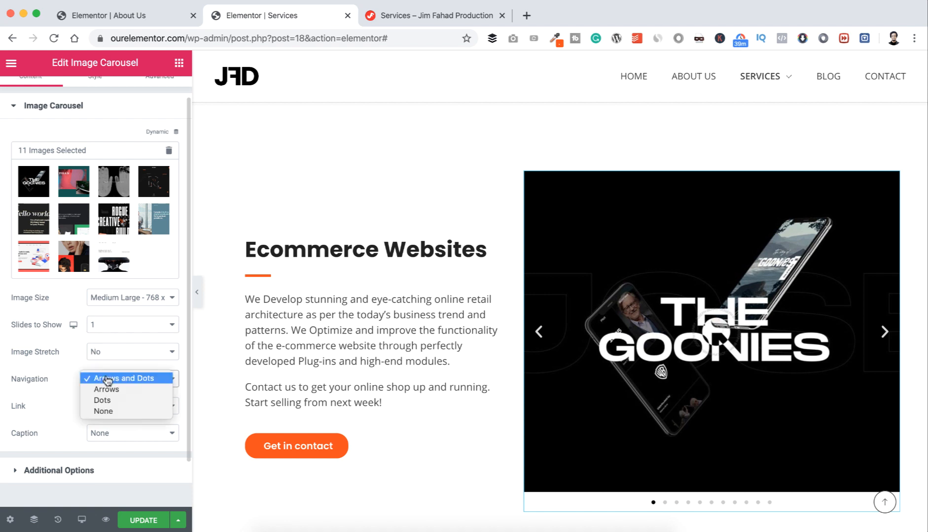
click(106, 400)
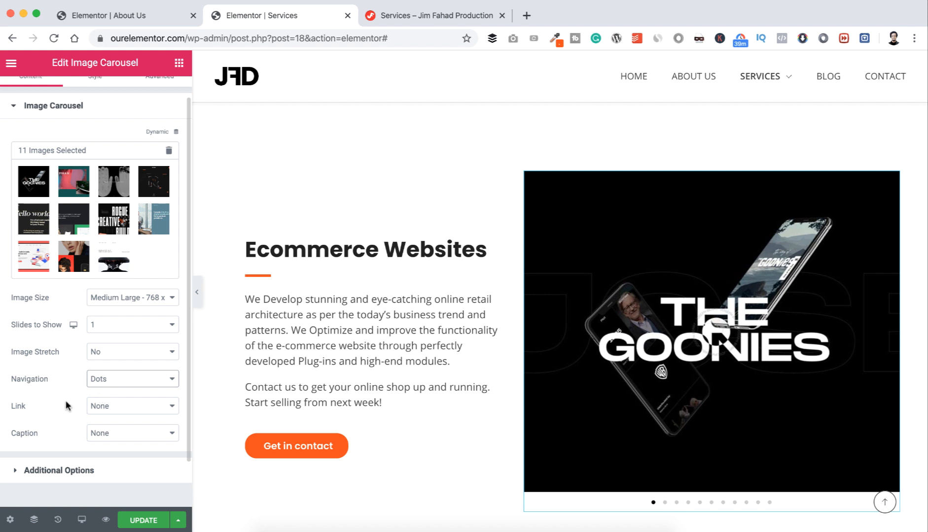
click(142, 525)
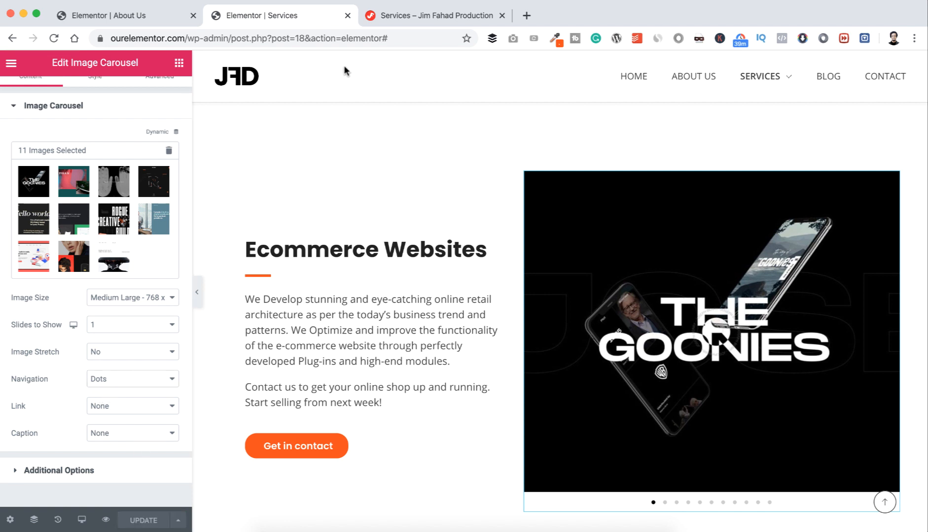
Step: Switch to the live Services page and reload it to pick up the edits
click(402, 15)
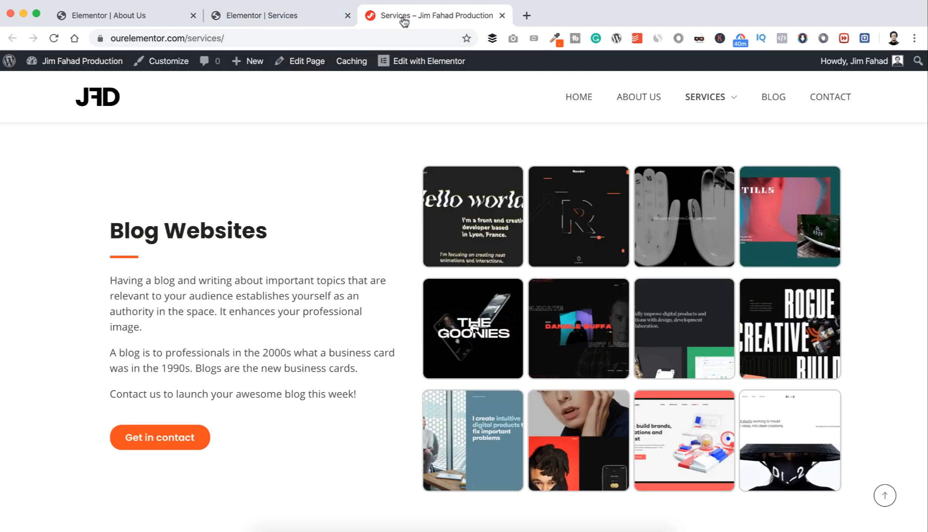
scroll(294, 207, up, 5)
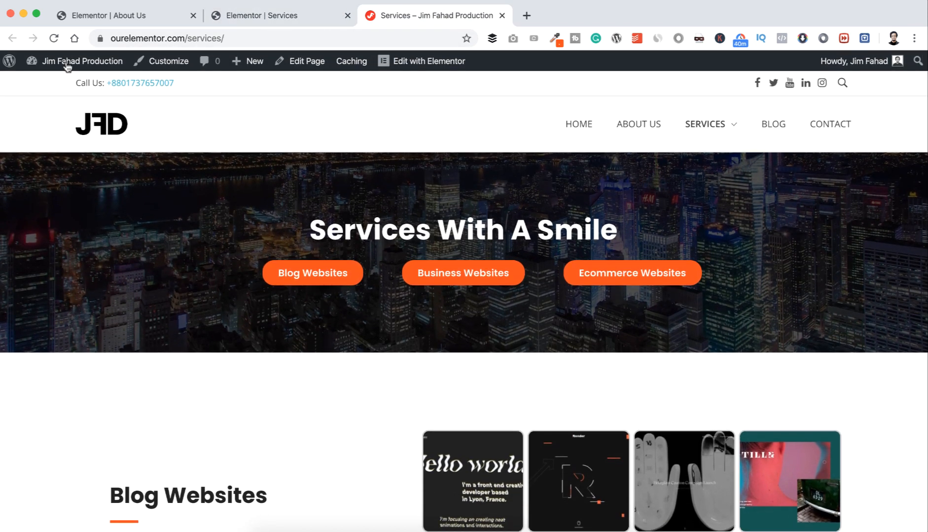
click(54, 39)
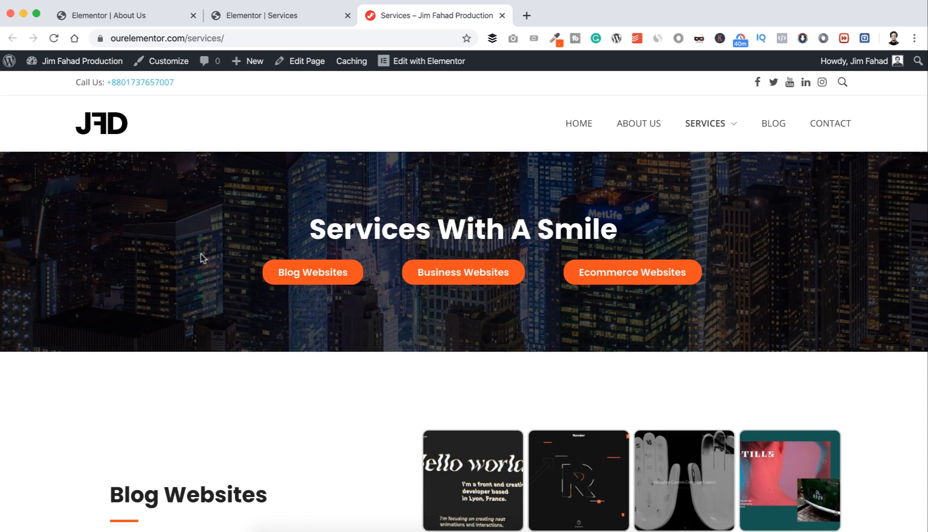
Step: Scroll through the Blog, Business and Ecommerce sections down to the footer to check the carousel
scroll(203, 258, down, 7)
scroll(201, 255, down, 5)
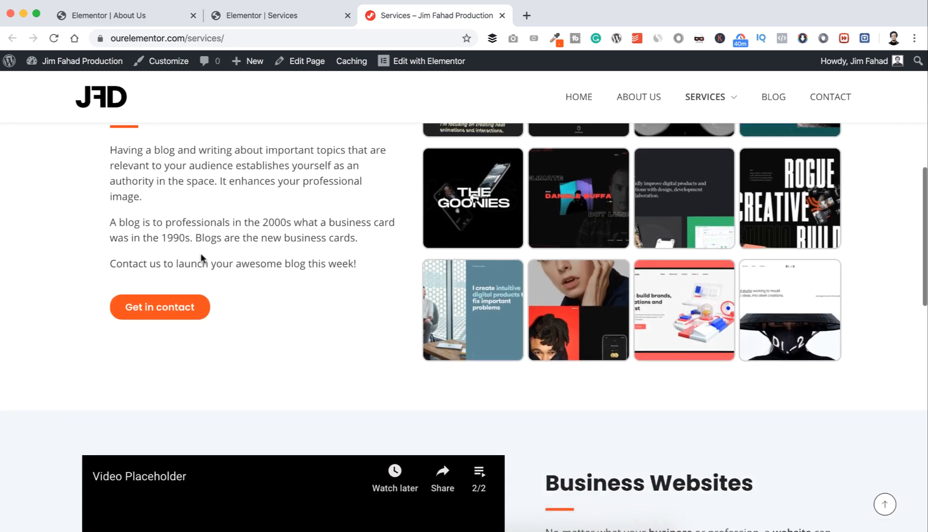
scroll(200, 256, down, 2)
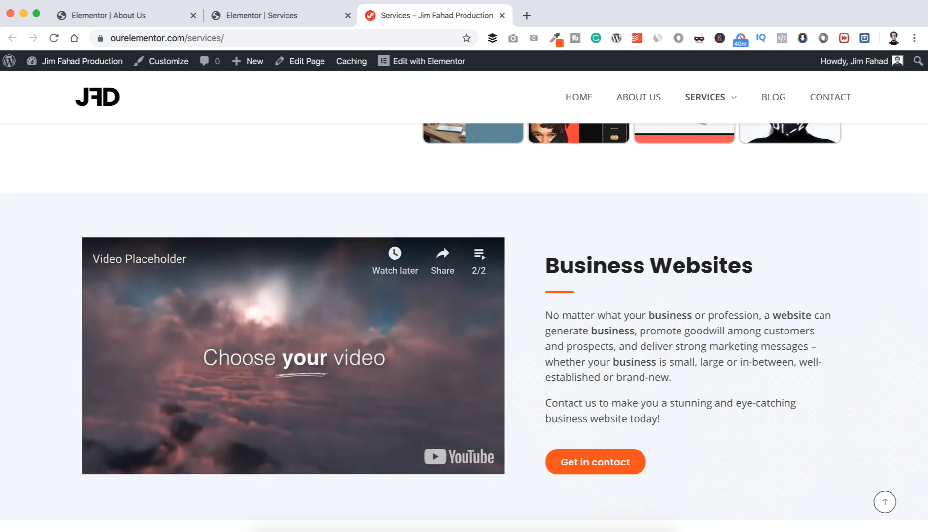
scroll(612, 378, down, 4)
scroll(610, 378, down, 5)
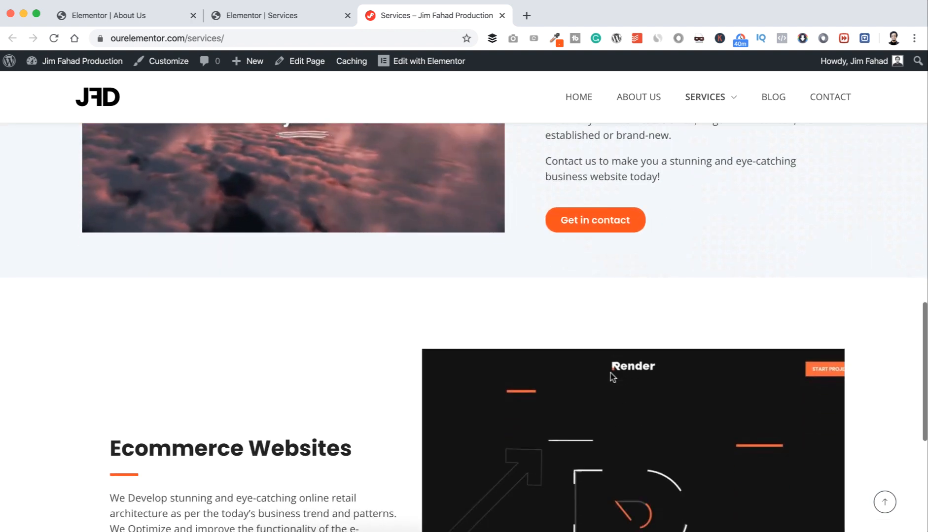
scroll(610, 373, down, 3)
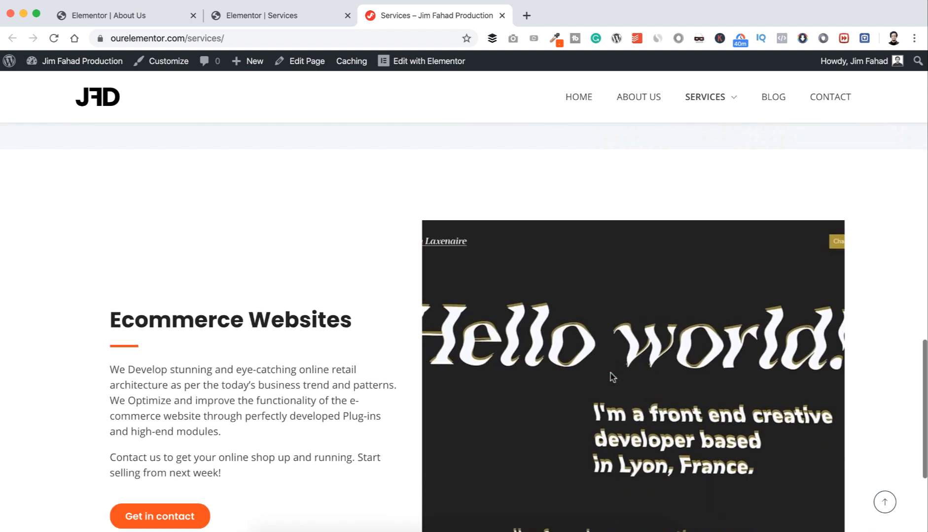
scroll(610, 374, down, 2)
scroll(610, 374, up, 3)
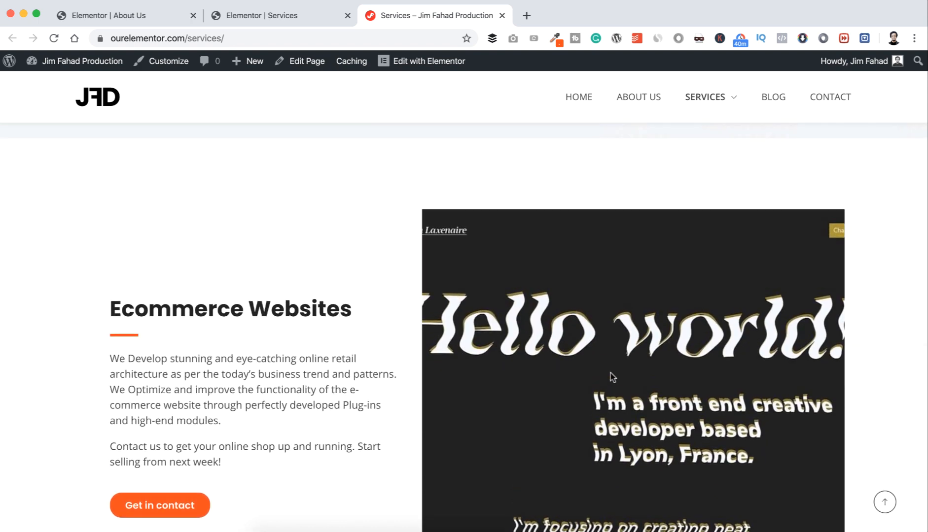
scroll(611, 377, up, 20)
scroll(611, 377, up, 5)
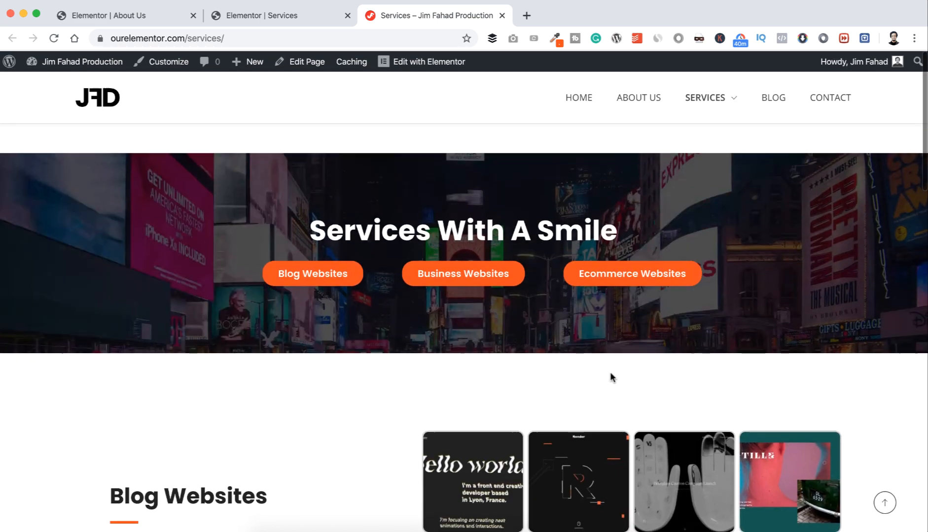
scroll(441, 360, down, 12)
scroll(444, 370, down, 12)
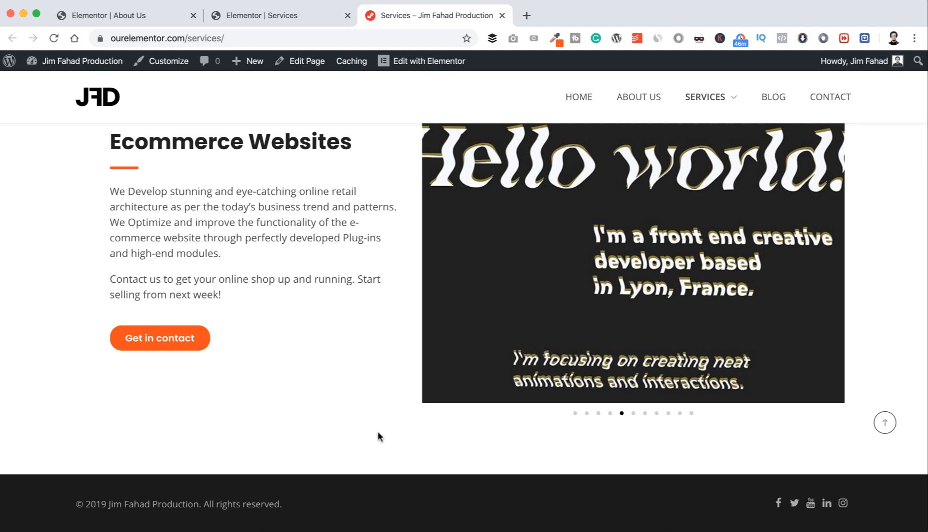
Step: Back in the editor, add a one-column section below Ecommerce Websites and drop an Inner Section into it
click(310, 16)
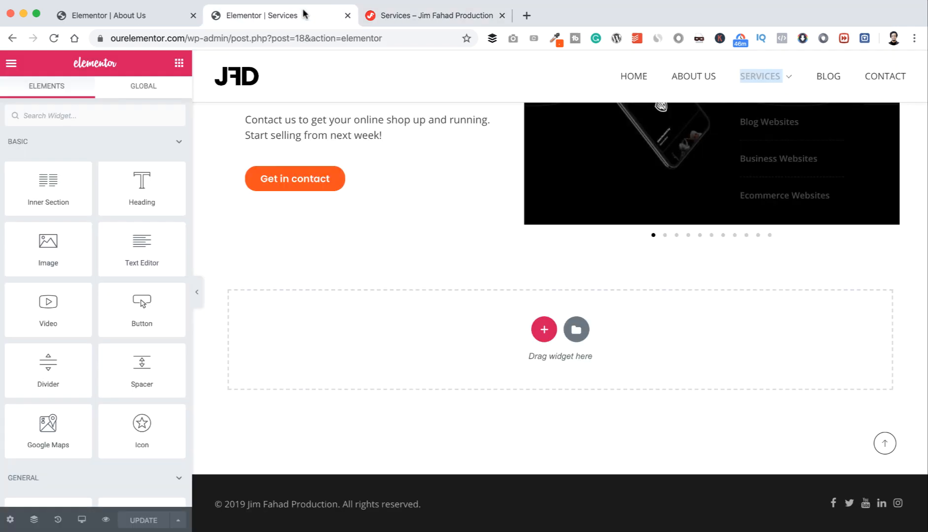
click(543, 329)
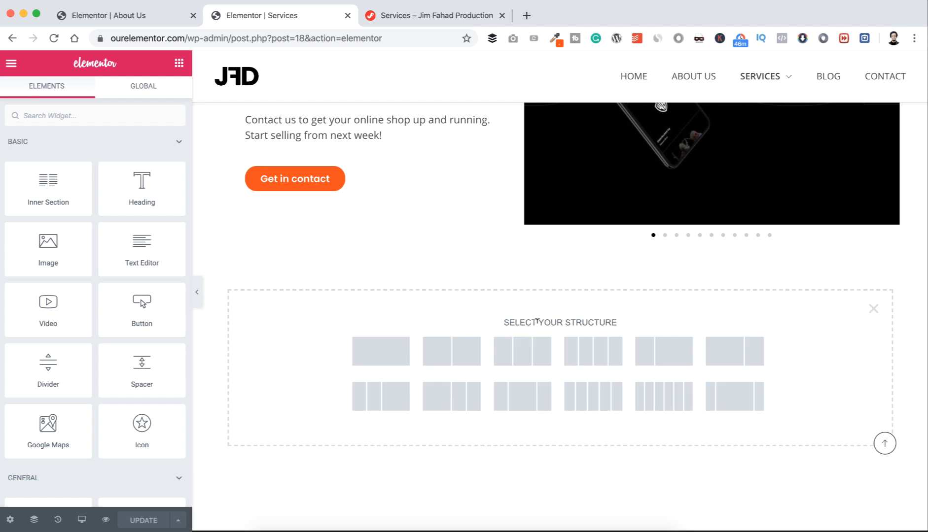
click(383, 348)
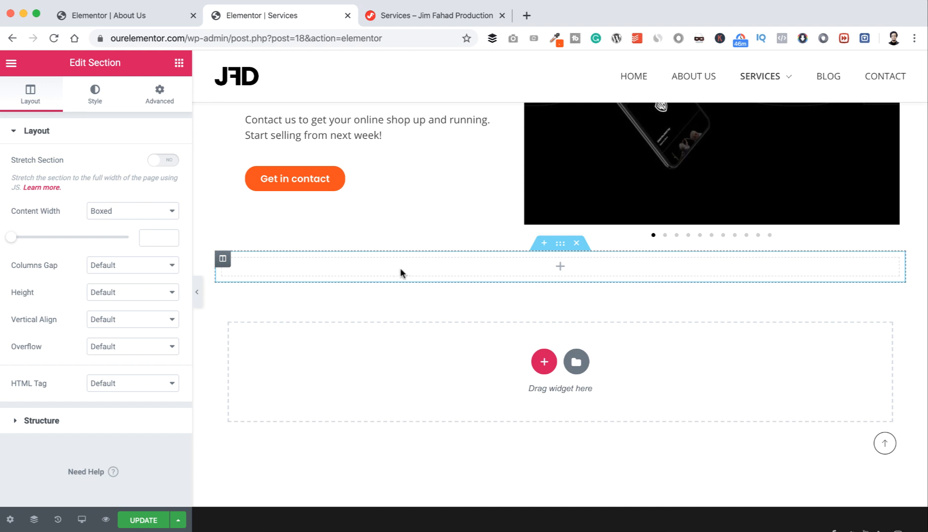
click(179, 63)
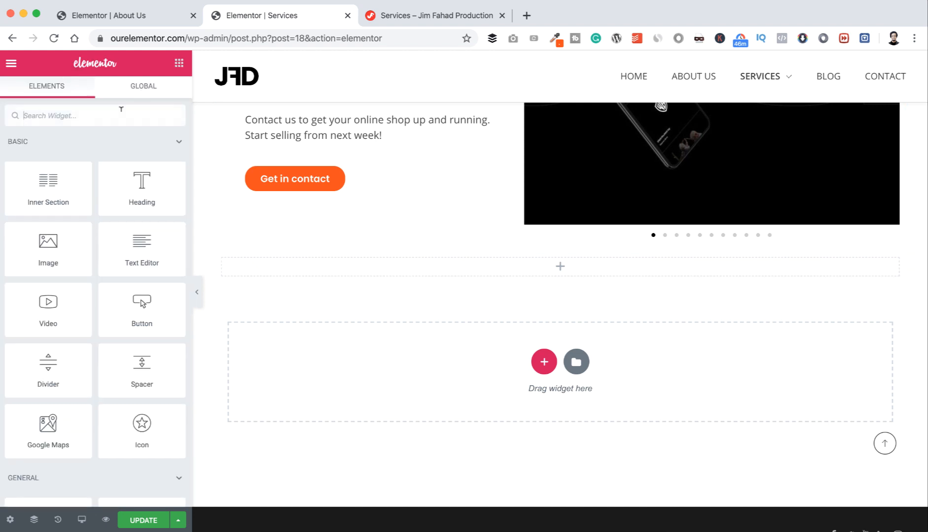
drag(39, 183, 423, 268)
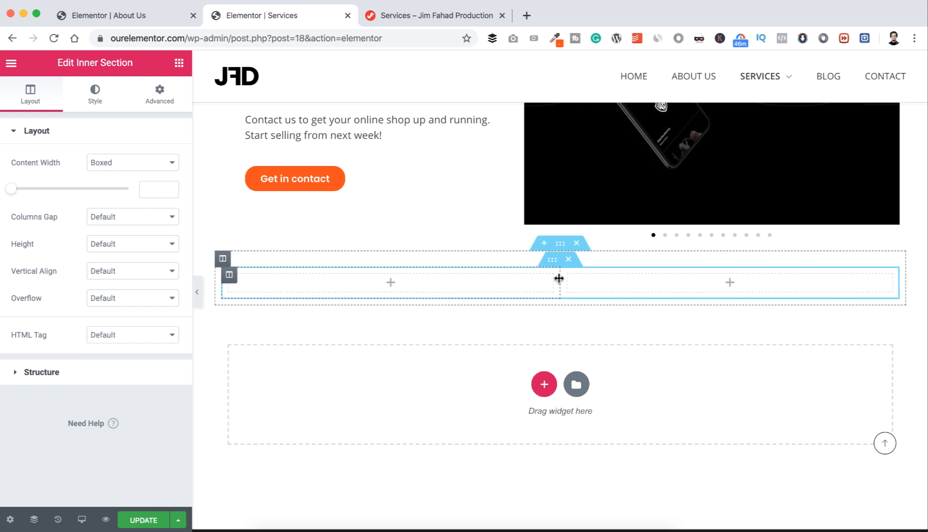
click(560, 245)
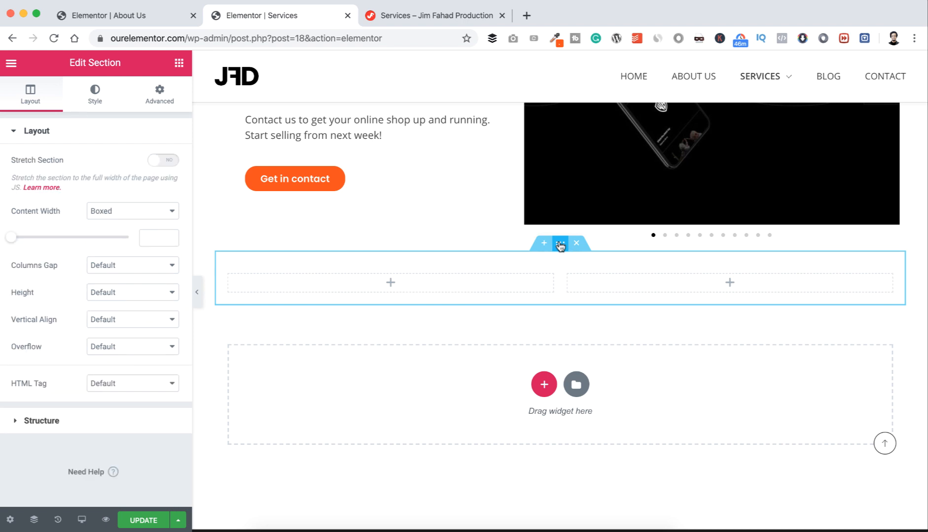
Step: Unlink the section's padding and set top padding to 60 px and bottom to 70 px
click(160, 98)
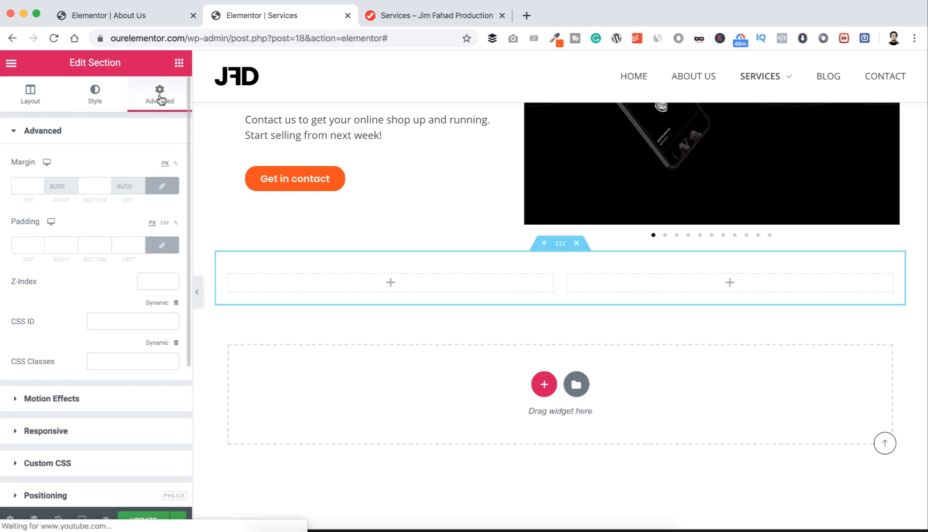
click(161, 244)
click(22, 244)
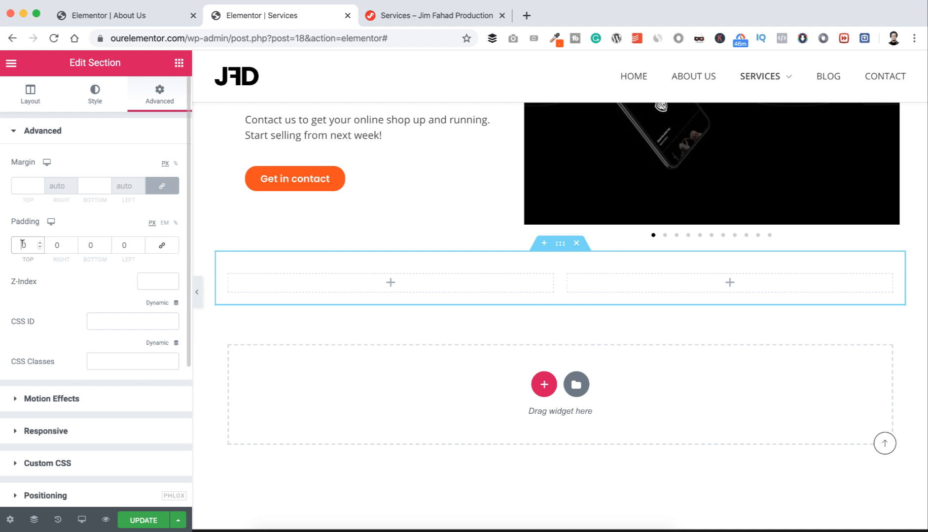
text(6)
click(88, 244)
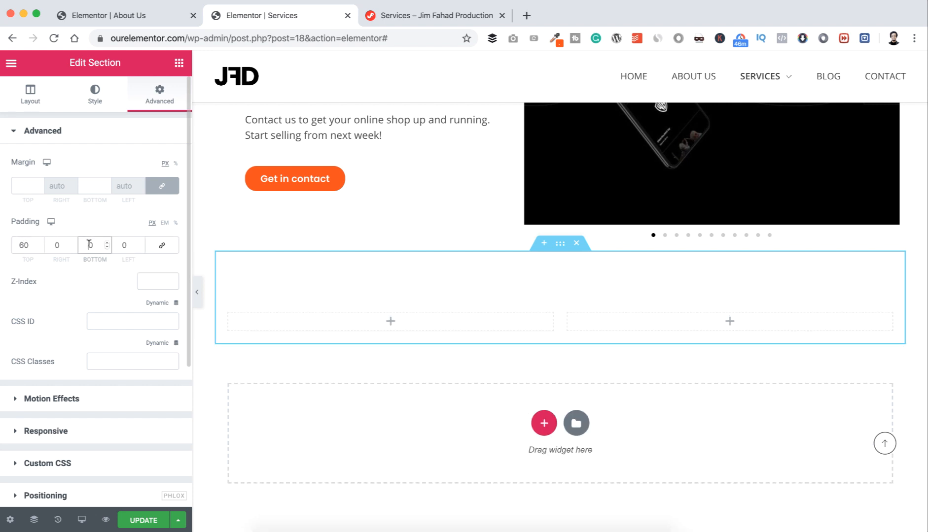
text(6)
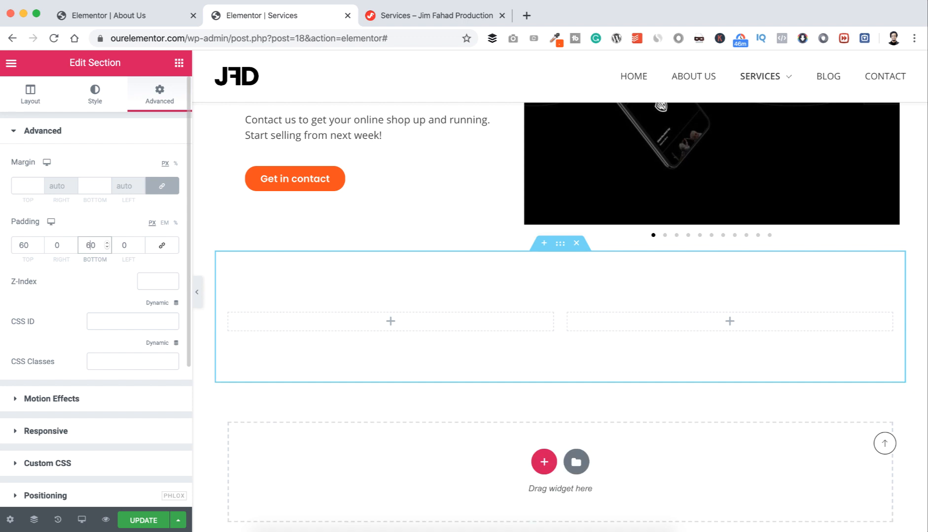
key(BackSpace)
text(7)
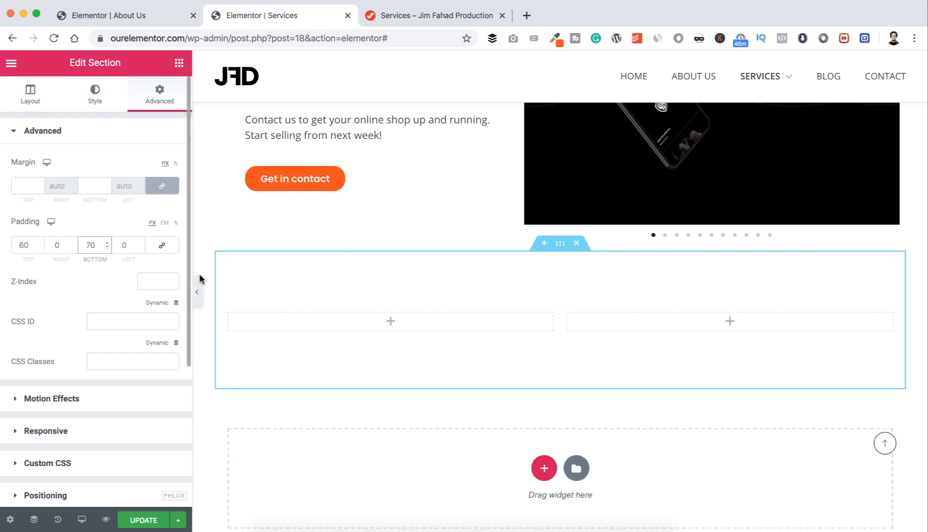
Step: Search widgets for 'cou' and drag a Counter into the inner section's left column
click(392, 323)
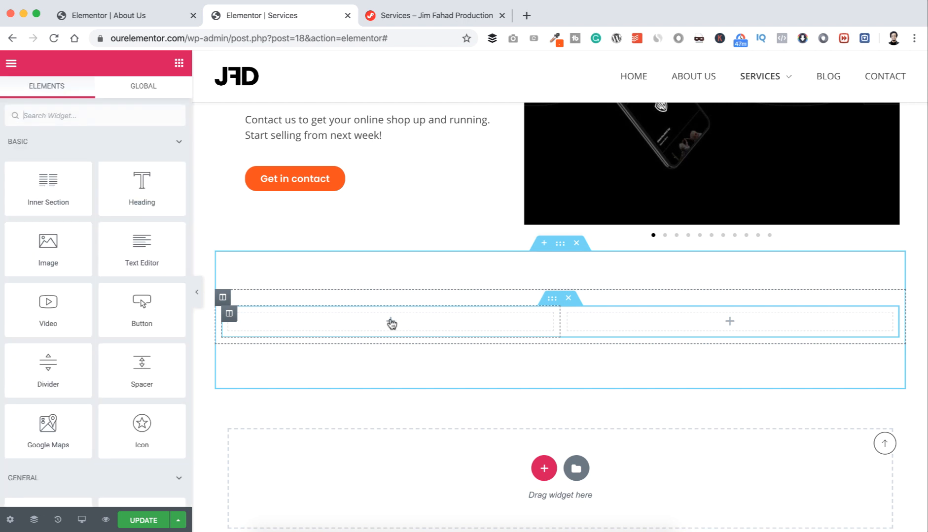
text(count)
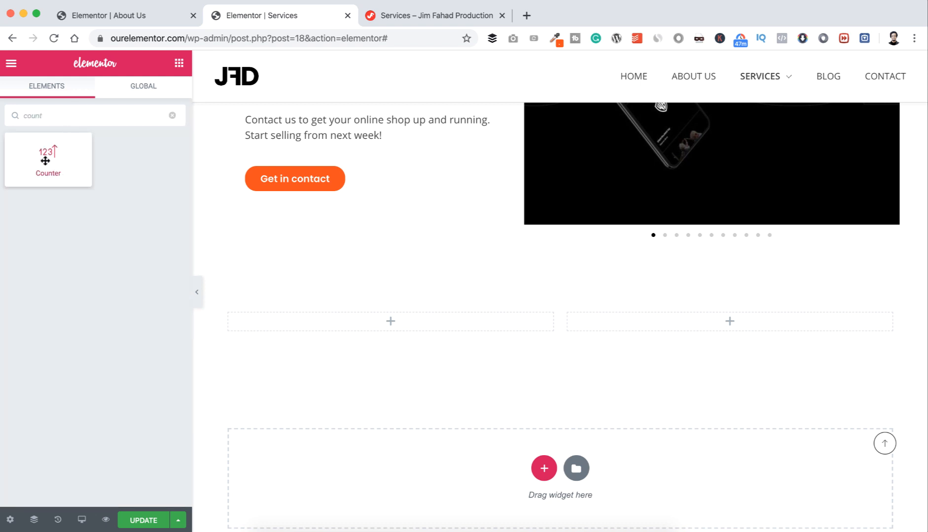
drag(44, 158, 402, 321)
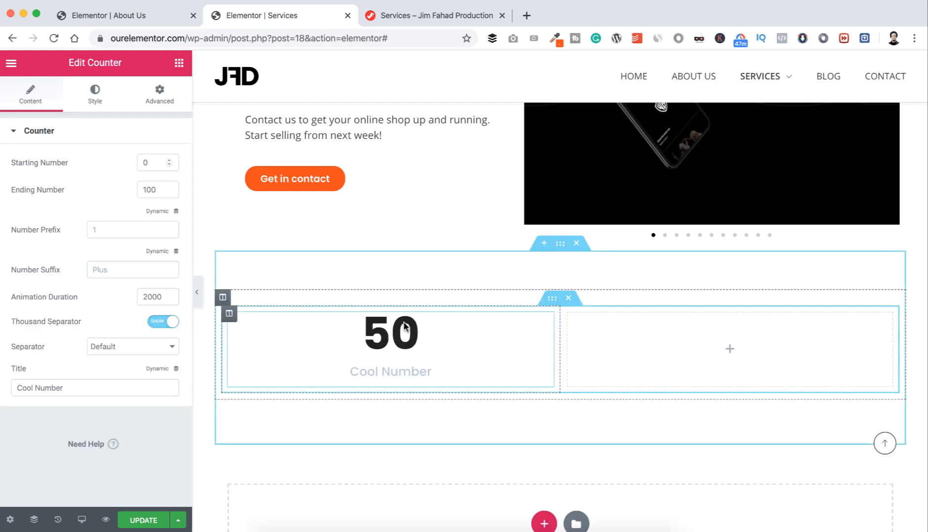
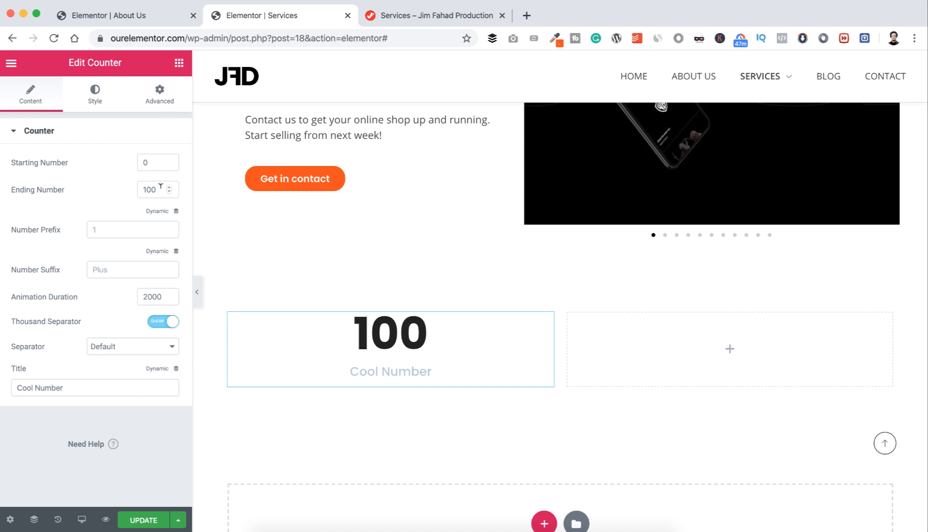
Step: Set the counter's ending number to 100, leave the prefix empty, add a '+' suffix and title it 'Blog Websites'
drag(160, 186, 141, 186)
text(100)
click(98, 227)
text(2)
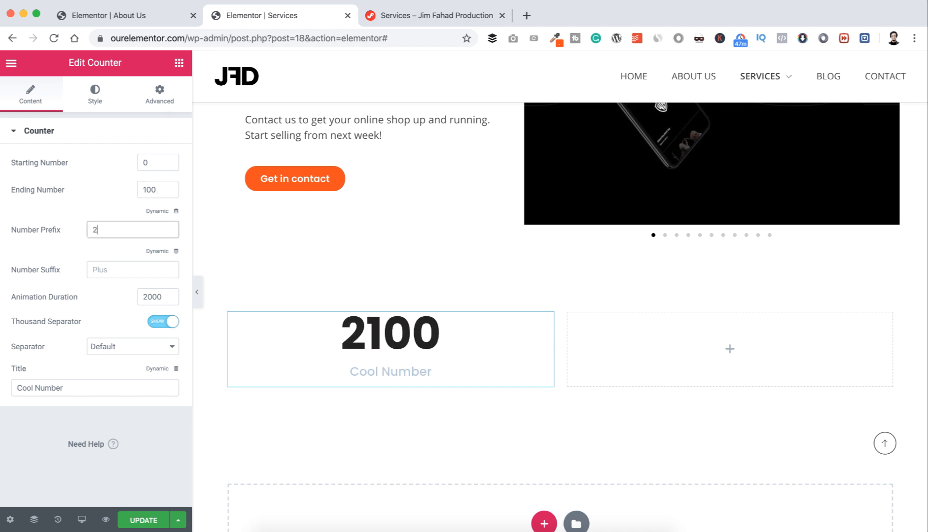
key(BackSpace)
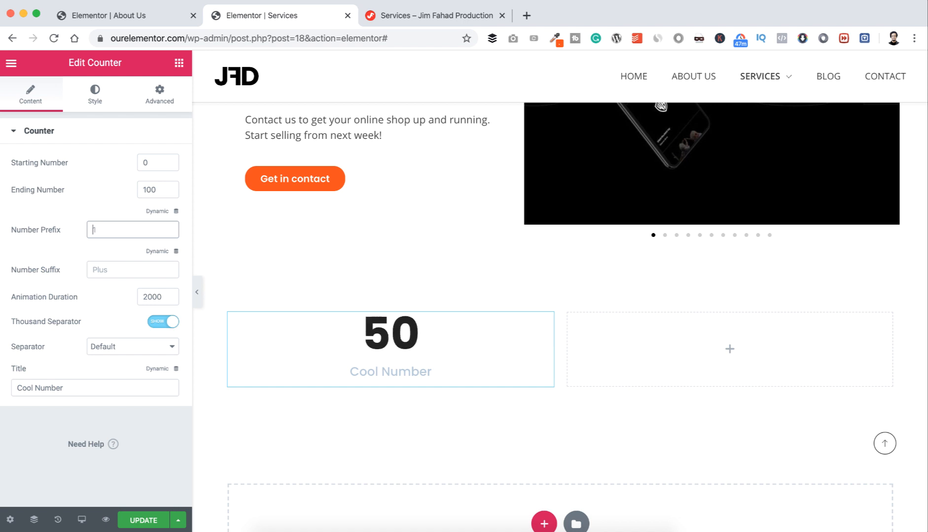
click(101, 267)
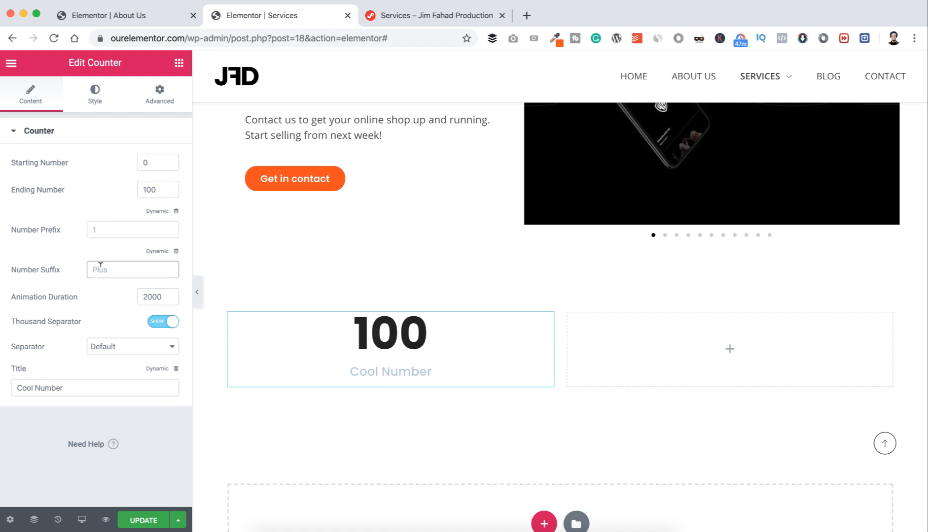
text(+)
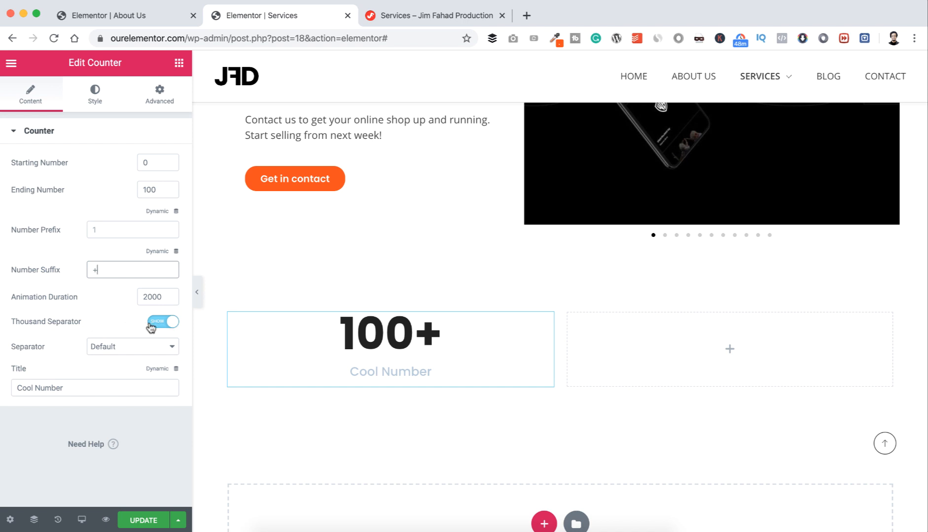
click(70, 388)
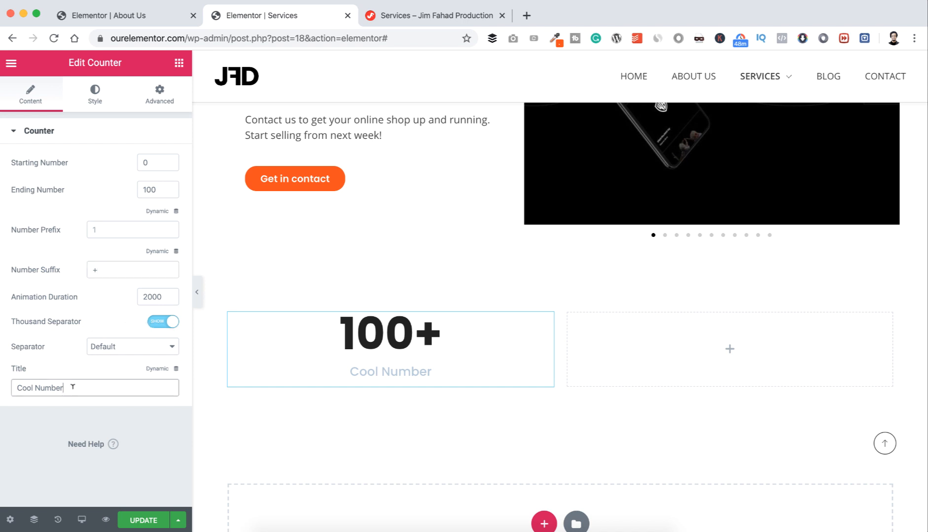
key(super+a)
text(Blog Websites)
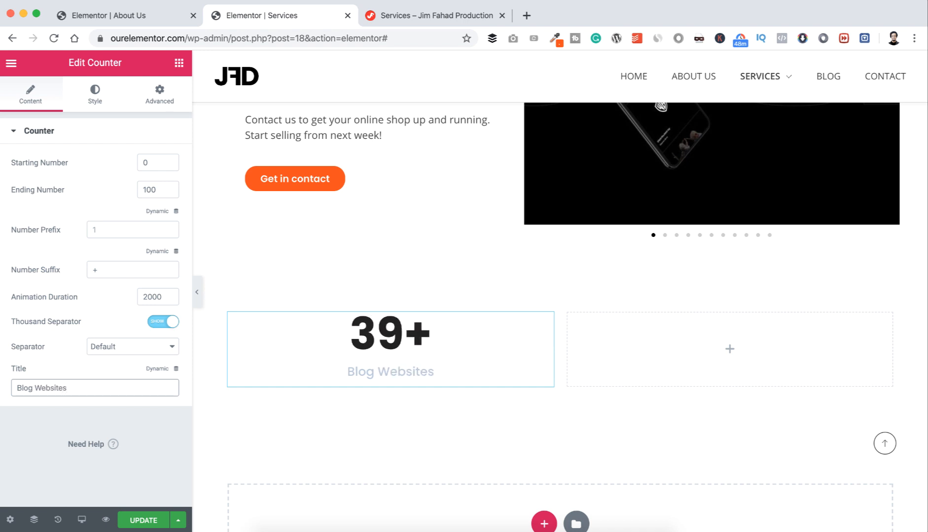
Step: Colour the counter's number orange #FB4E00 and set its typography size to 65 px
click(97, 102)
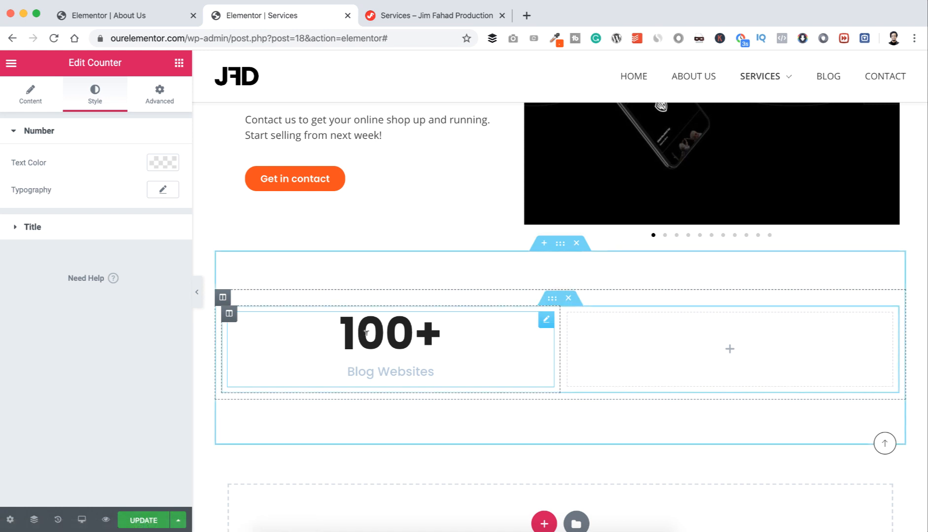
click(159, 168)
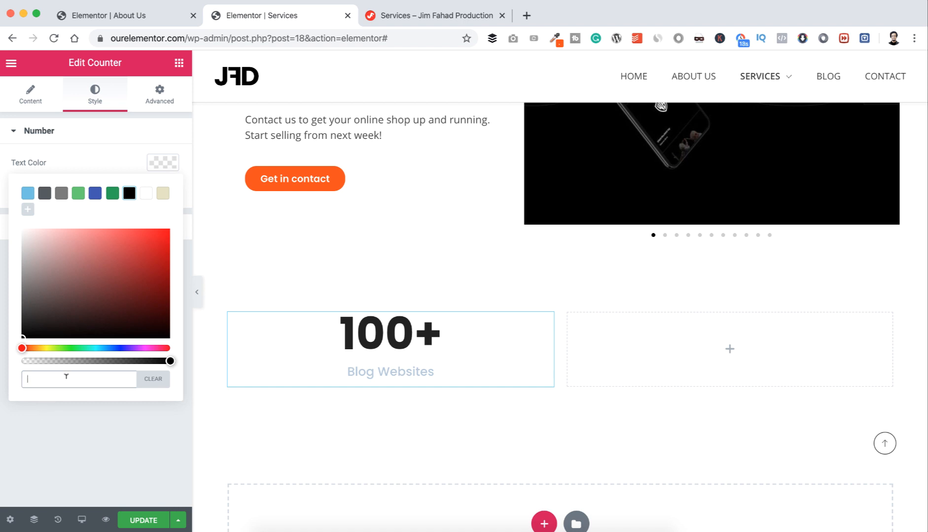
text(#FB4E00)
click(60, 423)
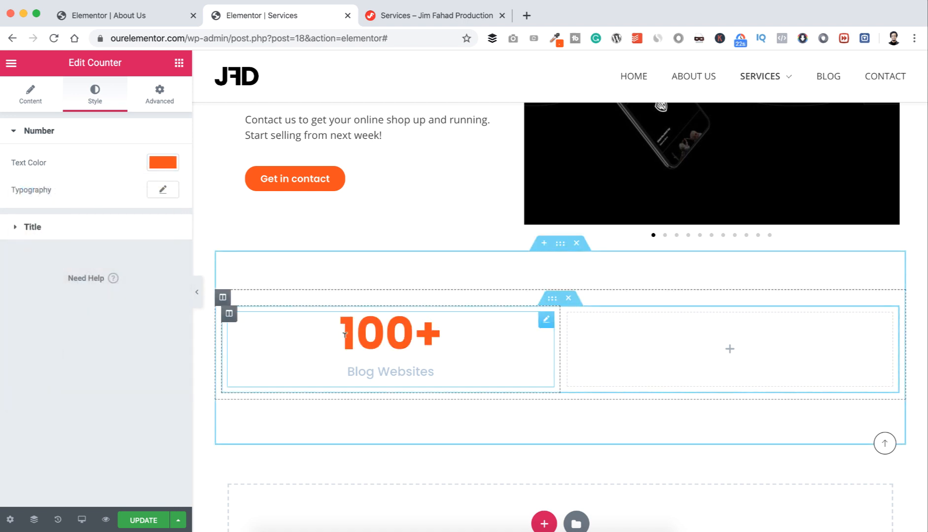
click(162, 189)
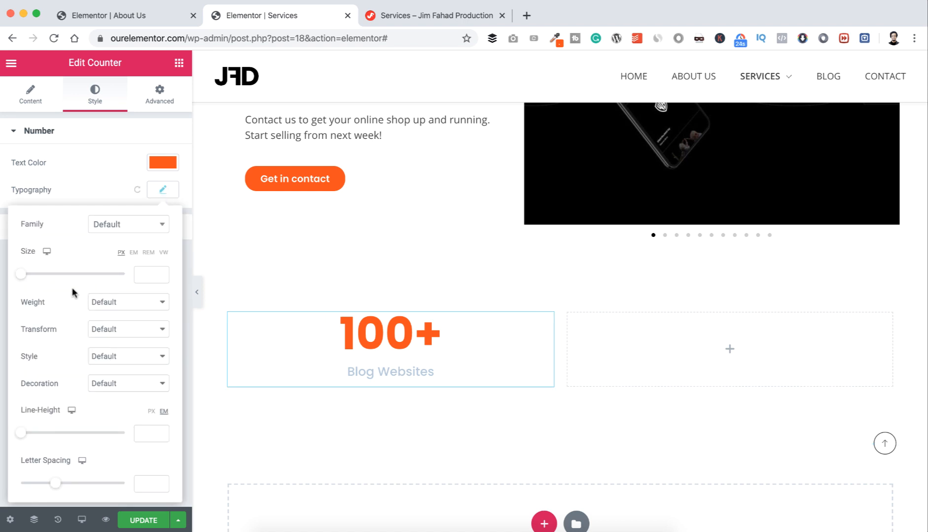
drag(21, 274, 57, 280)
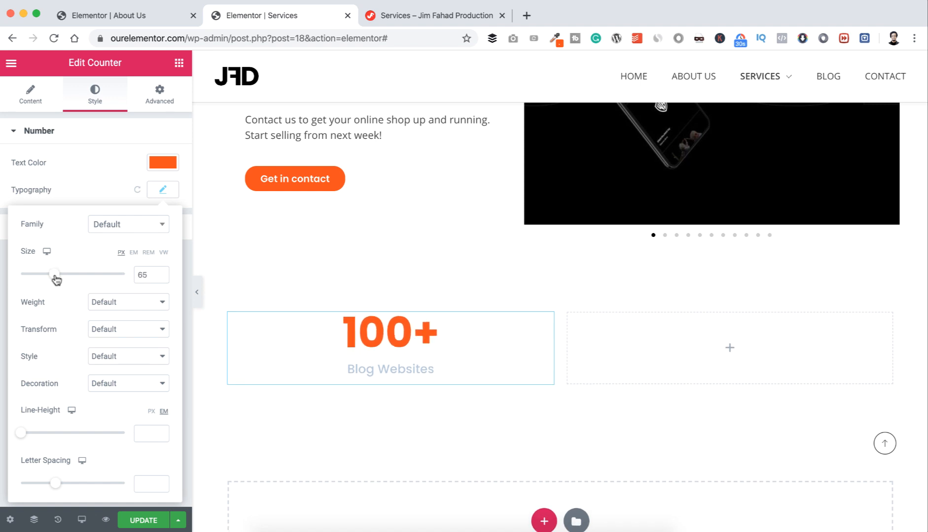
click(97, 187)
click(14, 229)
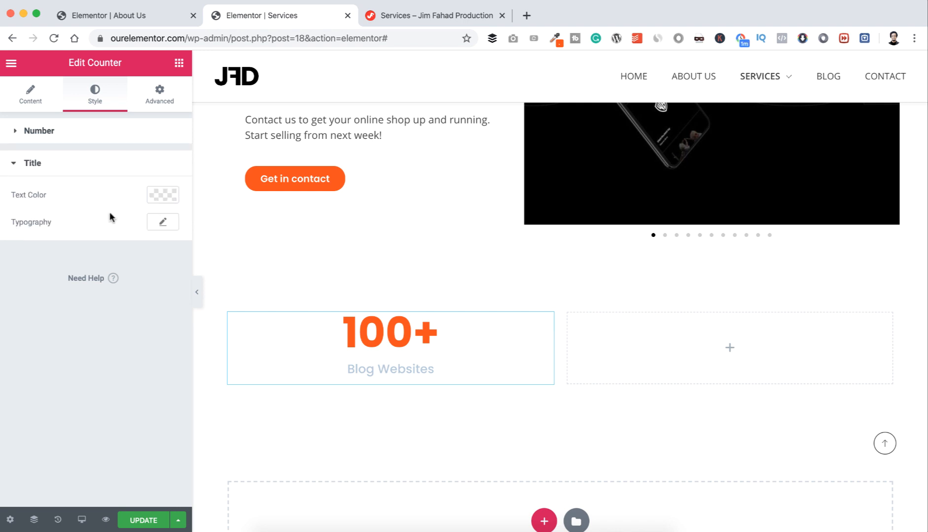
click(160, 101)
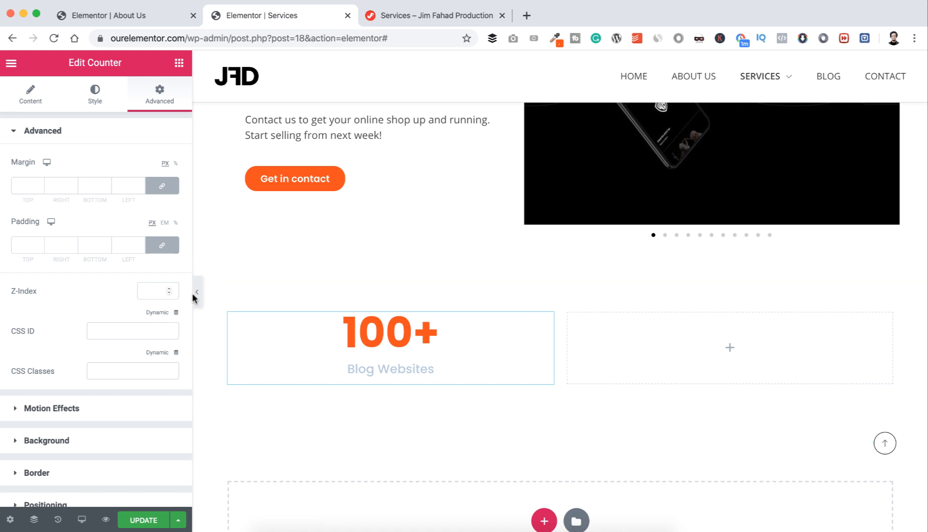
Step: Unlink the counter's padding and give it 10 px top padding
click(162, 249)
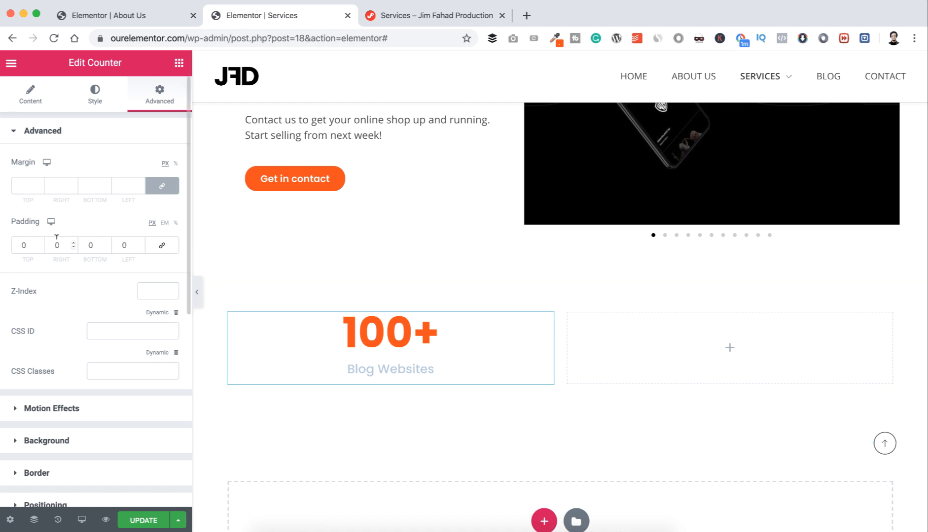
click(22, 245)
text(1)
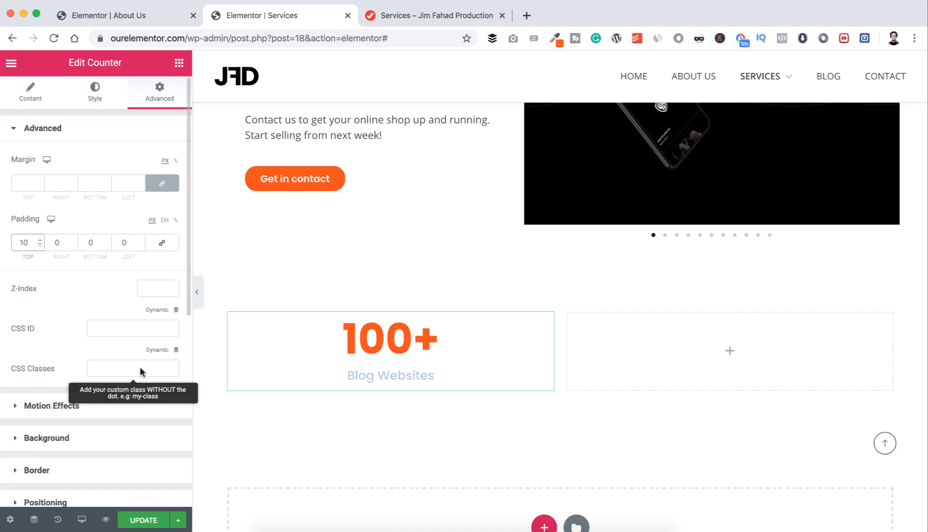
scroll(139, 369, down, 3)
Step: Try solid, double and dotted borders, then settle on a dashed border
click(18, 398)
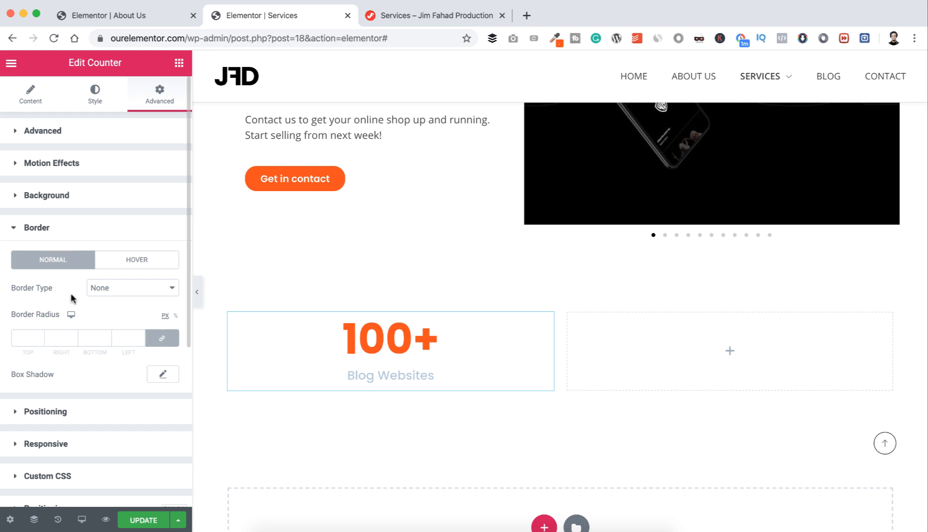
click(115, 296)
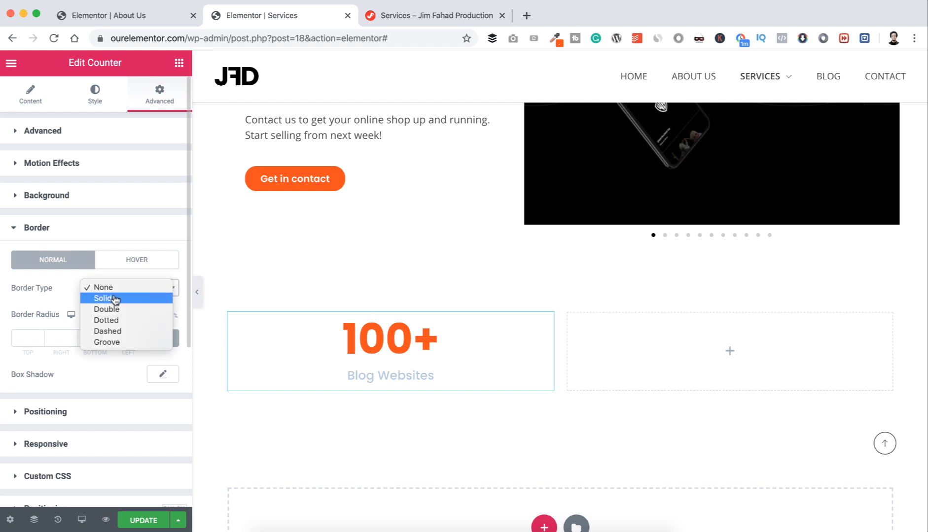
click(115, 298)
click(116, 296)
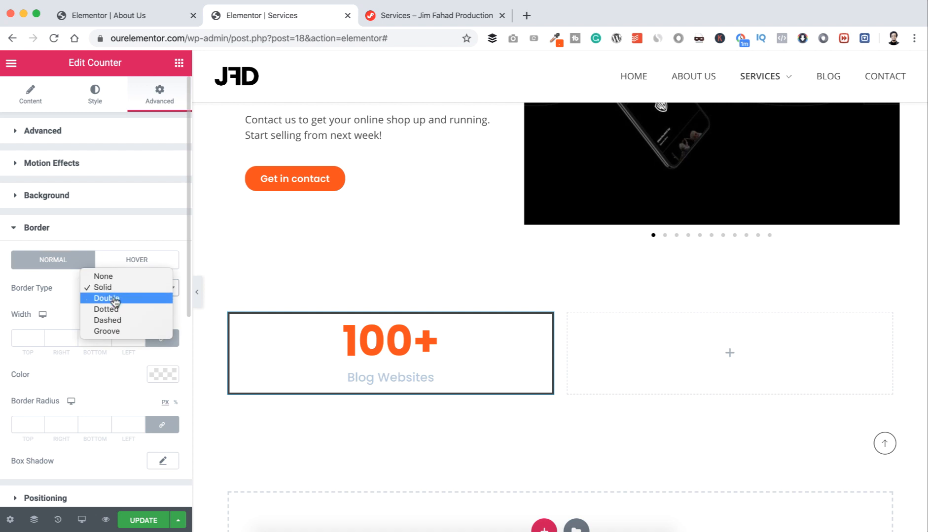
click(114, 300)
click(113, 292)
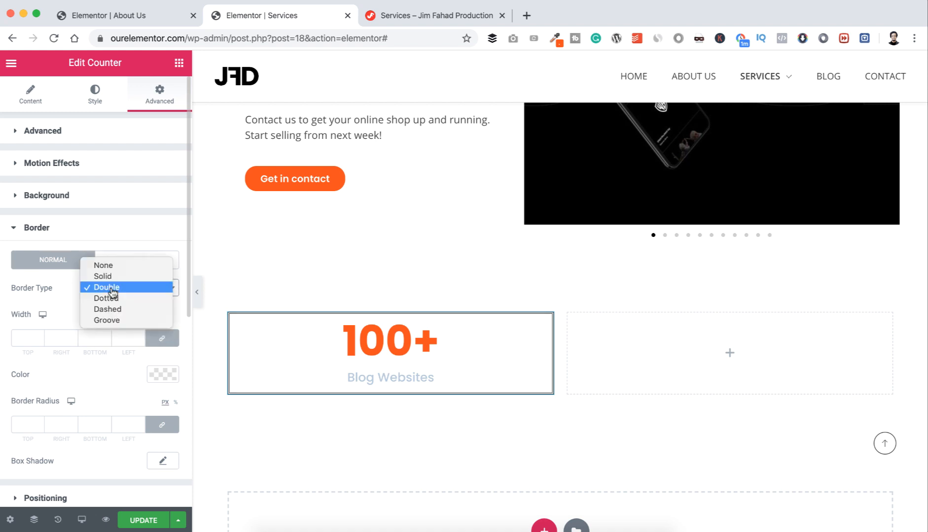
click(113, 300)
click(114, 297)
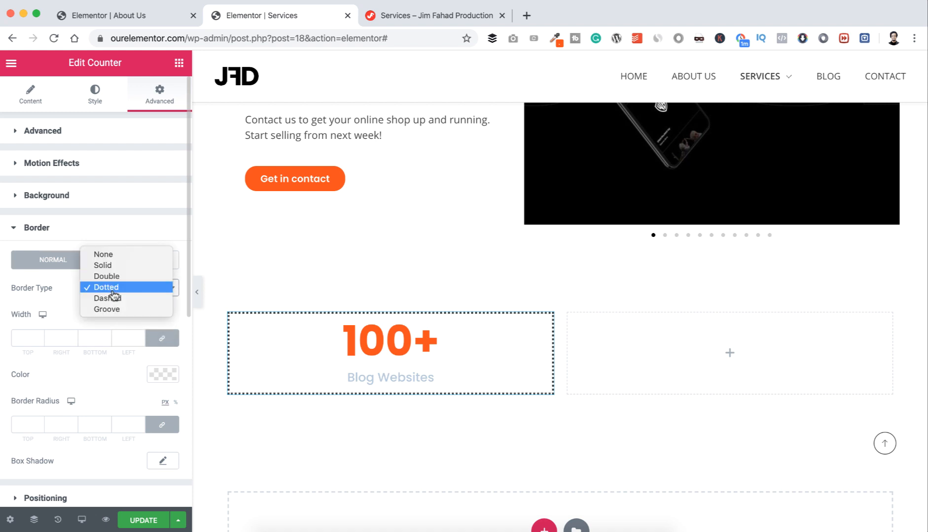
click(115, 300)
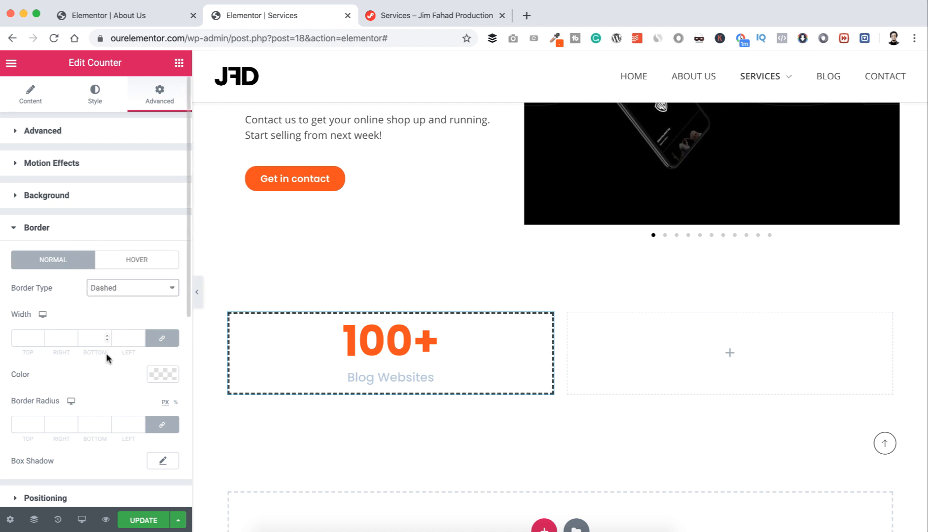
Step: Make the dashed border light grey #DDDDDD and 2 px wide
click(161, 377)
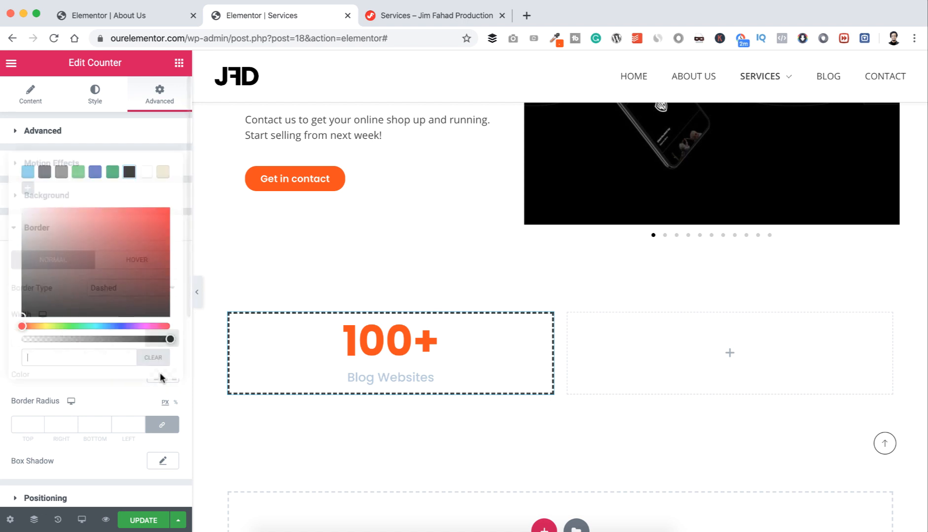
text(#)
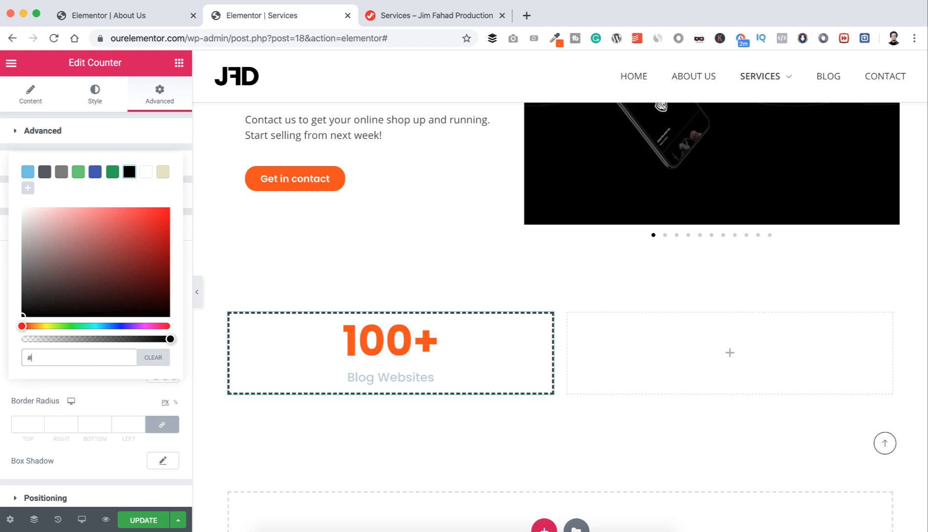
text(dddddd)
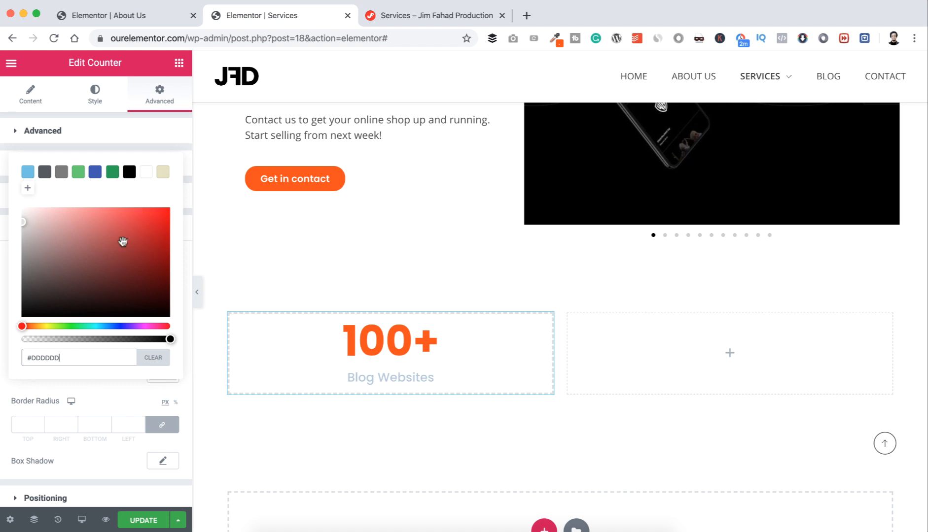
click(91, 386)
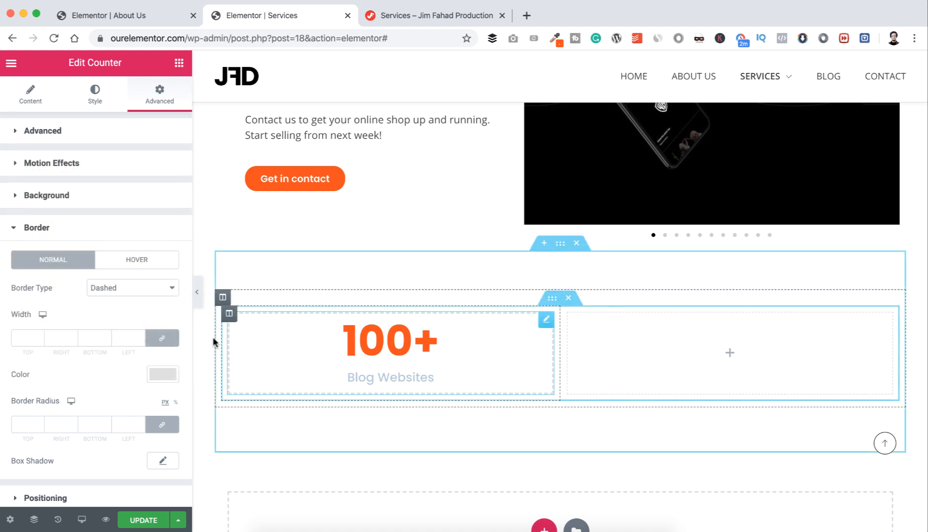
click(25, 339)
text(2)
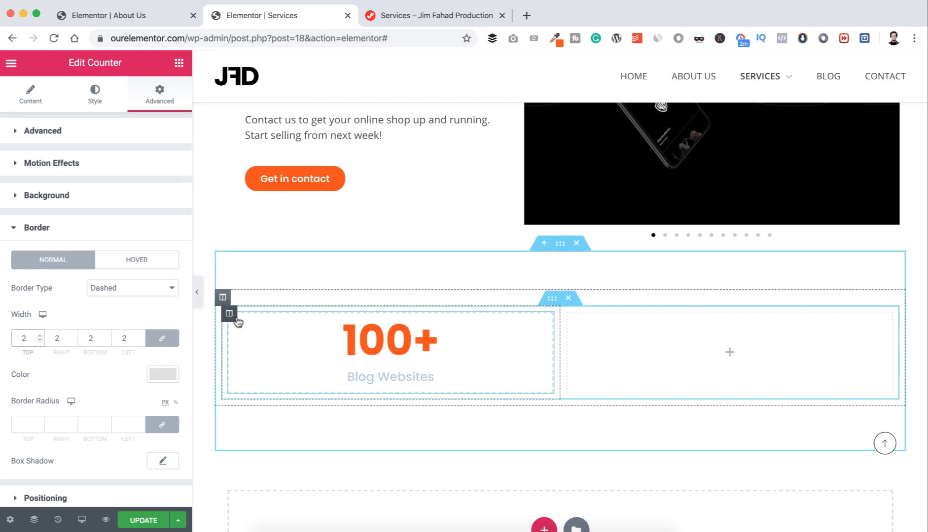
Step: Duplicate the counter column three times and delete the leftover empty fifth column
right_click(230, 318)
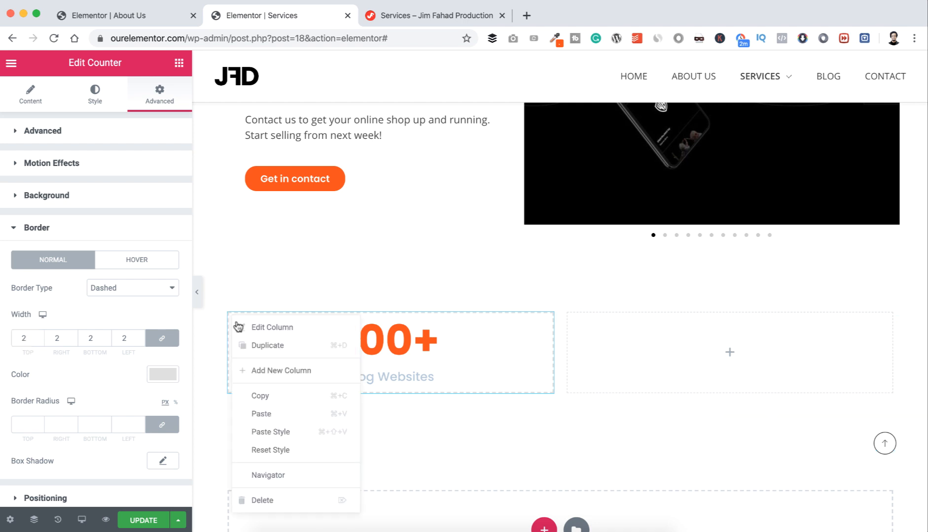
click(250, 347)
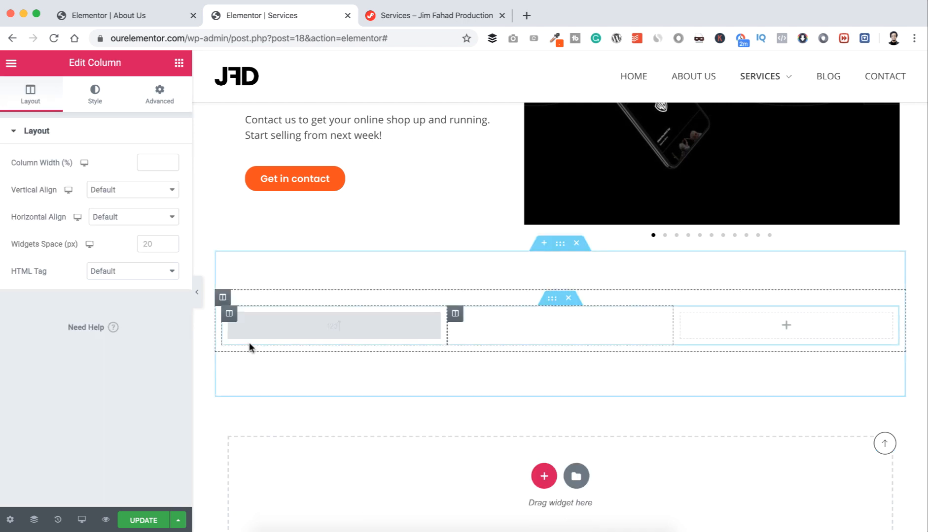
right_click(231, 320)
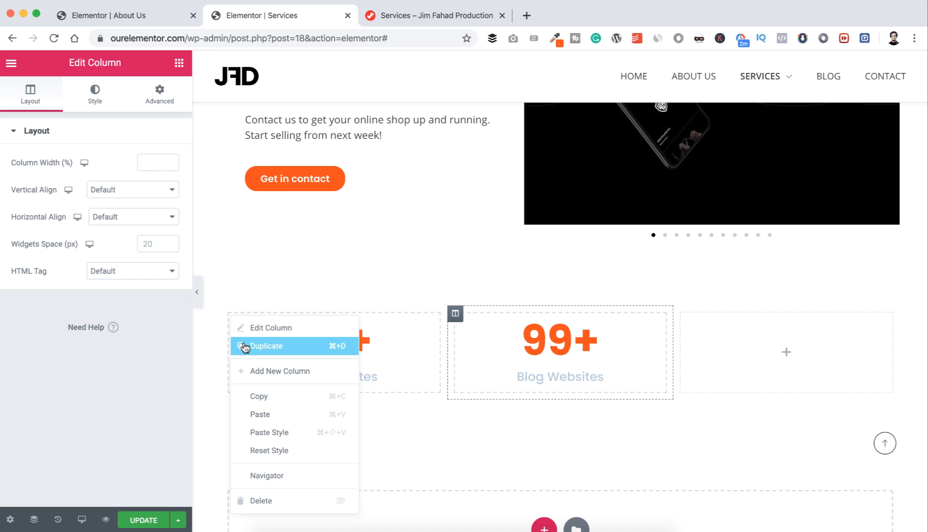
click(245, 346)
right_click(229, 318)
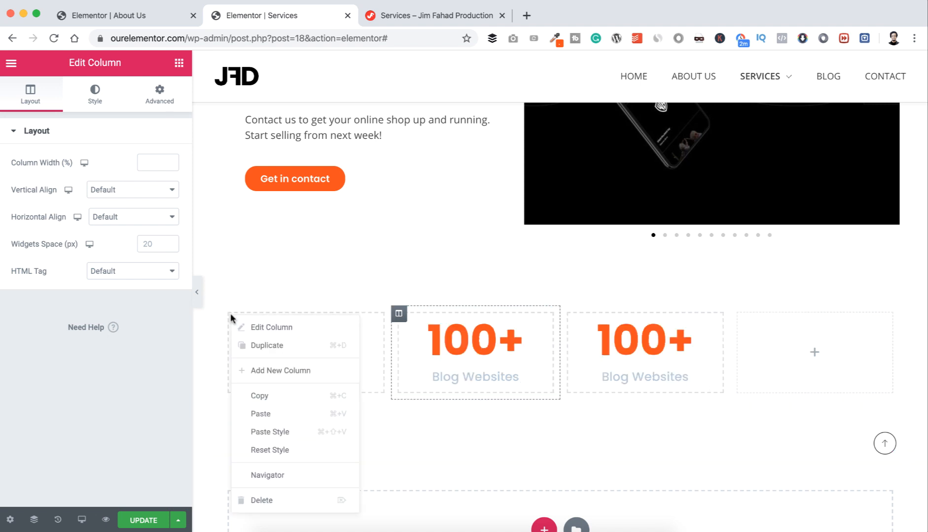
click(245, 346)
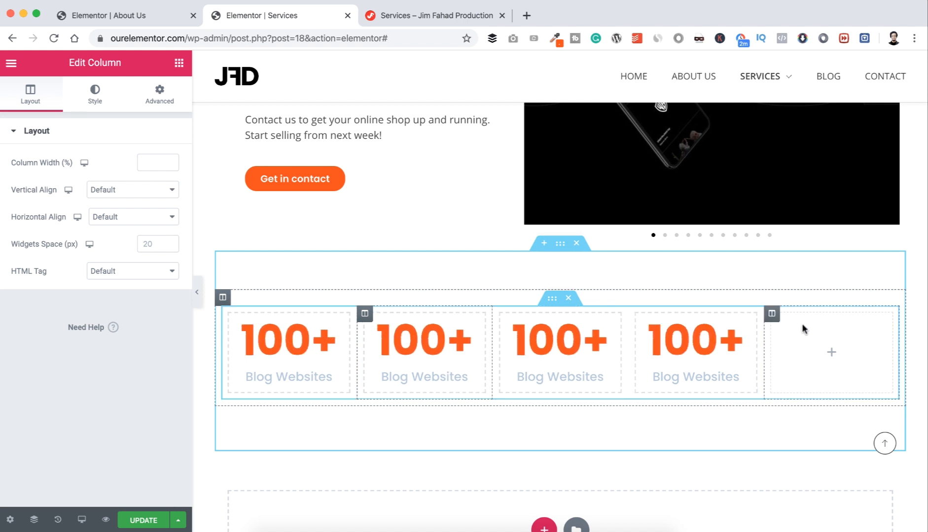
right_click(772, 319)
click(795, 497)
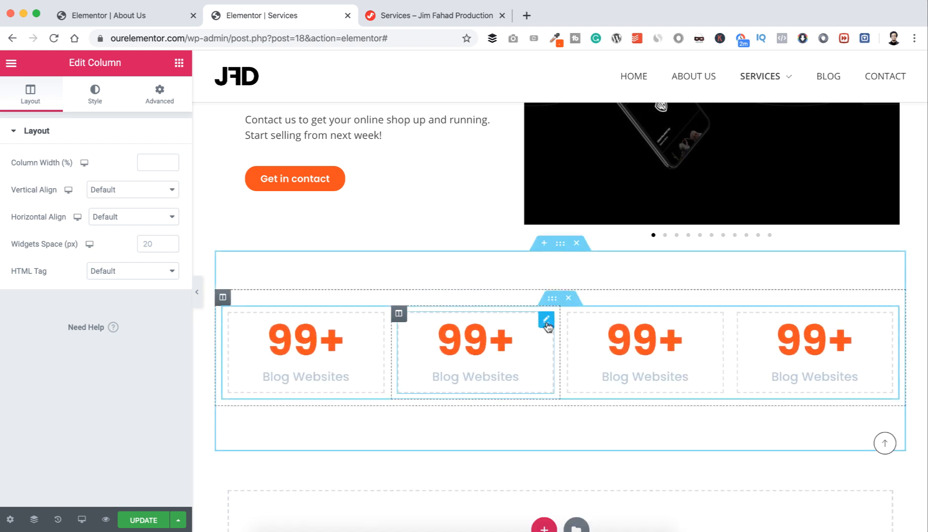
Step: Change the second counter to 220 with the title 'Business Websites'
click(545, 320)
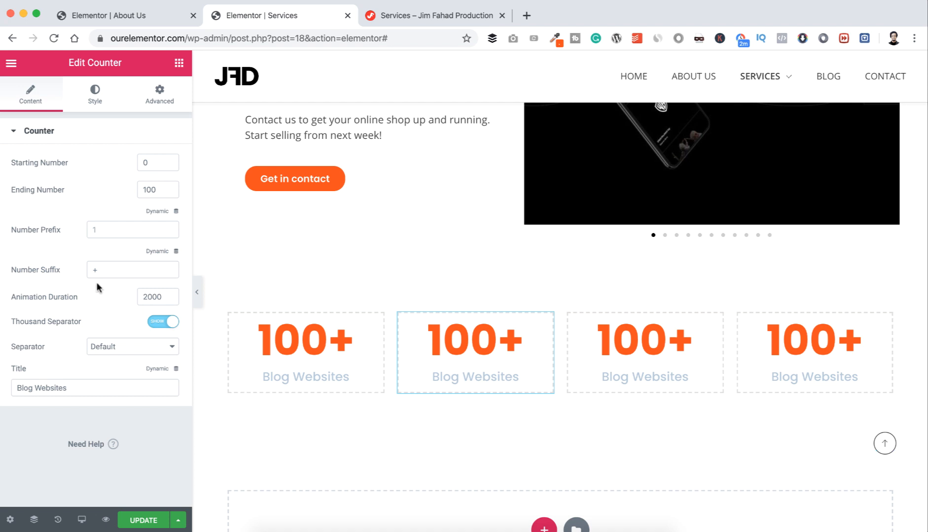
drag(32, 388, 14, 386)
text(Business)
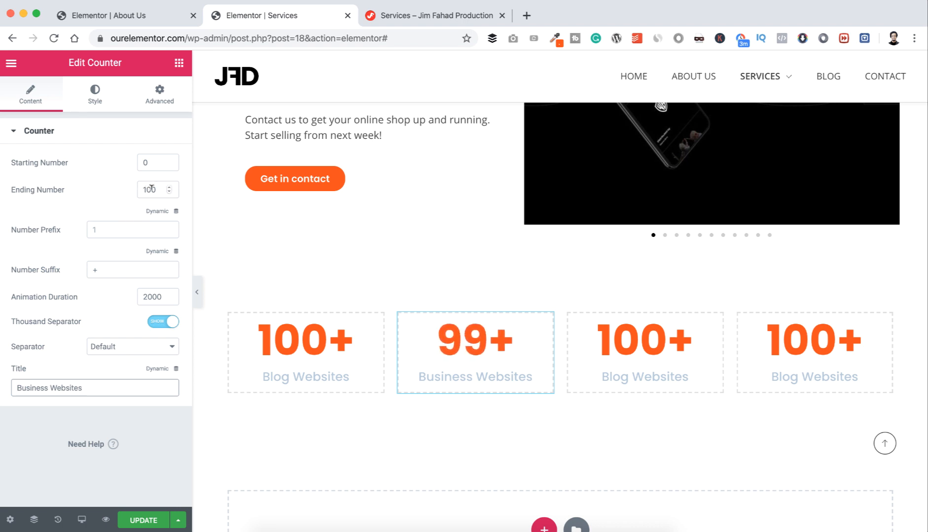
drag(151, 189, 141, 187)
text(220)
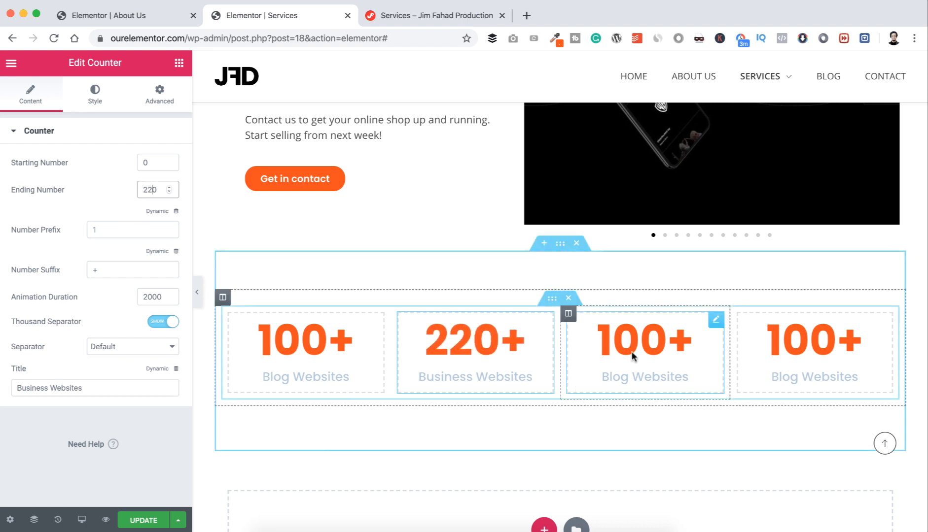
Step: Change the third counter to 50 with the title 'Ecommerce Websites'
click(570, 318)
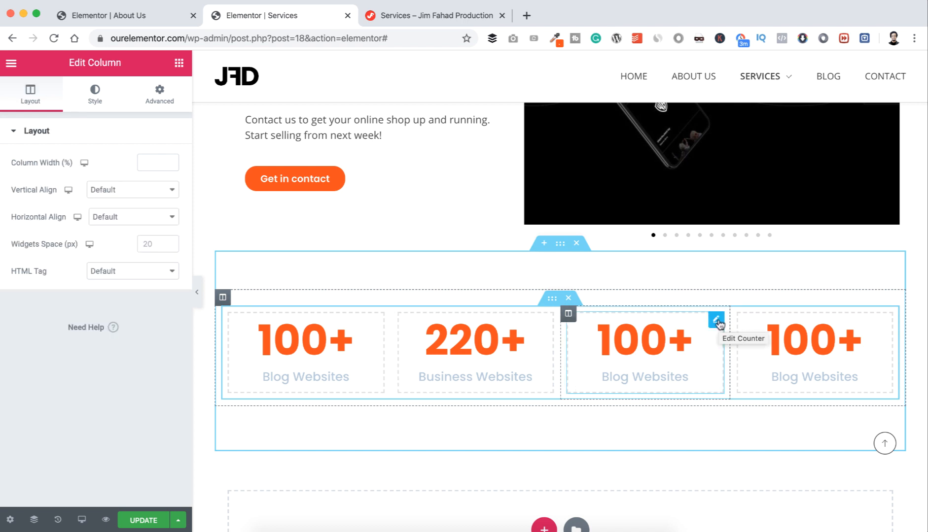
click(716, 320)
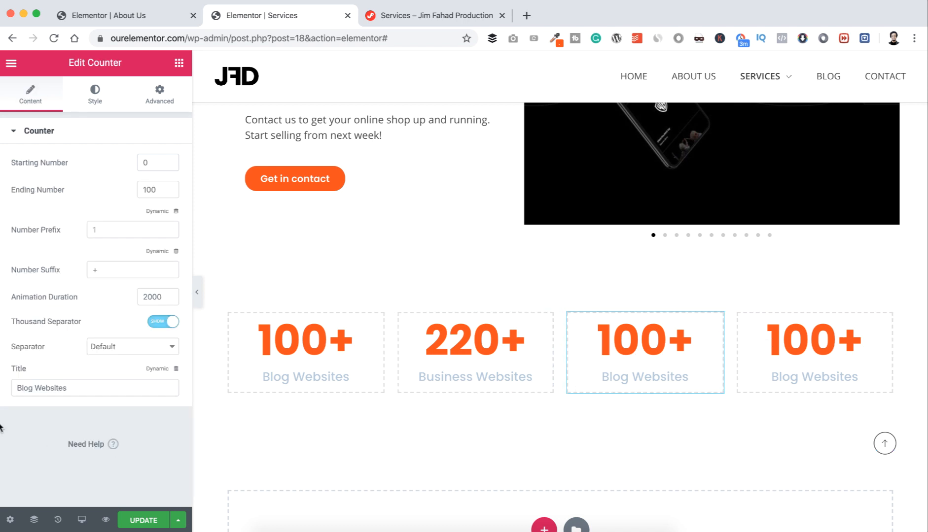
drag(33, 388, 12, 390)
text(Eco)
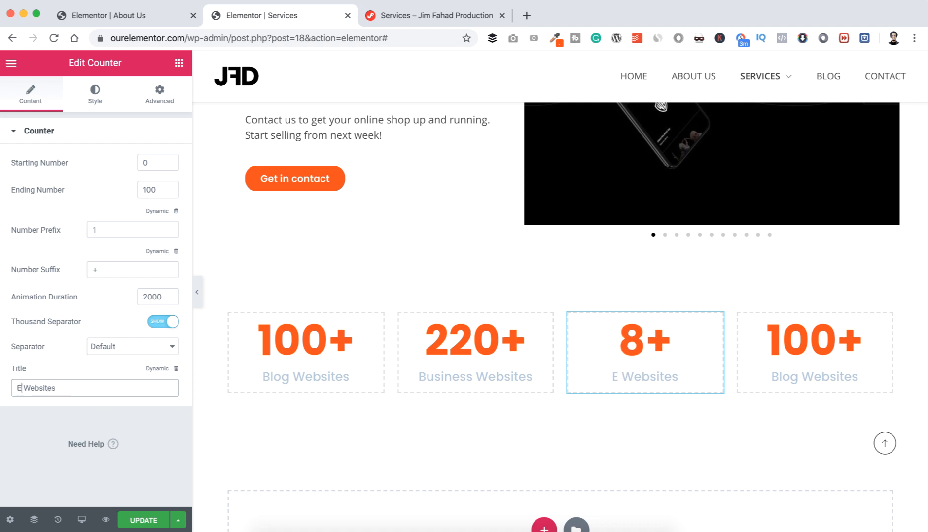
text(mmerce)
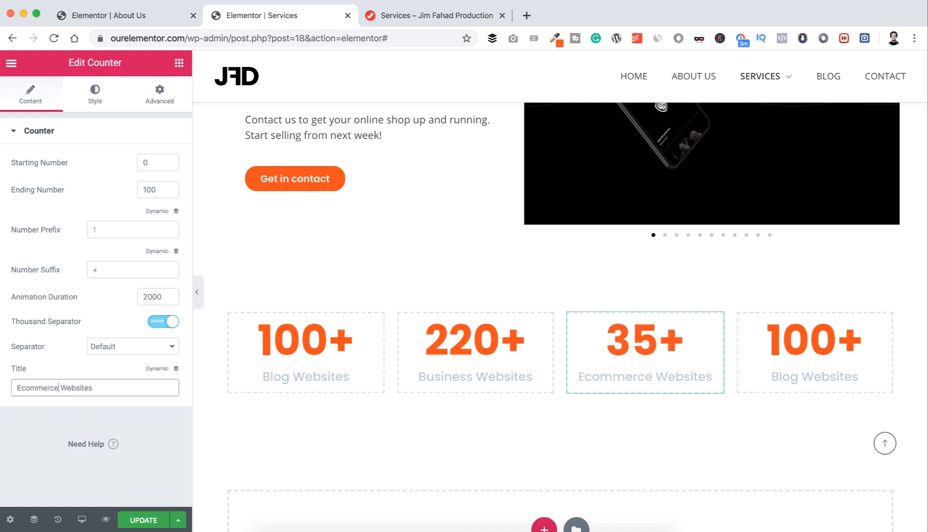
drag(156, 189, 99, 187)
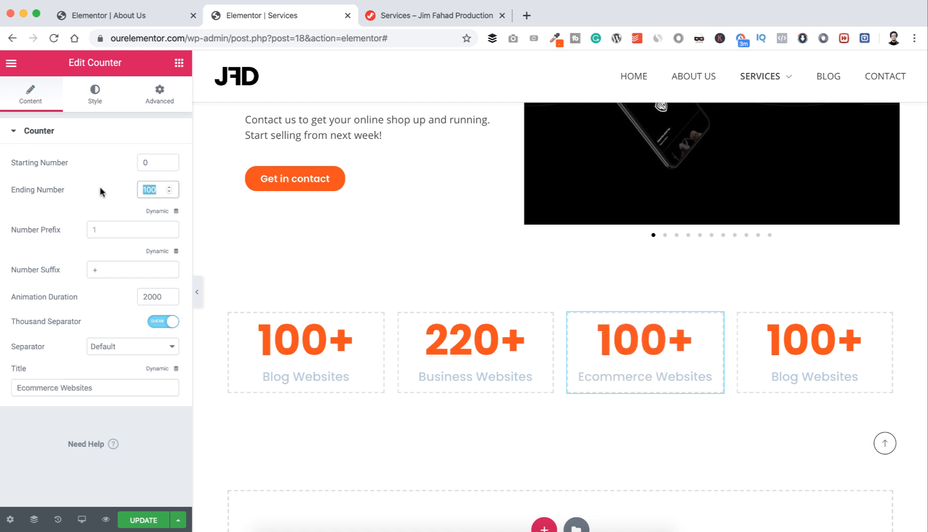
text(50)
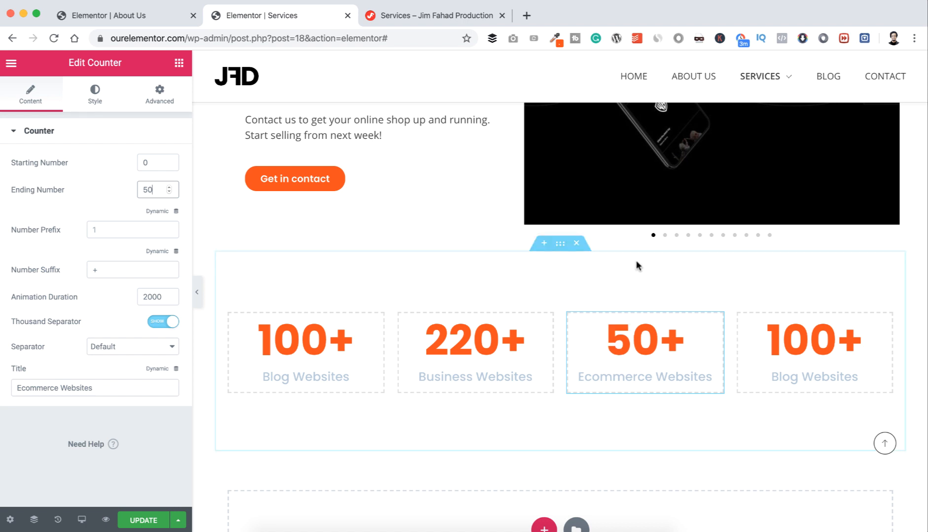
Step: Change the fourth counter to 300 titled 'Happy Clients' and update the page
click(886, 321)
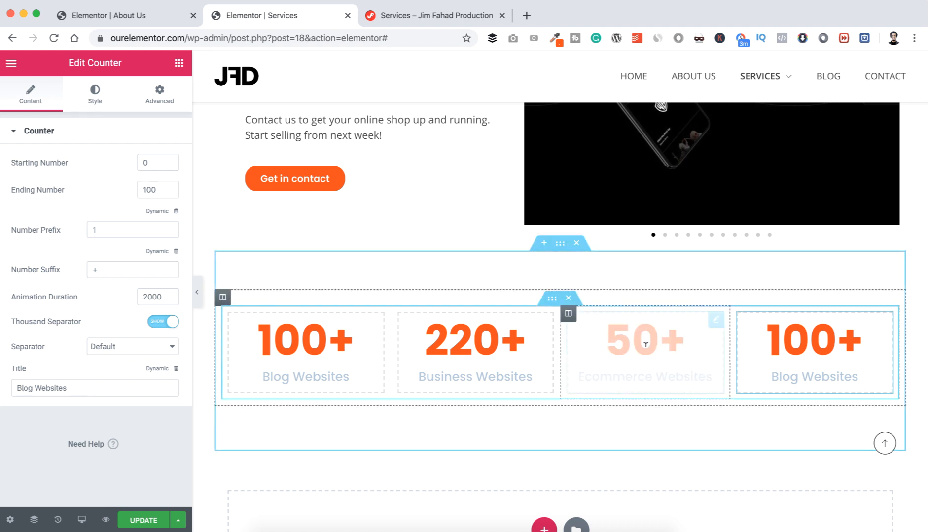
click(77, 384)
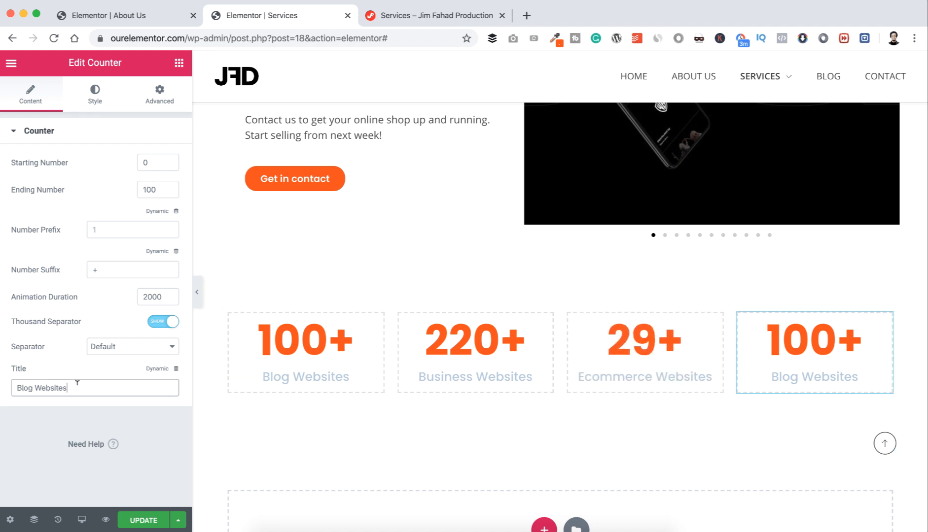
triple_click(77, 383)
text(Haapy)
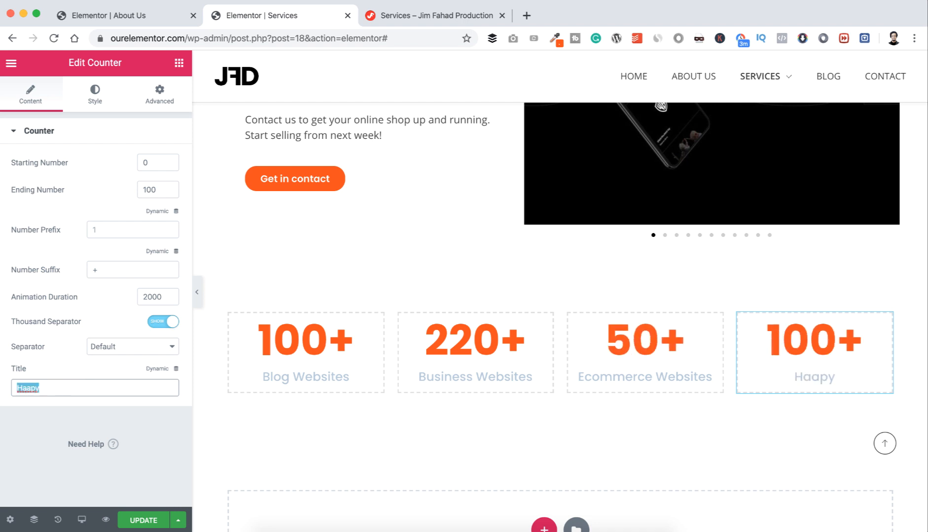
text(Happy Clients)
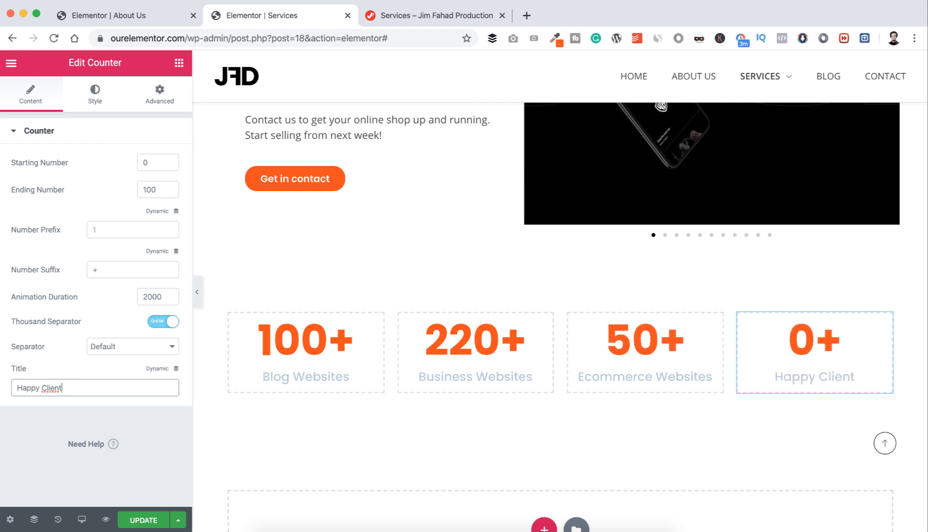
double_click(153, 189)
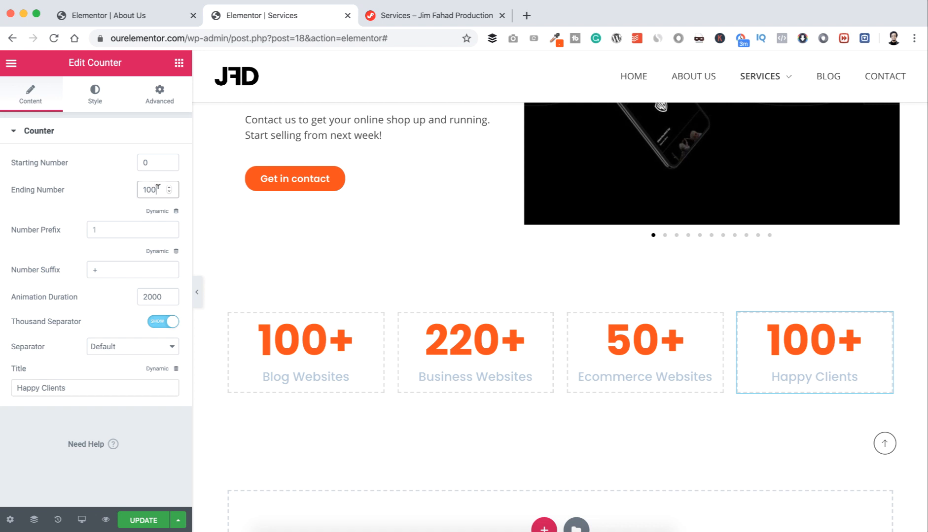
text(300)
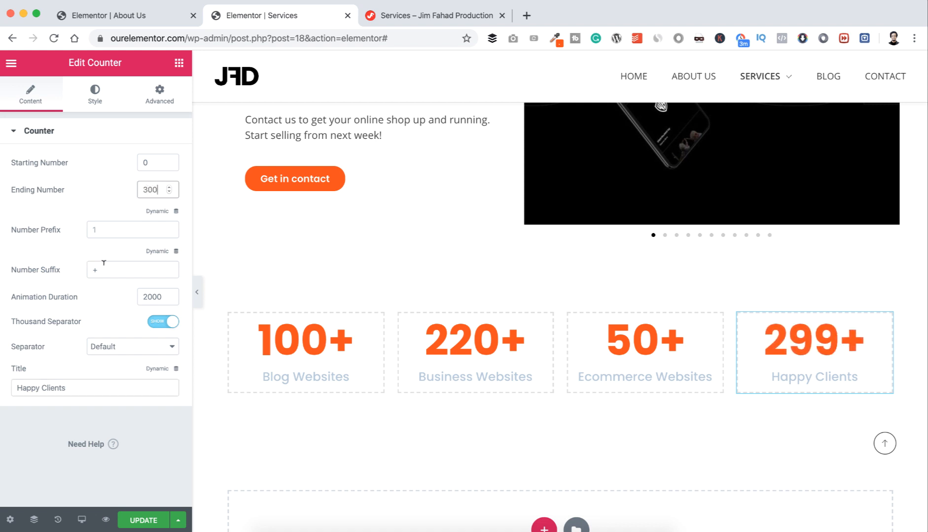
click(139, 520)
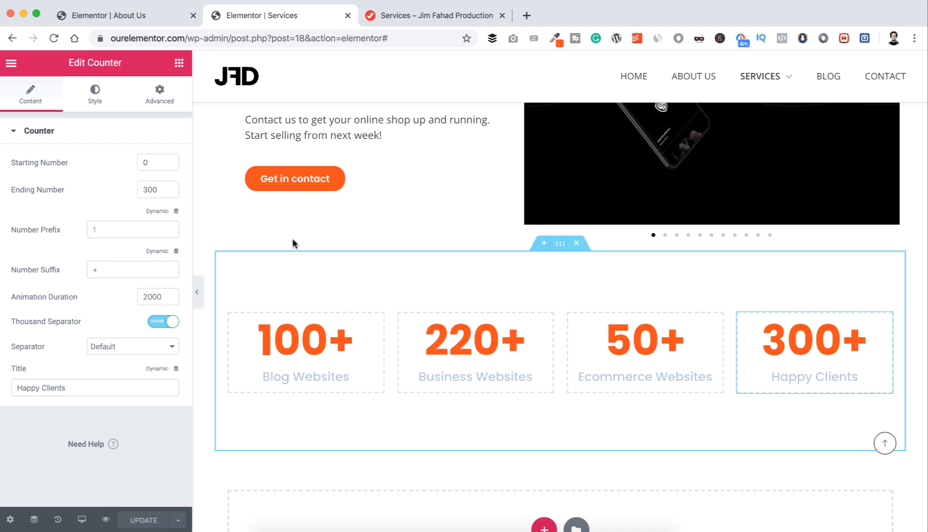
Step: Reload the live Services page, check the four counters, then return to the Elementor editor
click(406, 16)
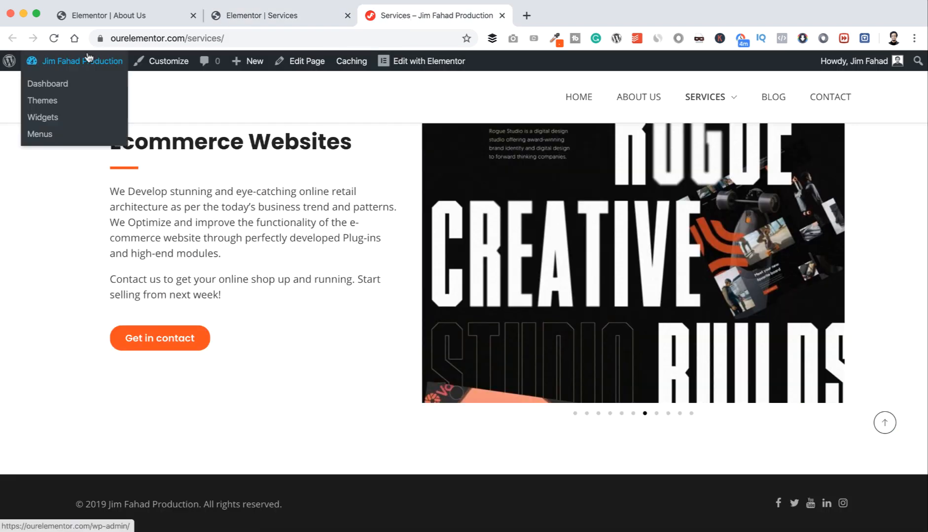
click(73, 61)
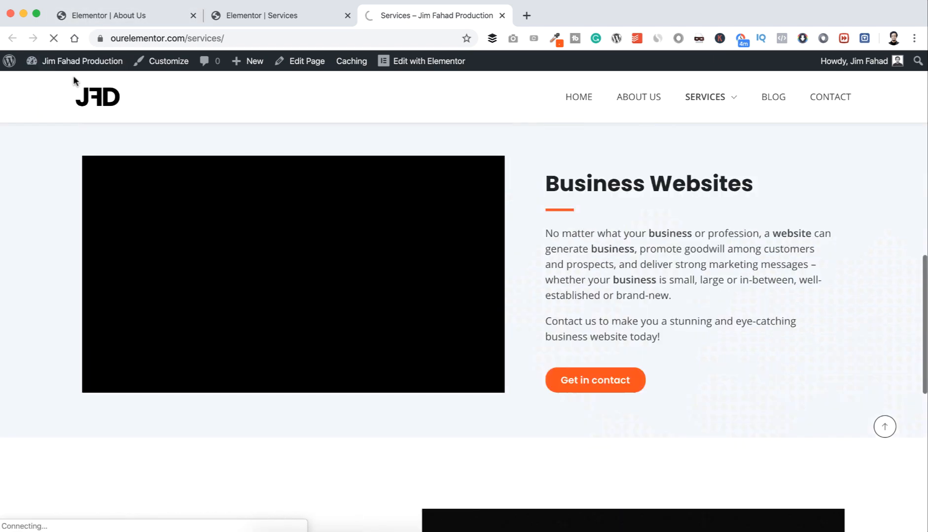
scroll(107, 135, down, 5)
scroll(106, 131, down, 8)
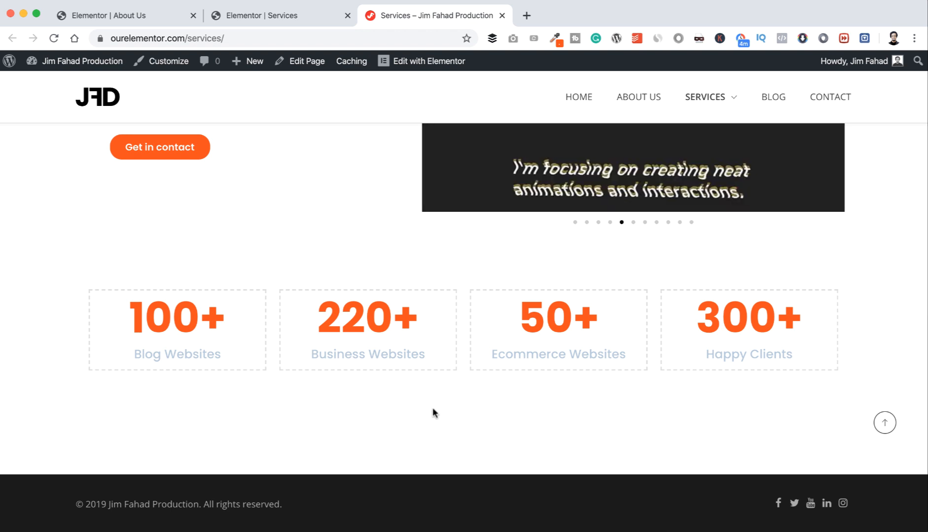
scroll(469, 304, up, 5)
scroll(468, 309, up, 5)
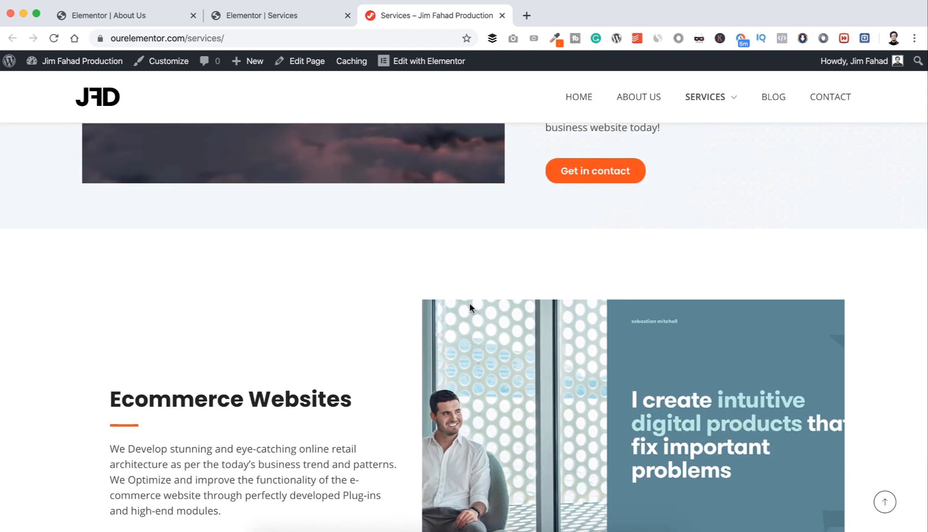
scroll(469, 307, down, 5)
scroll(469, 307, down, 5)
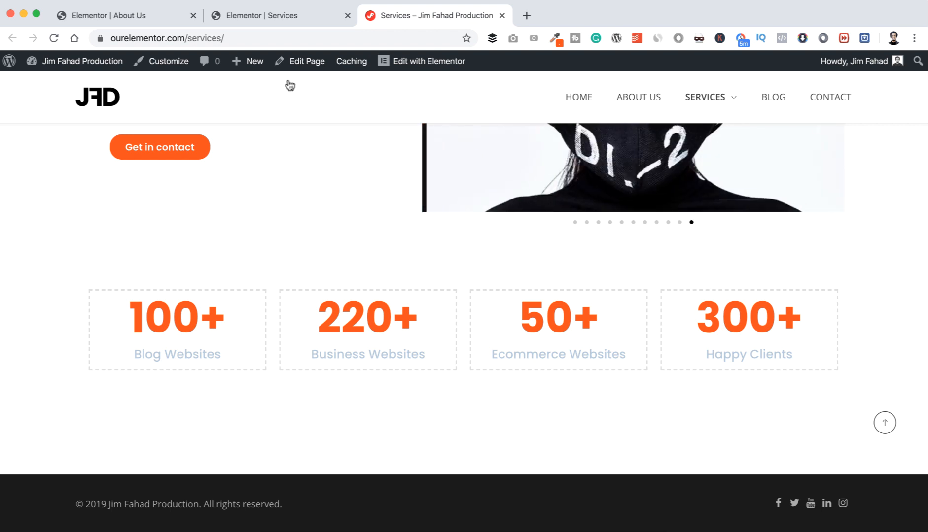
click(281, 17)
scroll(346, 270, down, 5)
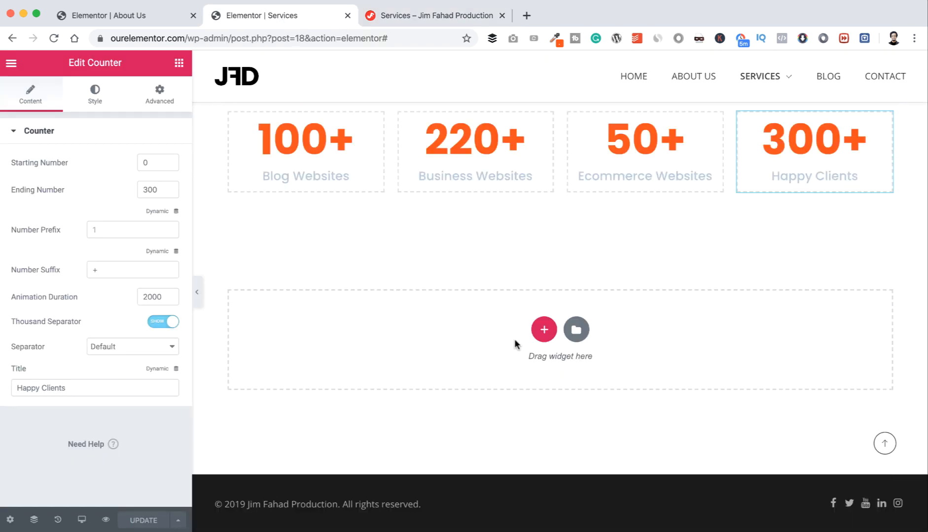
Step: Add a full-width section below the counters with the globe image as classic background
click(543, 330)
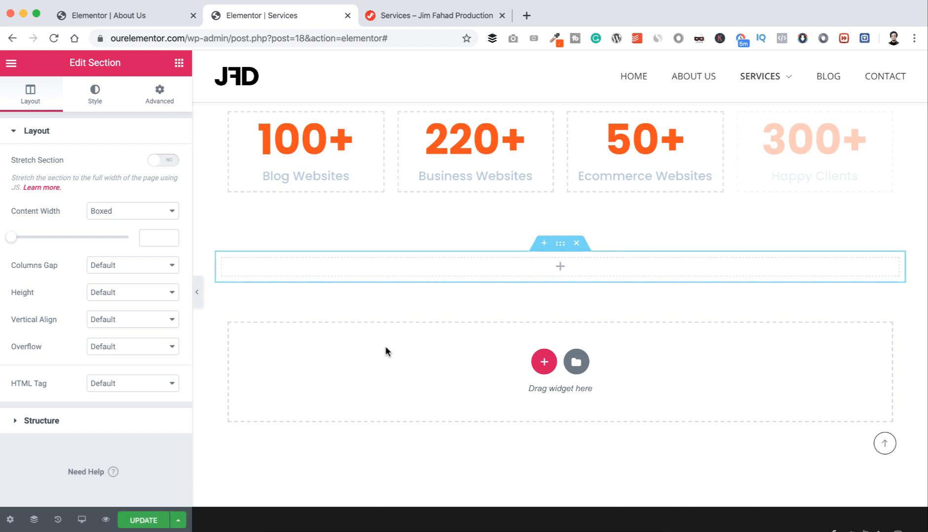
click(167, 162)
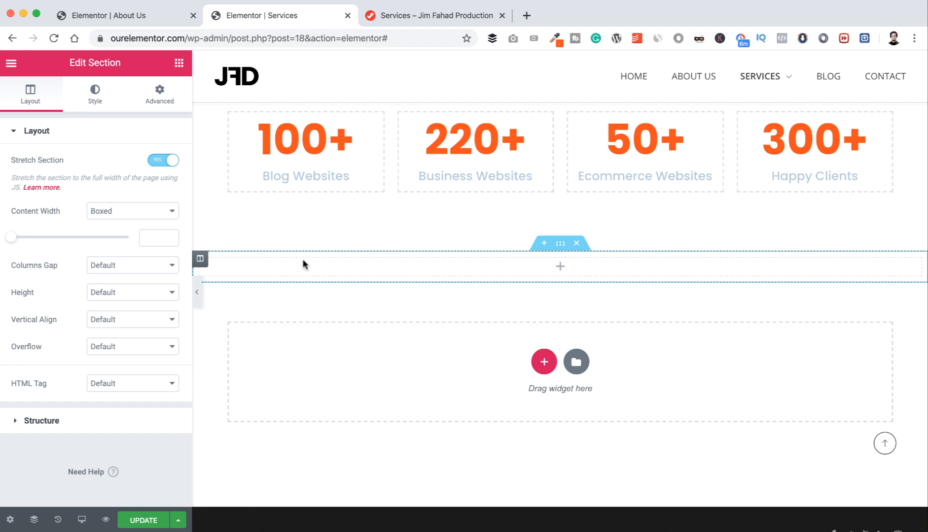
click(98, 98)
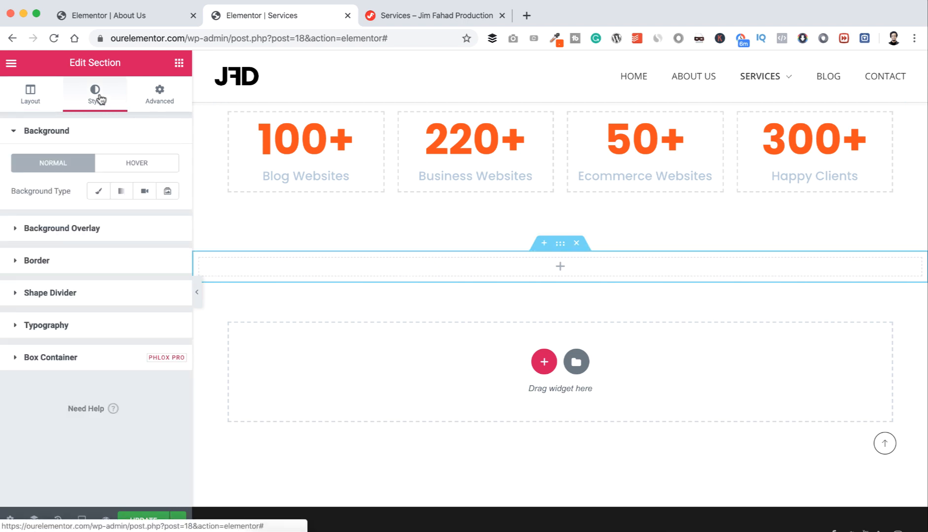
click(94, 194)
click(83, 289)
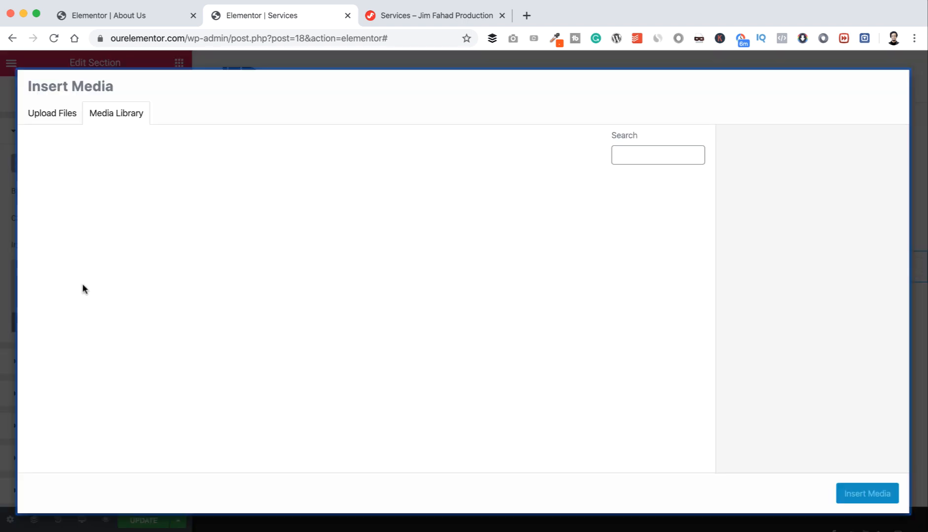
scroll(453, 303, down, 3)
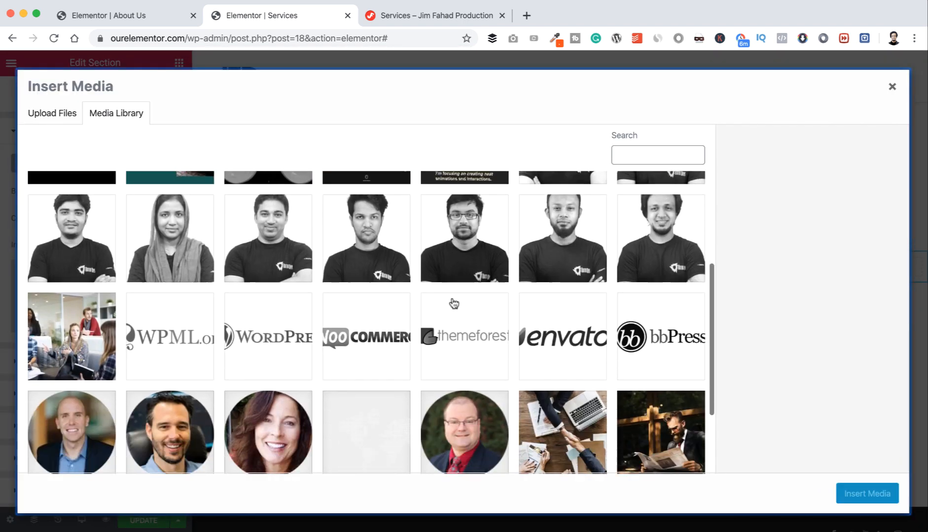
scroll(454, 303, down, 2)
click(384, 363)
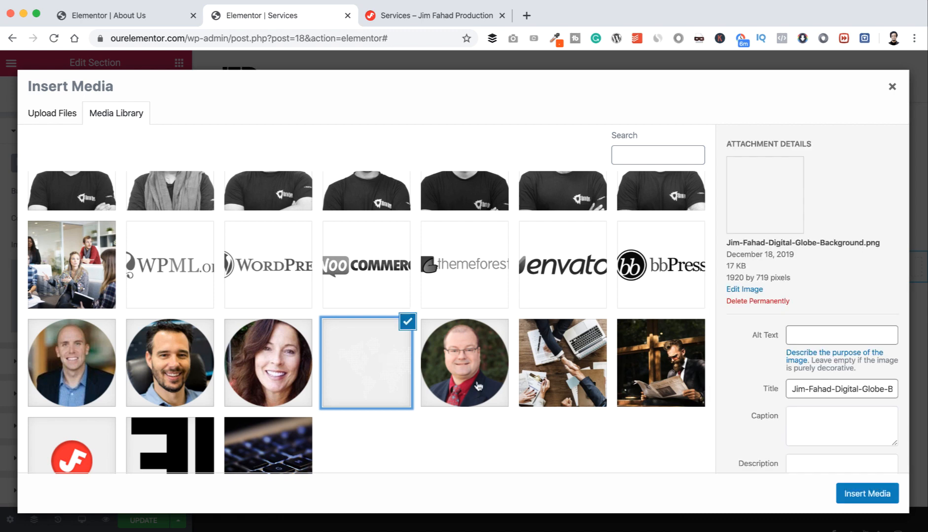
click(858, 493)
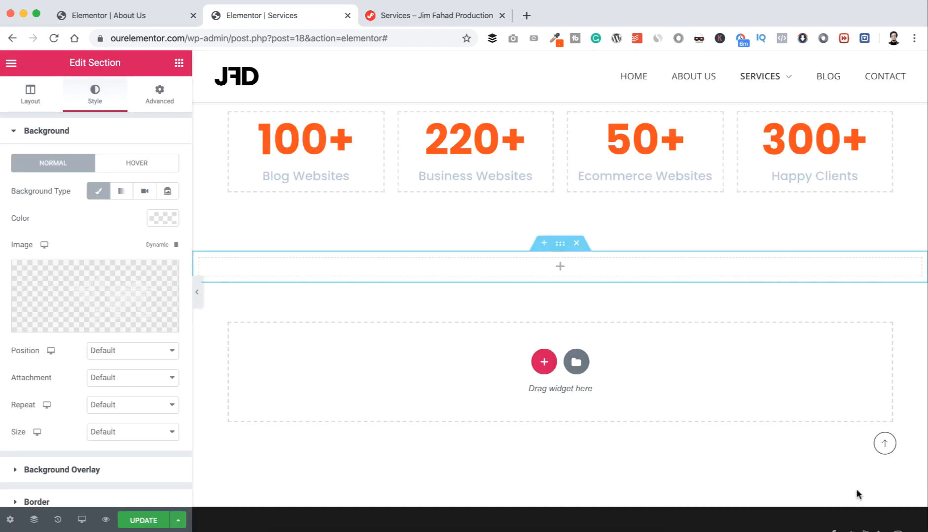
Step: Set the section's background colour to light #F1F5F8
click(162, 222)
click(53, 433)
text(#F1F5F8)
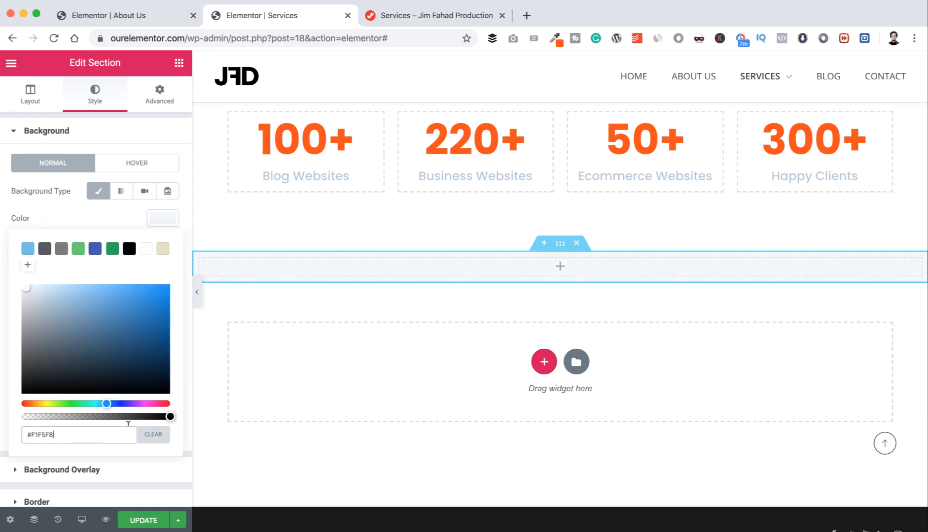
click(156, 220)
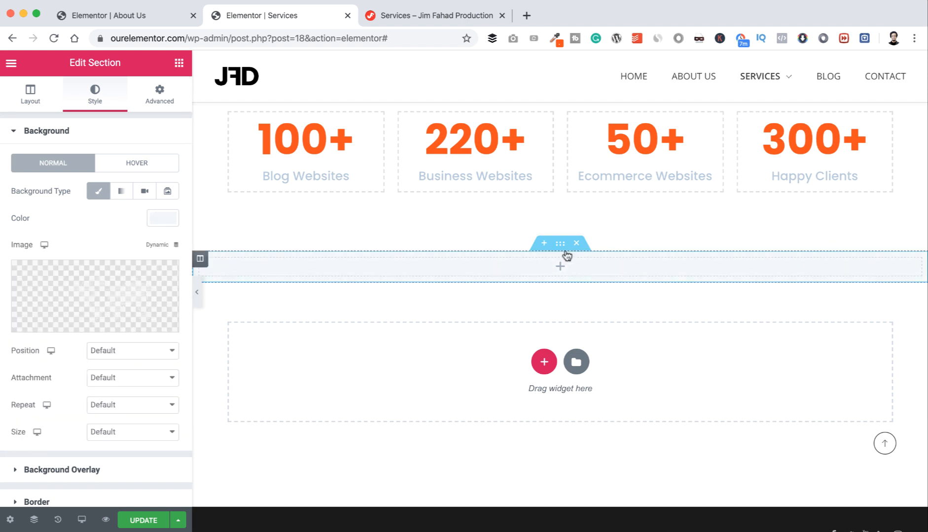
mouse_move(561, 246)
mouse_down()
mouse_move(555, 257)
mouse_move(559, 245)
mouse_up()
Step: Unlink the section's padding and set top and bottom to 60 px
click(162, 93)
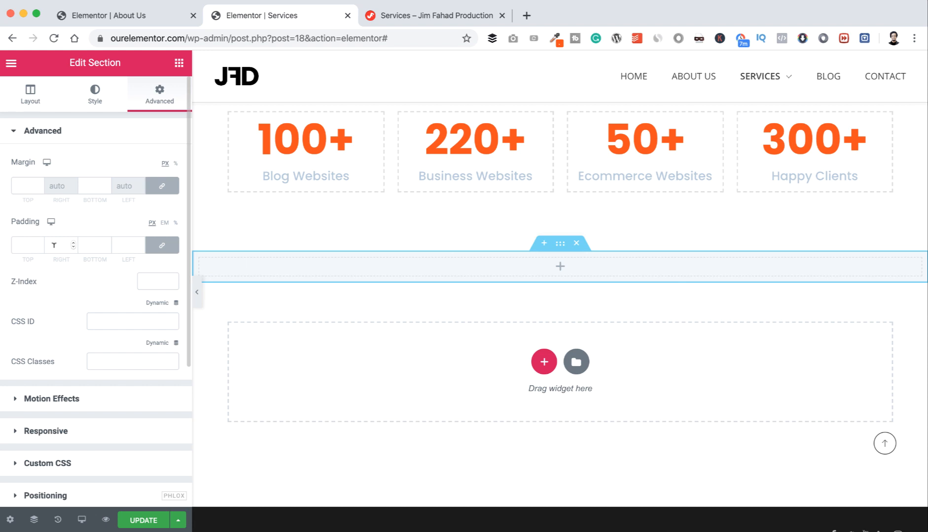
click(161, 245)
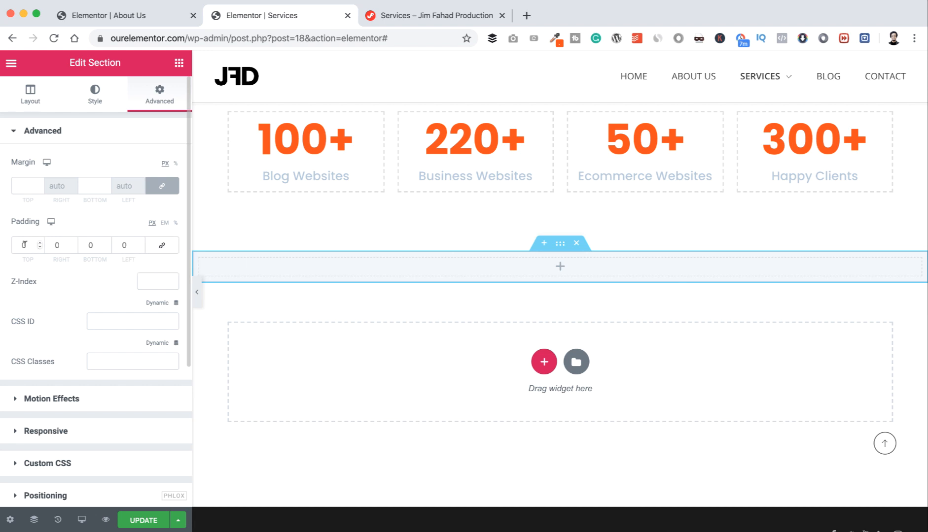
click(22, 245)
text(6)
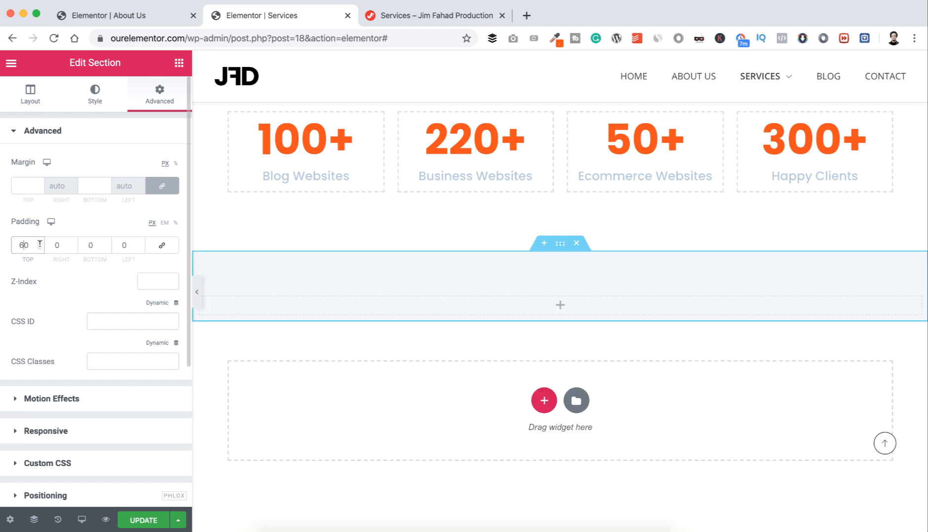
click(88, 244)
text(6)
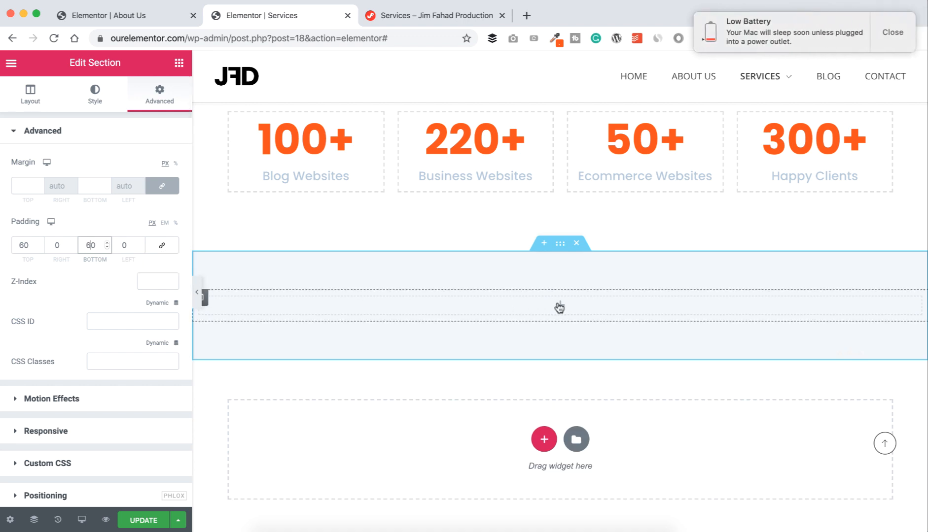
click(561, 307)
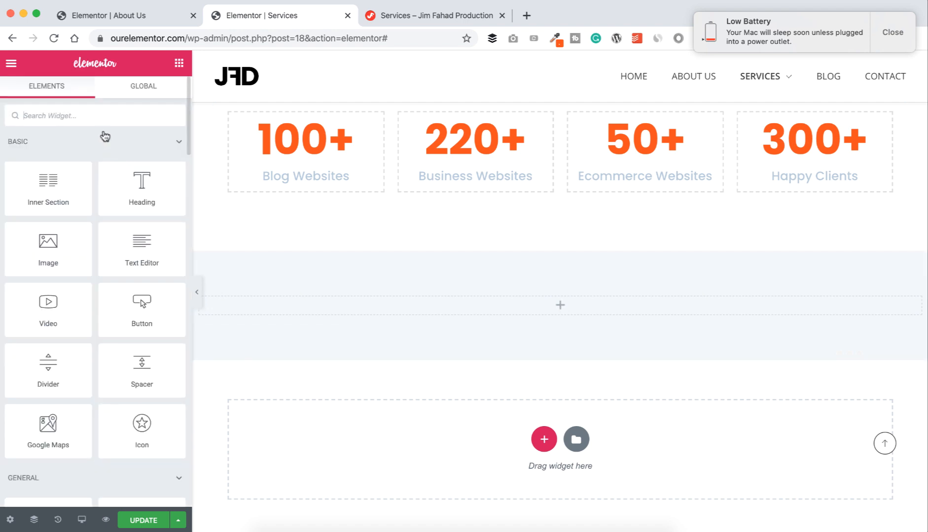
Step: Search widgets for 'form' and place a Phlox Contact Form in the light section
text(form)
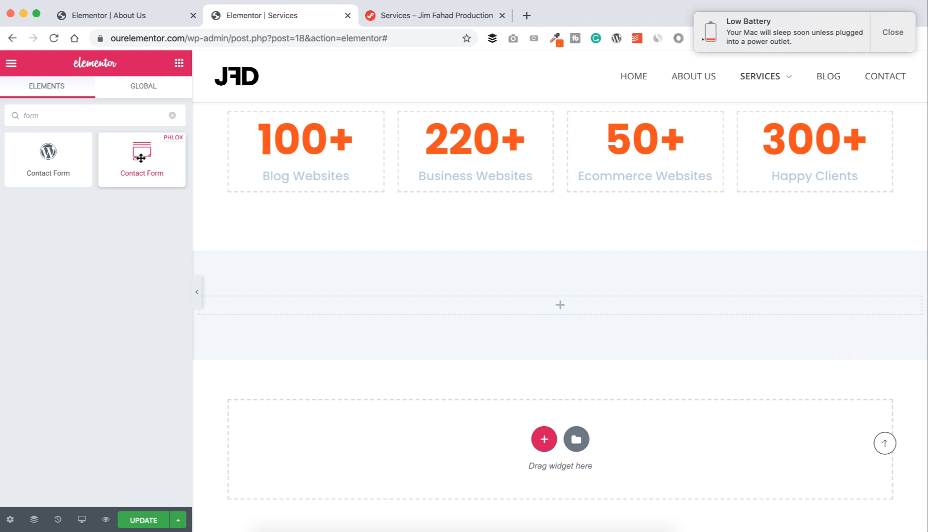
drag(138, 154, 502, 304)
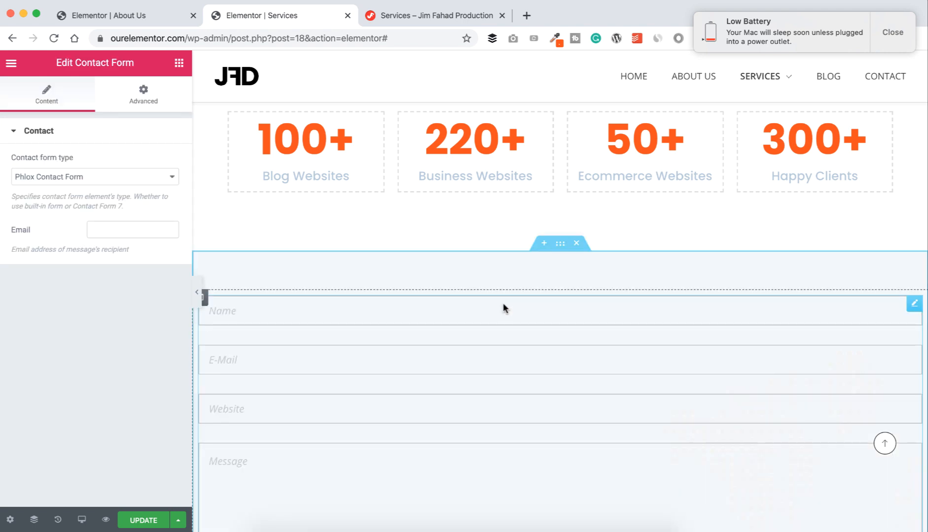
scroll(502, 303, down, 3)
scroll(503, 304, down, 2)
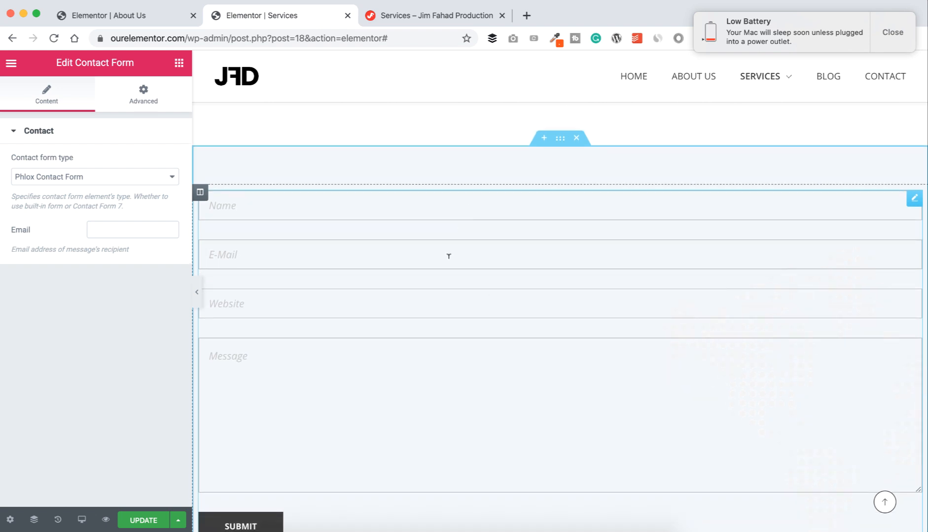
scroll(446, 258, down, 1)
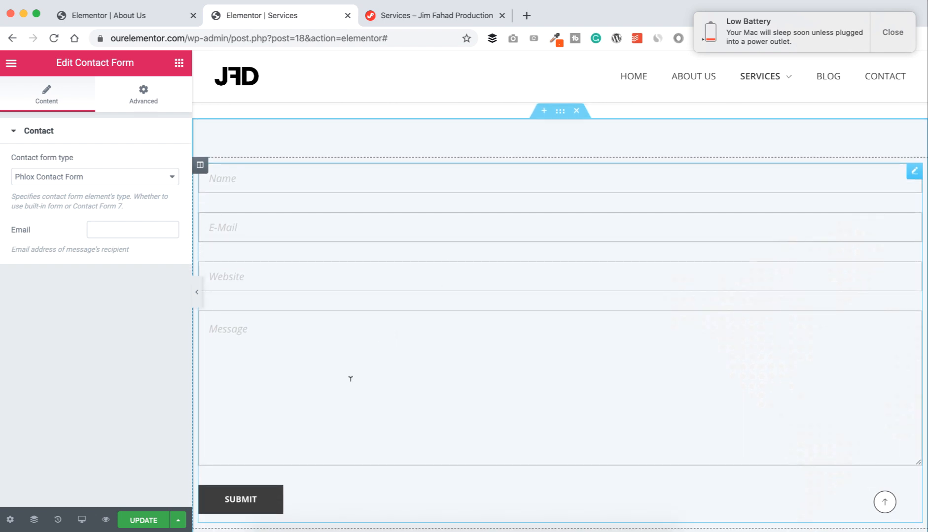
scroll(407, 350, up, 1)
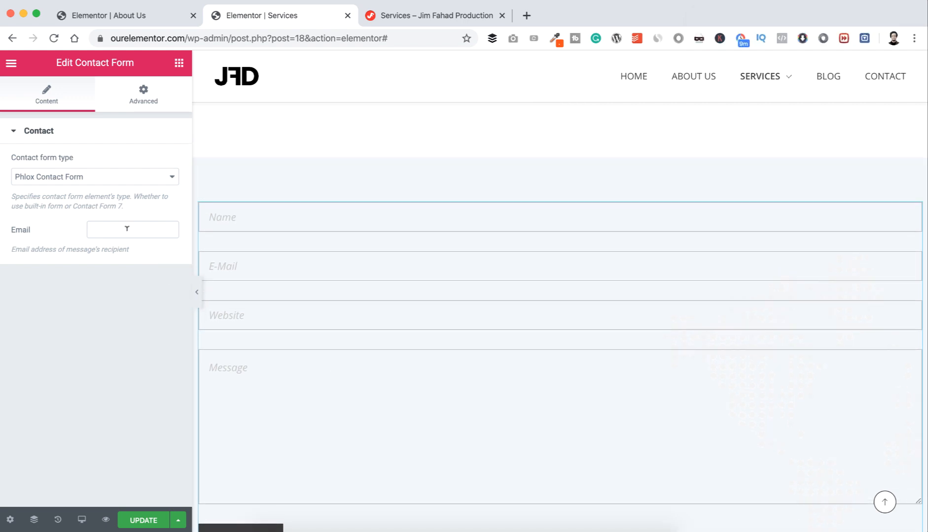
scroll(322, 384, down, 1)
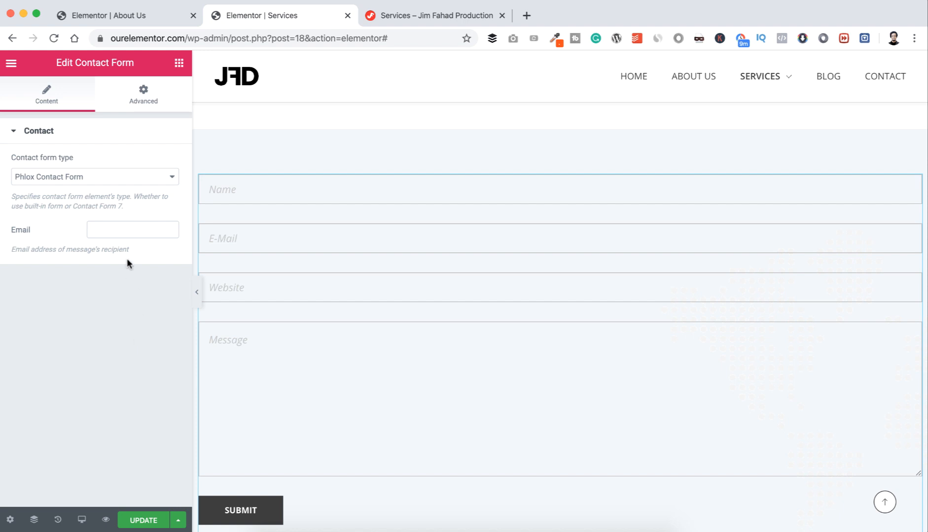
Step: Enter the site's recipient e-mail address for the form and update the page
click(118, 229)
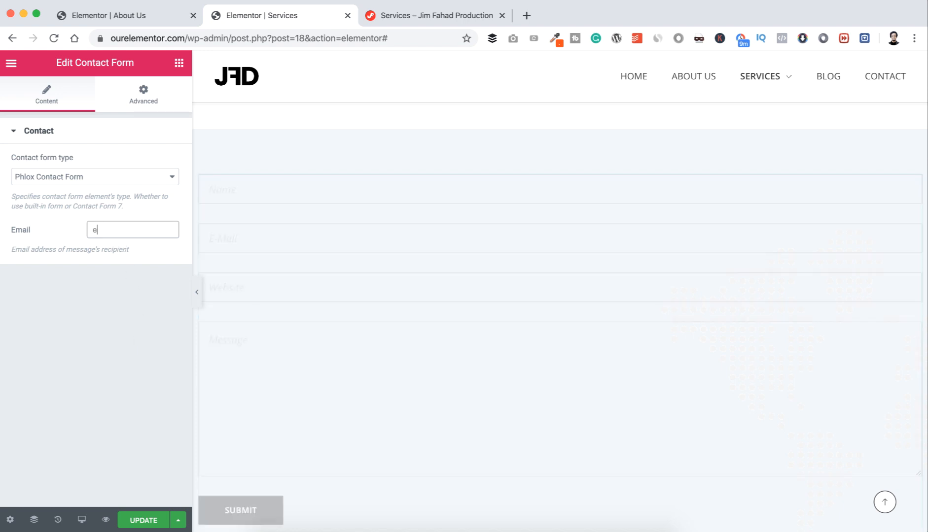
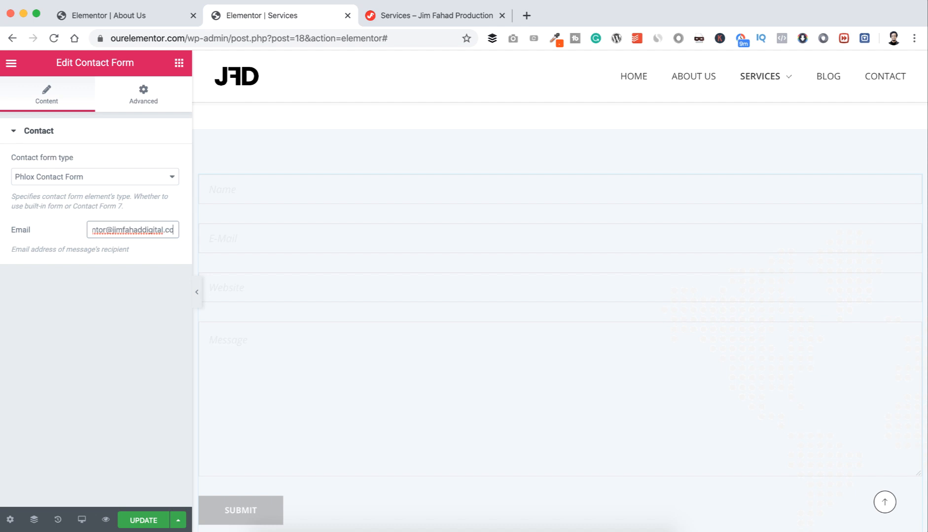
click(136, 525)
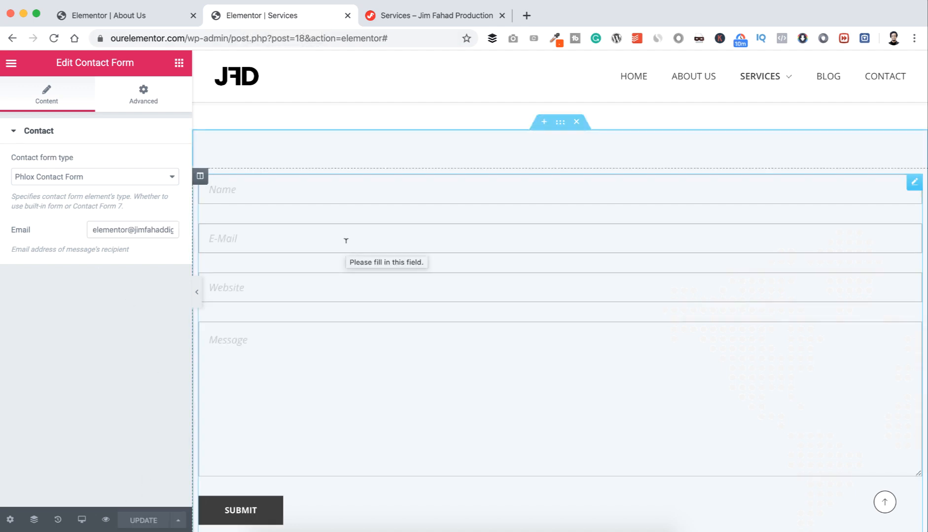
scroll(346, 241, up, 3)
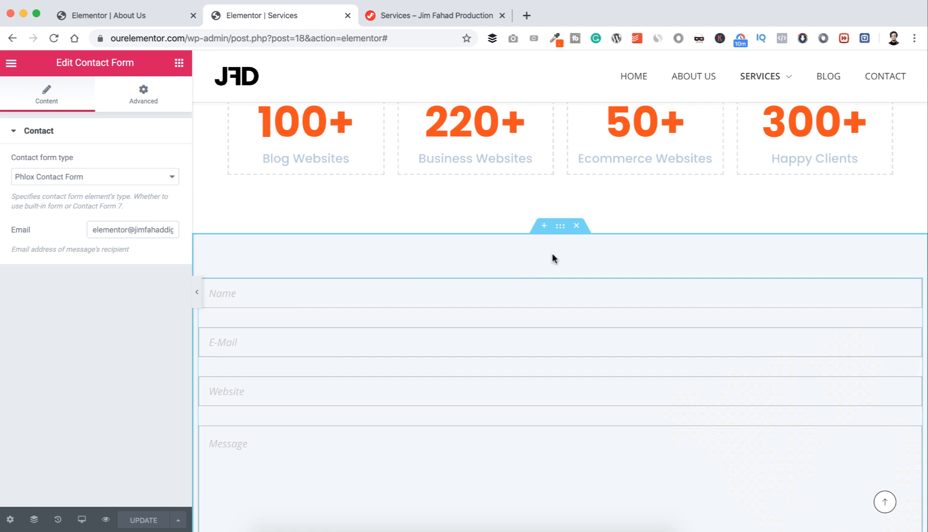
scroll(559, 259, up, 1)
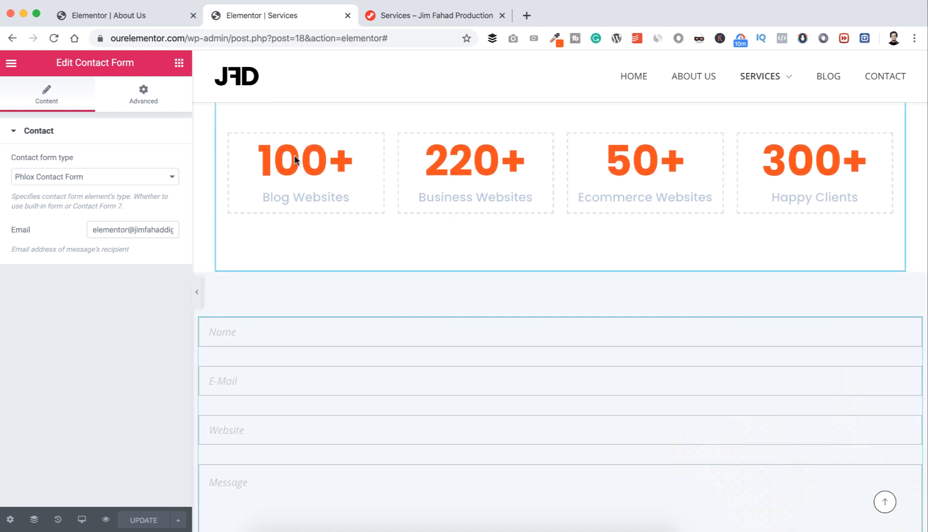
Step: Add a centred 'Contact Us Now' heading above the contact form
click(177, 64)
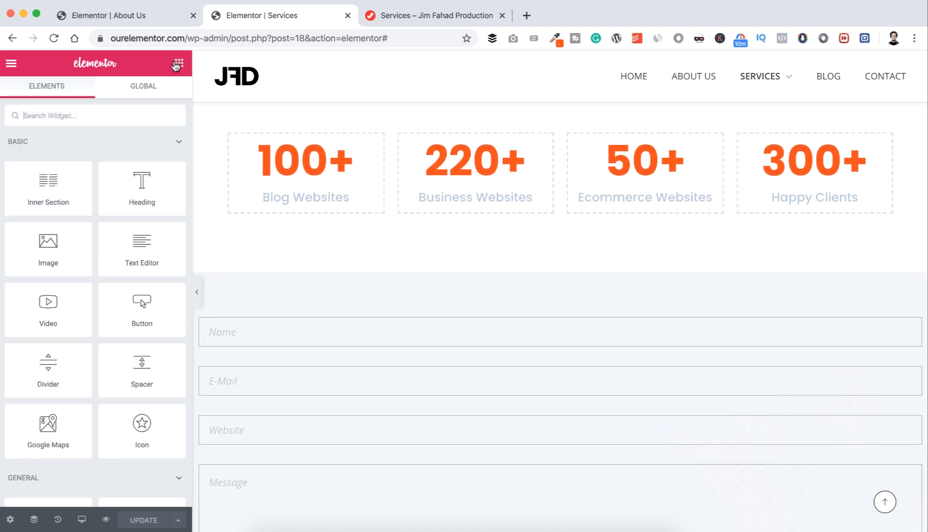
drag(140, 183, 569, 321)
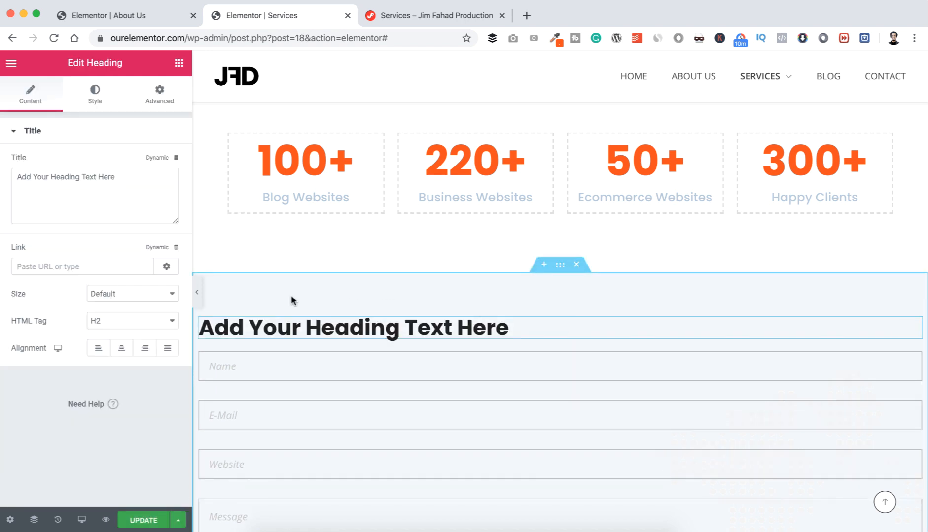
triple_click(75, 193)
text(Co)
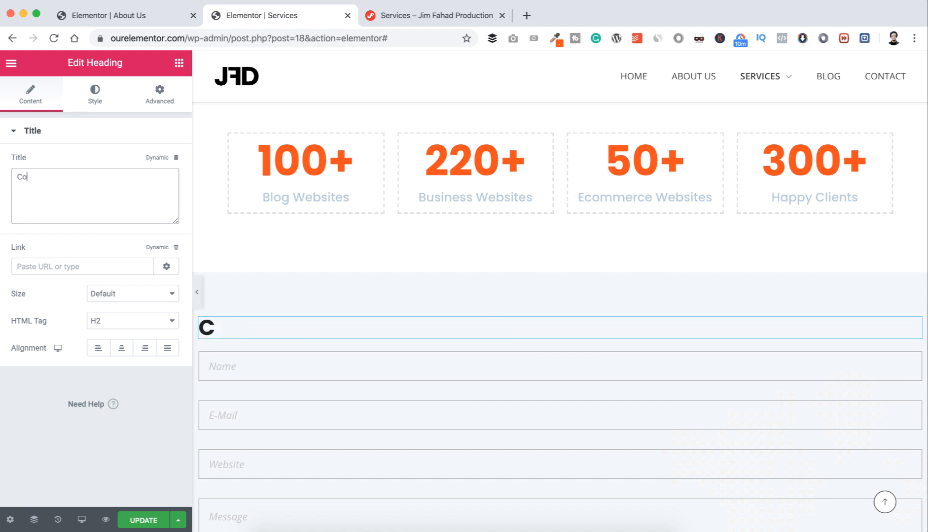
text(ntact Us Now)
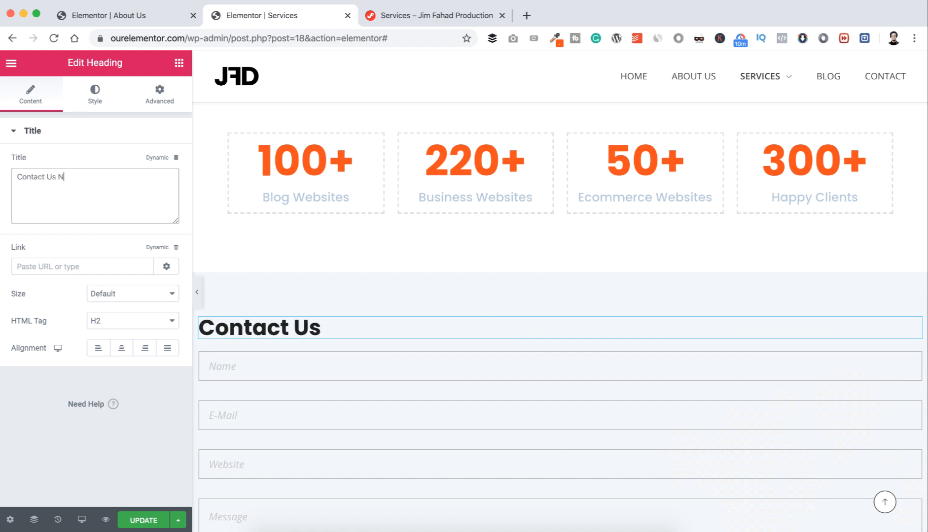
click(123, 348)
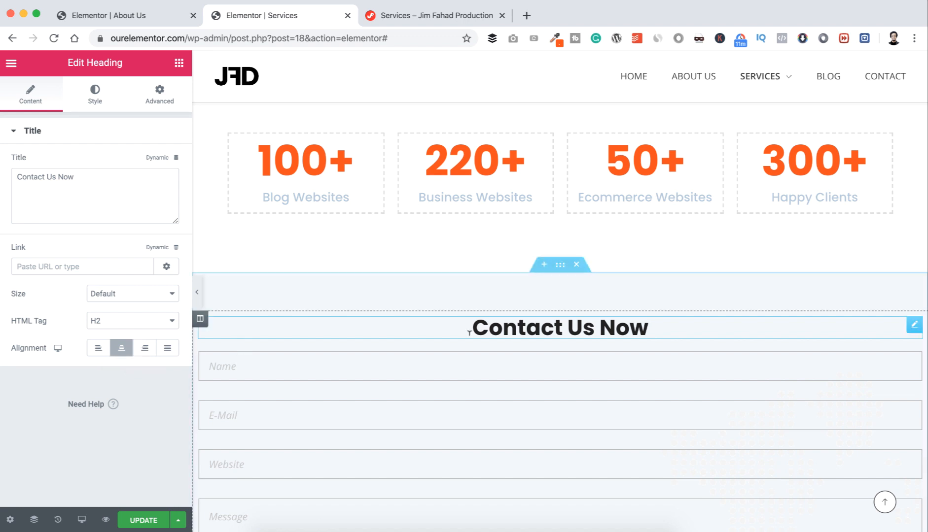
Step: Enlarge the Contact Us Now heading's typography size
click(96, 96)
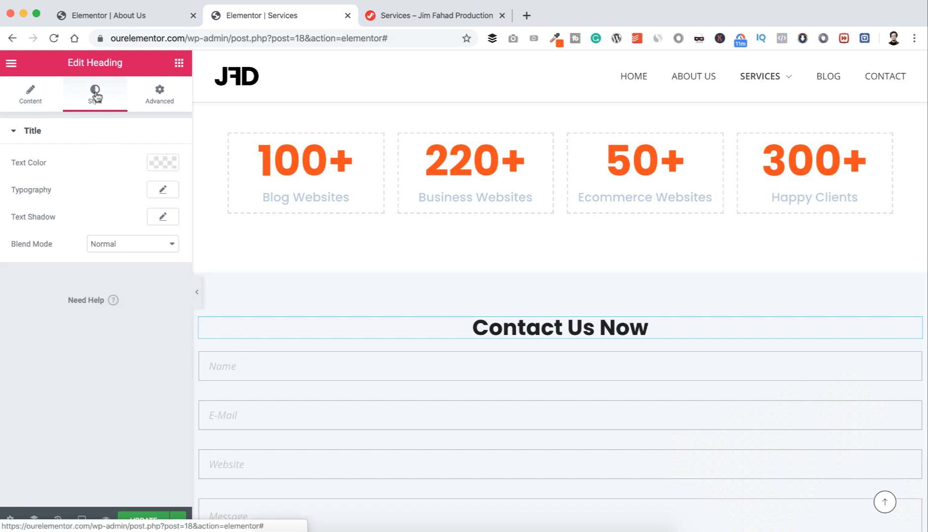
click(161, 189)
drag(22, 275, 45, 278)
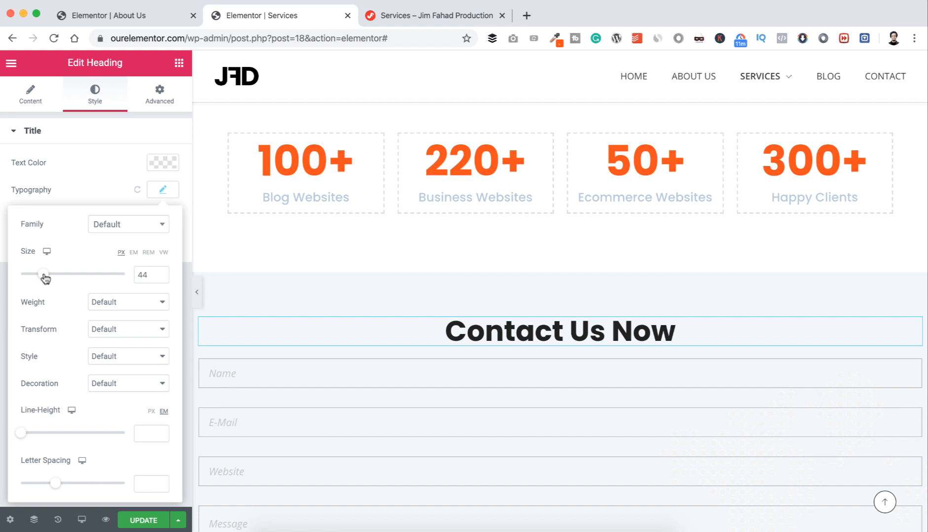
click(162, 189)
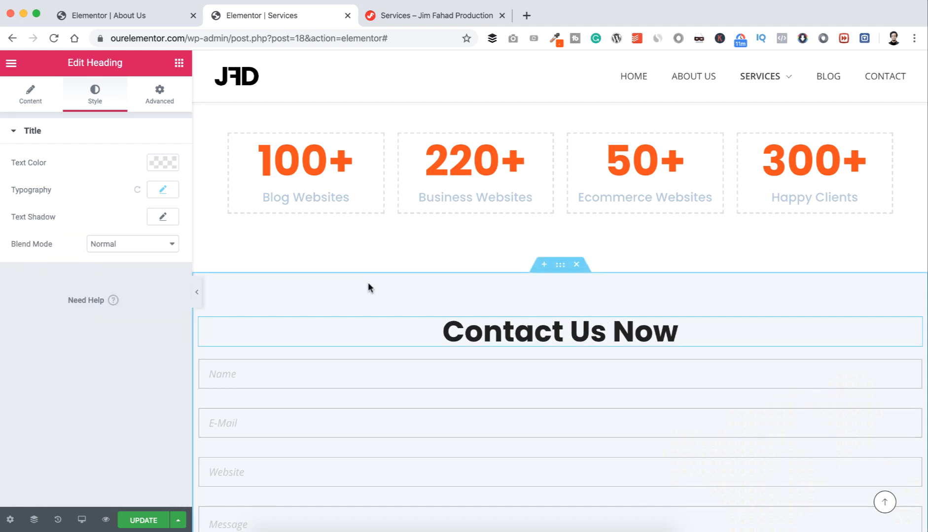
scroll(417, 330, down, 1)
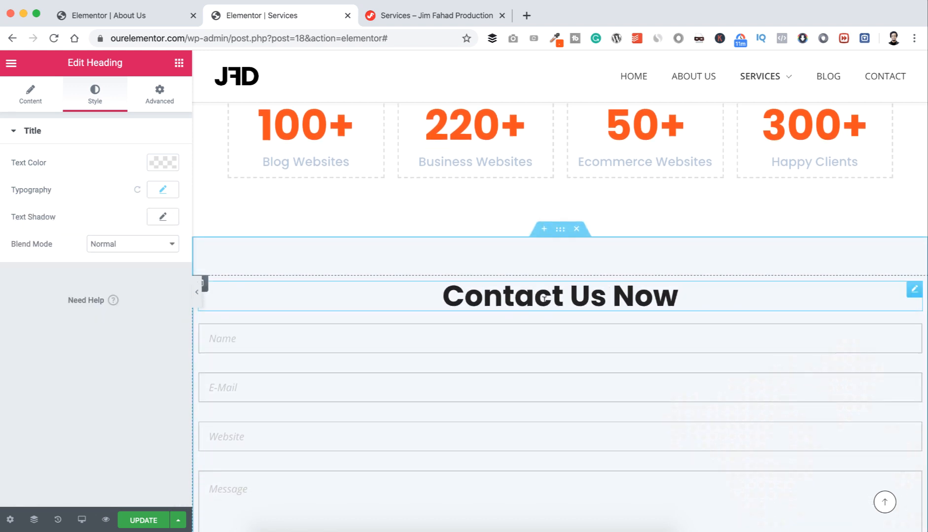
scroll(432, 258, up, 1)
scroll(432, 252, up, 6)
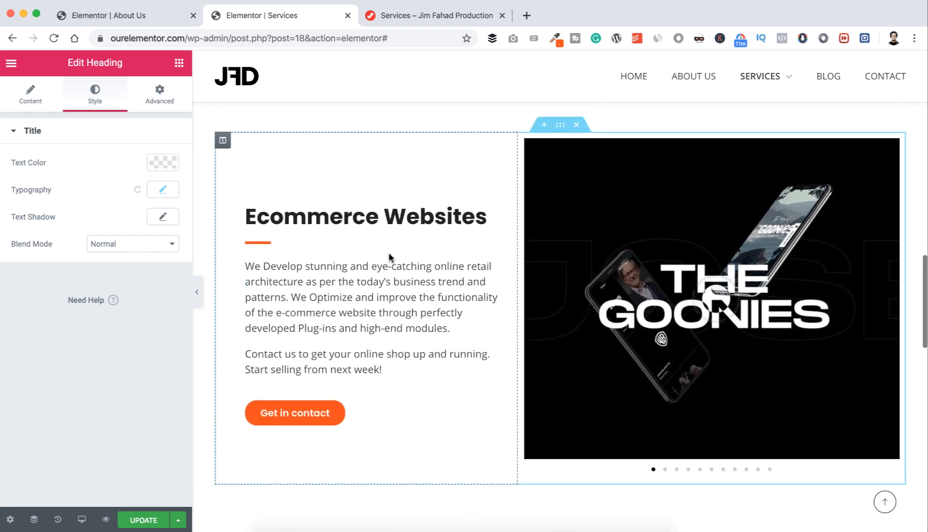
Step: Duplicate the orange divider, move the copy under 'Contact Us Now' and centre it
right_click(493, 247)
click(513, 281)
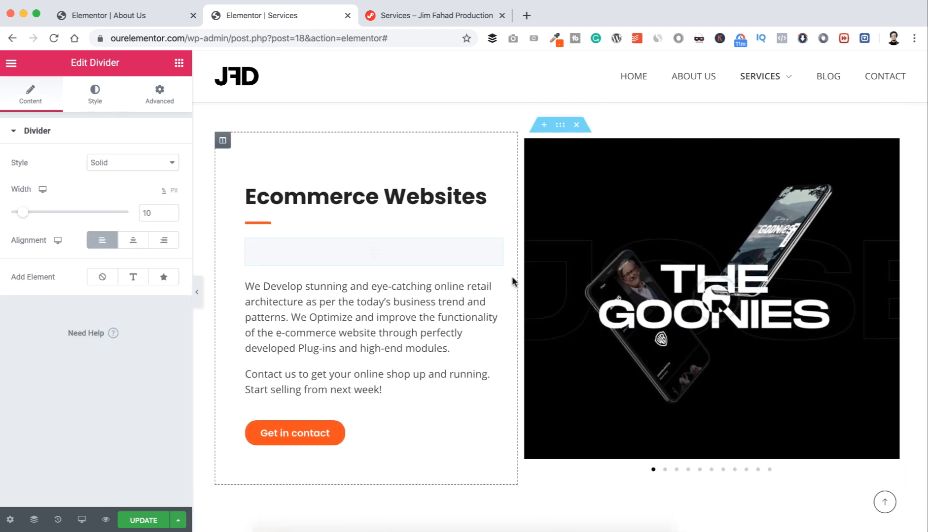
scroll(493, 297, down, 1)
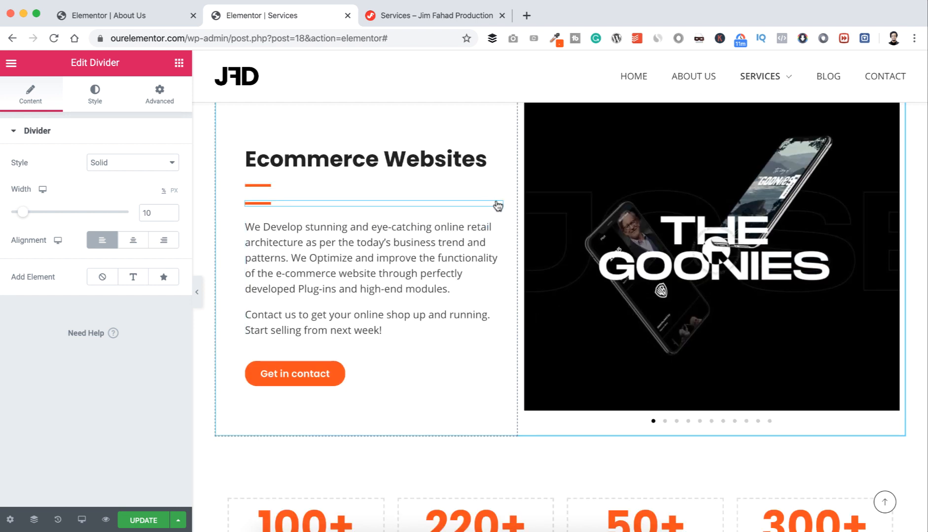
drag(498, 206, 557, 439)
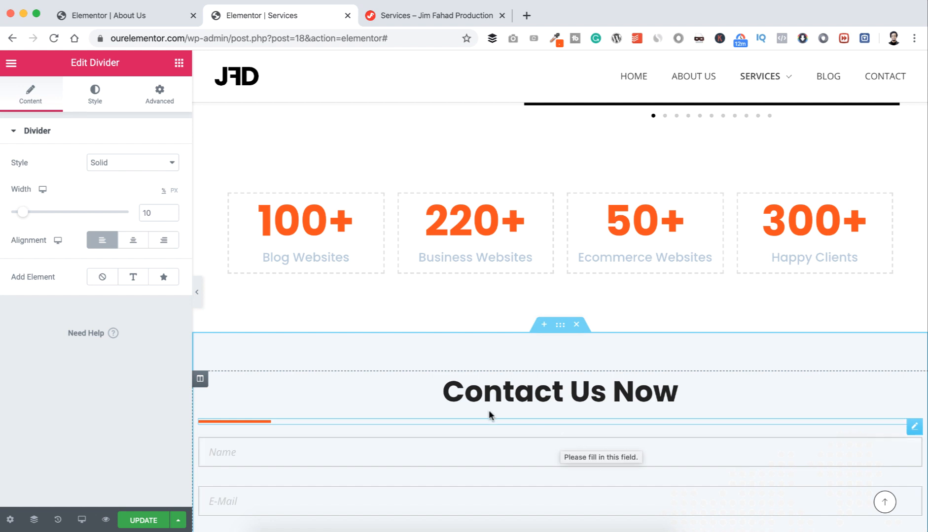
click(133, 240)
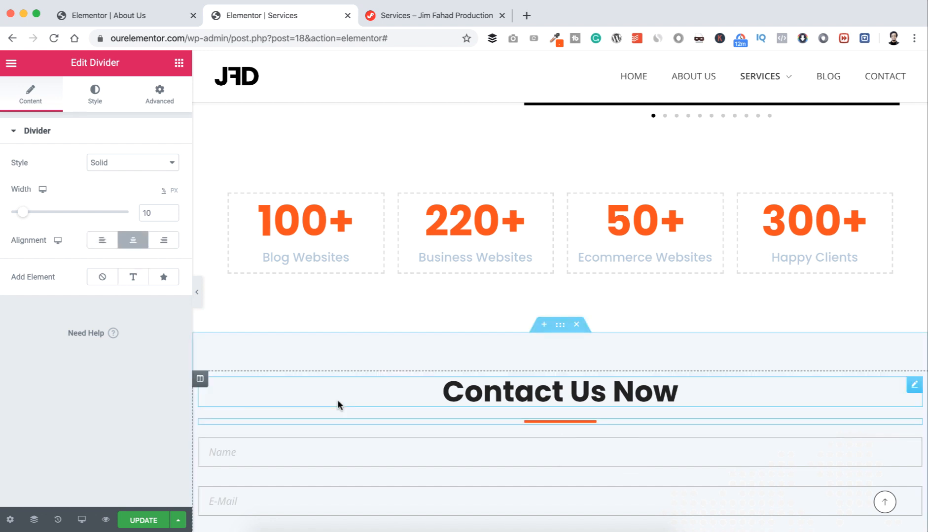
scroll(337, 405, down, 5)
scroll(339, 325, down, 2)
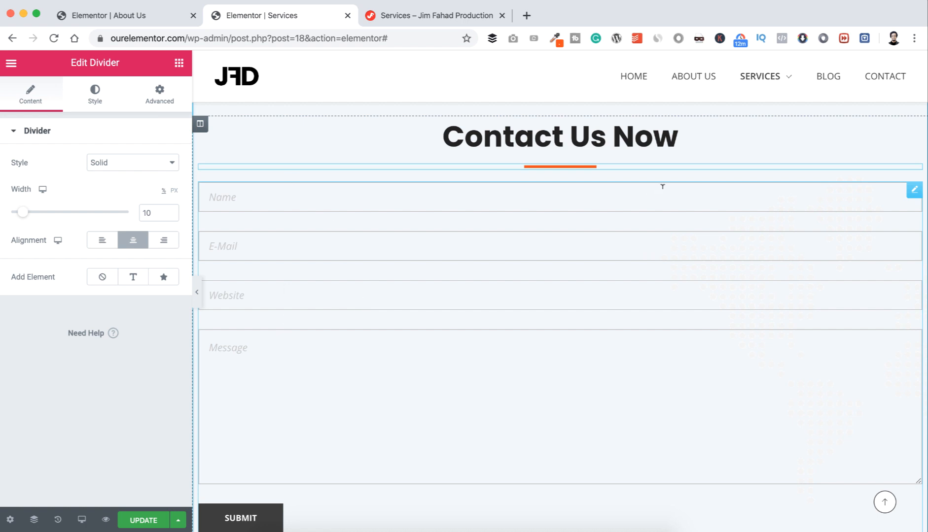
click(914, 193)
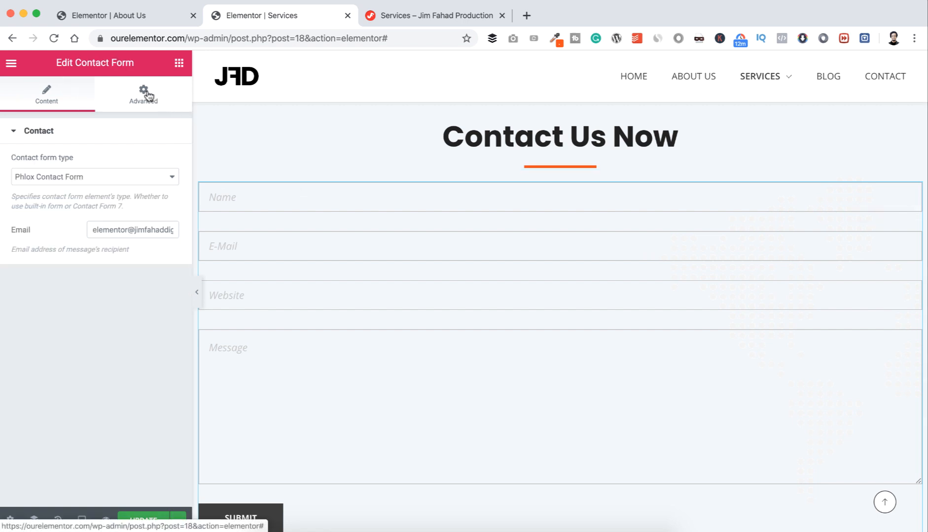
Step: Give the contact form's column 25 left and right padding with 0 top and bottom, then update the page
scroll(317, 200, up, 3)
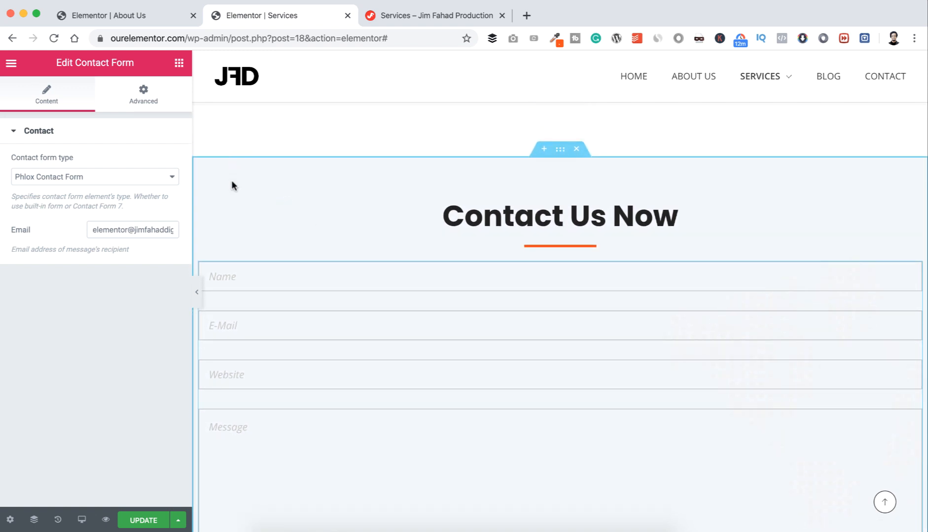
click(200, 212)
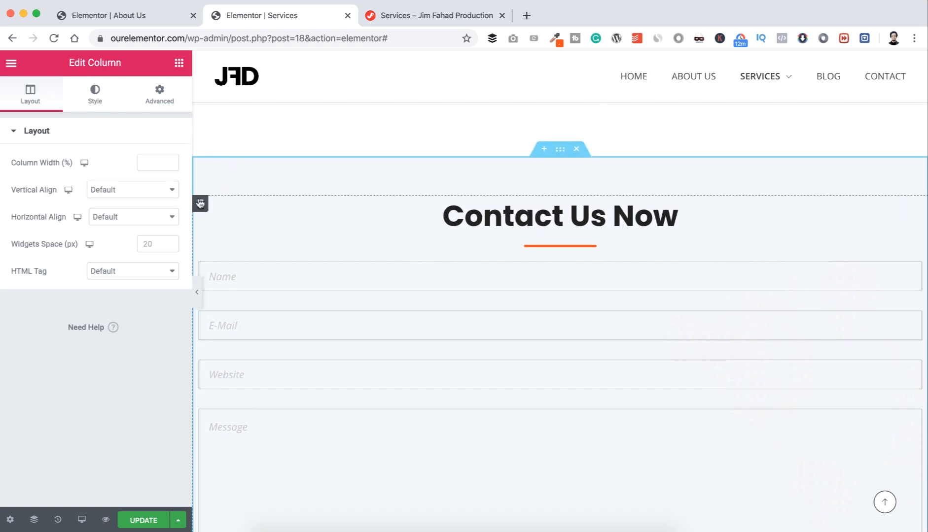
click(166, 93)
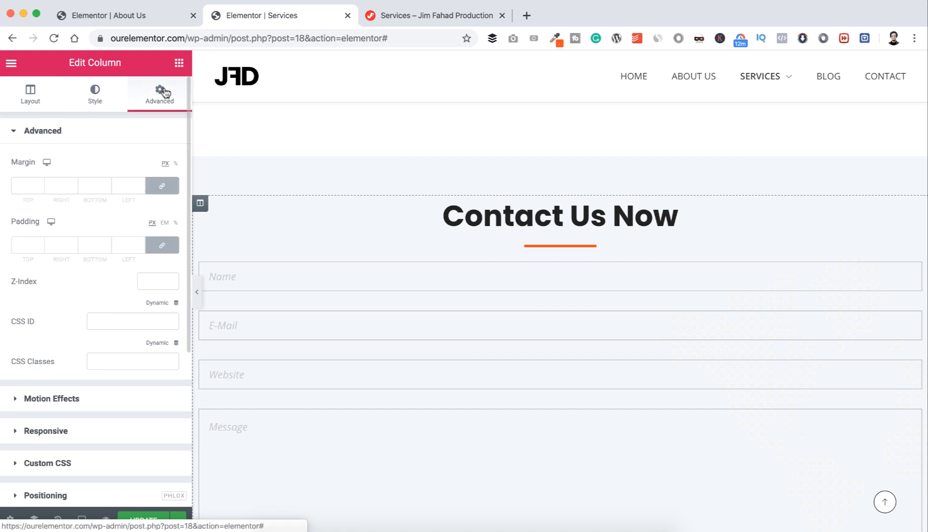
click(176, 222)
click(59, 244)
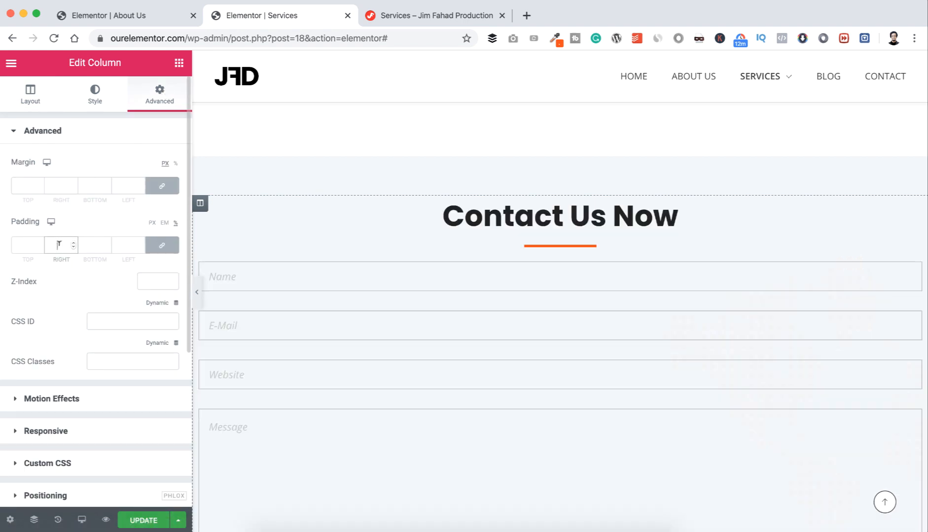
text(25)
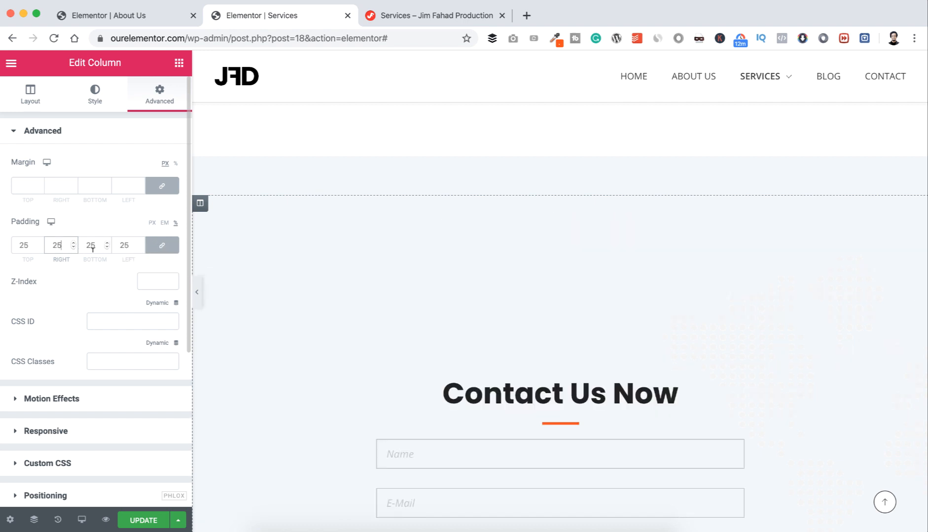
key(BackSpace)
key(BackSpace)
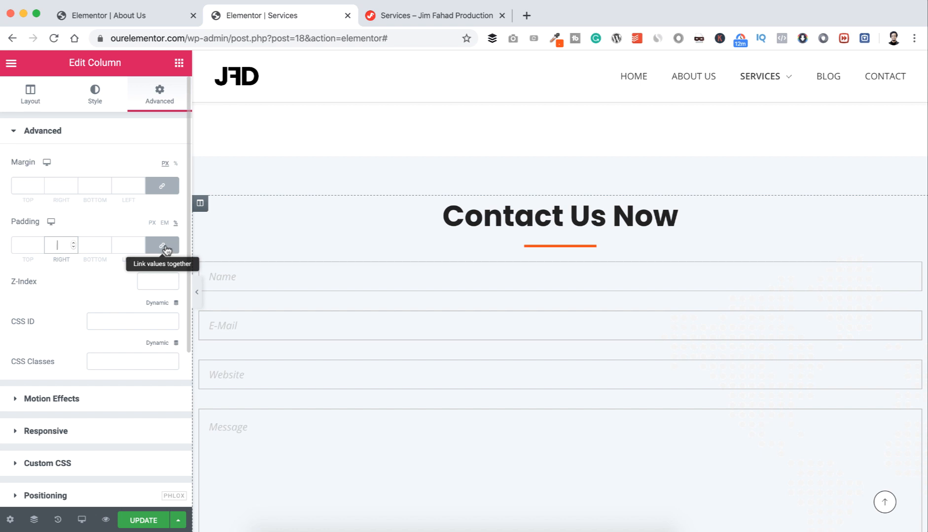
click(163, 246)
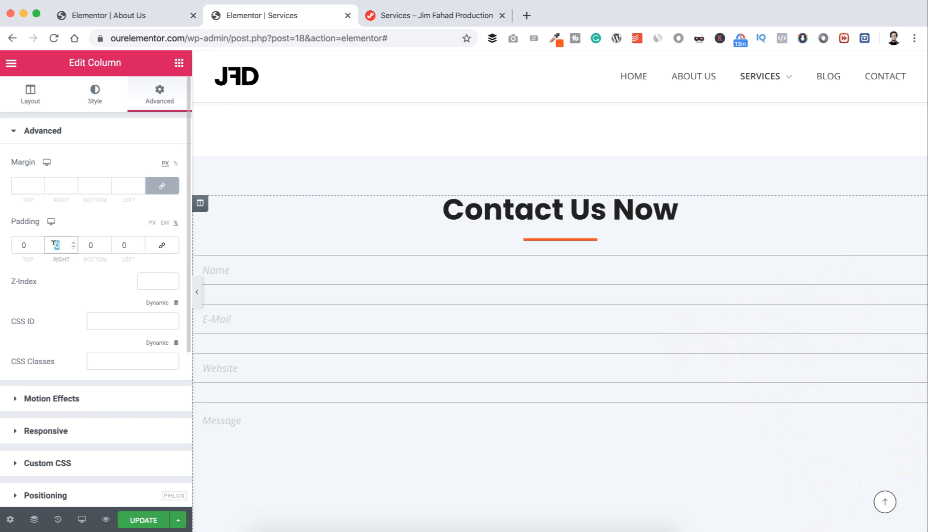
text(25)
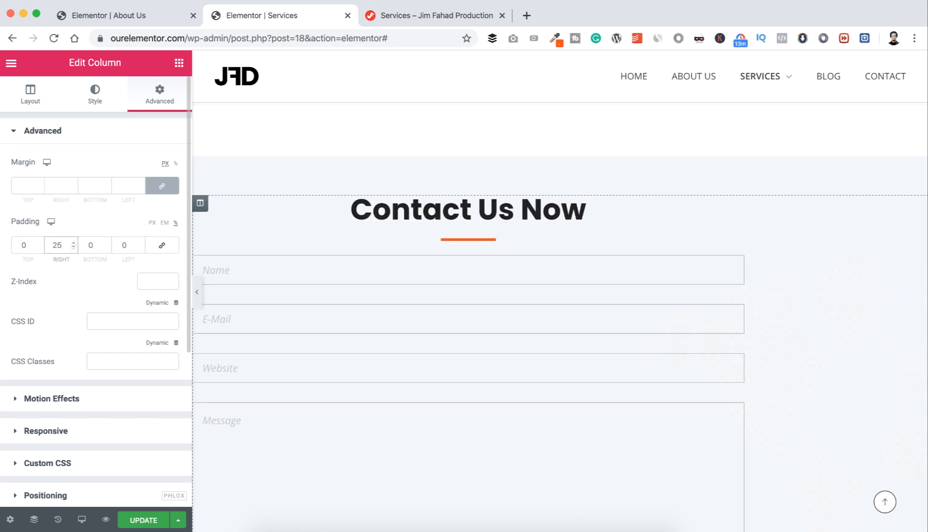
double_click(122, 242)
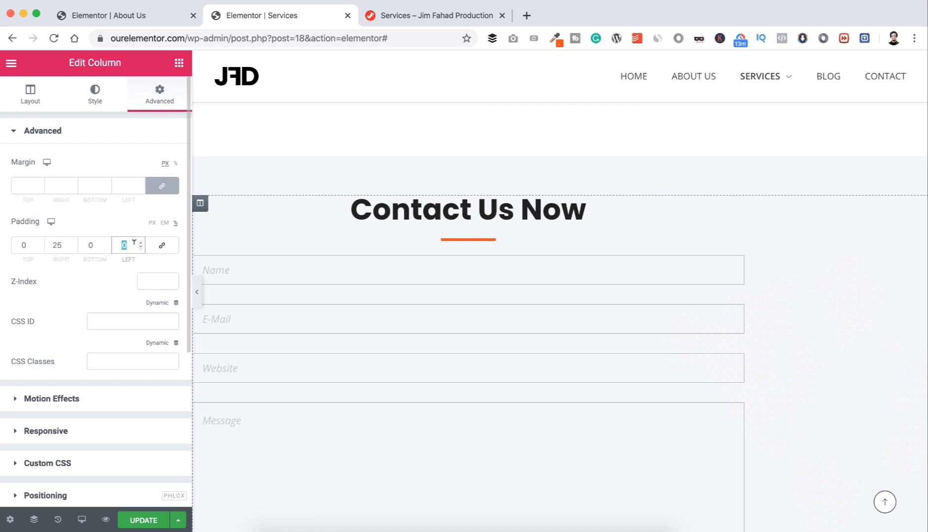
text(25)
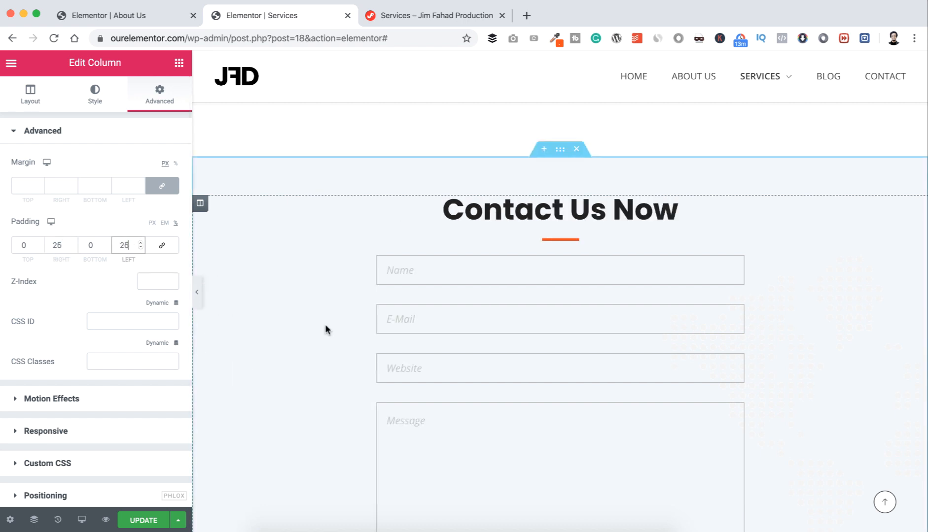
scroll(324, 324, down, 5)
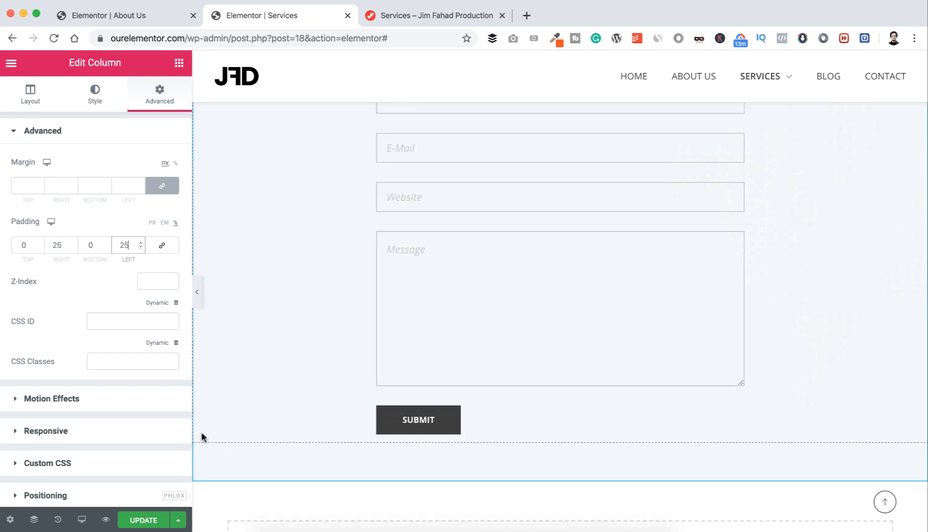
click(145, 520)
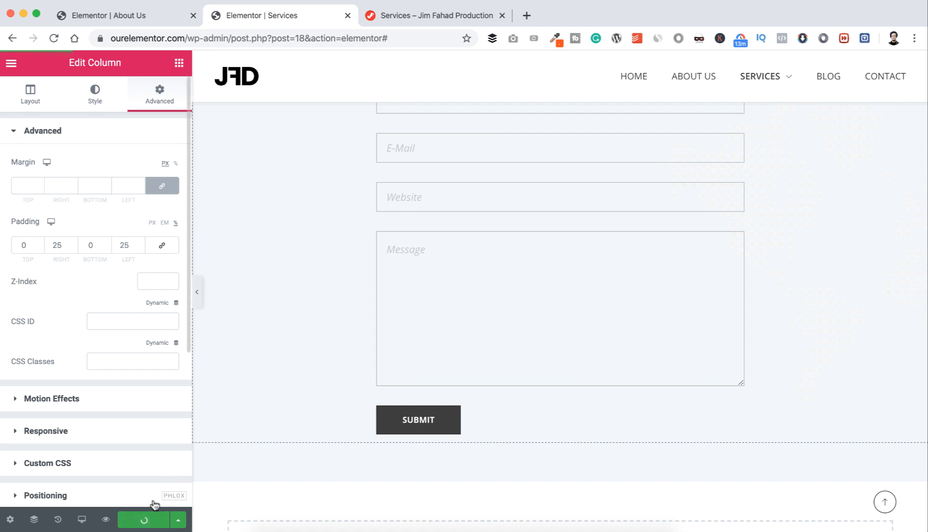
click(417, 13)
Step: Reload the live Services page and scroll down to the contact form
key(super+r)
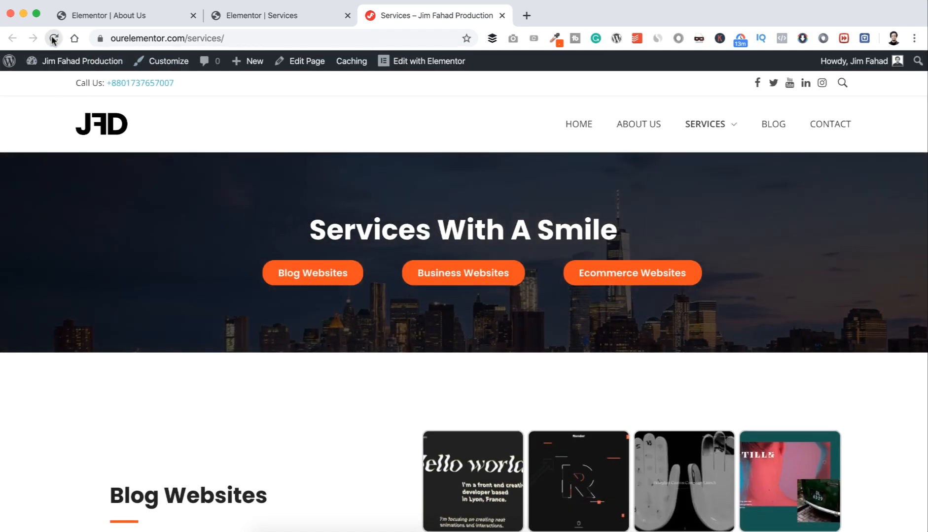
click(53, 38)
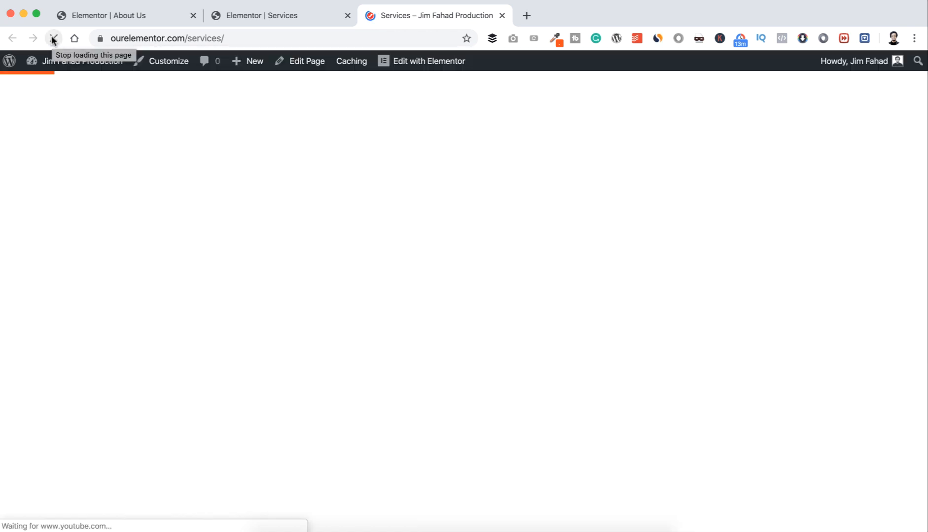
scroll(193, 378, down, 15)
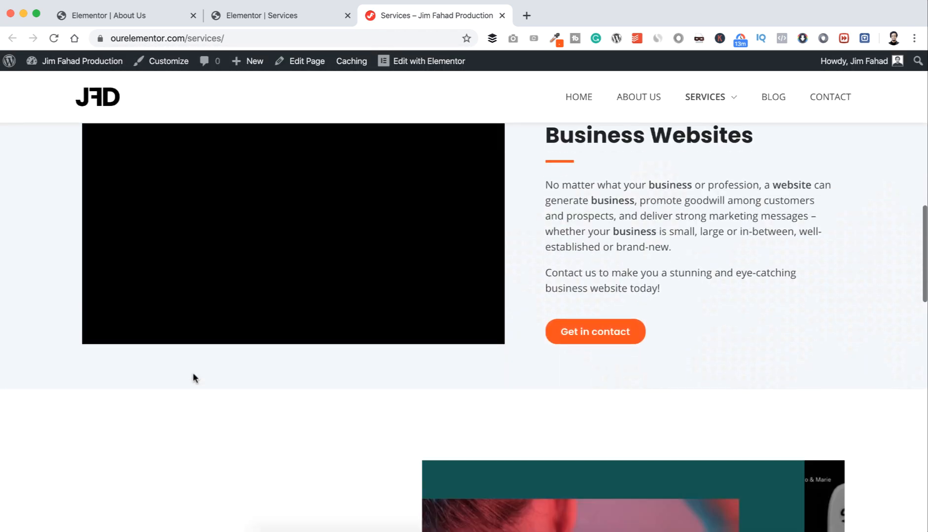
scroll(192, 377, down, 15)
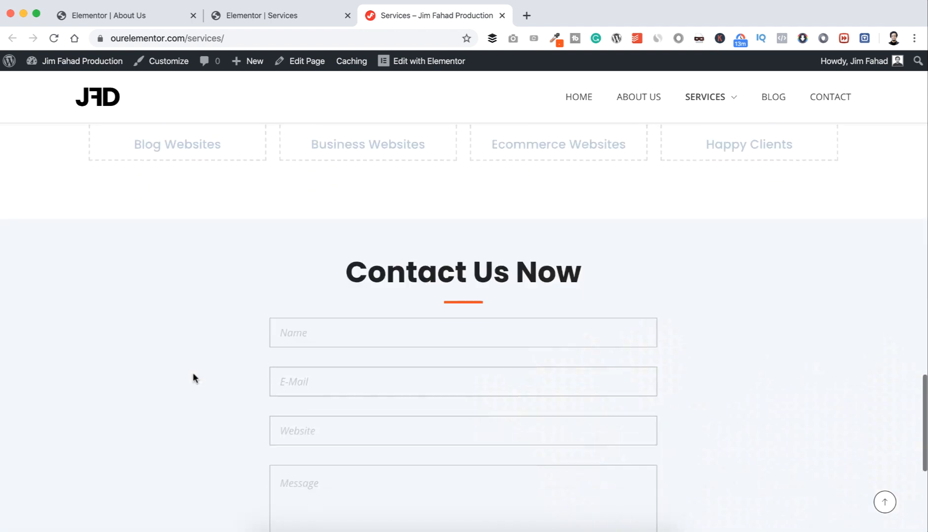
scroll(193, 377, down, 5)
scroll(193, 375, up, 2)
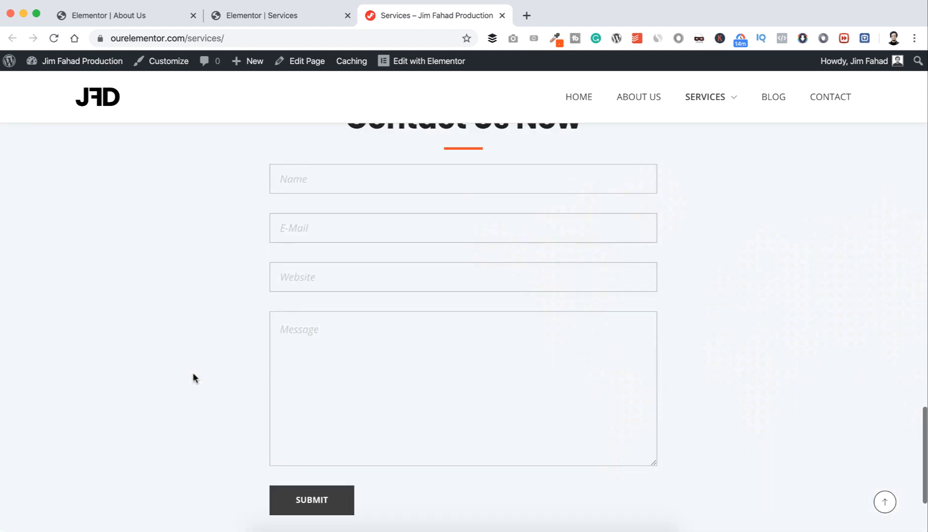
scroll(193, 373, down, 1)
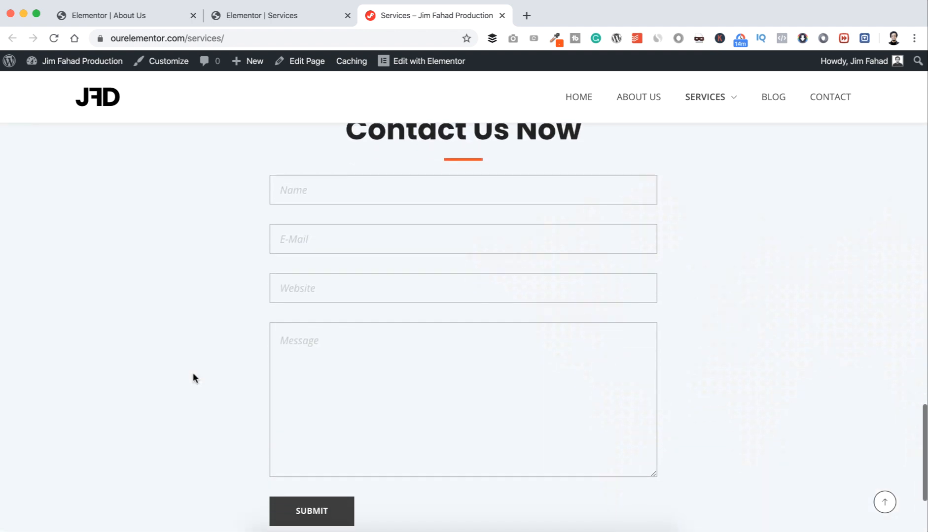
Step: Fill the contact form with a test name, e-mail, website and test message, and submit it
click(328, 189)
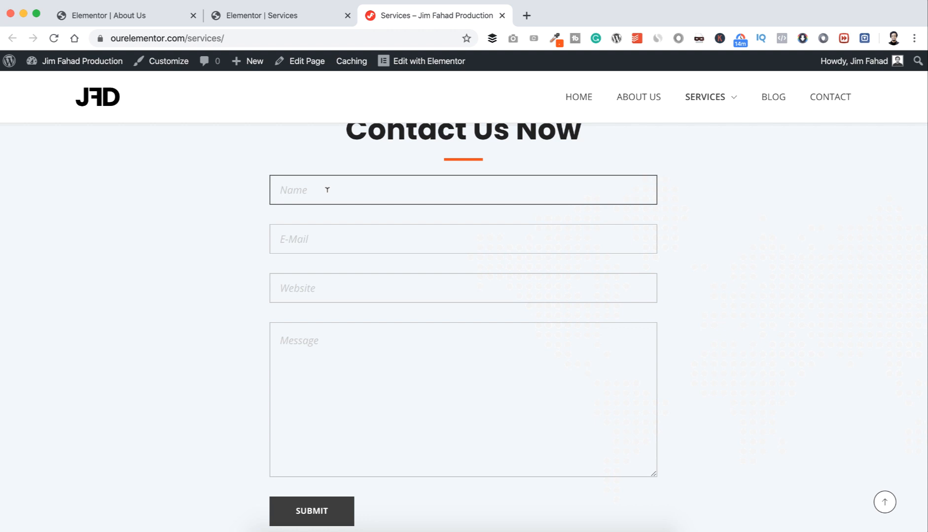
text(John Doe)
click(325, 228)
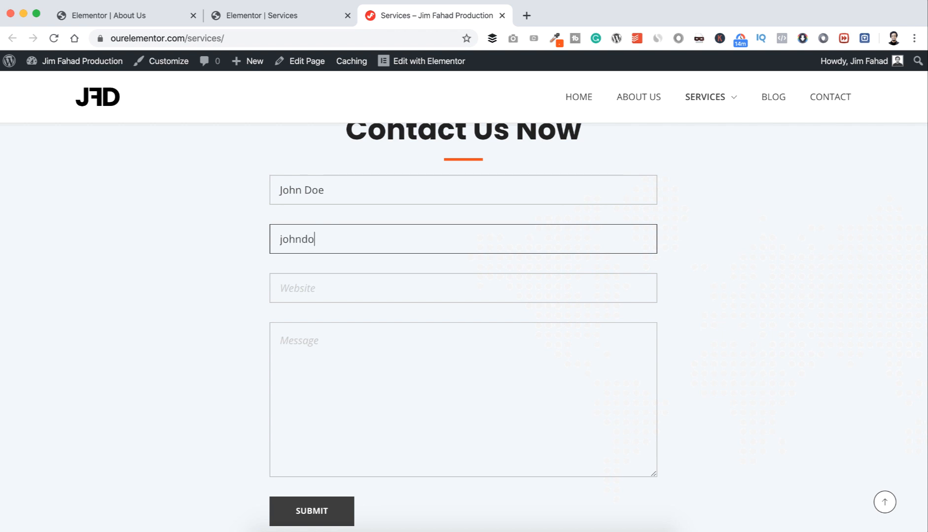
key(Tab)
text(w)
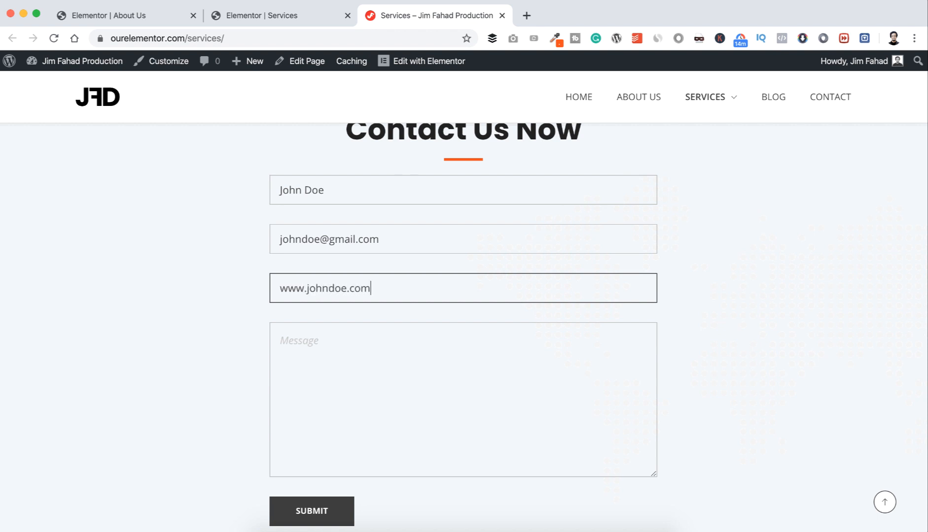
click(315, 340)
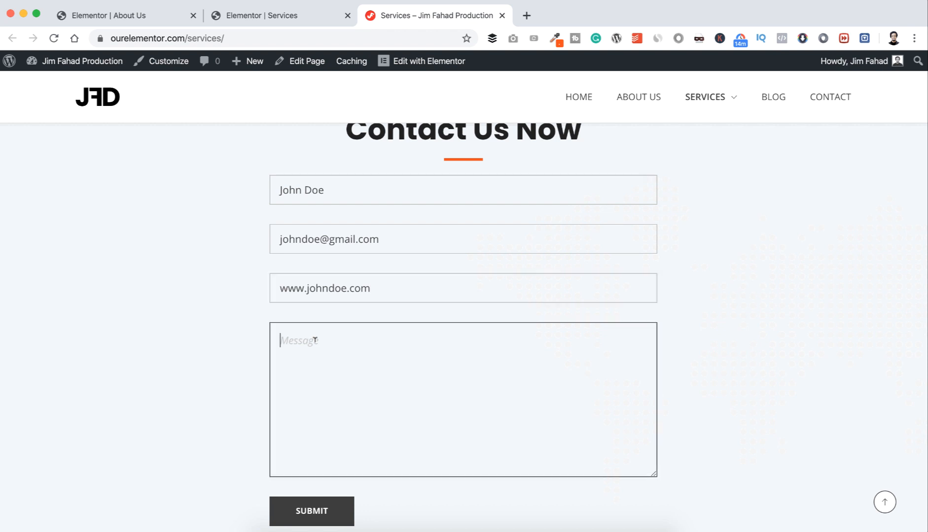
text(This is a test me)
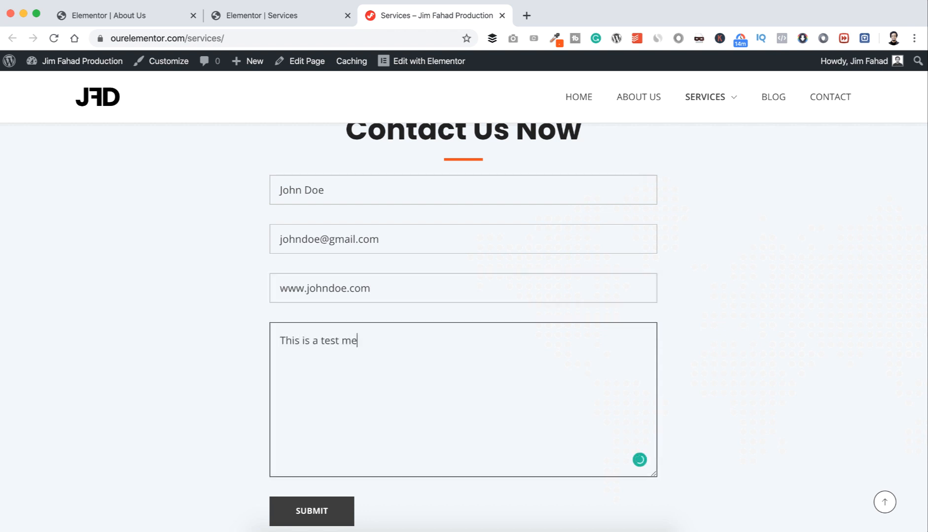
text(ssage. Just making sure o)
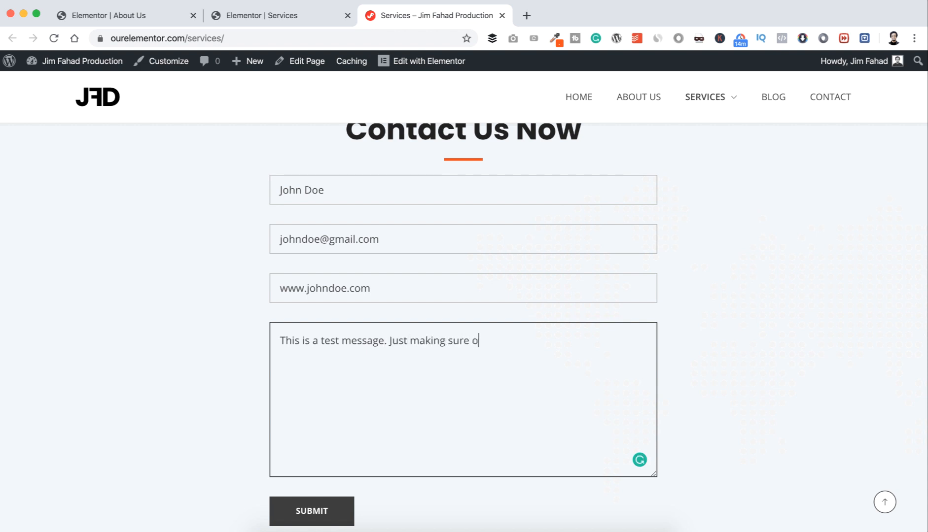
text(ur contact form is worin)
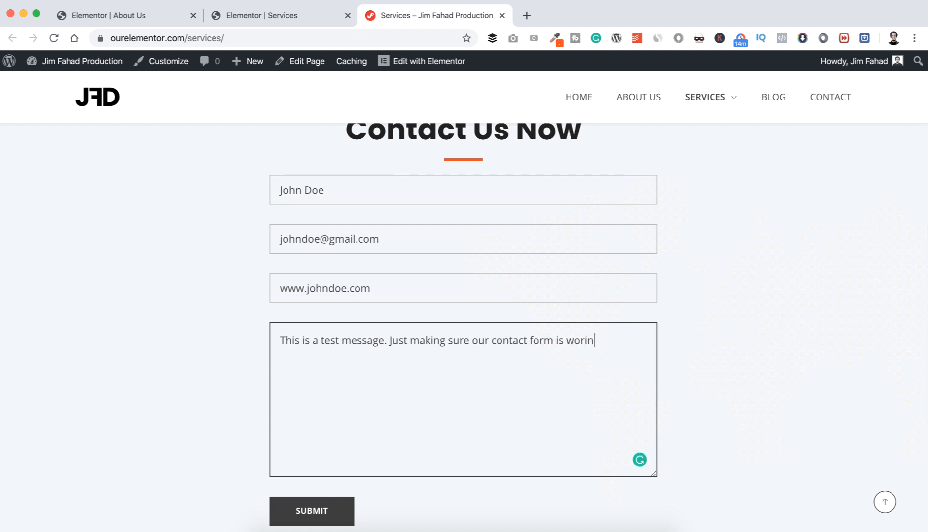
text(g!)
scroll(313, 345, down, 2)
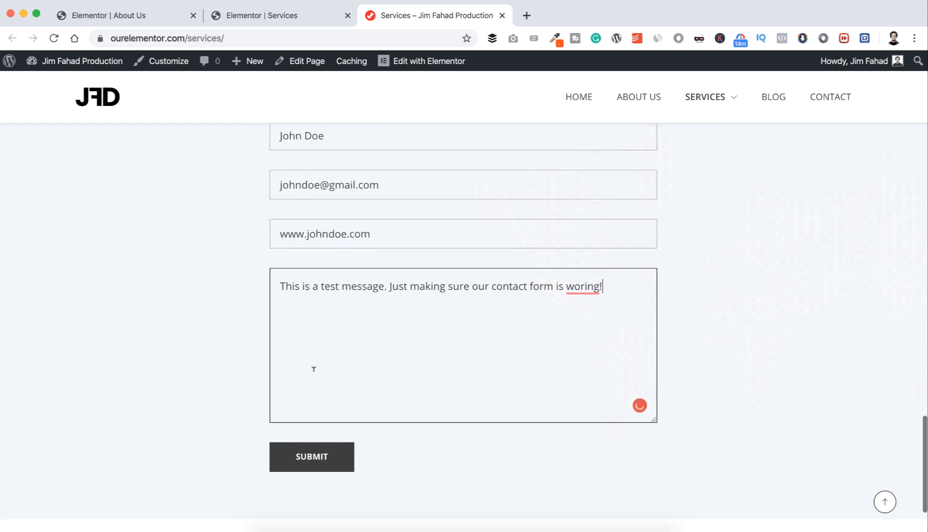
click(306, 463)
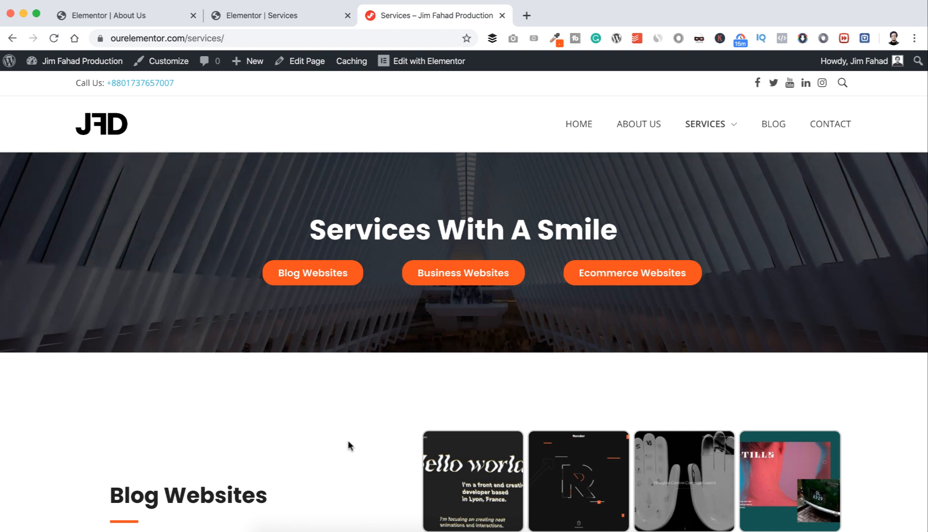
click(401, 531)
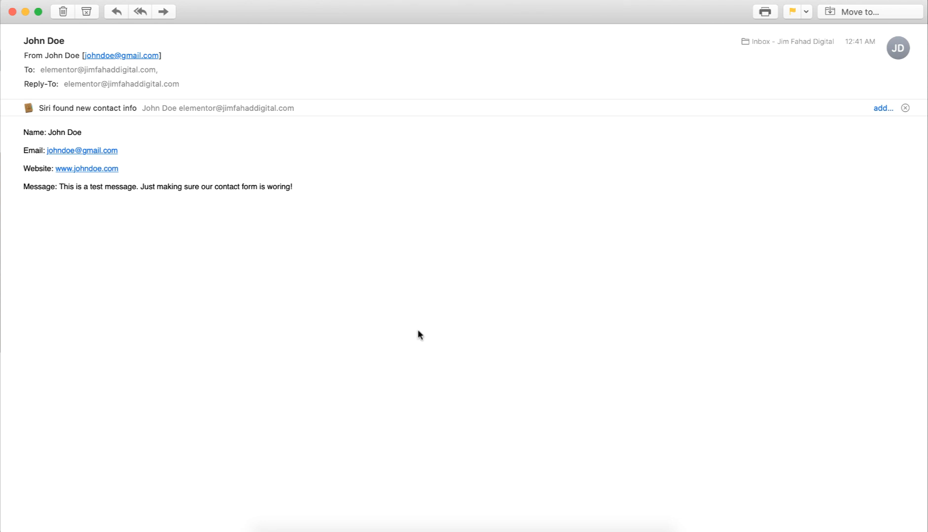
click(297, 531)
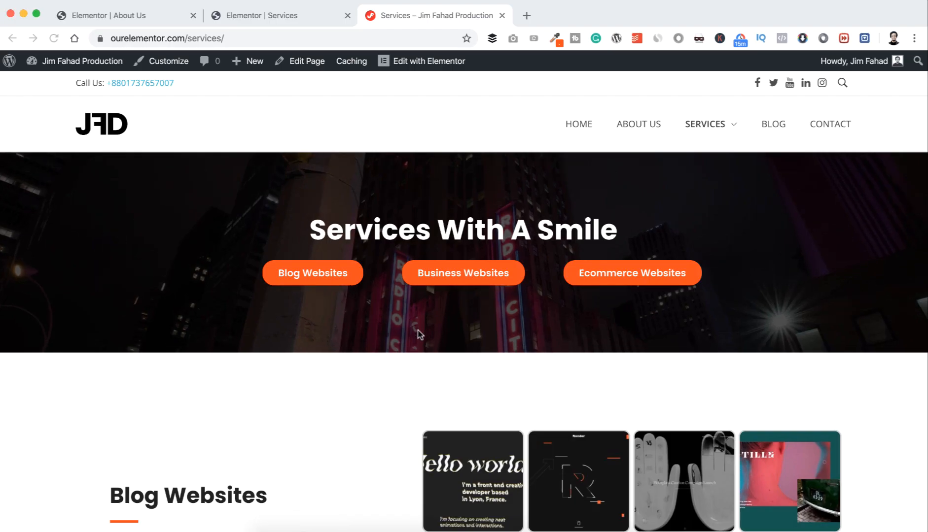
scroll(405, 356, down, 20)
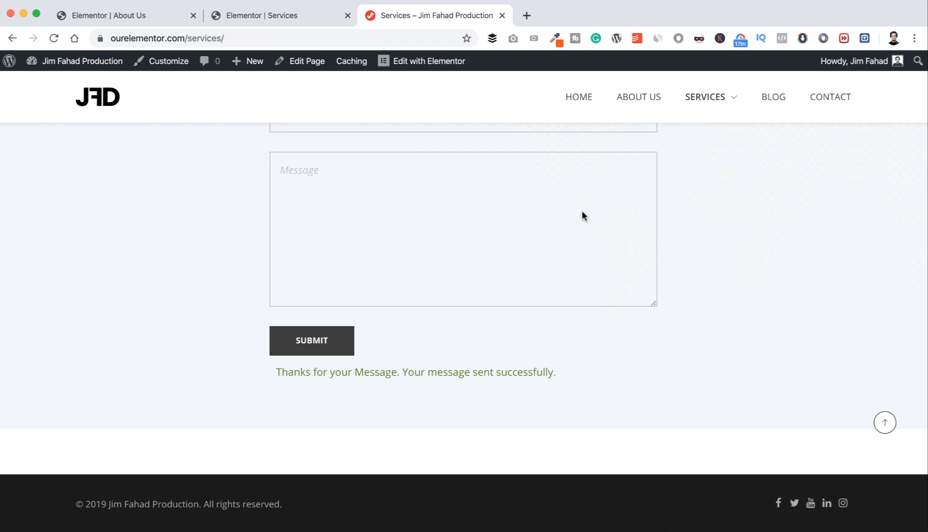
scroll(582, 215, up, 5)
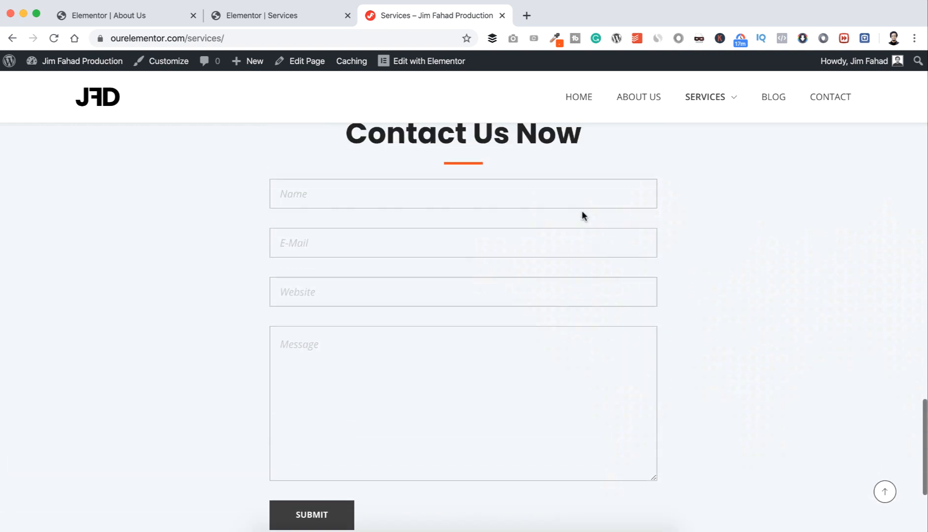
scroll(582, 216, up, 4)
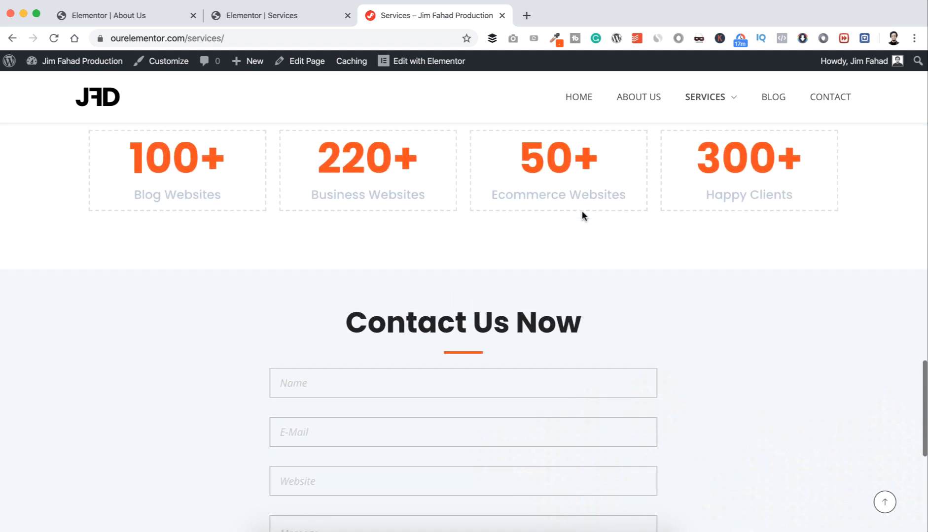
scroll(582, 214, up, 6)
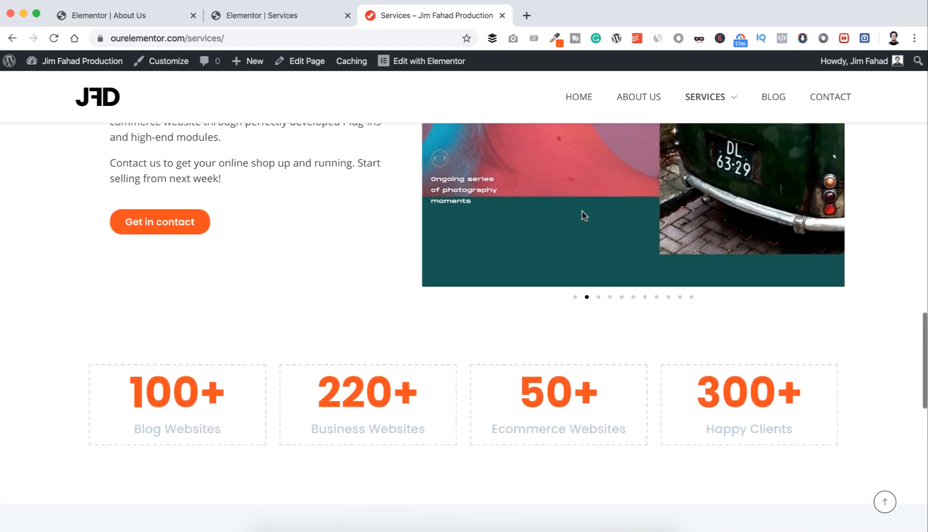
scroll(248, 271, up, 8)
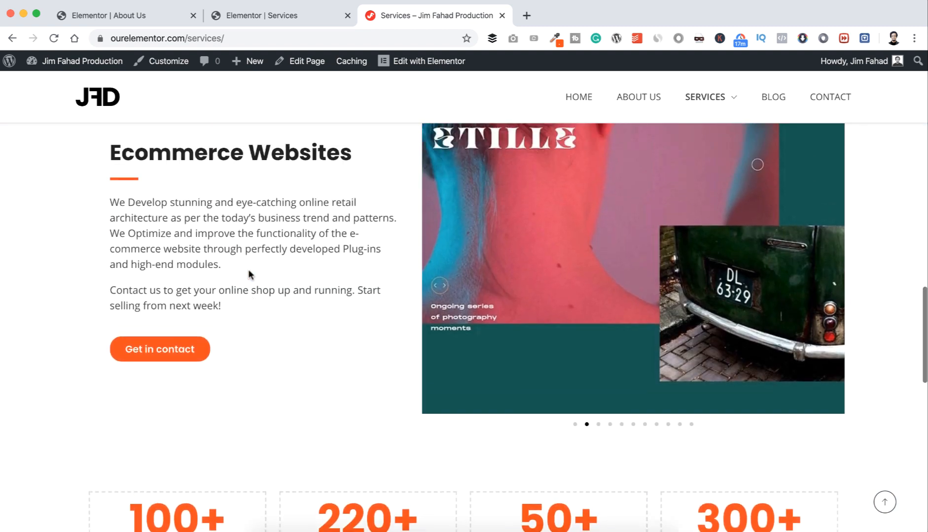
scroll(248, 270, up, 1)
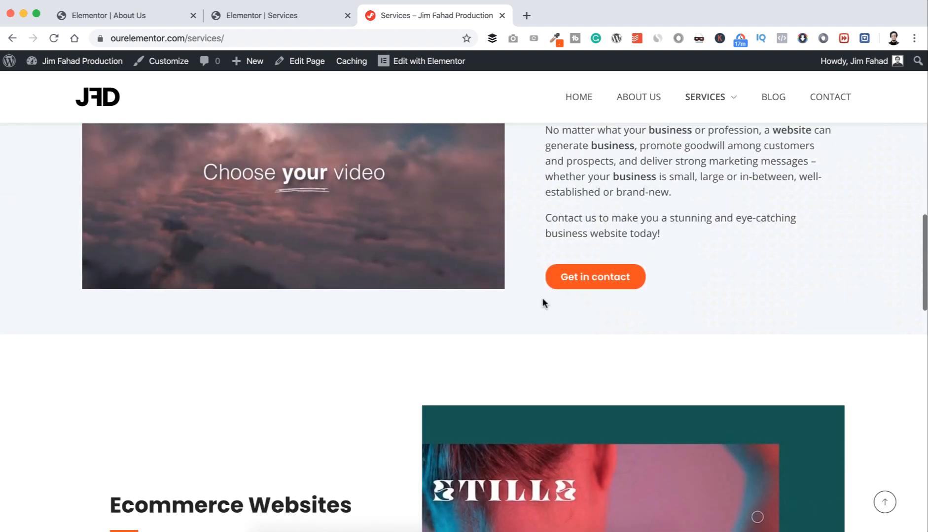
scroll(546, 293, up, 1)
scroll(549, 284, up, 9)
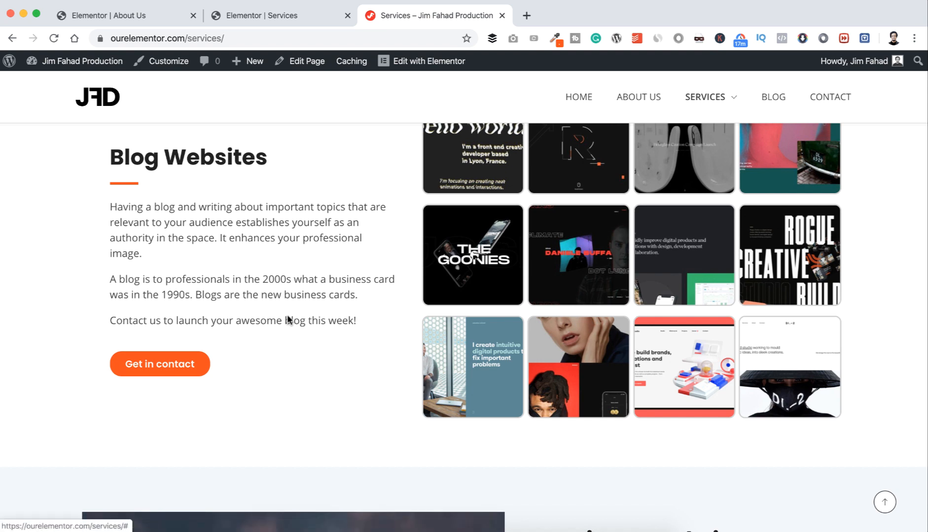
scroll(288, 321, down, 6)
scroll(288, 320, down, 18)
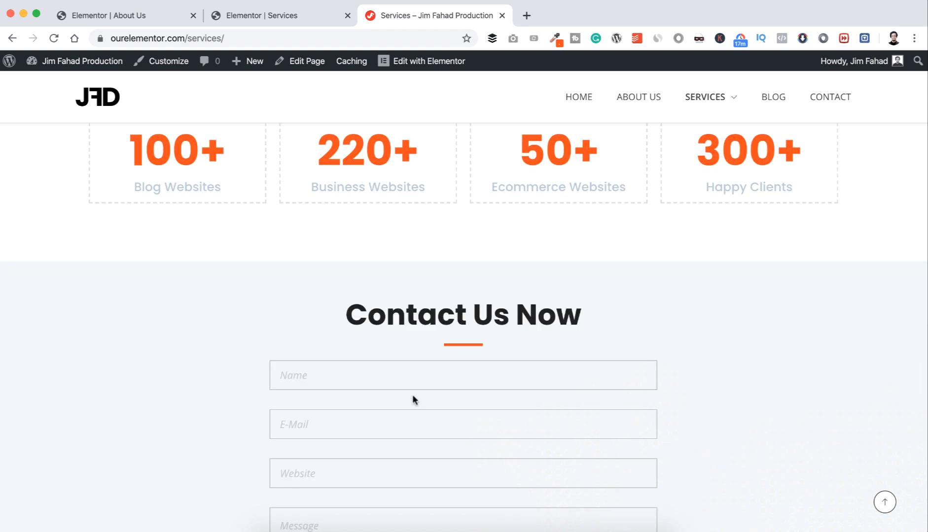
Step: Place a Menu Anchor with ID 'contact' above the Contact Us Now heading in the Services editor
click(290, 19)
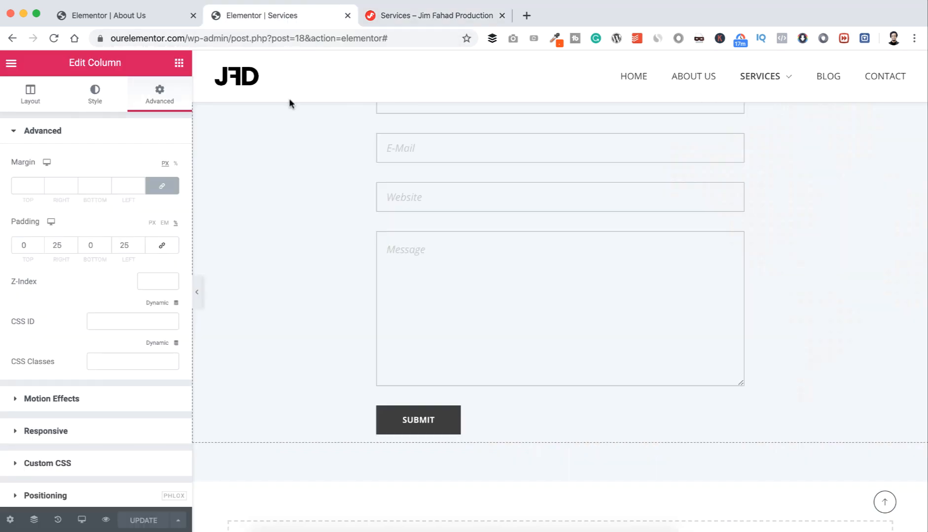
scroll(290, 194, up, 5)
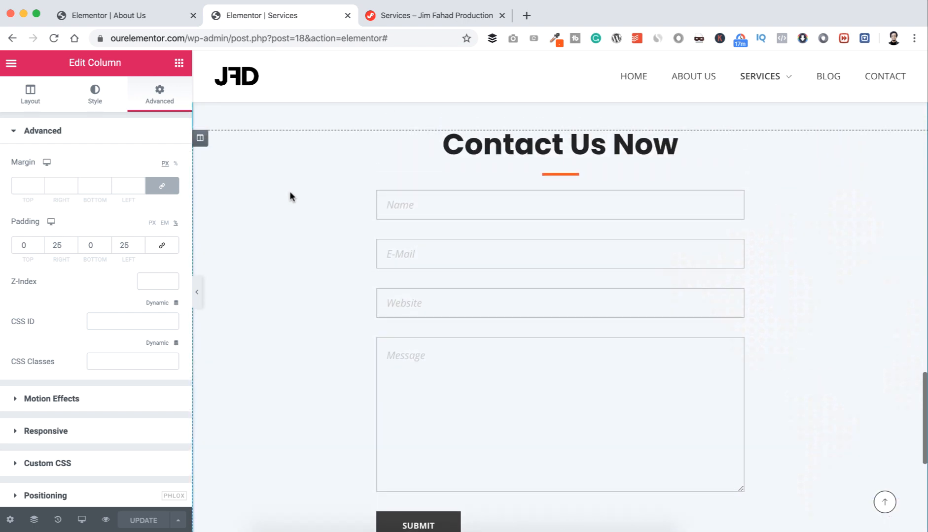
scroll(290, 193, up, 2)
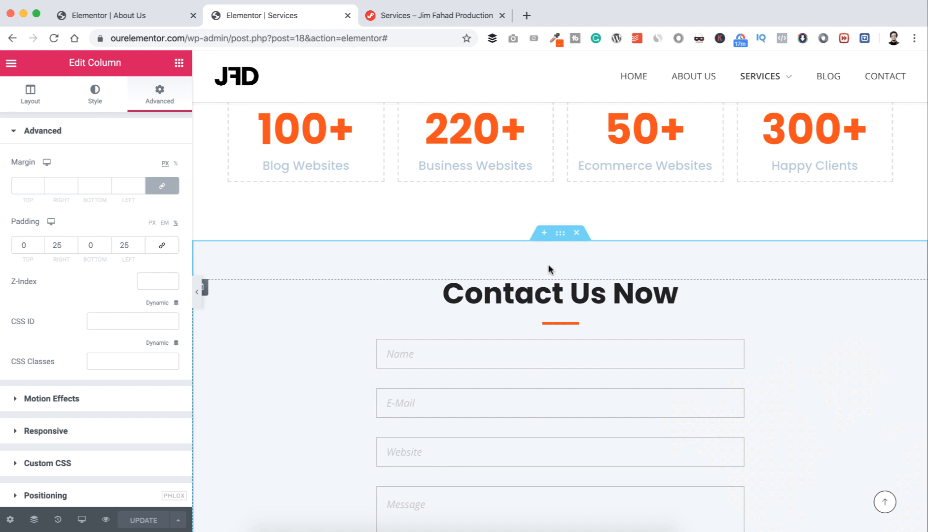
click(559, 235)
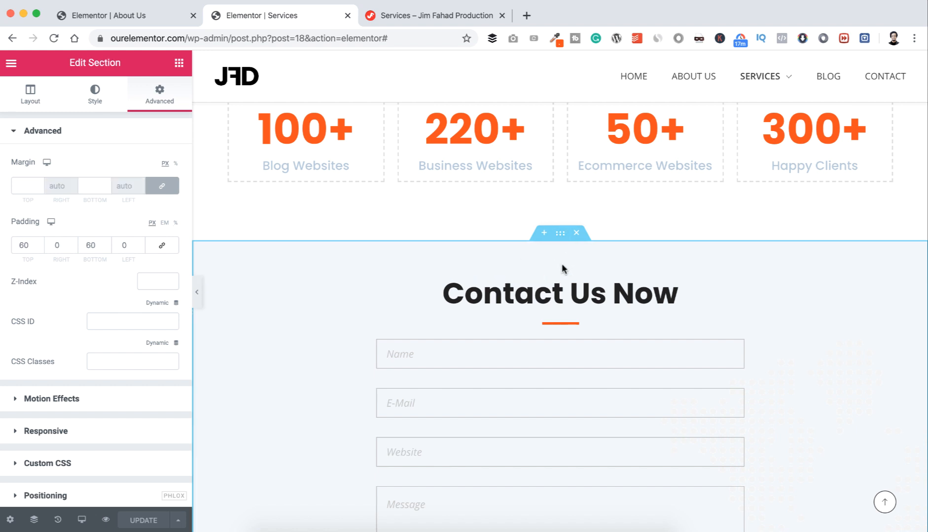
click(179, 63)
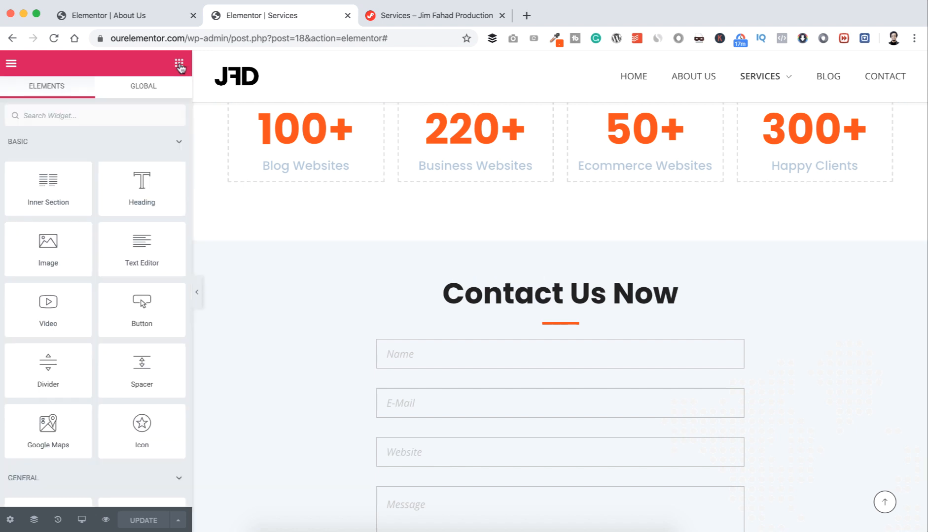
text(anchor)
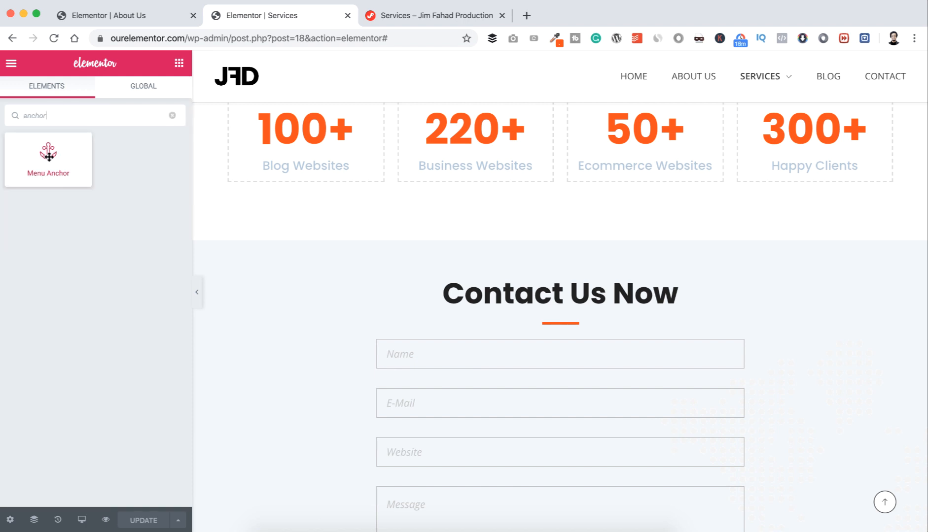
drag(44, 158, 541, 285)
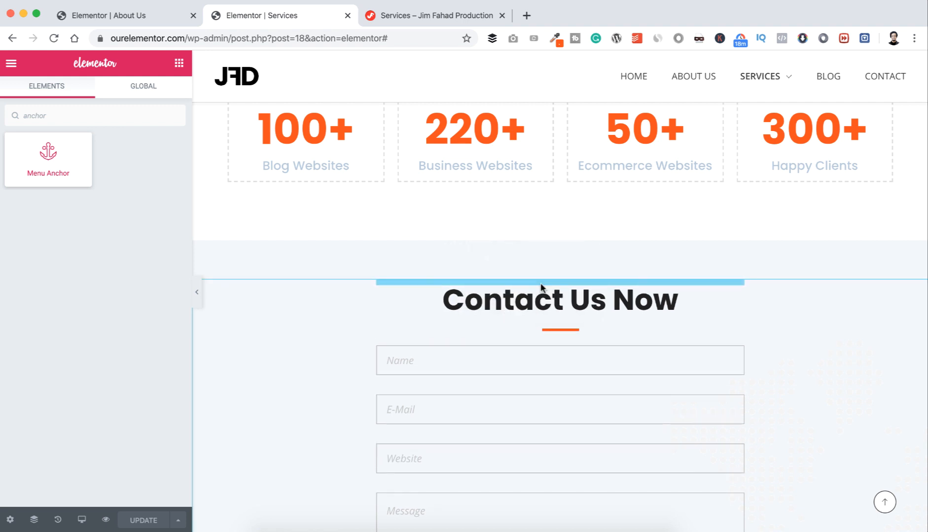
click(68, 173)
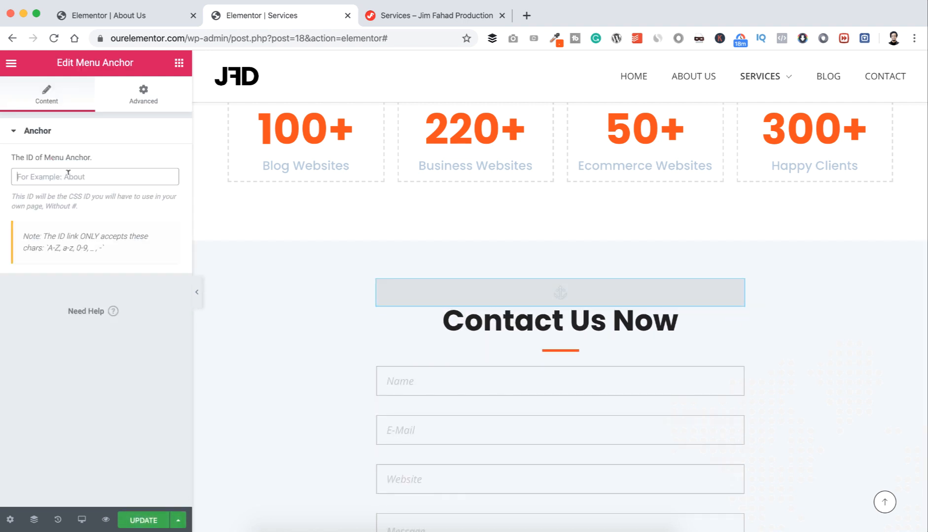
text(c)
key(BackSpace)
text(contact)
Step: Link the first section's Get in contact button to #contact
scroll(207, 204, up, 7)
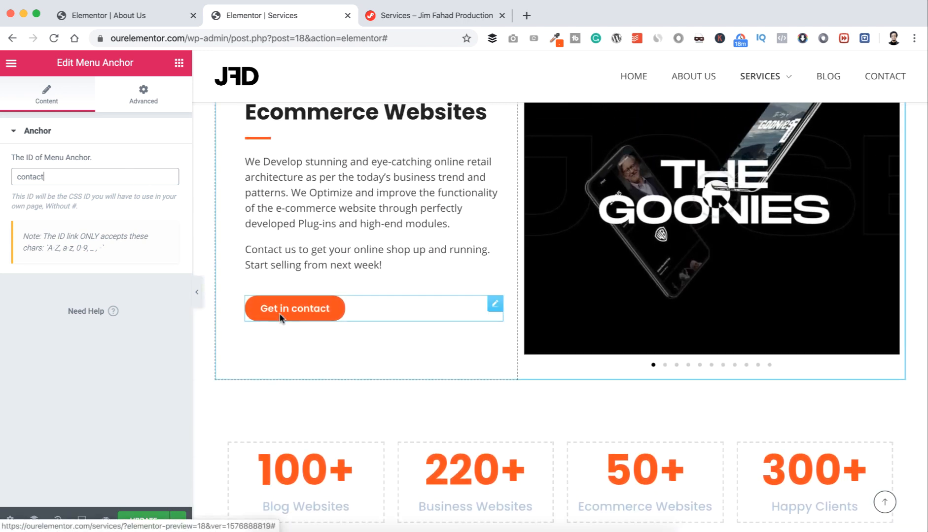
click(494, 306)
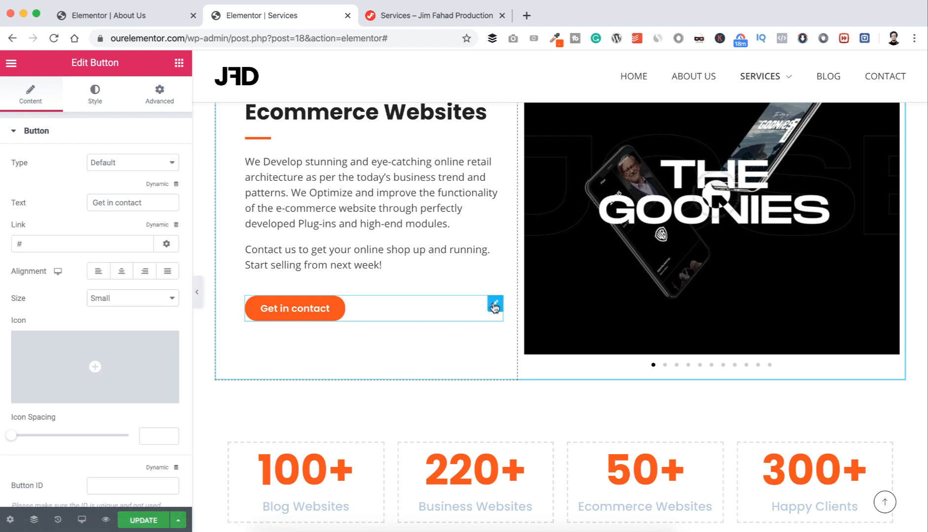
click(36, 242)
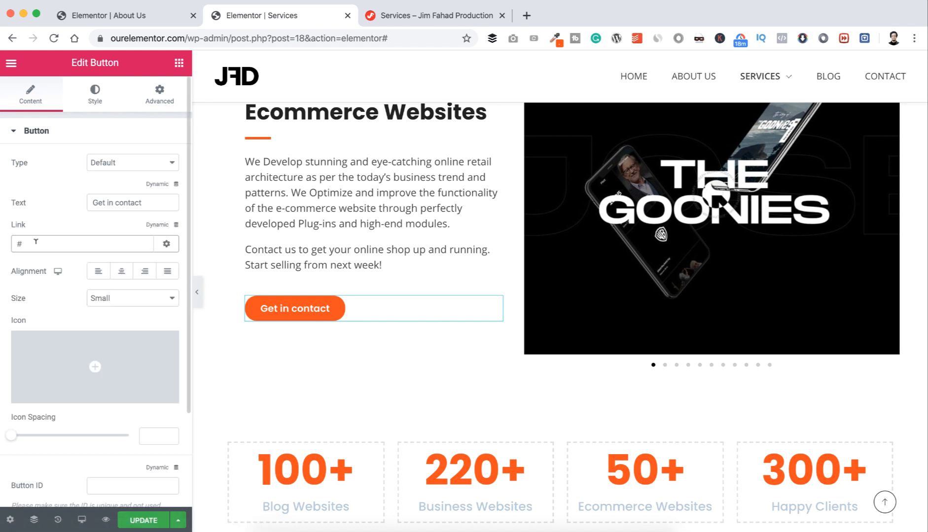
text(contact)
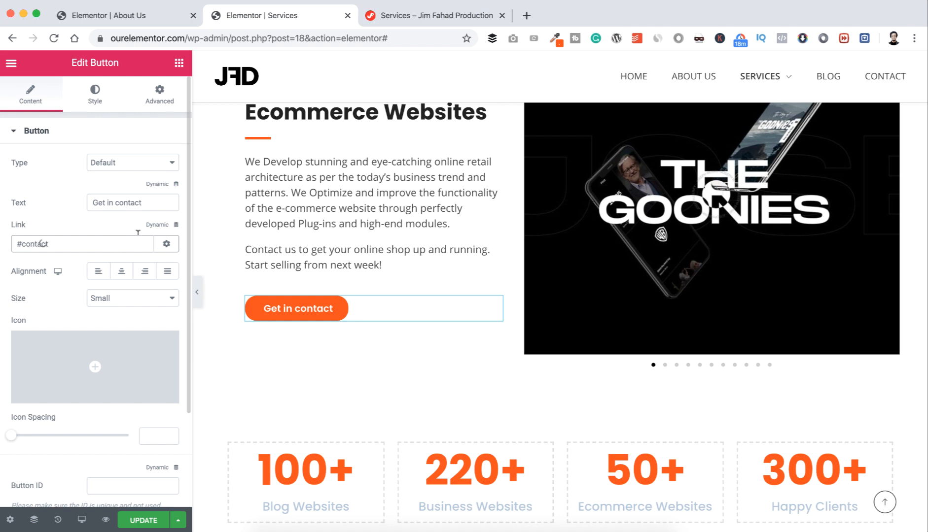
scroll(335, 204, up, 7)
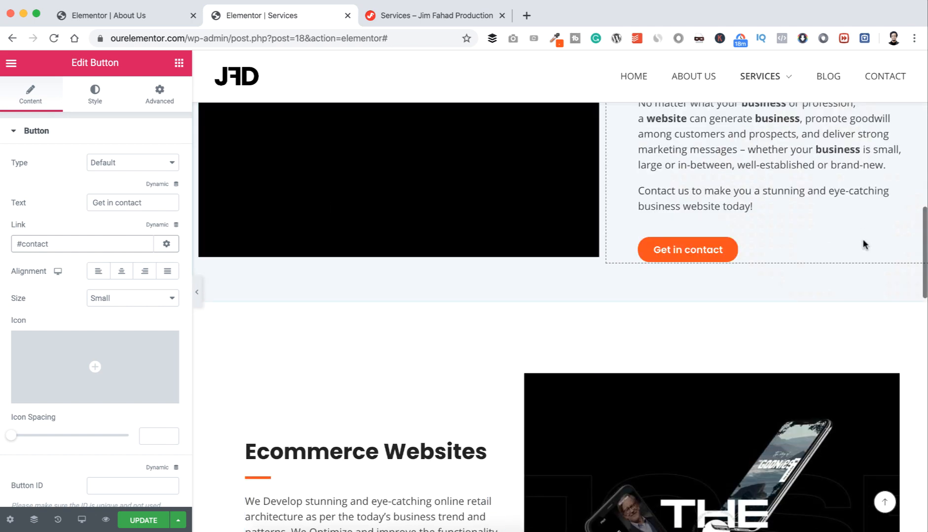
key(BackSpace)
key(BackSpace)
key(BackSpace)
key(BackSpace)
key(BackSpace)
key(BackSpace)
key(BackSpace)
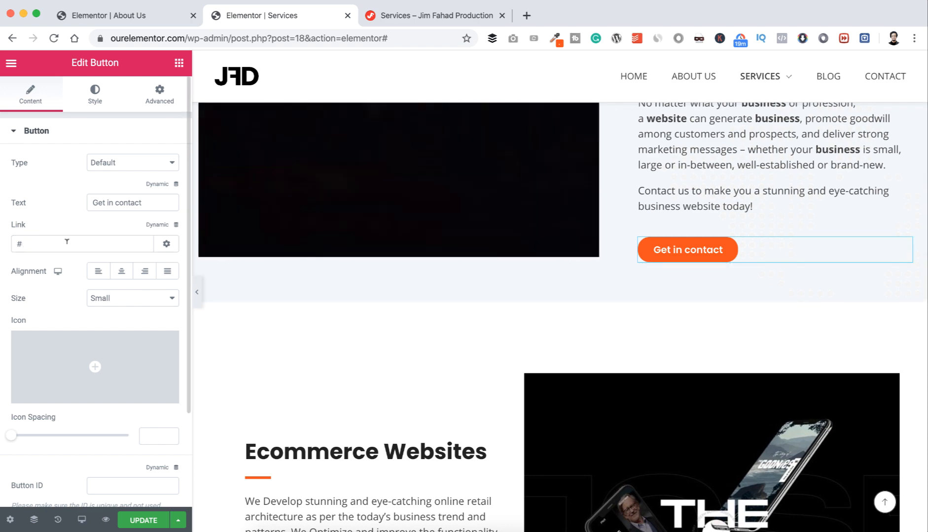
text(contact)
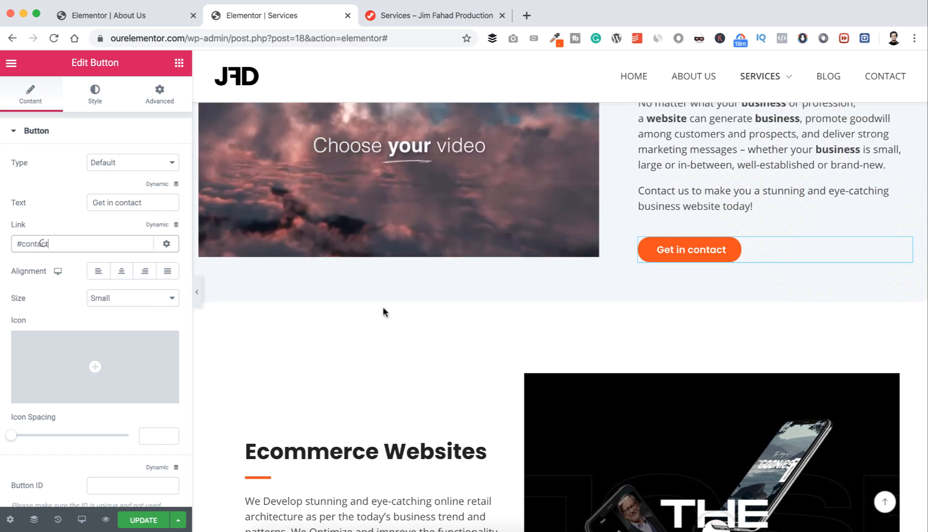
scroll(383, 307, up, 8)
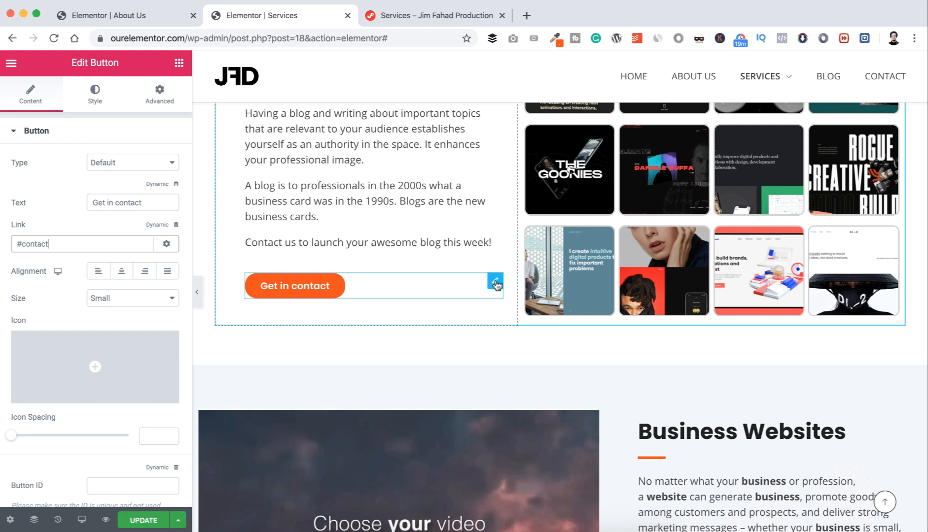
Step: Link the Blog section's Get in contact button to #contact and save the page
click(497, 286)
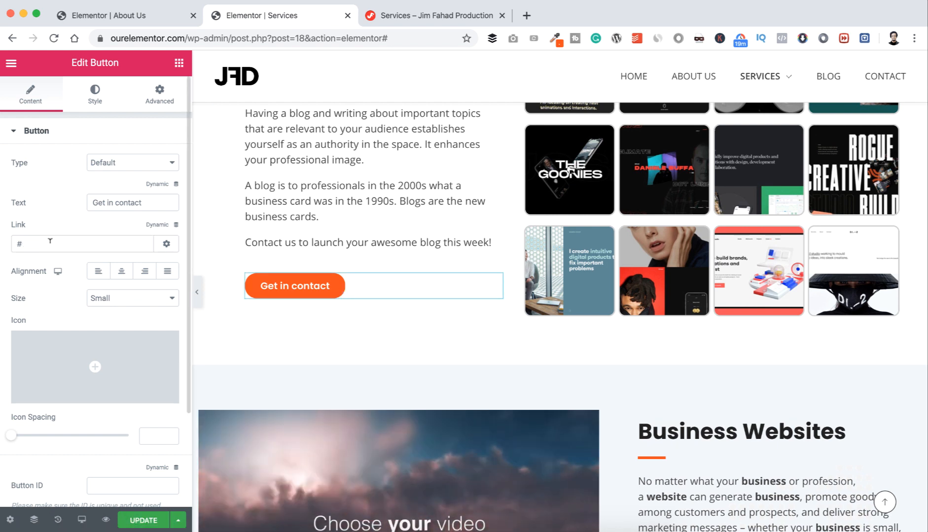
click(50, 241)
text(contact)
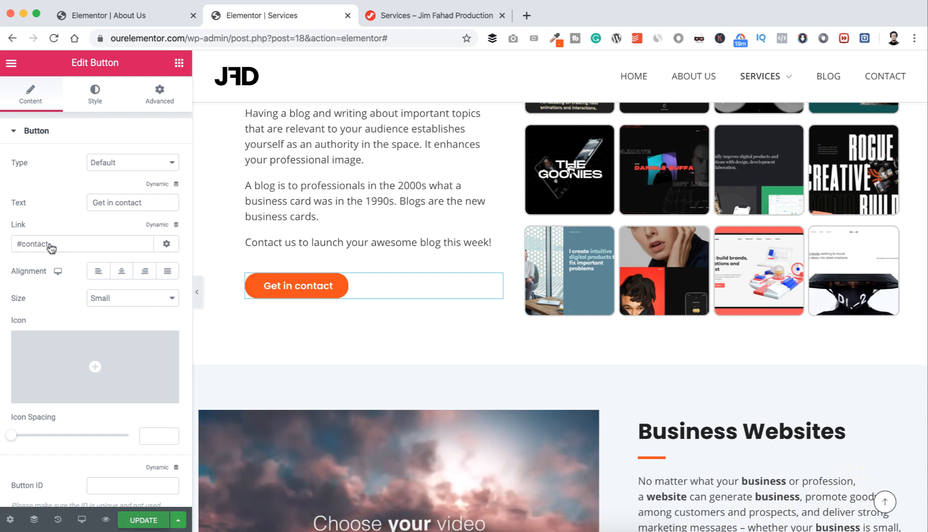
key(super+s)
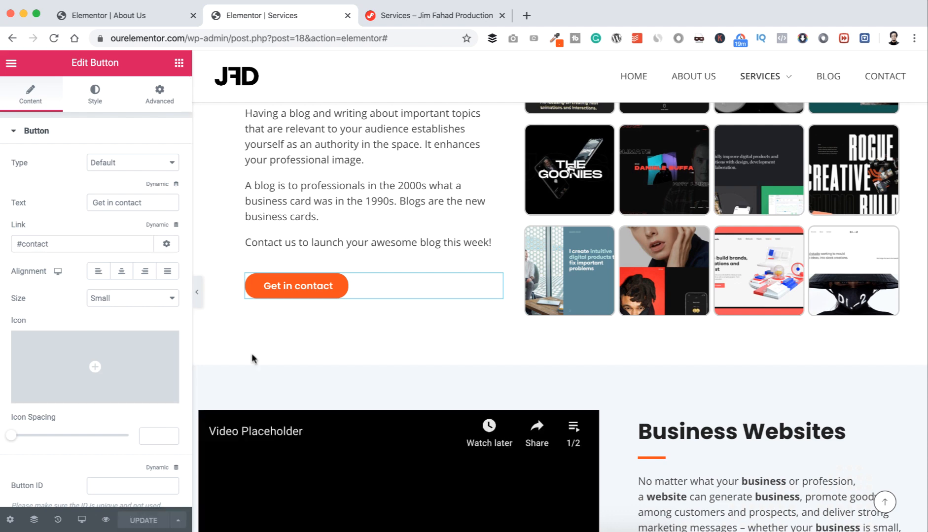
click(402, 17)
key(super+r)
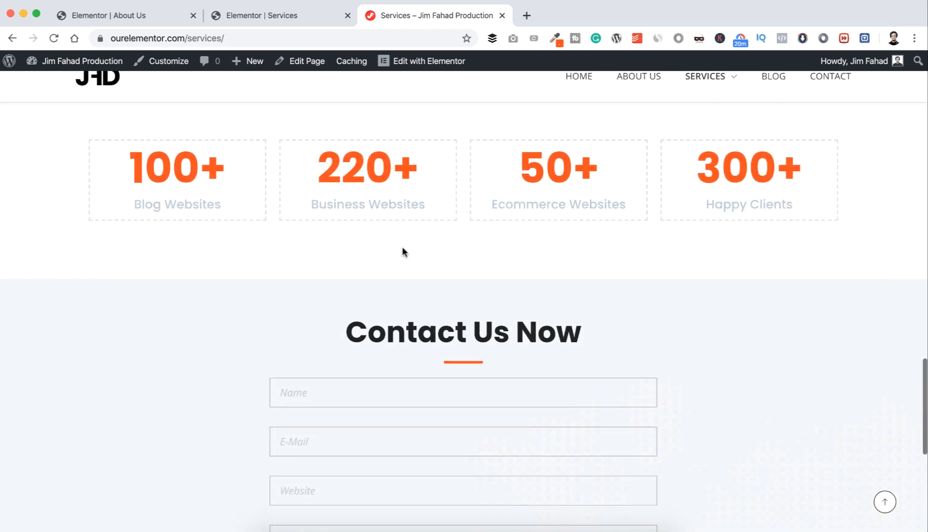
scroll(402, 251, up, 15)
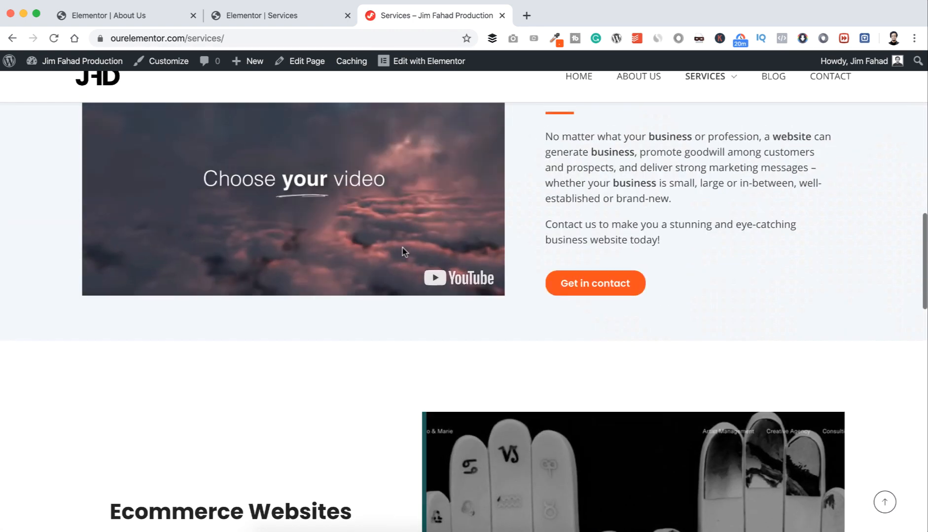
scroll(404, 251, up, 10)
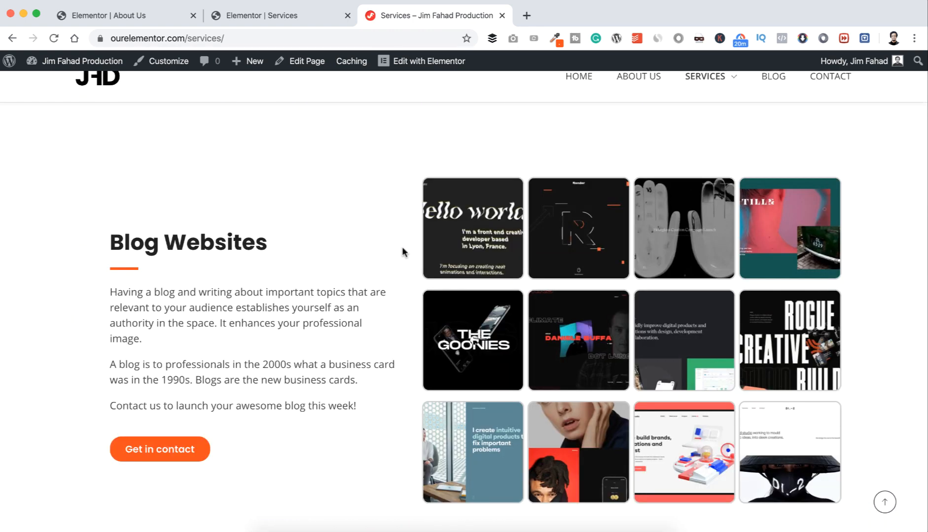
click(172, 450)
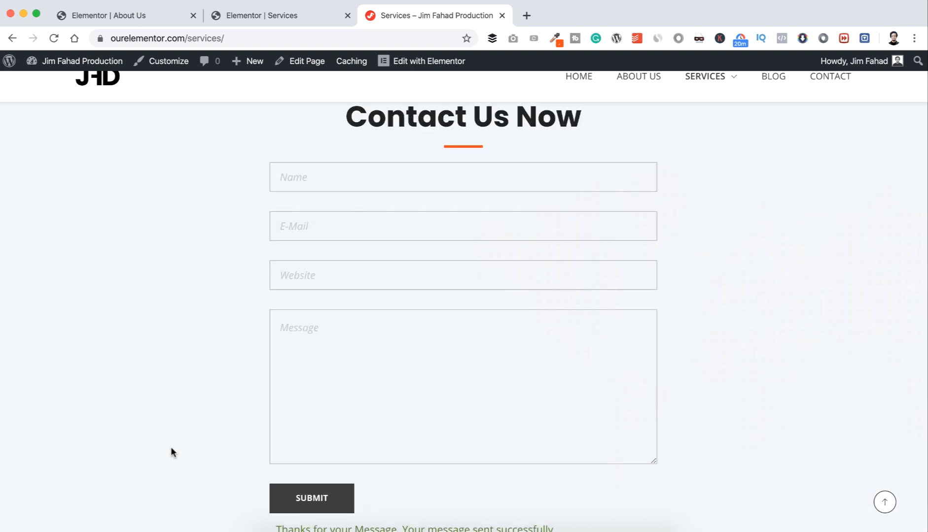
scroll(250, 377, up, 10)
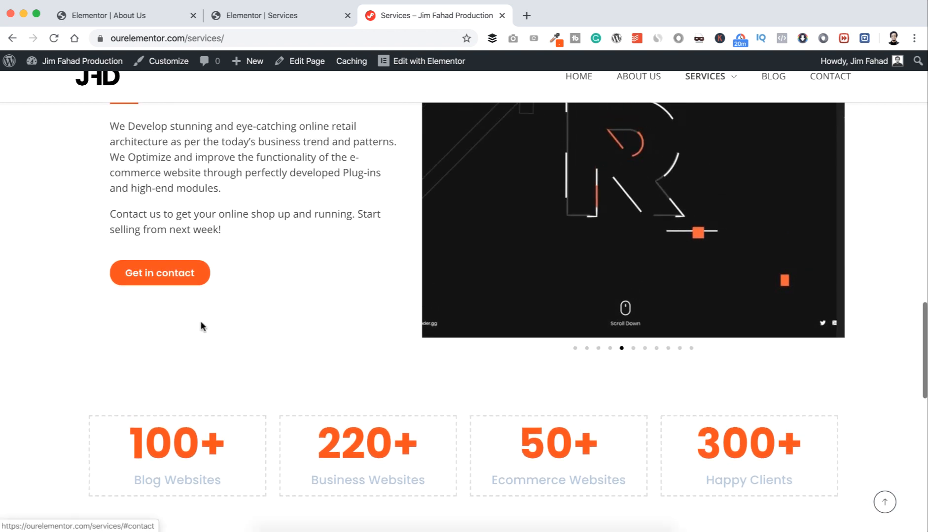
scroll(200, 325, down, 5)
scroll(201, 326, down, 5)
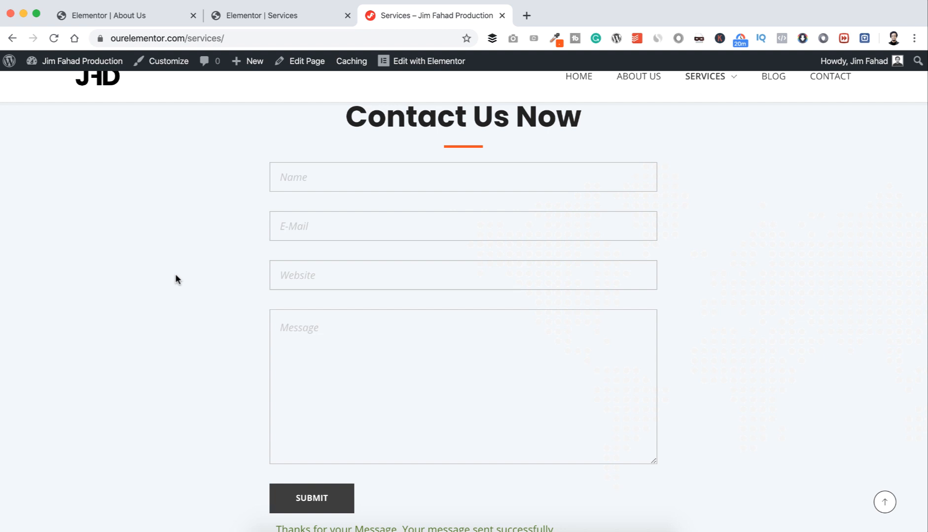
click(270, 15)
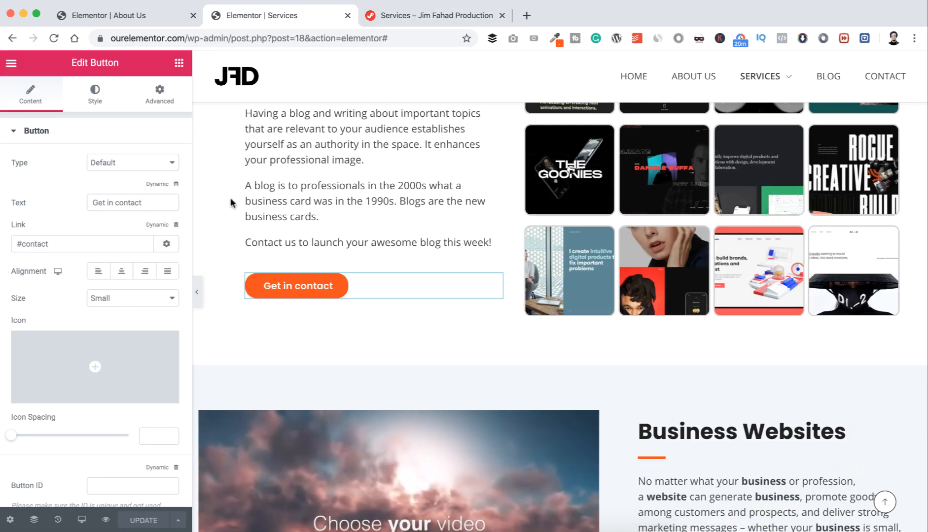
Step: Place a Menu Anchor with ID 'blog' above the Blog Websites gallery
scroll(231, 202, up, 8)
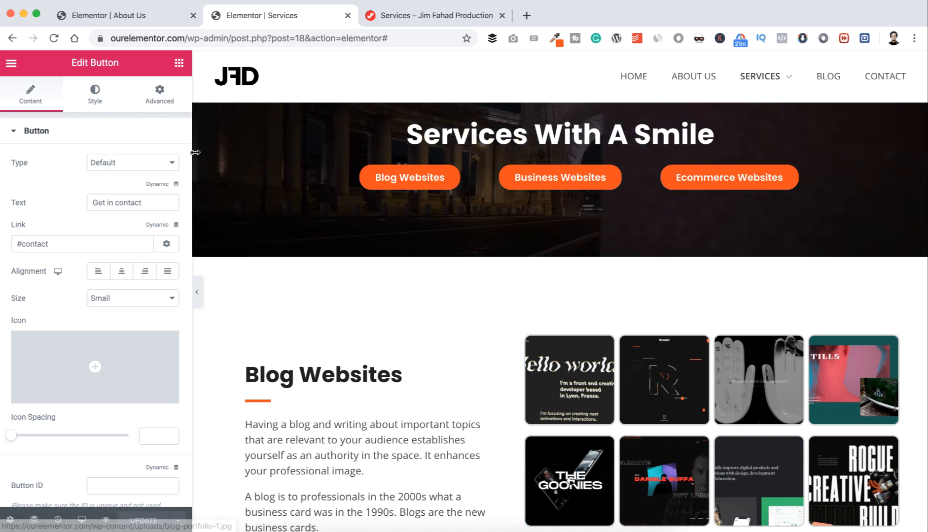
click(179, 63)
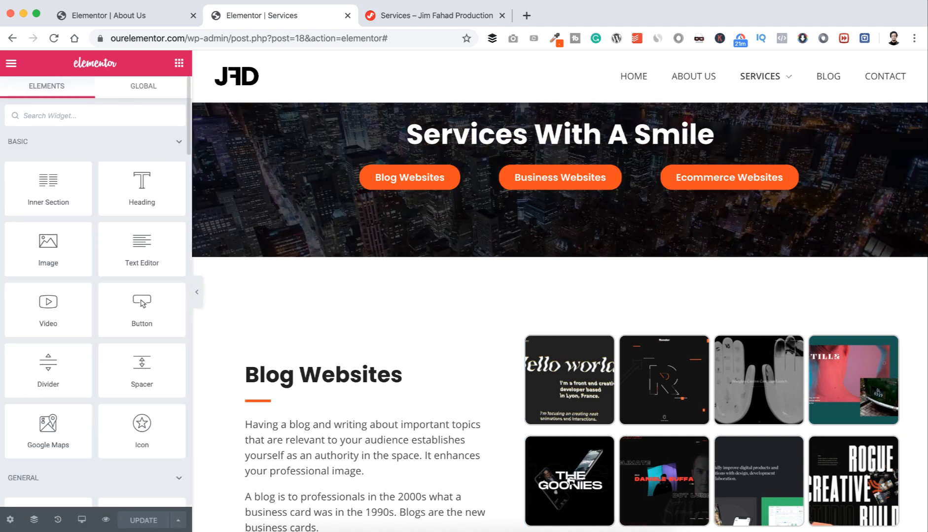
text(anchor)
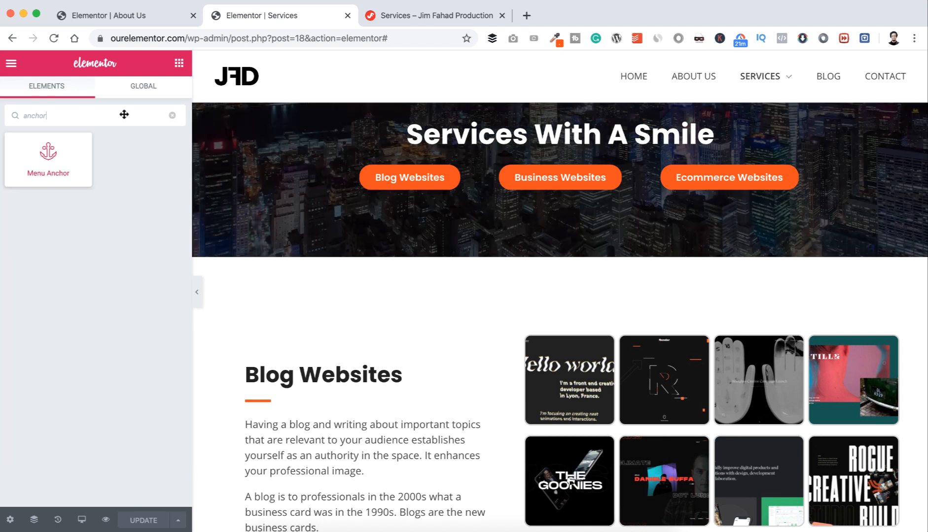
drag(123, 117, 544, 336)
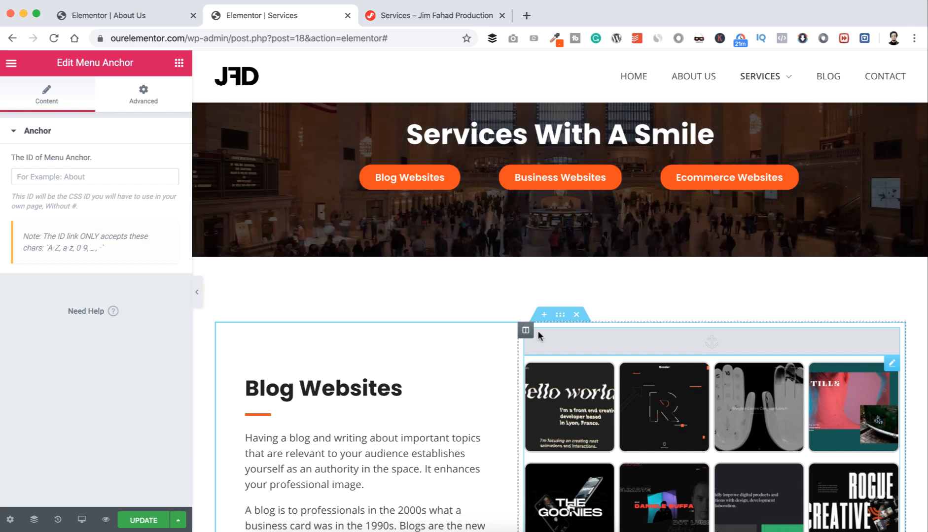
click(47, 175)
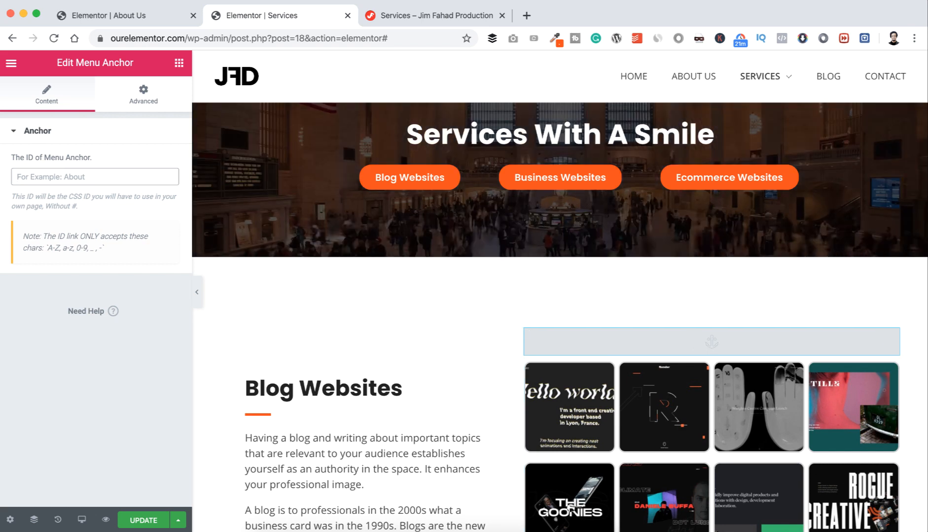
text(blog)
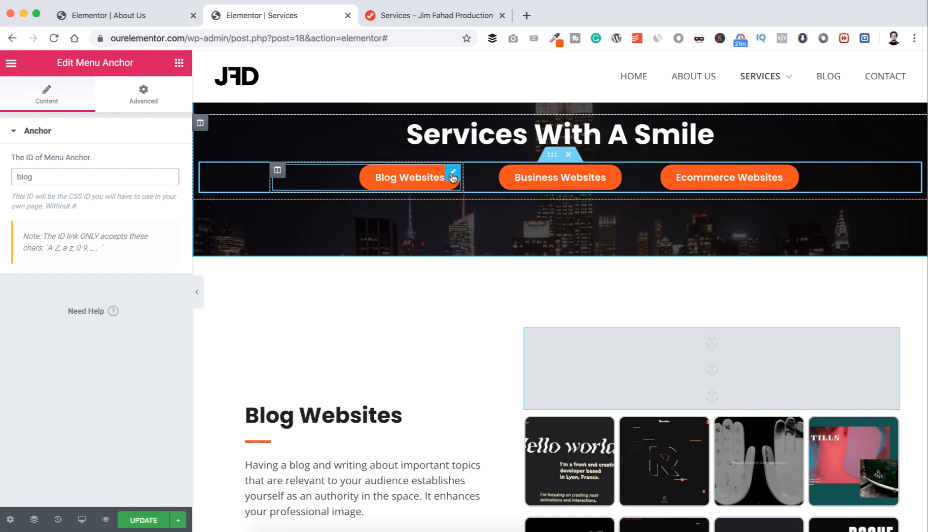
Step: Link the hero's Blog Websites button to #blog
click(453, 175)
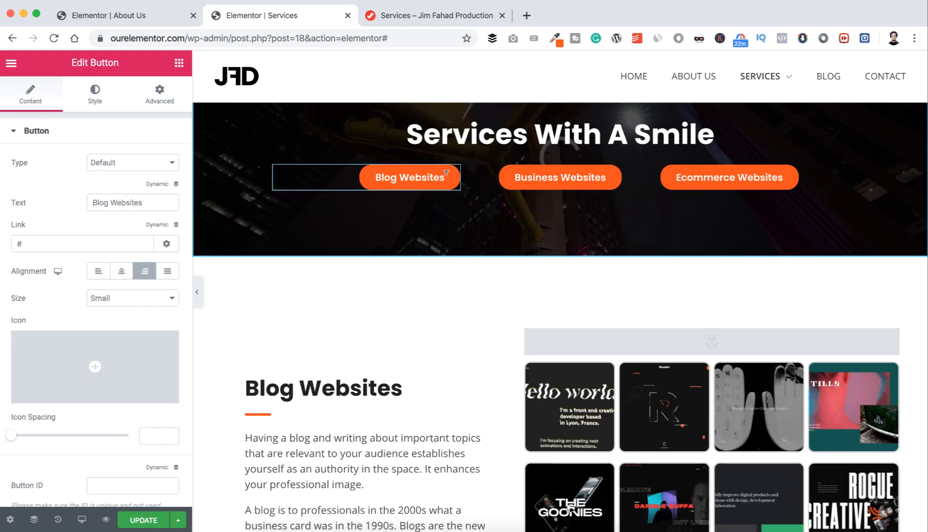
click(37, 243)
text(blo)
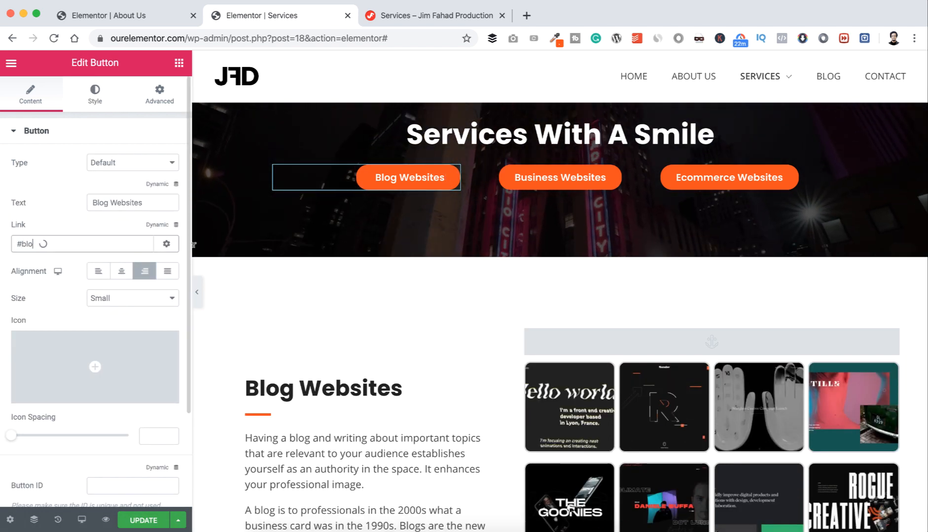
text(g)
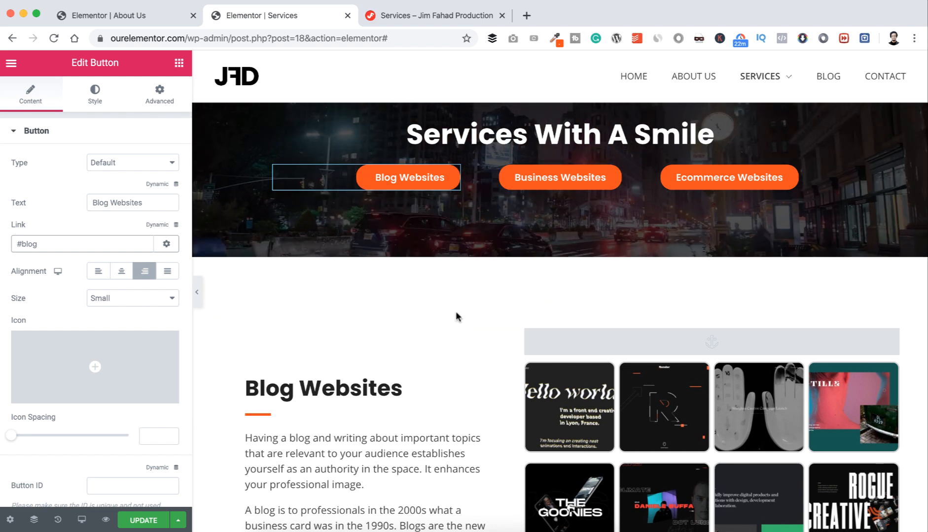
scroll(455, 315, down, 3)
scroll(455, 311, down, 6)
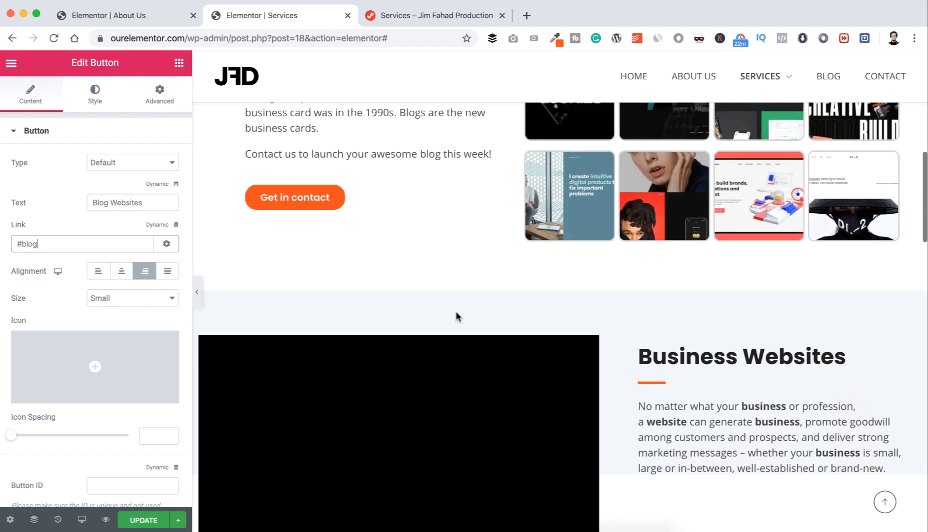
Step: Place a Menu Anchor with ID 'business' above the Business Websites video and copy the ID
click(179, 64)
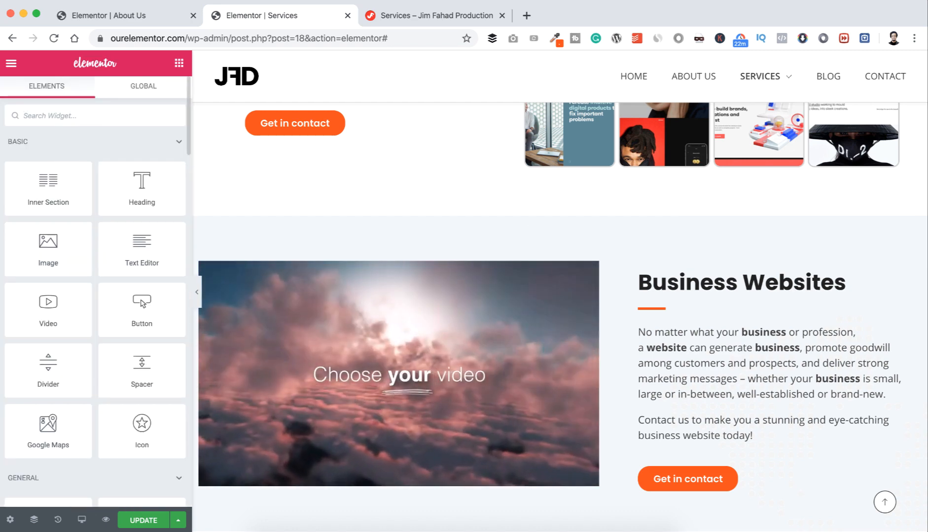
text(anchor)
drag(48, 158, 503, 256)
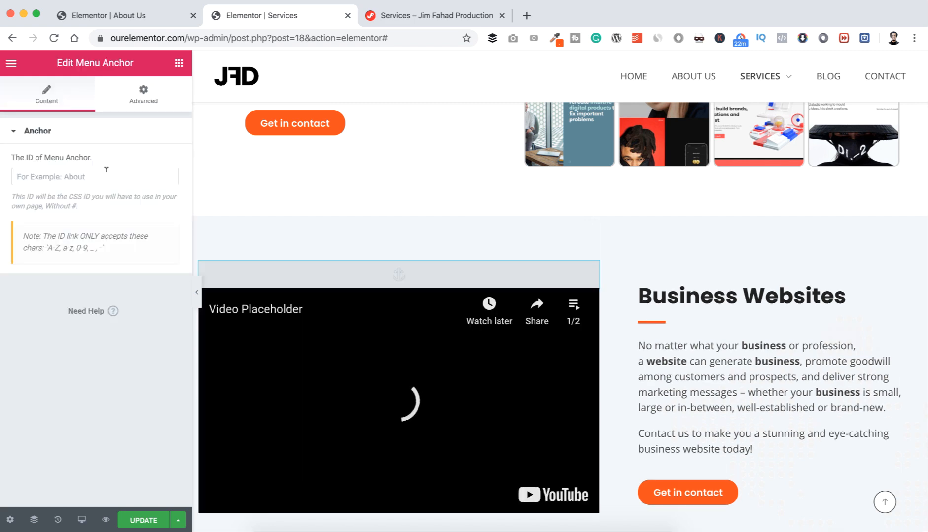
text(bu)
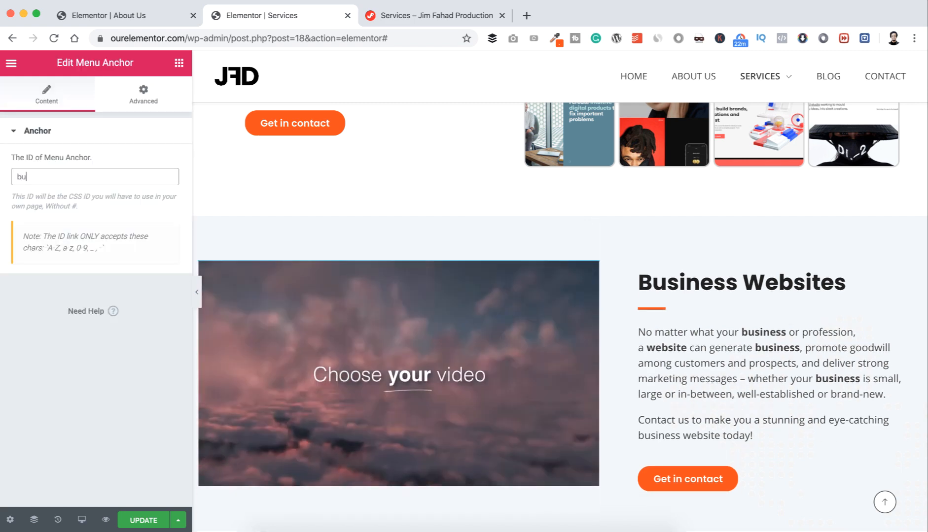
text(siness)
double_click(104, 176)
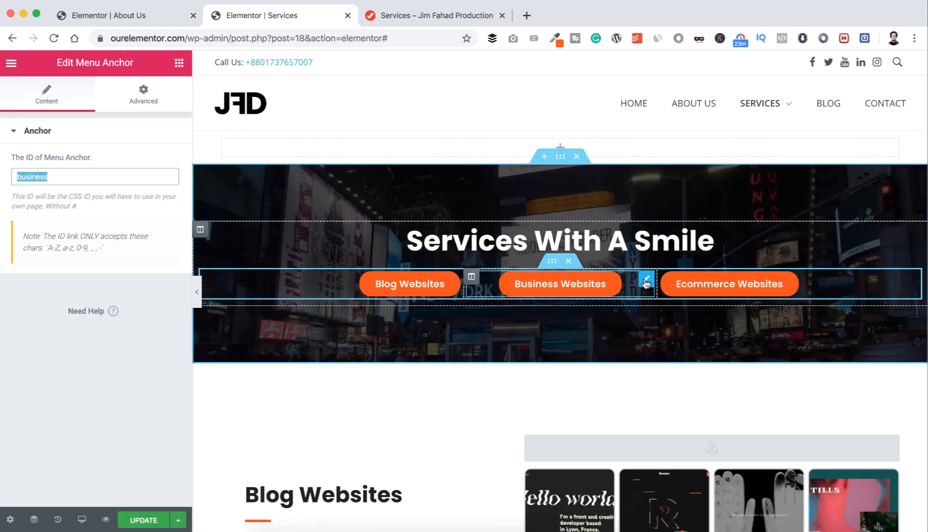
click(645, 280)
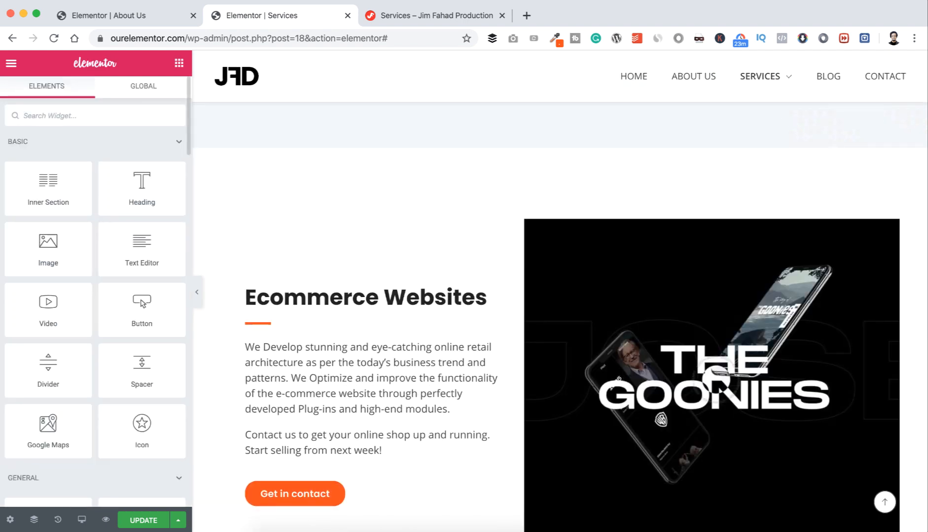
Step: Place a Menu Anchor with ID 'ecommerce' above the Ecommerce Websites image
text(anchor)
drag(48, 159, 662, 230)
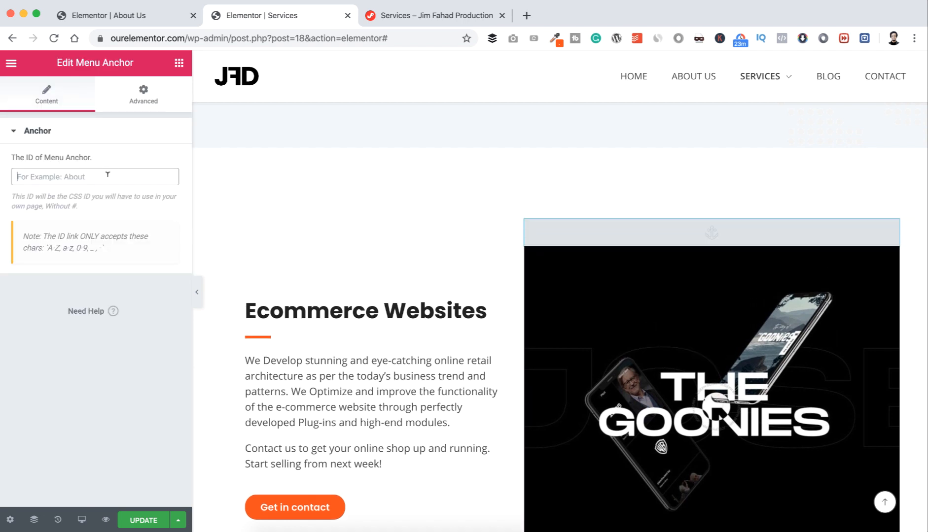
text(ecommerce)
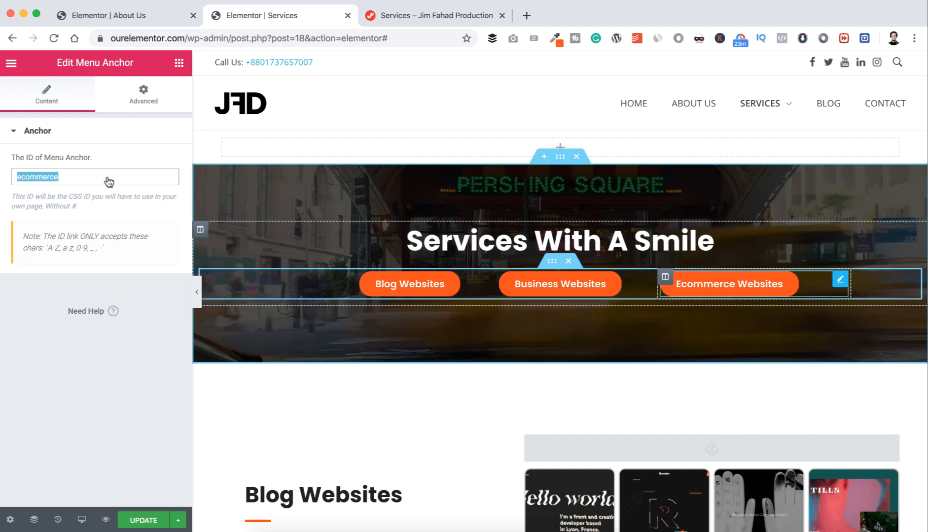
Step: Link the hero's Ecommerce Websites button to #ecommerce and update the page
click(840, 279)
click(82, 244)
text(ecommerce)
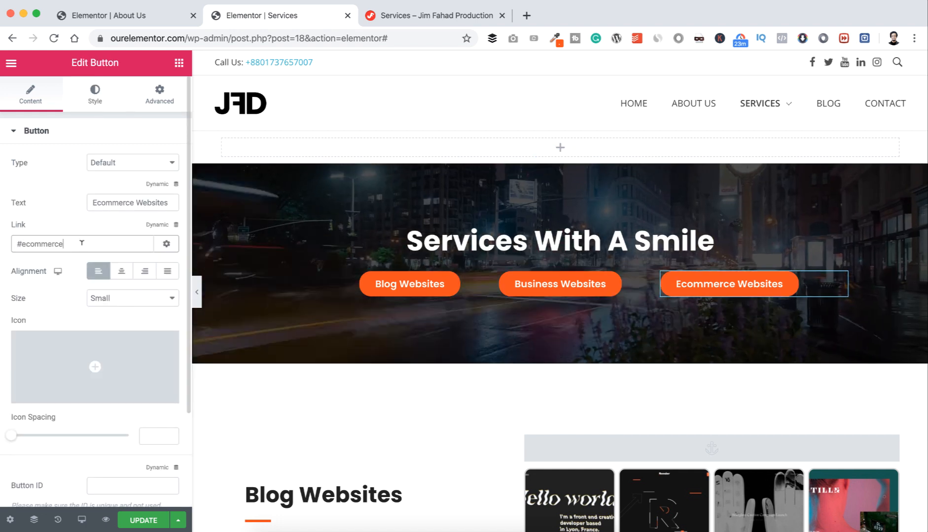
click(143, 521)
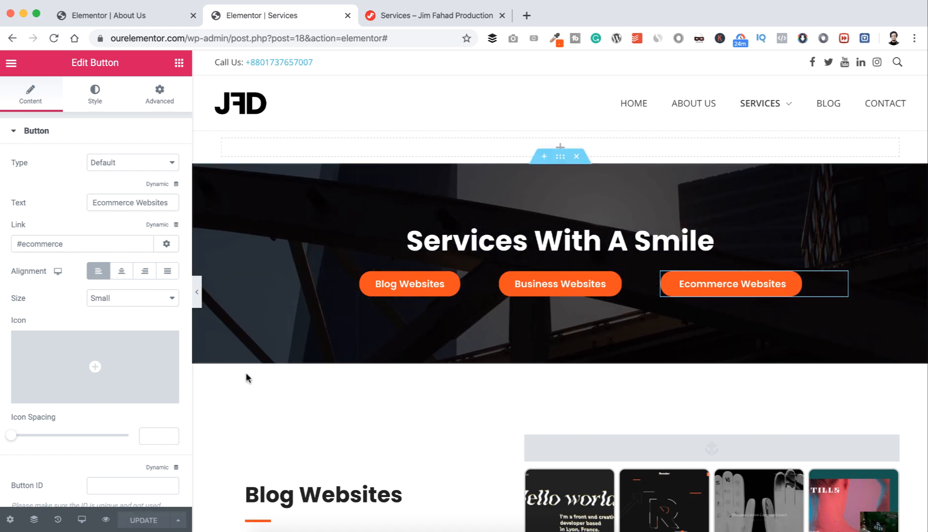
Step: On the reloaded live page, test the Blog, Business and Ecommerce Websites jump buttons
click(399, 13)
scroll(325, 174, up, 10)
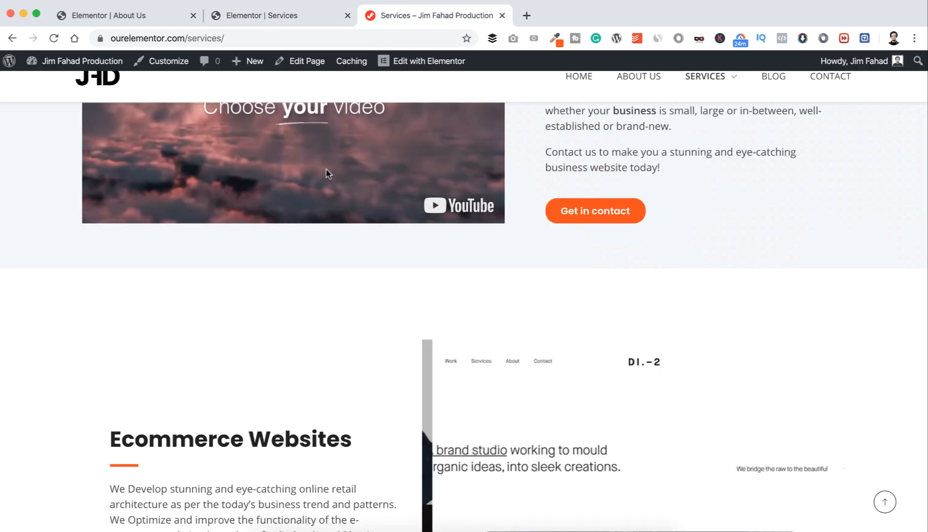
scroll(325, 174, up, 8)
key(super+r)
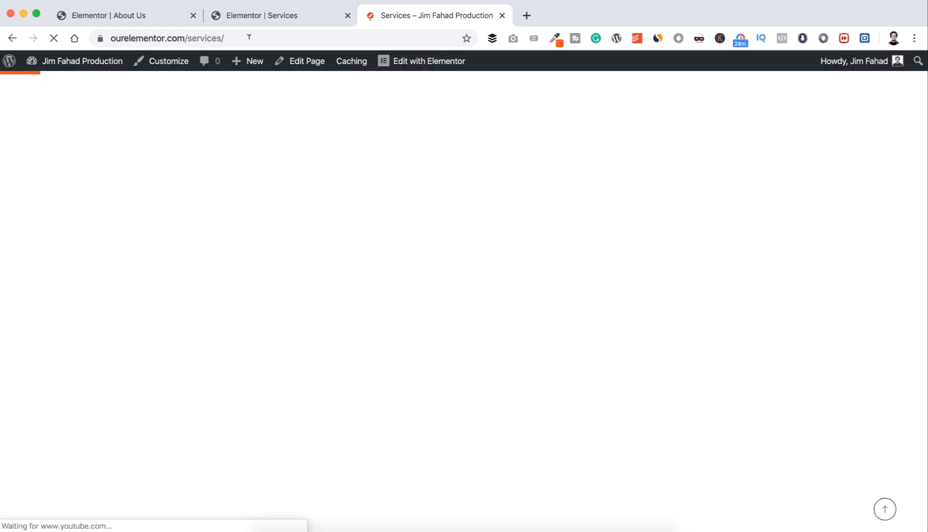
scroll(404, 234, up, 10)
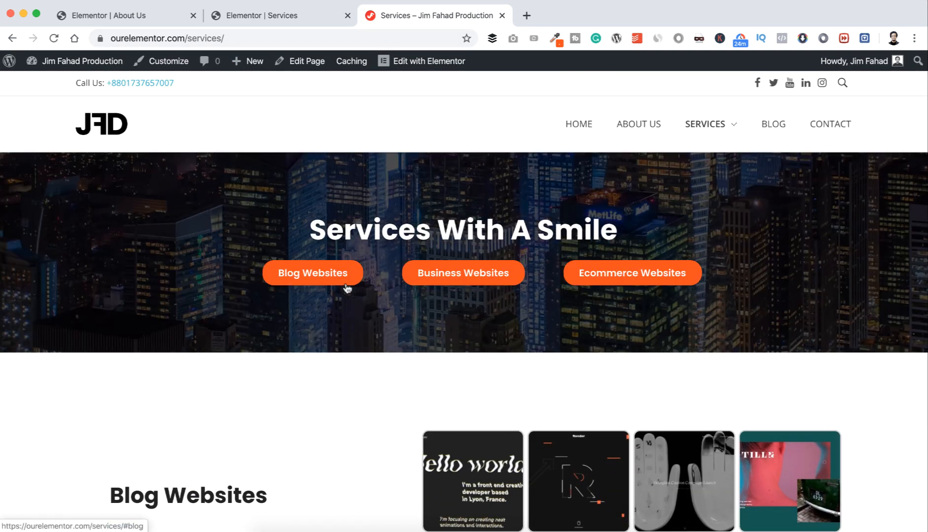
click(346, 284)
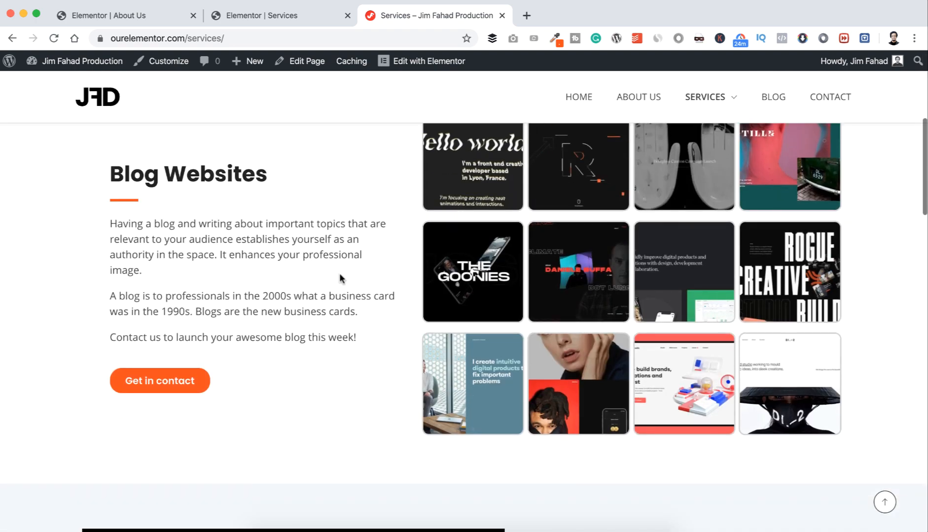
scroll(337, 302, up, 6)
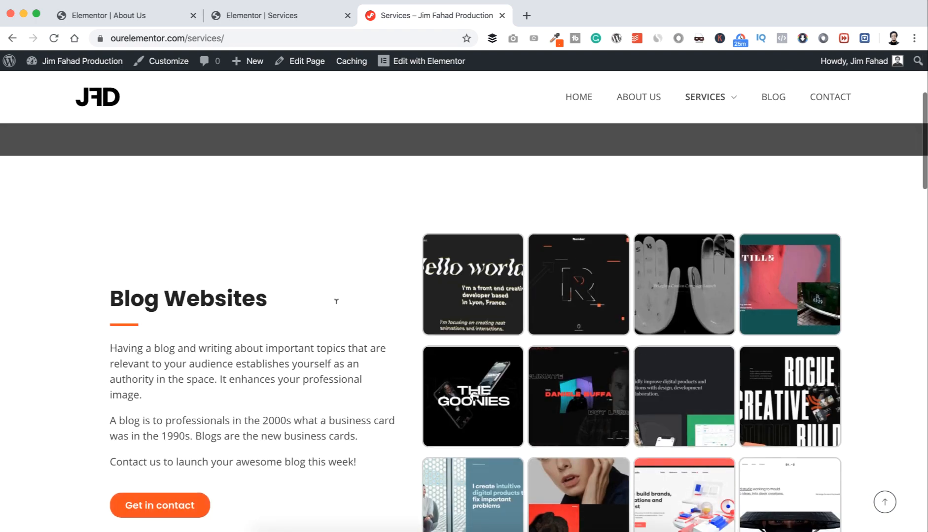
click(461, 274)
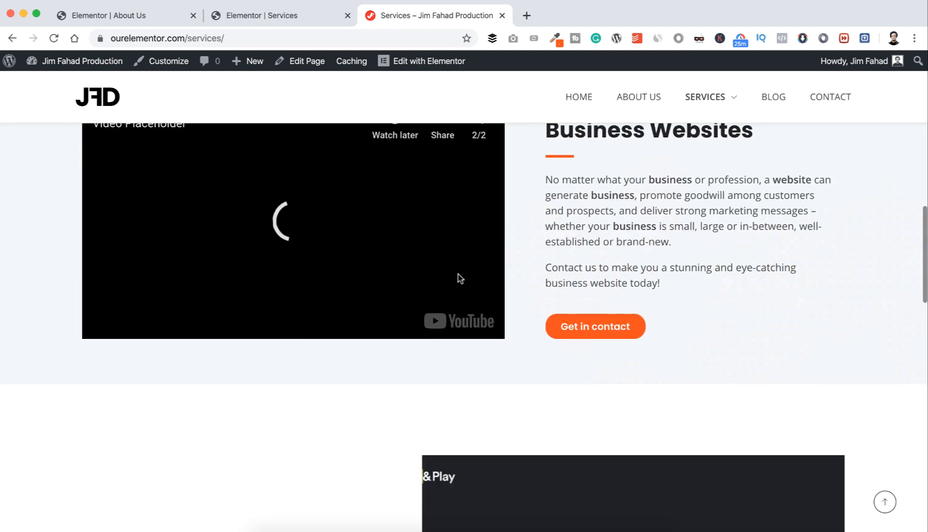
scroll(457, 274, up, 2)
scroll(458, 274, up, 10)
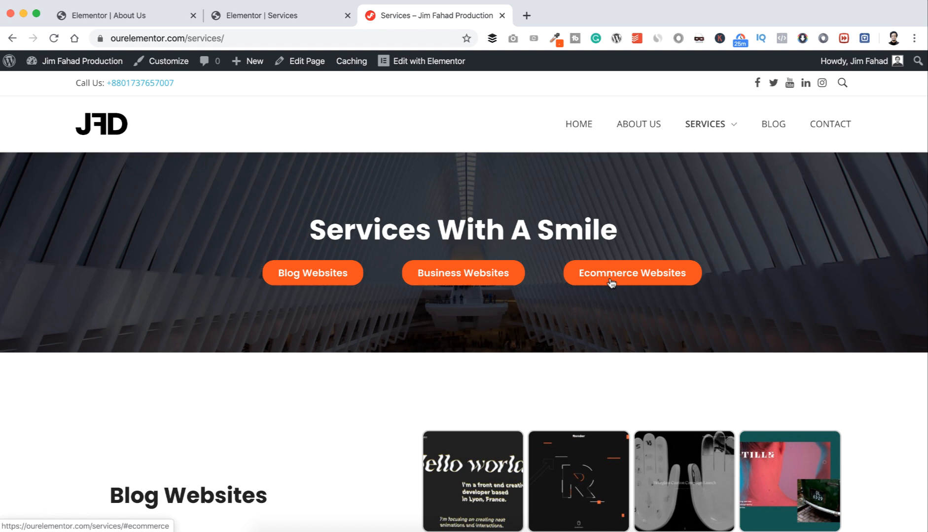
click(611, 282)
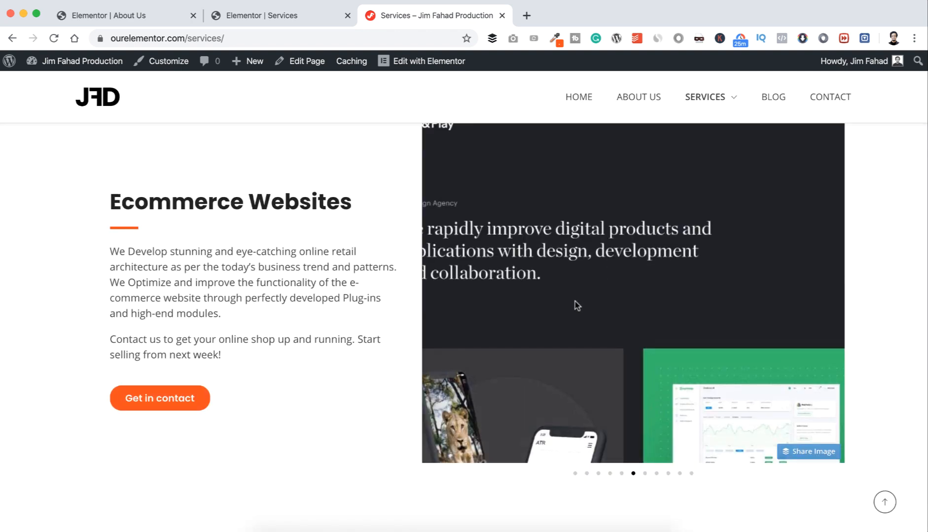
Step: Check the Get in contact link reaches the contact form and footer
scroll(575, 301, up, 1)
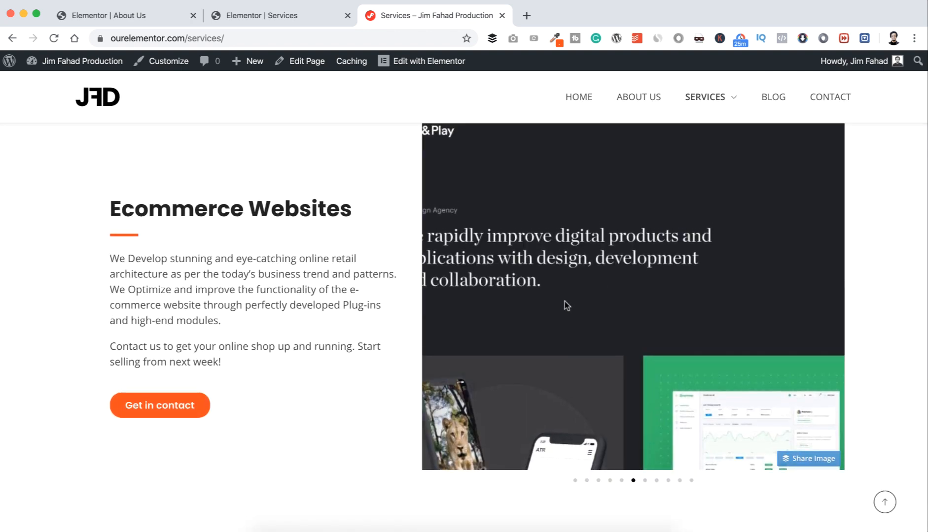
click(174, 404)
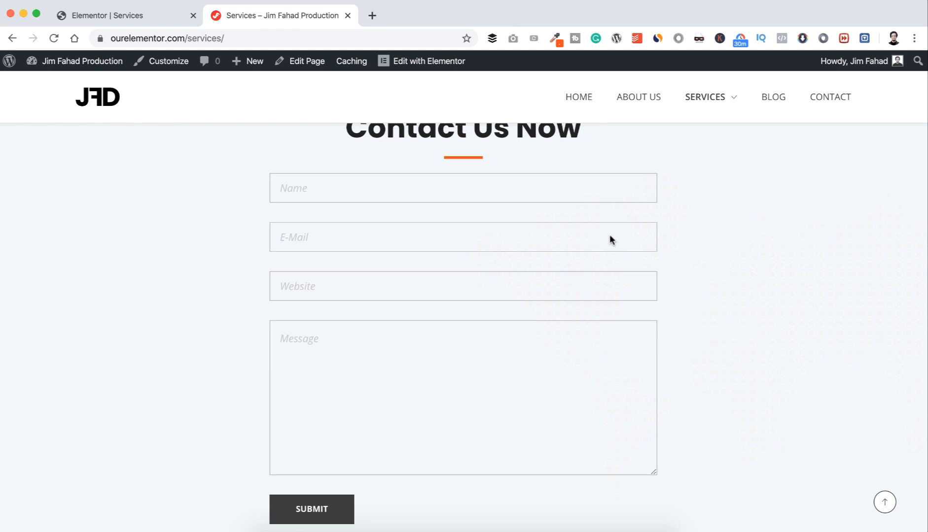
scroll(609, 235, up, 20)
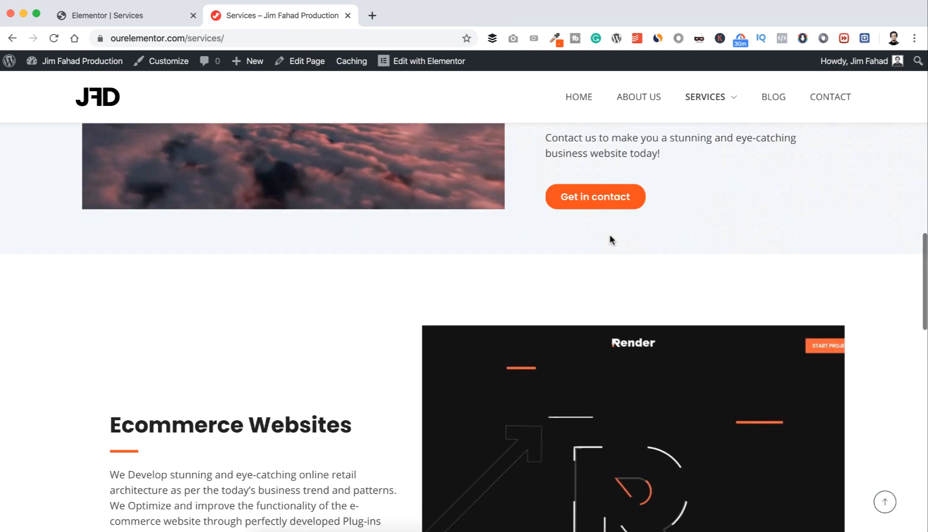
scroll(611, 240, down, 5)
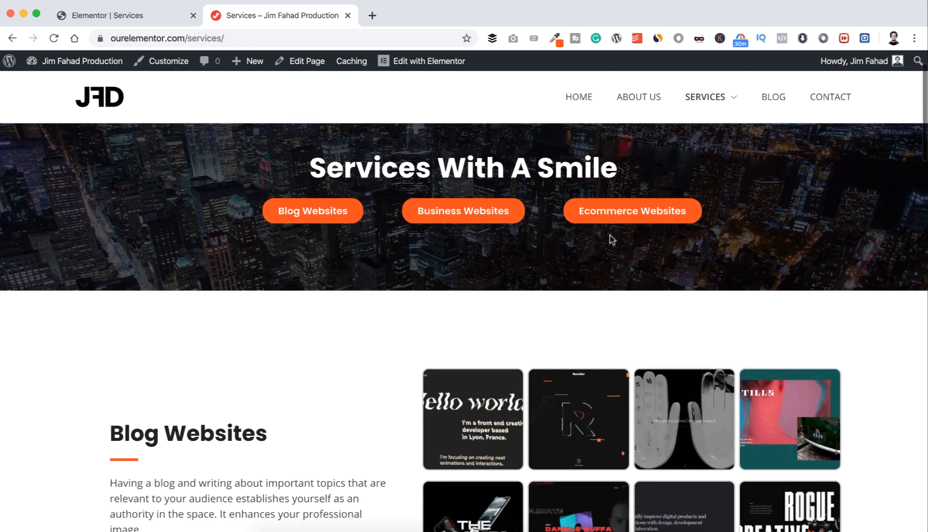
scroll(611, 240, down, 8)
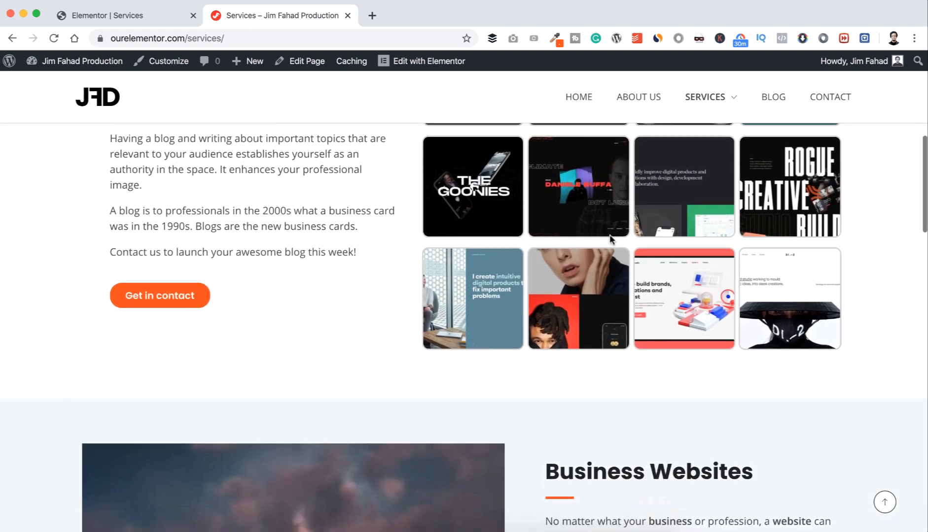
scroll(610, 240, down, 9)
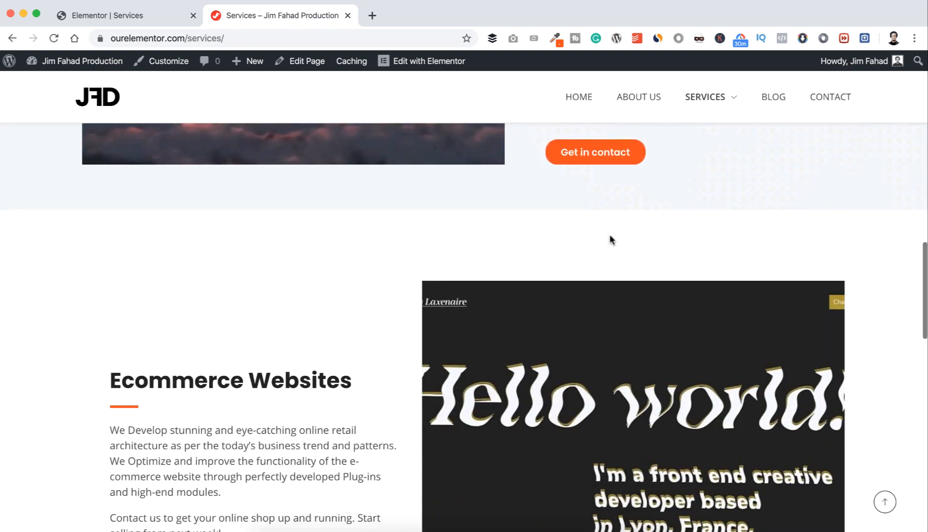
scroll(606, 305, down, 3)
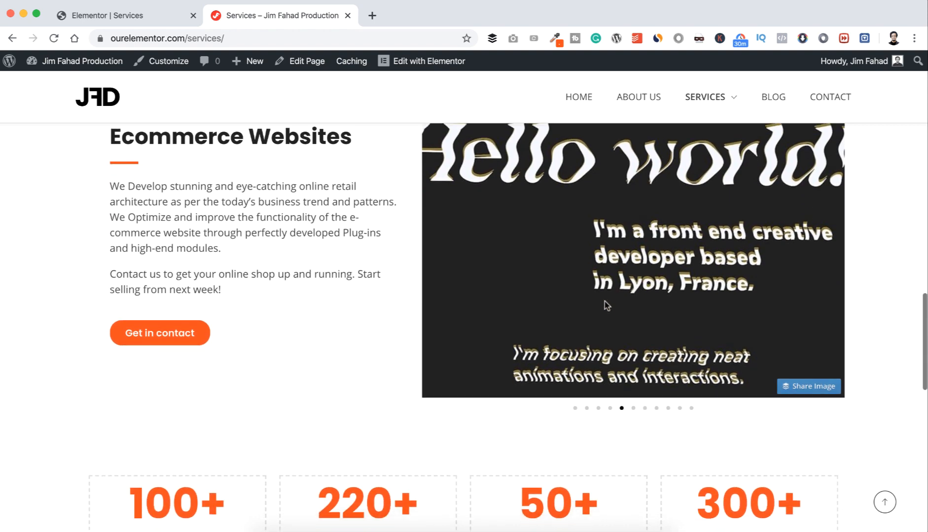
scroll(605, 305, down, 6)
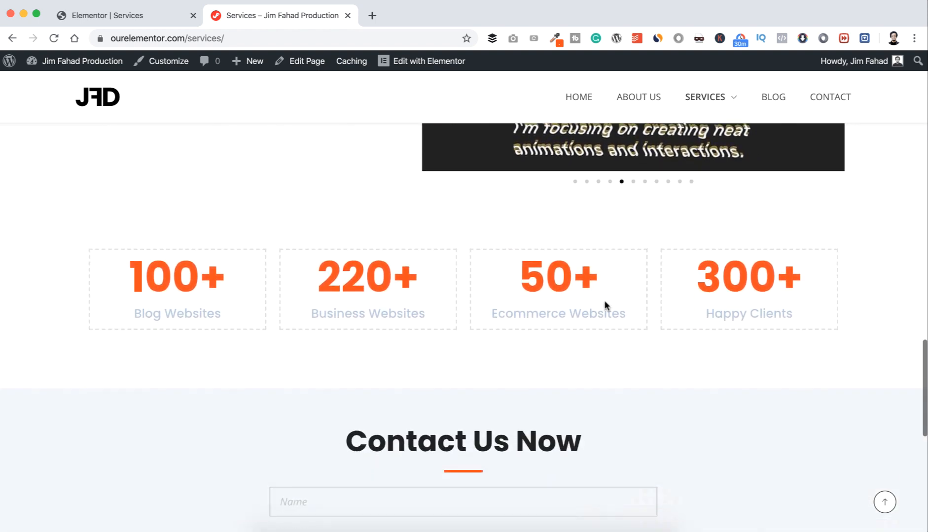
scroll(604, 300, down, 6)
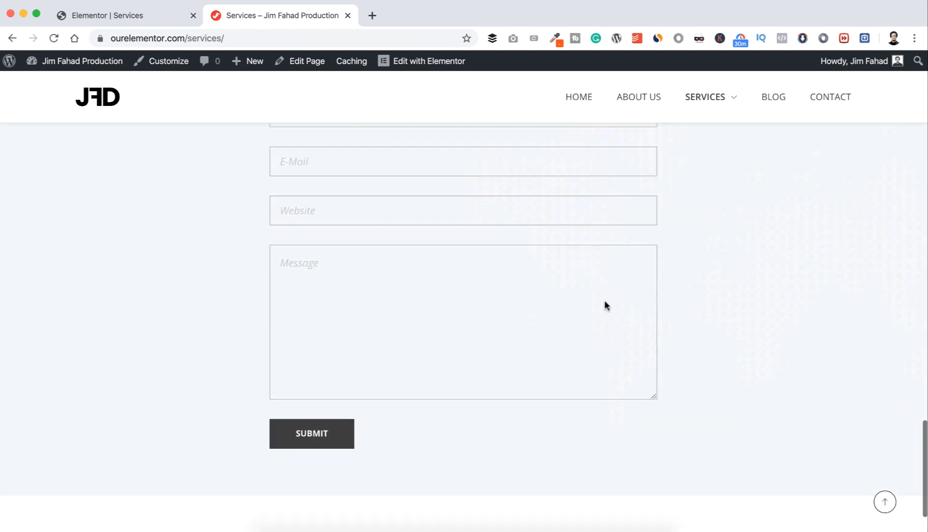
scroll(605, 303, up, 7)
scroll(605, 299, up, 20)
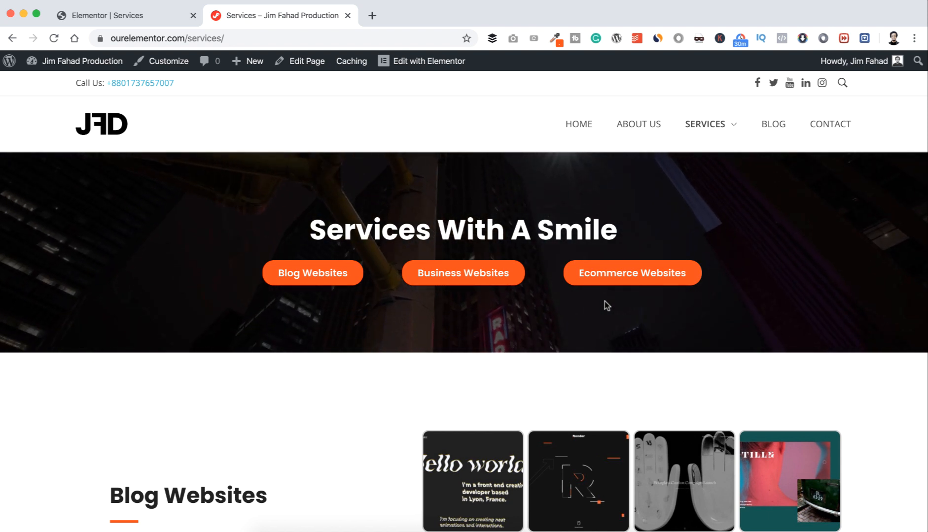
mouse_move(723, 127)
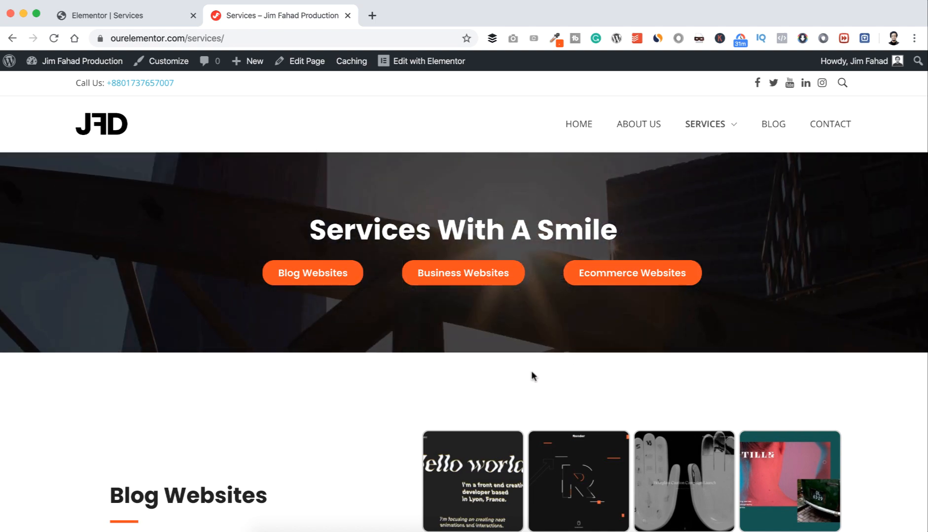
scroll(531, 372, down, 20)
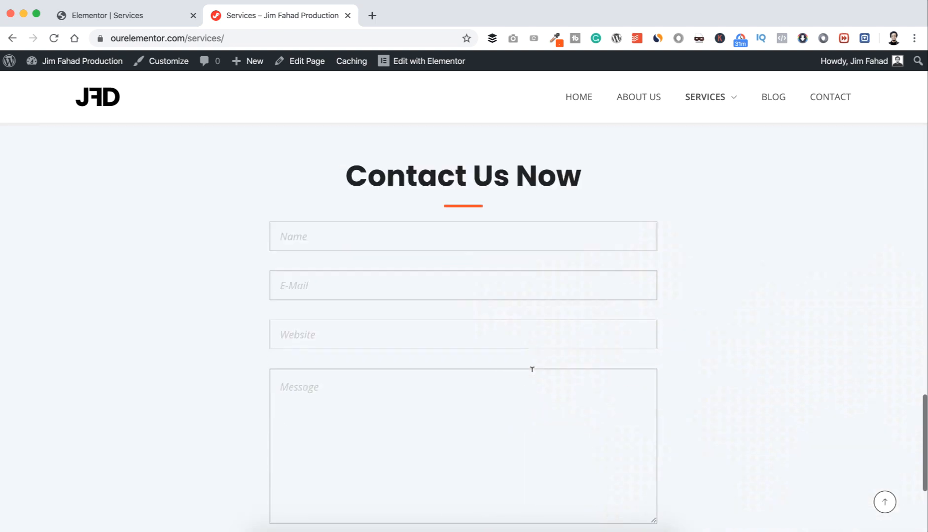
scroll(531, 369, down, 4)
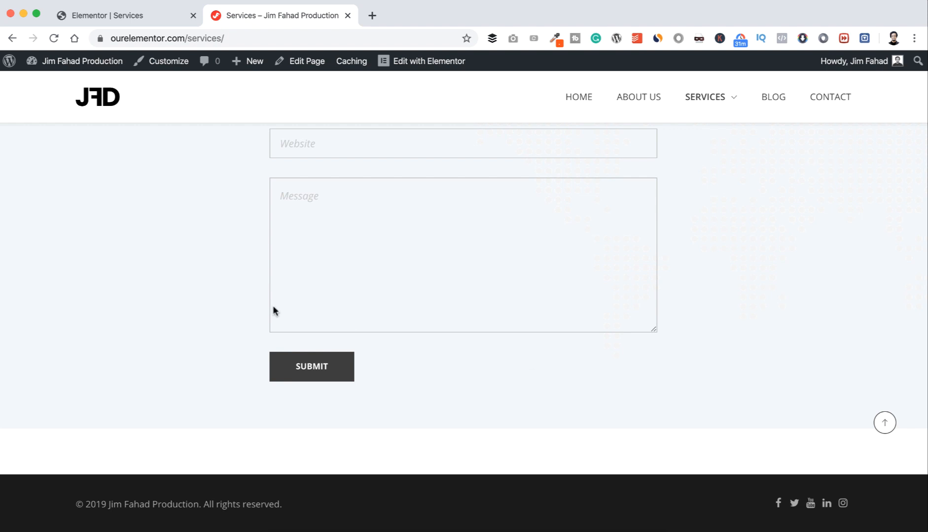
Step: Save the Services page to the library as a template named 'Services' and close the library
click(146, 16)
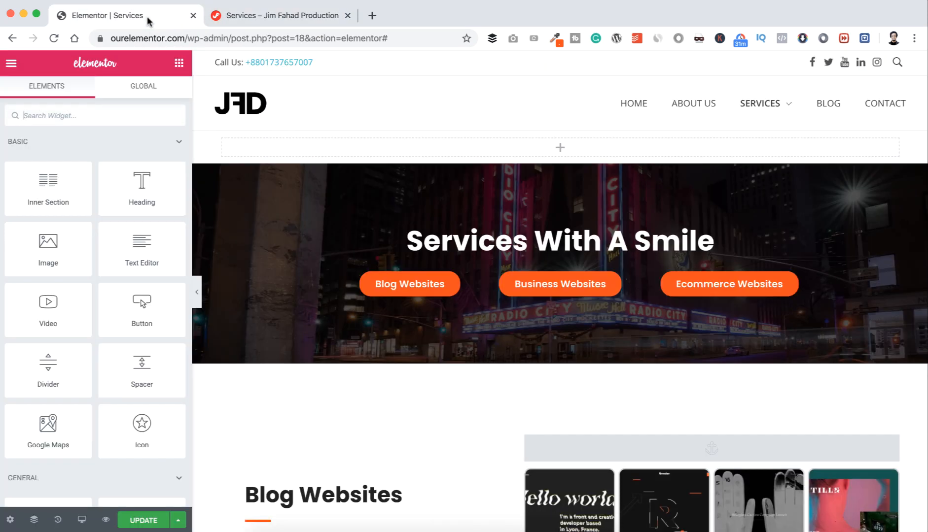
scroll(333, 274, down, 20)
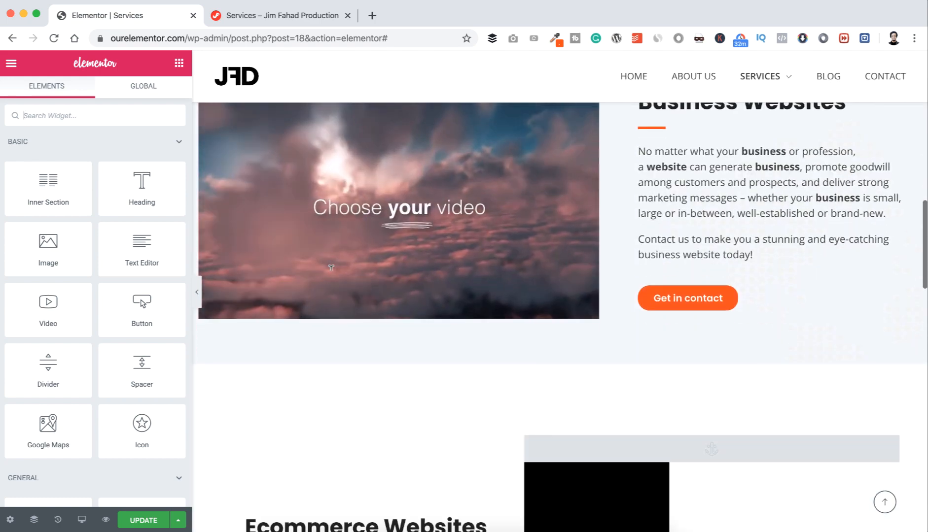
scroll(330, 269, down, 10)
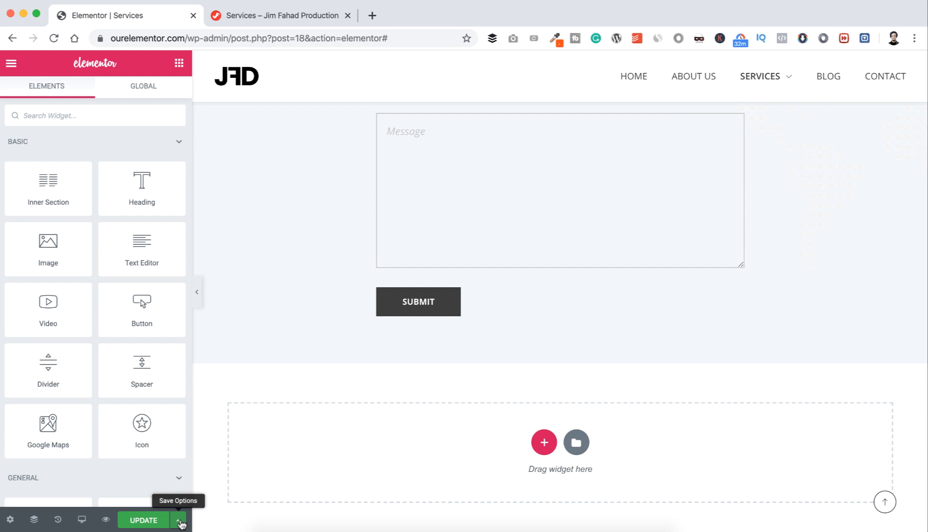
click(179, 520)
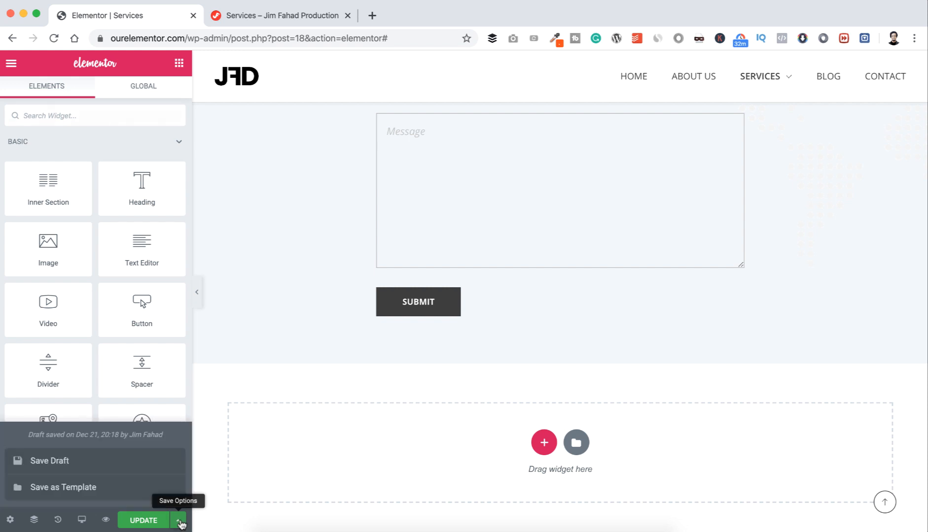
click(138, 489)
click(356, 316)
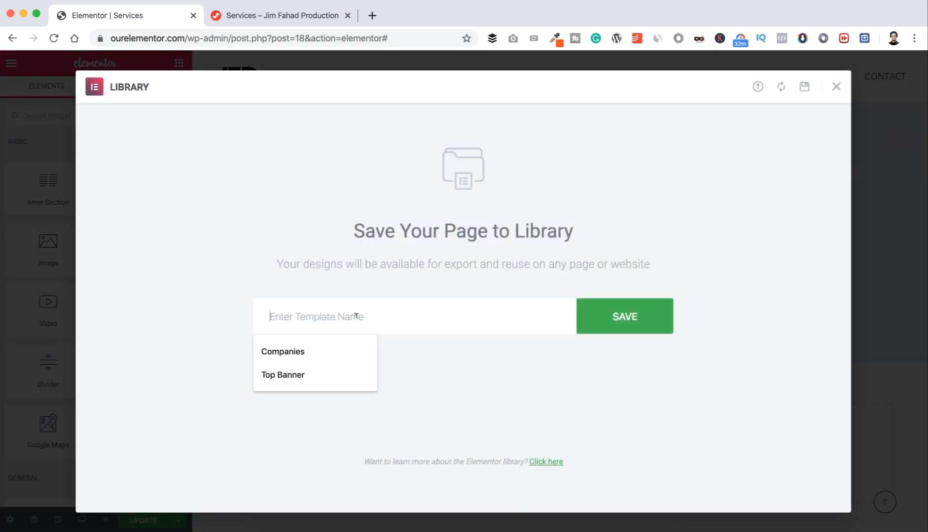
text(Serv)
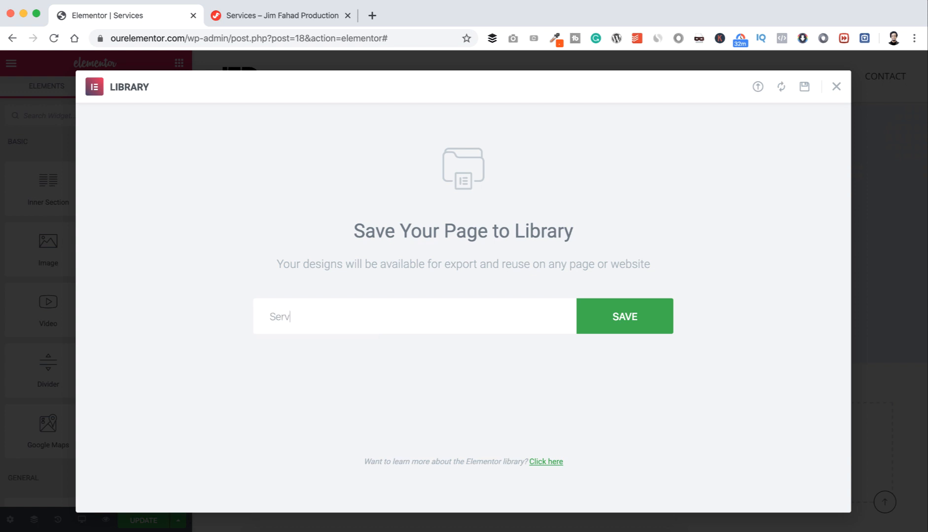
text(ices)
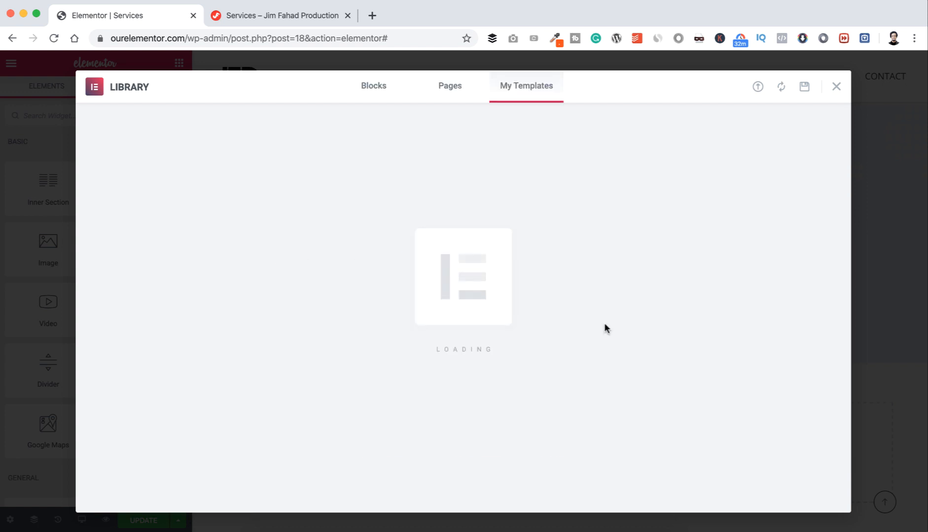
click(836, 85)
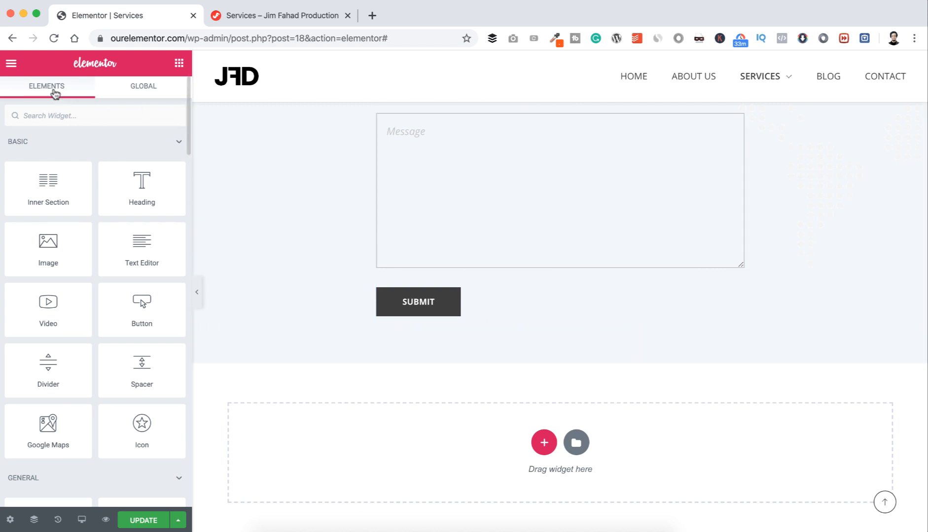
Step: Exit the editor to the dashboard and open the Blog Websites page with Elementor
click(12, 64)
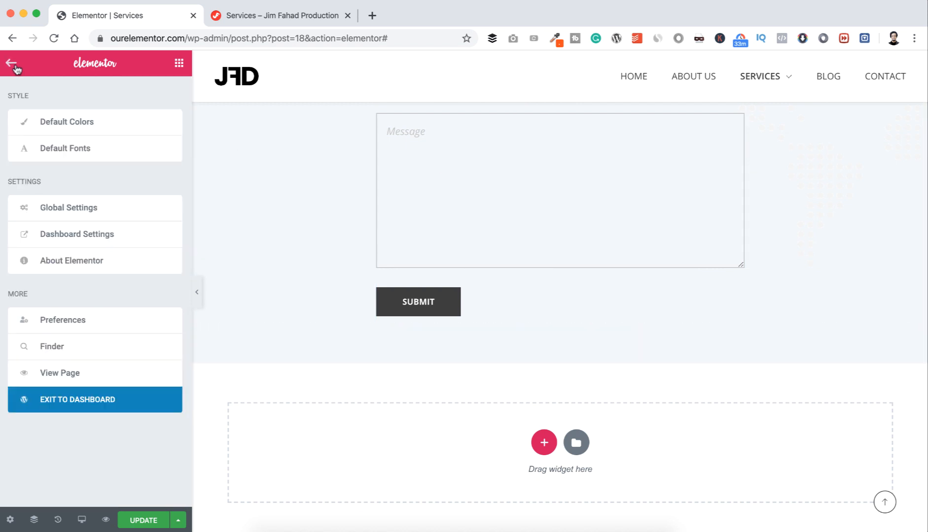
click(68, 405)
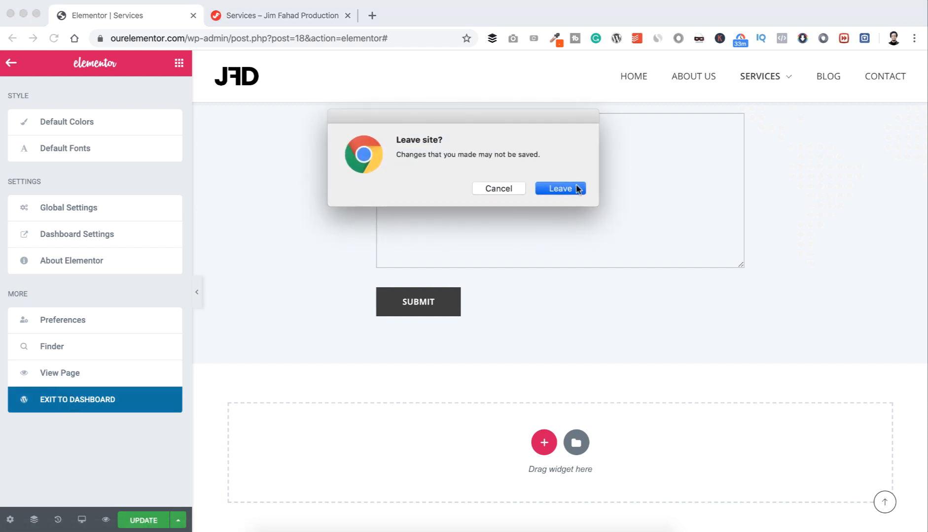
click(574, 188)
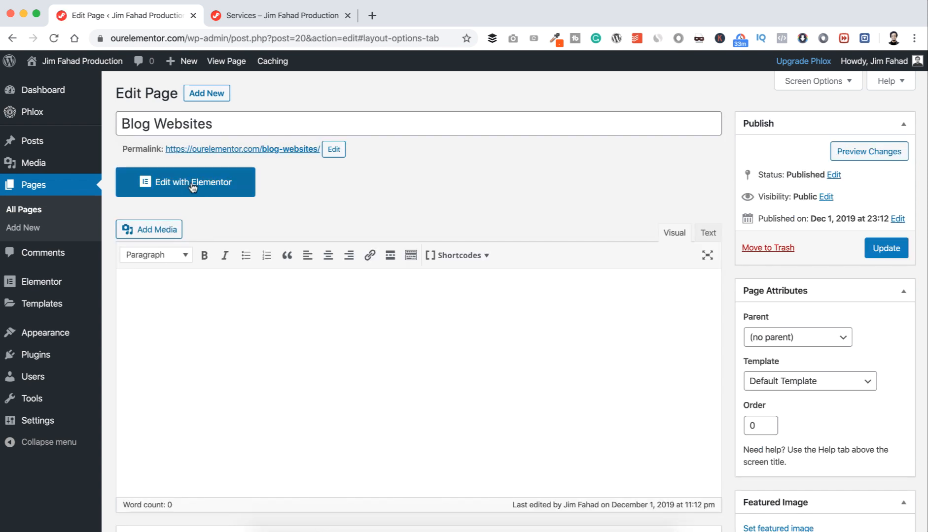
click(193, 184)
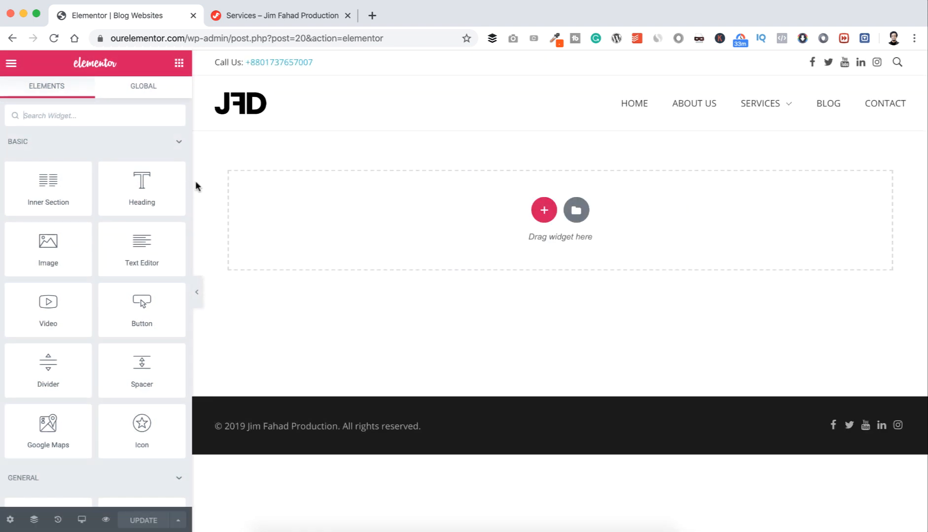
Step: Insert the saved Services template from My Templates, importing its page settings too
click(576, 211)
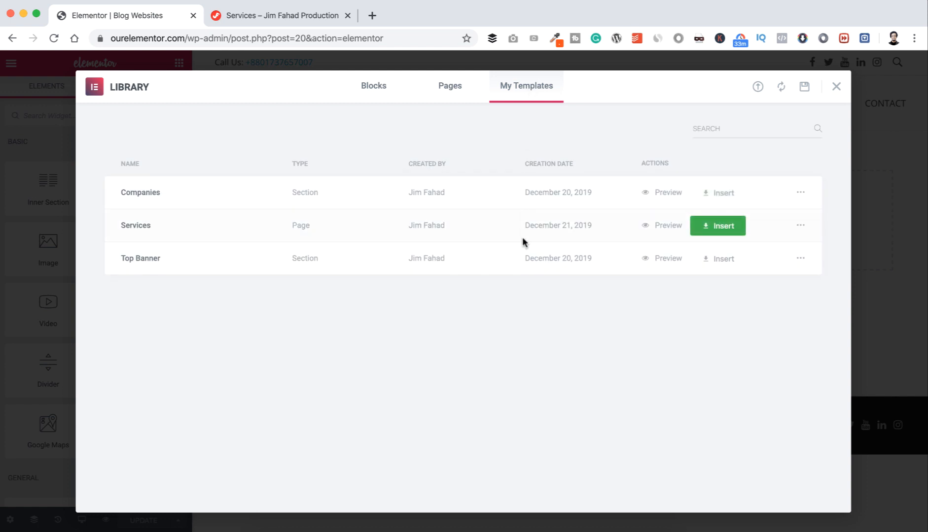
click(723, 228)
click(531, 339)
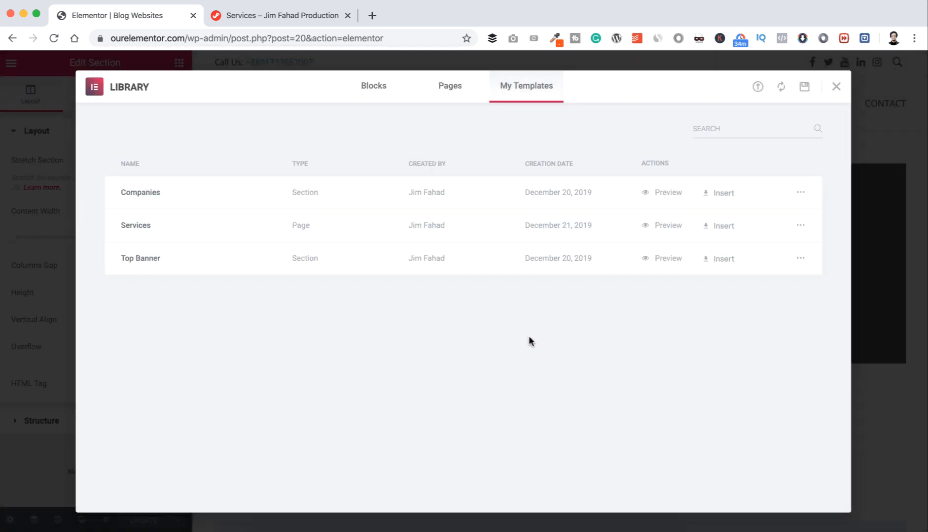
scroll(526, 368, down, 4)
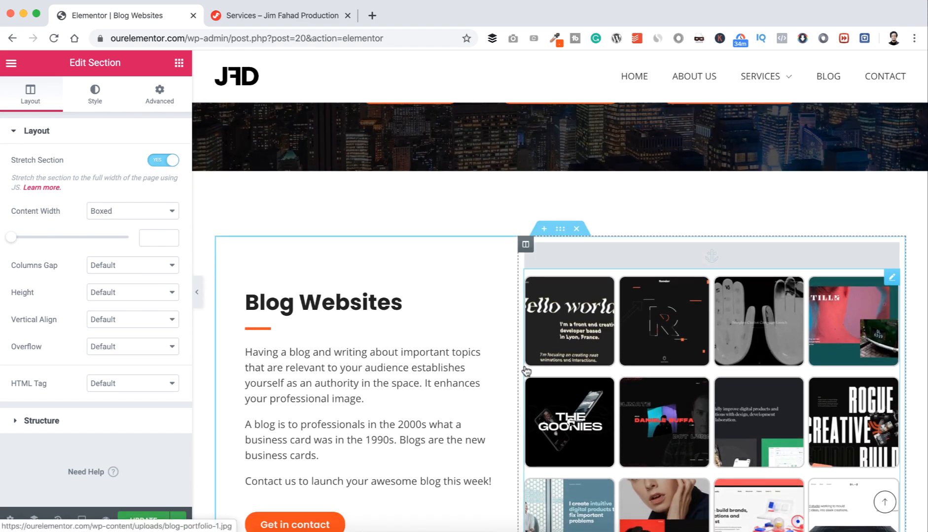
scroll(526, 369, down, 6)
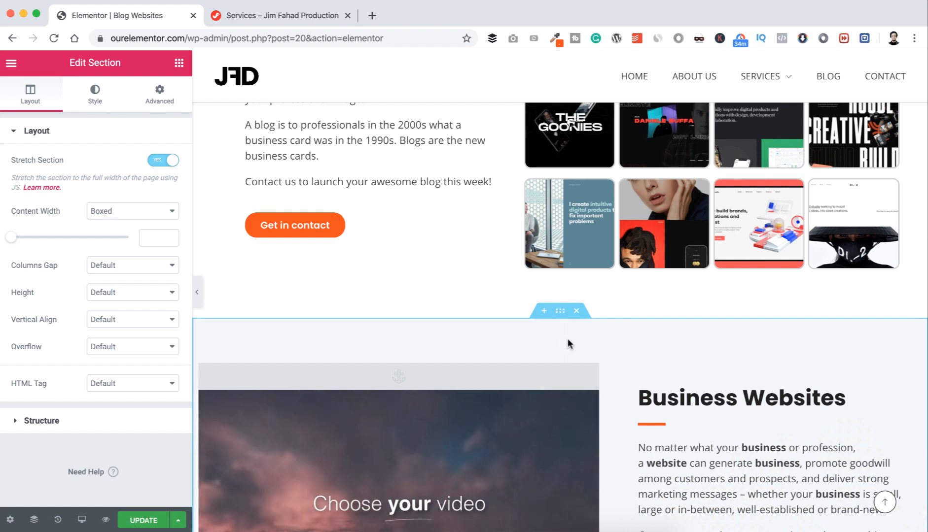
Step: Delete the Business Websites, Ecommerce Websites and counter sections from the page
scroll(564, 343, down, 1)
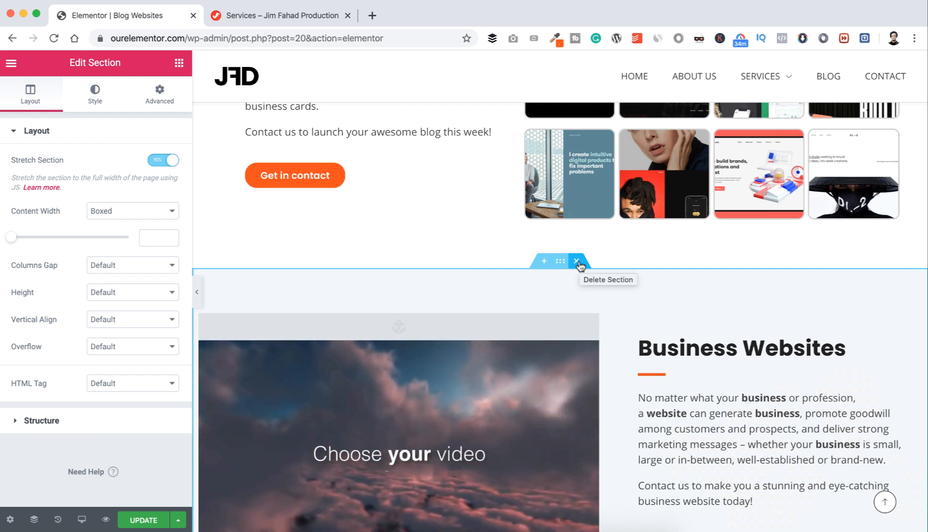
click(576, 261)
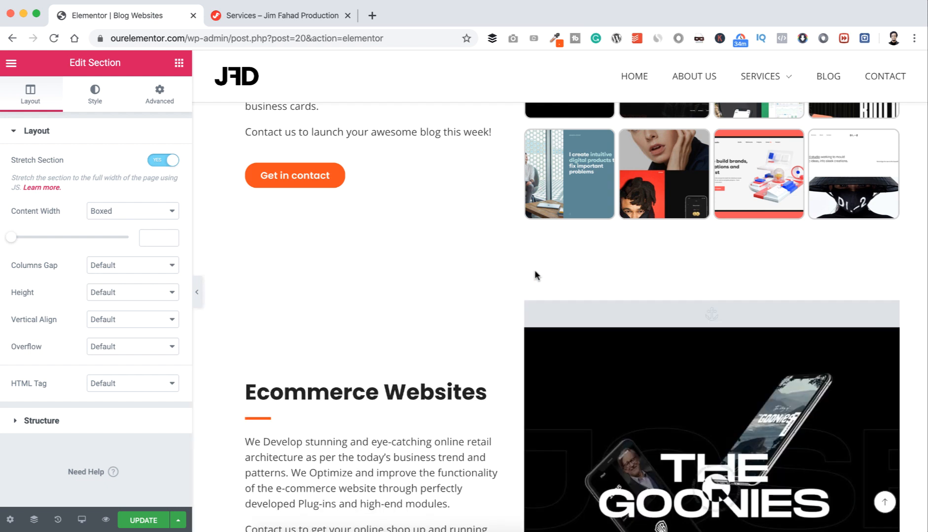
click(576, 287)
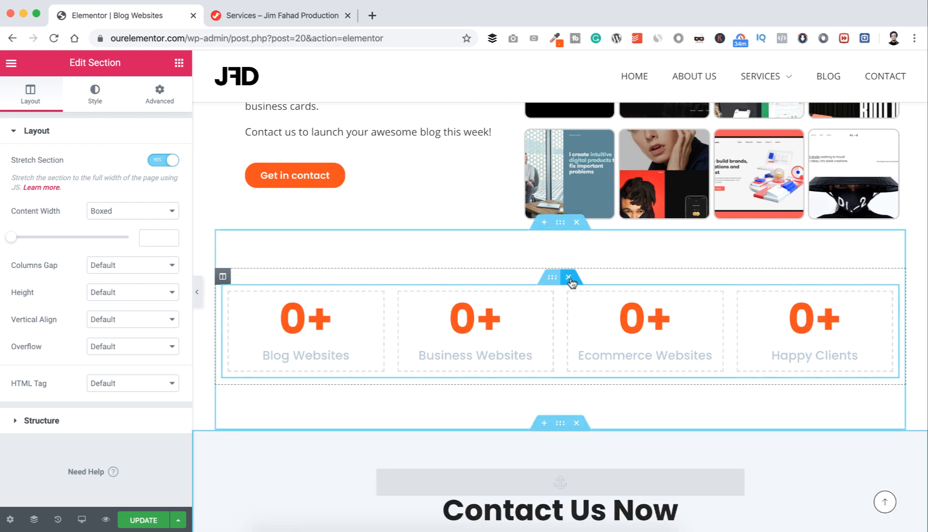
click(569, 278)
scroll(582, 232, up, 15)
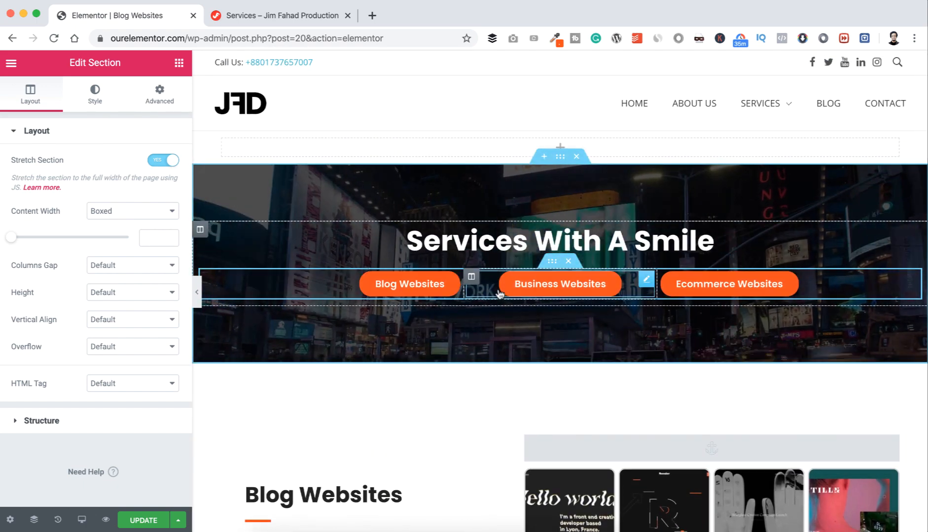
Step: Delete the orange service-button row and retitle the hero heading 'Blog Website Service'
click(569, 261)
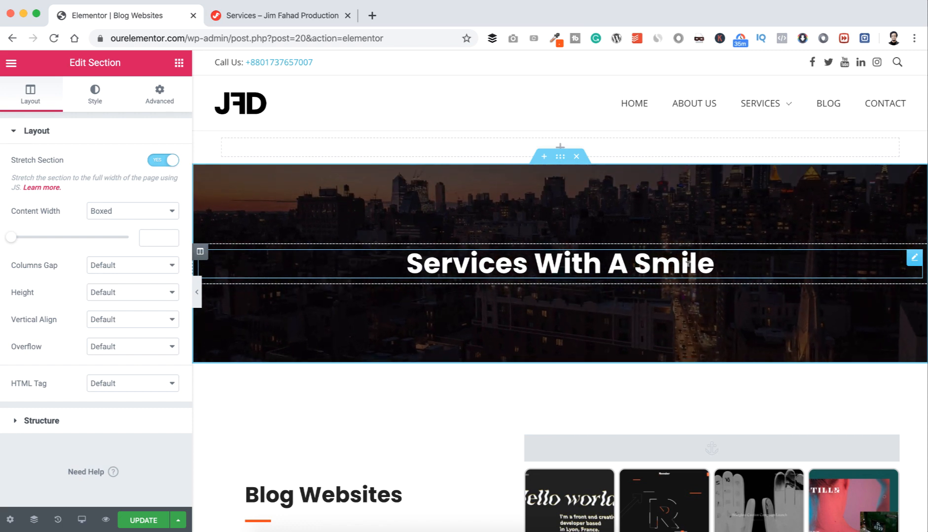
click(774, 261)
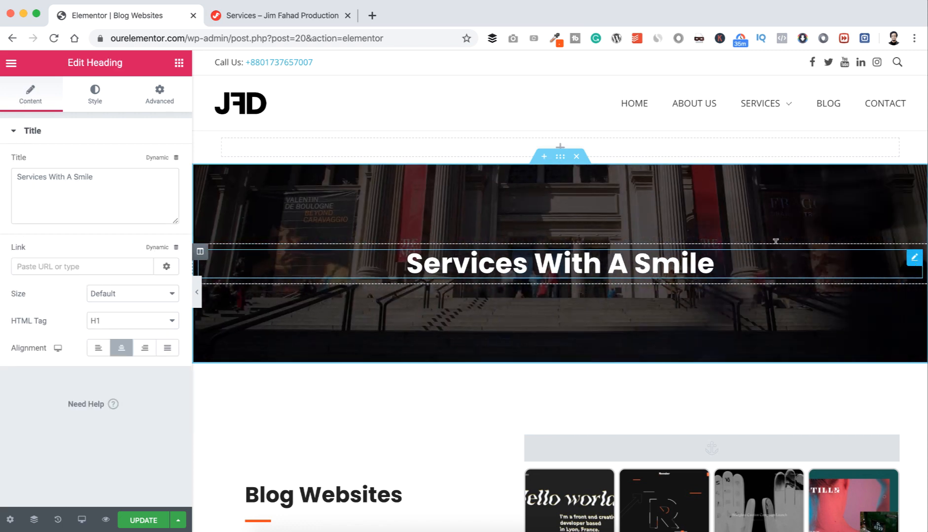
key(super+a)
text(Blo)
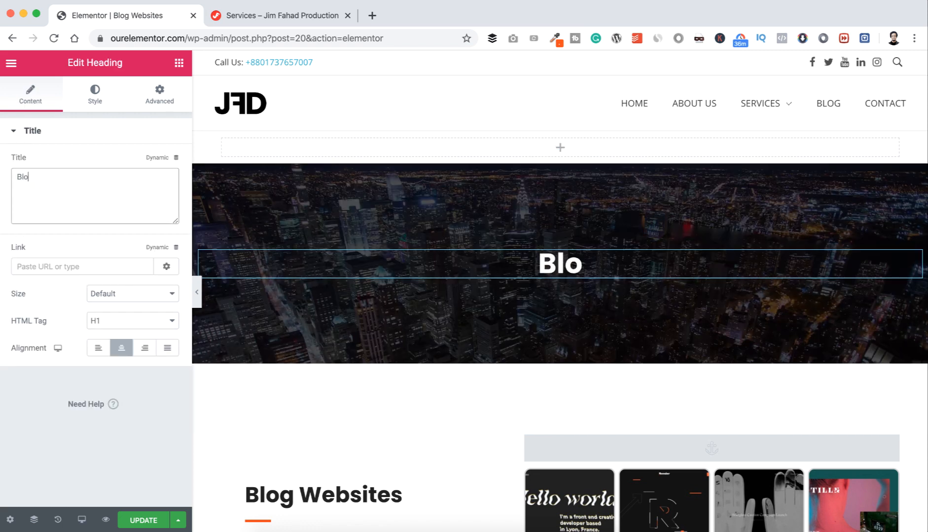
text(g Website Service)
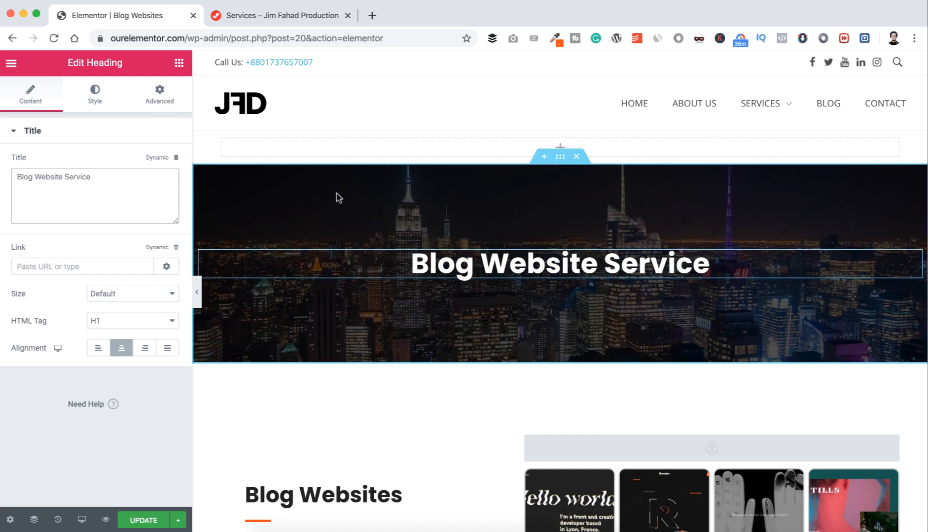
click(560, 161)
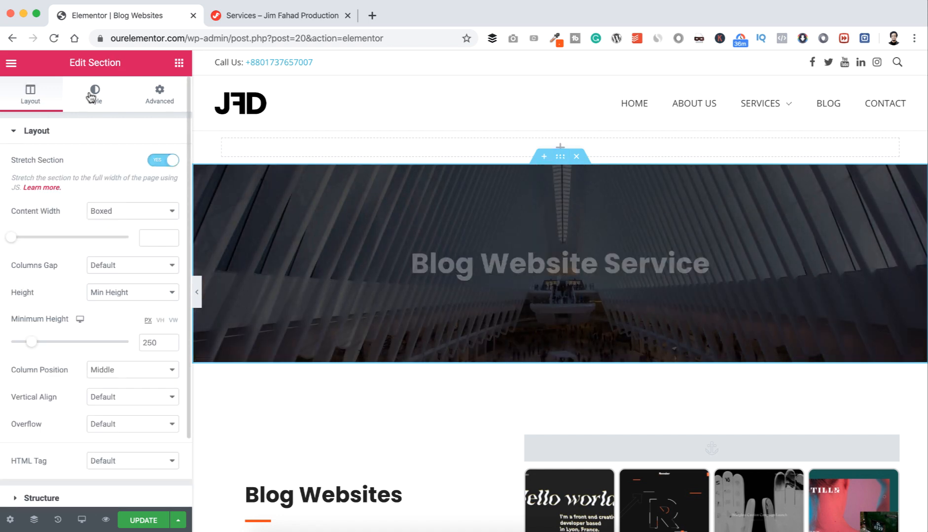
Step: Switch the hero background to Classic and upload wordpress-923188_1920.jpg as its image
click(93, 93)
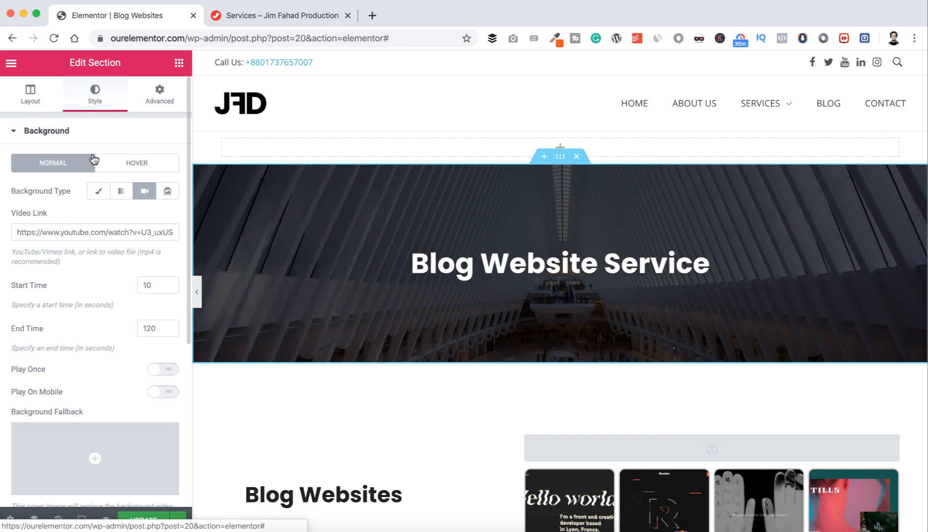
click(98, 192)
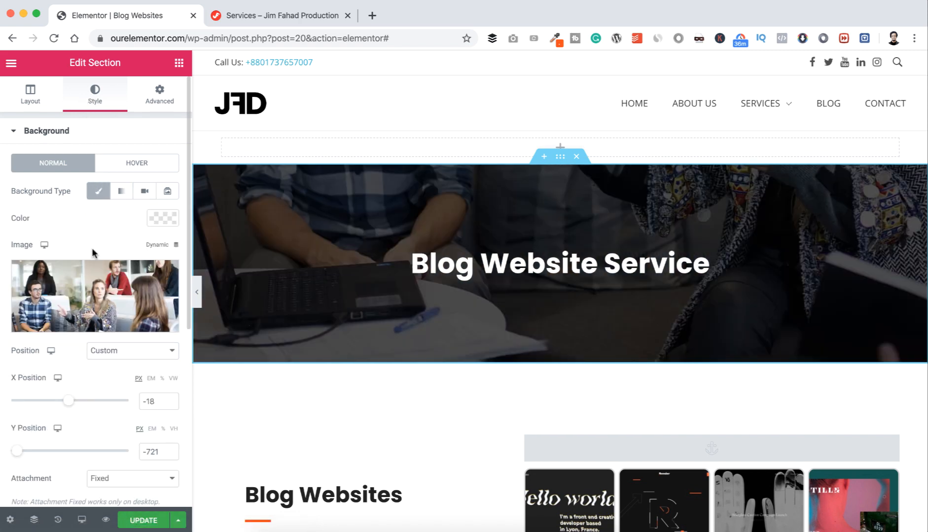
click(90, 289)
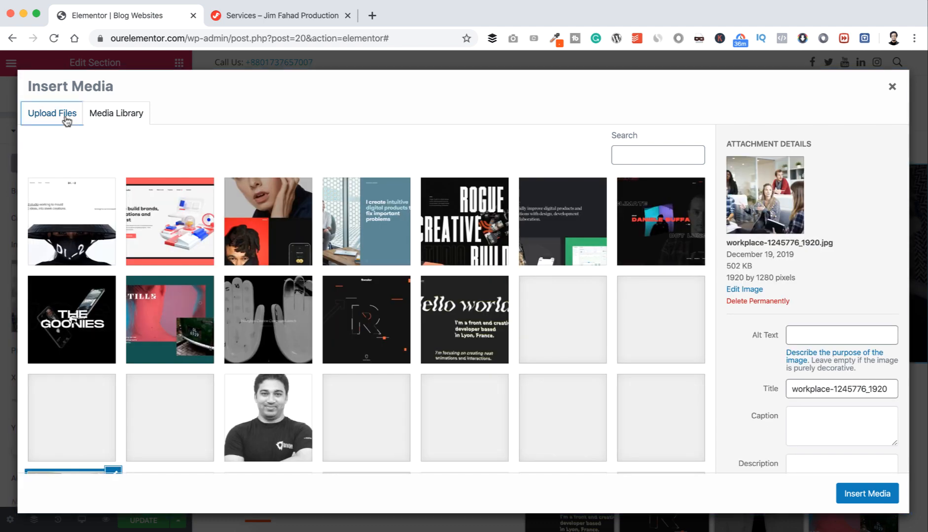
click(66, 118)
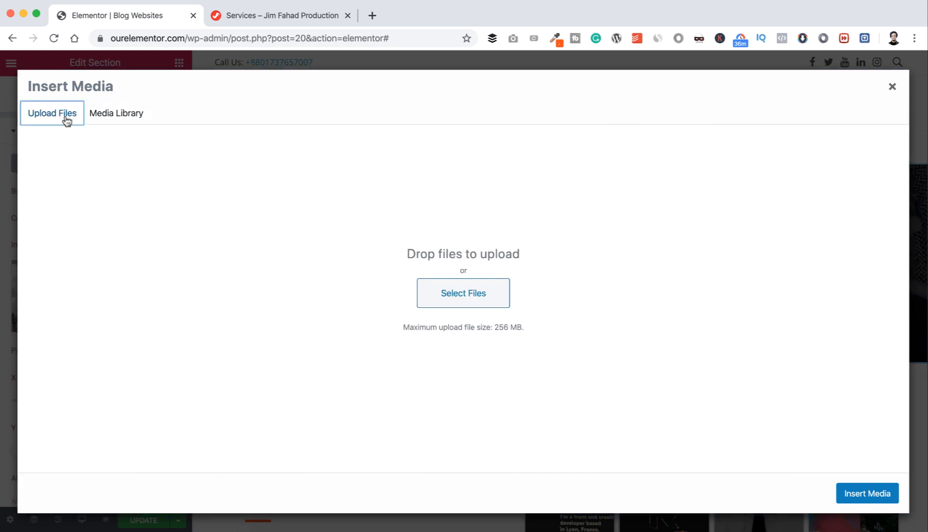
click(478, 294)
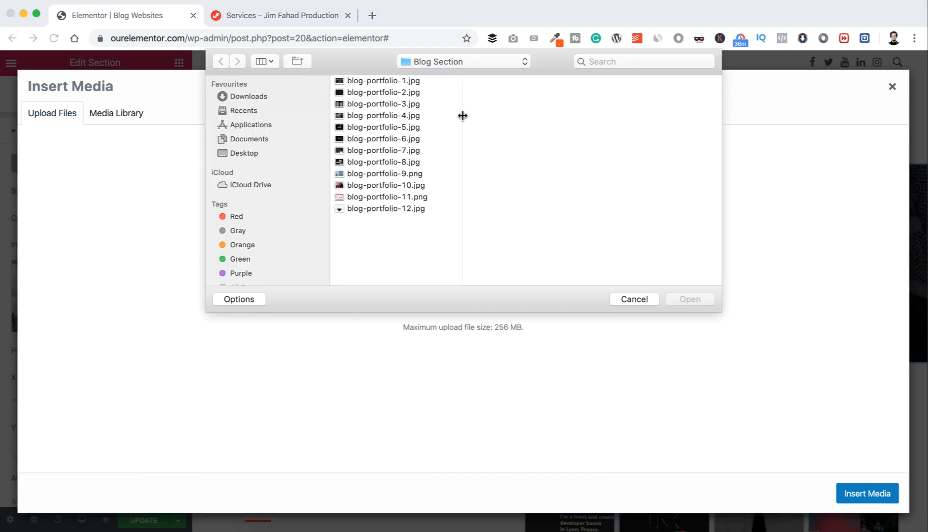
click(449, 59)
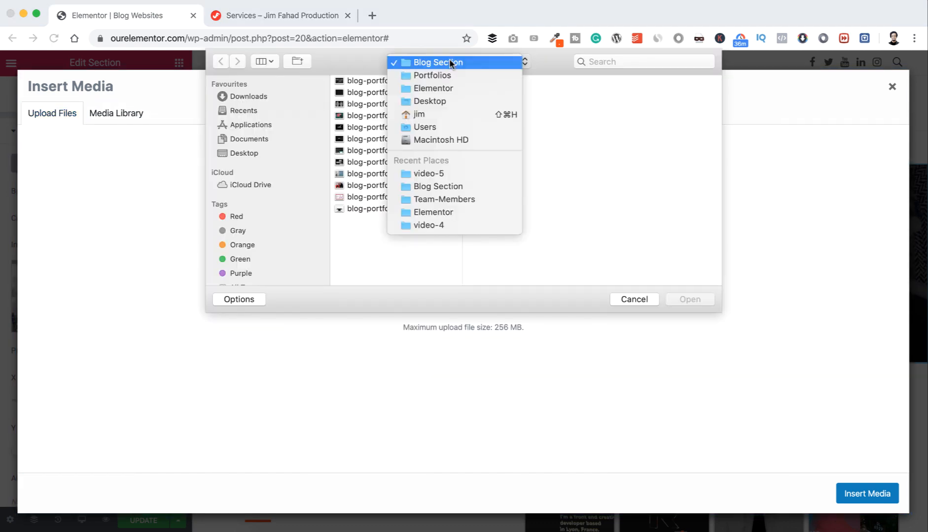
click(444, 89)
click(493, 244)
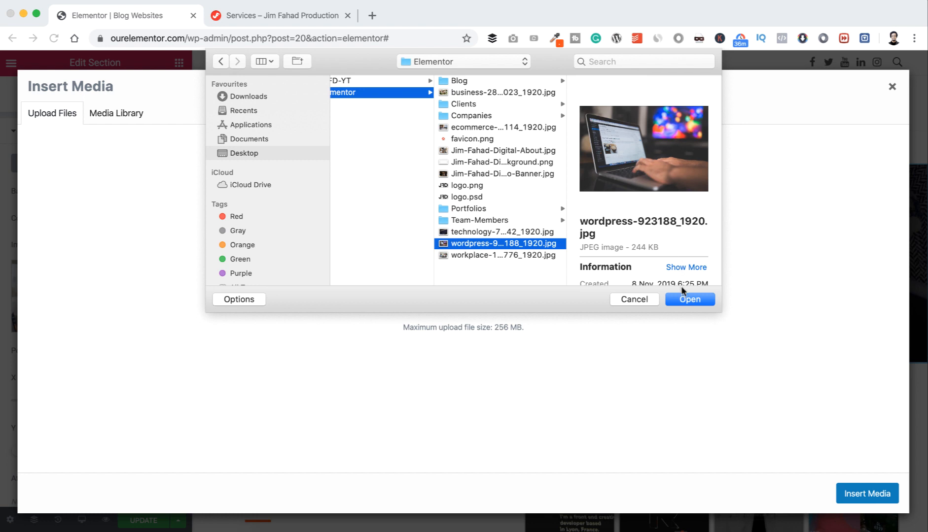
click(683, 299)
click(867, 493)
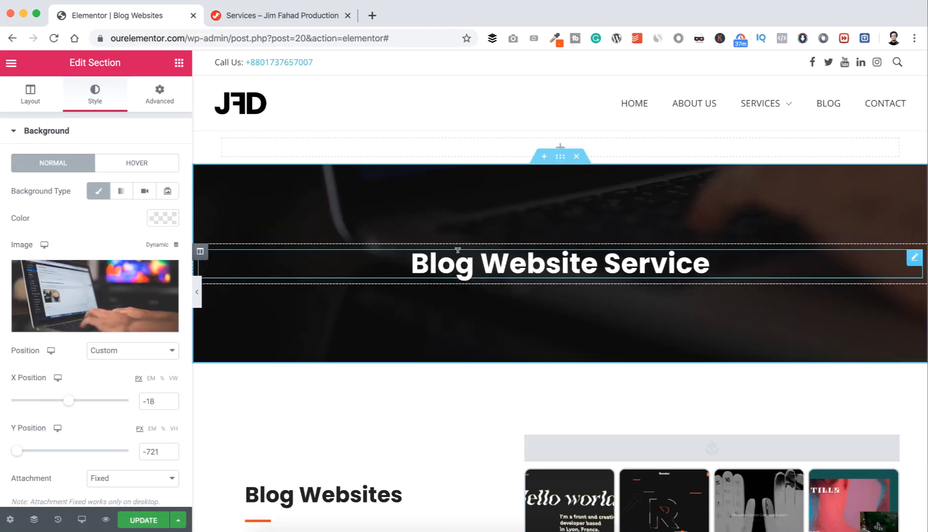
Step: Set the background image position to Bottom Right and size to Cover
click(135, 351)
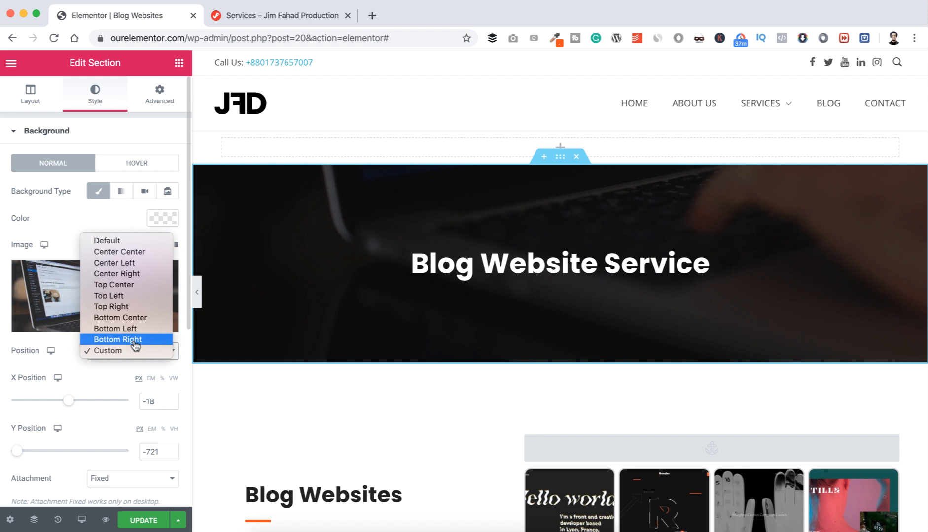
click(135, 340)
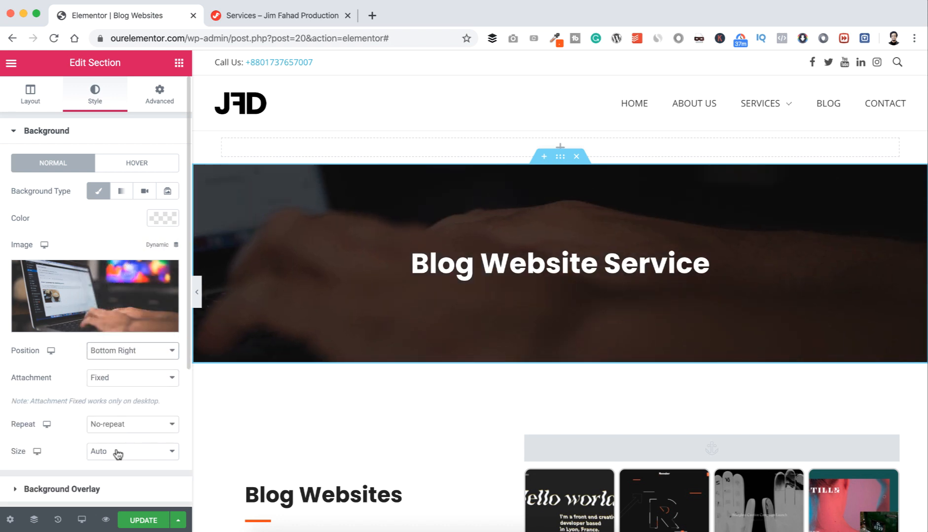
click(118, 454)
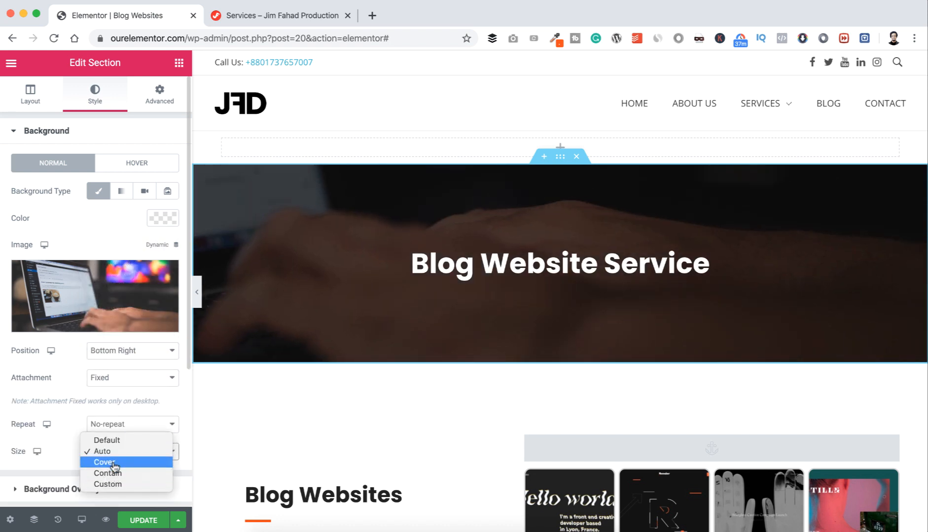
click(113, 462)
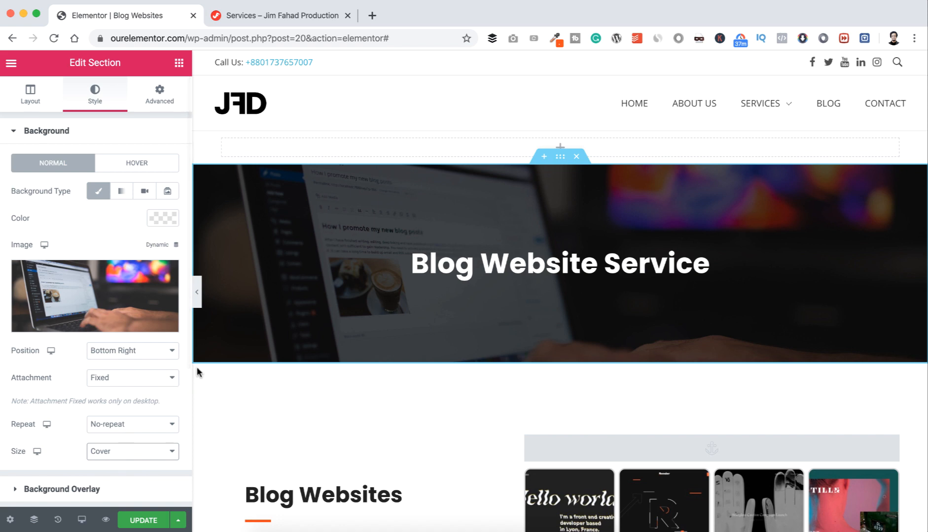
scroll(250, 388, down, 5)
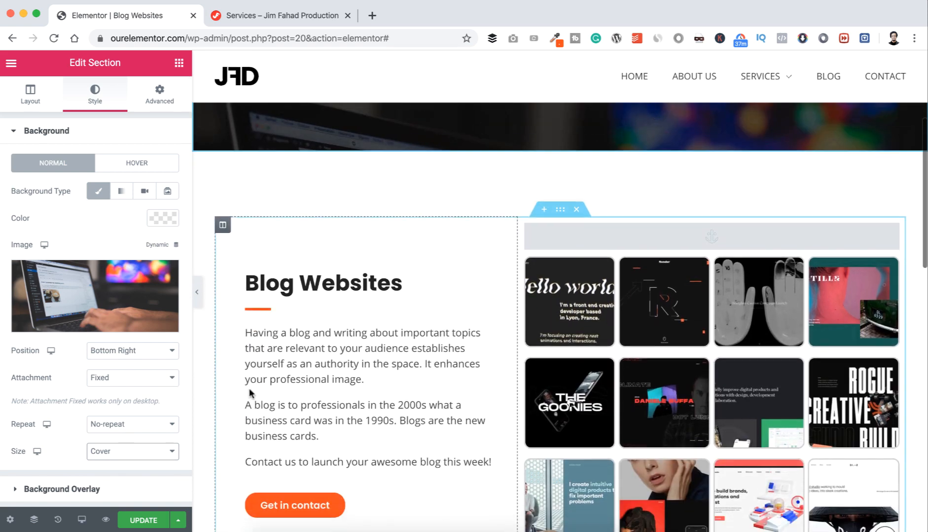
scroll(248, 387, down, 3)
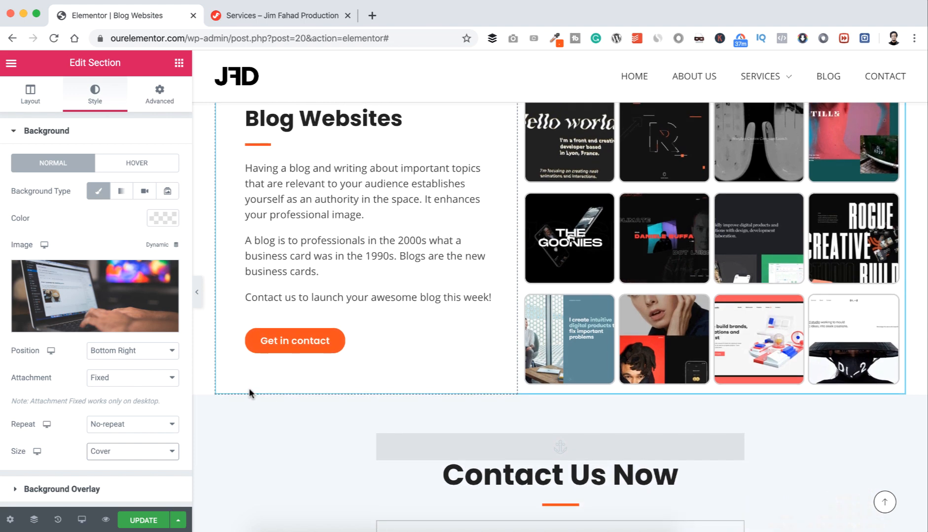
scroll(248, 388, down, 1)
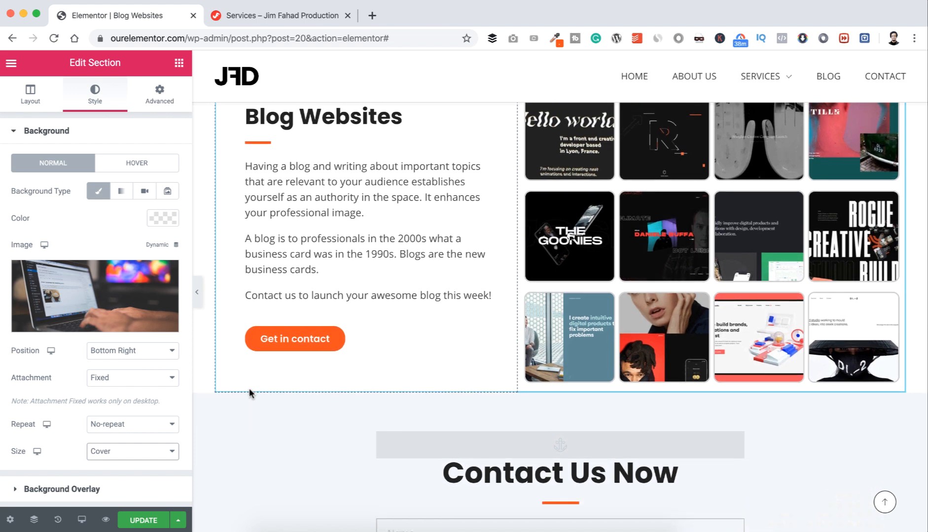
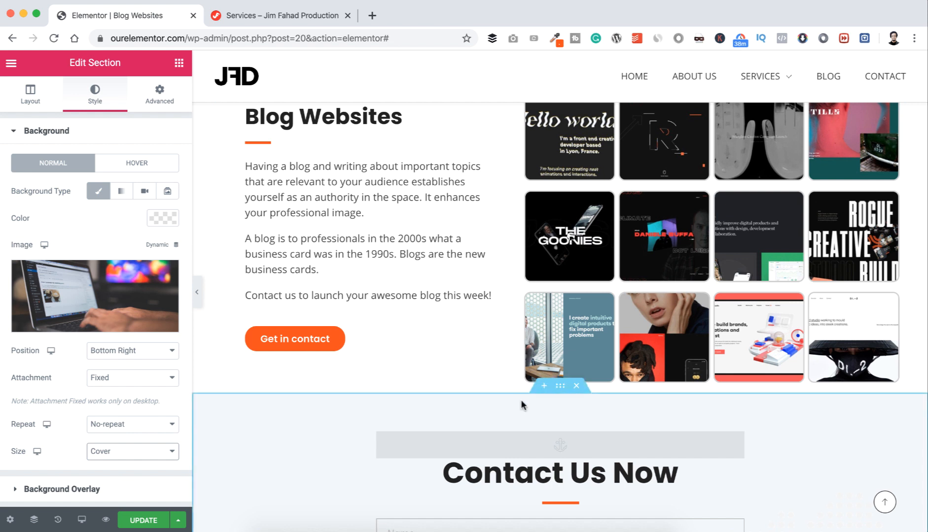
Step: Insert an empty section between Blog Websites and Contact Us Now
click(544, 387)
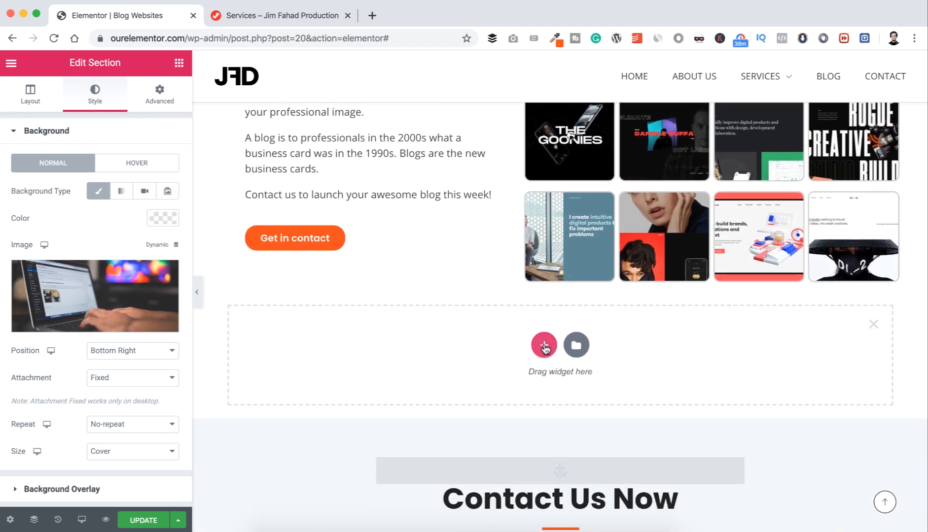
Step: Make the new section one column with a centred 'FAQ' heading
click(544, 347)
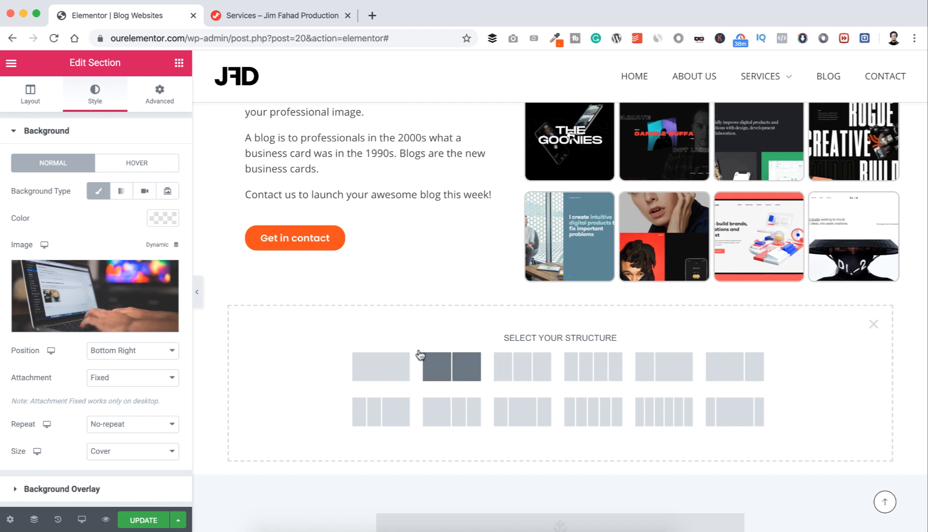
click(392, 367)
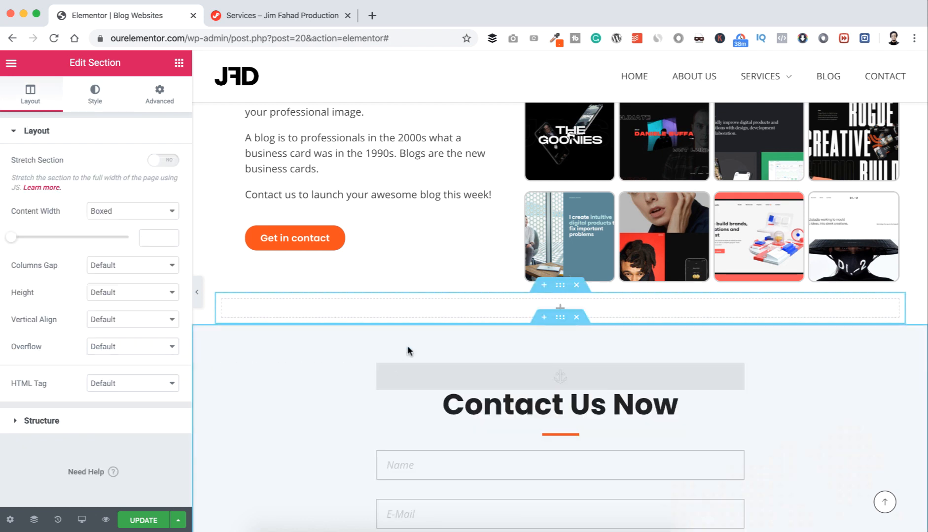
click(179, 63)
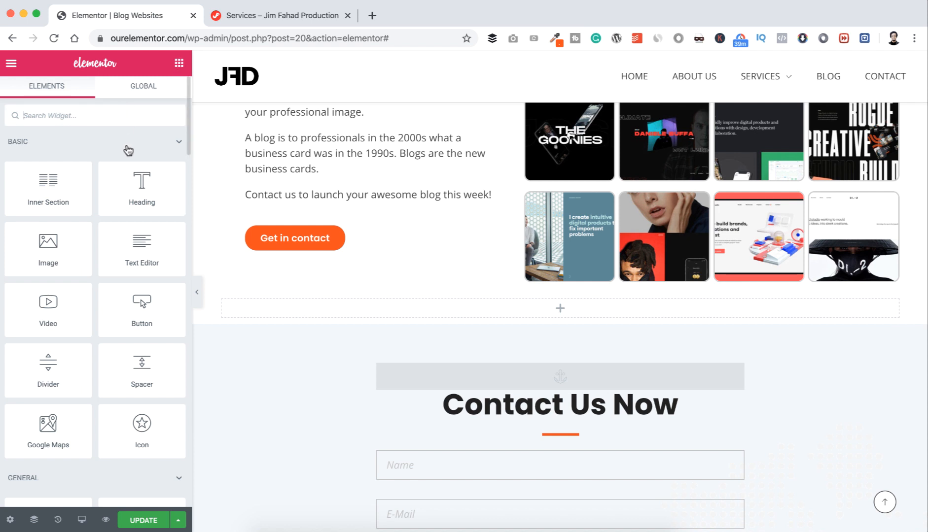
drag(141, 181, 558, 309)
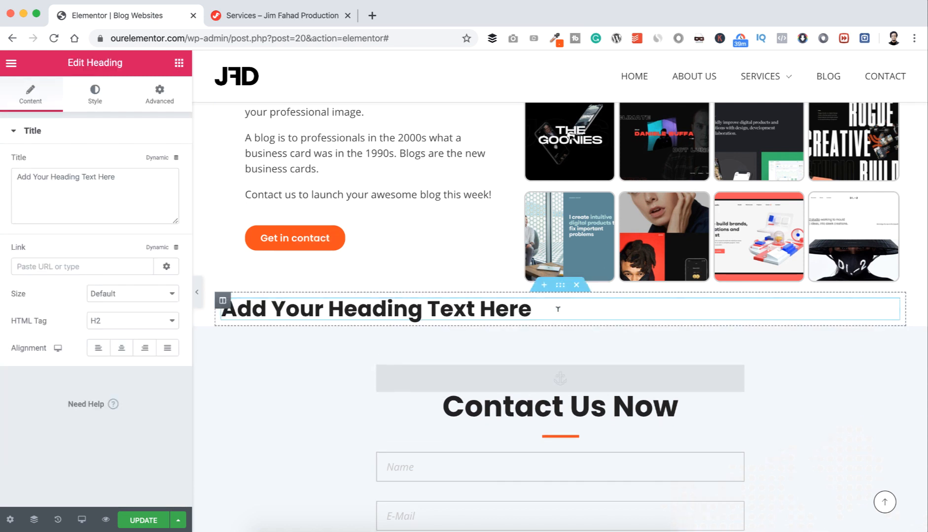
click(115, 177)
key(ctrl+a)
text(FAQ)
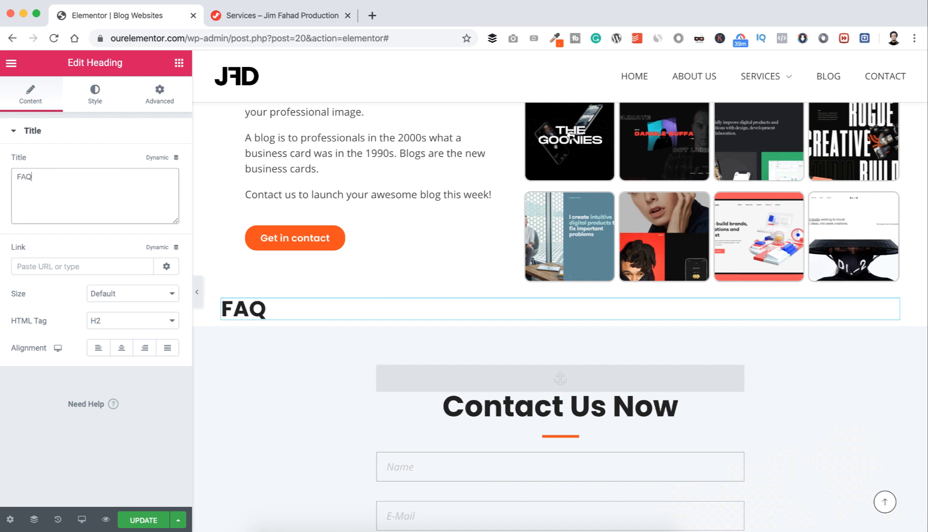
click(123, 348)
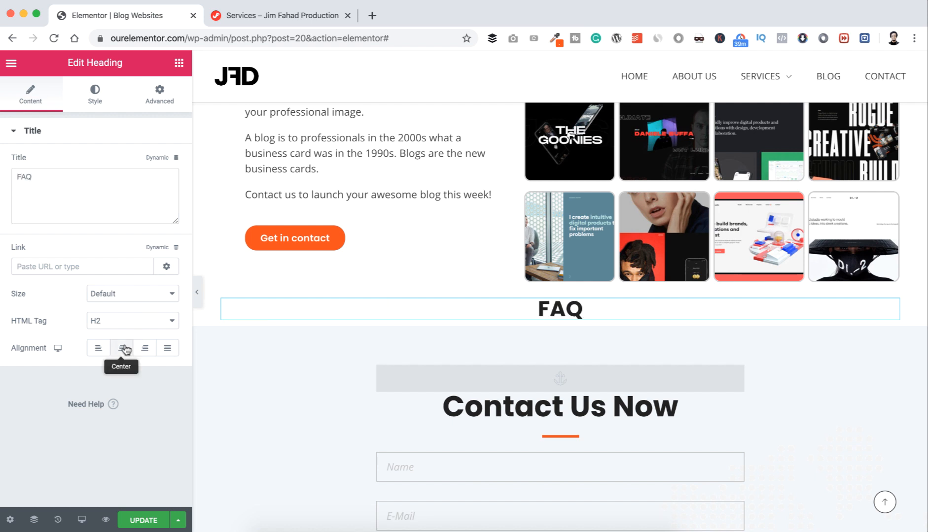
Step: Duplicate the orange Blog Websites divider and centre the copy under the FAQ heading
scroll(355, 261, up, 5)
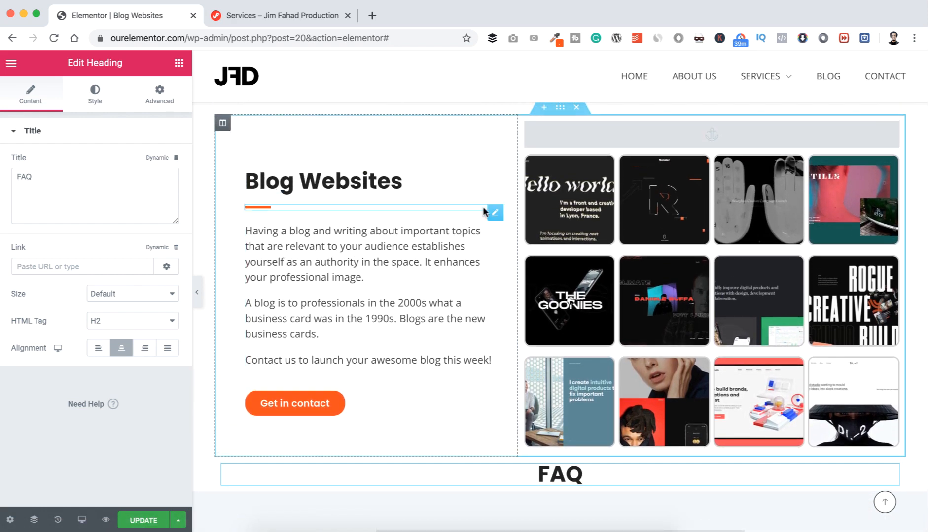
right_click(489, 211)
click(513, 240)
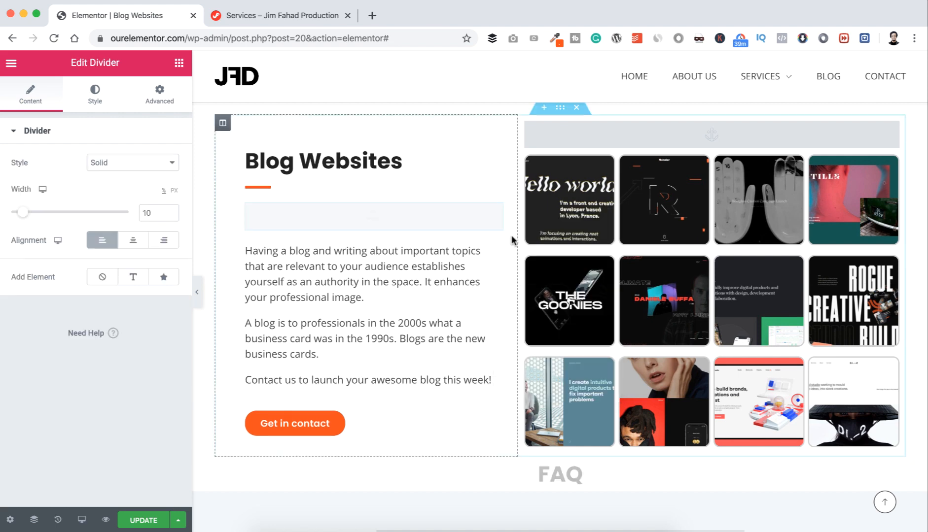
scroll(483, 296, down, 2)
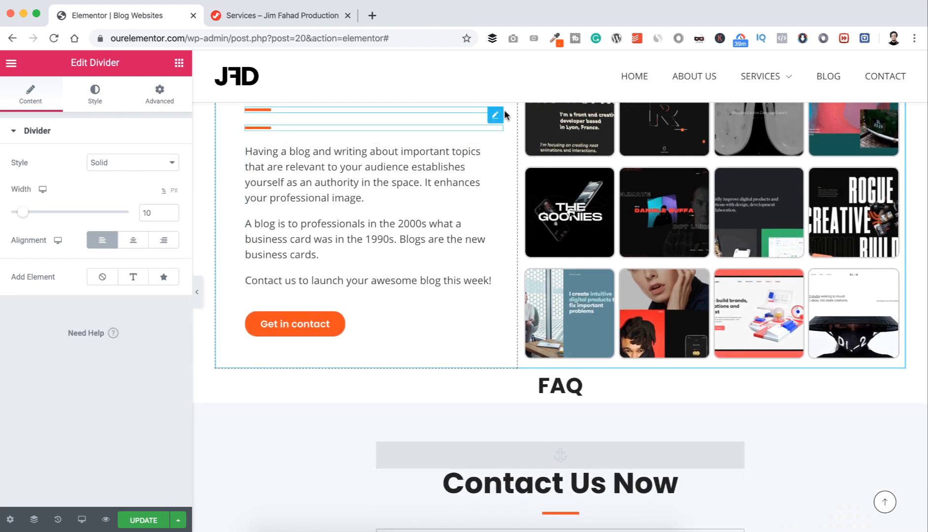
drag(498, 130, 555, 410)
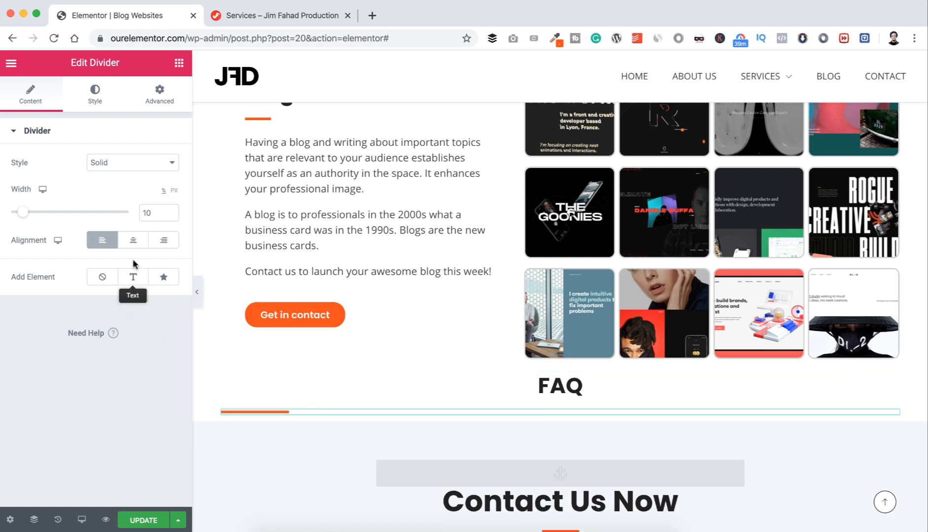
click(135, 241)
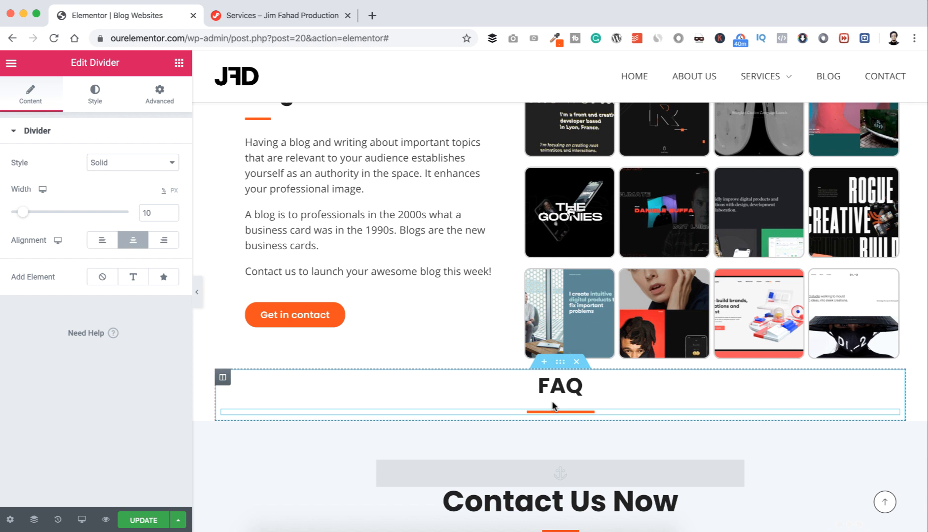
click(179, 64)
Step: Add an Accordion widget under the FAQ heading and remove its second item
text(a)
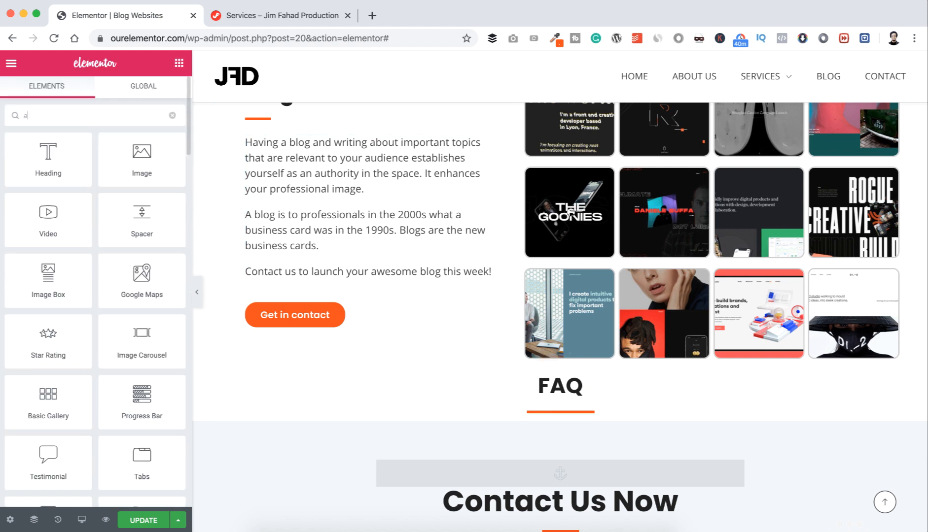
text(ccor)
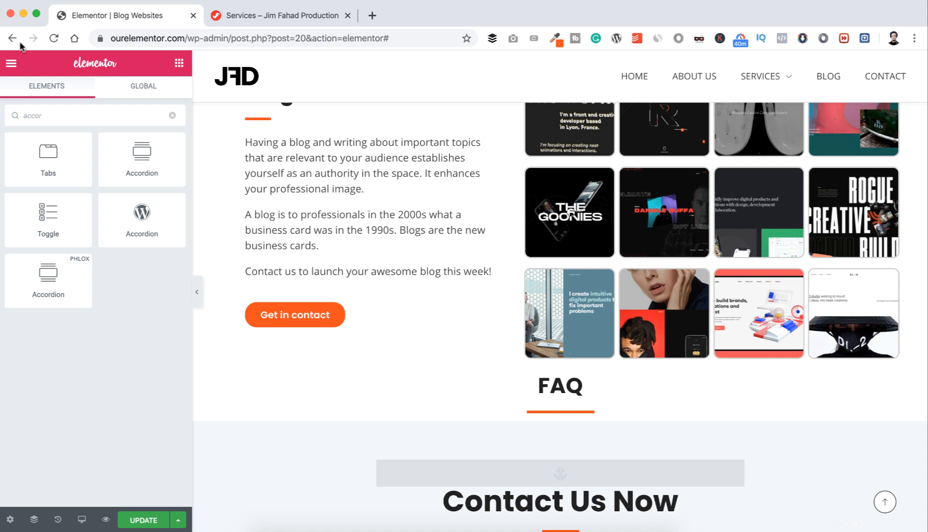
text(d)
drag(132, 156, 537, 415)
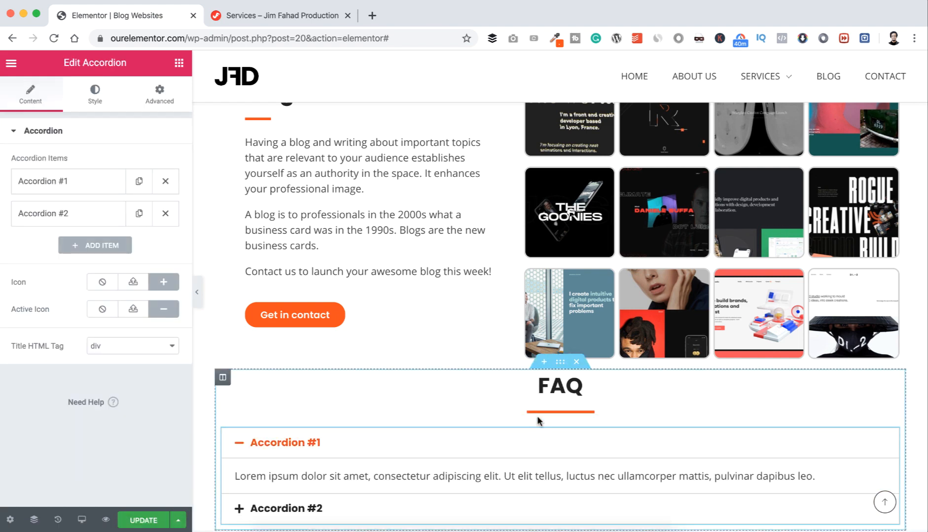
scroll(537, 415, down, 2)
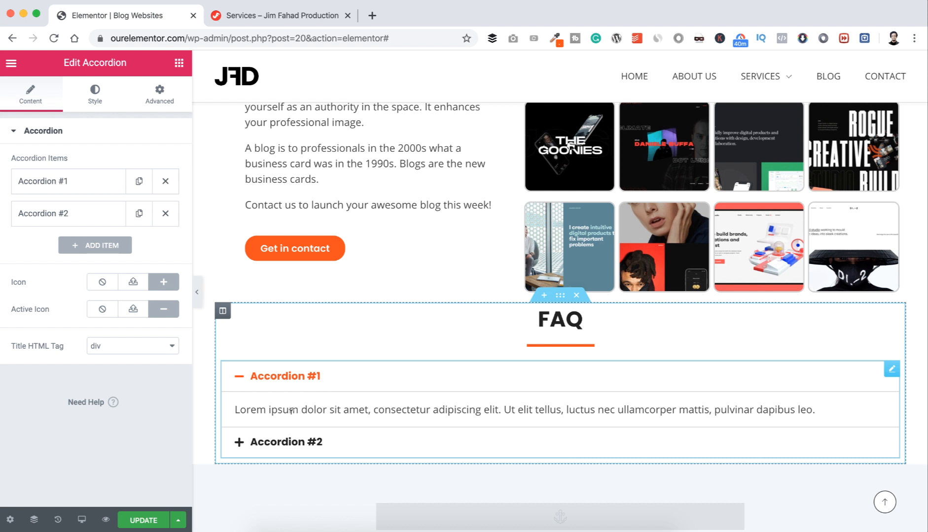
drag(231, 413, 442, 410)
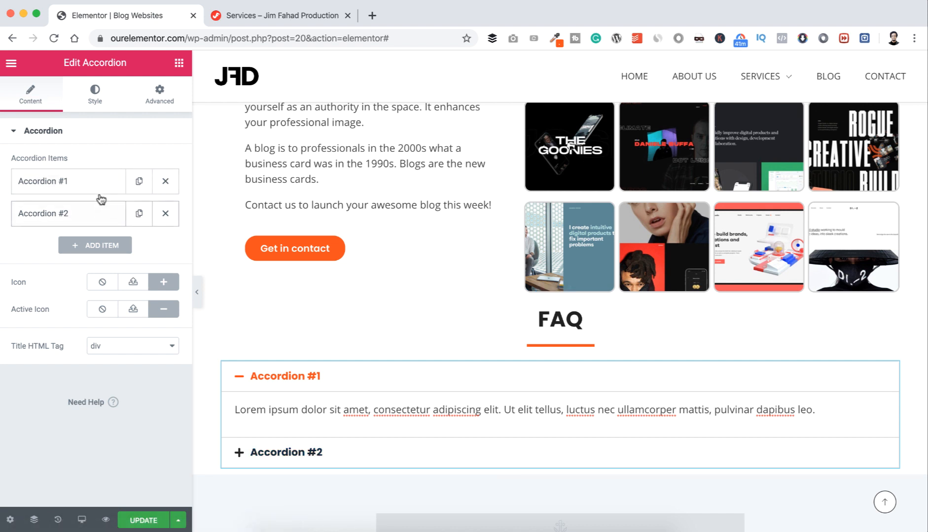
click(167, 214)
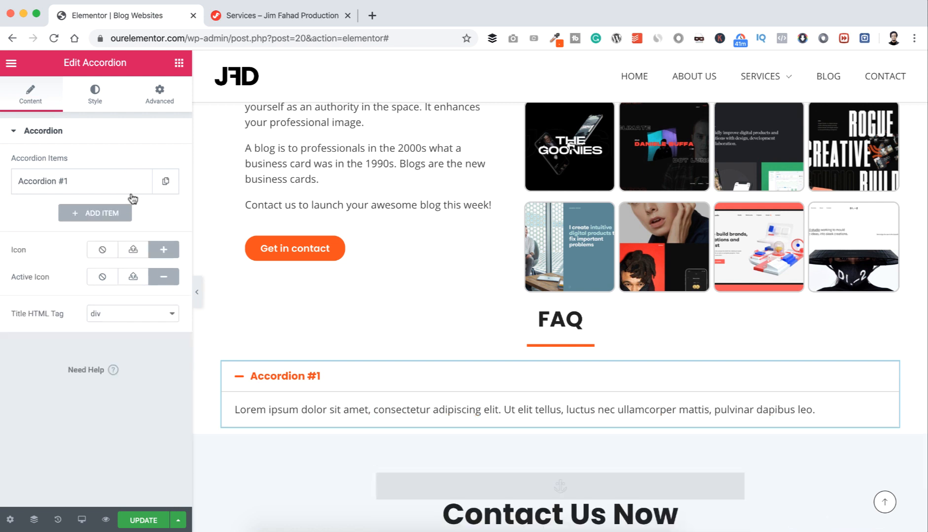
Step: Retitle the first accordion item 'What do I need to start my blog?'
click(111, 189)
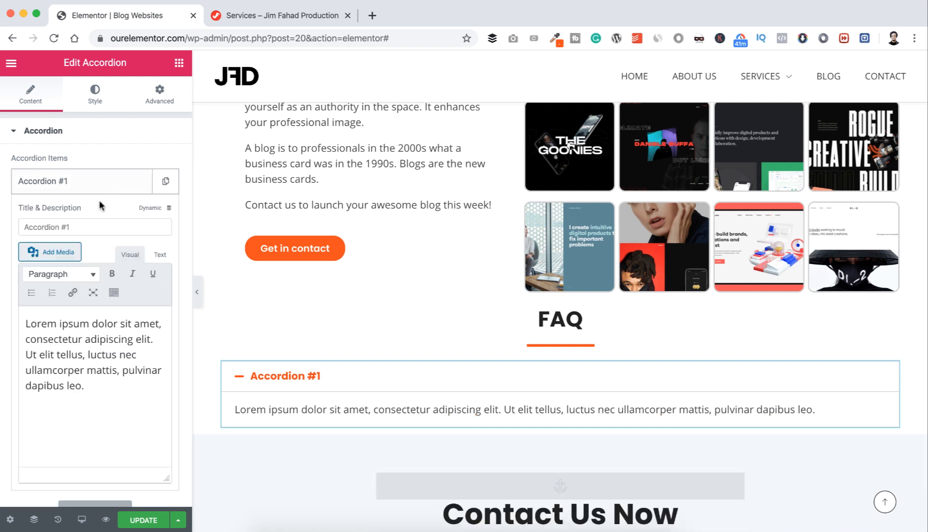
drag(72, 227, 26, 224)
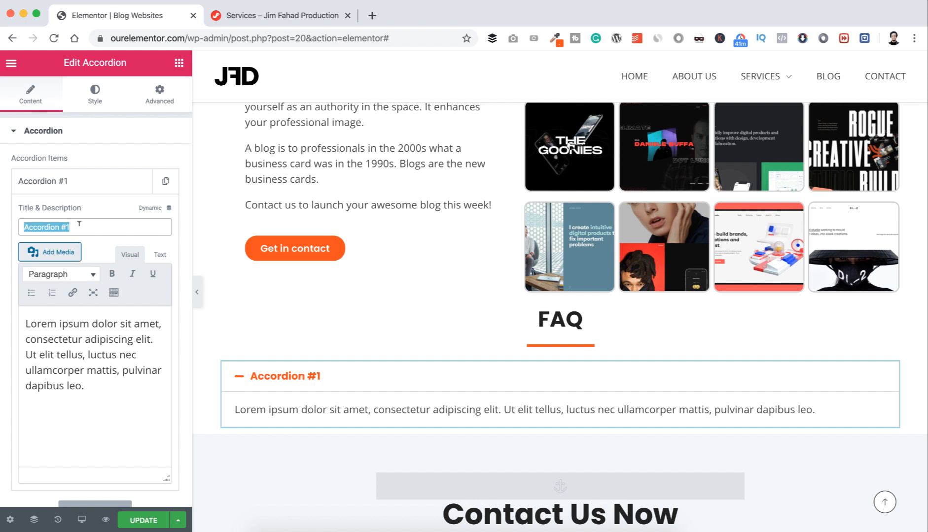
drag(71, 227, 63, 228)
drag(85, 386, 25, 323)
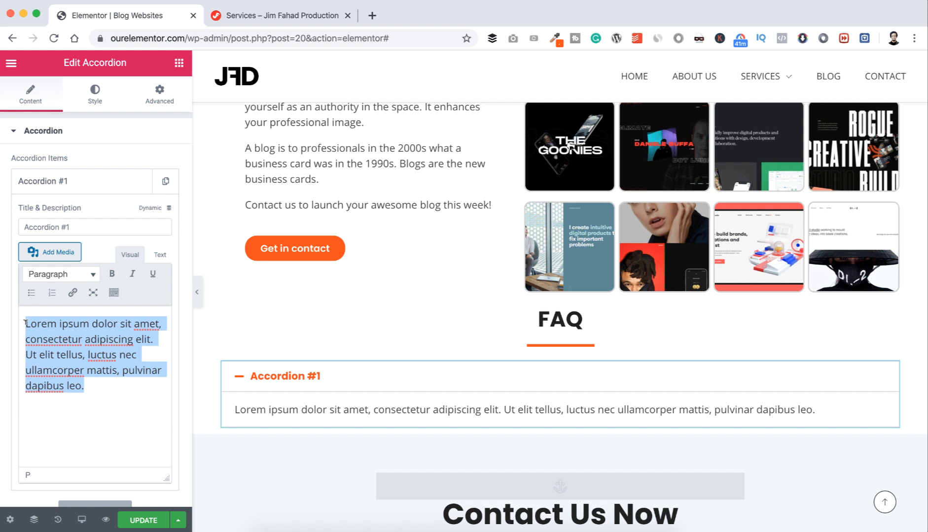
click(94, 223)
key(super+a)
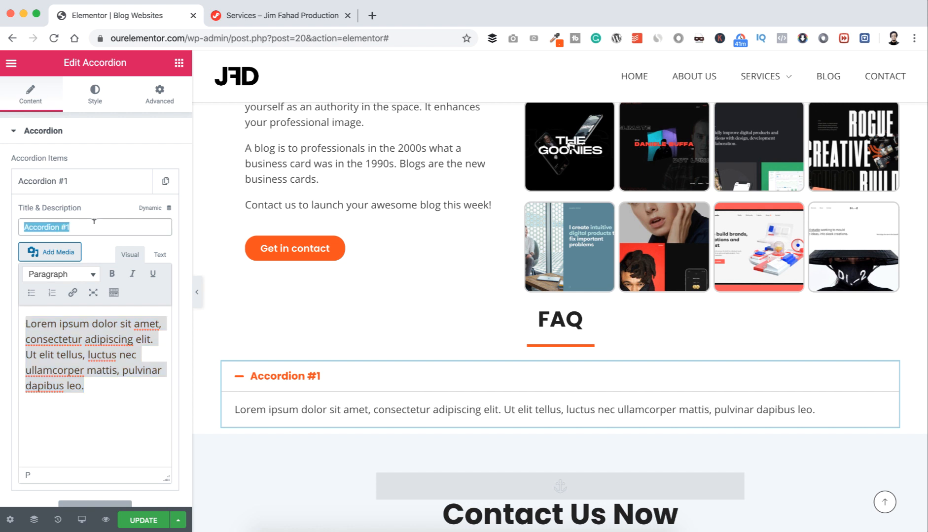
text(What do )
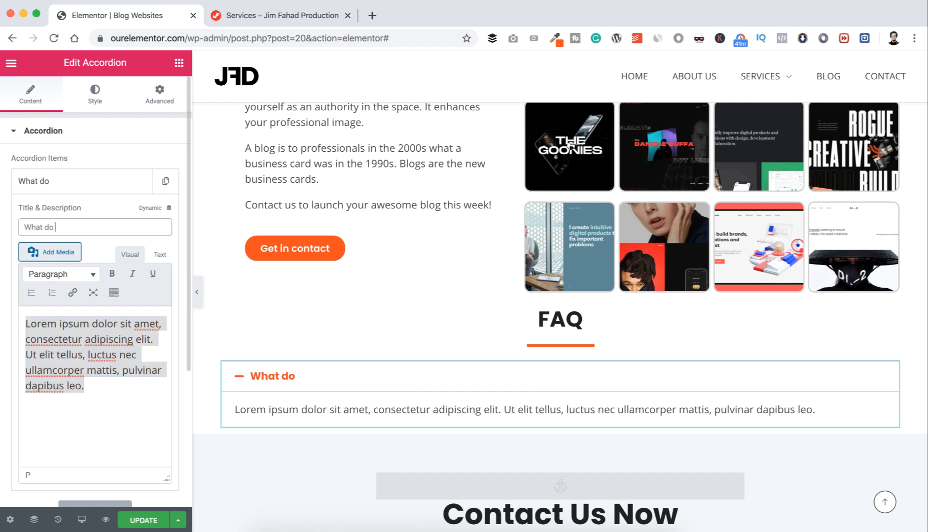
text(I need t)
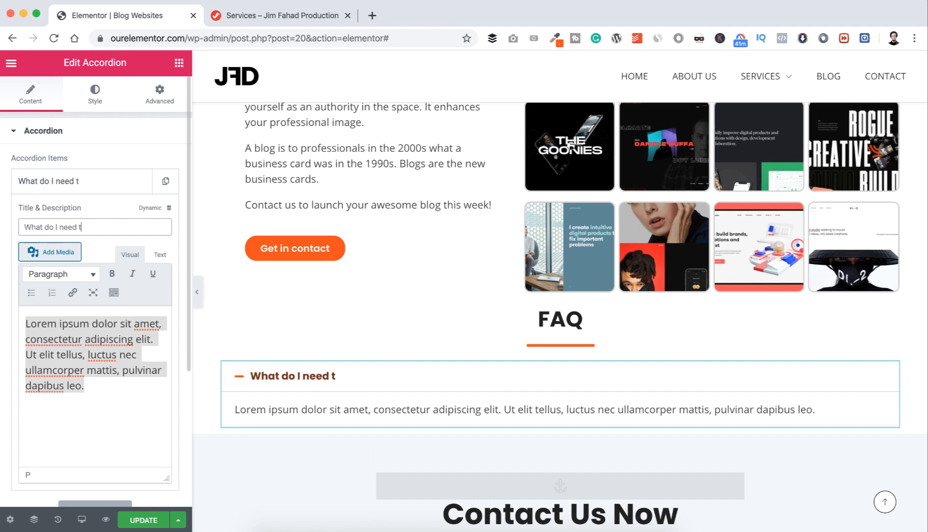
text(o start m)
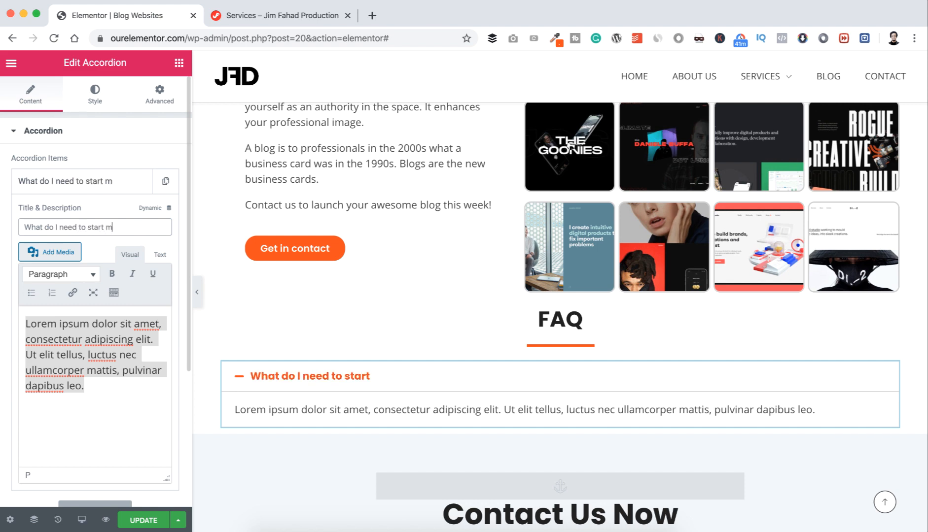
text(y blog?)
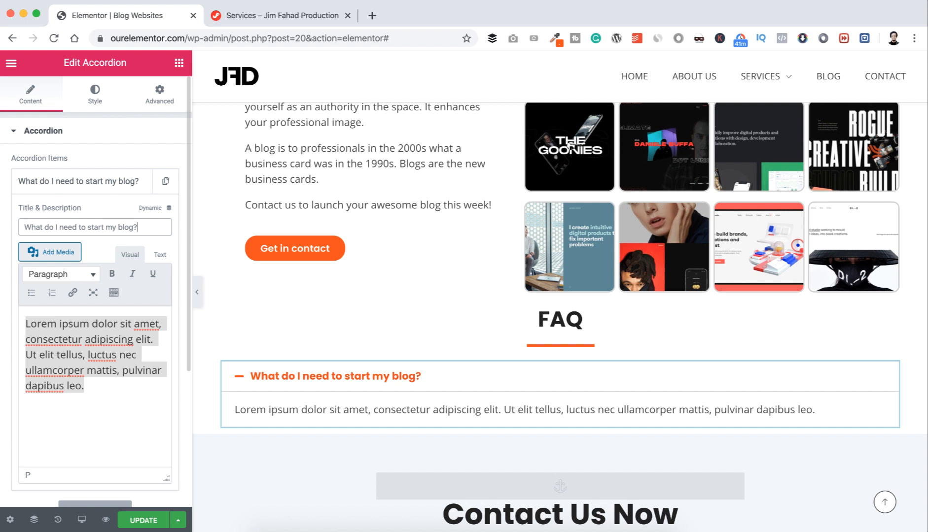
Step: Replace the first item's placeholder answer with the pasted answer text
click(85, 378)
key(super+a)
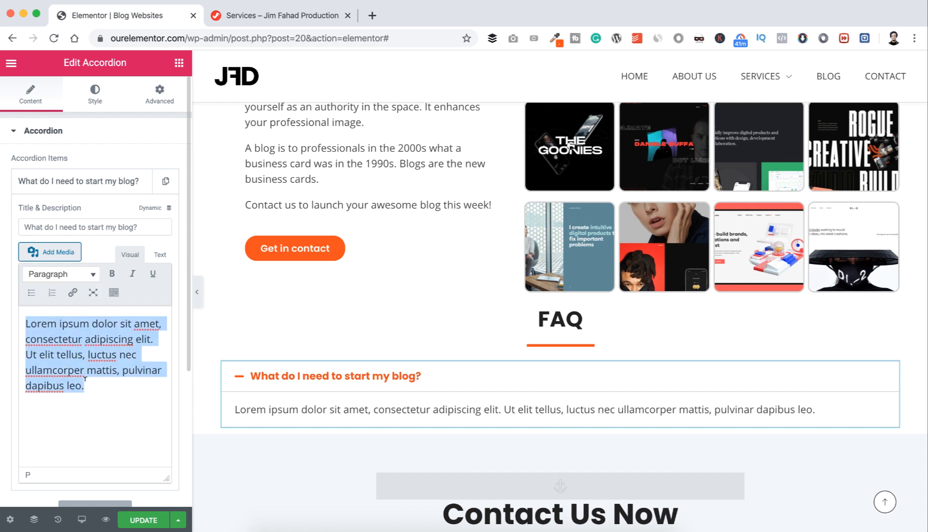
text(You need to provide me following details. Specifications, Your Requirements, Backgrounds, Features you want, Data and Text, Login Etc ( Once you Order you will see A Full Requirement Box Which i need ))
click(93, 181)
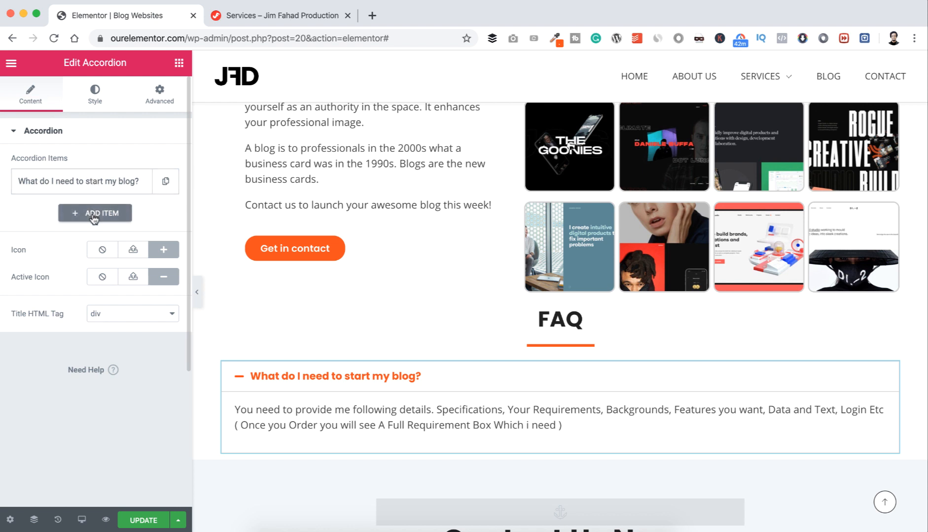
Step: Grow the accordion to five items by duplicating the first twice and adding two more
click(164, 183)
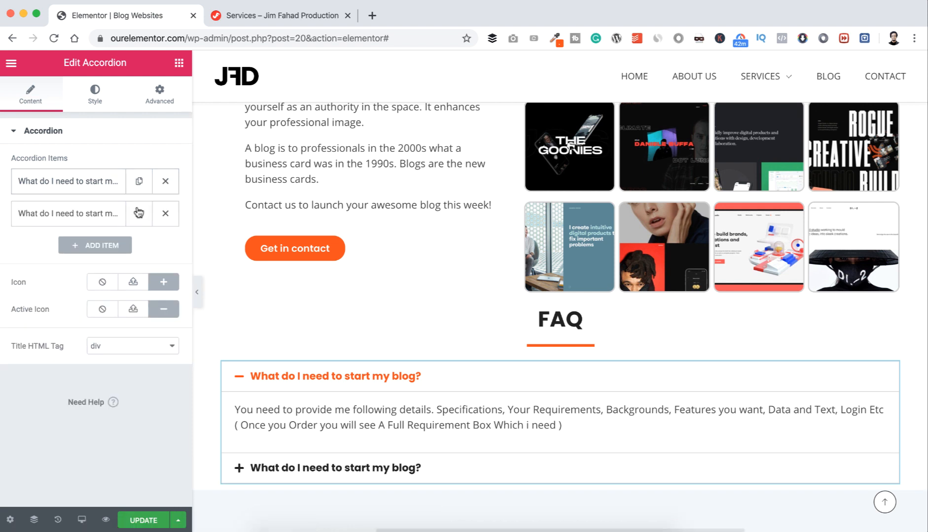
click(138, 213)
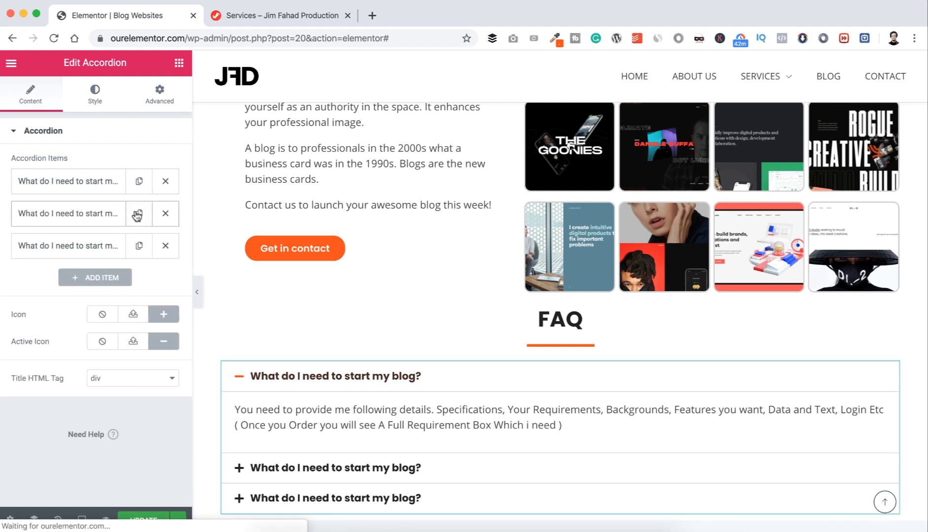
click(96, 278)
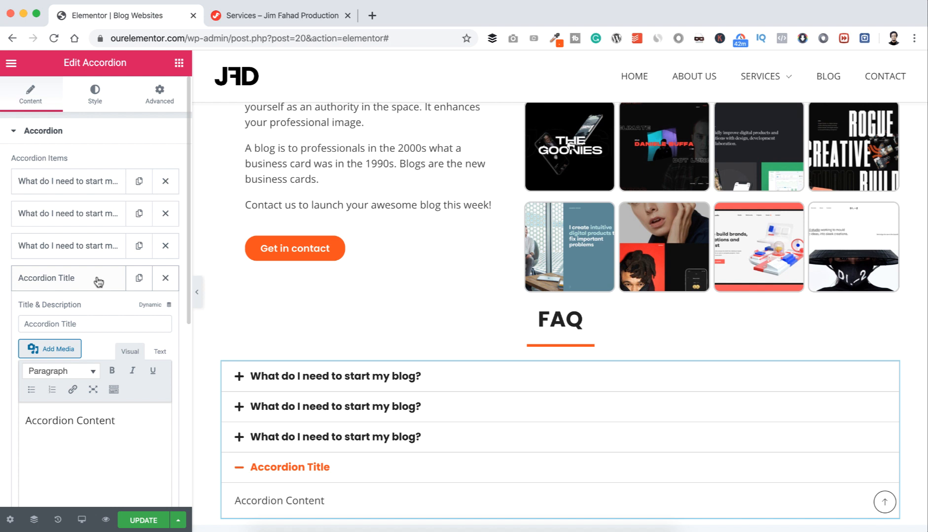
scroll(97, 278, down, 3)
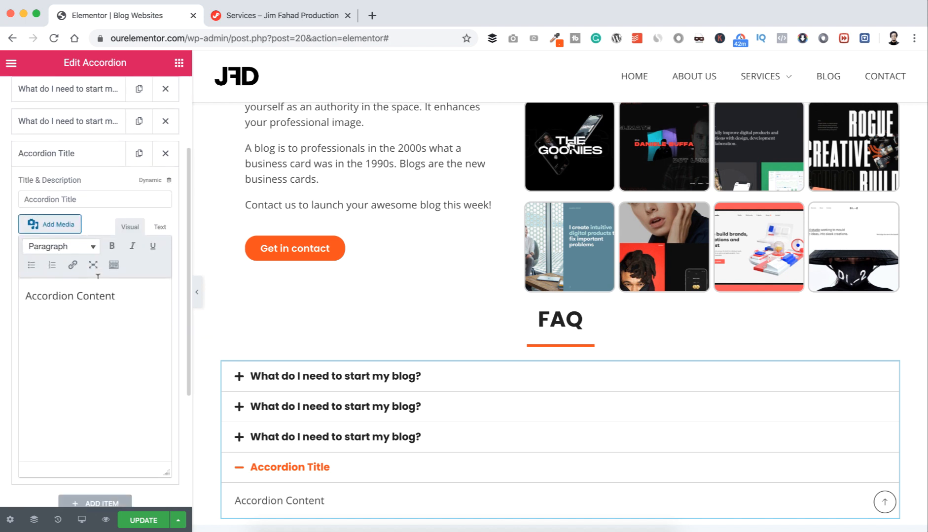
click(82, 500)
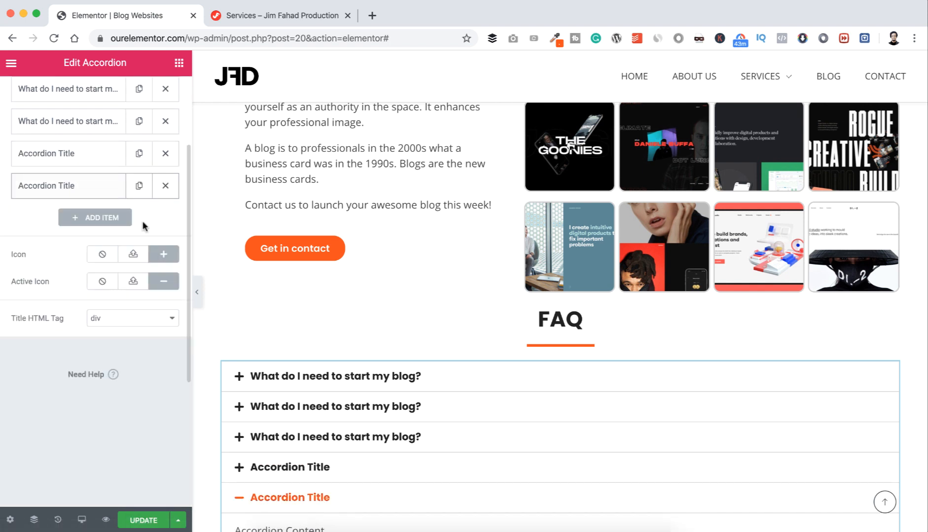
scroll(241, 356, down, 2)
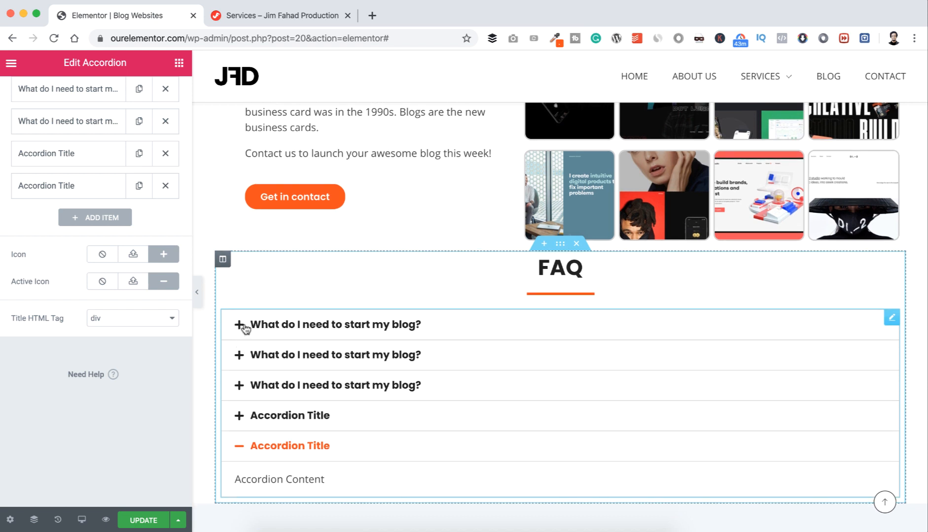
Step: Preview the first question and review the collapsed and open icon choices, leaving them unchanged
click(240, 329)
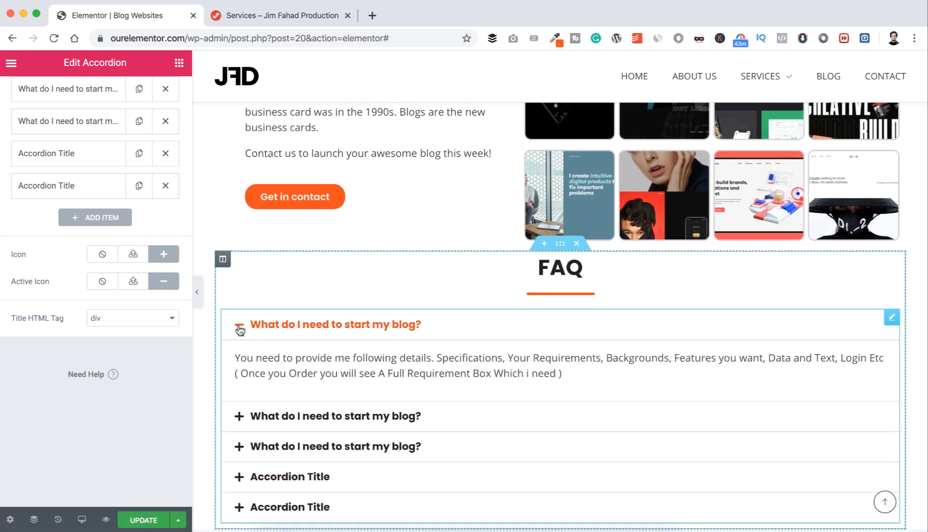
click(240, 329)
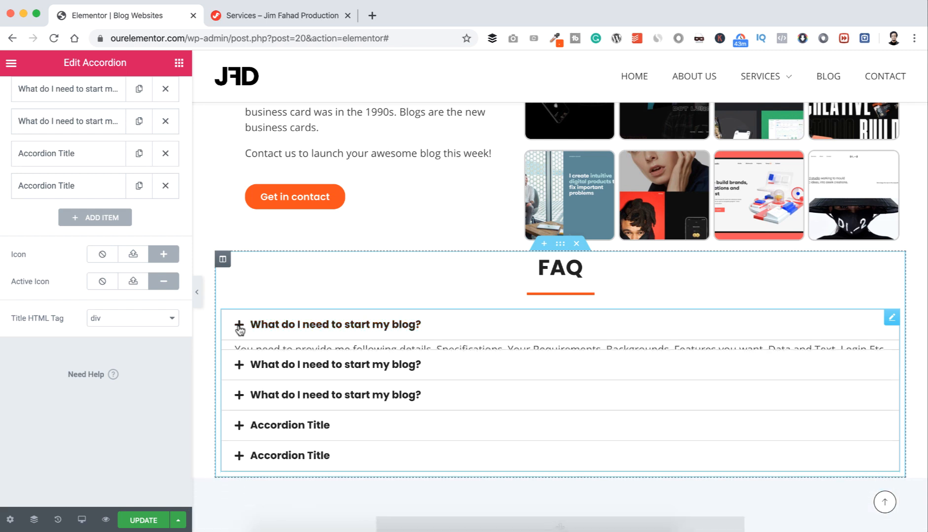
click(164, 256)
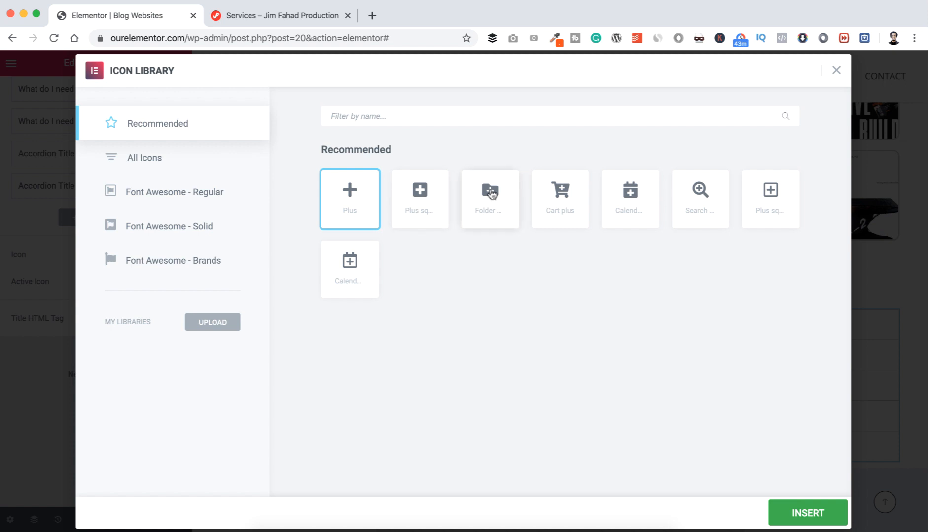
click(836, 72)
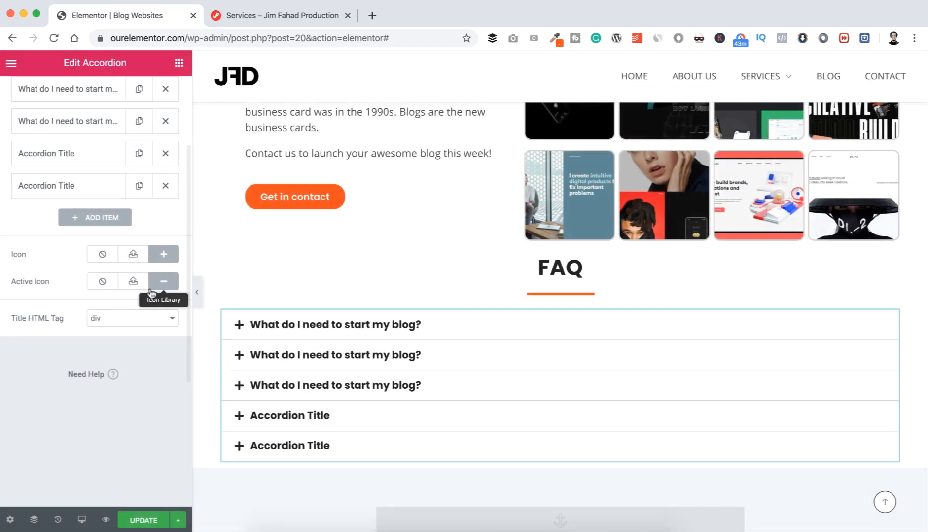
click(165, 282)
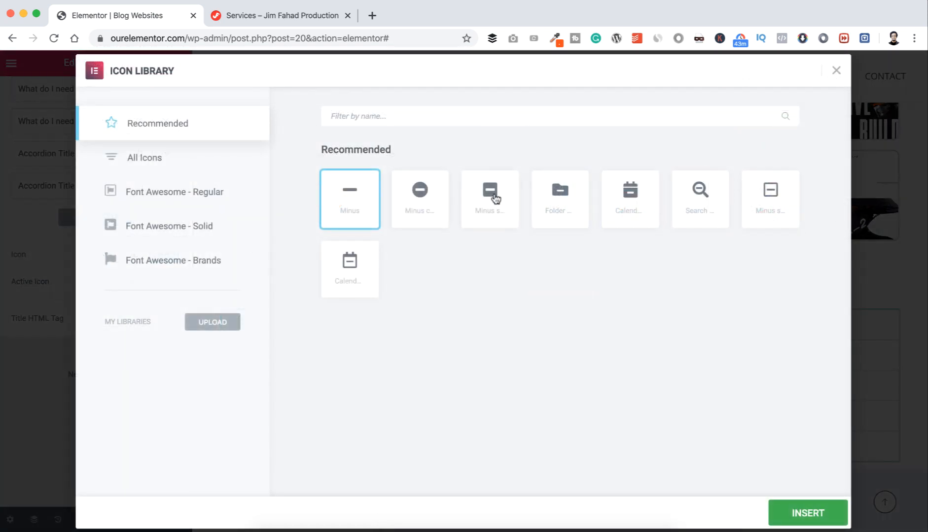
click(838, 71)
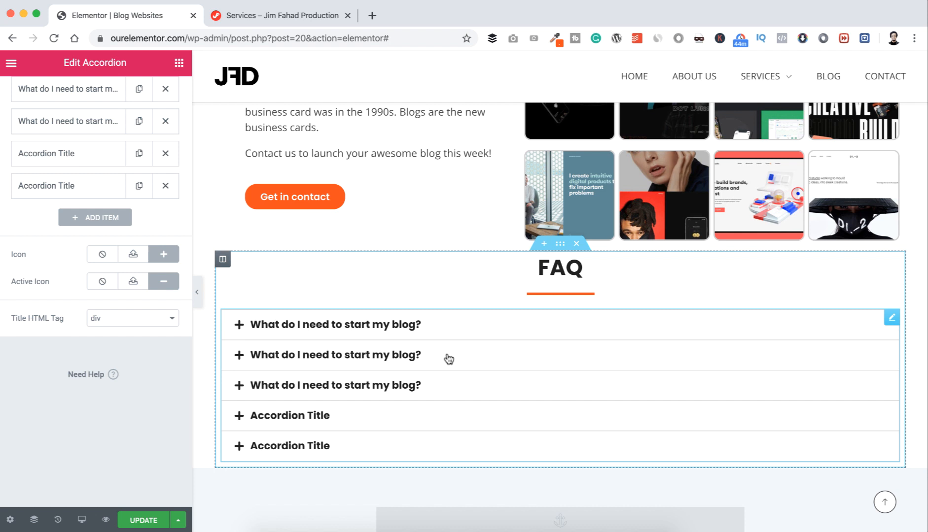
Step: Fill in the remaining items' questions and answers, ending with 'Do you give Free Support?'
click(420, 356)
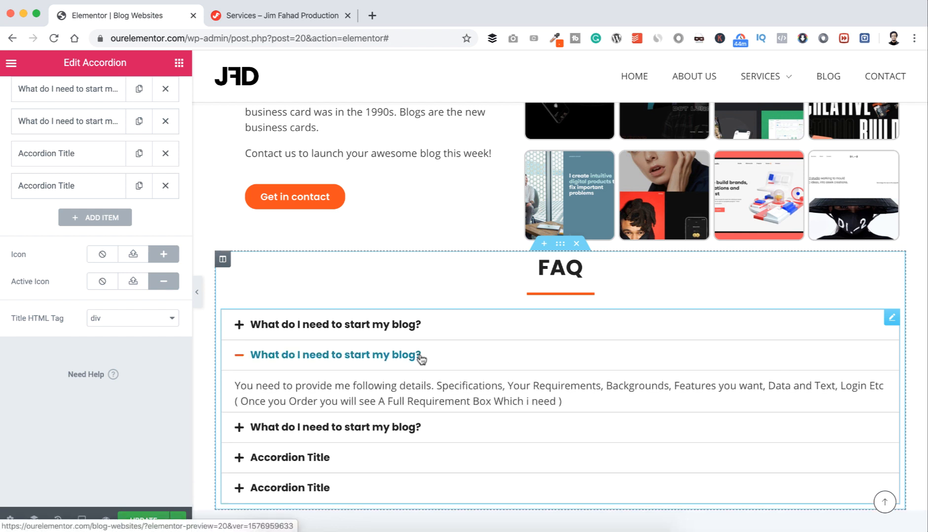
scroll(180, 258, up, 2)
scroll(181, 258, up, 1)
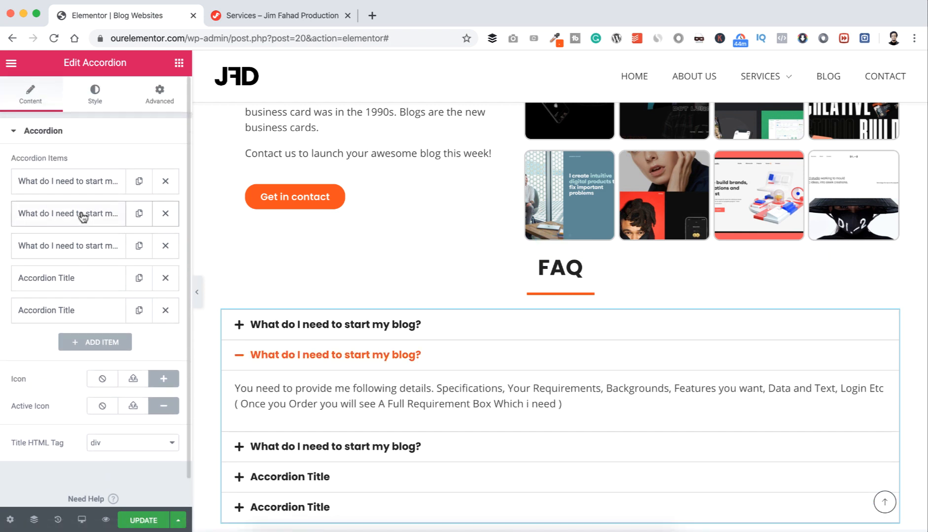
click(83, 215)
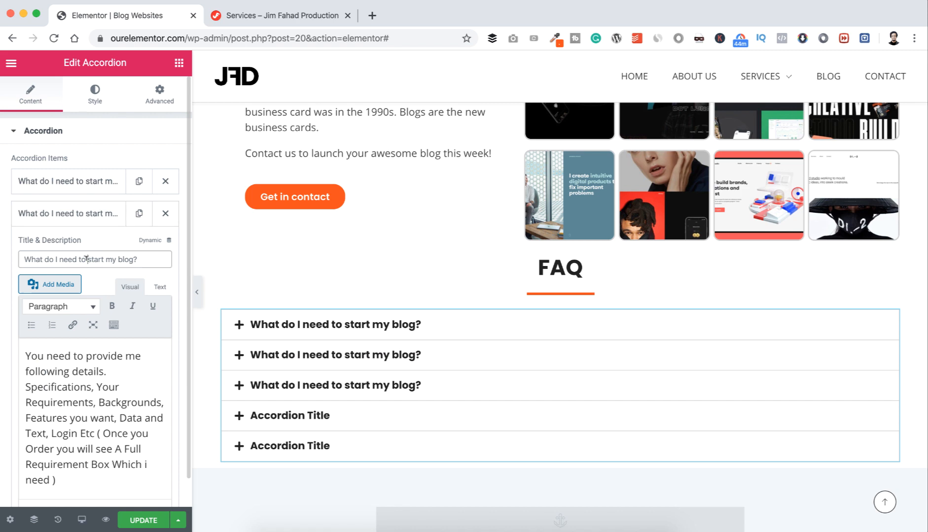
click(92, 387)
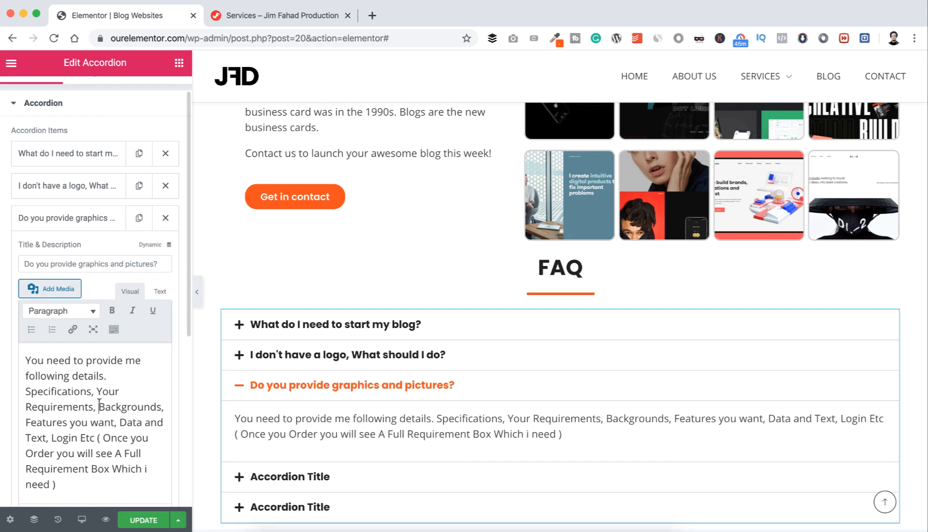
drag(24, 296, 86, 290)
click(64, 280)
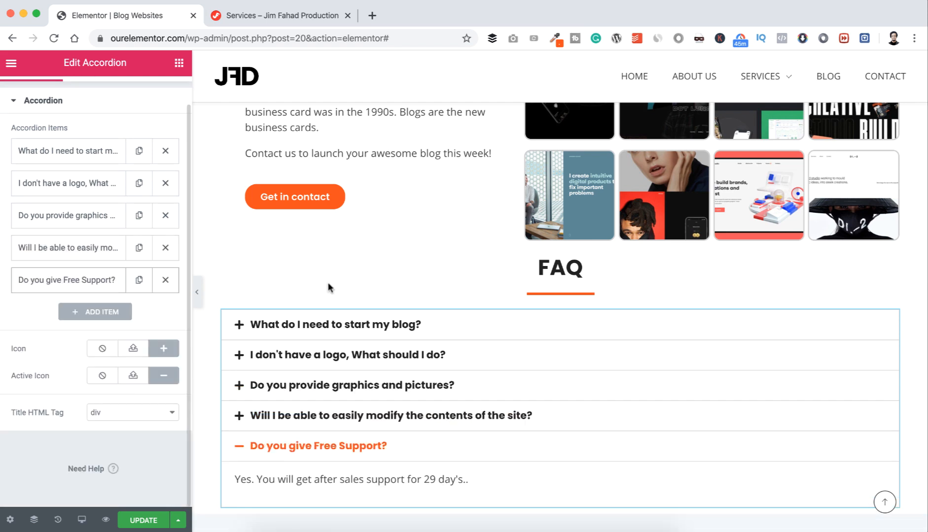
scroll(379, 325, down, 2)
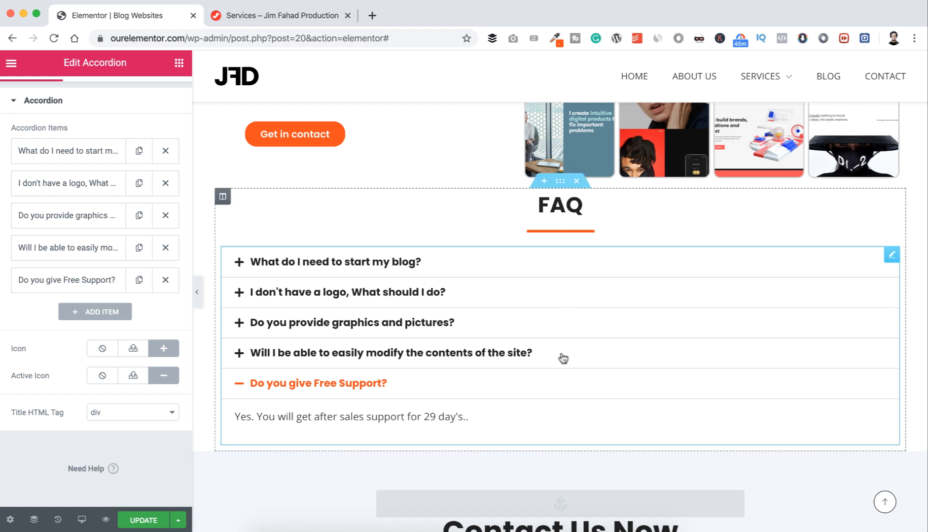
Step: Unlink the FAQ section's padding and set top and bottom padding to 8
click(561, 183)
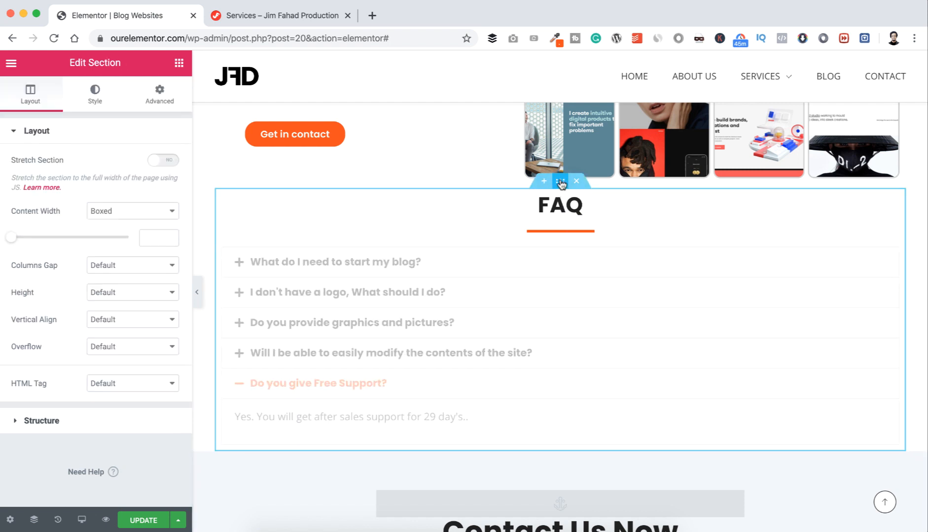
click(159, 96)
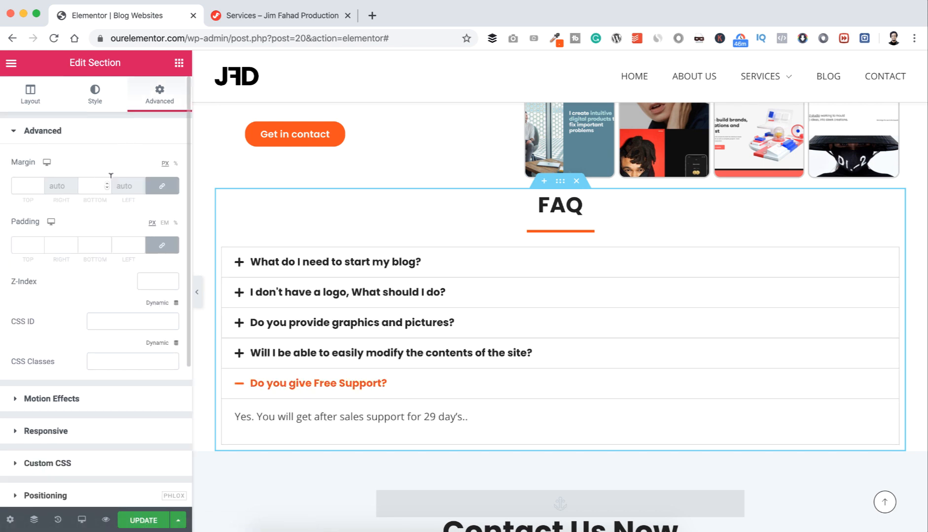
click(162, 245)
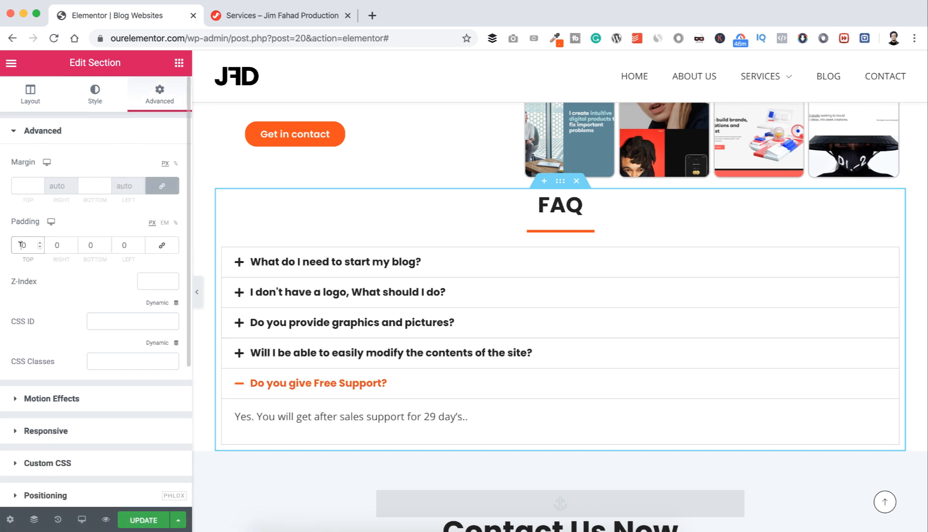
click(20, 244)
text(8)
click(87, 244)
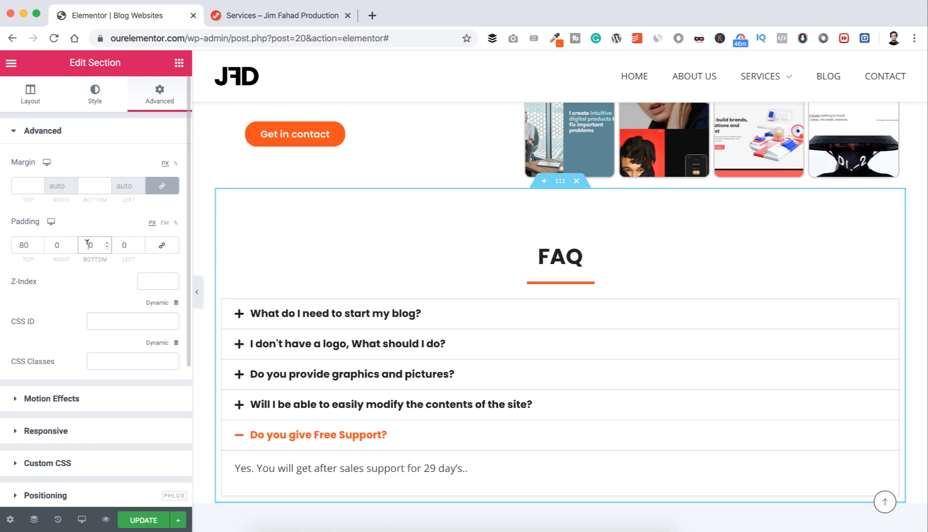
text(8)
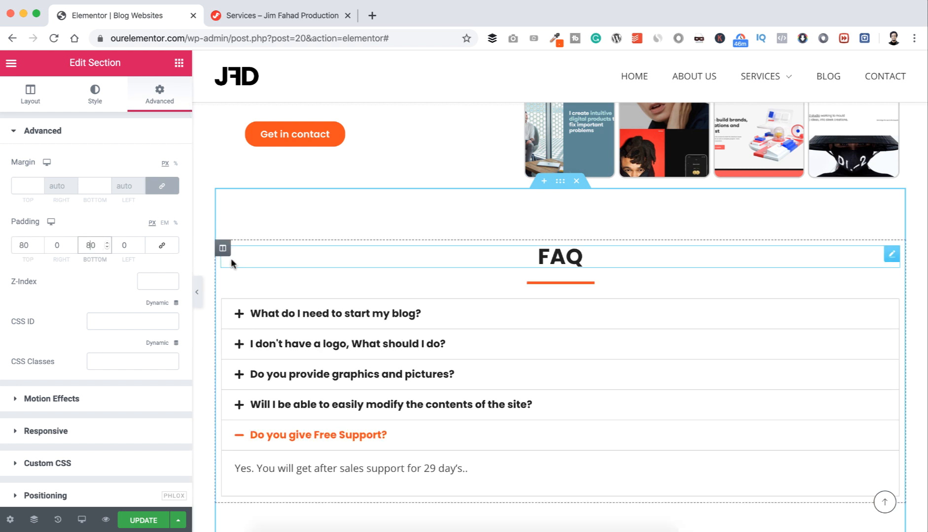
scroll(230, 258, down, 3)
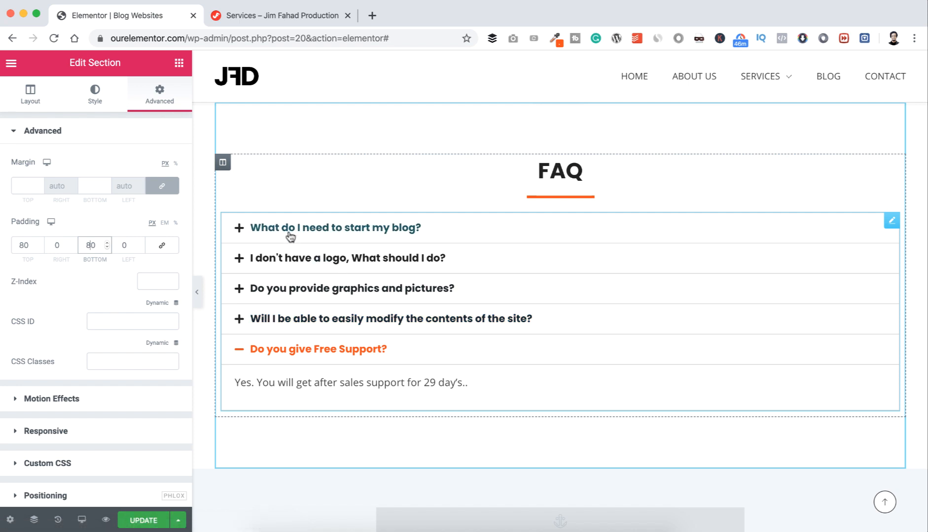
Step: Give the FAQ accordion left and right margins of 10
click(892, 222)
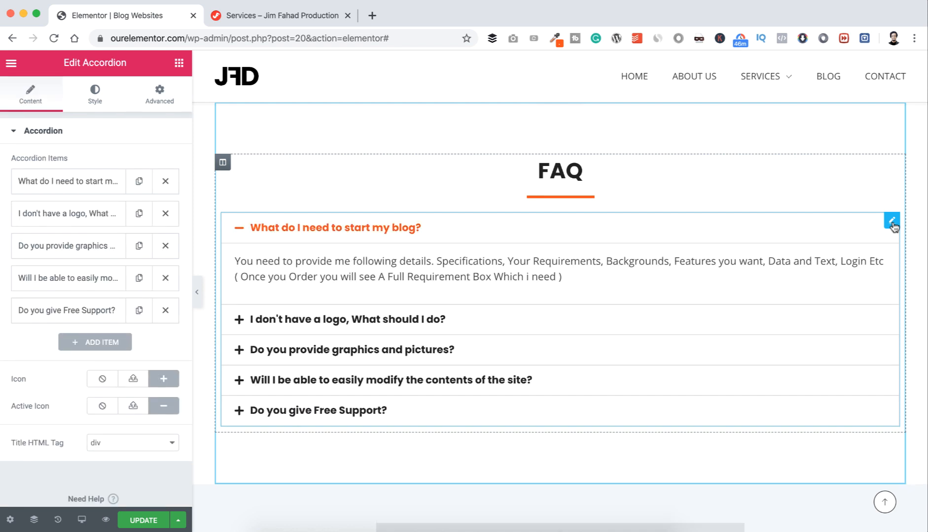
click(167, 93)
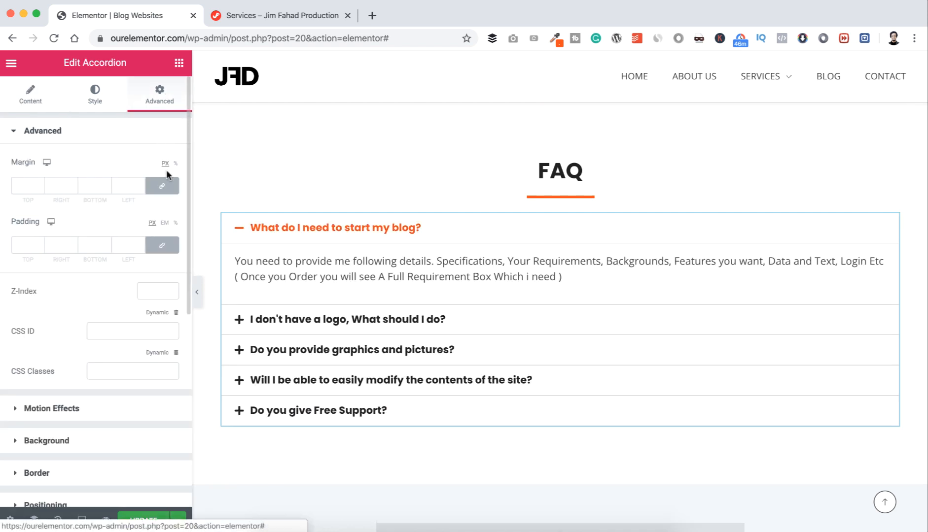
click(168, 187)
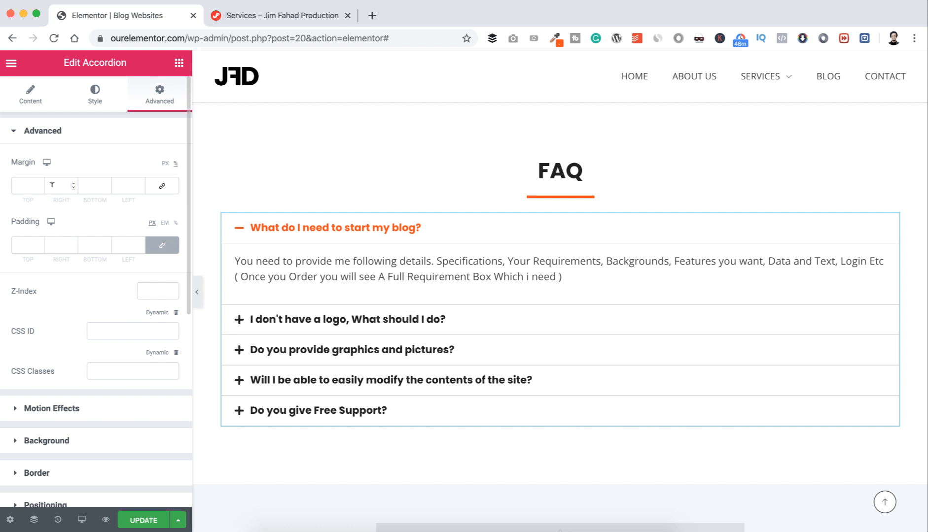
text(10)
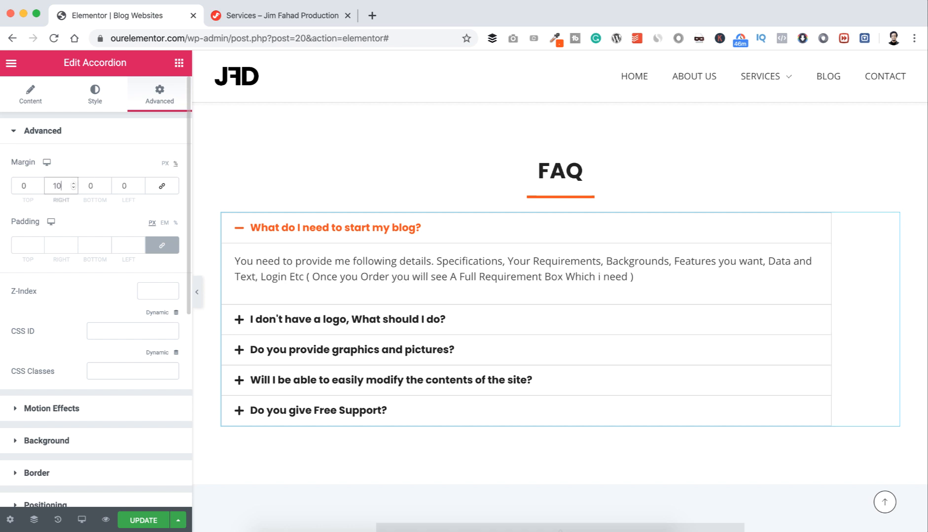
click(123, 185)
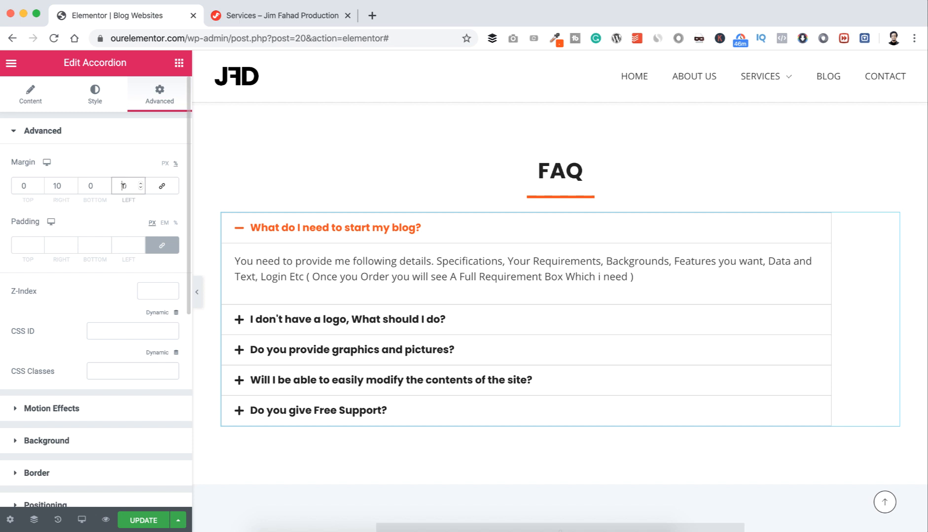
text(10)
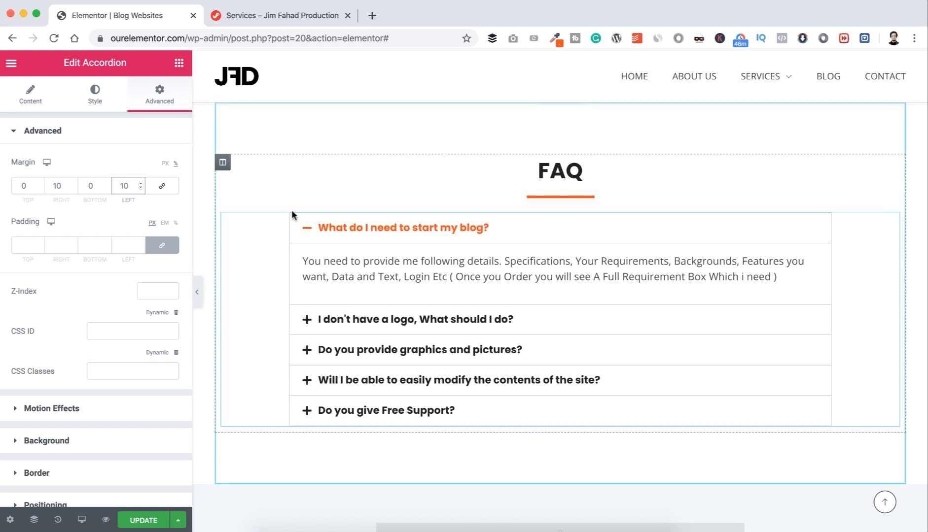
scroll(304, 265, down, 4)
scroll(304, 265, up, 7)
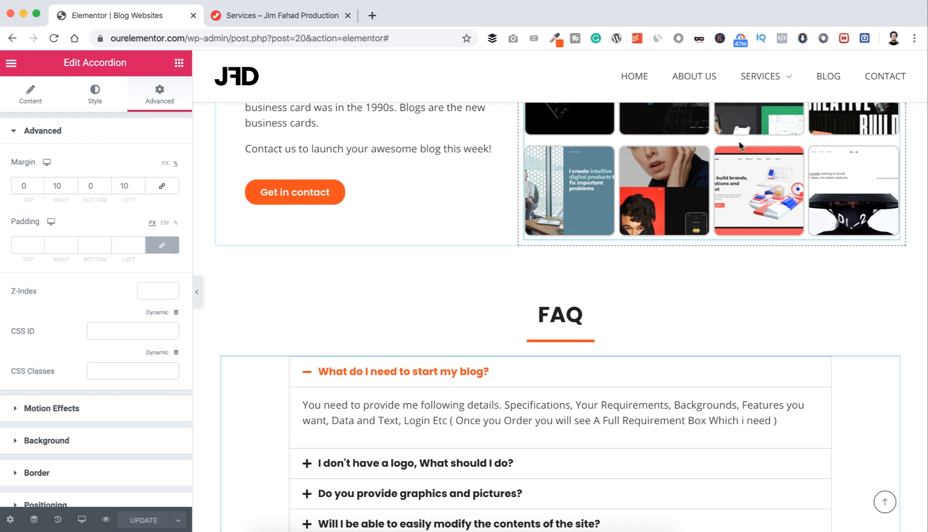
Step: Open the live Blog Websites page in a new tab and scroll through it
mouse_move(767, 79)
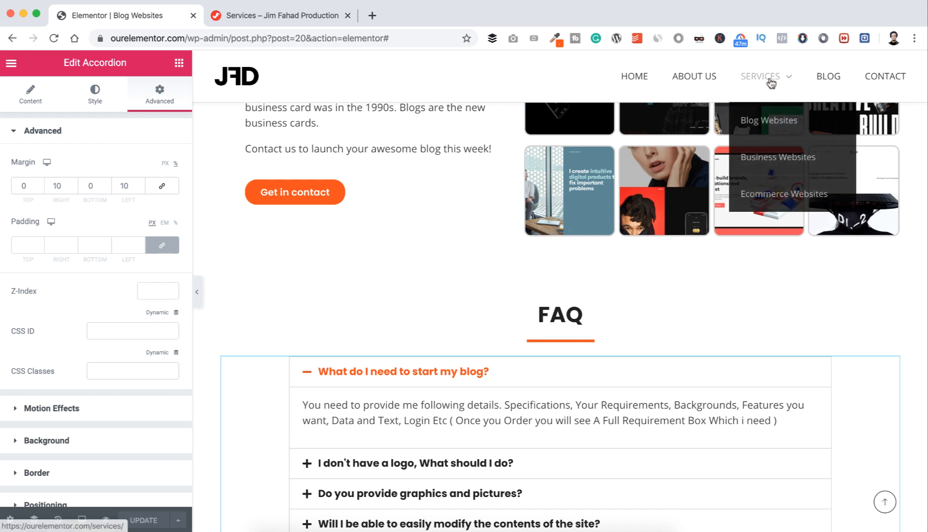
right_click(763, 124)
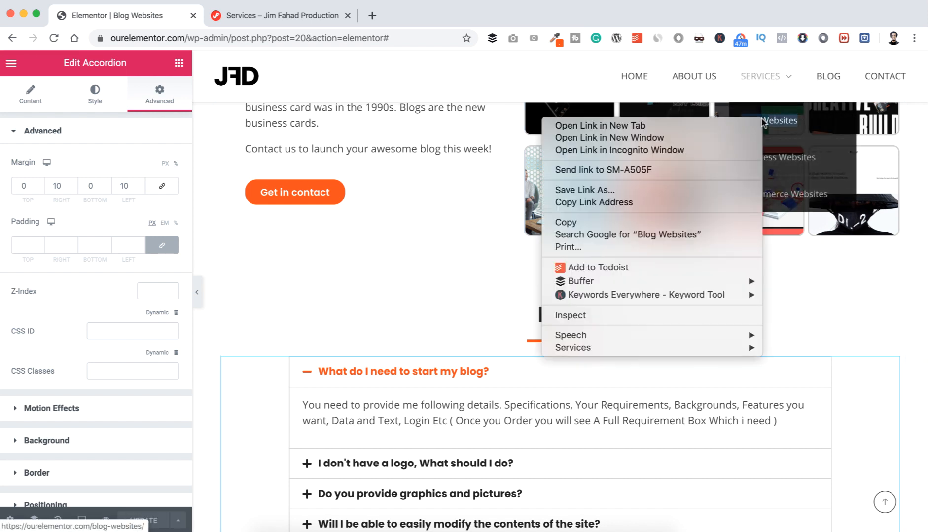
click(725, 128)
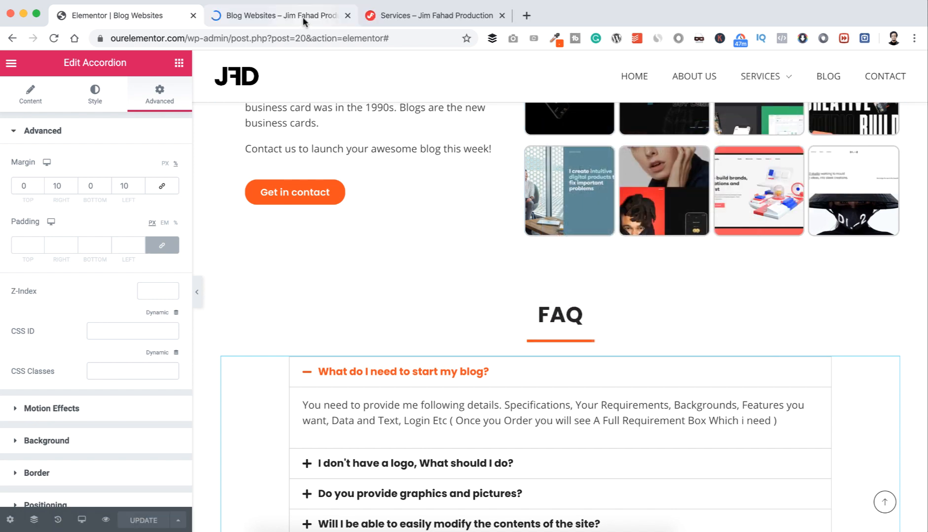
click(325, 15)
scroll(334, 161, down, 3)
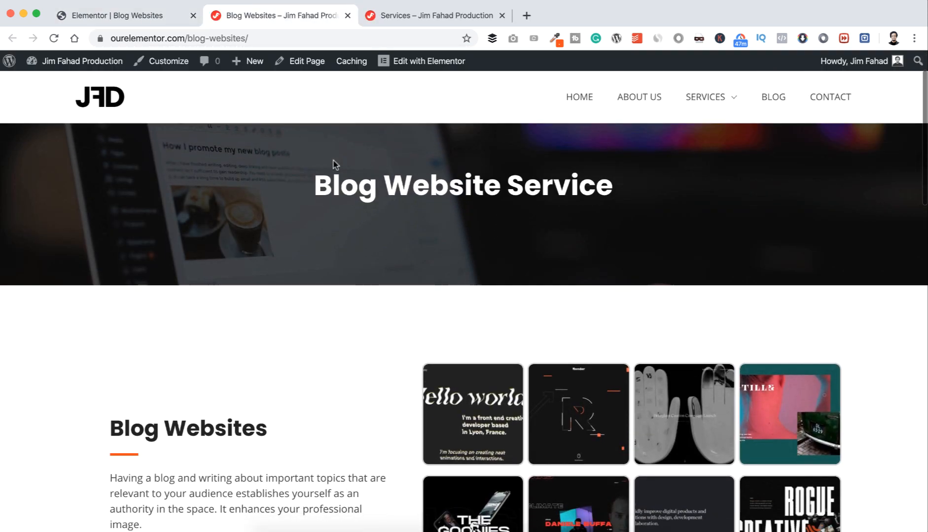
scroll(334, 164, down, 15)
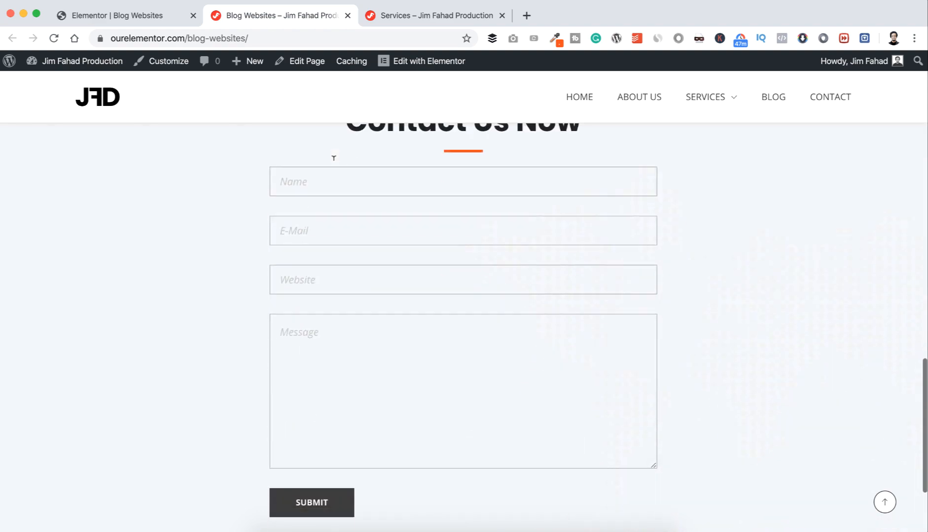
scroll(333, 164, up, 6)
scroll(325, 182, up, 15)
scroll(319, 200, down, 5)
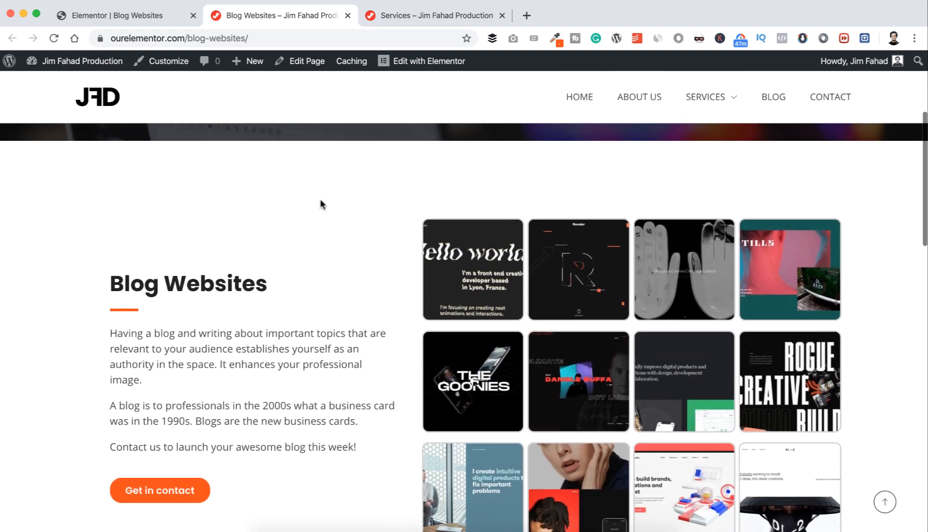
Step: Browse the portfolio images in the lightbox, then return to the Elementor editor
click(459, 241)
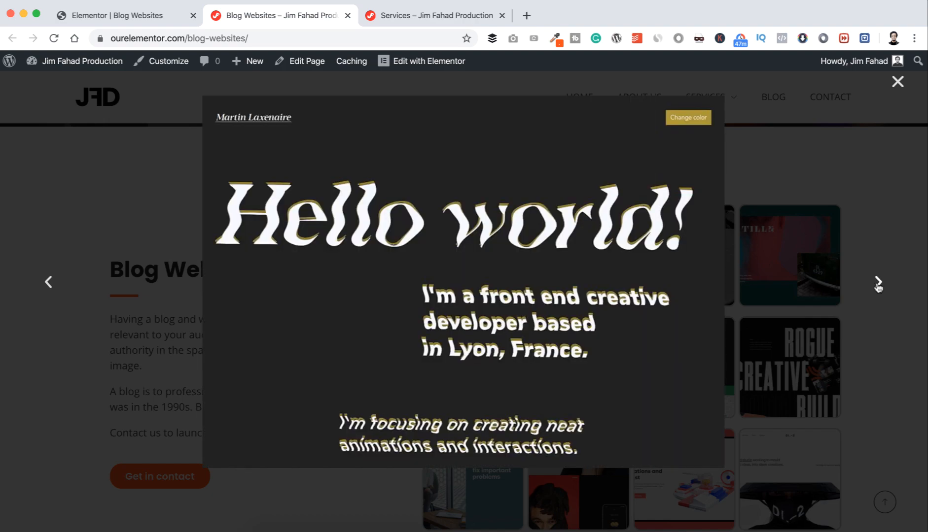
click(879, 282)
click(878, 282)
click(897, 82)
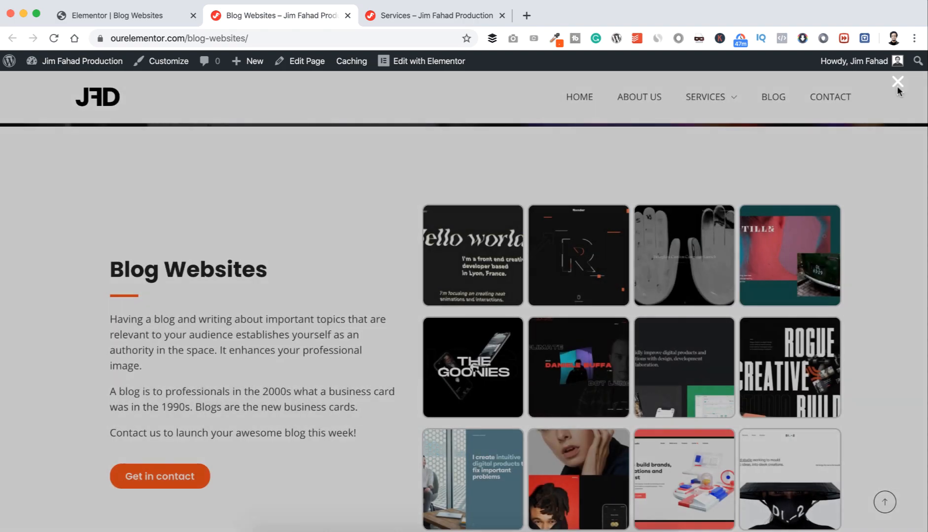
scroll(720, 315, down, 10)
scroll(715, 329, down, 9)
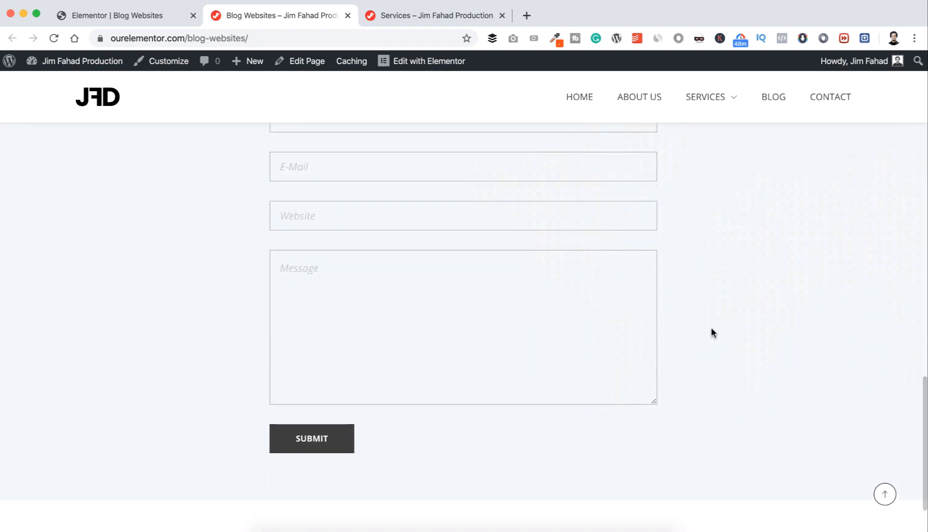
mouse_move(724, 101)
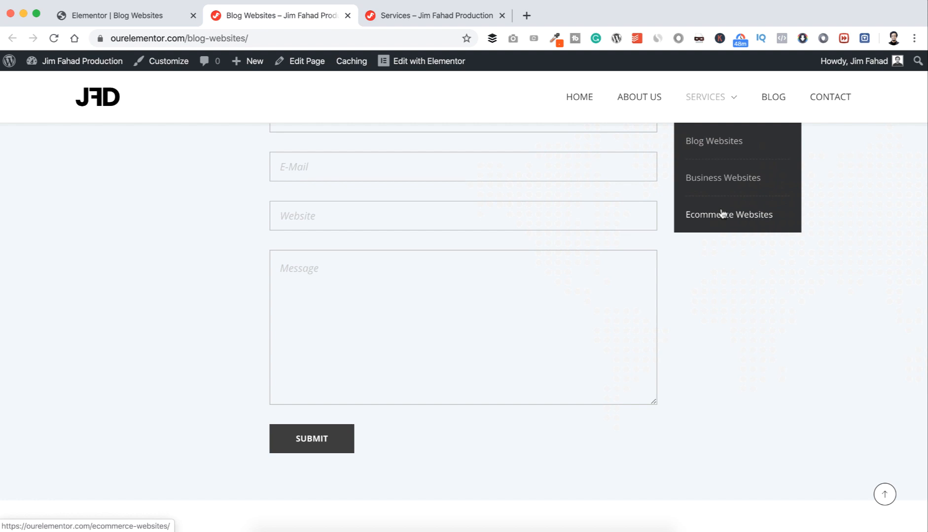
click(145, 19)
scroll(302, 264, down, 3)
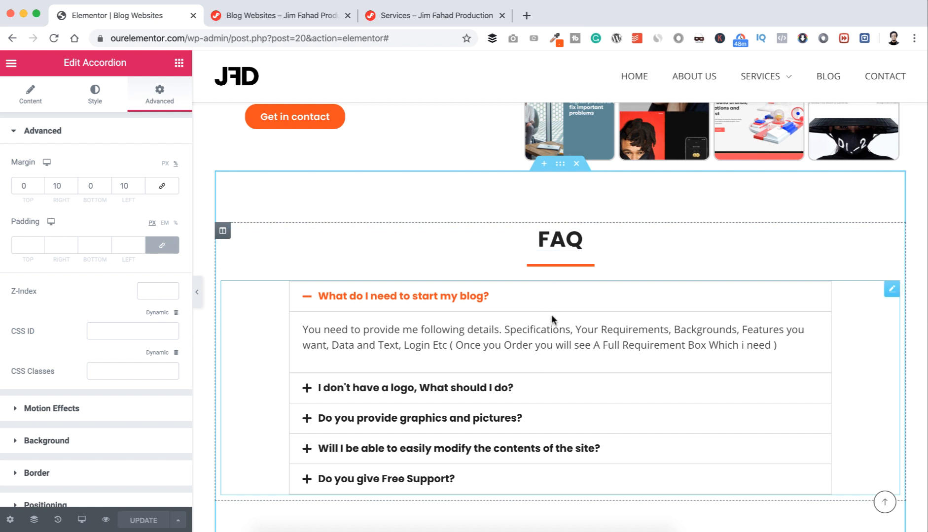
Step: Save the FAQ section to the library as a template named 'FAQ'
right_click(559, 163)
click(604, 296)
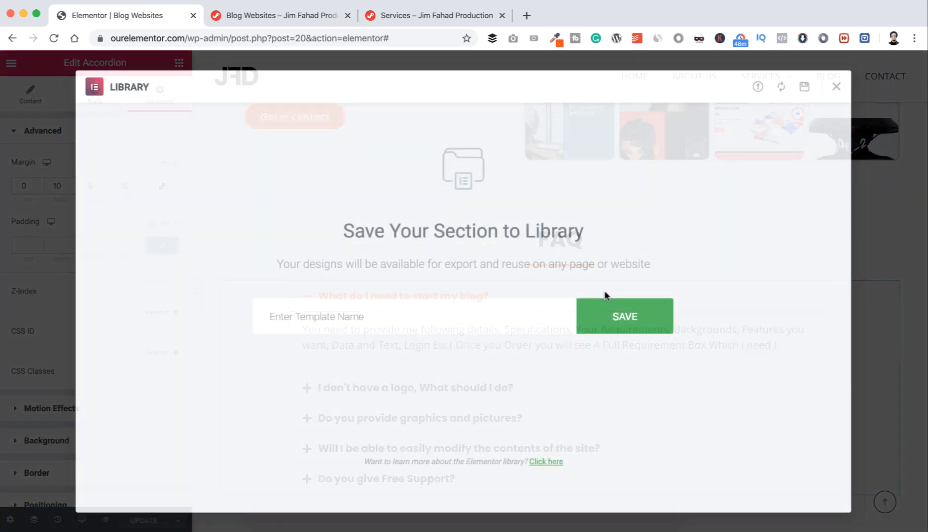
click(461, 313)
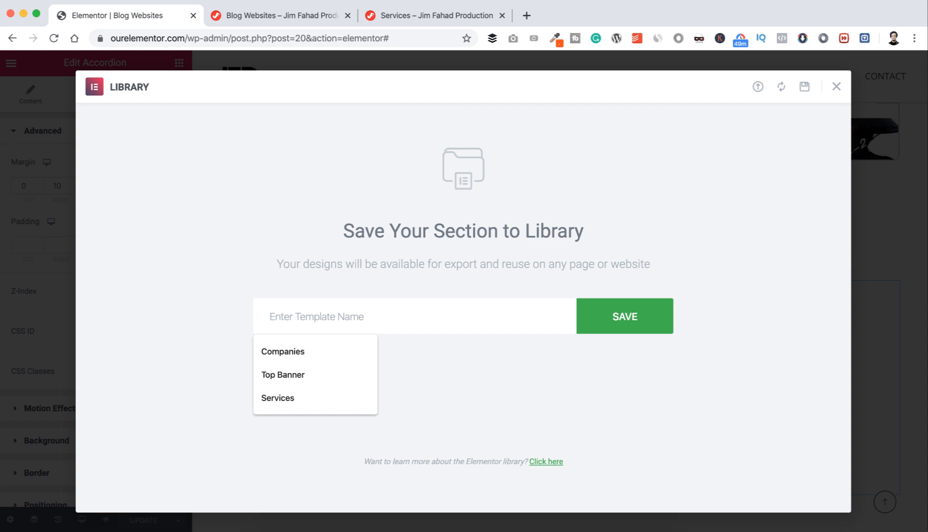
text(FAQ)
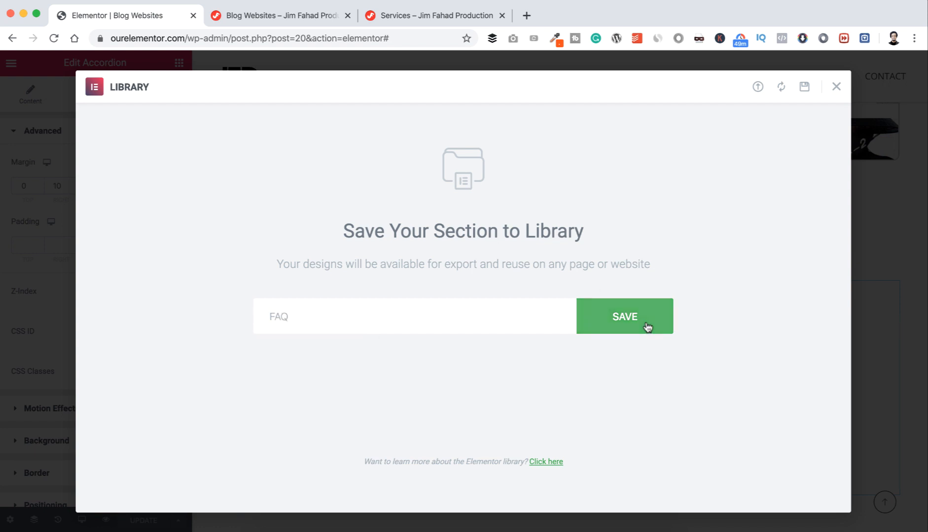
click(836, 86)
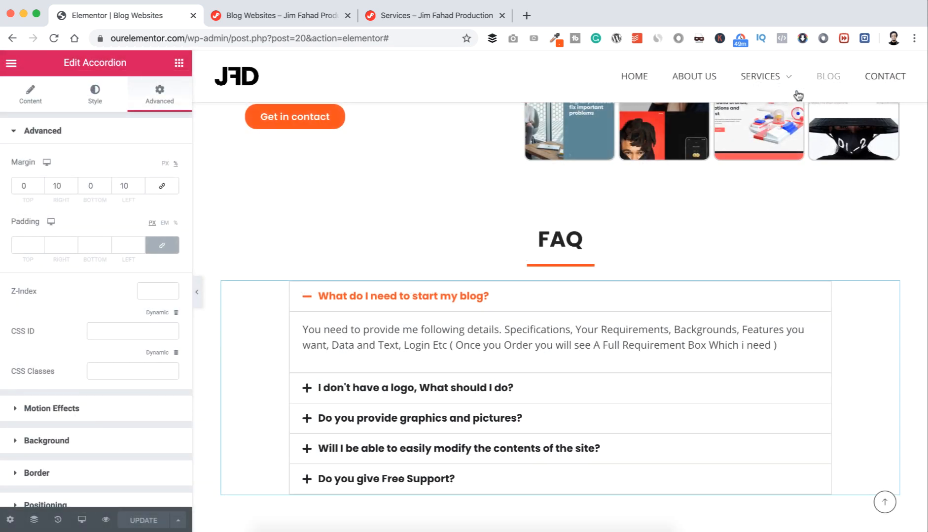
click(11, 63)
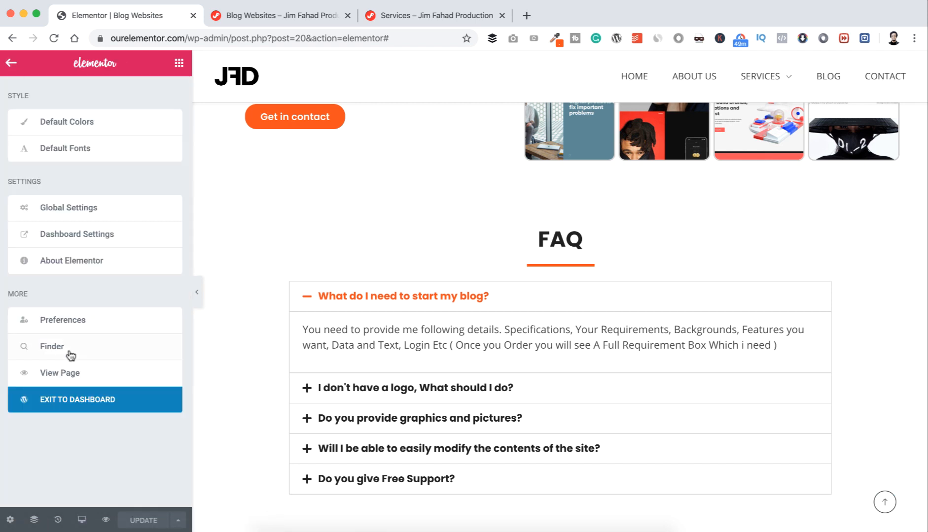
Step: Exit to the dashboard and open the Business Websites page with Elementor
click(74, 398)
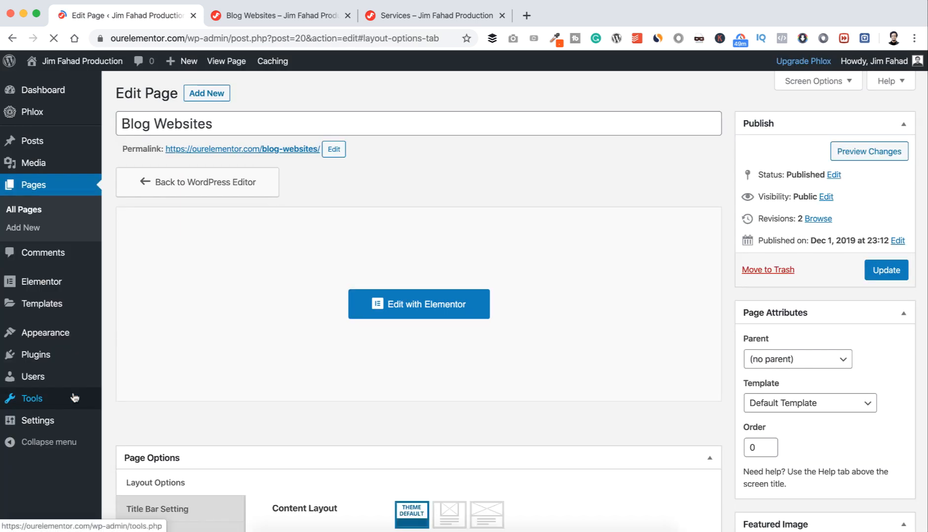
click(30, 213)
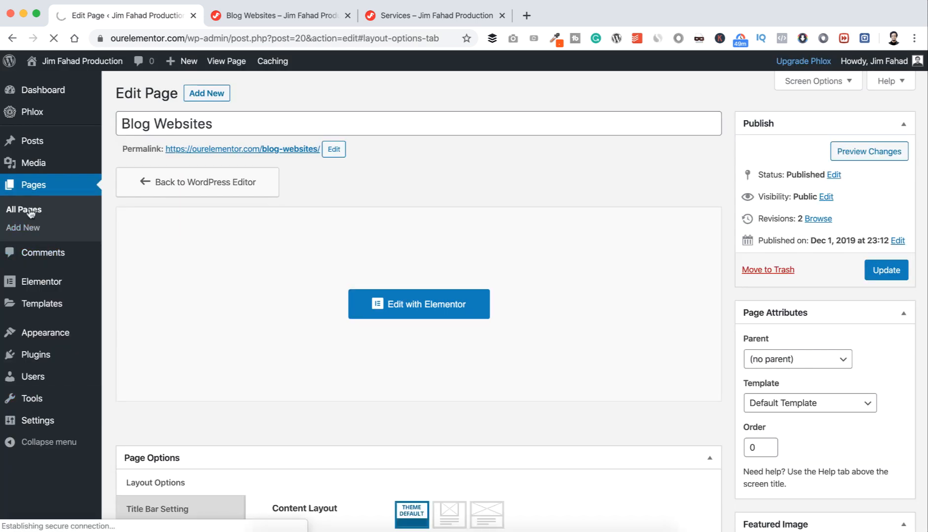
click(152, 320)
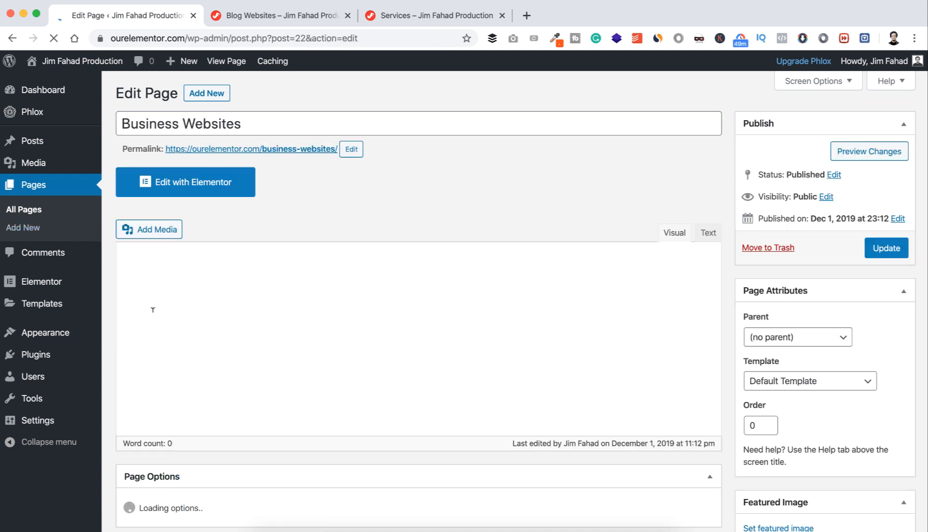
click(182, 193)
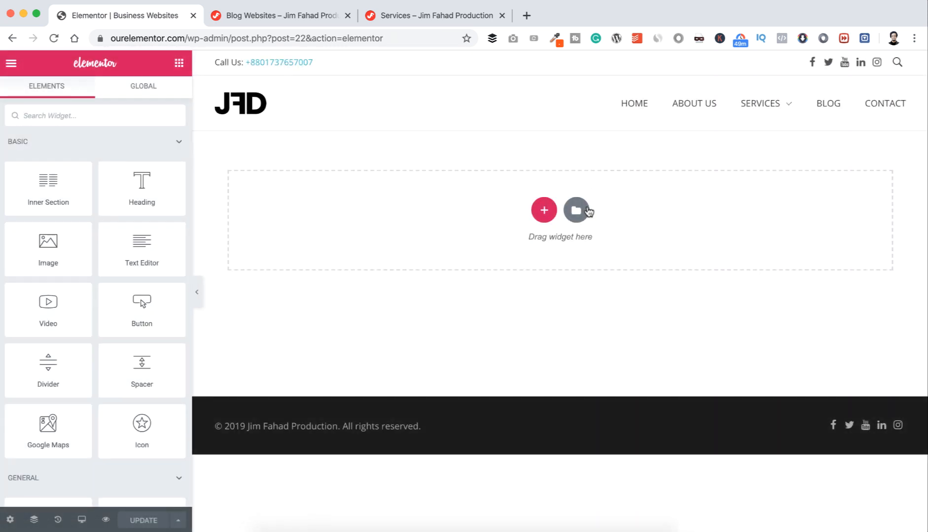
Step: Insert the saved Services template from My Templates, importing its document settings
click(585, 210)
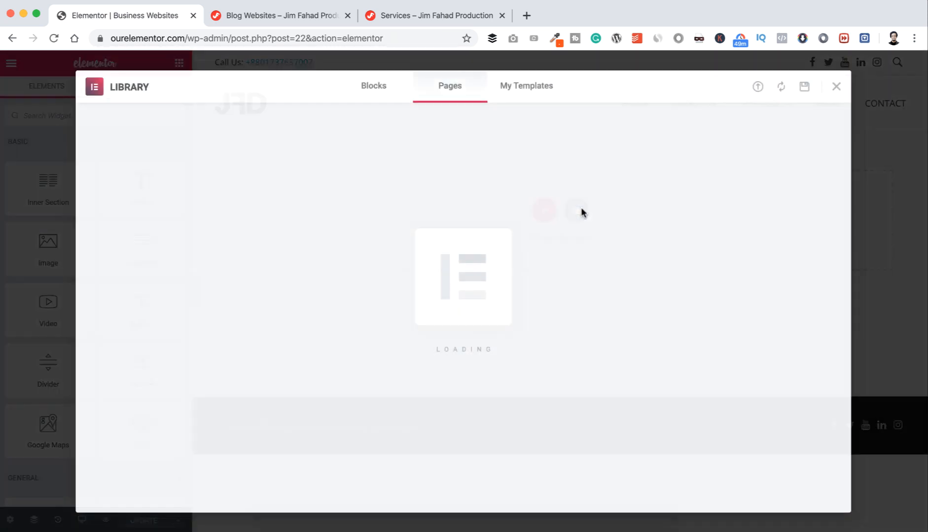
click(528, 90)
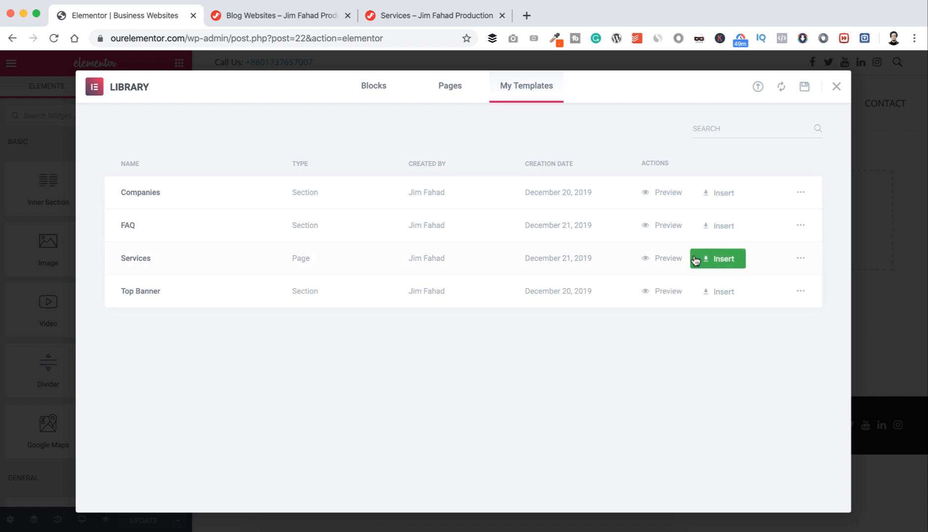
click(718, 259)
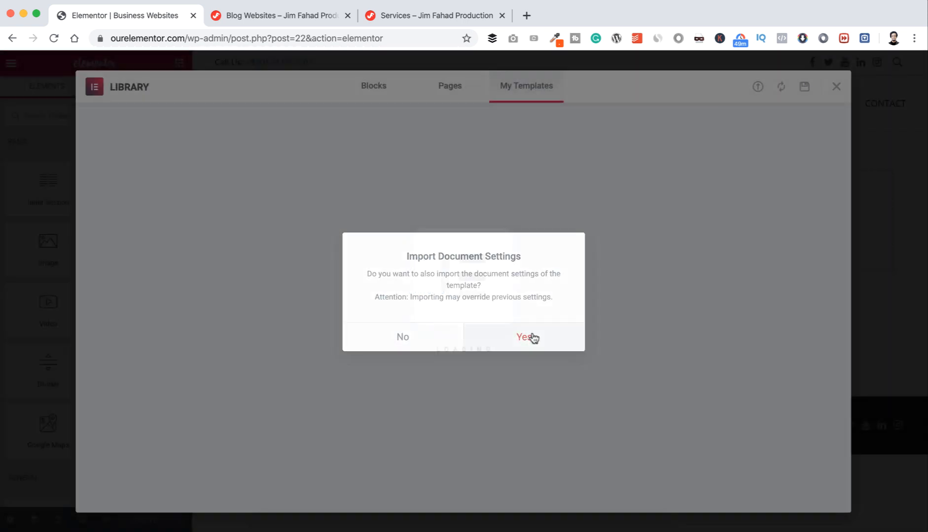
click(524, 337)
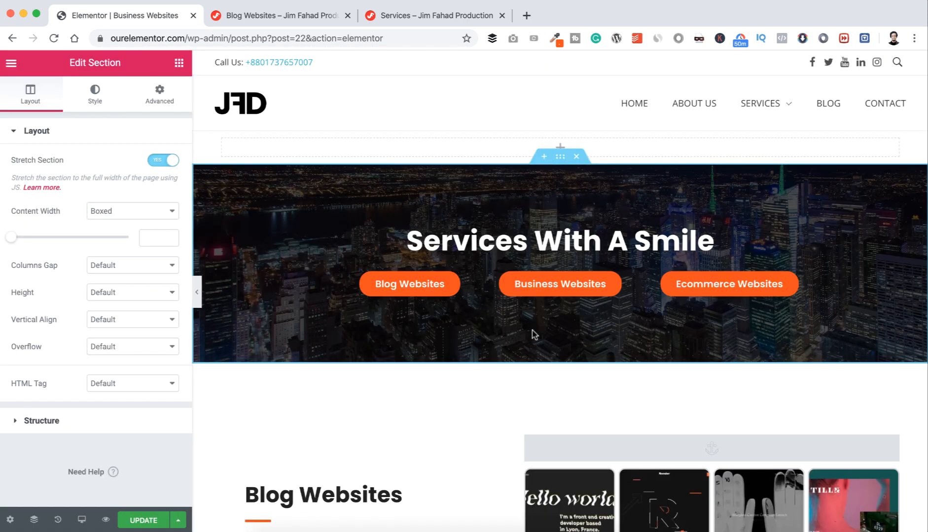
scroll(532, 333, down, 3)
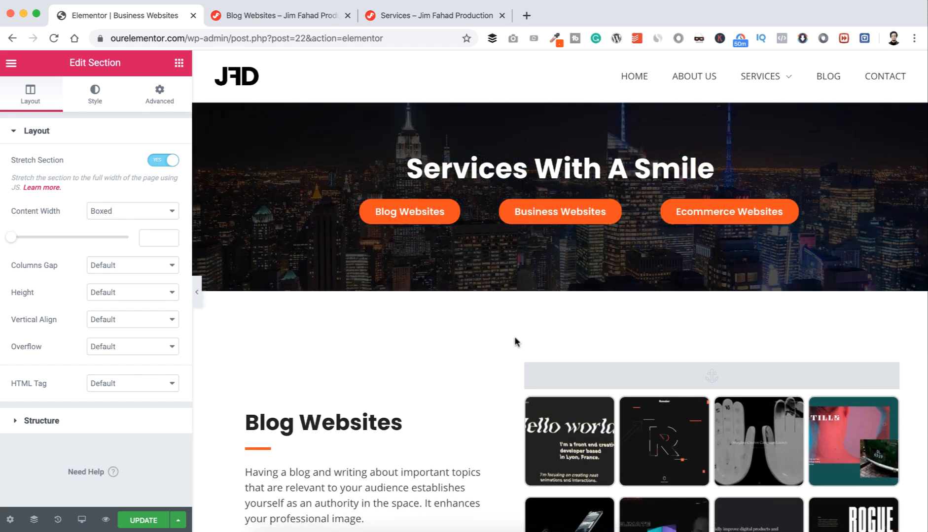
Step: Delete the Blog Websites section from the Business Websites page
mouse_move(528, 367)
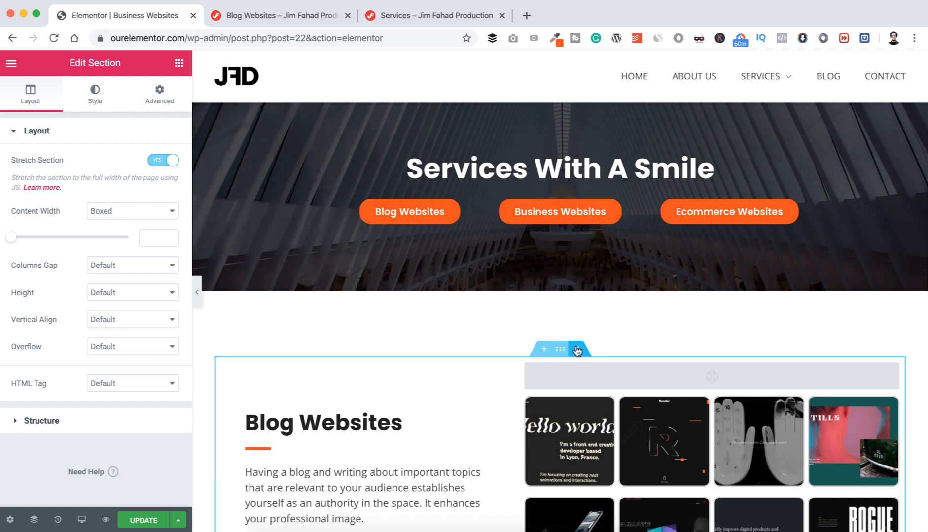
click(576, 349)
scroll(558, 368, down, 3)
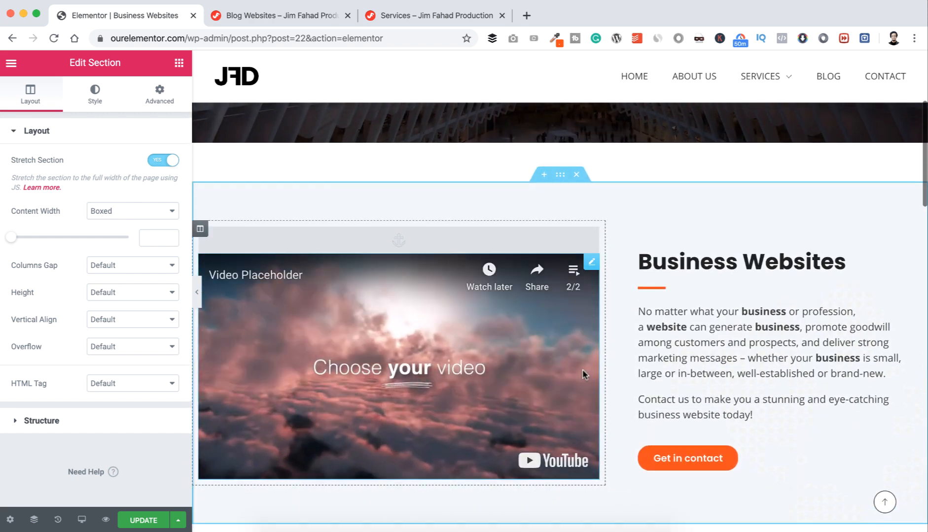
Step: Delete the Ecommerce Websites and counters sections
scroll(583, 369, down, 4)
scroll(582, 369, down, 2)
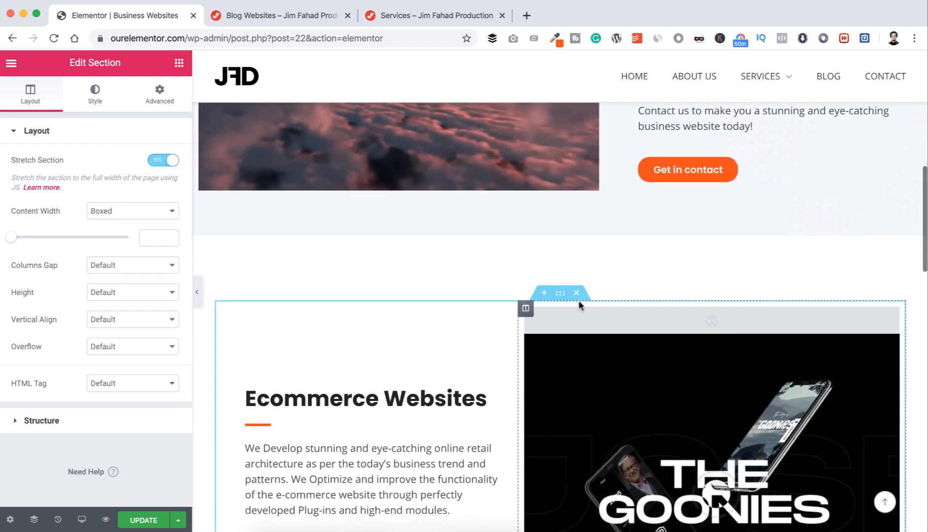
click(576, 295)
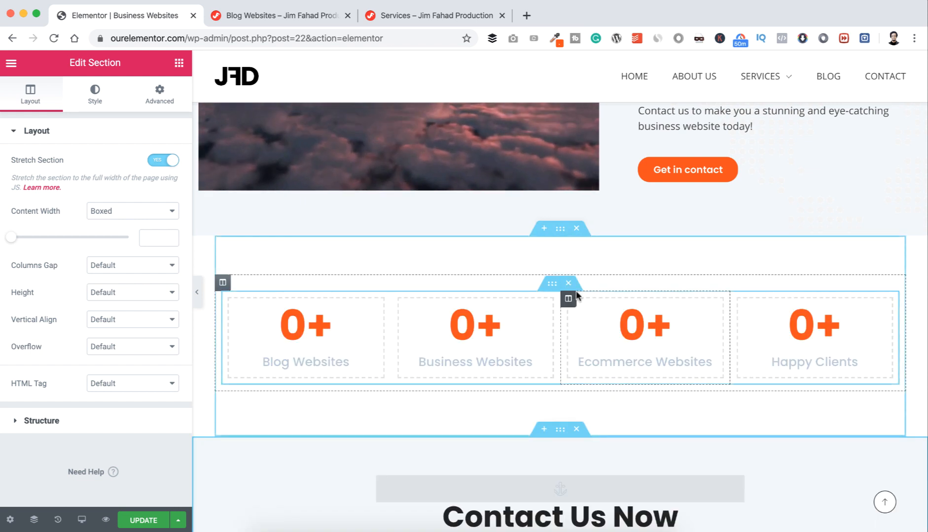
click(576, 228)
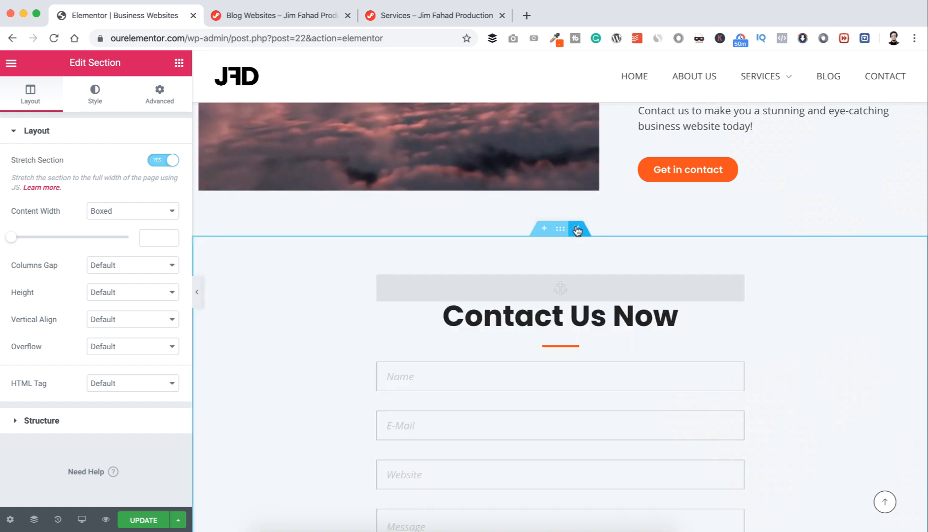
Step: Add a section above Contact Us Now and insert the saved FAQ template with its settings
click(545, 229)
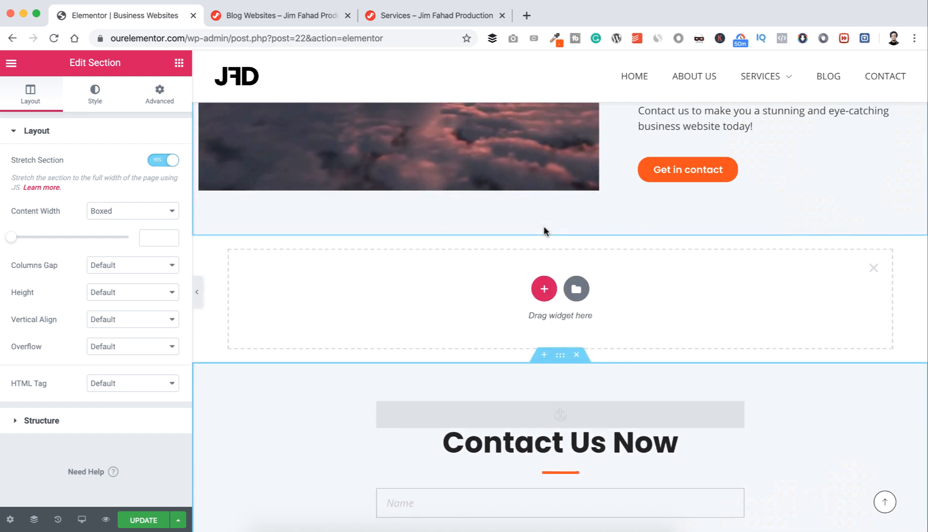
click(576, 291)
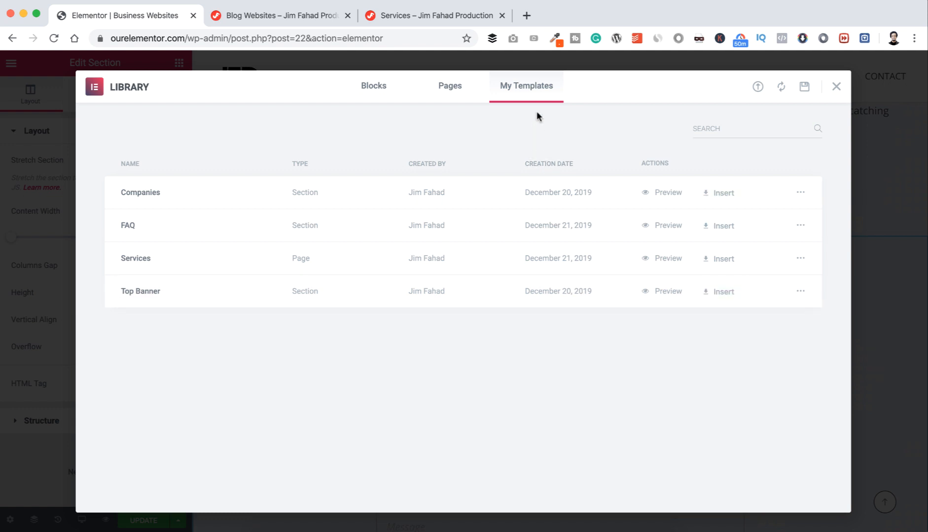
click(718, 231)
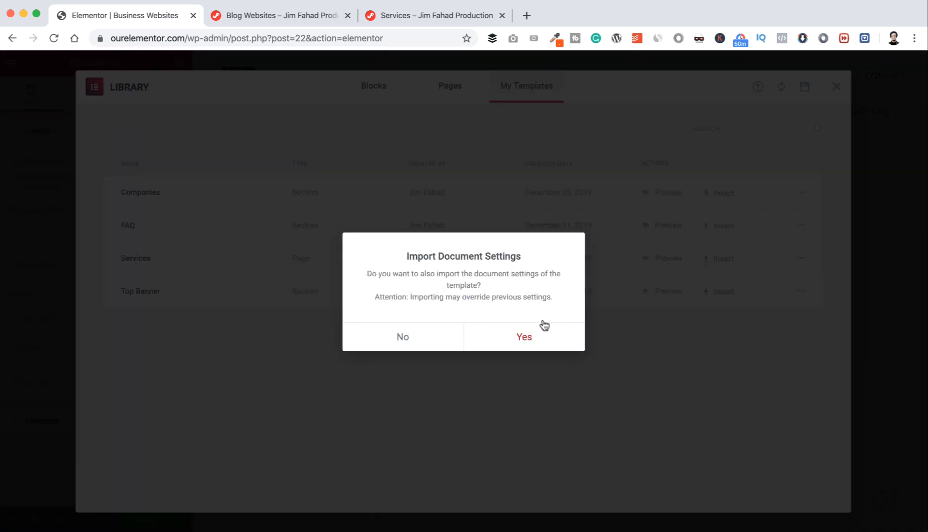
click(536, 335)
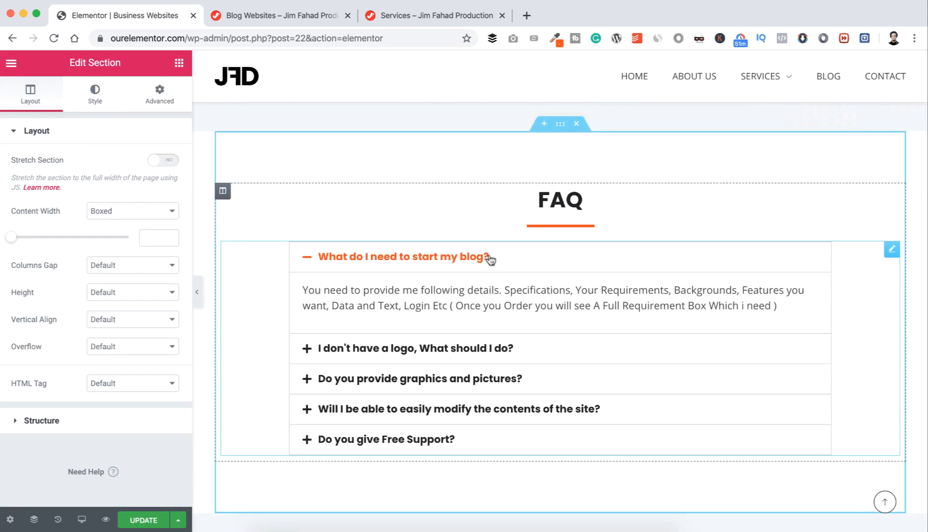
scroll(471, 301, up, 8)
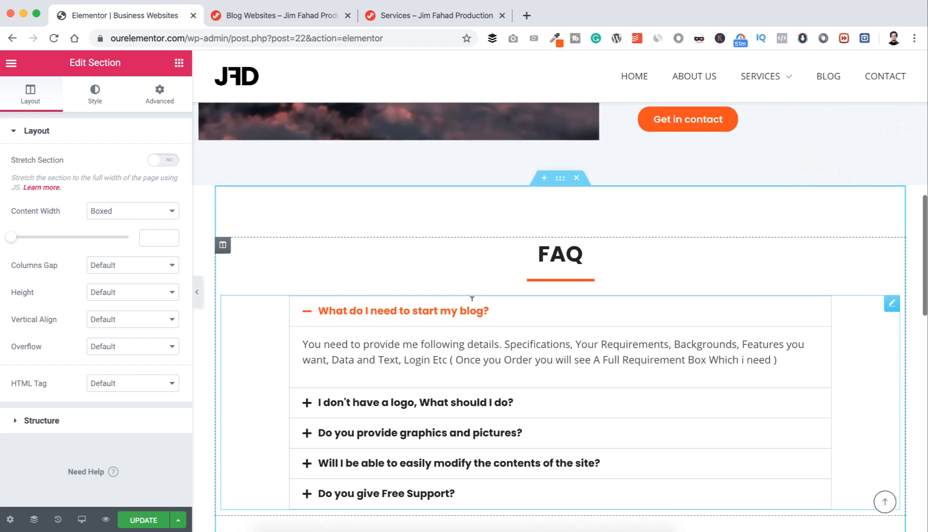
scroll(565, 279, down, 8)
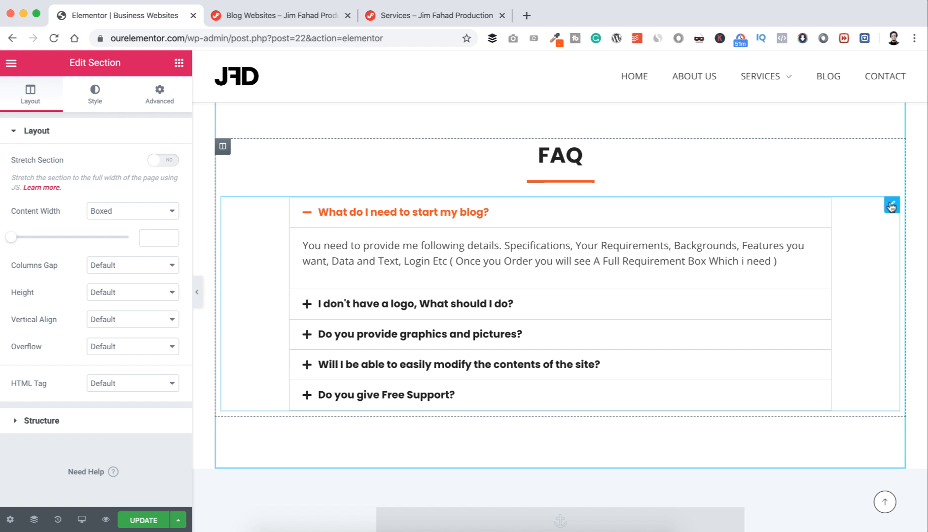
Step: Change 'blog' to 'business website' in the first FAQ title, making it 'What do I need to start my business website?'
click(891, 206)
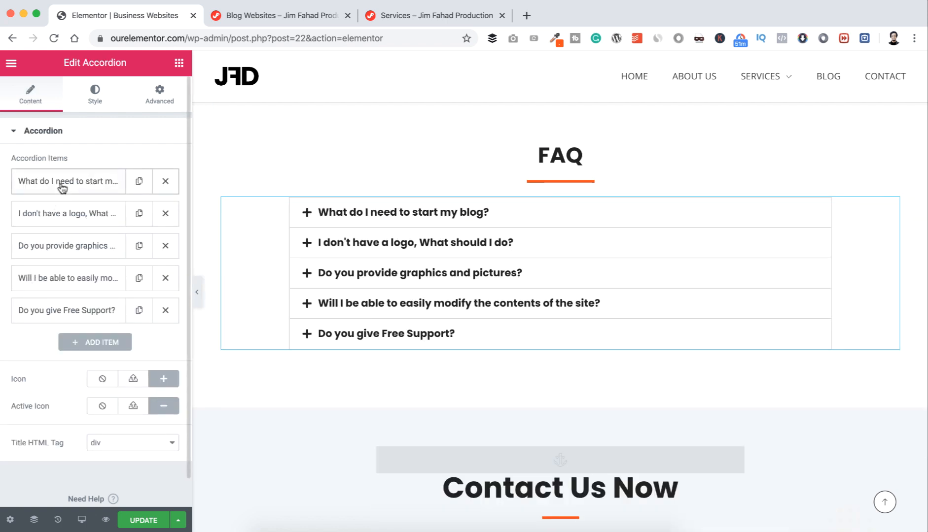
click(61, 186)
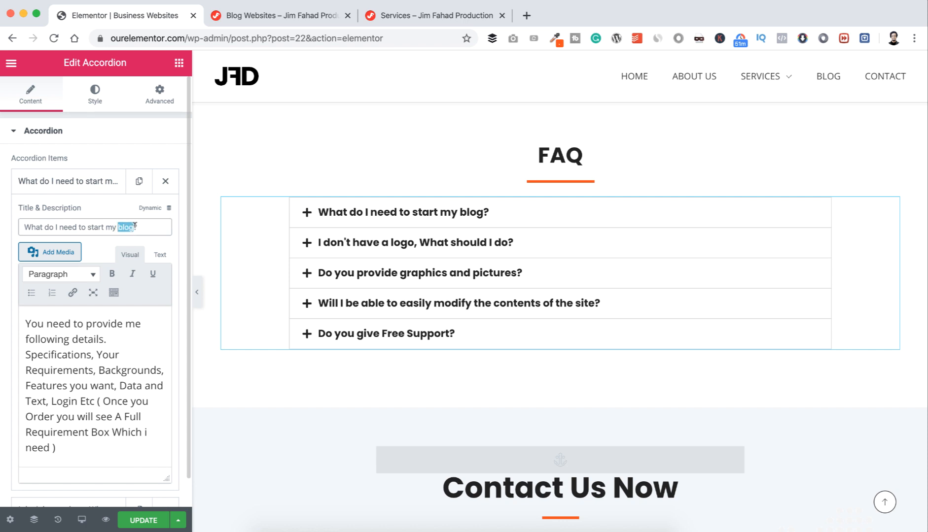
text(business we)
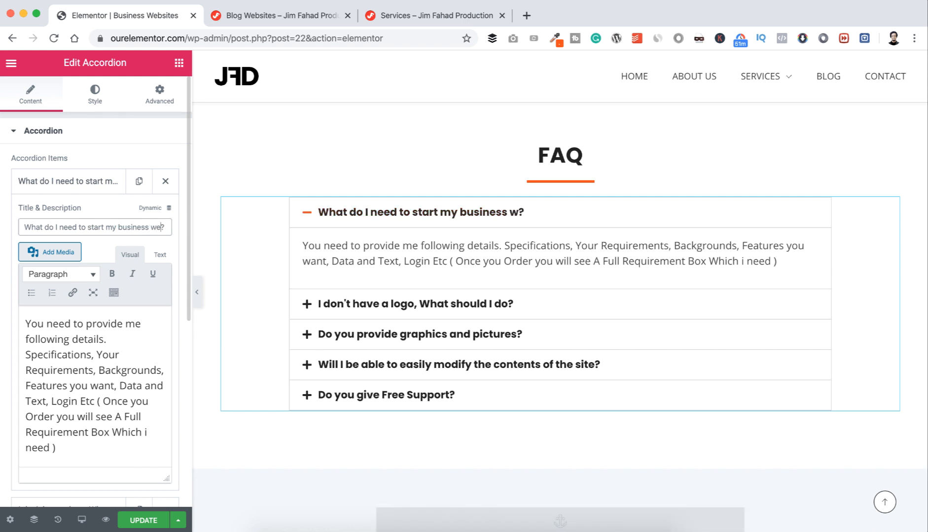
text(bsite)
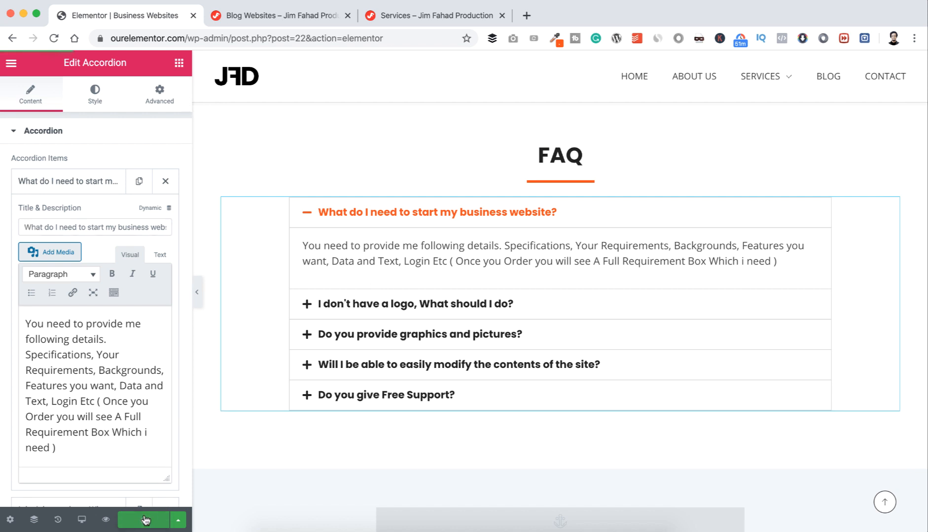
mouse_move(779, 79)
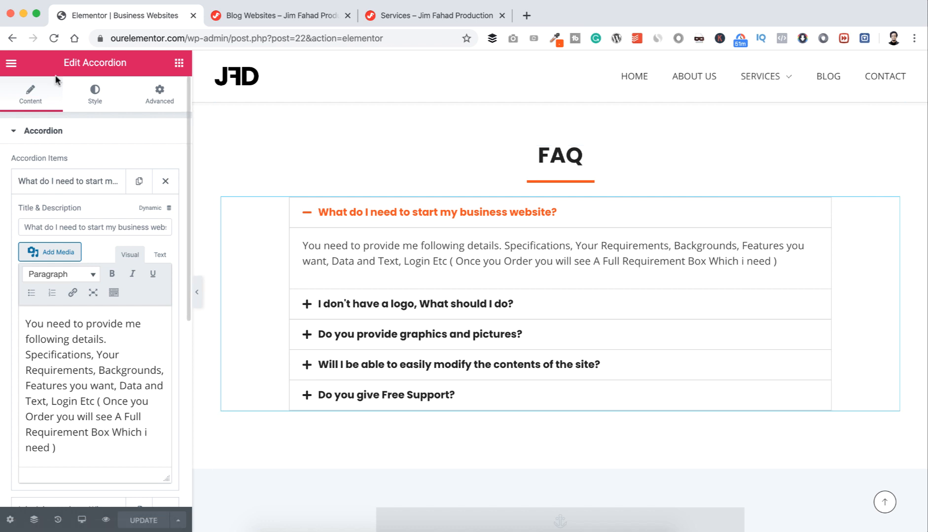
click(10, 64)
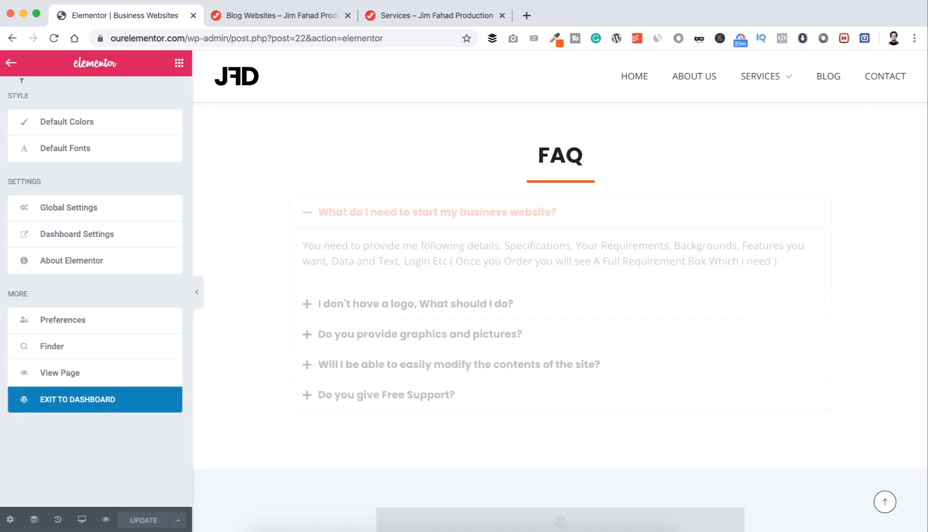
Step: Exit to the dashboard, find Ecommerce Websites under All Pages, and edit it with Elementor
click(65, 406)
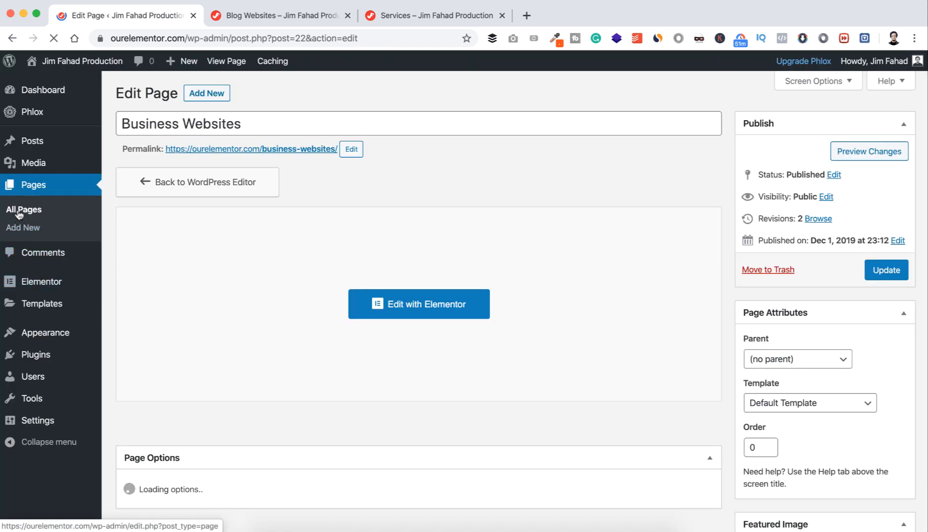
click(18, 212)
scroll(177, 350, down, 2)
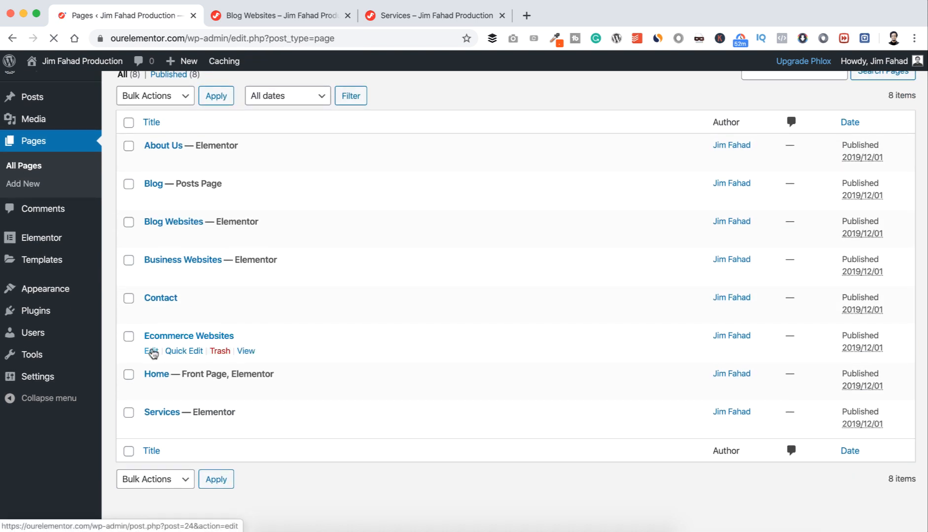
click(184, 188)
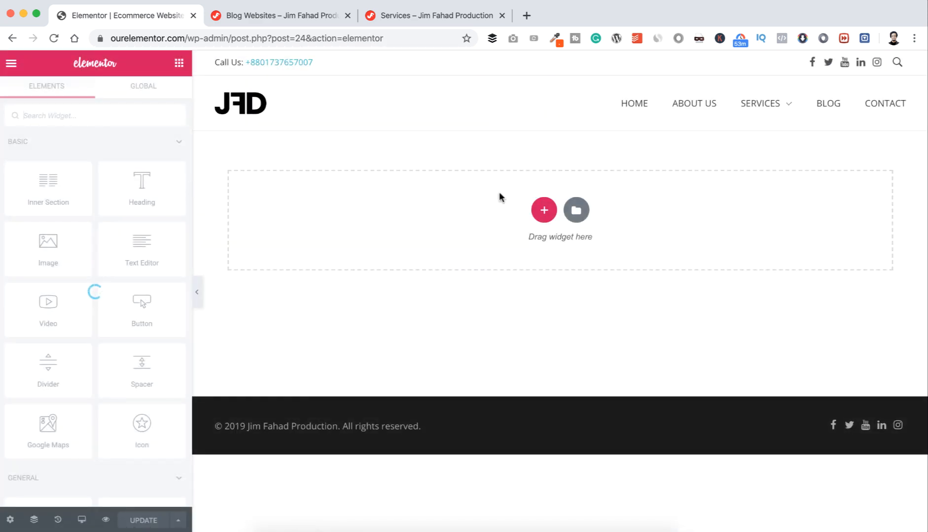
Step: Insert the saved Services template with its document settings, then delete its Blog Websites section
click(578, 210)
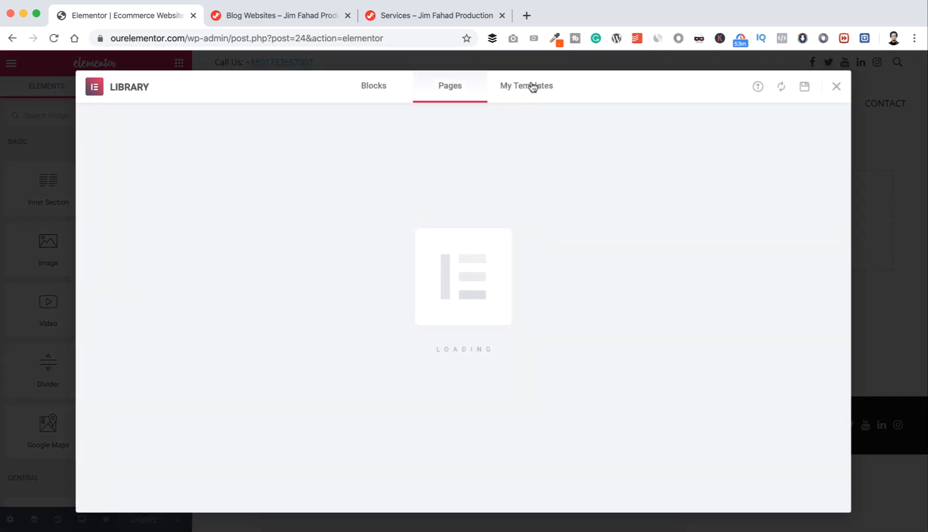
click(532, 86)
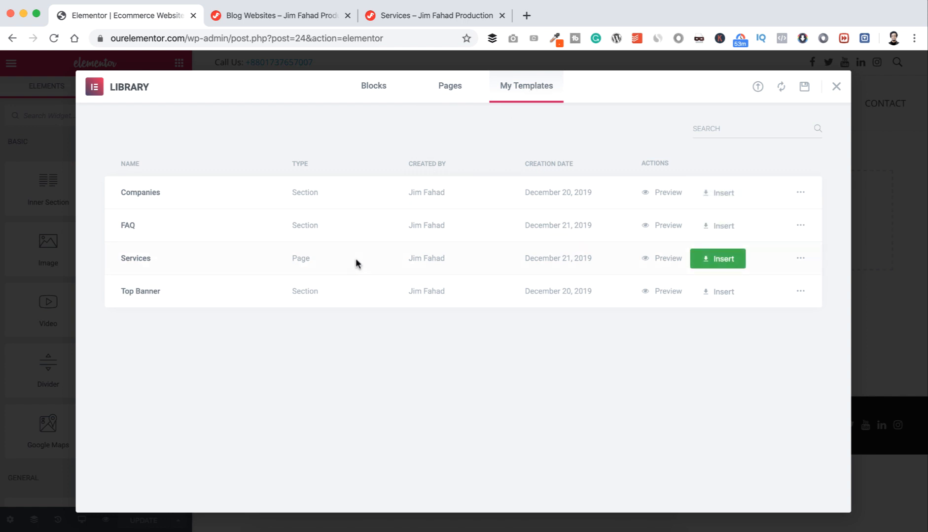
click(718, 259)
click(544, 335)
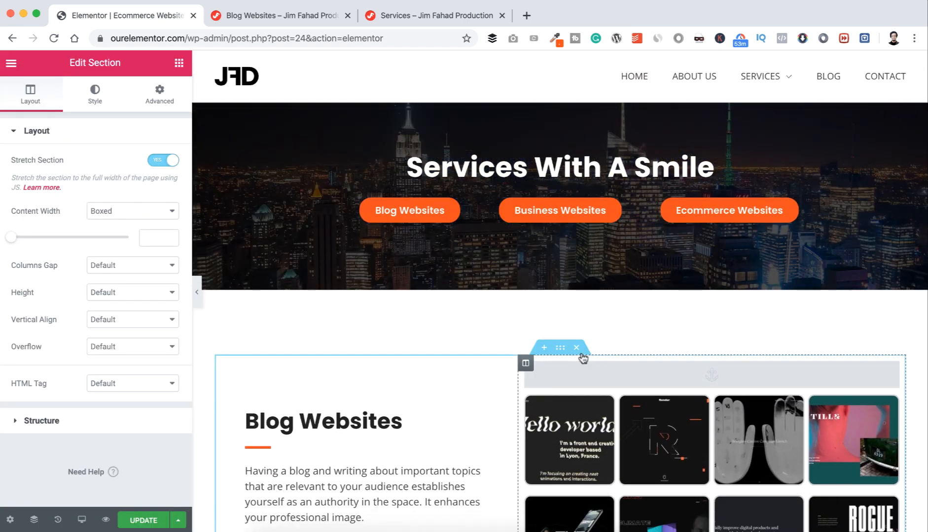
click(576, 348)
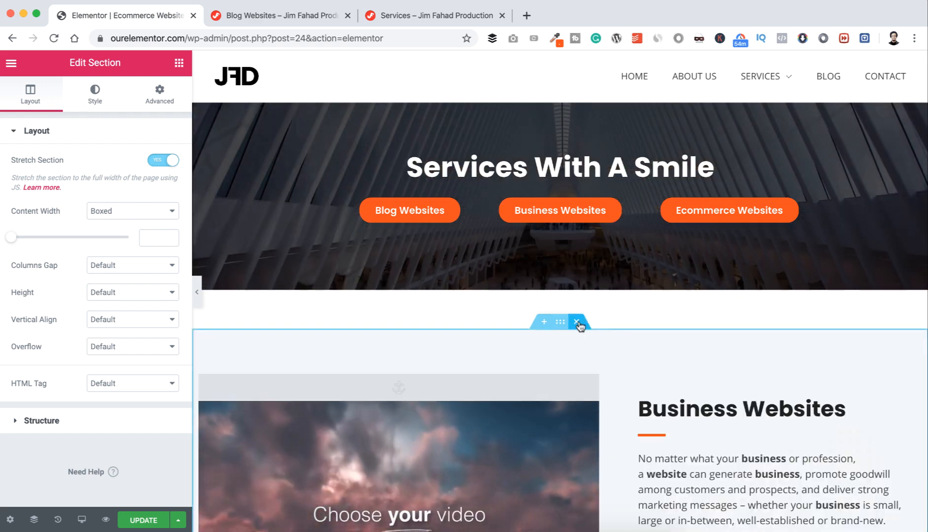
Step: Delete the Business Websites section and the counters section
click(576, 322)
scroll(579, 323, down, 2)
scroll(580, 325, down, 2)
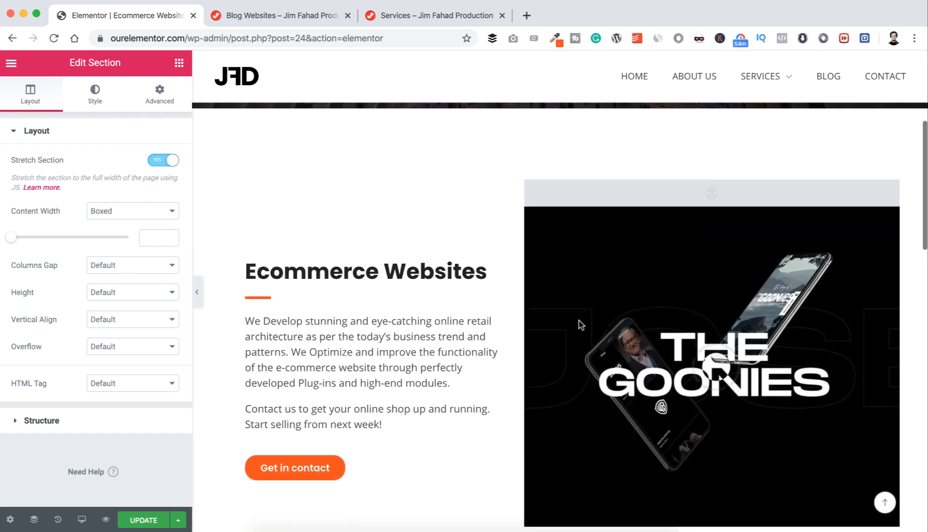
scroll(484, 473, down, 3)
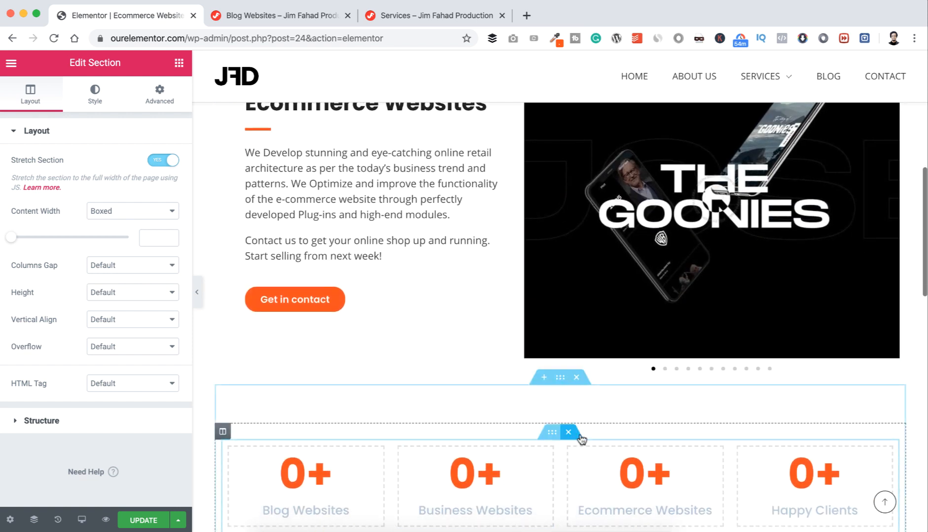
click(578, 378)
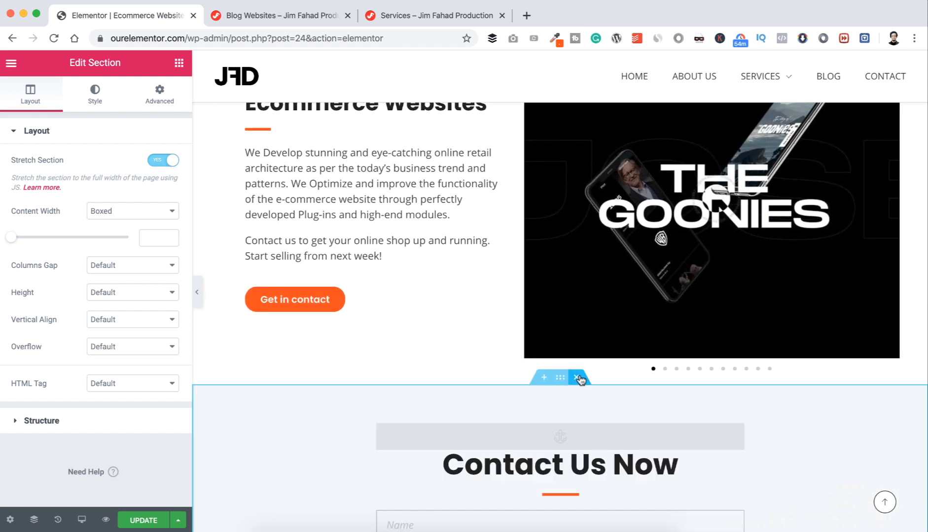
Step: Insert the saved FAQ template, with its document settings, in a new section above Contact Us Now
click(543, 379)
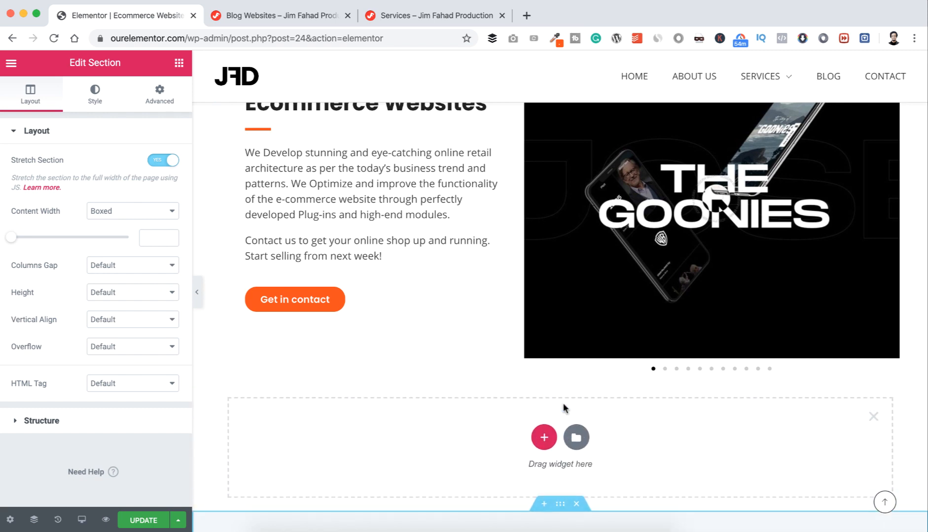
click(576, 437)
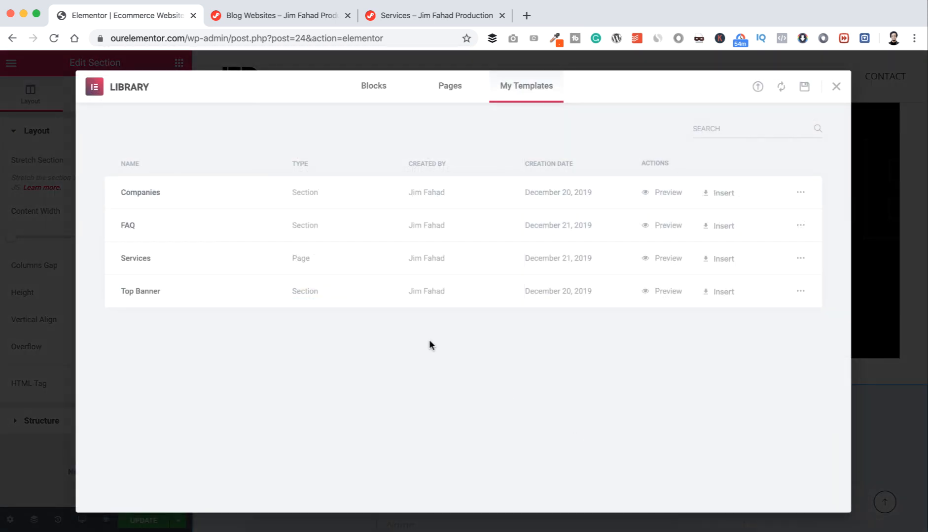
click(728, 228)
click(516, 345)
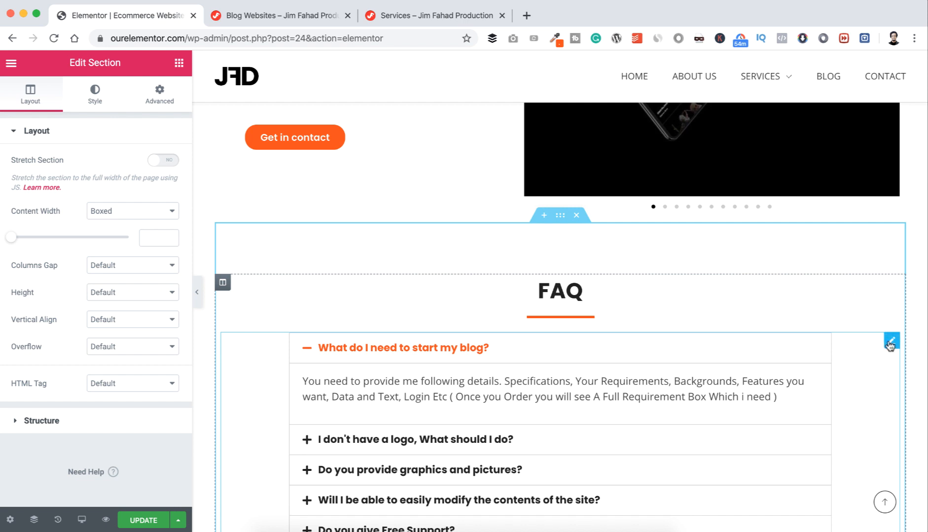
Step: Replace 'blog' with 'ecommerce website' in the accordion's first question title
click(891, 342)
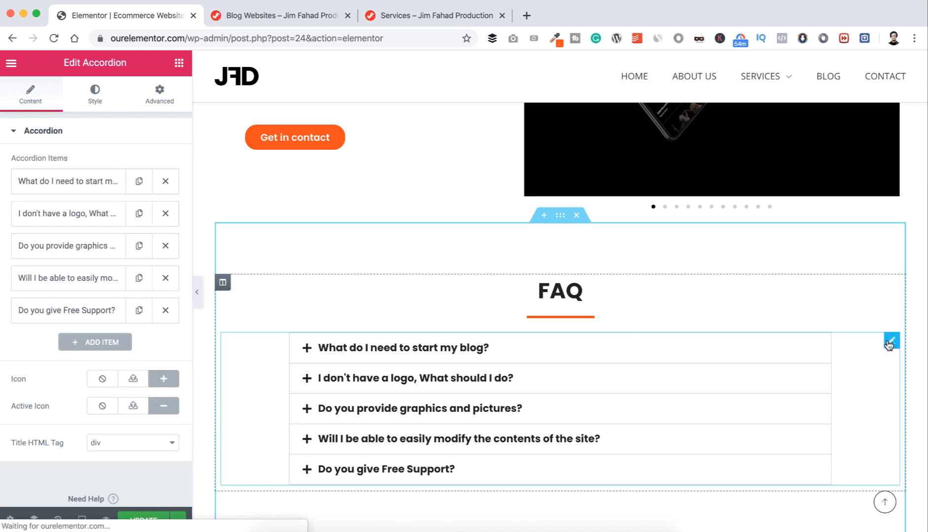
click(93, 183)
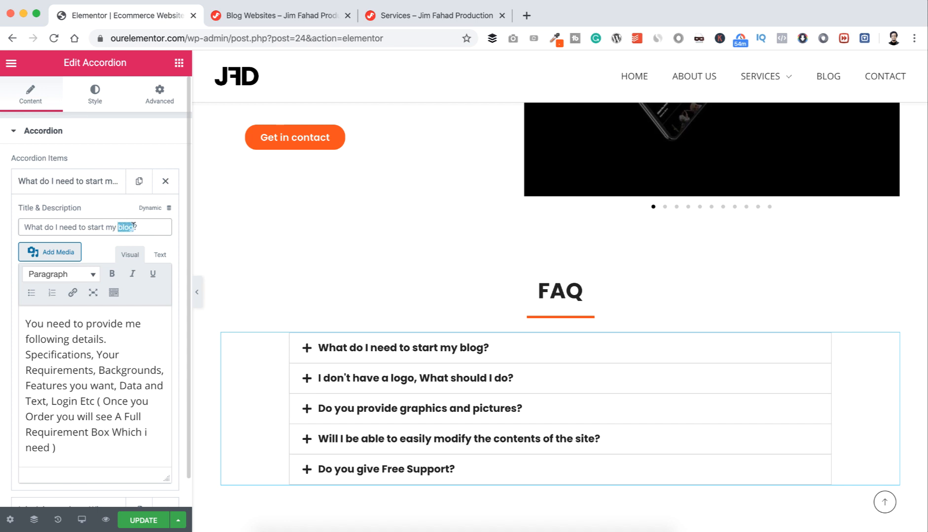
text(ecommerce webs)
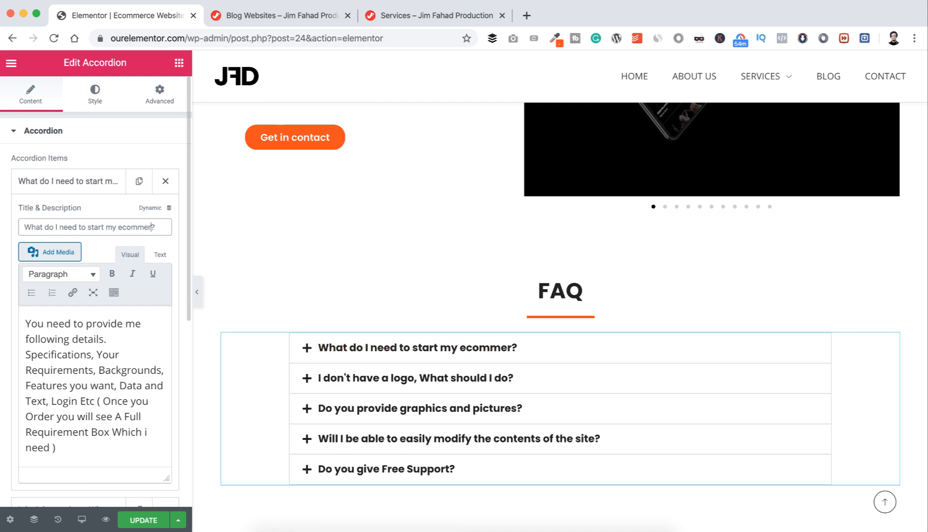
text(ite)
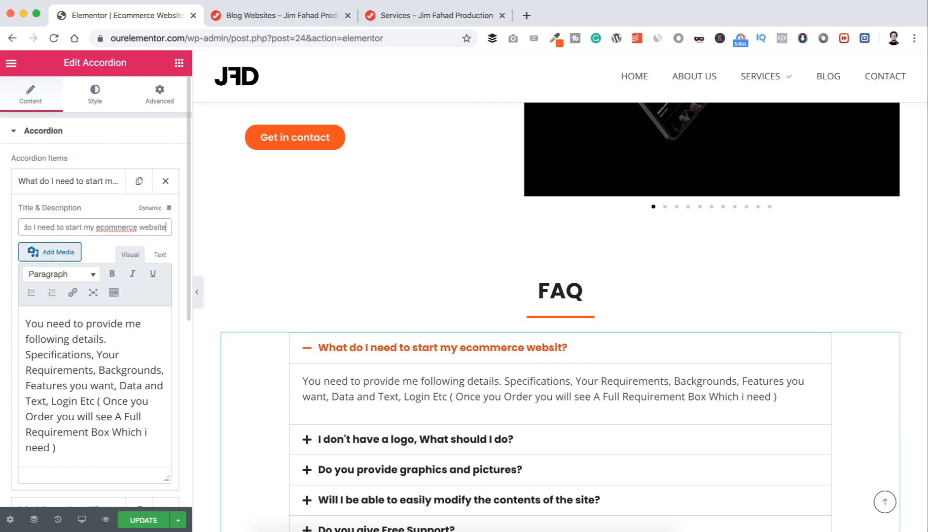
scroll(284, 336, down, 3)
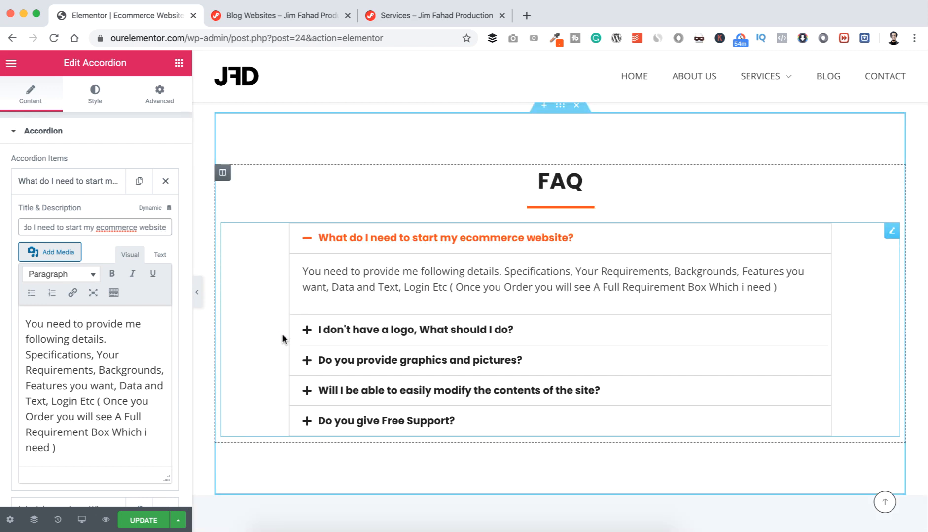
scroll(394, 323, up, 15)
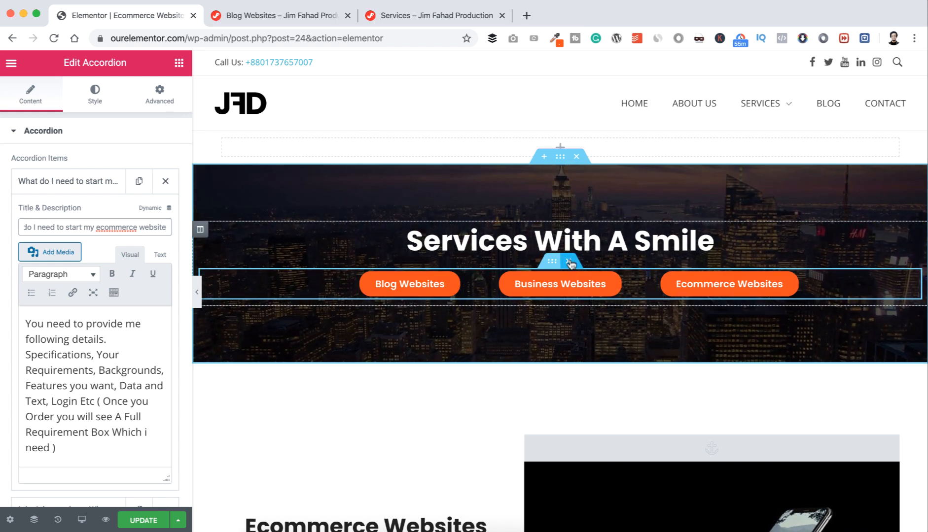
Step: Delete the banner's three-button row and replace the heading text with 'Ecommerce Website Services'
click(570, 263)
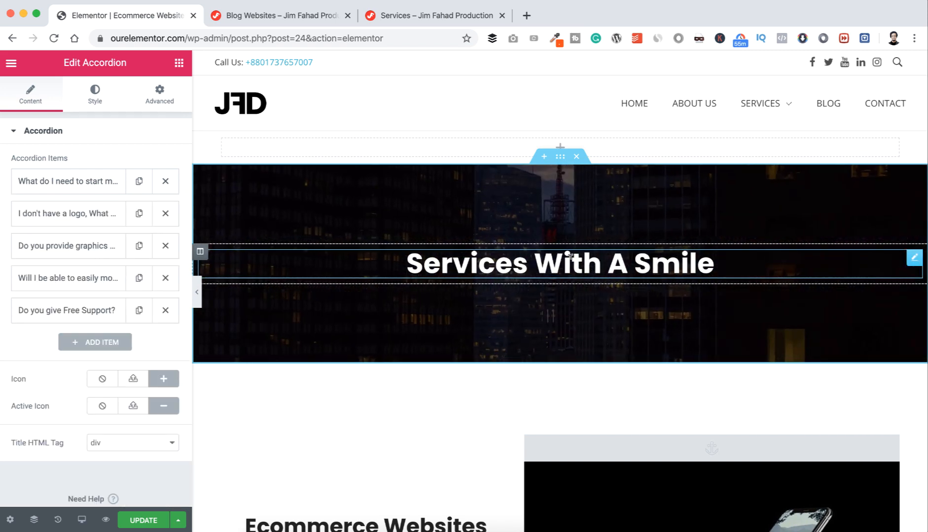
click(912, 260)
click(126, 178)
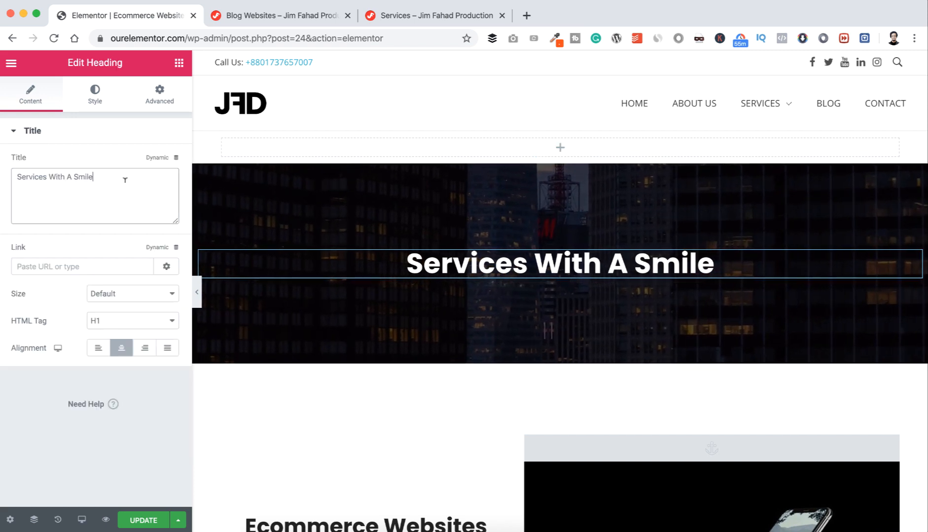
key(super+a)
text(Ecommerce Webs)
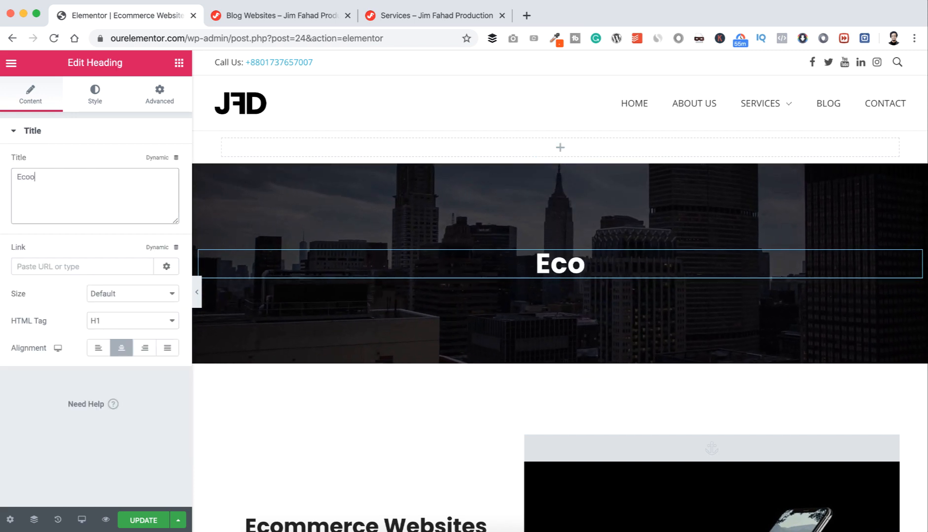
text(ite S)
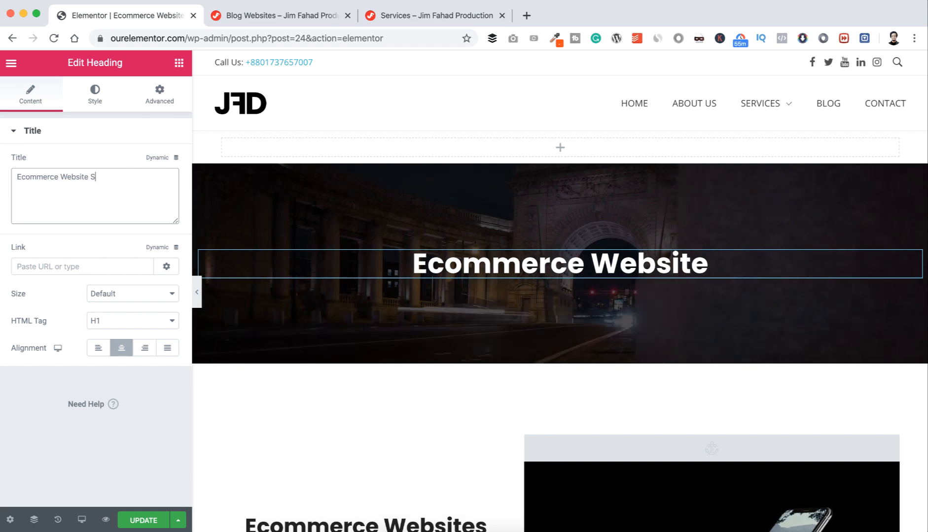
text(ervices)
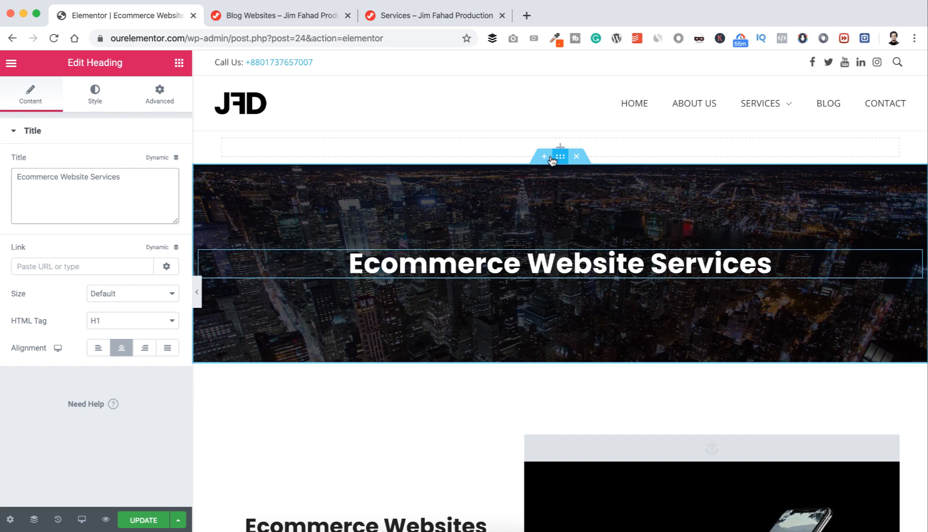
Step: Switch the banner background to Classic and upload ecommerce-2607114_1920.jpg as its image
click(95, 94)
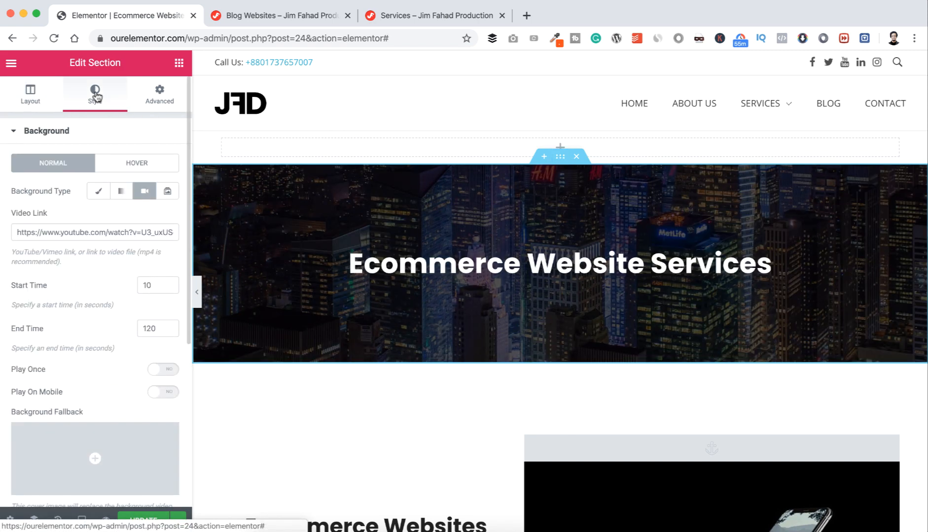
click(100, 193)
click(88, 276)
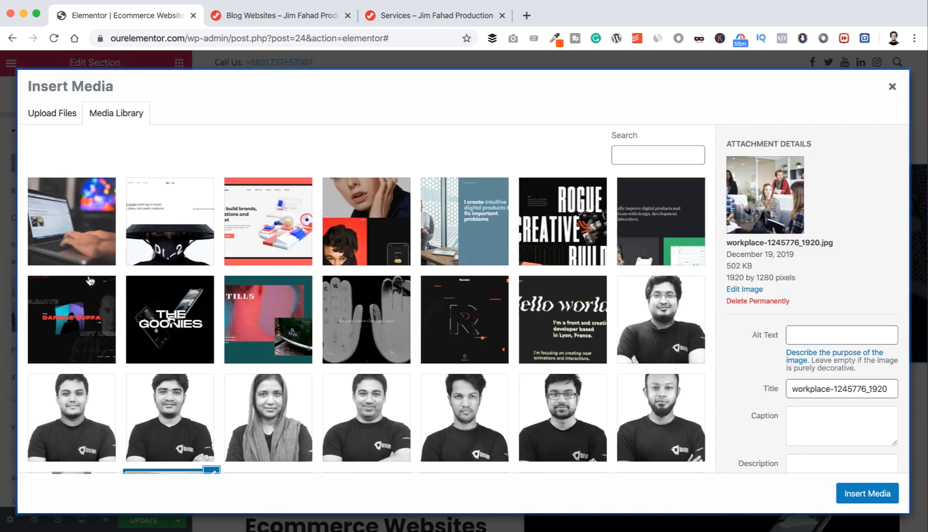
click(56, 115)
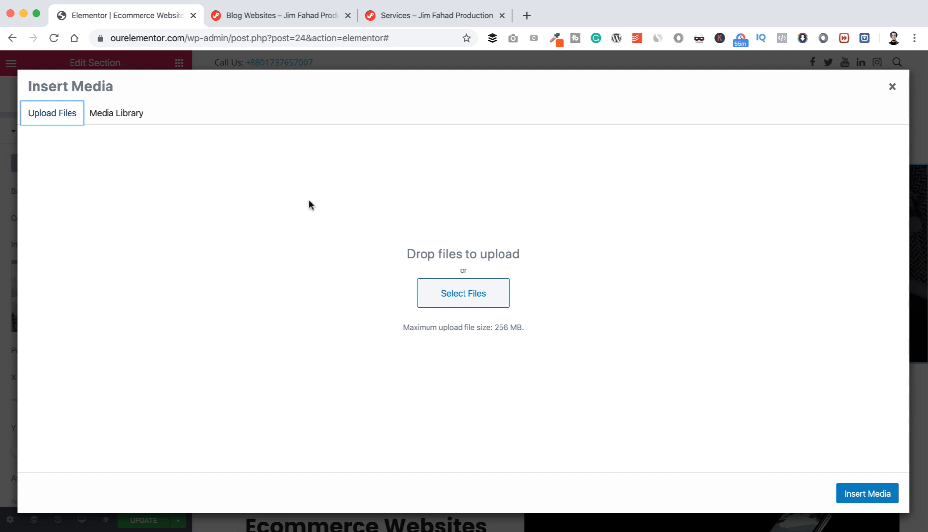
click(453, 295)
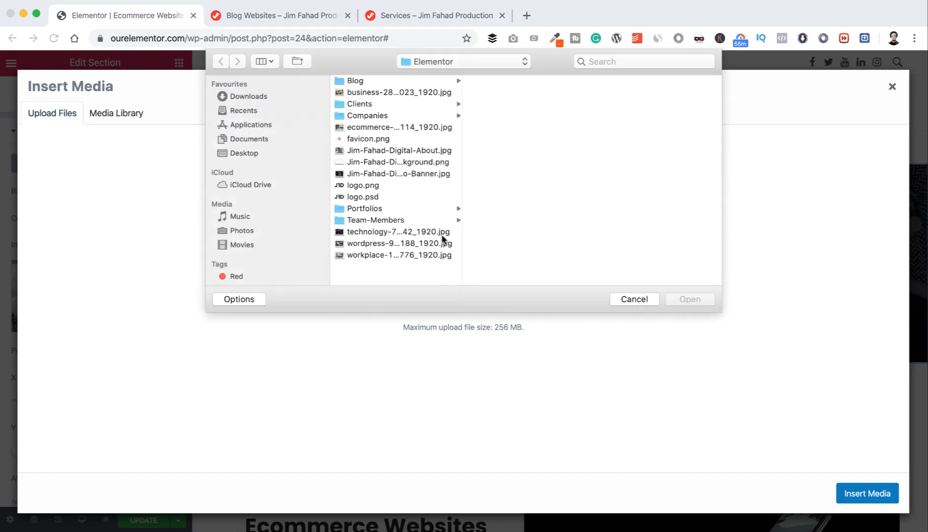
click(367, 127)
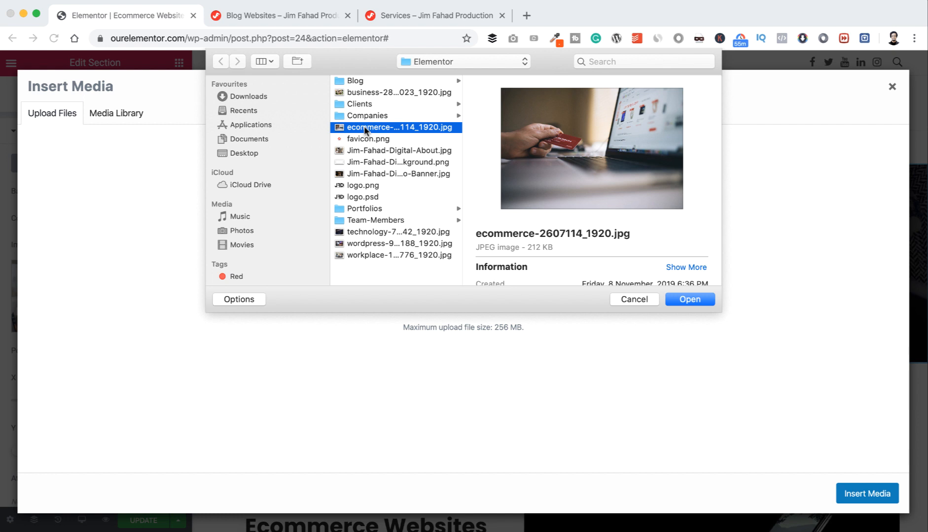
click(688, 300)
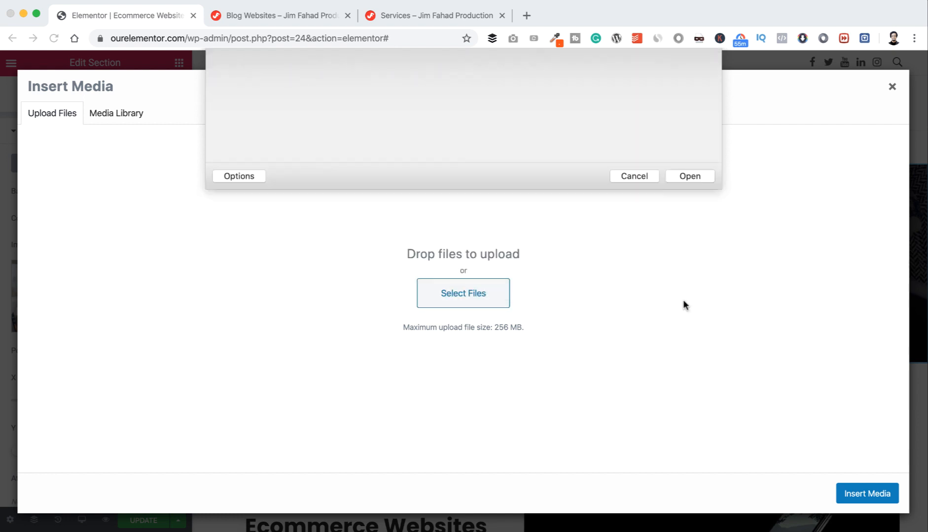
click(849, 495)
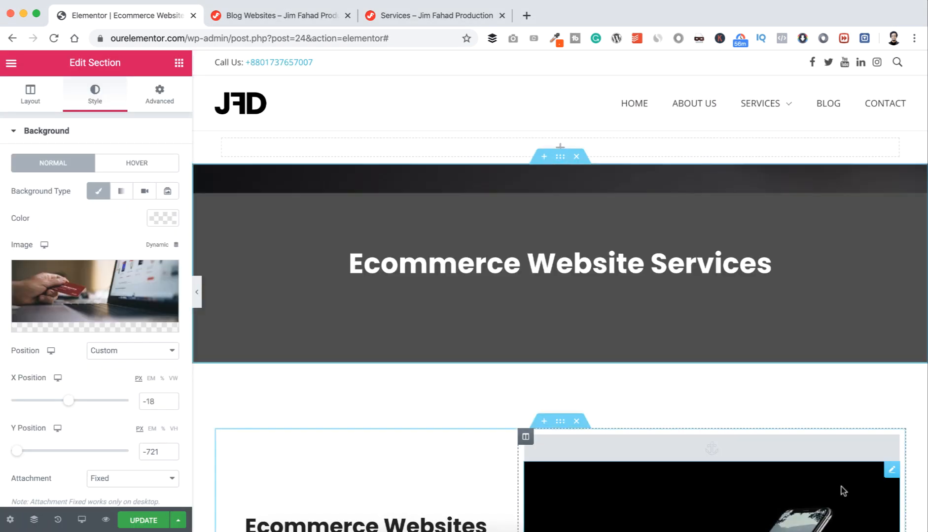
Step: Set the background image position to Center Center and size to Cover
click(152, 354)
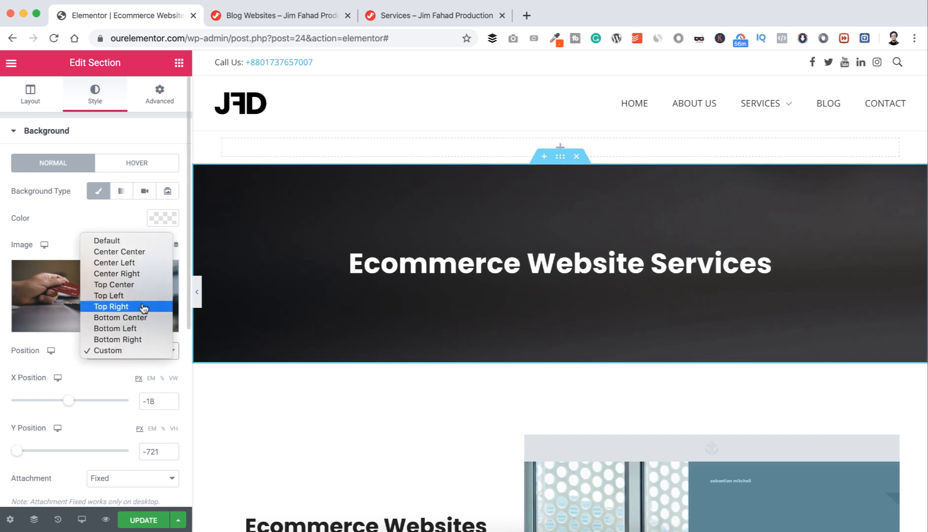
click(139, 252)
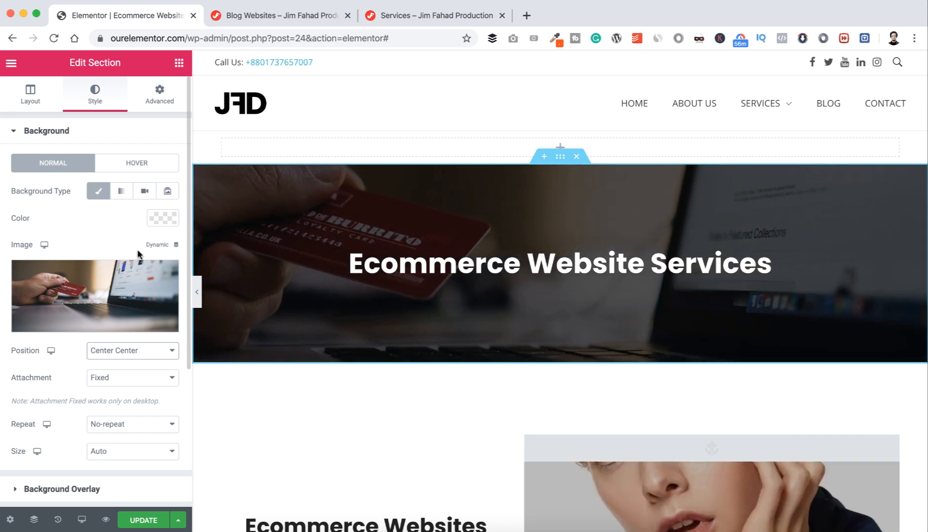
click(156, 456)
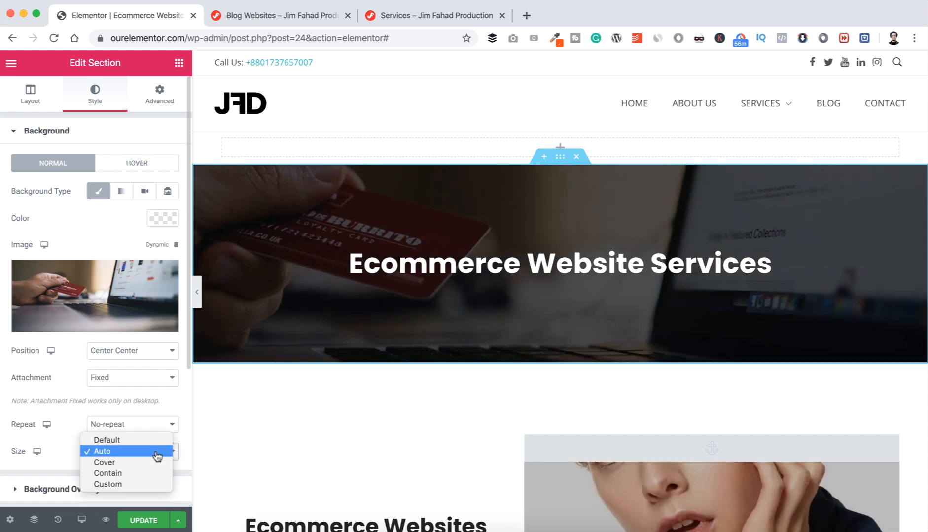
click(141, 463)
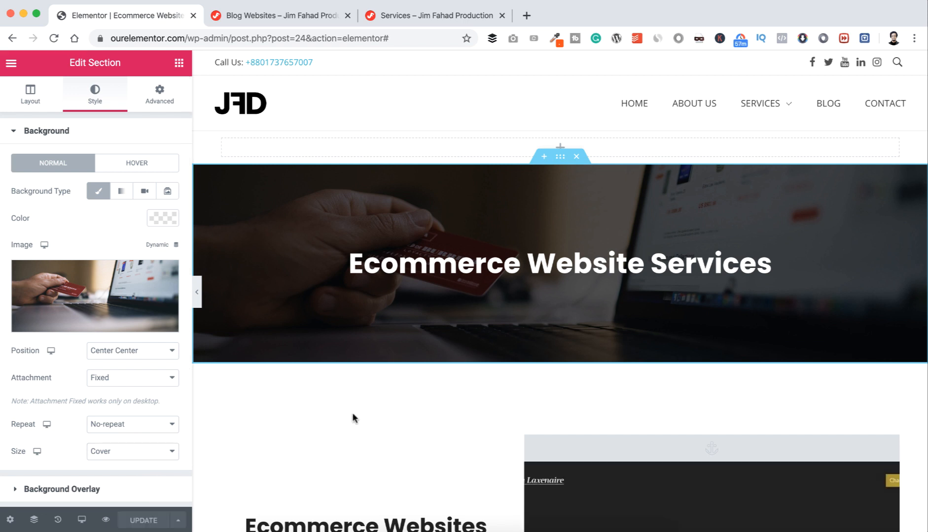
click(286, 16)
Step: Scroll through the live service page currently shown in the browser
mouse_move(701, 103)
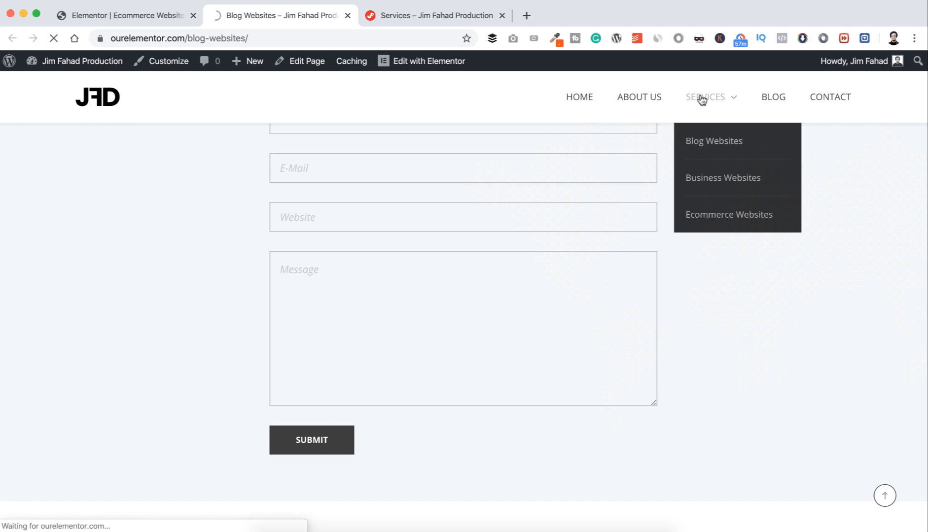
scroll(512, 323, down, 3)
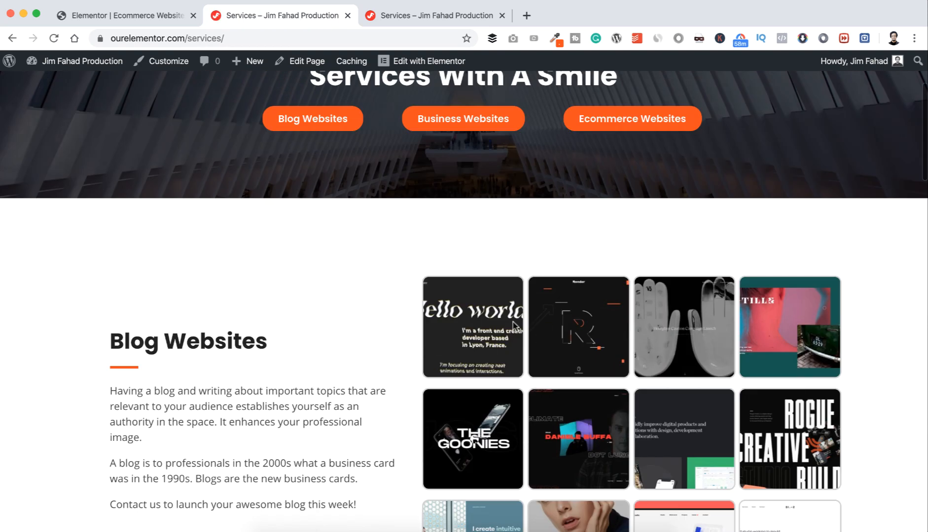
scroll(513, 323, down, 15)
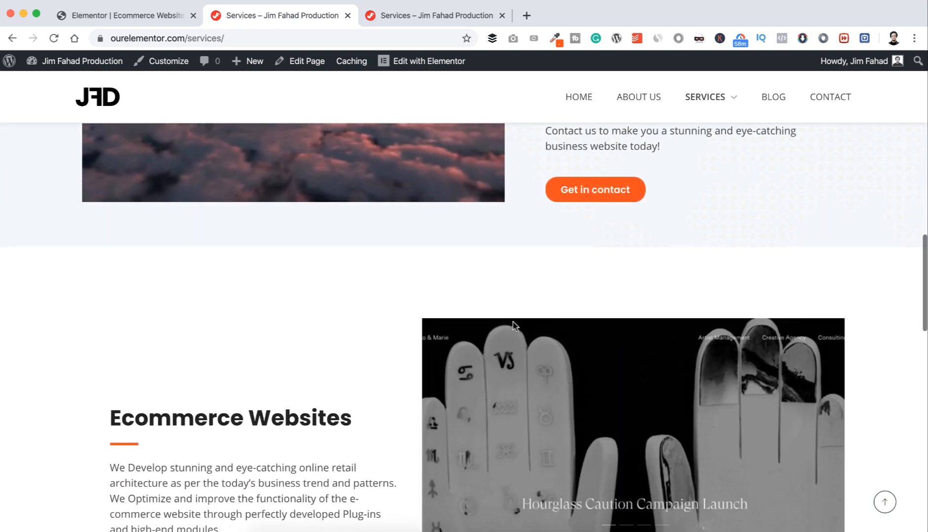
scroll(512, 323, down, 20)
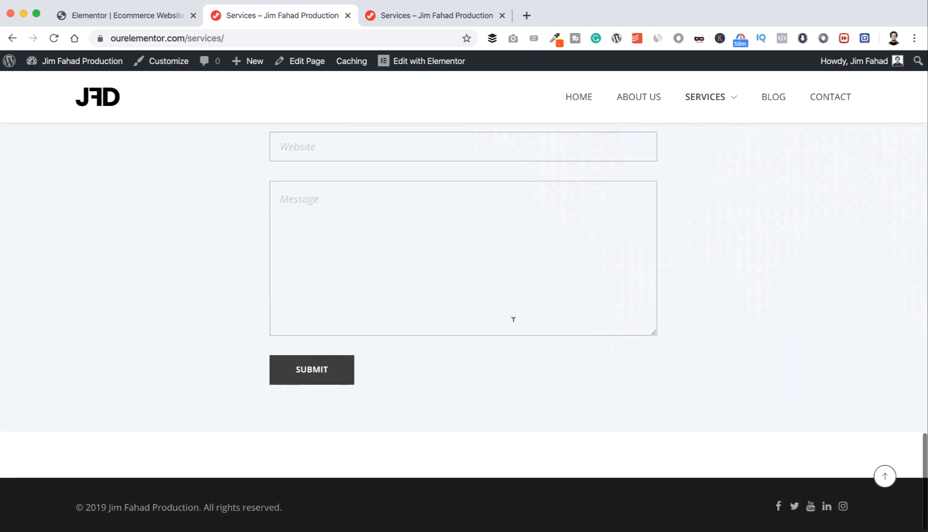
scroll(513, 321, up, 20)
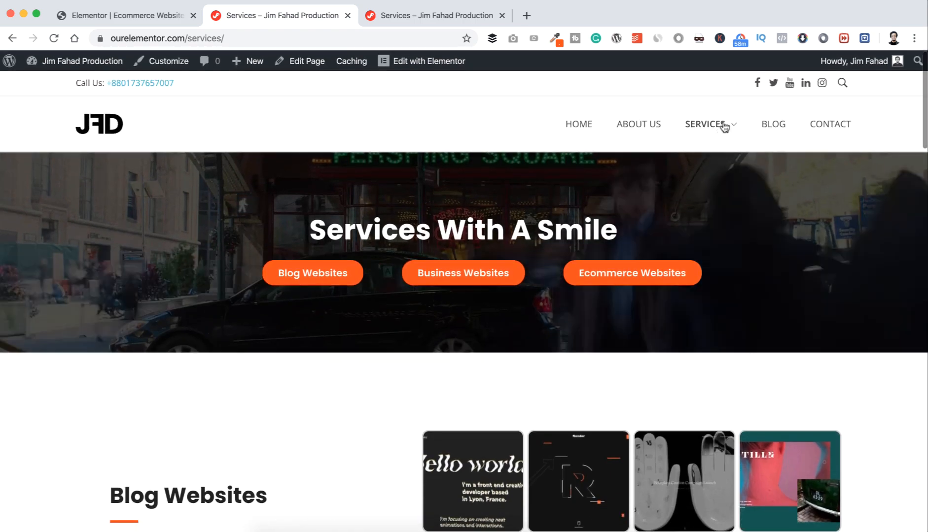
Step: Open the Blog Websites page from the Services dropdown and scroll through it
mouse_move(723, 123)
click(712, 170)
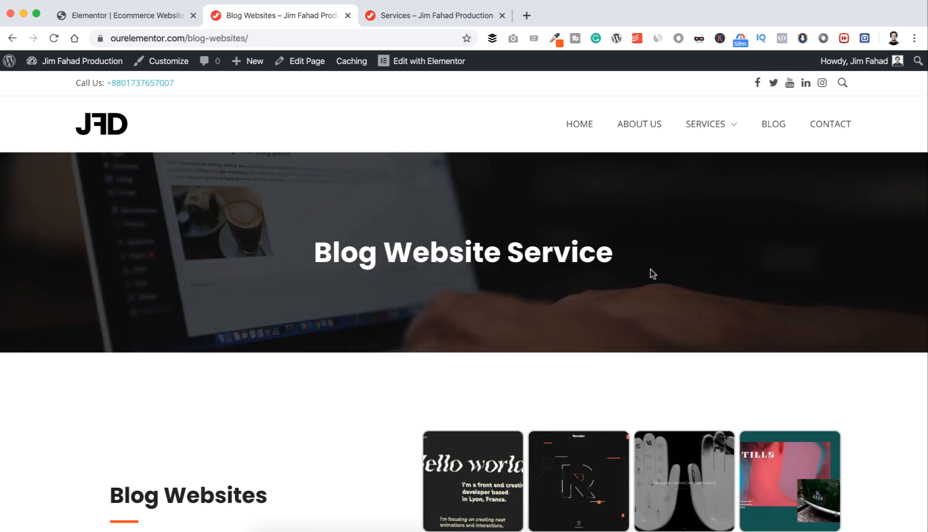
scroll(628, 325, down, 15)
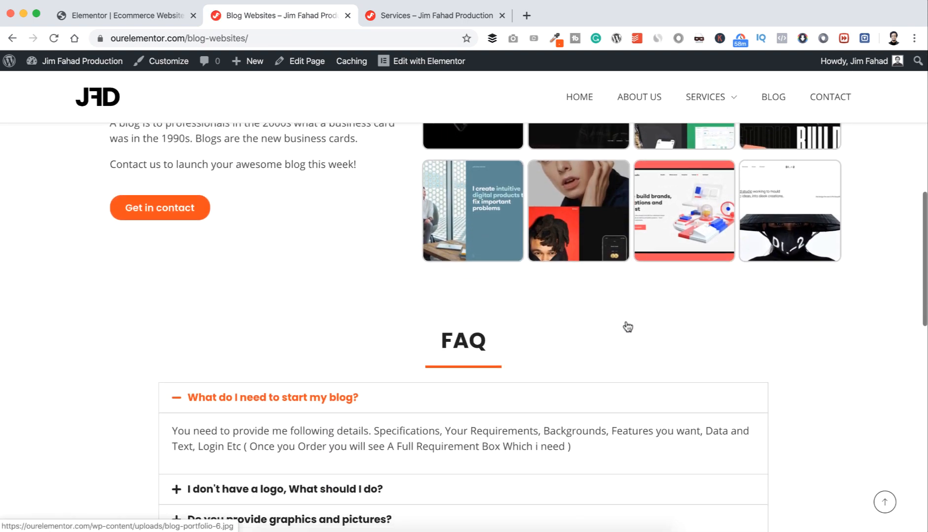
scroll(626, 325, down, 9)
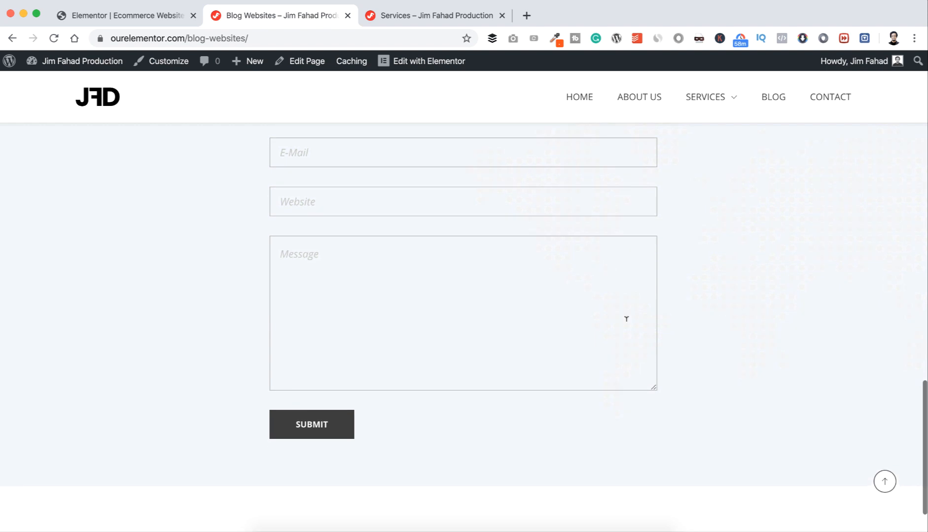
scroll(626, 319, up, 20)
Step: Browse the remaining service pages, ending on Business Websites, scrolling through each
mouse_move(716, 133)
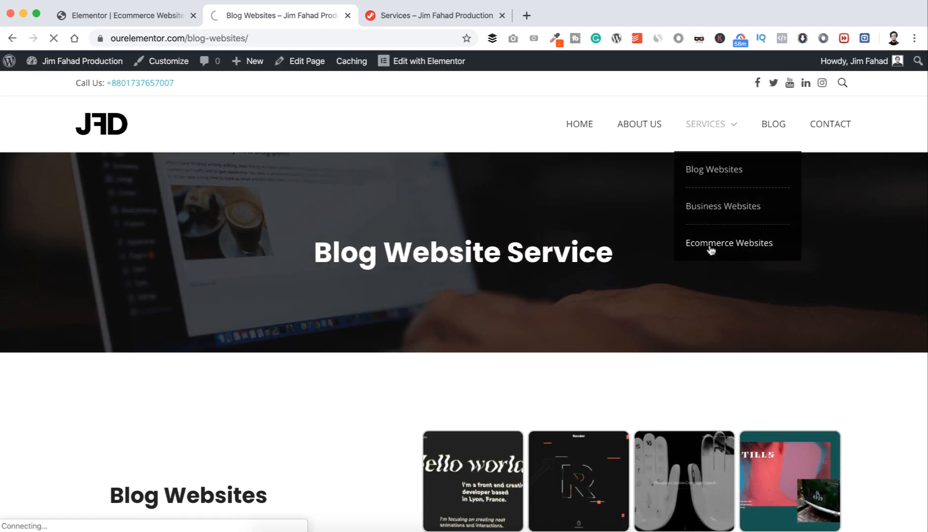
scroll(663, 328, down, 9)
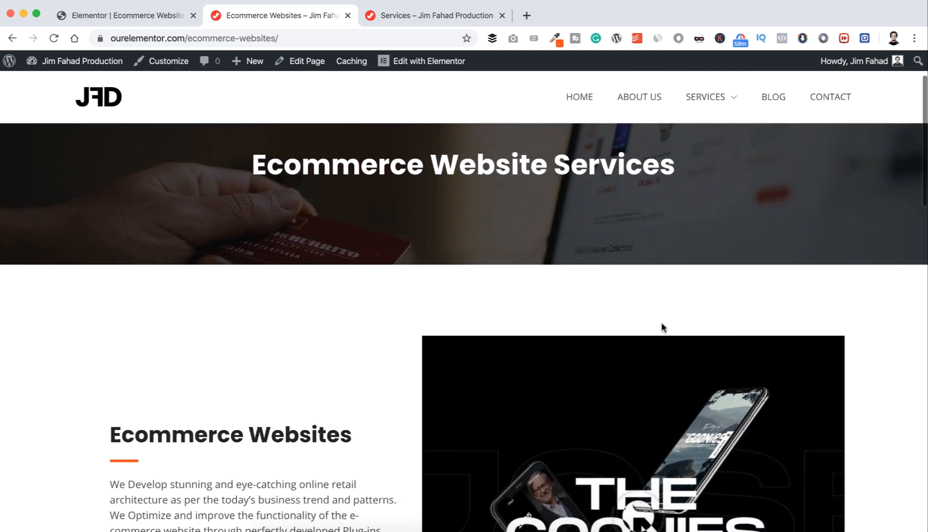
scroll(662, 328, down, 10)
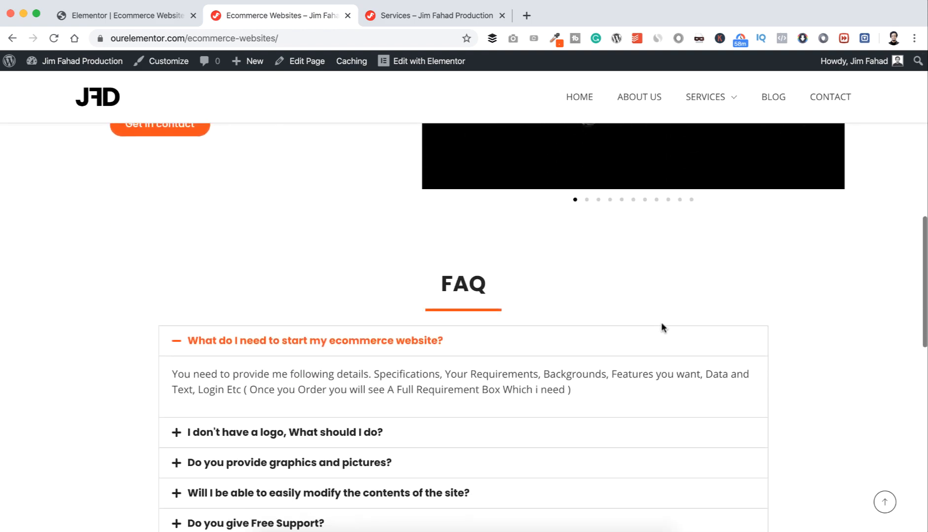
scroll(661, 327, up, 15)
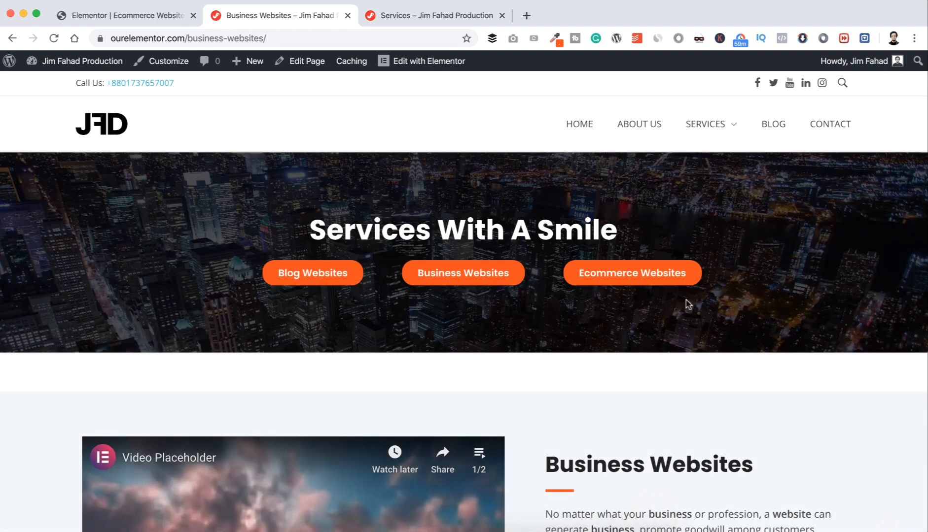
scroll(683, 359, down, 10)
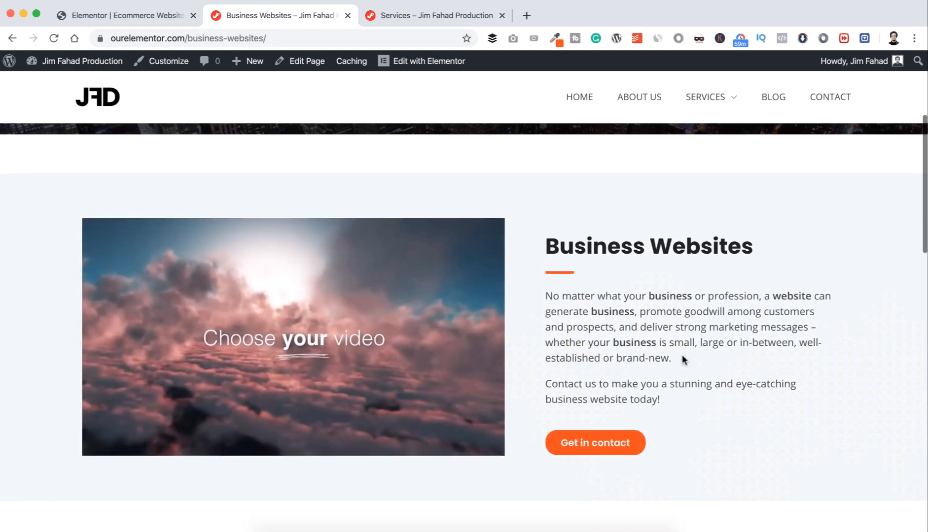
scroll(682, 359, down, 10)
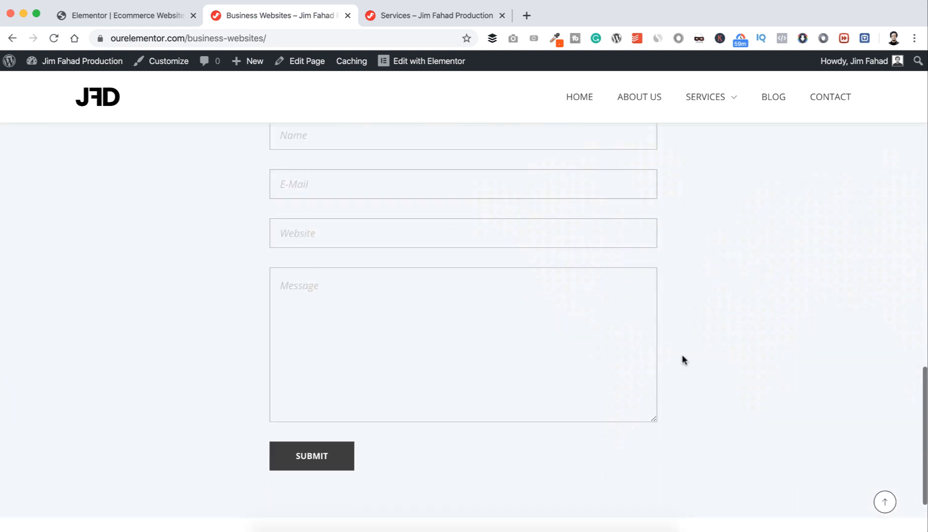
scroll(683, 360, up, 11)
scroll(682, 354, up, 15)
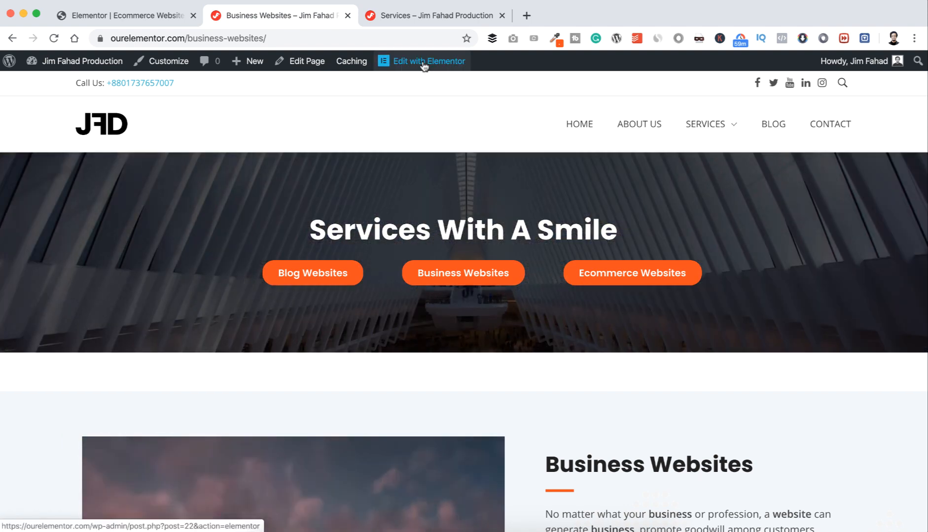
Step: Open Business Websites in Elementor, delete the orange button row, and retype the heading 'Business Website Services'
click(424, 68)
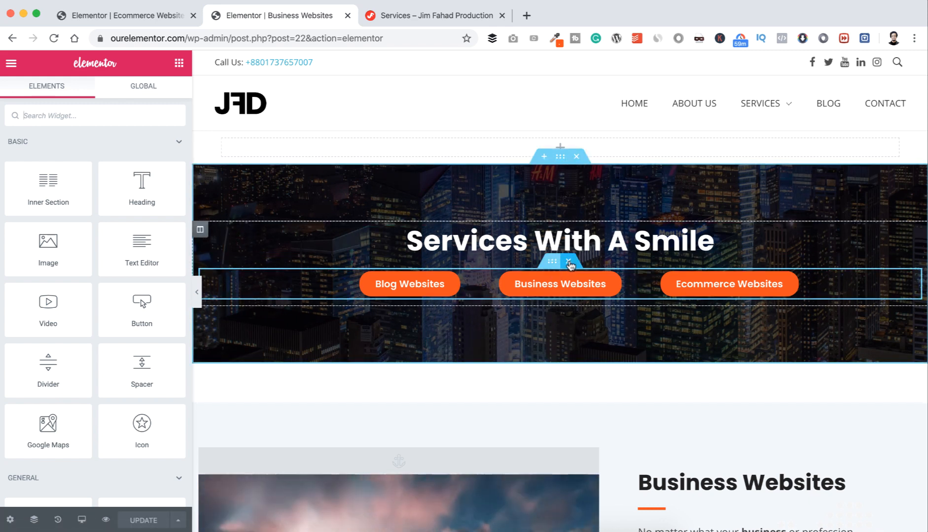
click(569, 265)
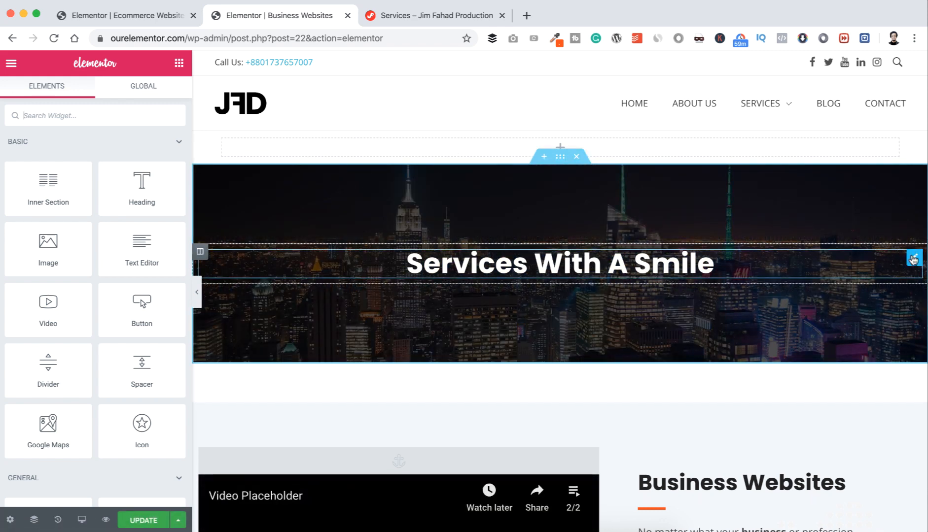
click(912, 258)
key(super+a)
text(Bu)
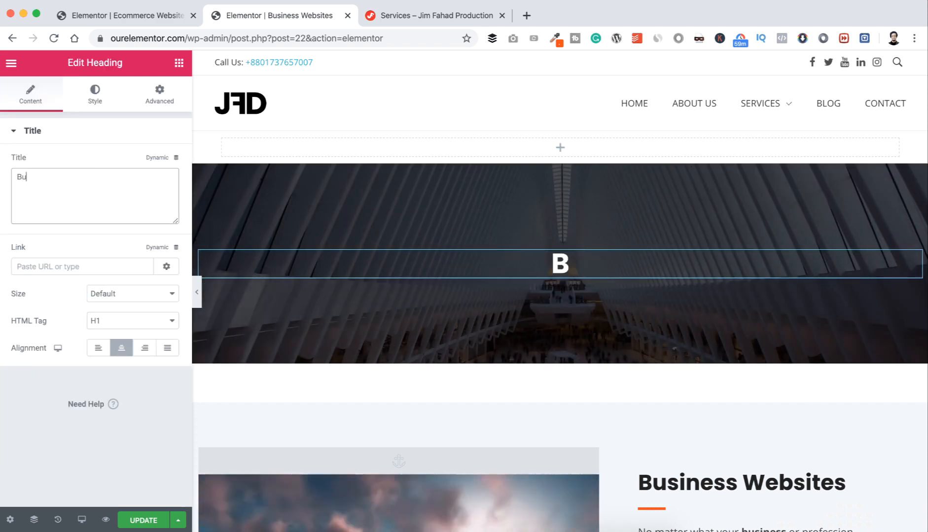
text(siness We)
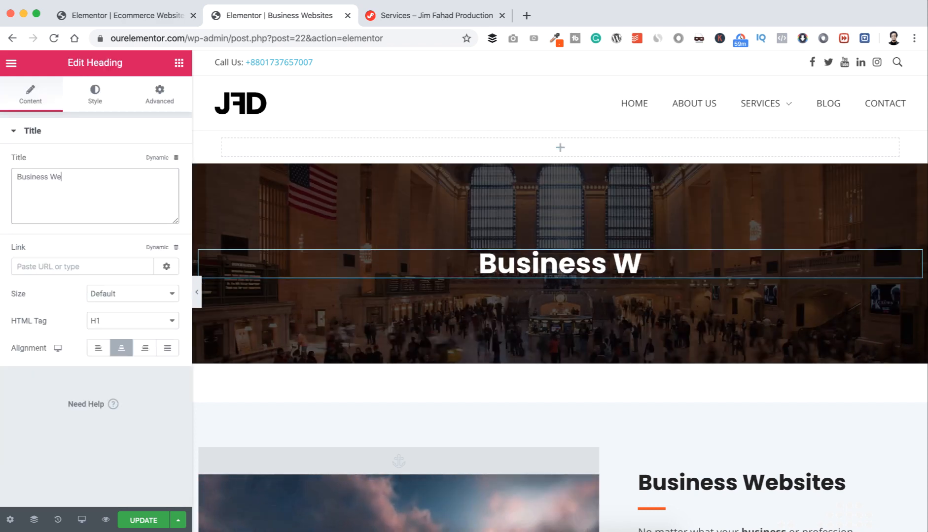
text(bsite Ser)
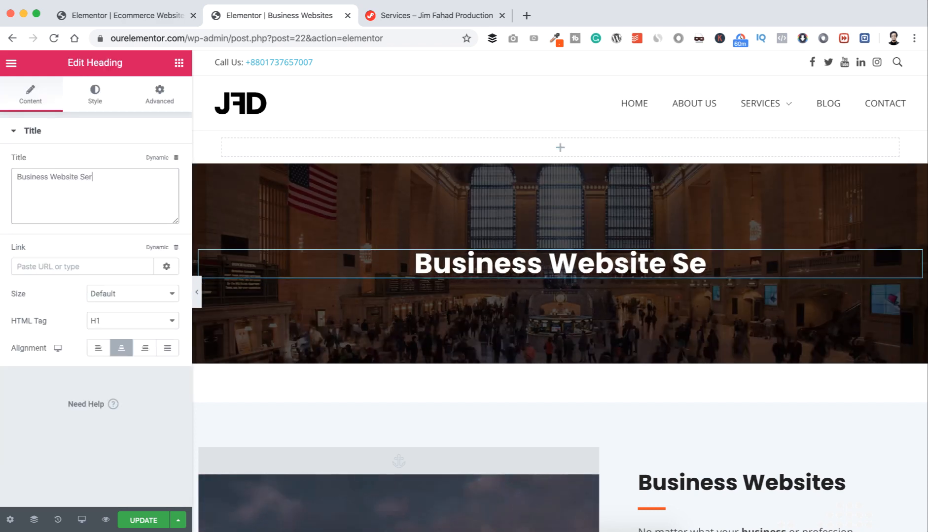
text(vices)
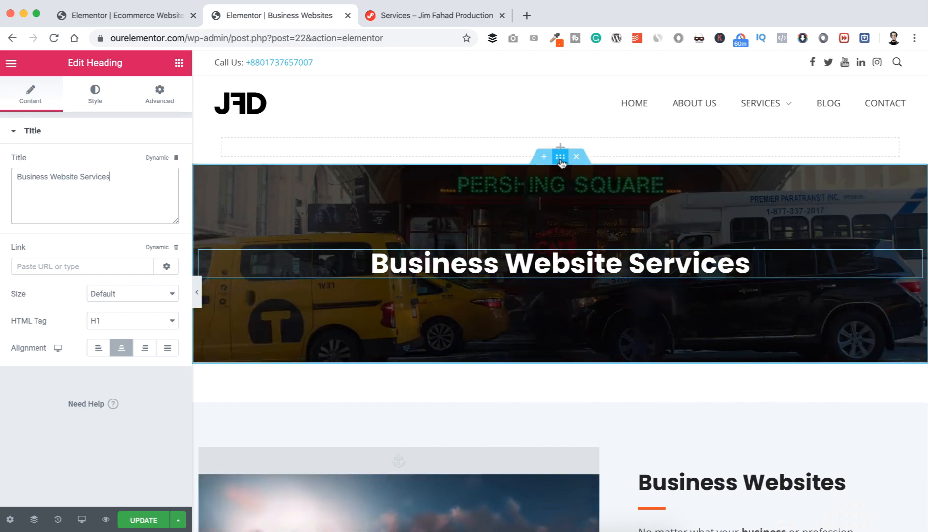
Step: Replace the banner's video background with the uploaded business-2884023_1920.jpg photo
click(559, 158)
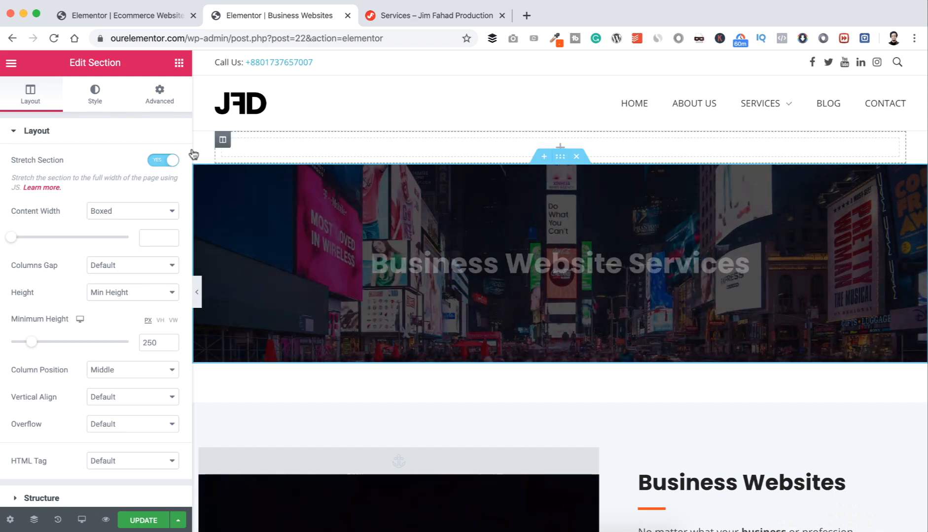
click(97, 96)
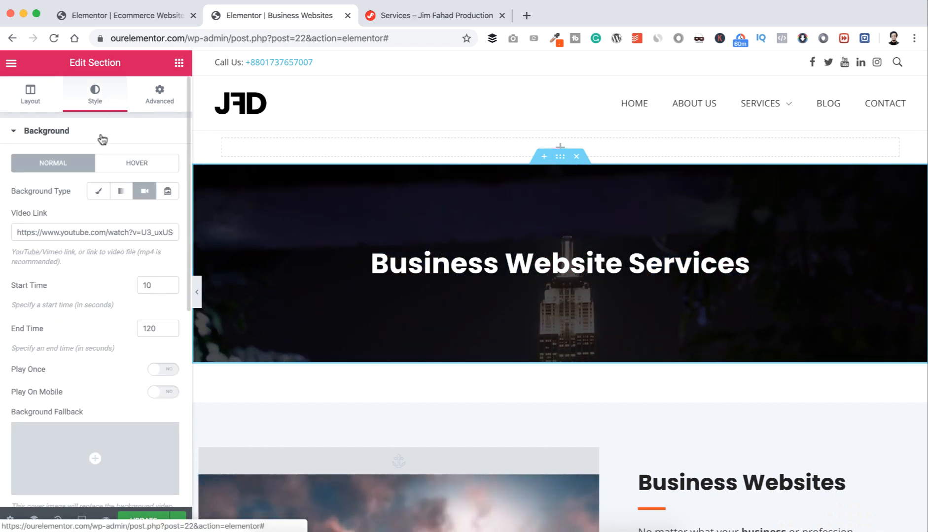
click(100, 193)
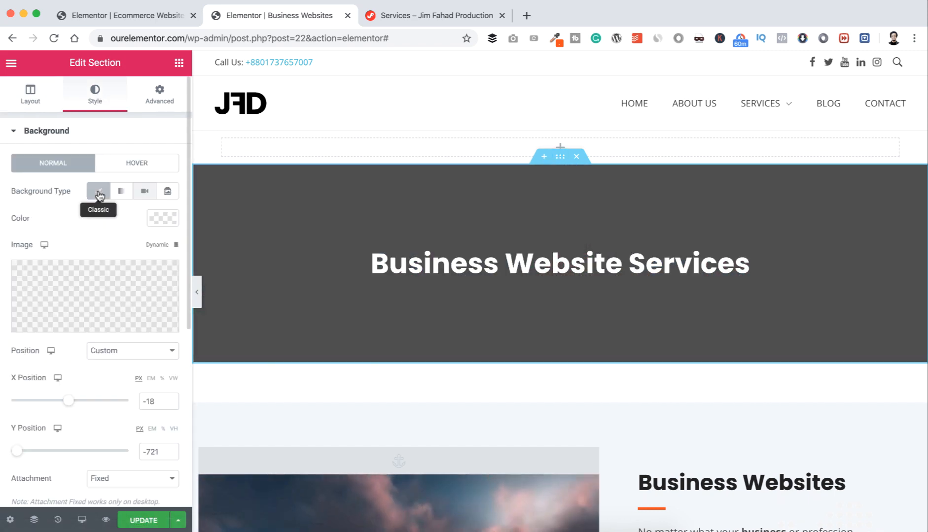
click(92, 291)
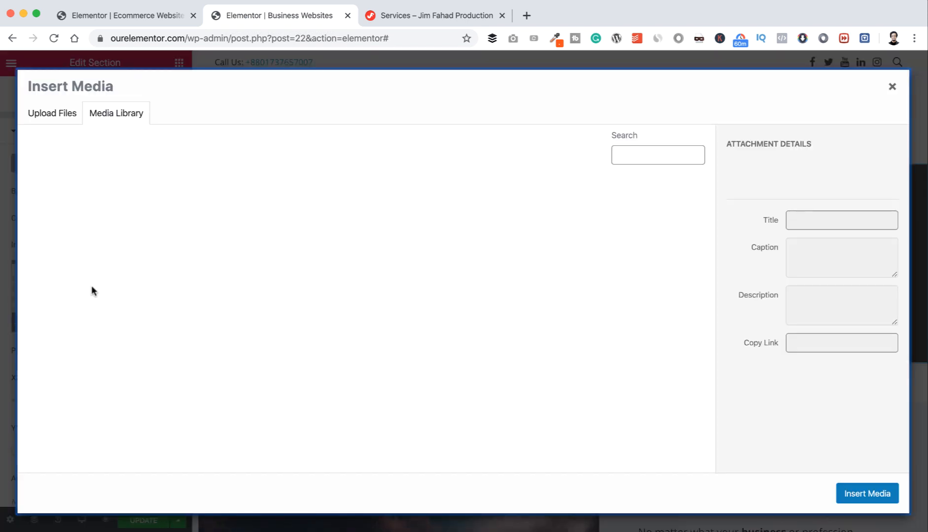
click(62, 114)
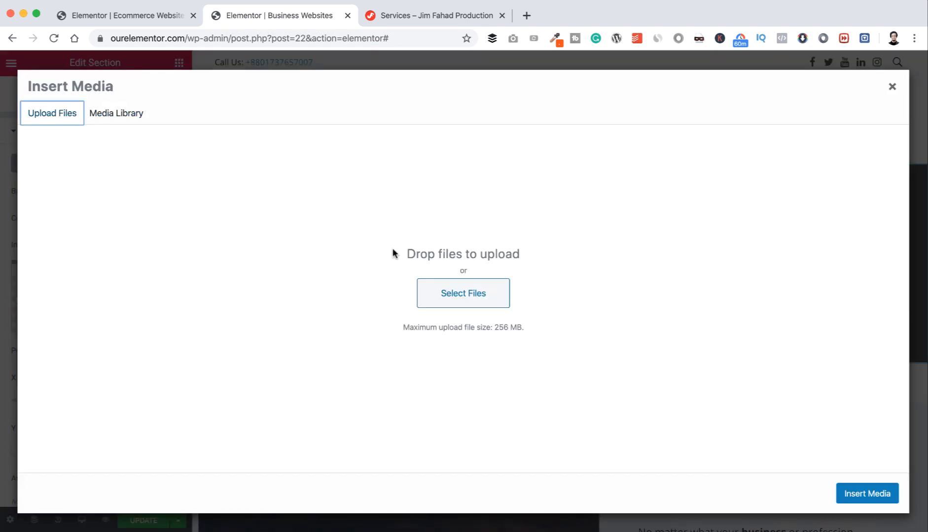
click(443, 292)
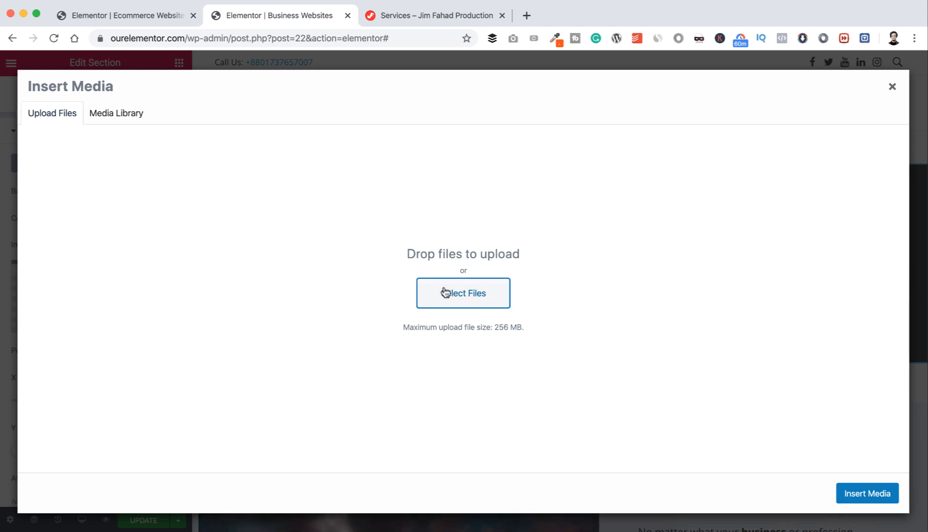
click(394, 92)
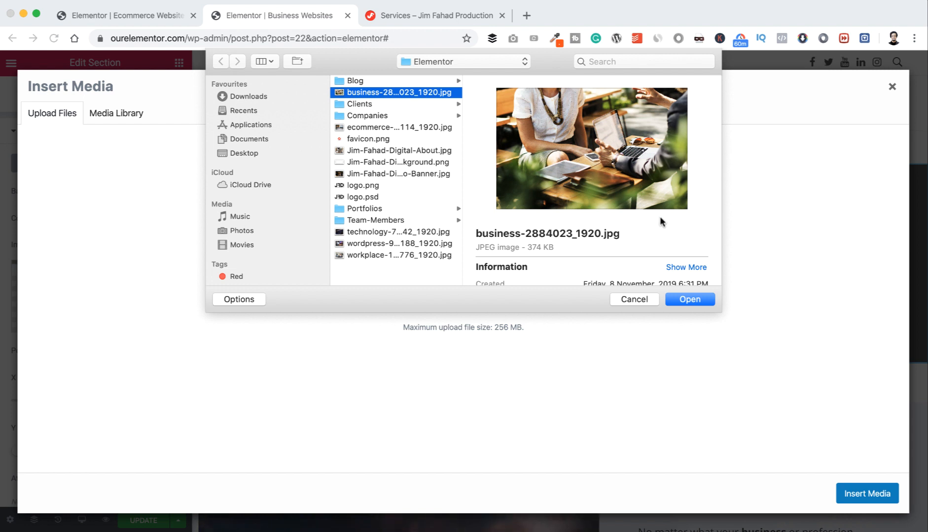
click(690, 300)
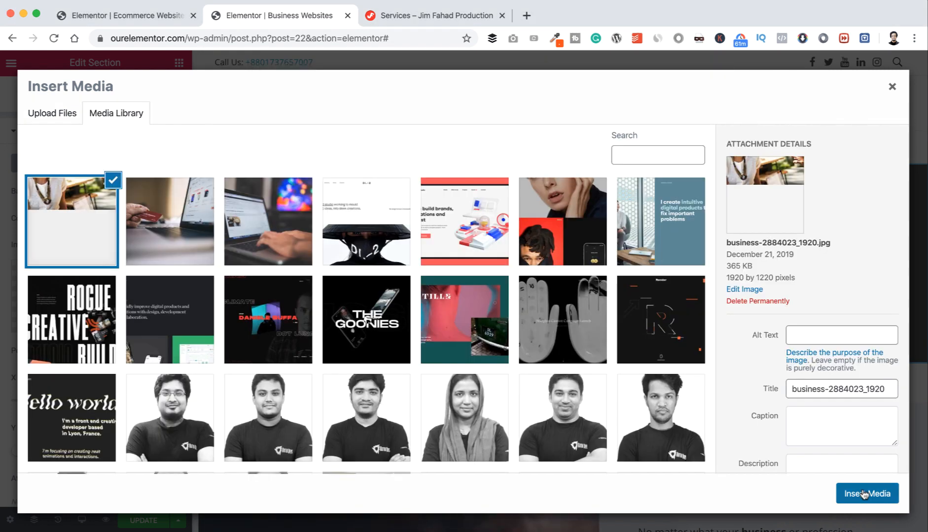
click(863, 493)
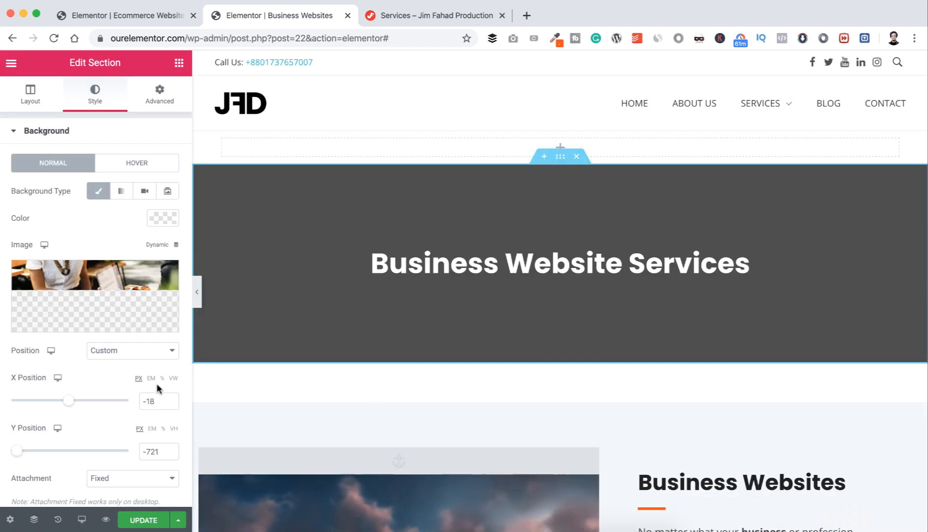
Step: Set the background image to Center Center and Cover, then save the page
click(137, 354)
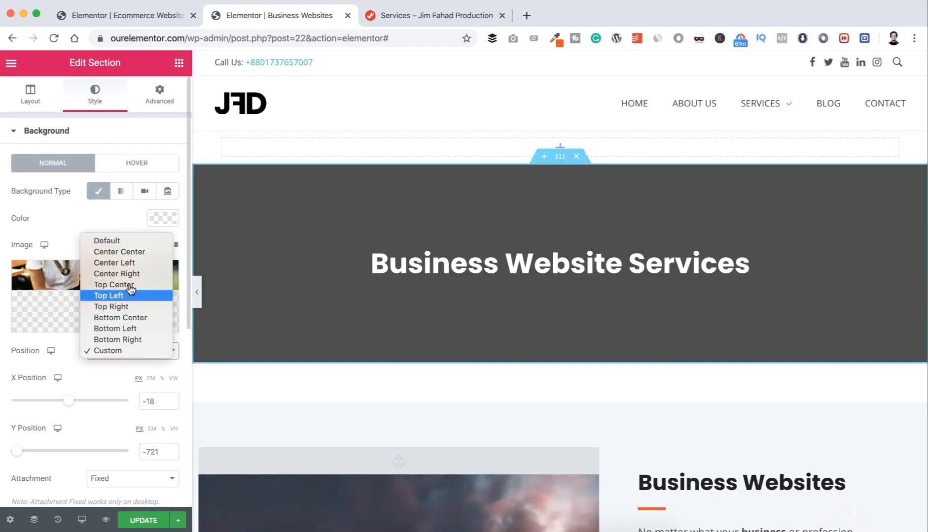
click(129, 252)
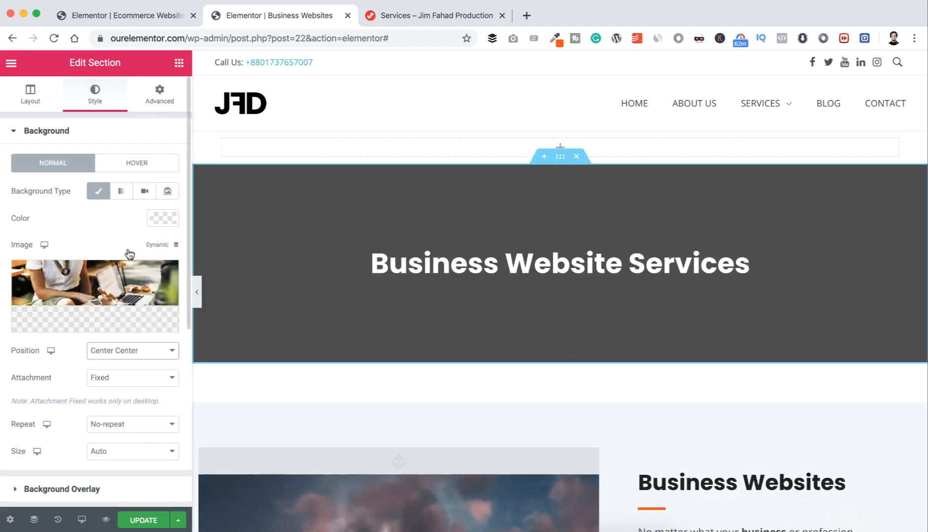
click(101, 451)
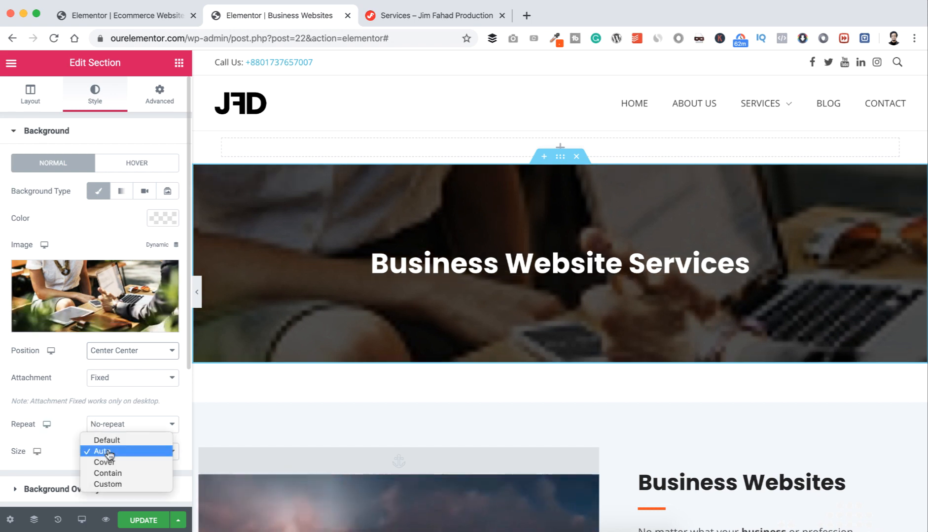
click(109, 462)
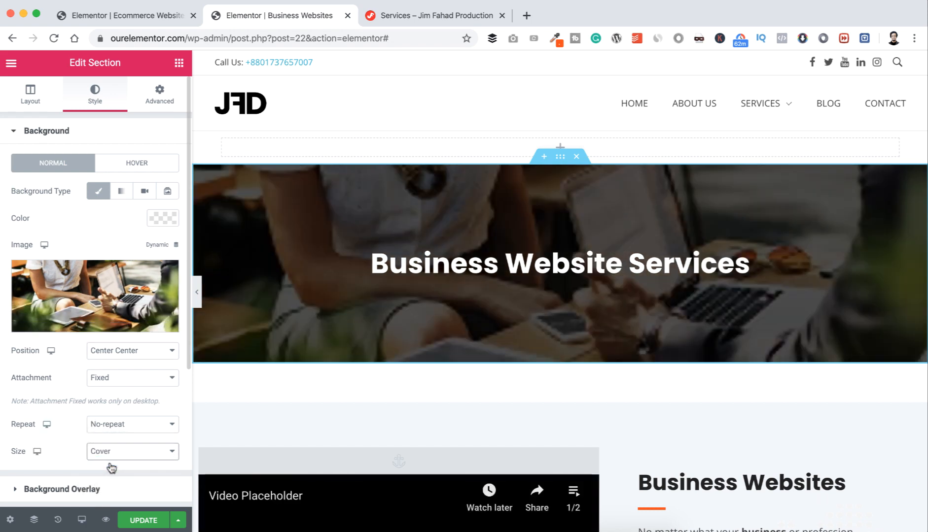
scroll(476, 409, down, 3)
scroll(477, 414, down, 15)
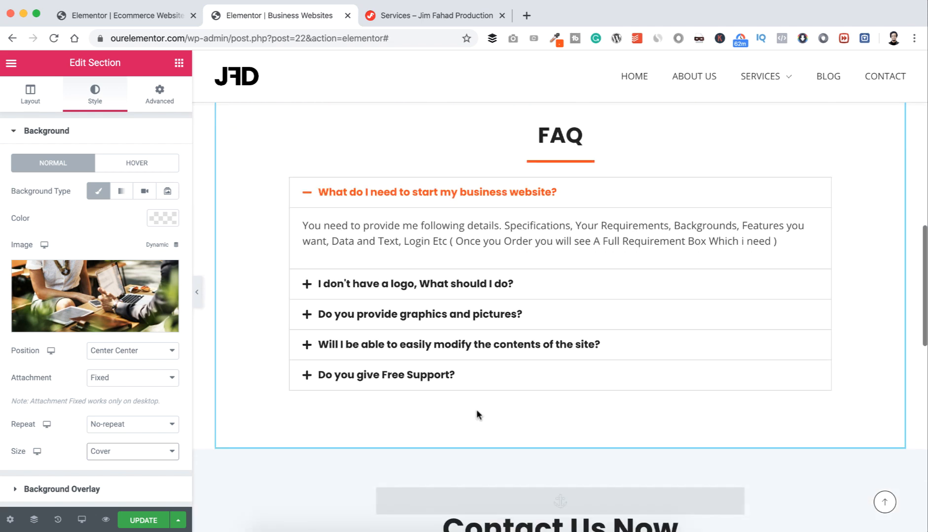
scroll(477, 414, down, 2)
scroll(477, 414, up, 2)
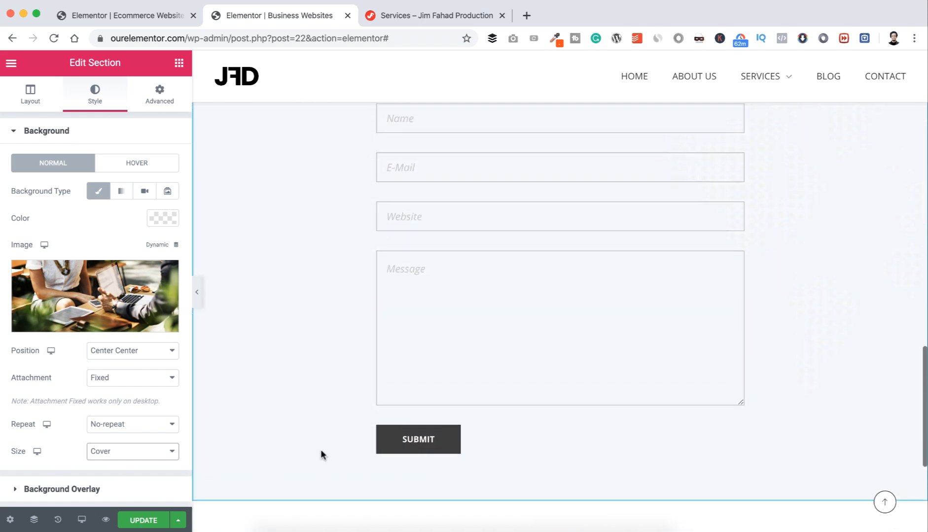
click(142, 522)
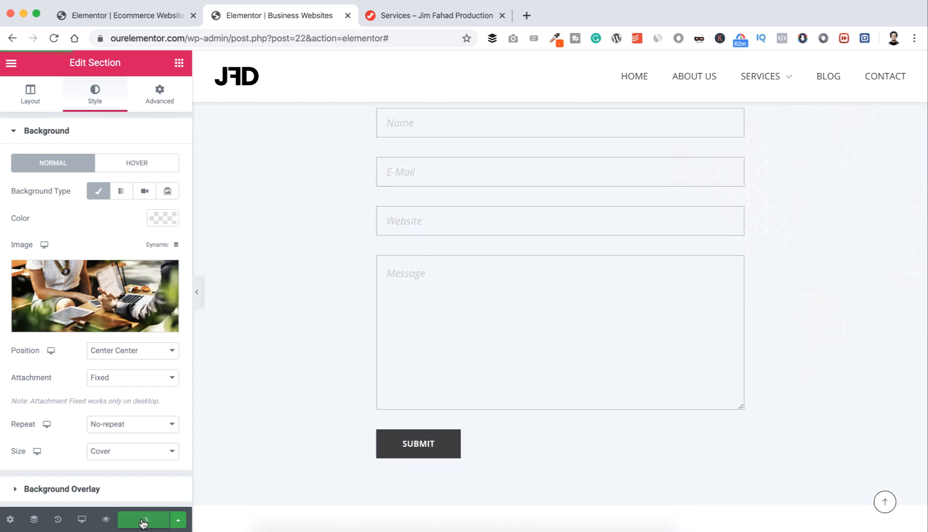
Step: Open the Business Websites link from the Services menu in a new tab and switch to it
mouse_move(772, 81)
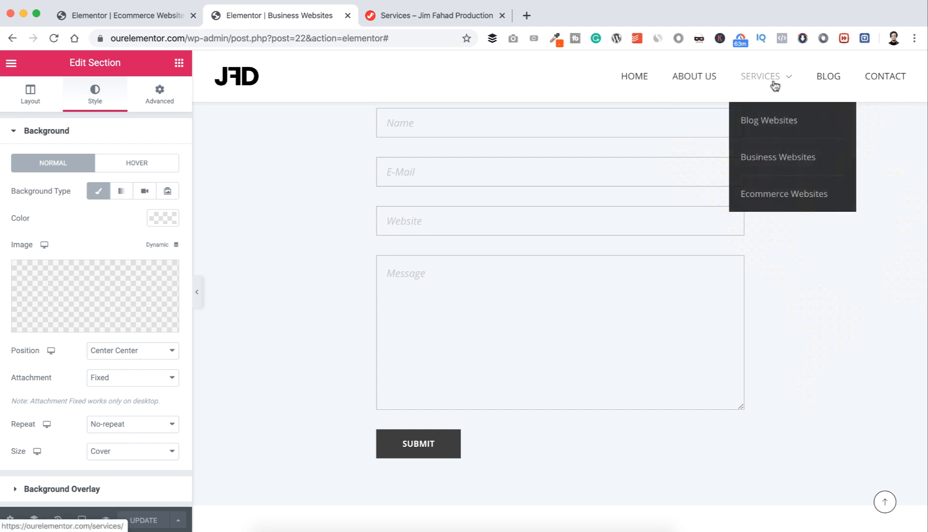
right_click(762, 159)
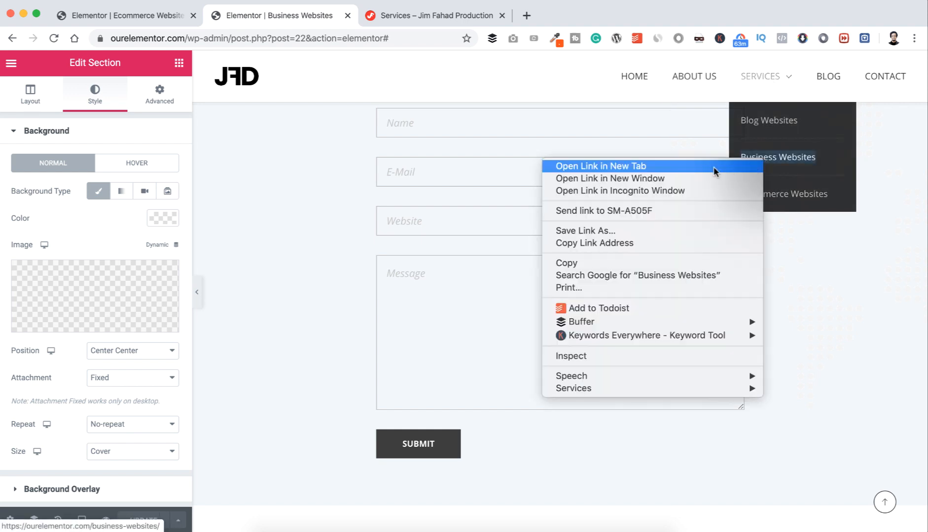
click(713, 166)
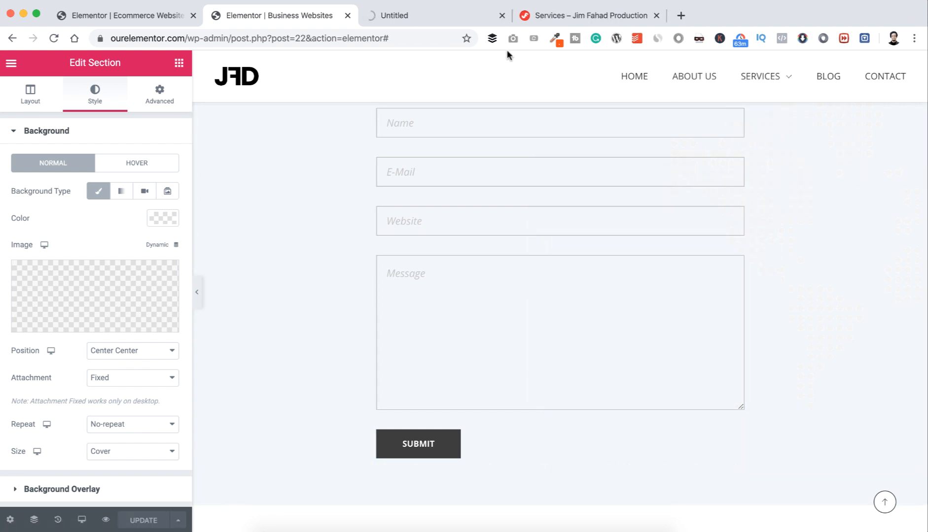
click(441, 14)
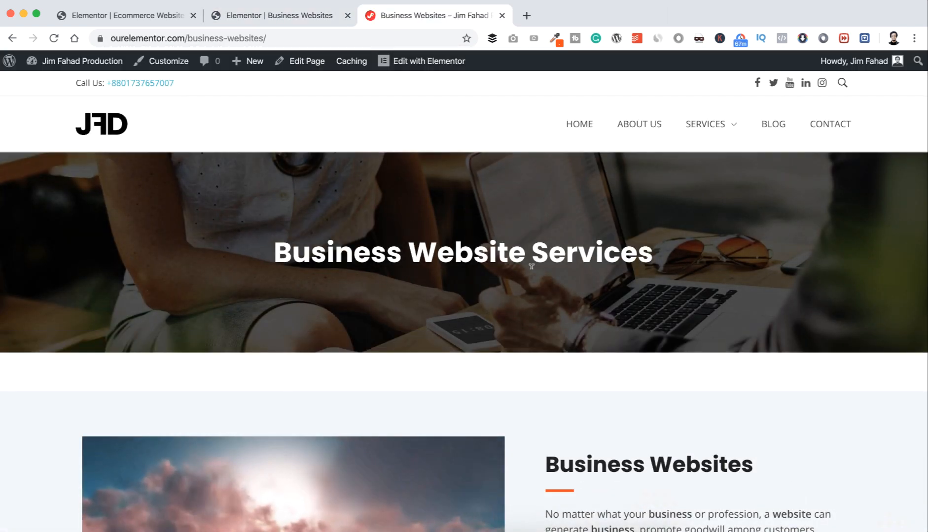
Step: Go from the Dashboard to All Pages and open the empty Contact page in Elementor
scroll(570, 271, down, 6)
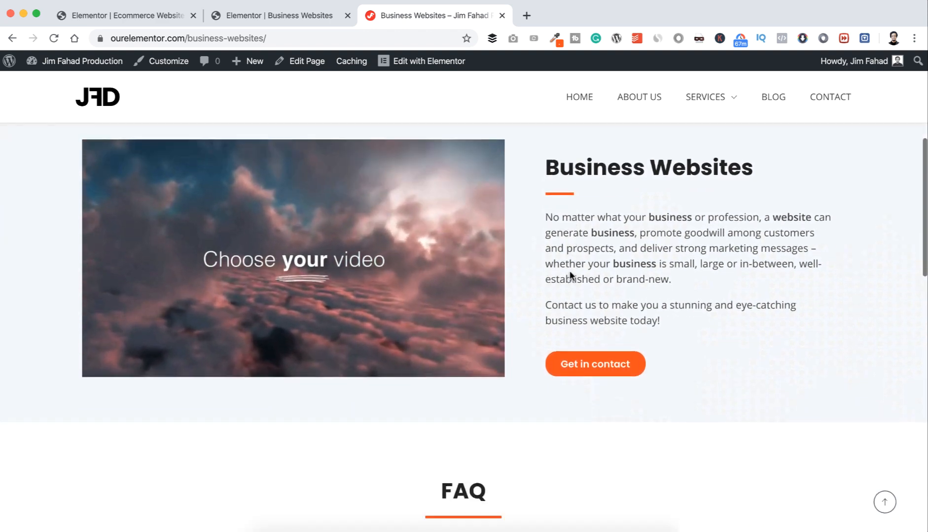
scroll(569, 274, down, 10)
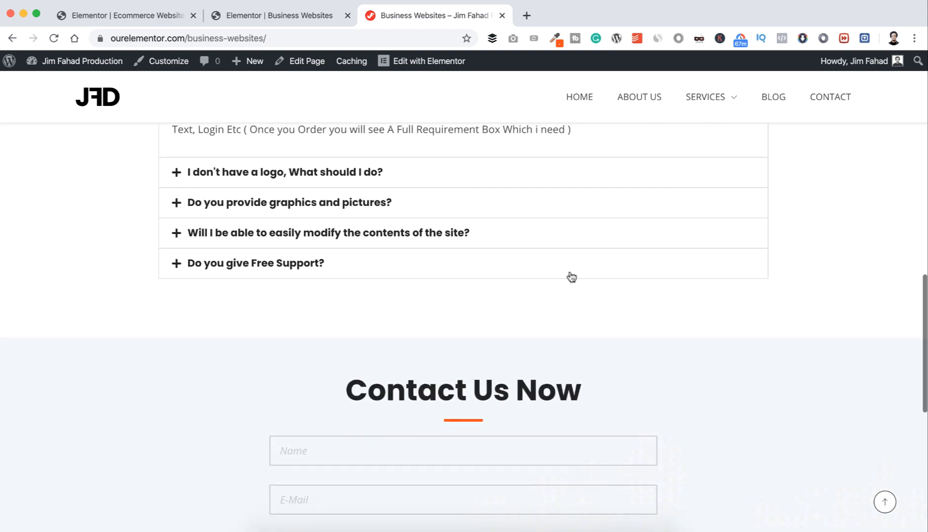
scroll(570, 273, down, 5)
scroll(570, 270, up, 15)
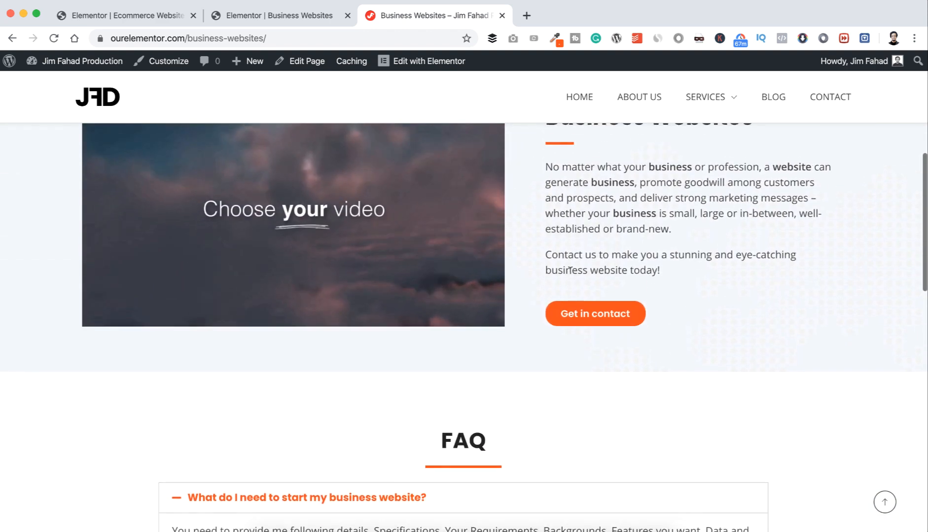
scroll(570, 270, up, 10)
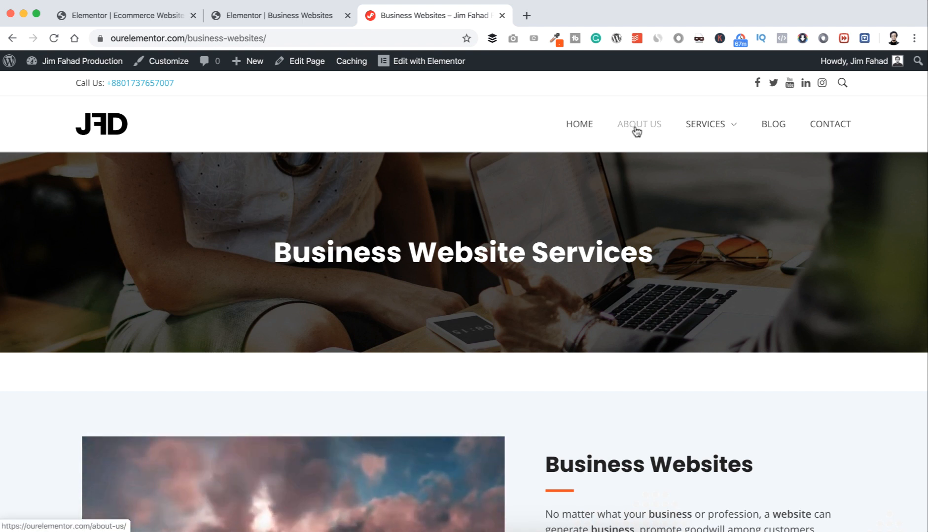
mouse_move(696, 128)
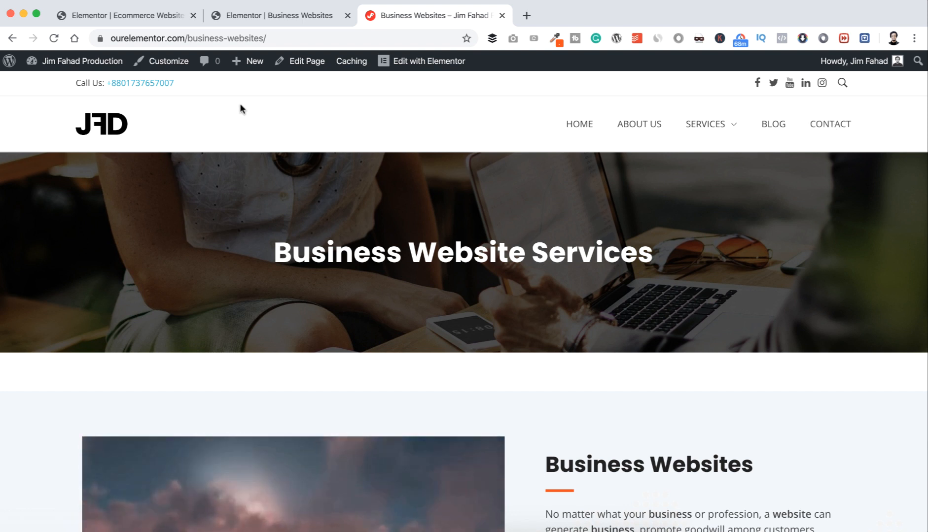
mouse_move(69, 60)
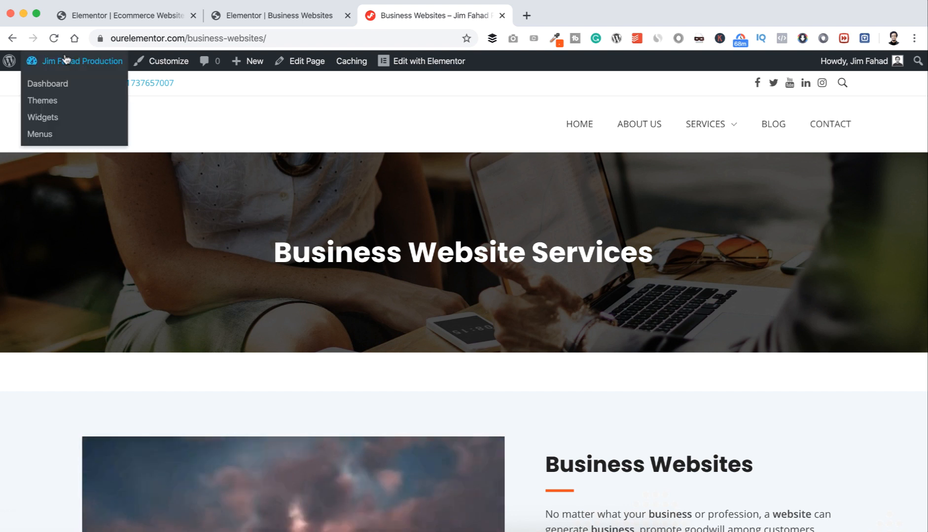
click(55, 88)
mouse_move(84, 234)
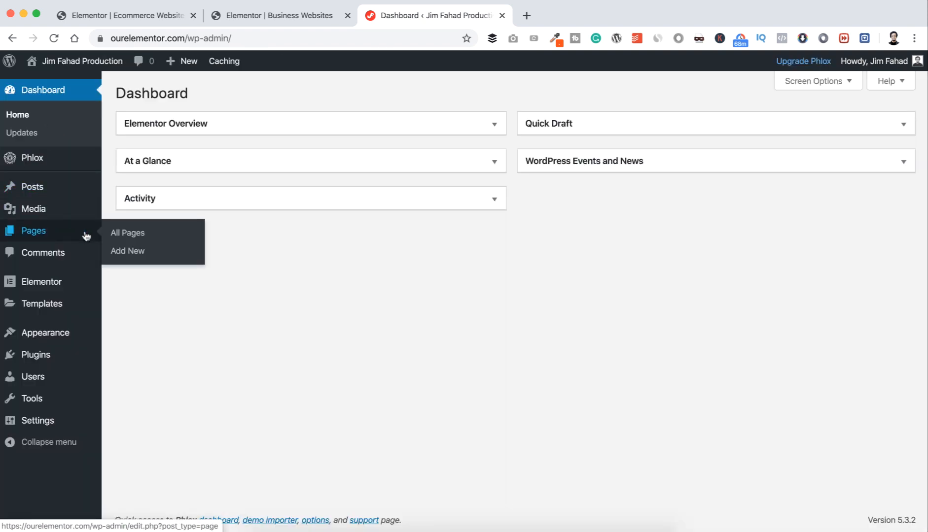
click(140, 239)
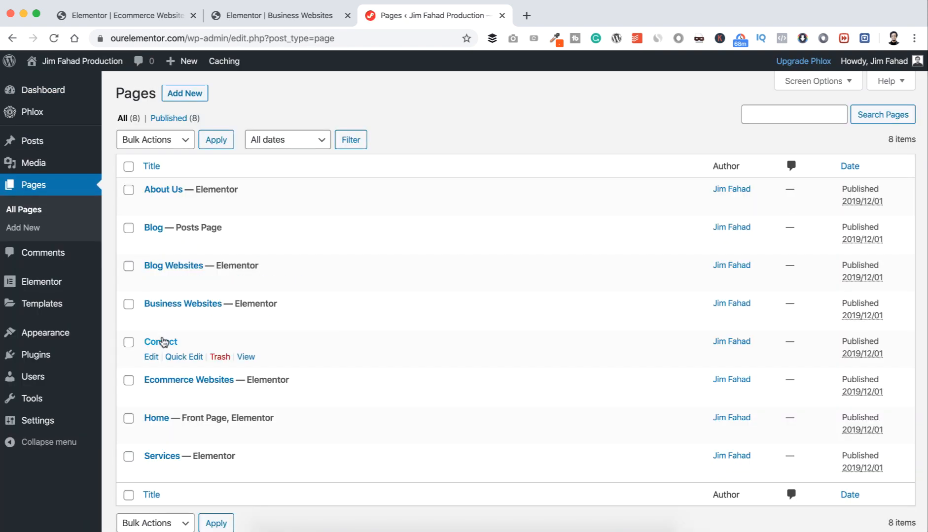
click(151, 358)
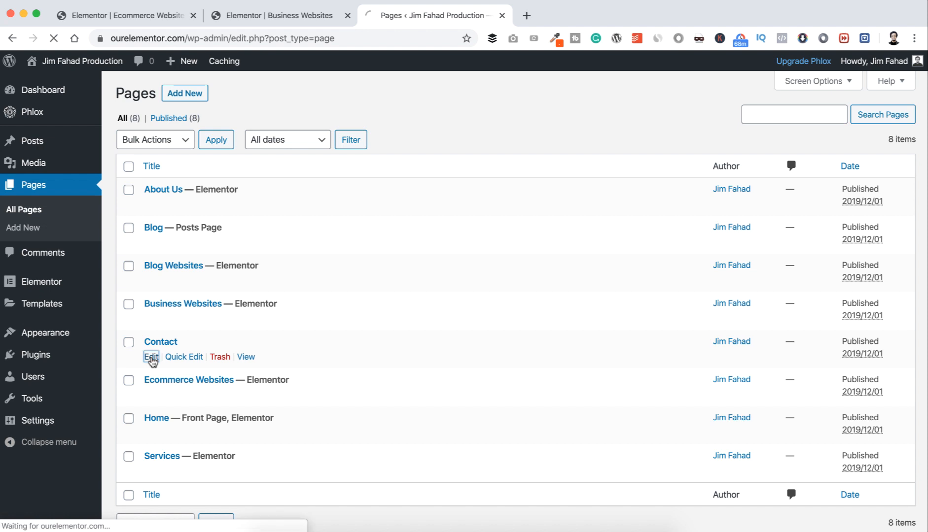
click(209, 192)
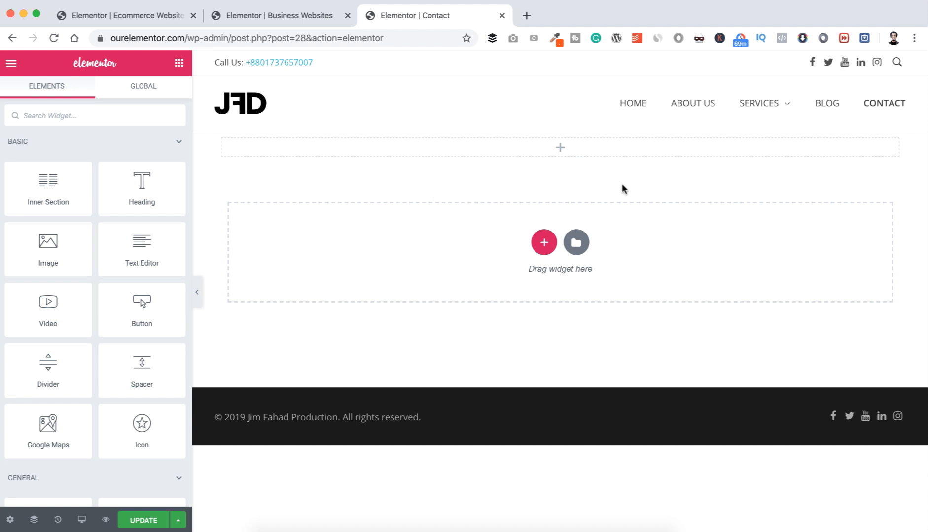
Step: Insert the saved Top Banner template from My Templates into the page
click(579, 239)
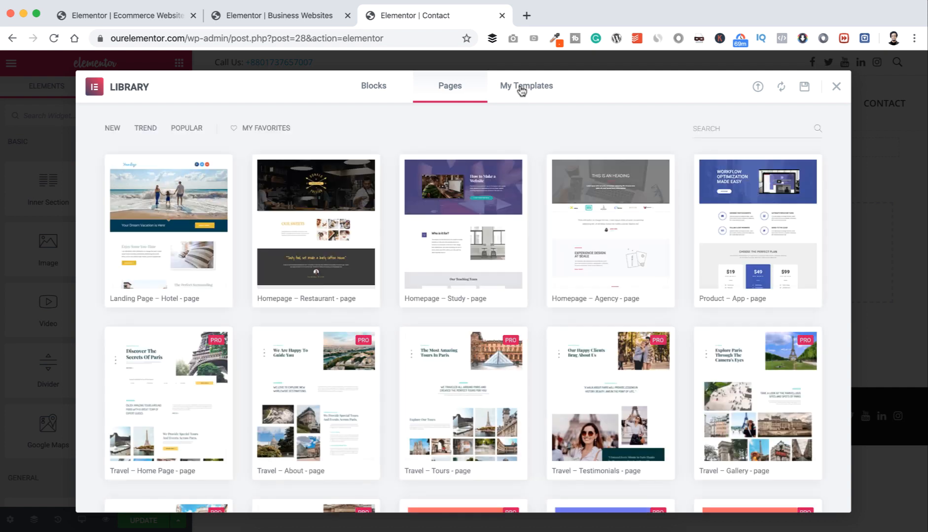
click(521, 89)
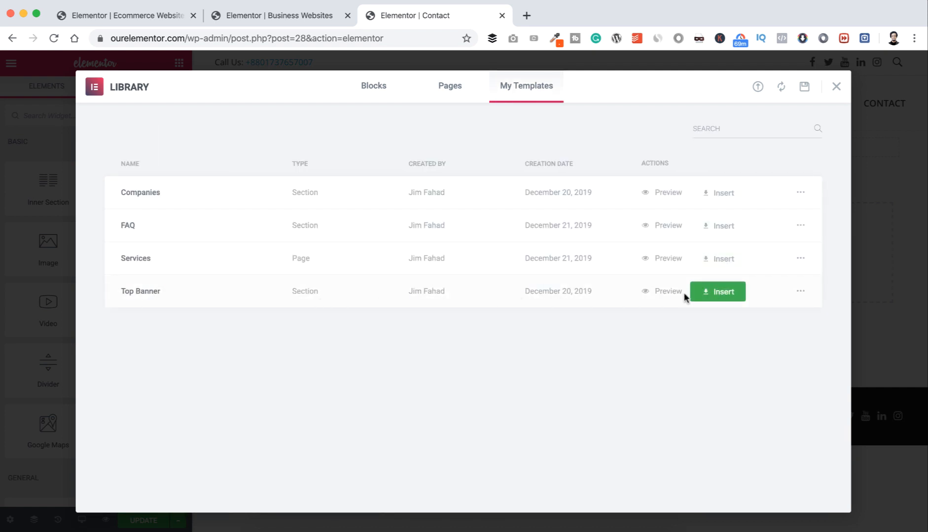
click(721, 293)
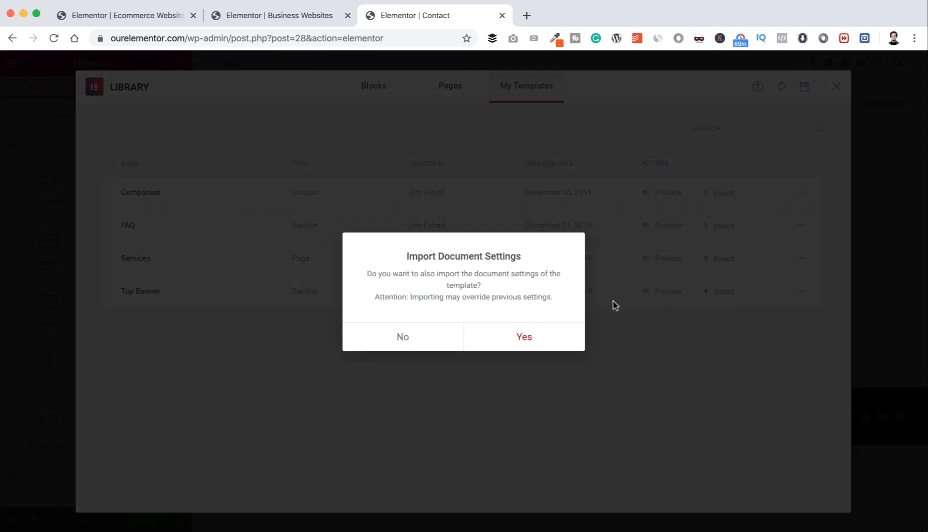
click(524, 339)
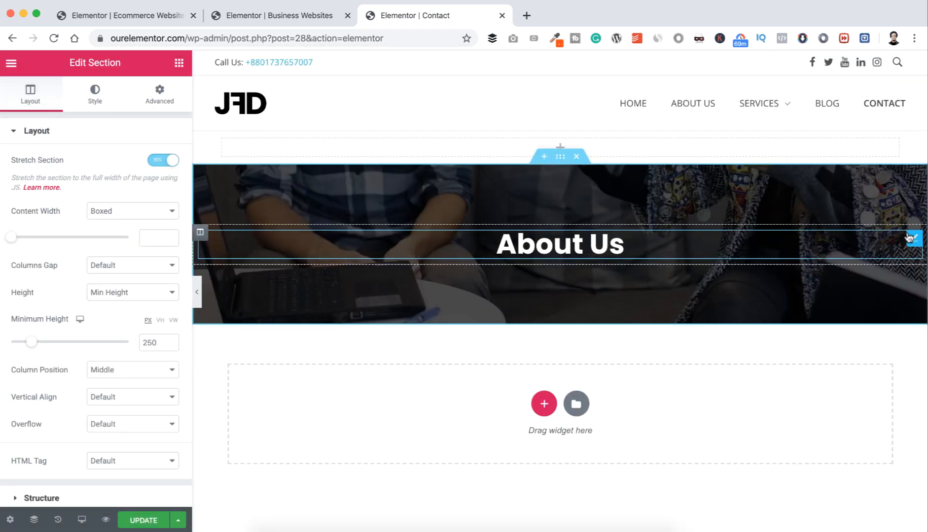
Step: Change the banner heading from 'About Us' to 'Contact Us'
click(913, 240)
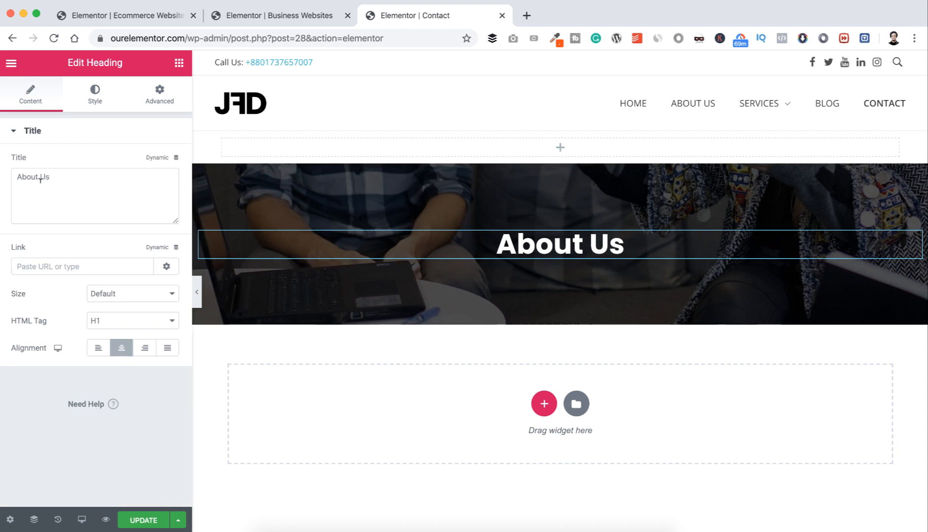
mouse_move(37, 176)
mouse_down()
mouse_move(29, 175)
mouse_move(50, 177)
mouse_up()
text(Contact)
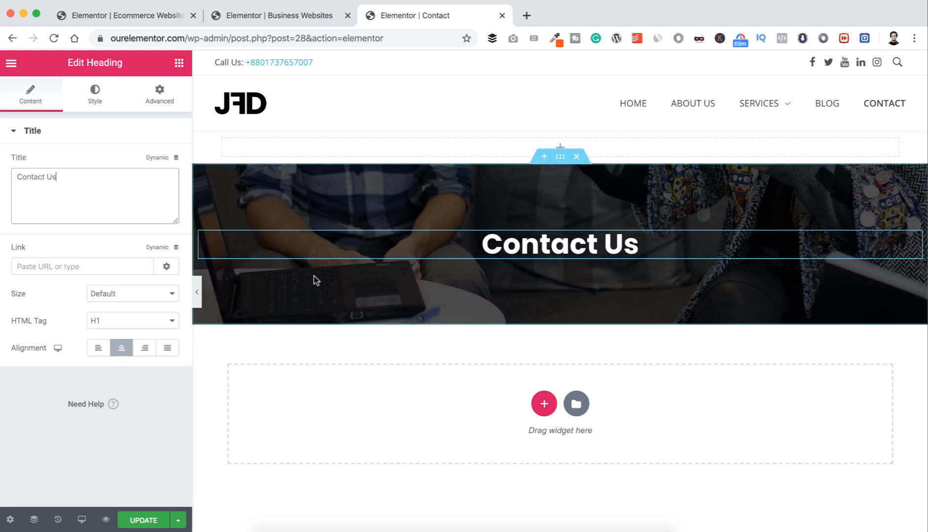
click(560, 157)
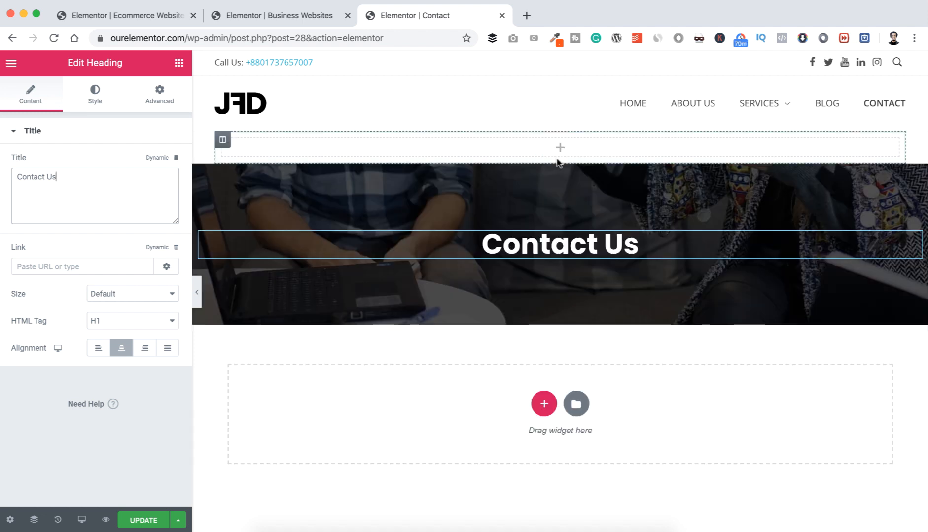
Step: Upload technology-785742_1920.jpg and set it as the banner's background image
click(94, 99)
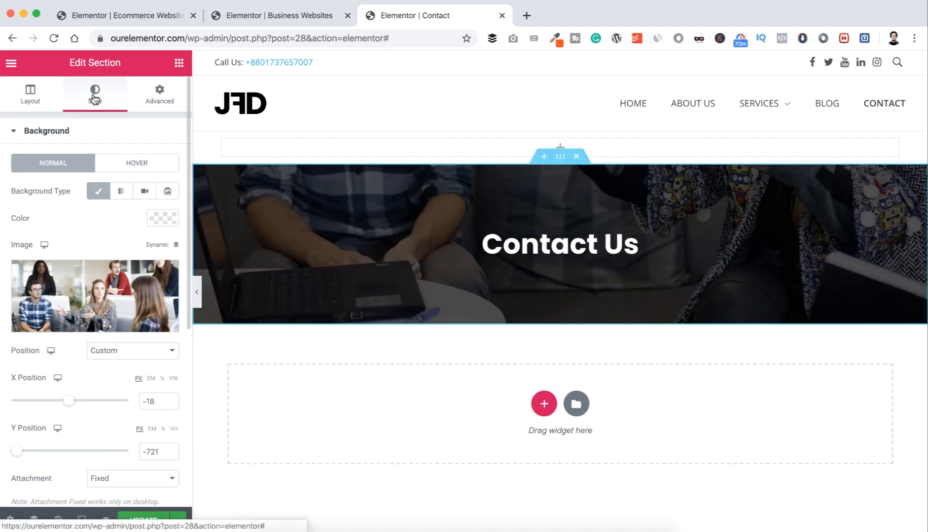
click(85, 291)
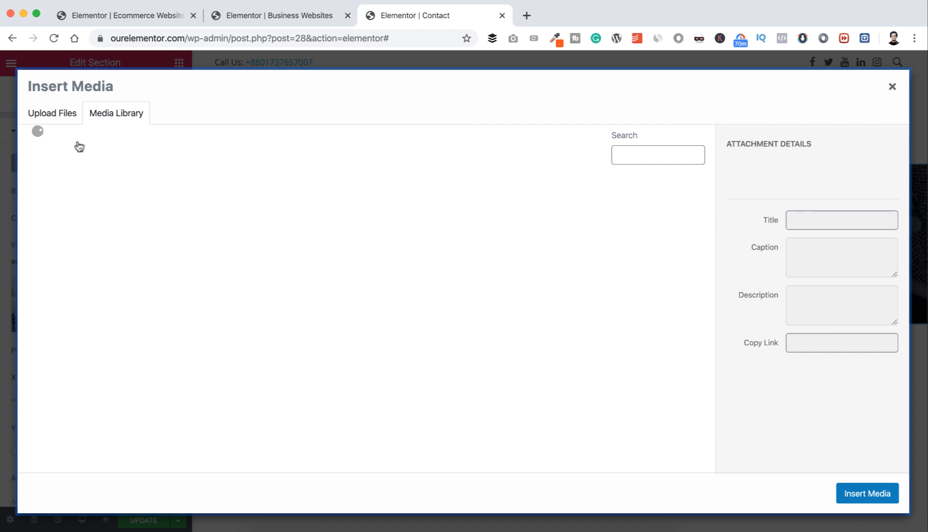
click(52, 113)
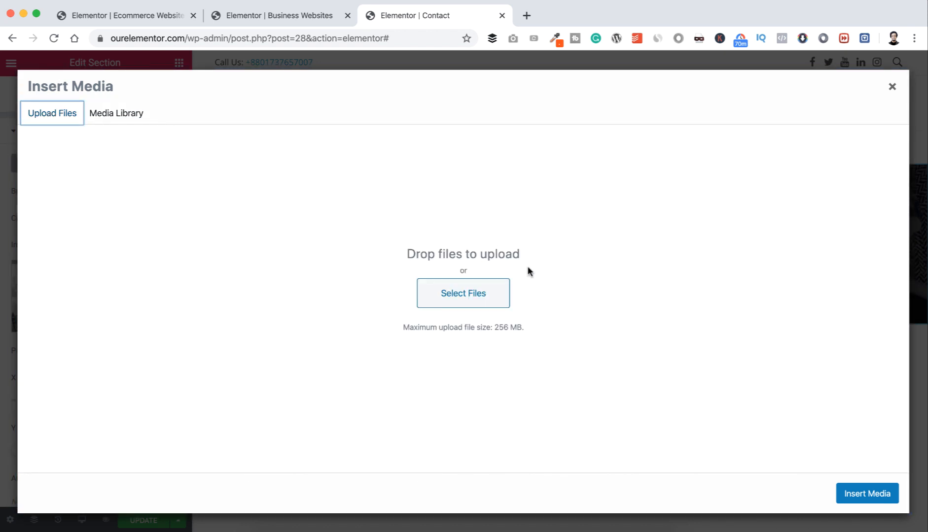
click(476, 305)
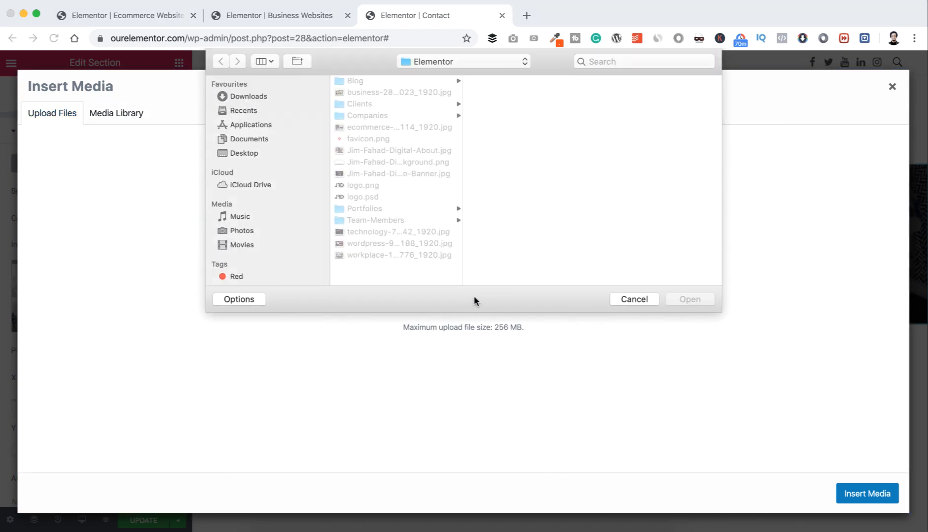
click(421, 232)
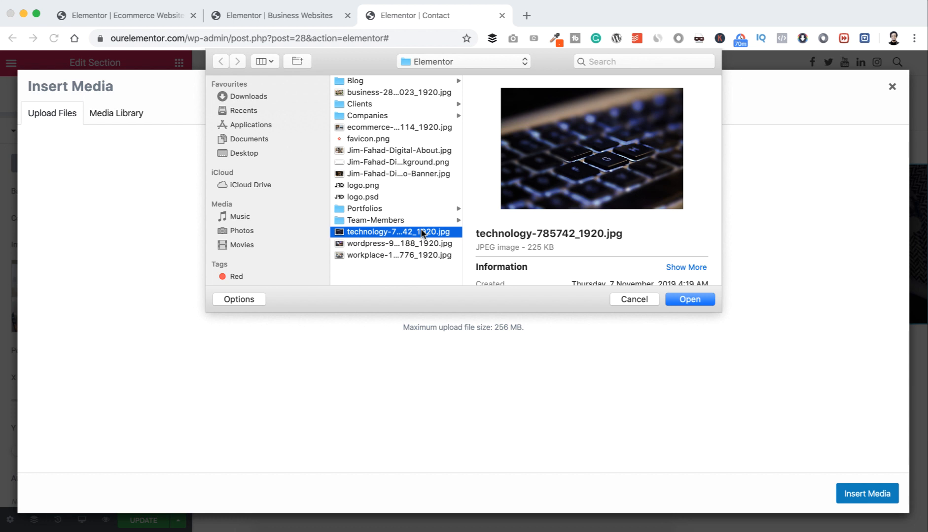
click(422, 232)
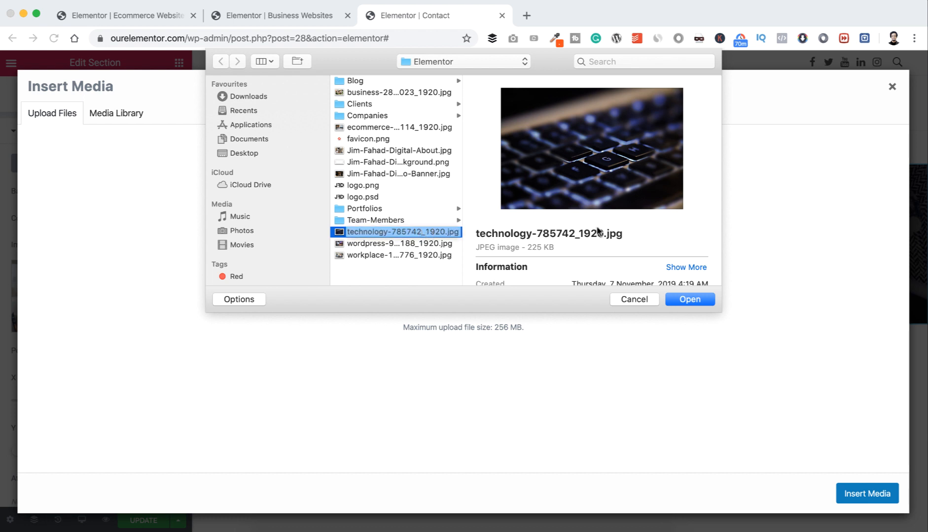
click(686, 301)
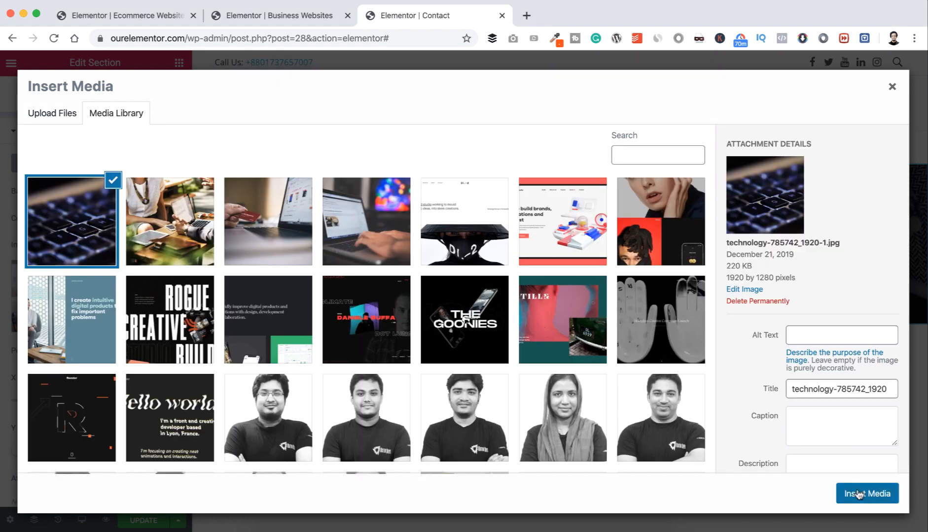
click(860, 492)
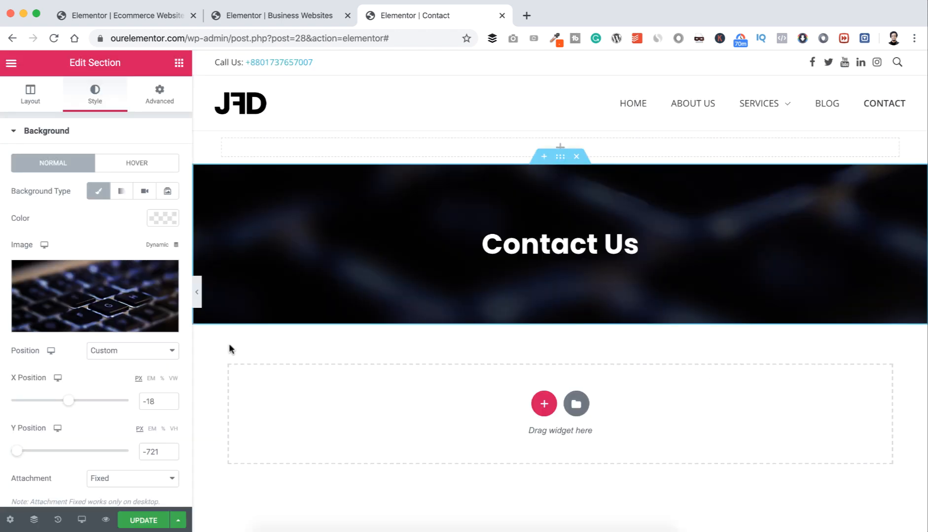
Step: Give the background a custom position of X 0 and Y -141, then add a section below
click(160, 353)
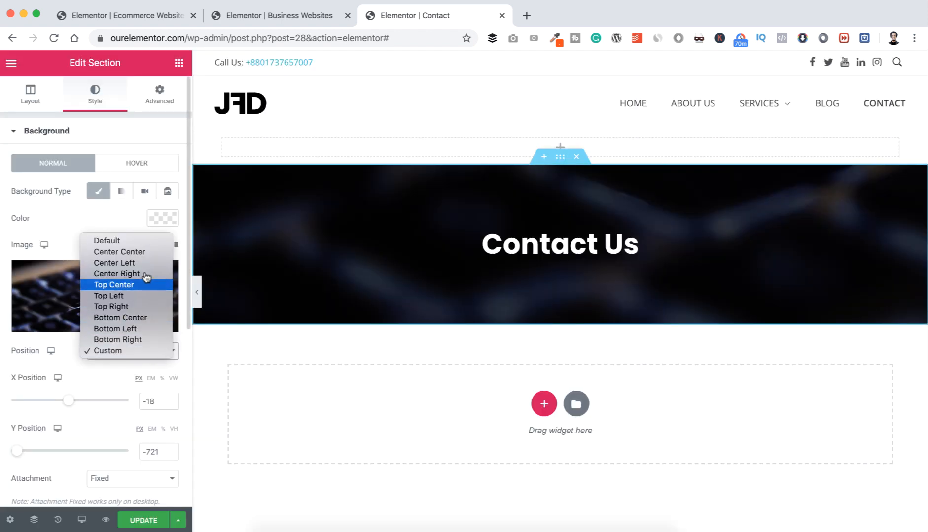
click(141, 254)
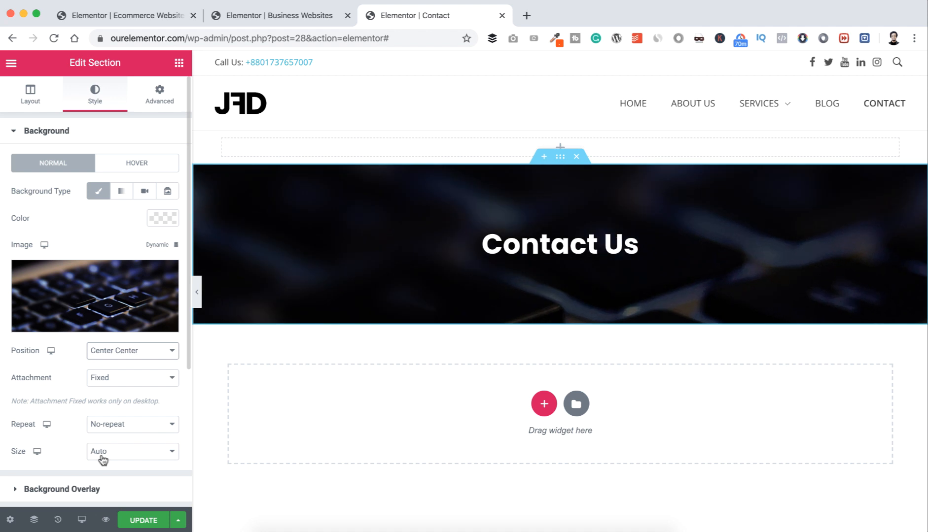
click(102, 458)
click(107, 465)
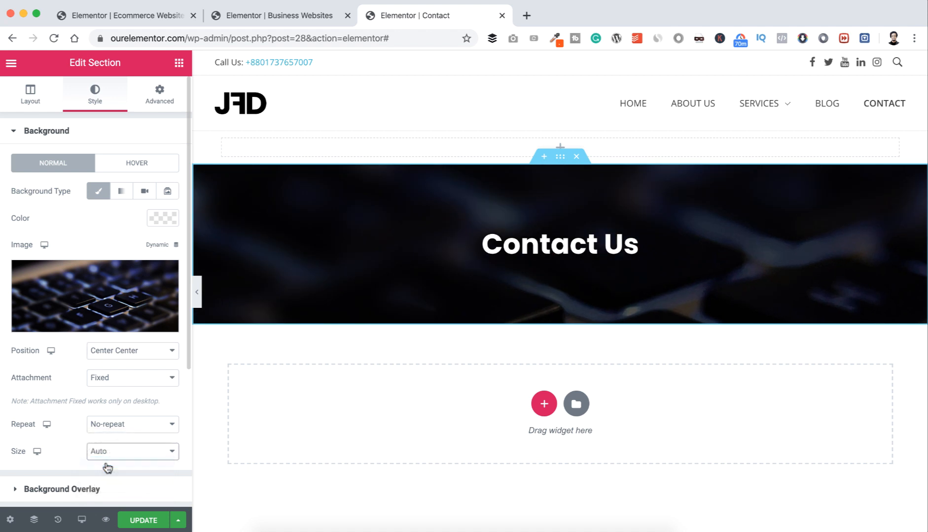
click(124, 353)
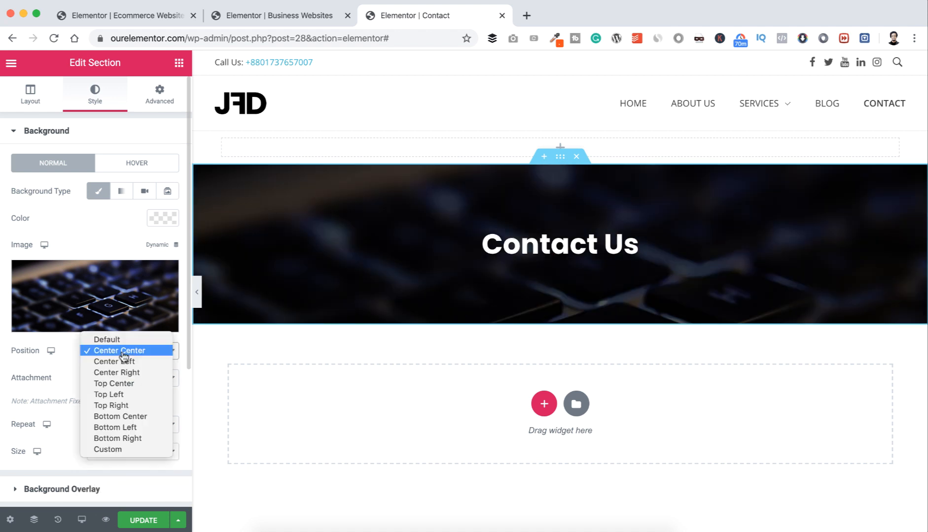
click(117, 450)
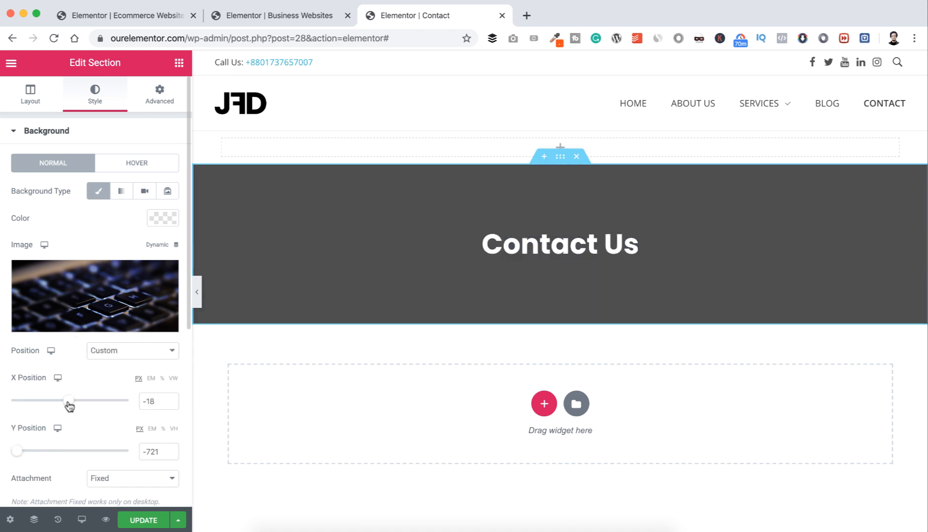
mouse_move(69, 405)
mouse_down()
mouse_move(48, 405)
mouse_move(70, 403)
mouse_up()
drag(17, 454, 61, 457)
scroll(395, 372, down, 3)
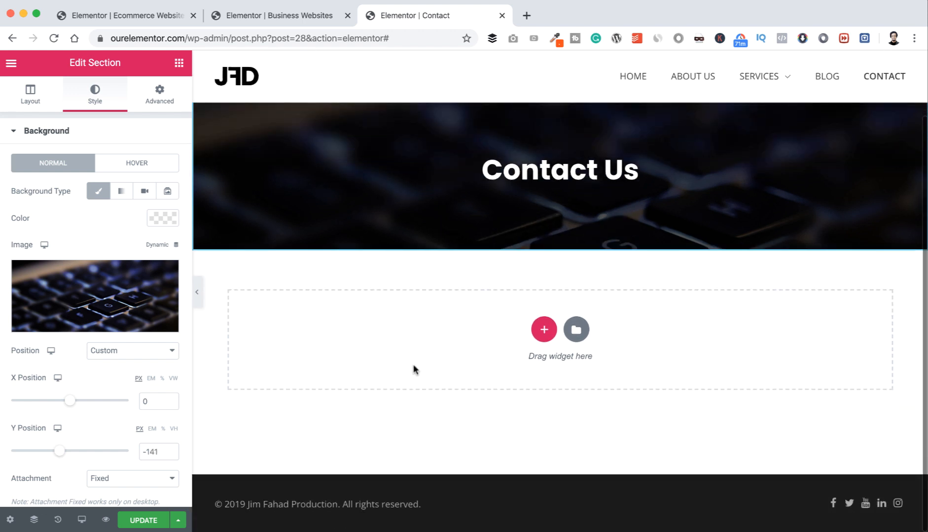
click(544, 330)
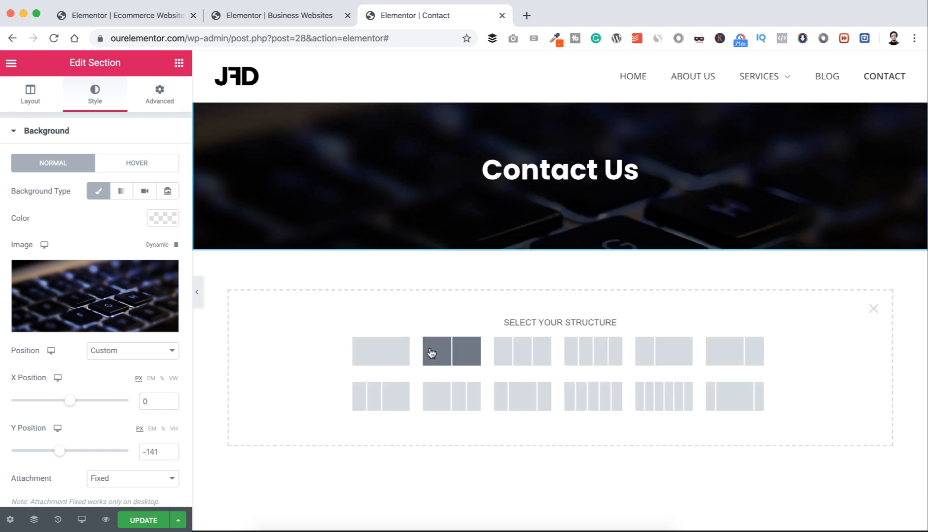
Step: Create a single-column section below the banner and place a two-column Inner Section inside it
click(397, 355)
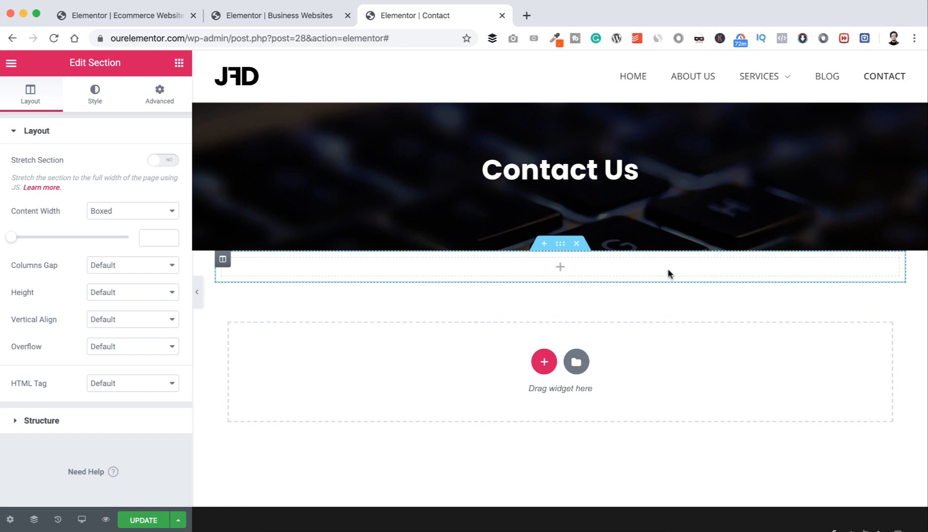
click(180, 63)
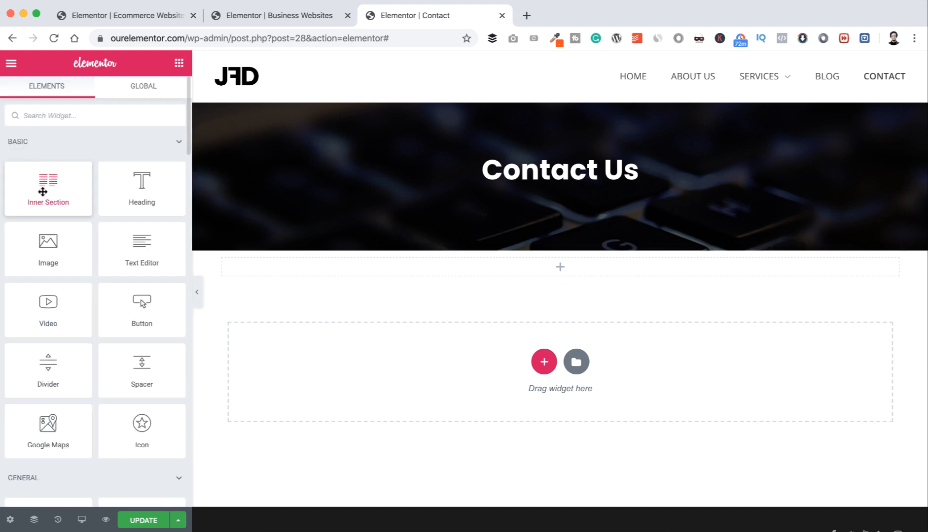
drag(43, 191, 533, 270)
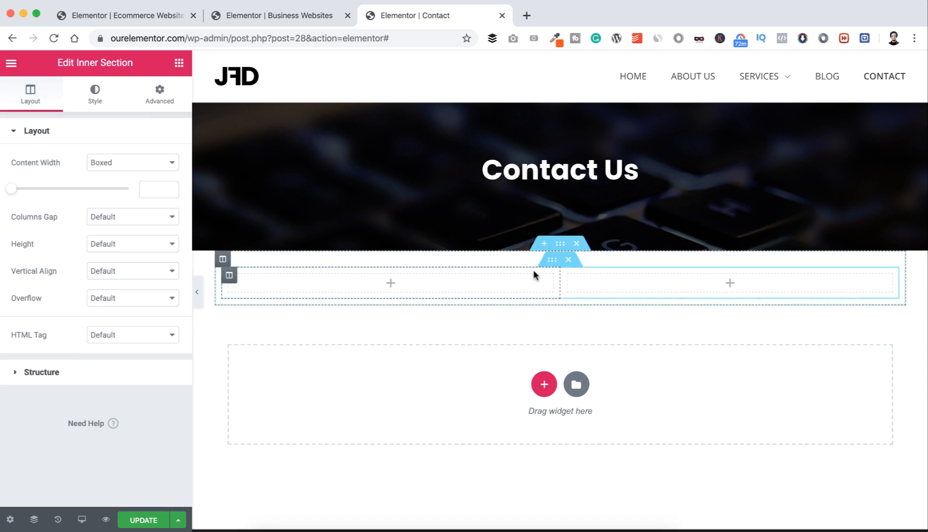
click(536, 294)
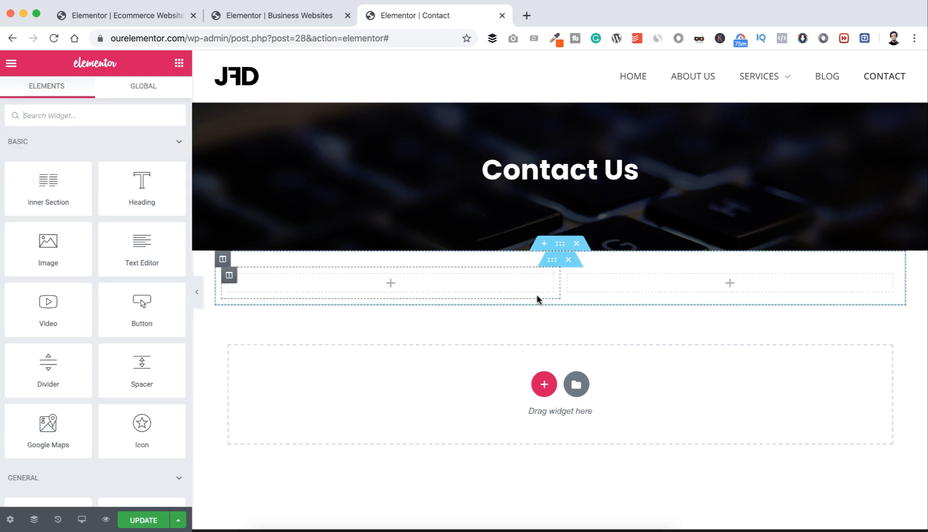
click(560, 244)
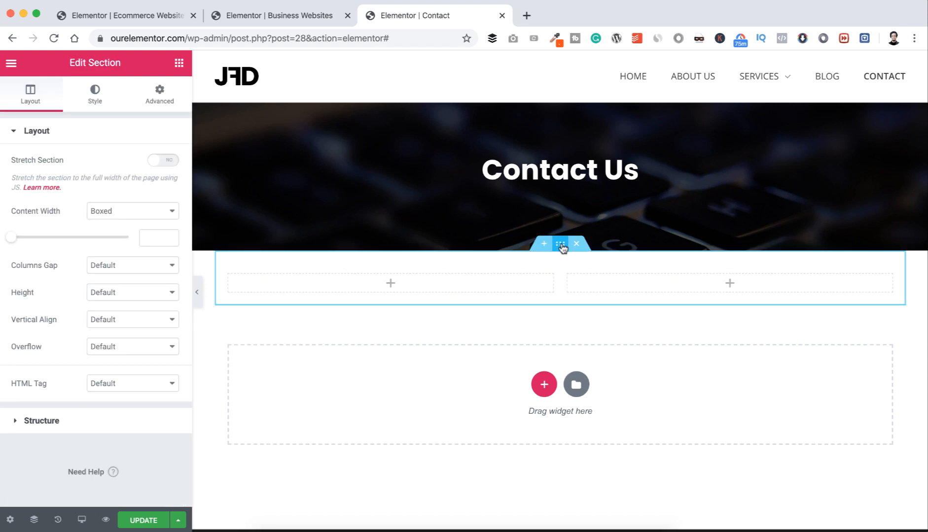
click(158, 94)
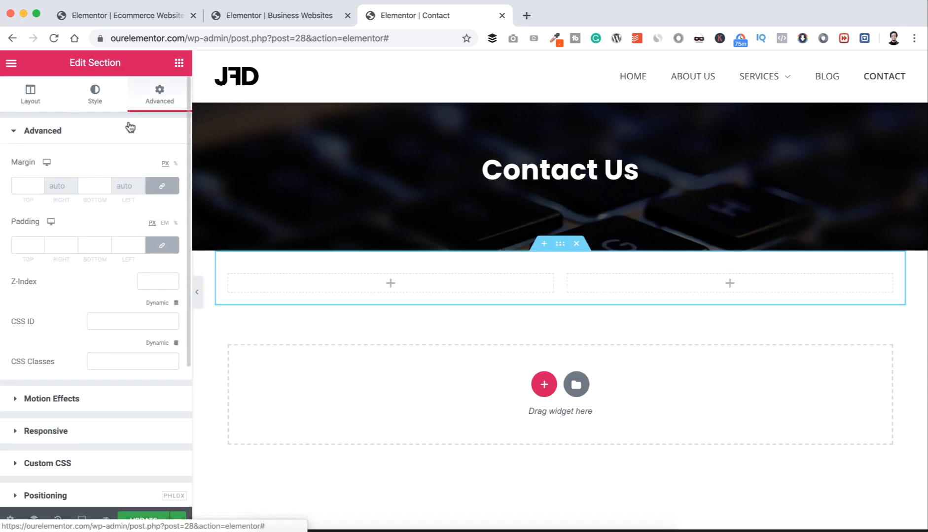
Step: Unlink the section's margin values and set its top margin to 60 px
click(166, 187)
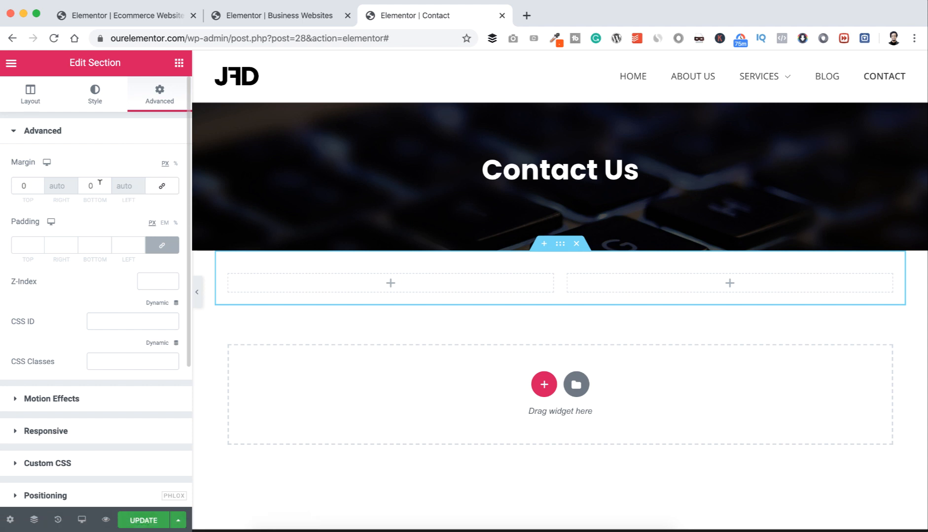
click(21, 186)
text(6)
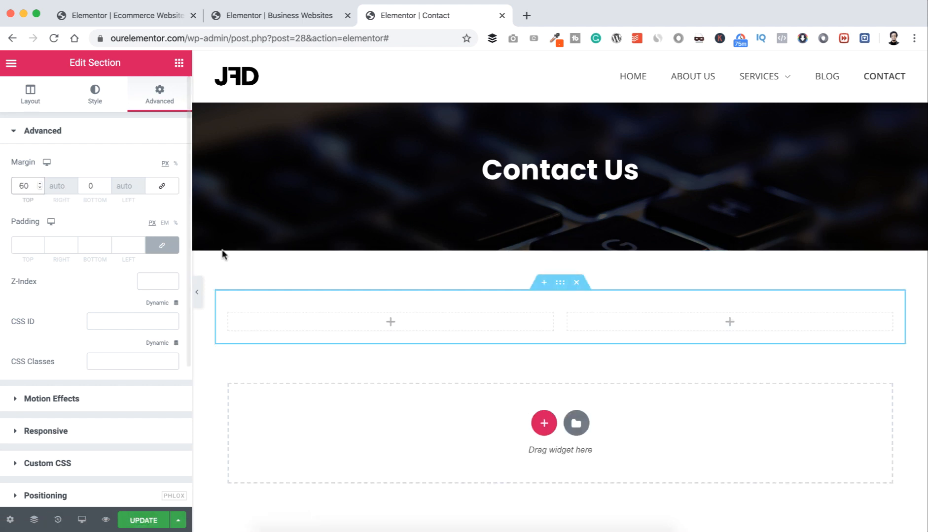
click(393, 323)
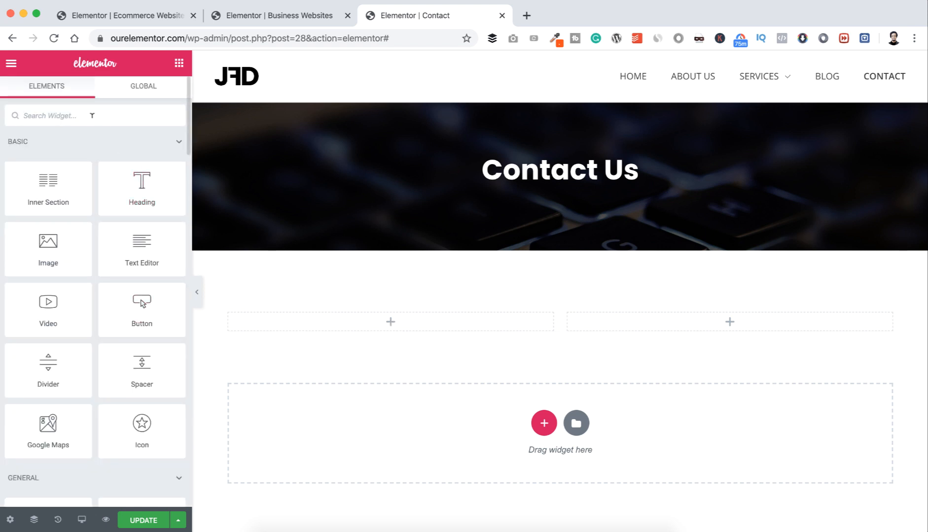
Step: Place an Icon widget in the left column and change it to the Phone alt icon
text(ico)
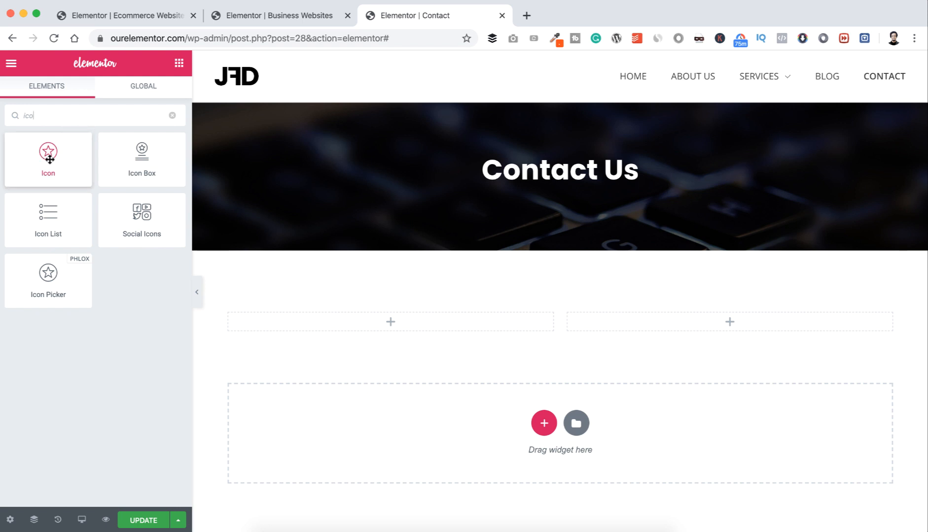
drag(46, 155, 338, 288)
drag(394, 325, 394, 325)
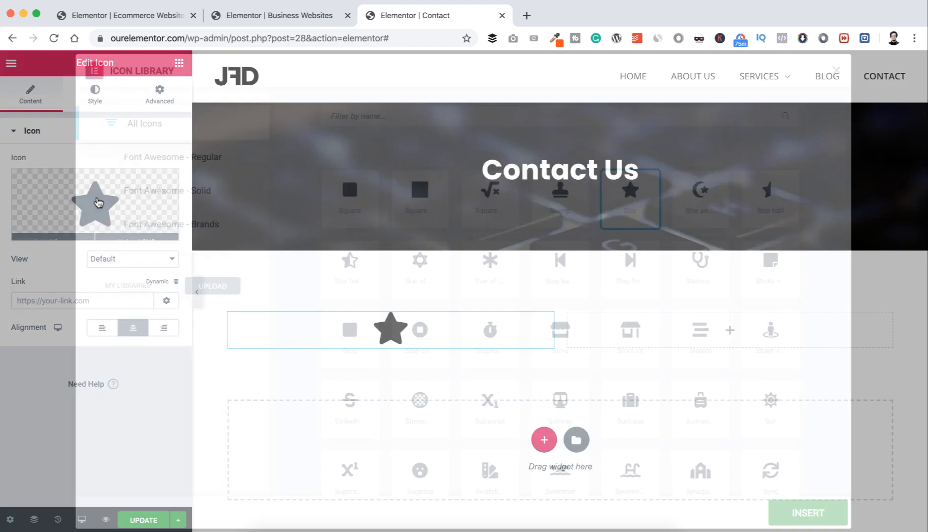
click(97, 203)
click(412, 115)
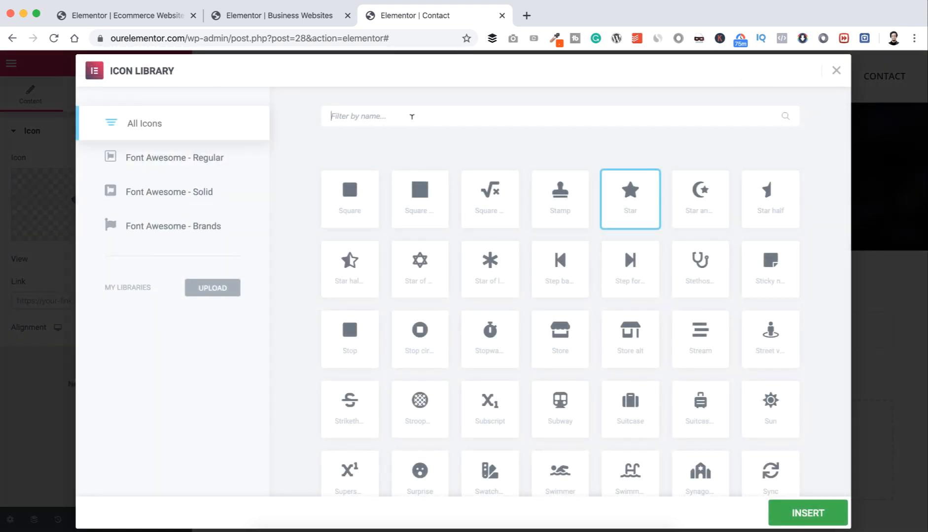
text(pho)
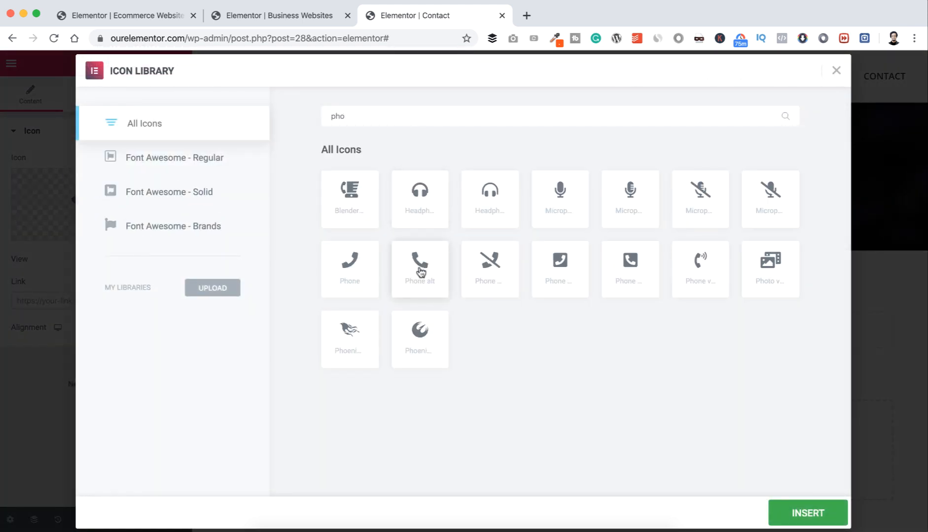
click(419, 268)
click(818, 513)
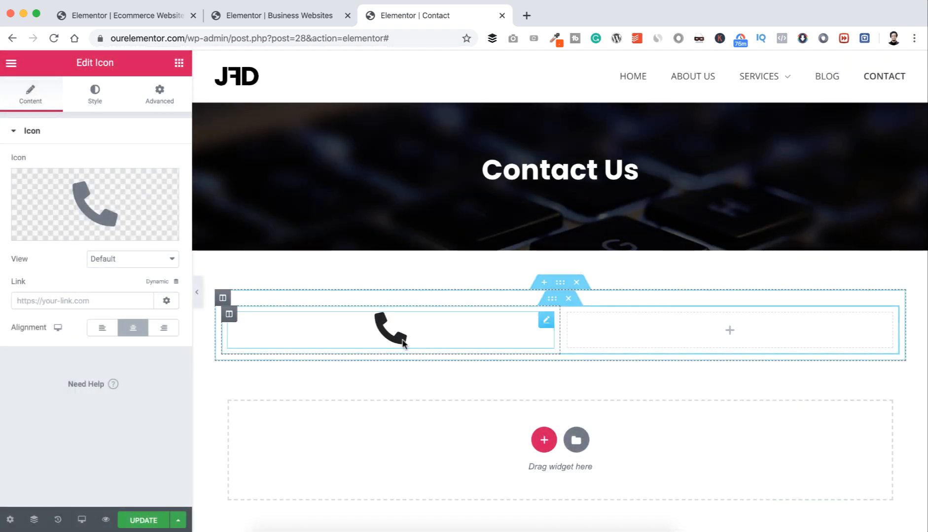
Step: Set the phone icon's primary colour to orange #FB4E00
click(98, 98)
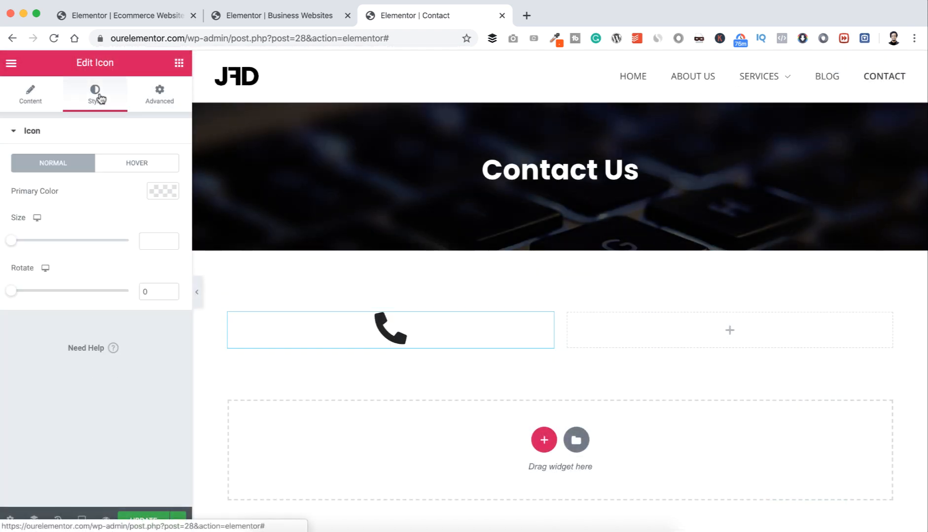
click(156, 193)
click(78, 397)
text(#FB4E00)
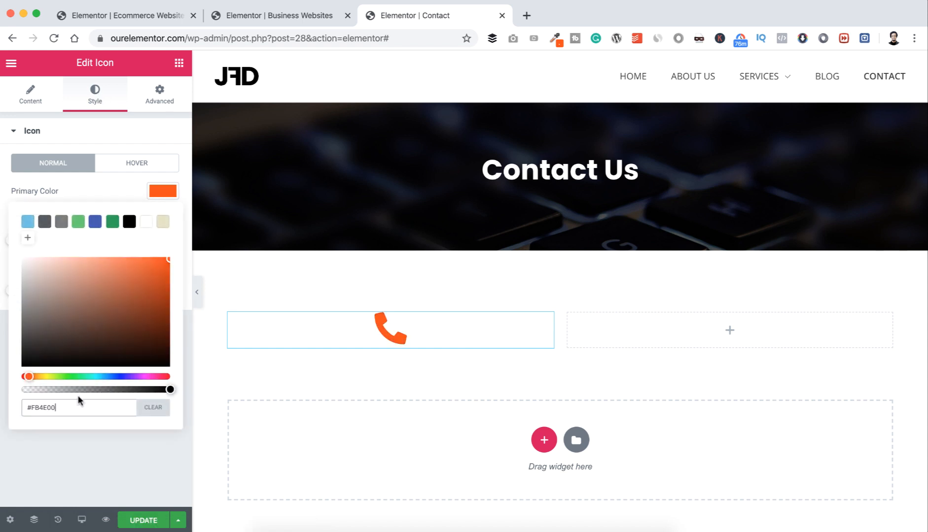
click(70, 450)
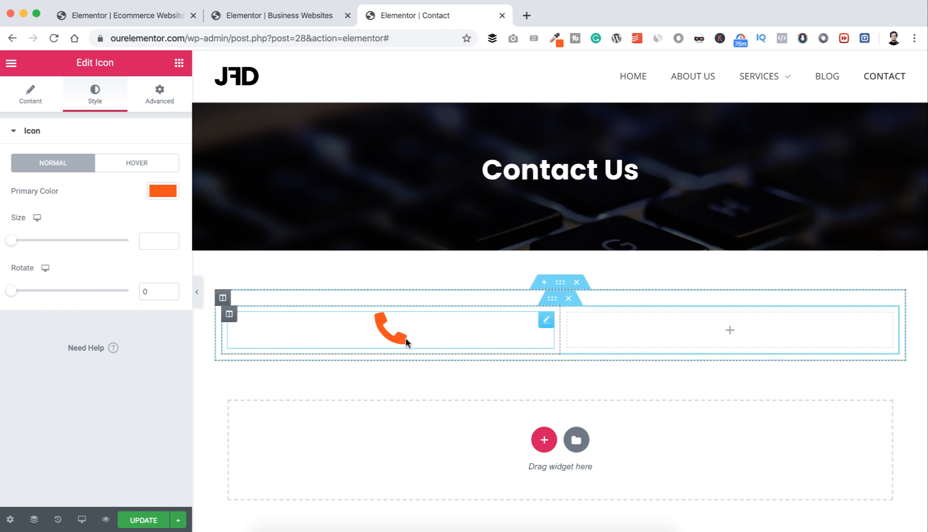
Step: Add a centred H3 heading reading 'Call Us Now:' below the phone icon
click(179, 62)
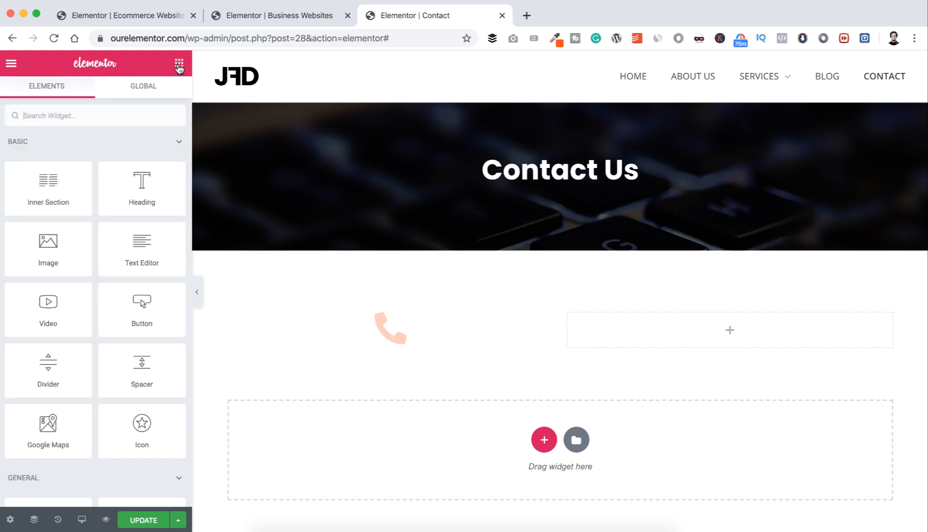
drag(154, 167, 393, 340)
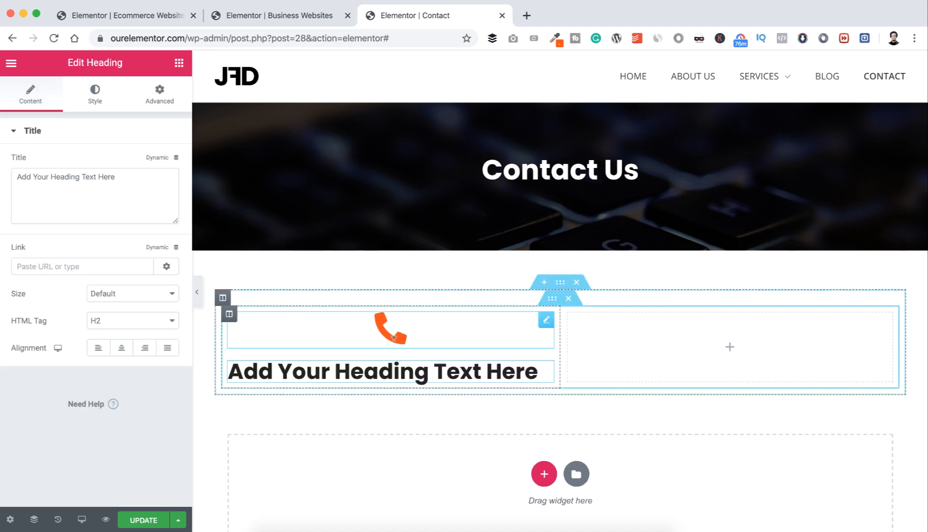
click(124, 347)
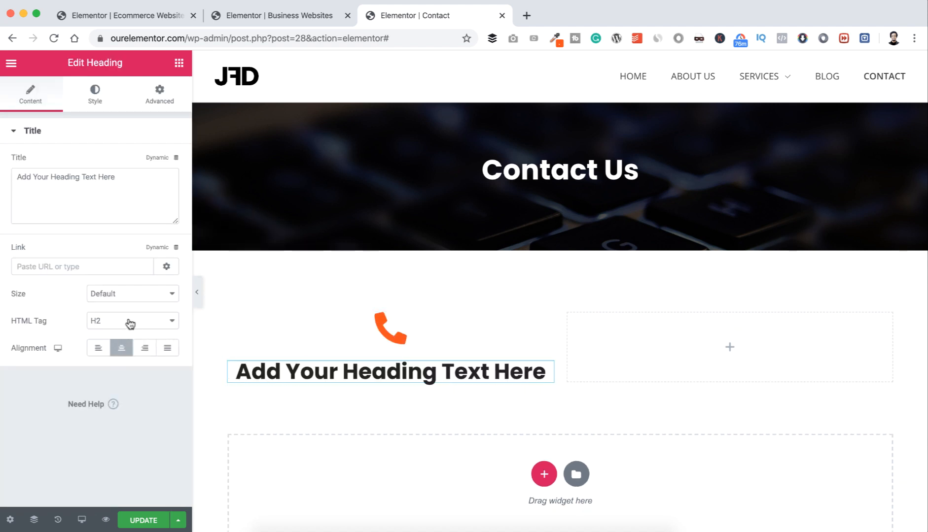
click(127, 323)
click(129, 330)
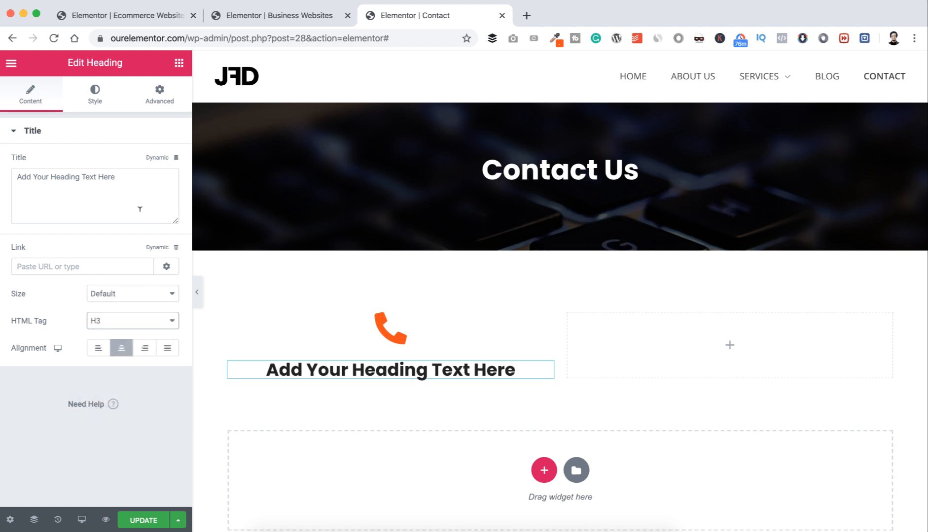
click(132, 176)
key(super+a)
text(Call)
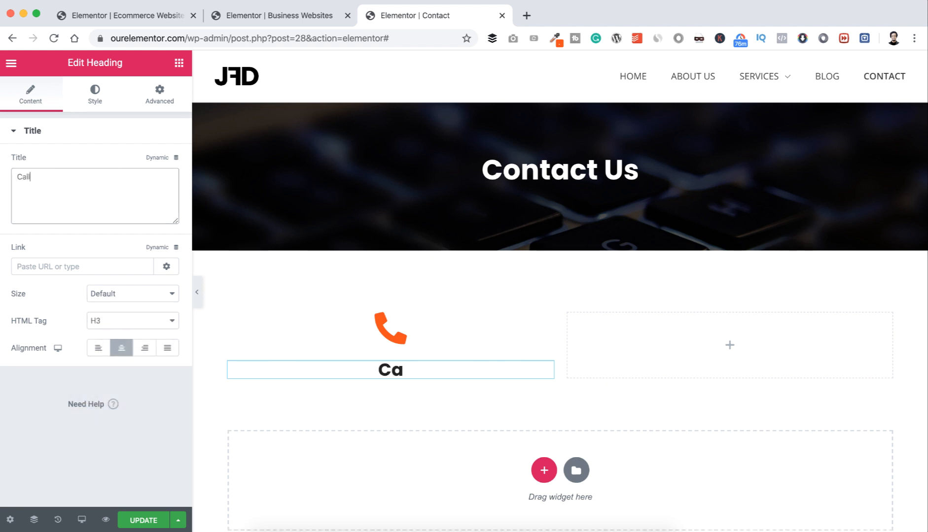
text( Us Now:)
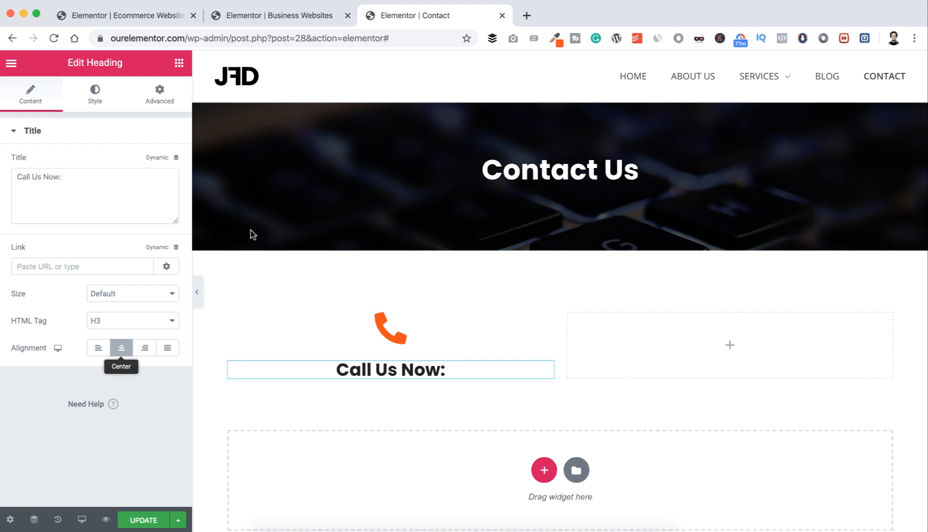
click(179, 63)
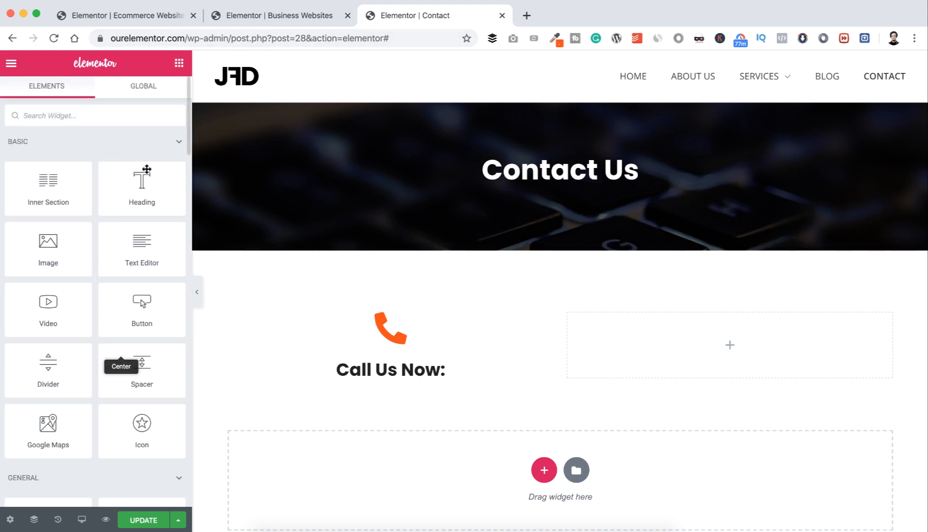
Step: Add a centred H5 heading under 'Call Us Now:' and paste the phone number into it
drag(141, 181, 383, 371)
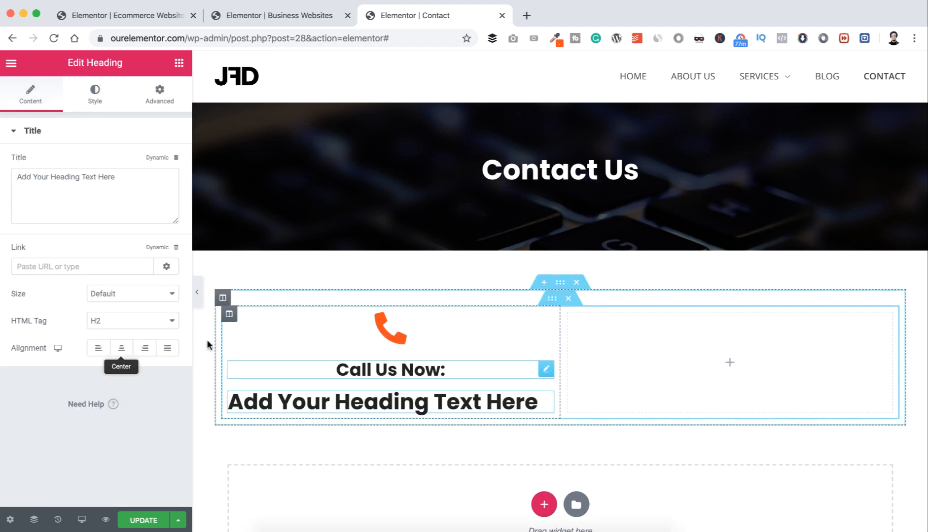
click(161, 321)
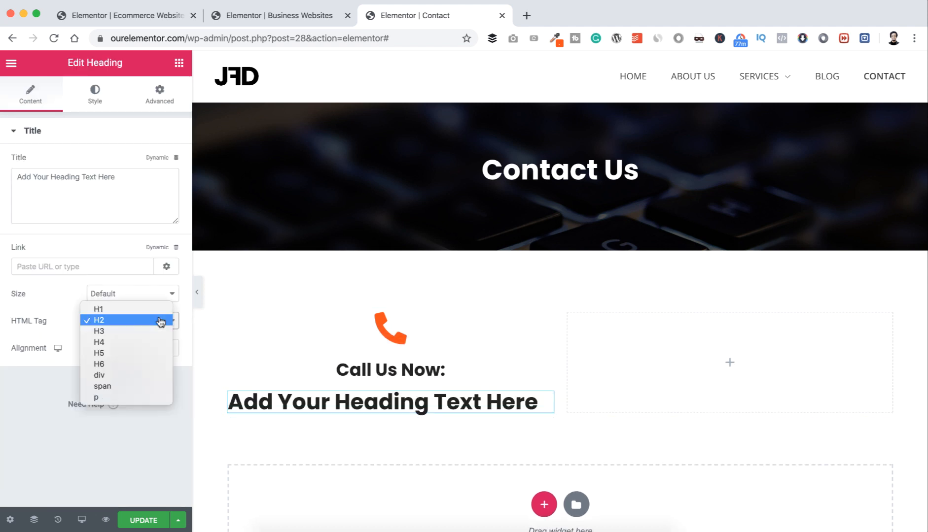
click(138, 353)
click(123, 351)
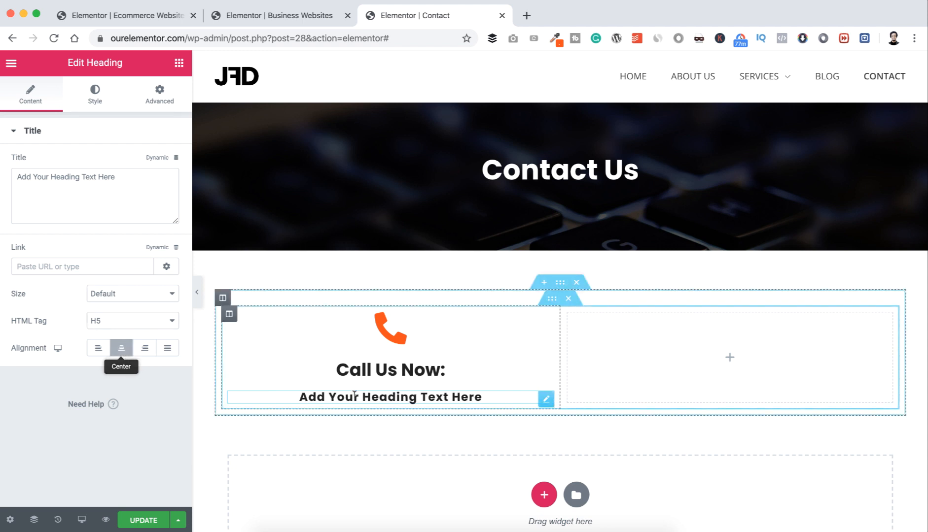
click(121, 177)
triple_click(121, 177)
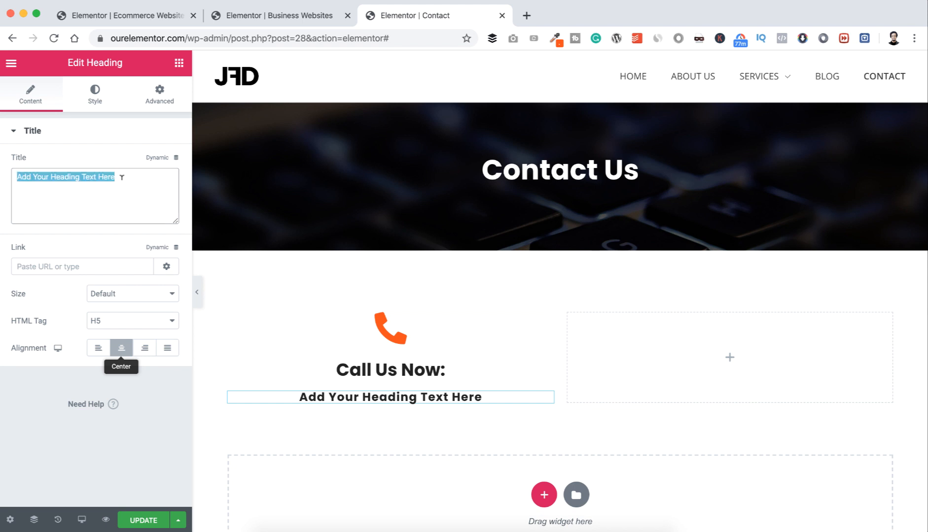
key(super+v)
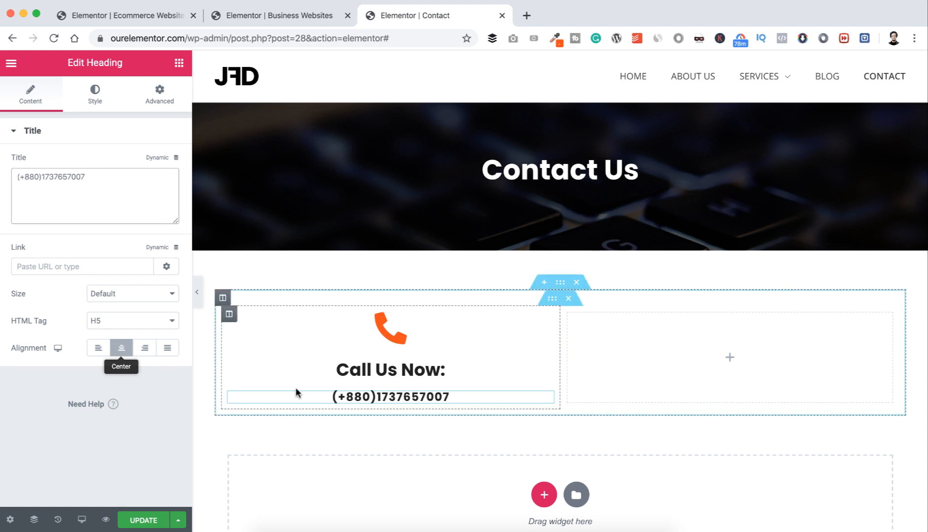
Step: Style the phone number with grey #888888 text colour and font weight 500
click(95, 93)
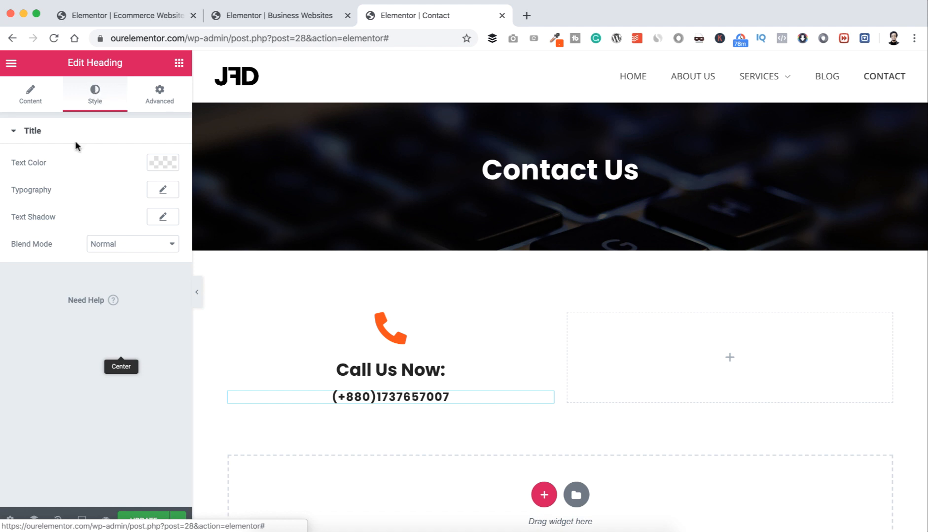
click(161, 163)
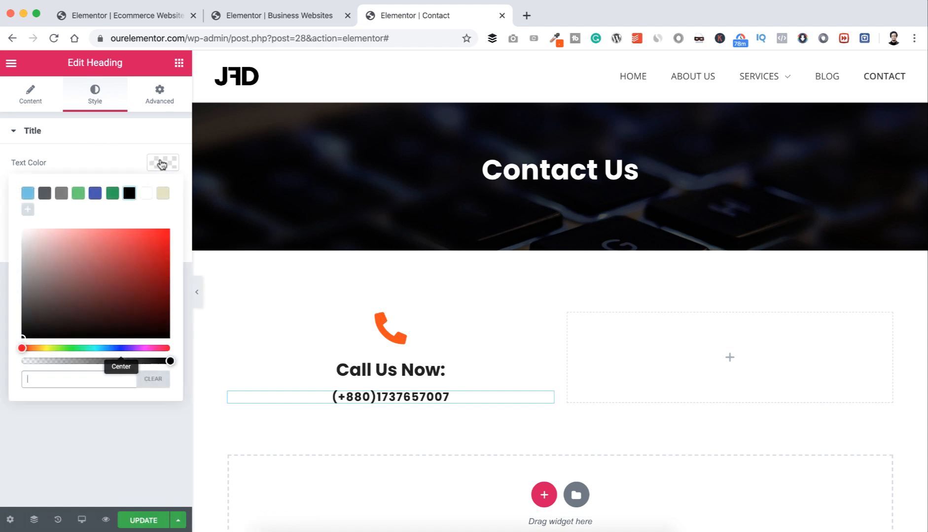
text(#888888)
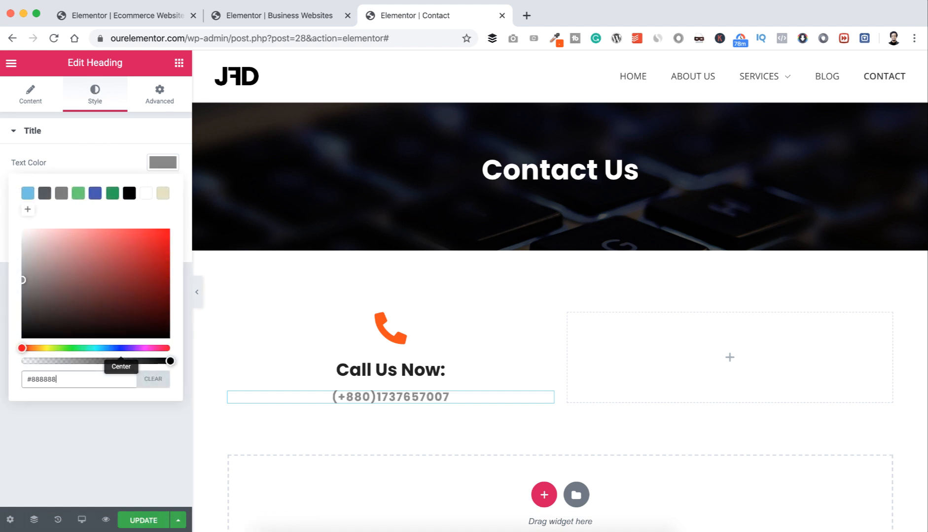
click(105, 147)
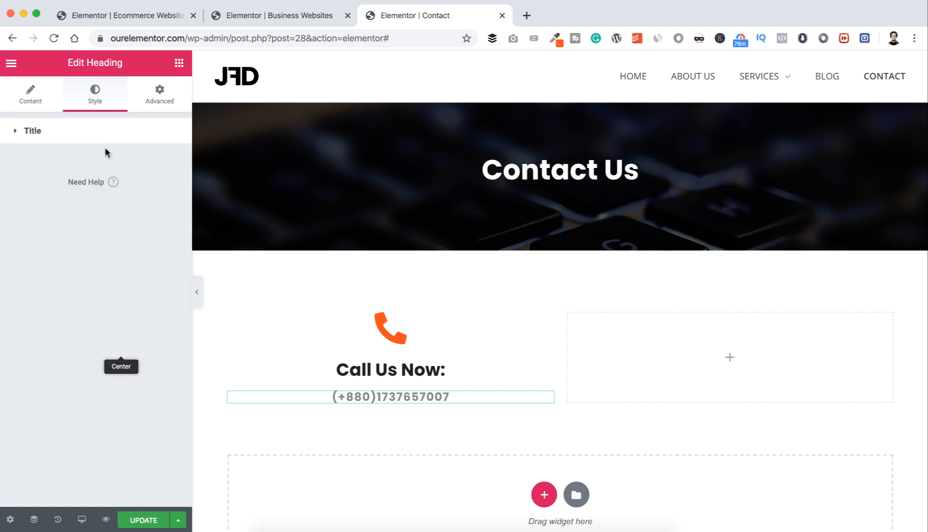
click(104, 142)
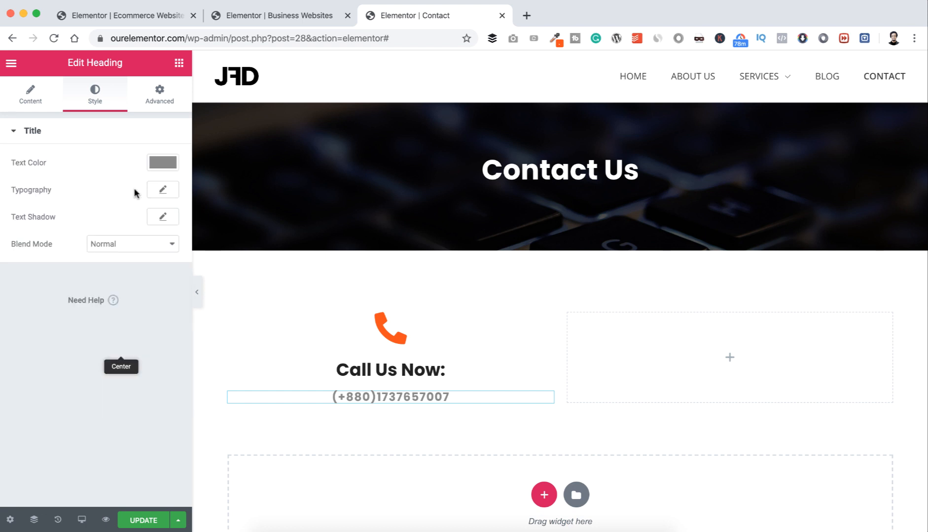
click(164, 189)
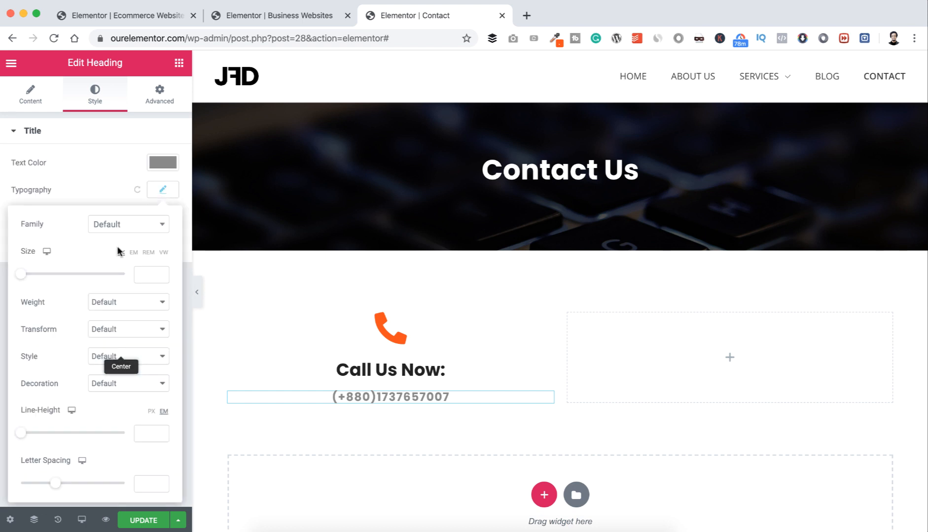
click(115, 303)
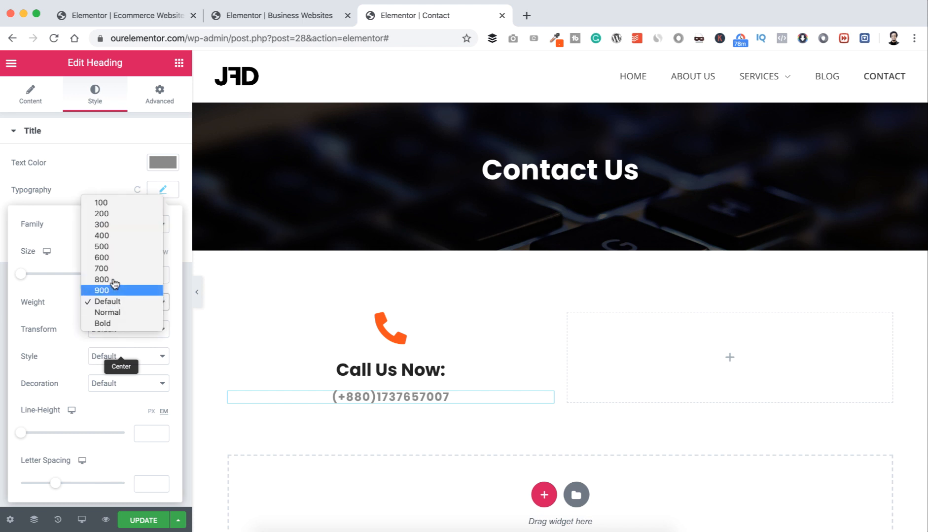
click(115, 246)
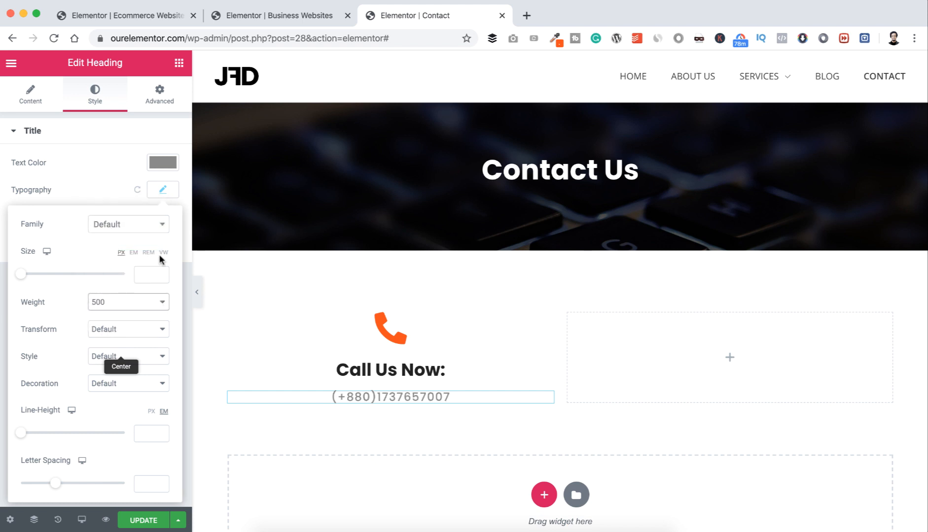
click(107, 166)
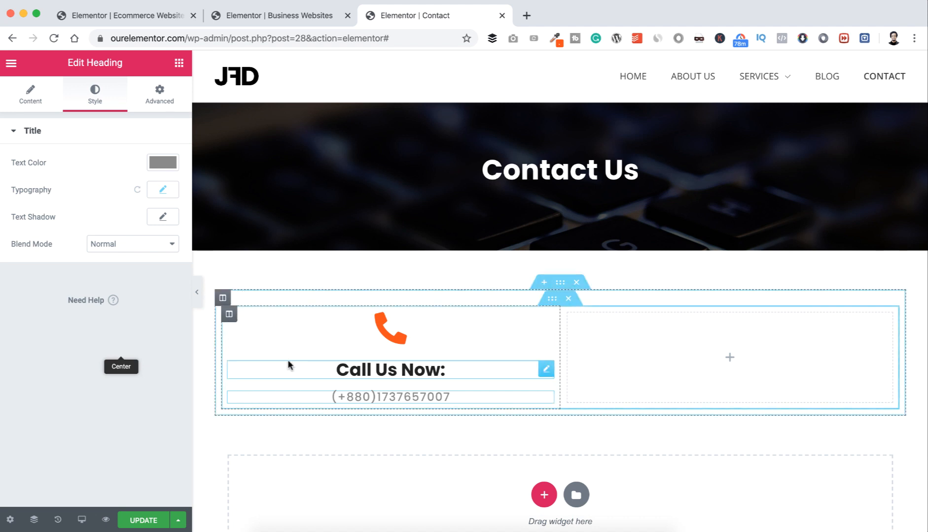
Step: Give the phone column a solid border 2 px wide
click(229, 316)
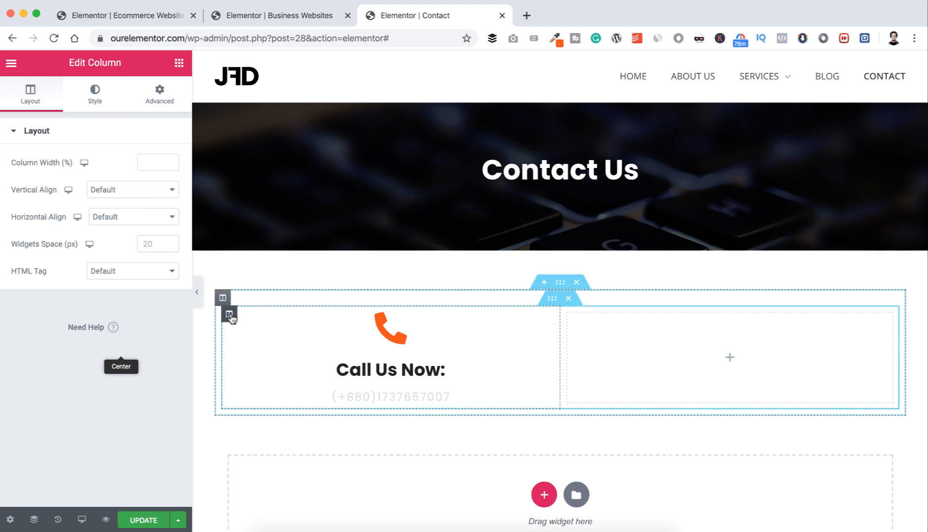
click(95, 97)
click(16, 229)
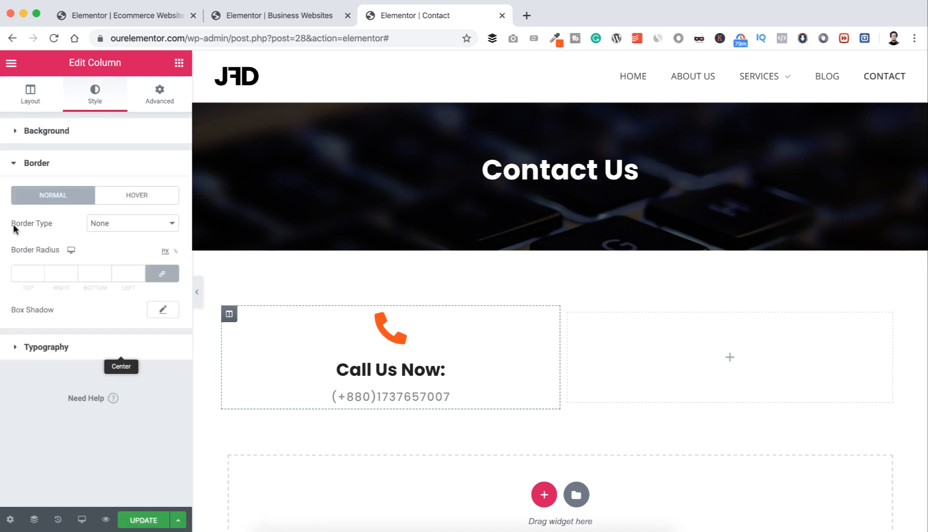
click(108, 223)
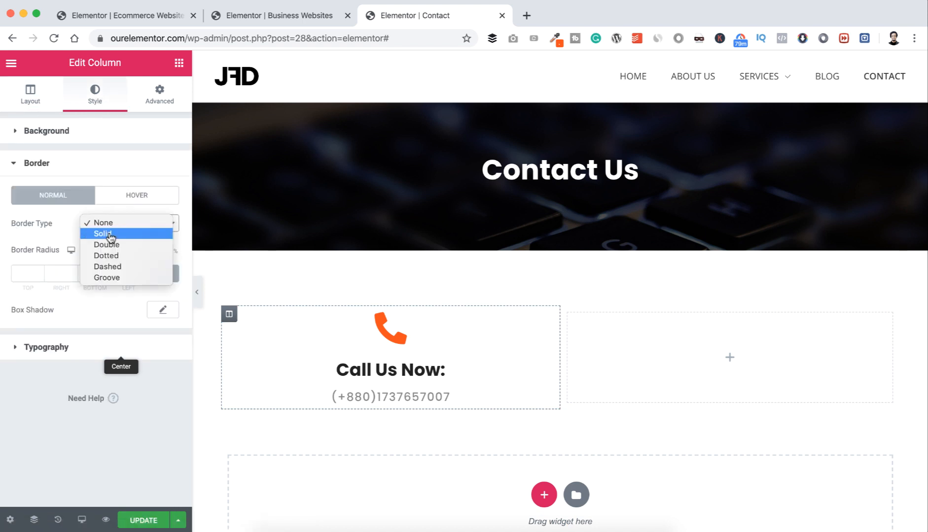
click(111, 238)
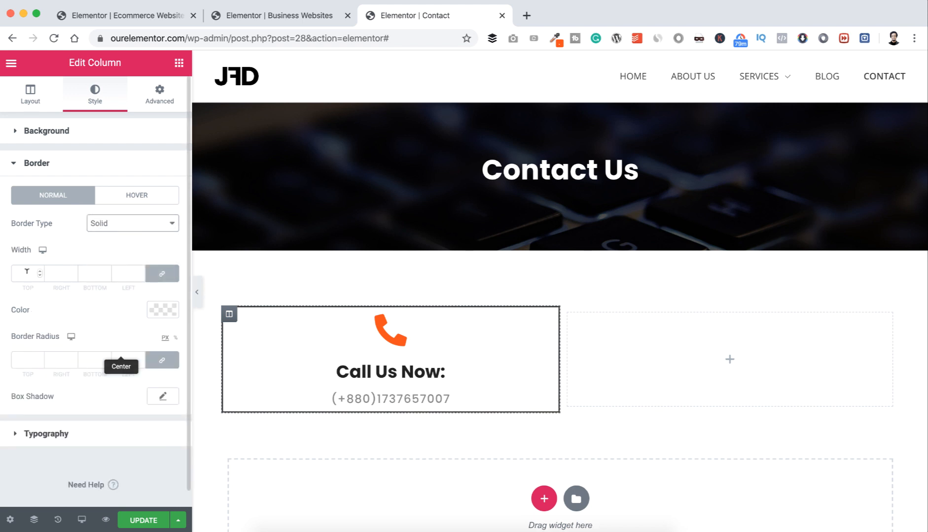
click(27, 272)
text(2)
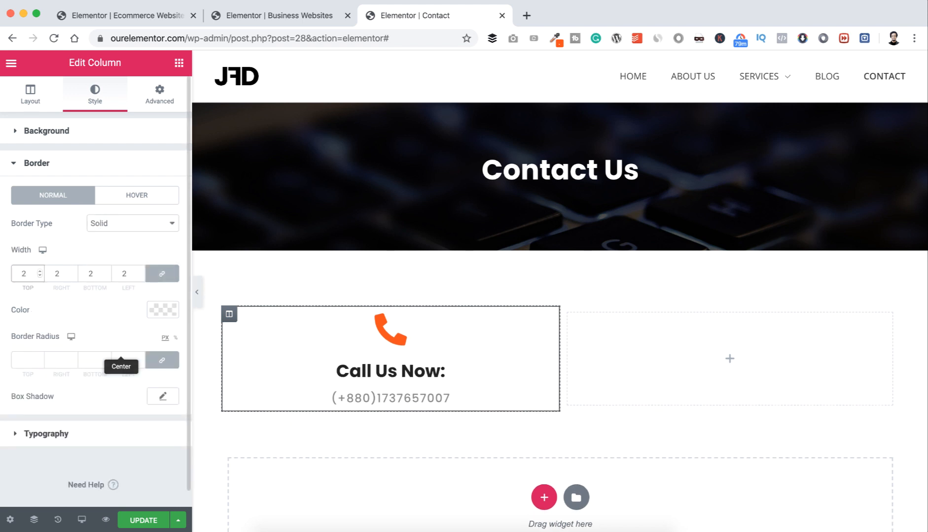
Step: Colour the column border #DDDDDD and round its corners to 12 px
click(155, 316)
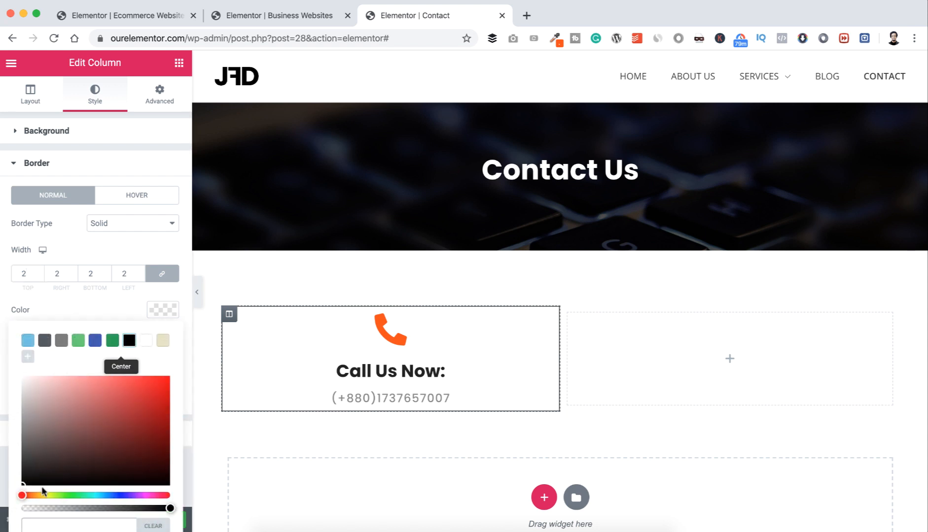
text(#DDDDDD)
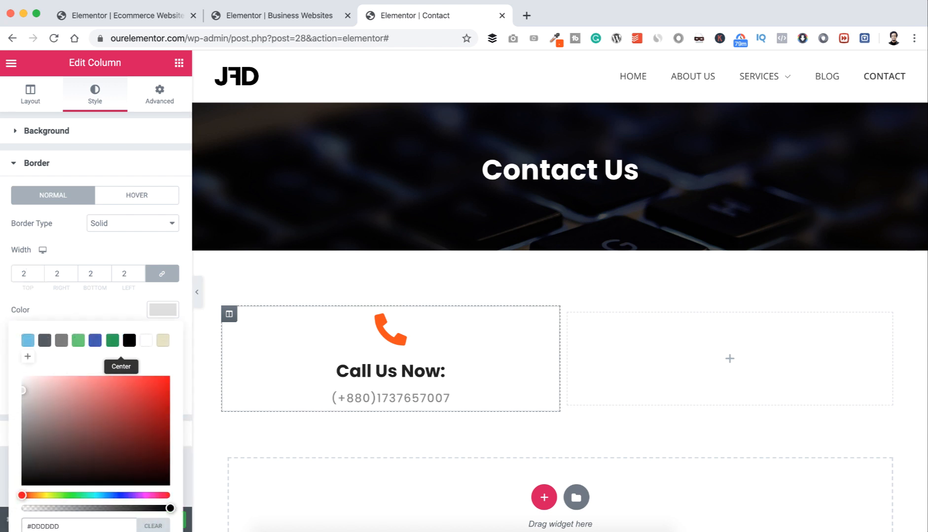
click(123, 253)
click(22, 357)
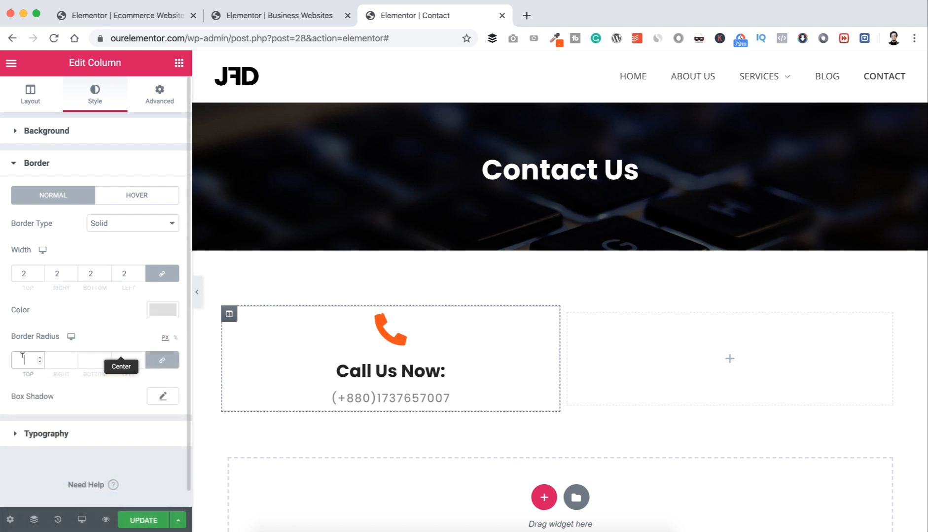
text(10)
key(Up)
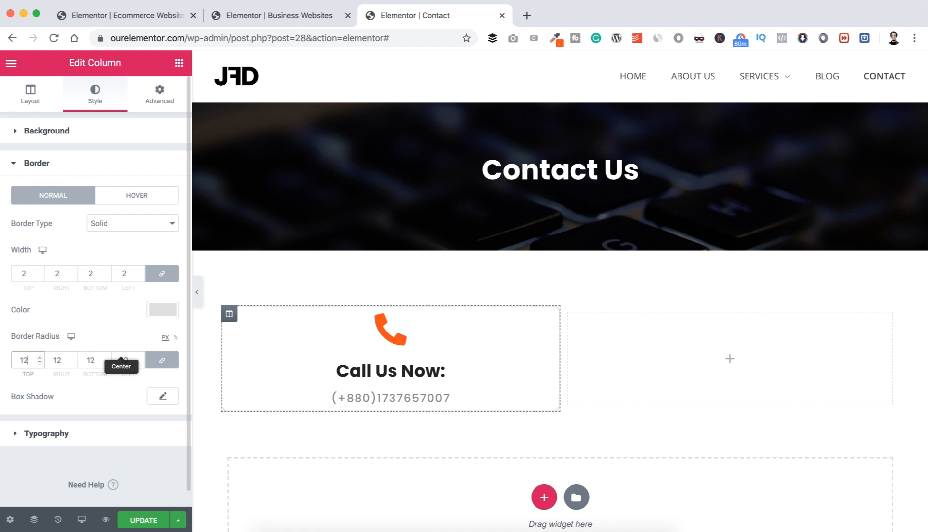
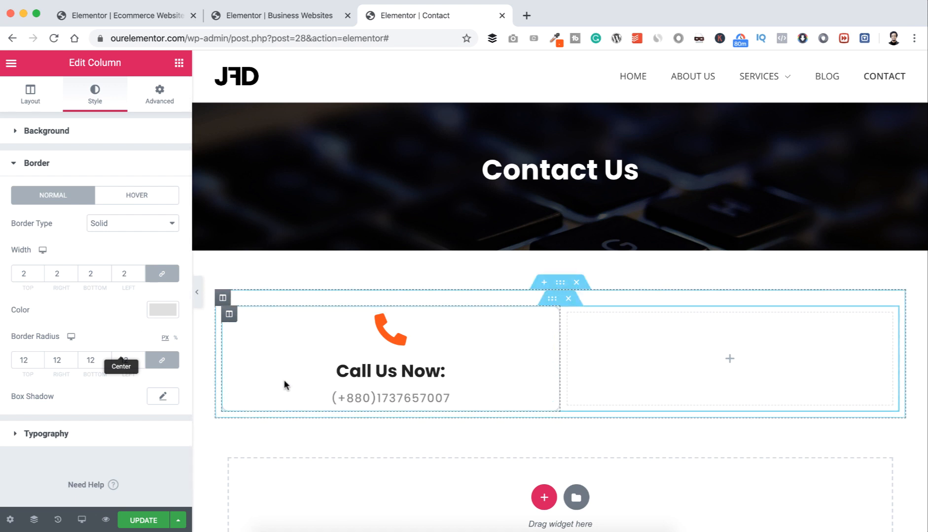
Step: Give the column's hover state a box shadow with blur 8 and spread -3
click(138, 195)
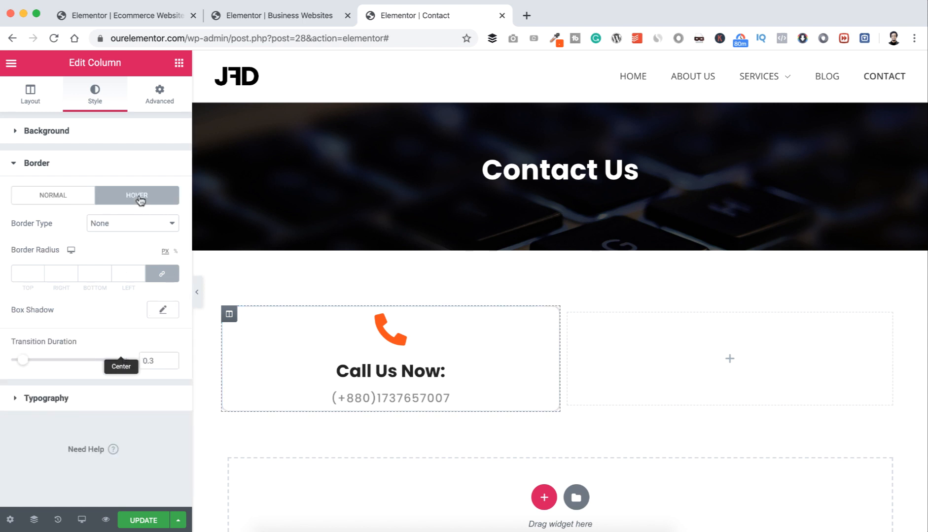
click(162, 311)
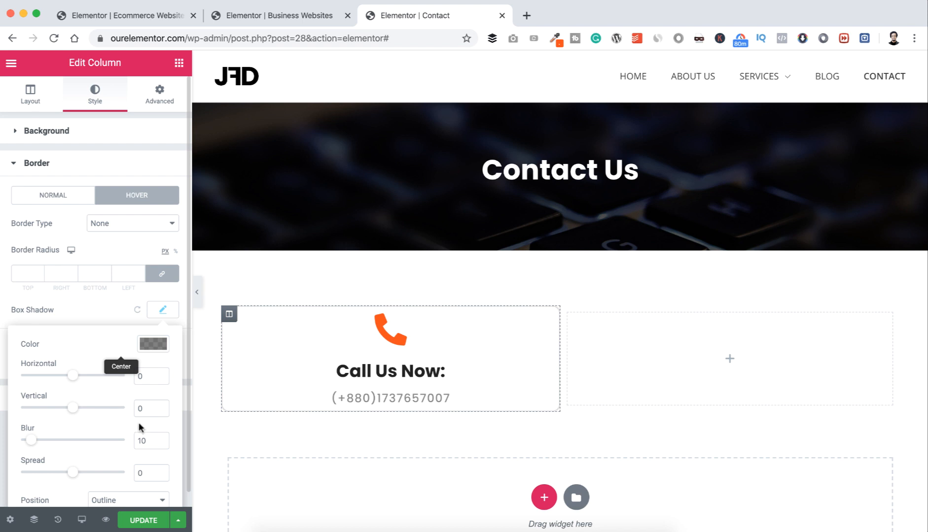
click(150, 439)
click(145, 473)
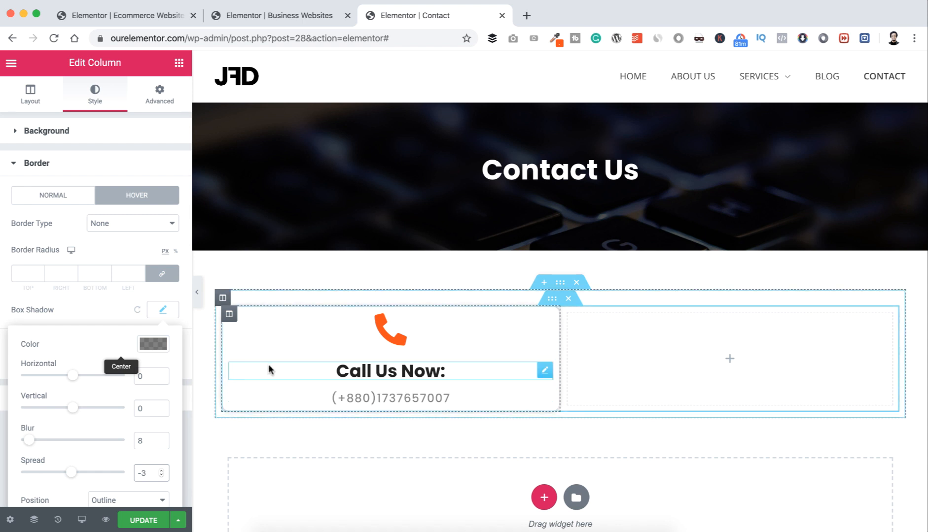
scroll(129, 384, down, 1)
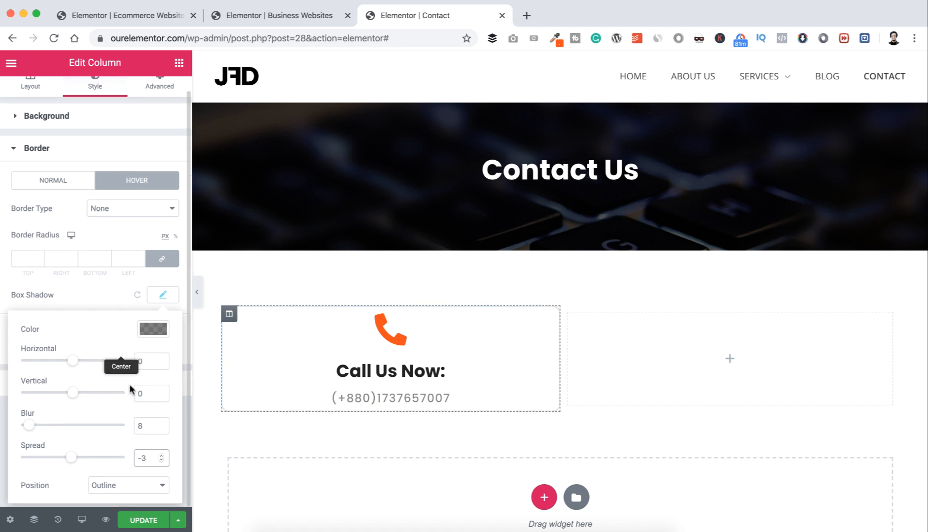
click(96, 290)
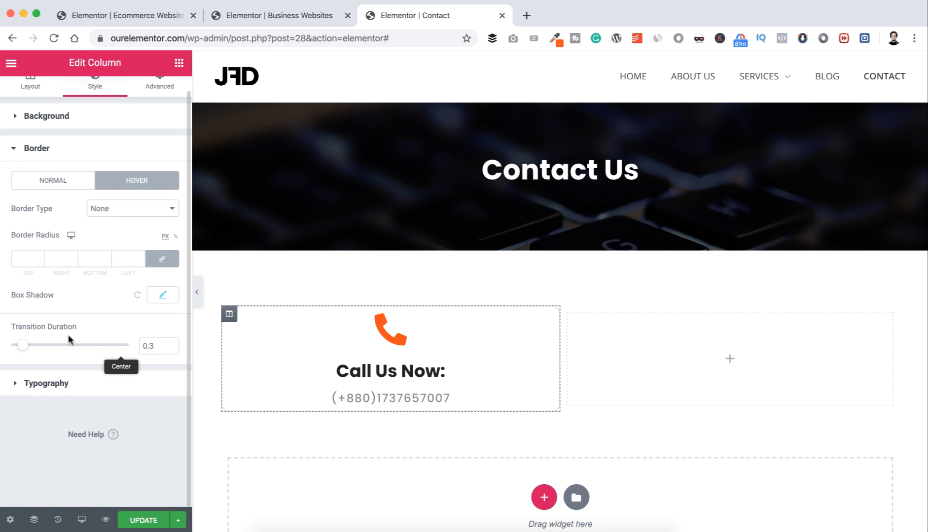
Step: Set the hover transition duration to 0.5 seconds
drag(153, 346, 149, 345)
text(5)
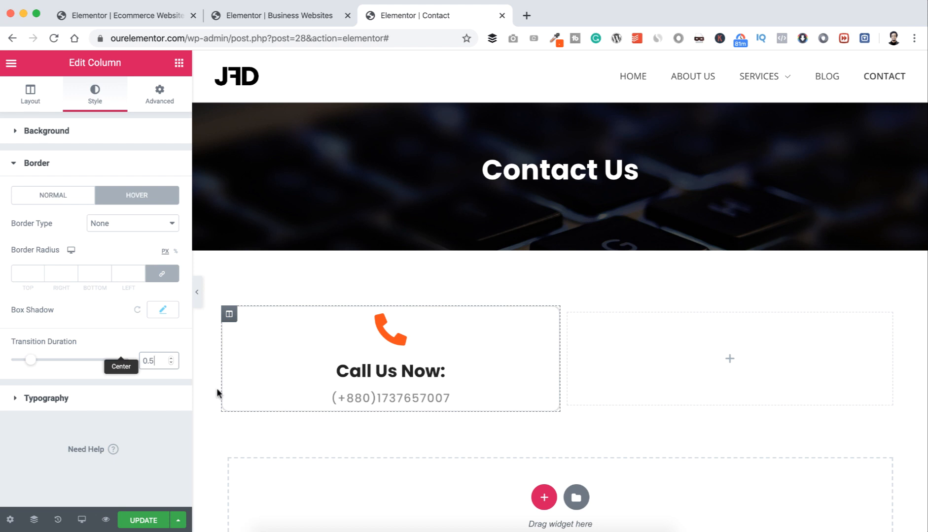
click(247, 436)
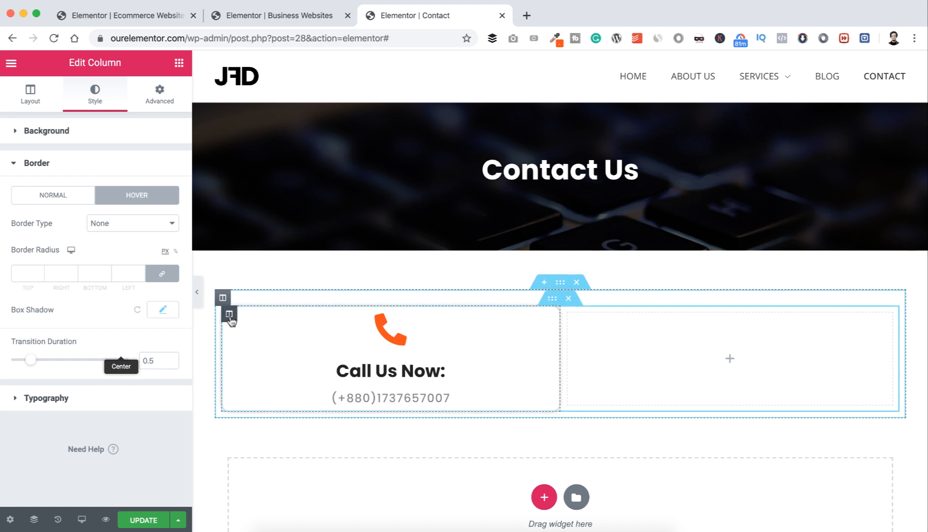
Step: Unlink the column margins and set right and left margins to 15 px
click(160, 93)
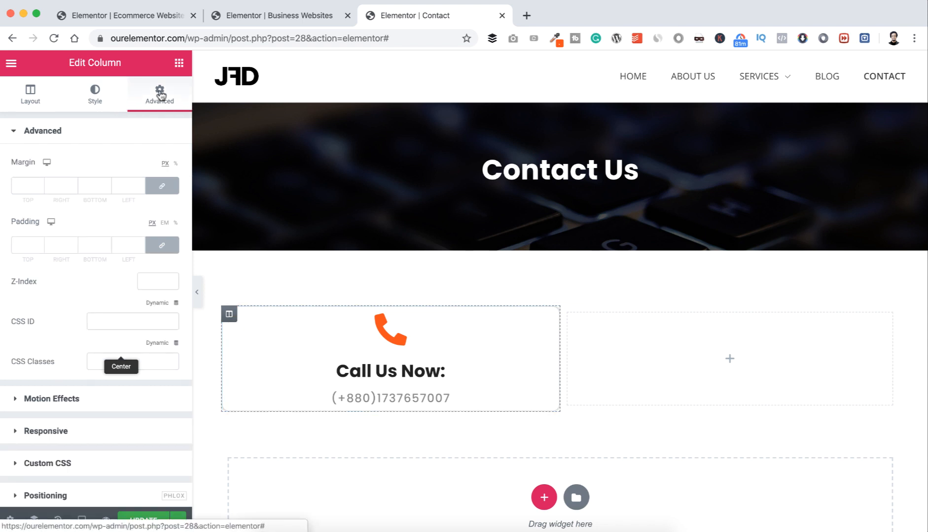
click(161, 188)
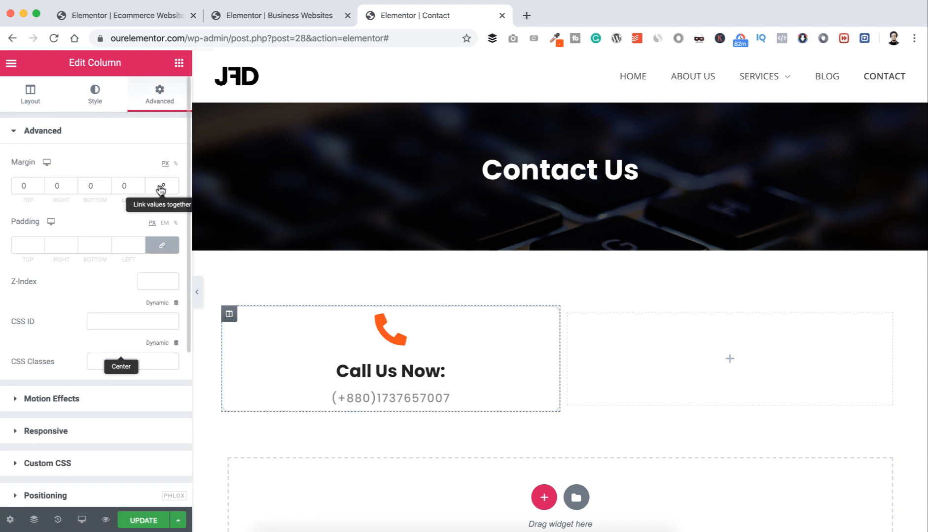
click(57, 186)
text(15)
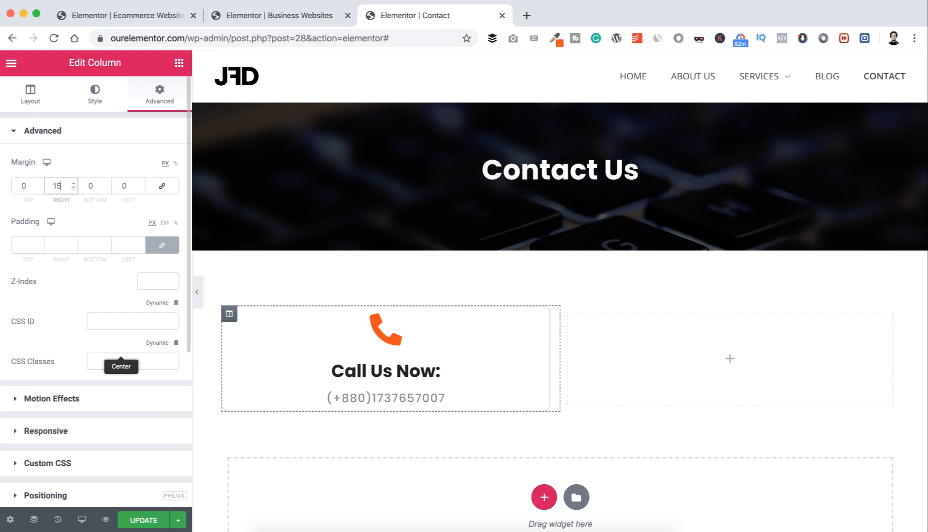
click(123, 186)
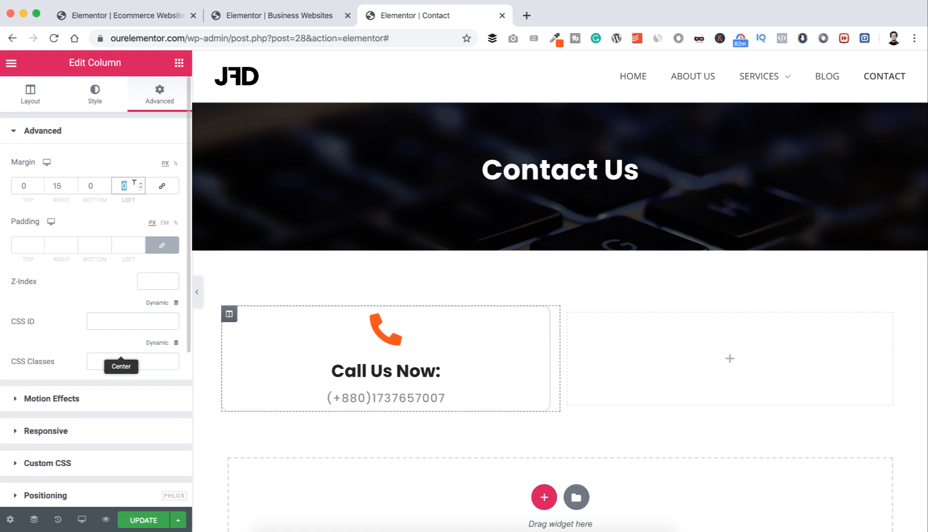
text(15)
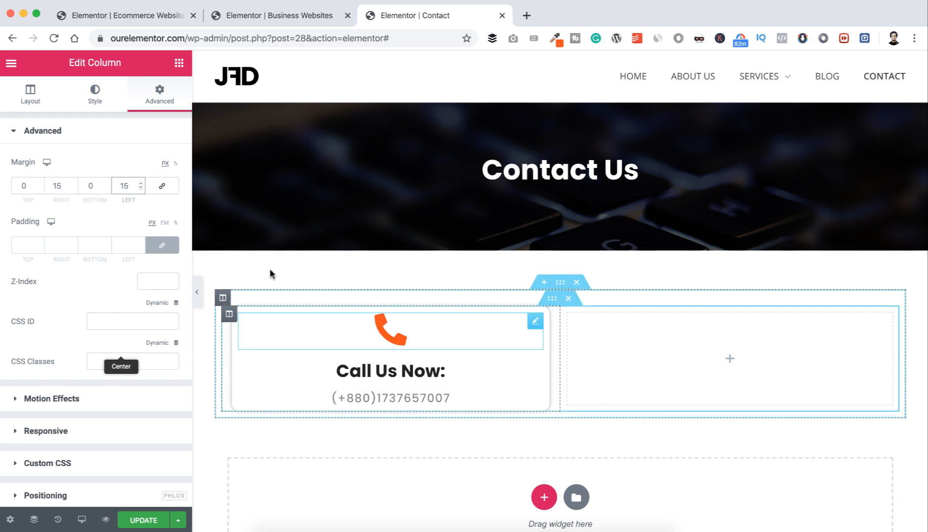
Step: Unlink the column padding and set top and bottom padding to 17 px
click(162, 245)
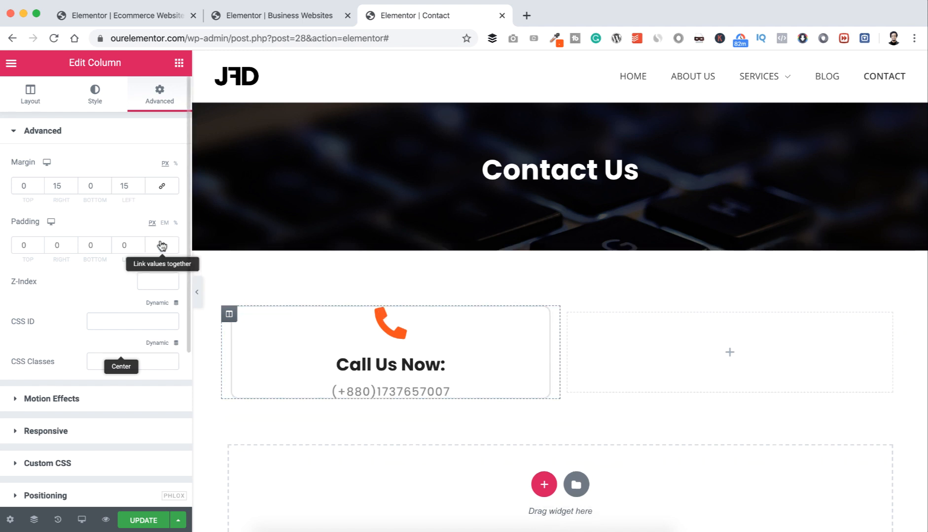
double_click(17, 245)
text(15)
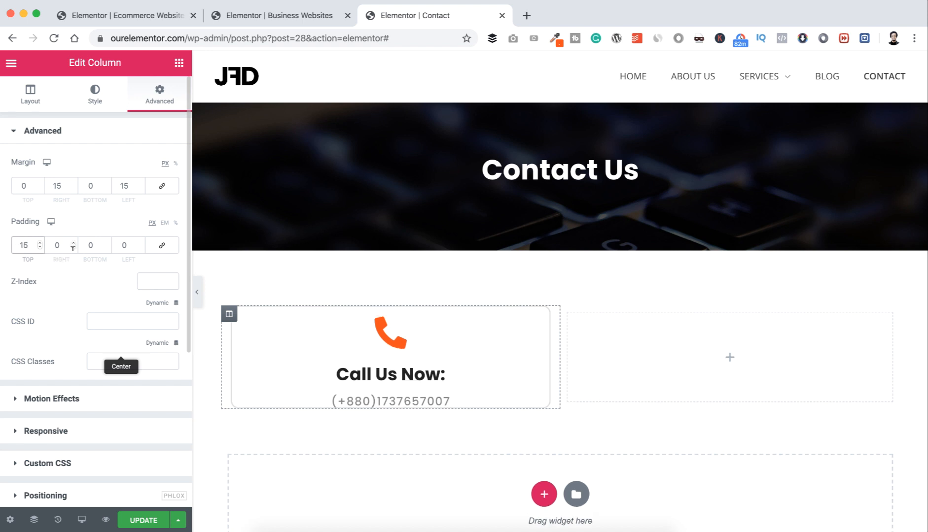
click(91, 245)
text(15)
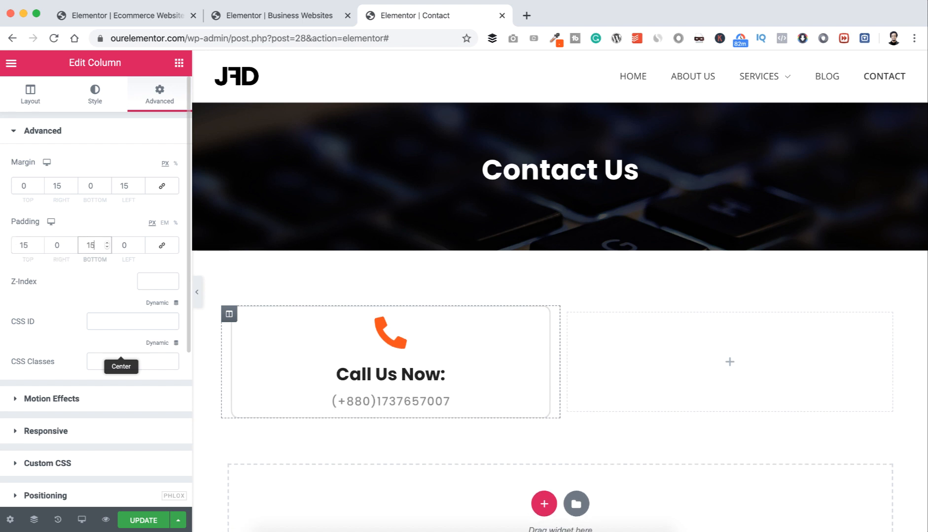
key(Up)
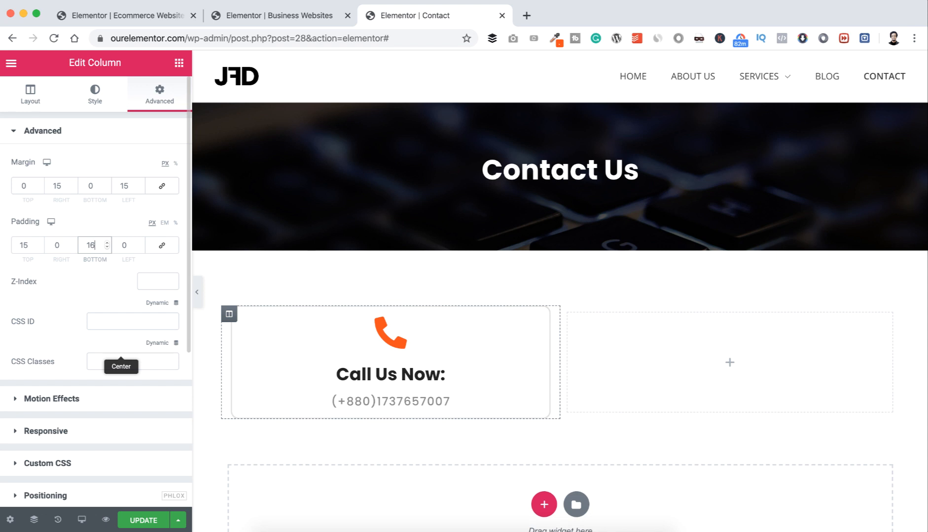
key(Up)
click(37, 245)
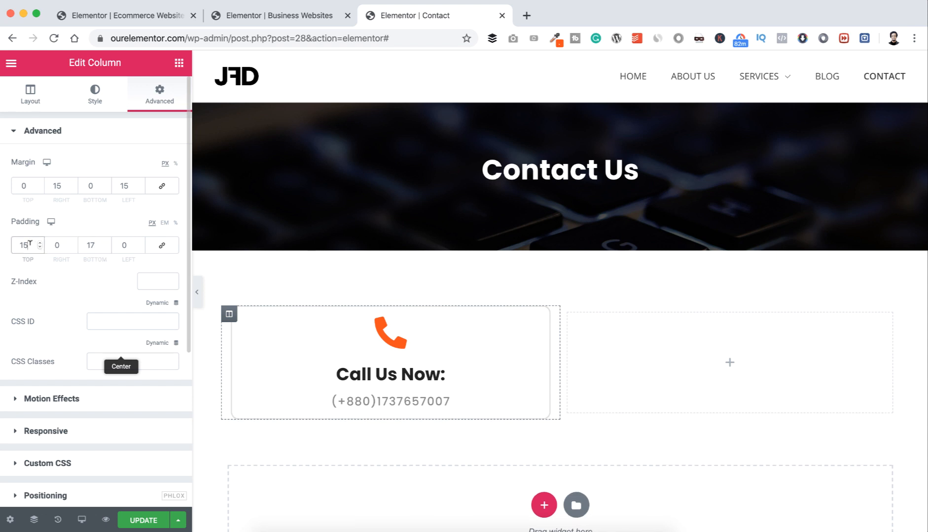
key(Up)
key(Up)
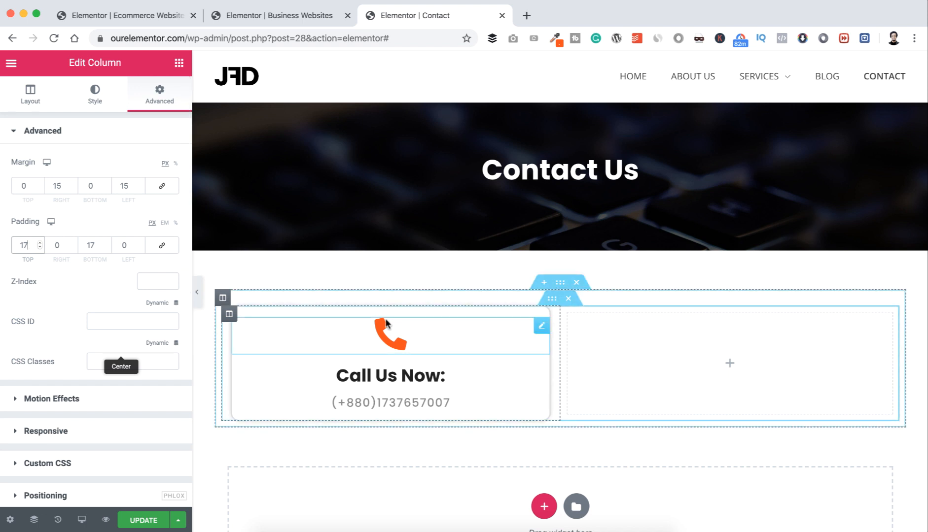
Step: Duplicate the Call Us Now column twice and delete the empty fourth column
right_click(230, 313)
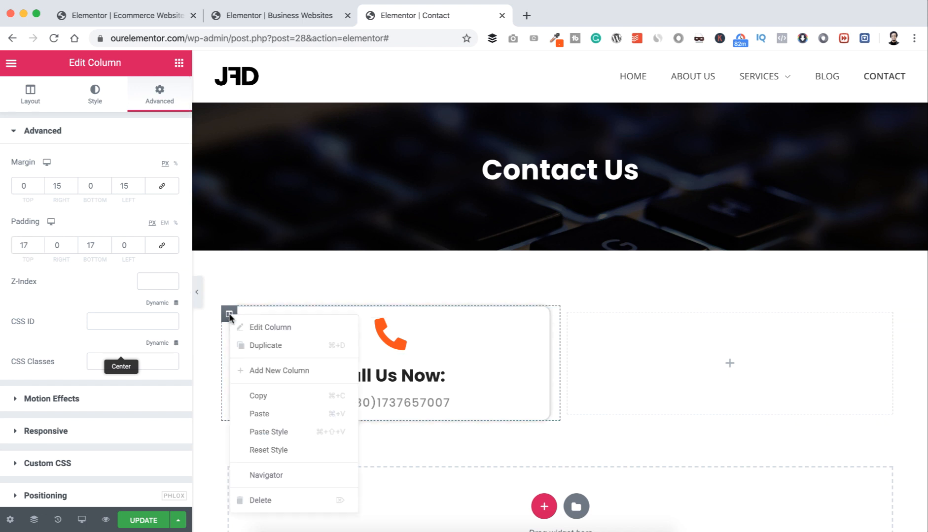
click(250, 346)
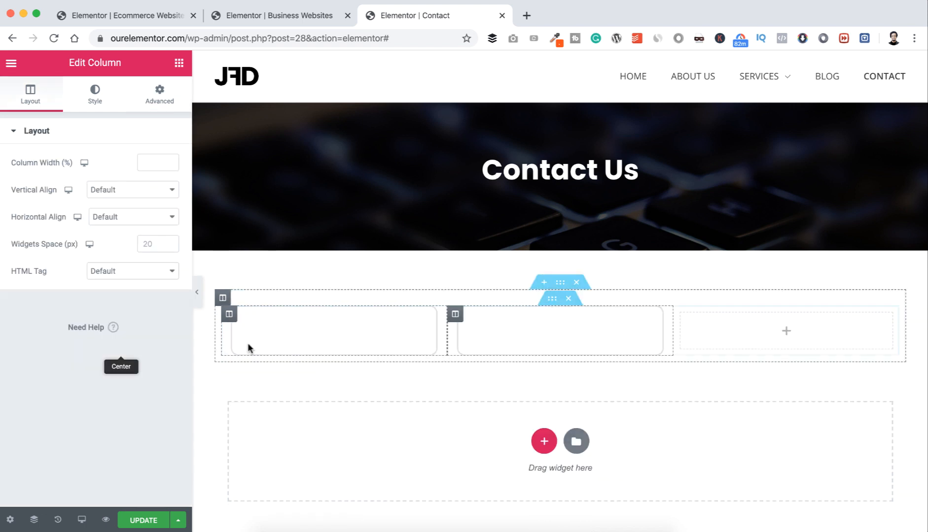
right_click(230, 319)
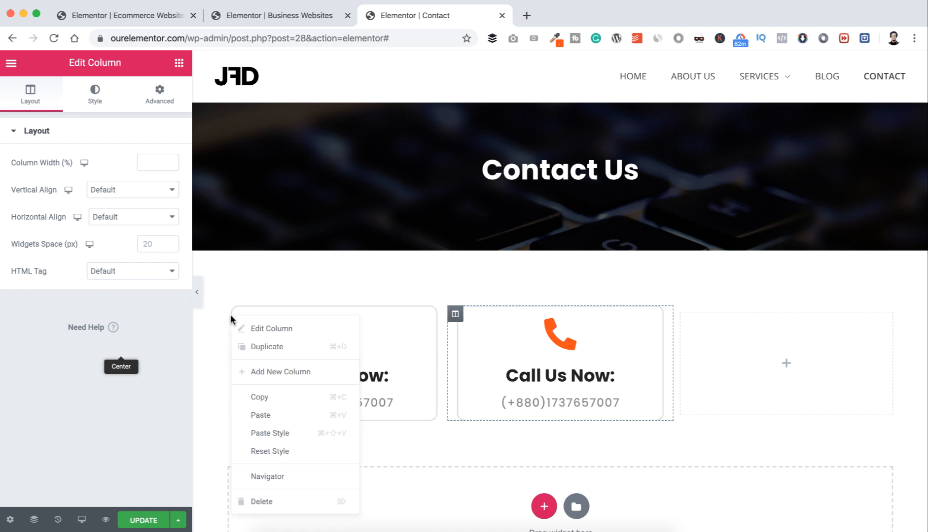
click(246, 348)
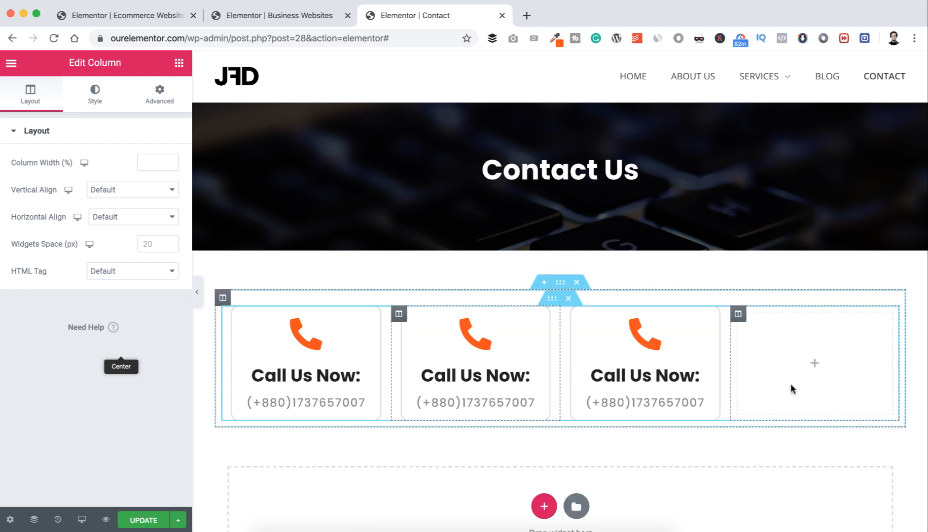
right_click(739, 316)
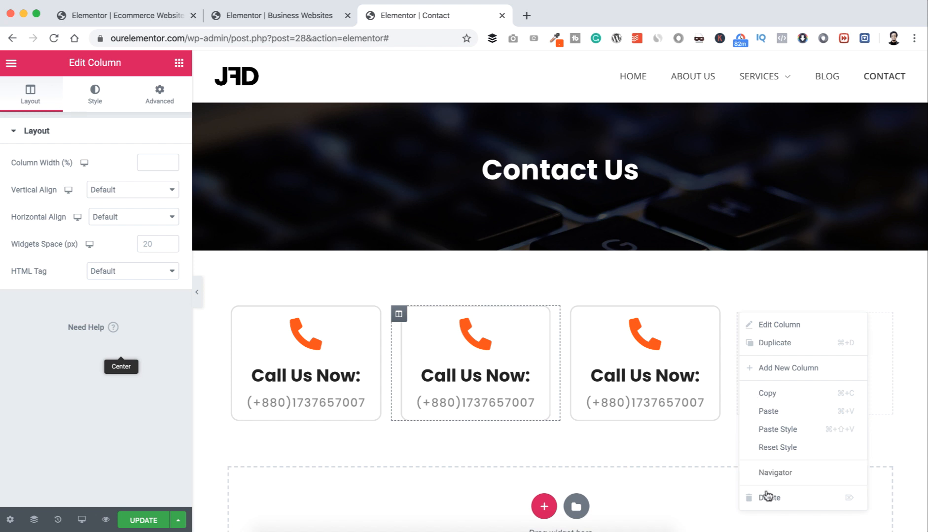
click(765, 497)
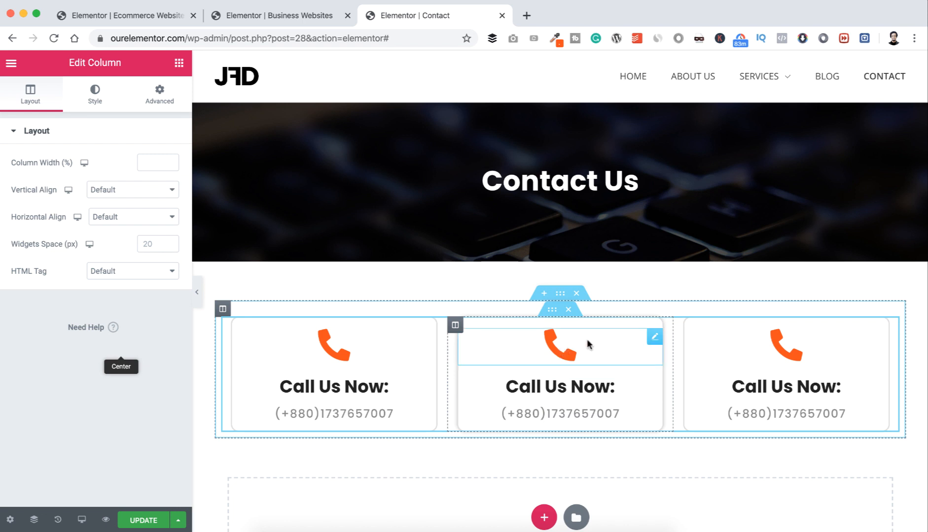
Step: Replace the middle card's phone icon with the Envelope icon from the Icon Library
click(654, 337)
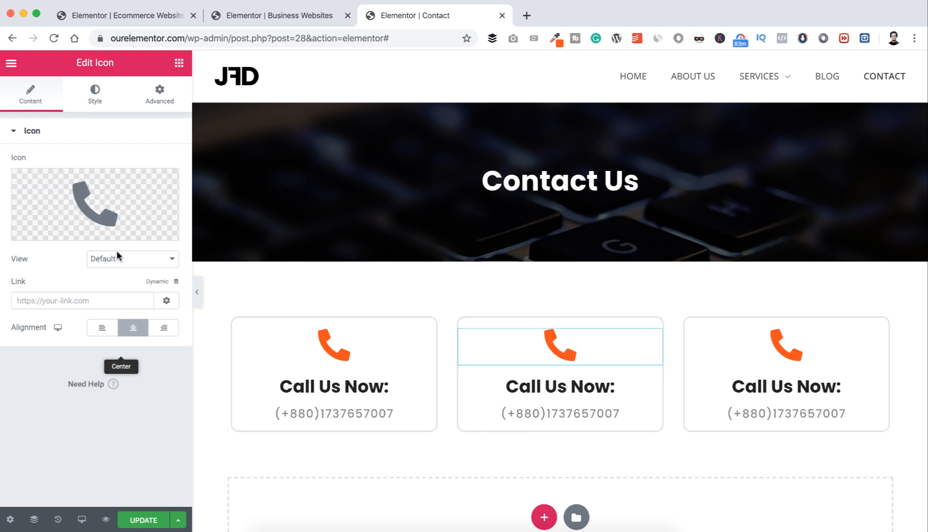
click(102, 206)
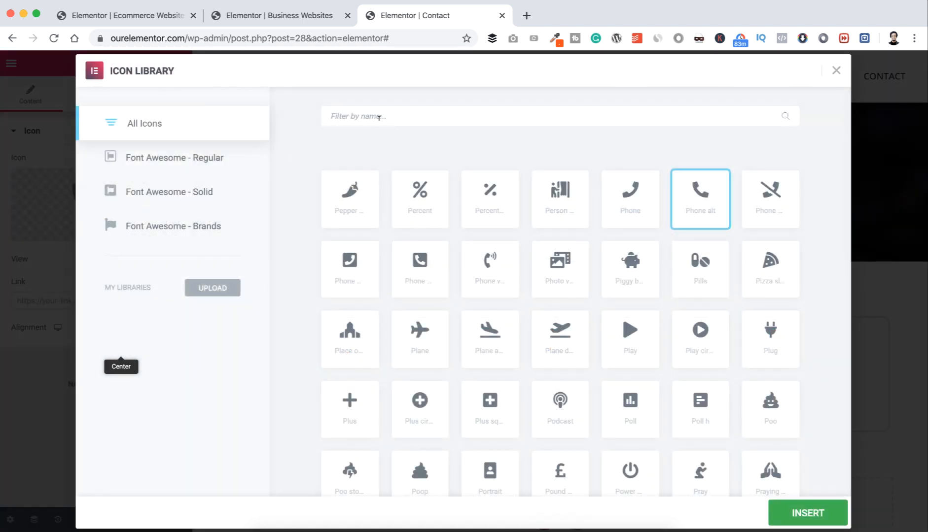
text(mail)
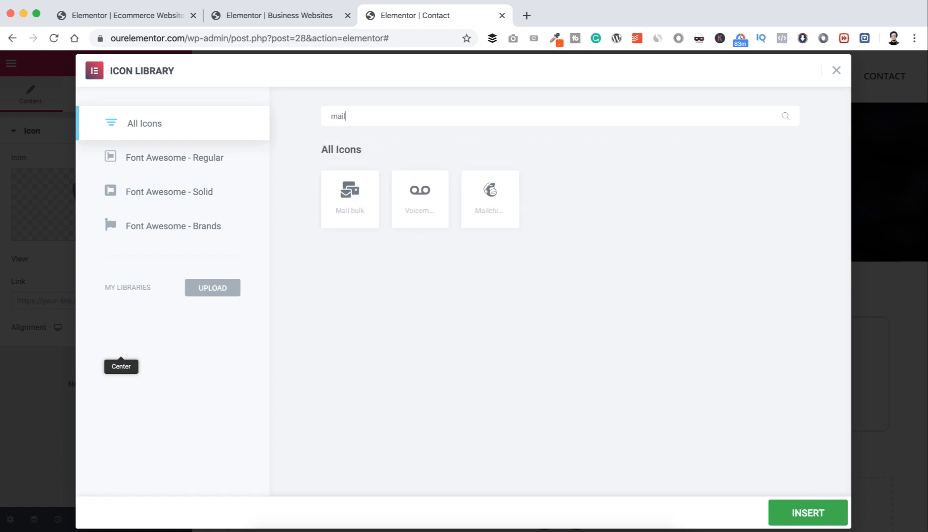
key(BackSpace)
key(BackSpace)
text(env)
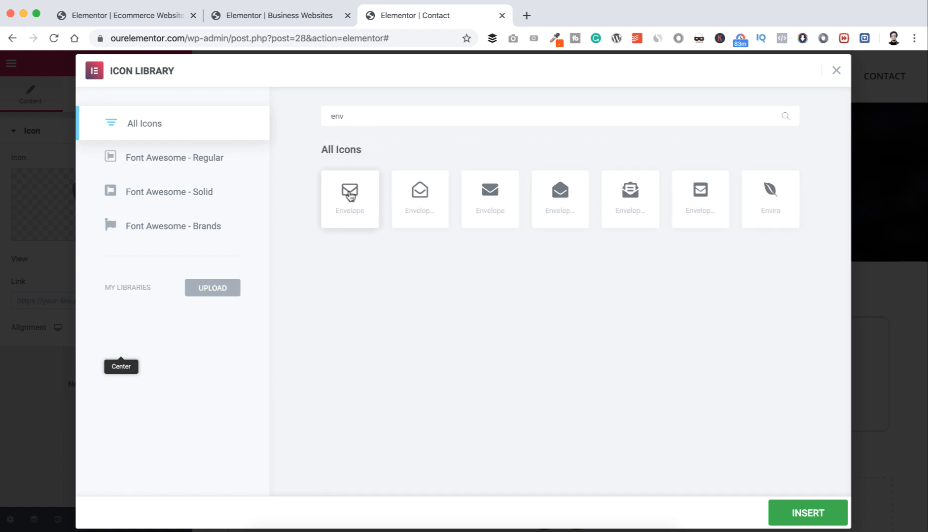
click(350, 197)
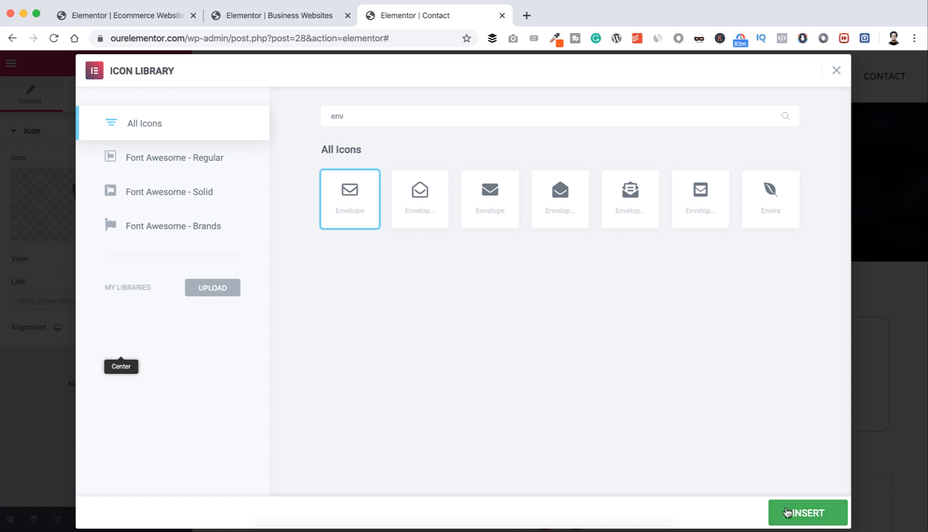
click(787, 513)
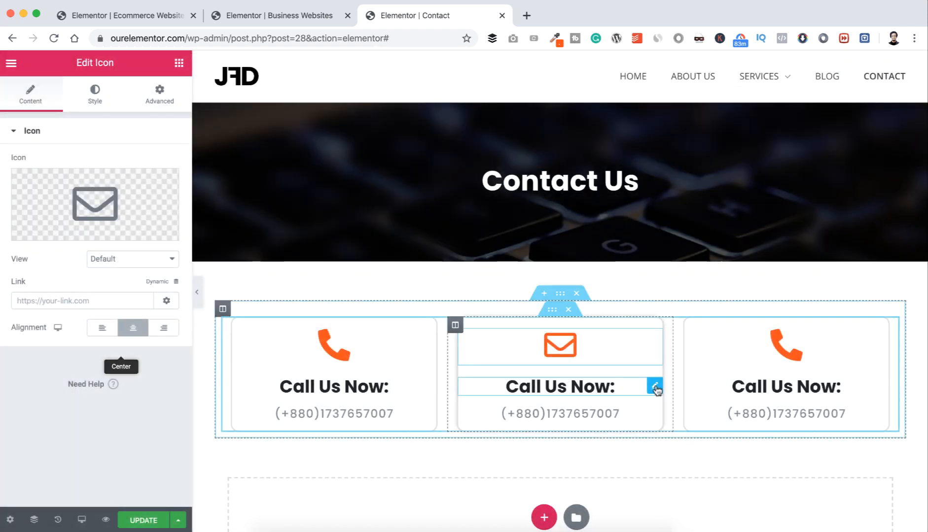
Step: Change the middle heading to 'Mail Us Now:' and paste the contact e-mail over the phone number
click(654, 386)
double_click(27, 177)
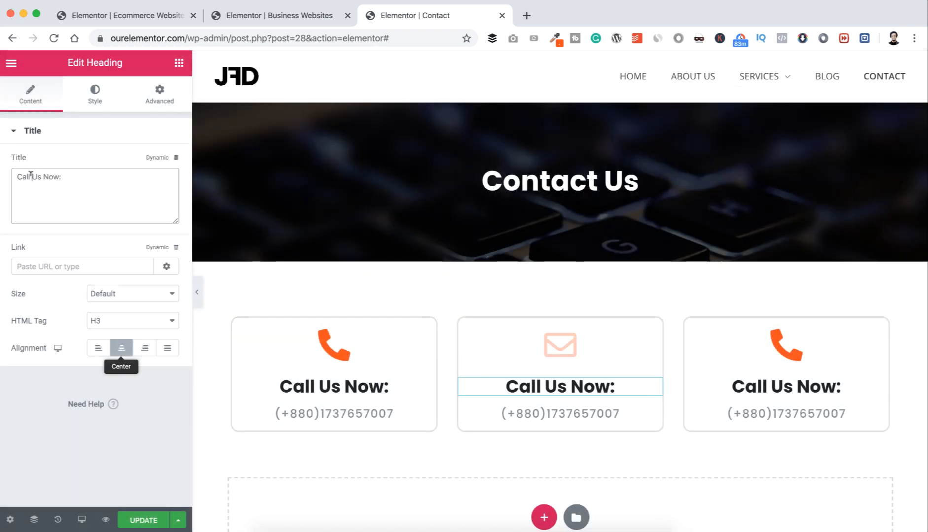
text(Mail)
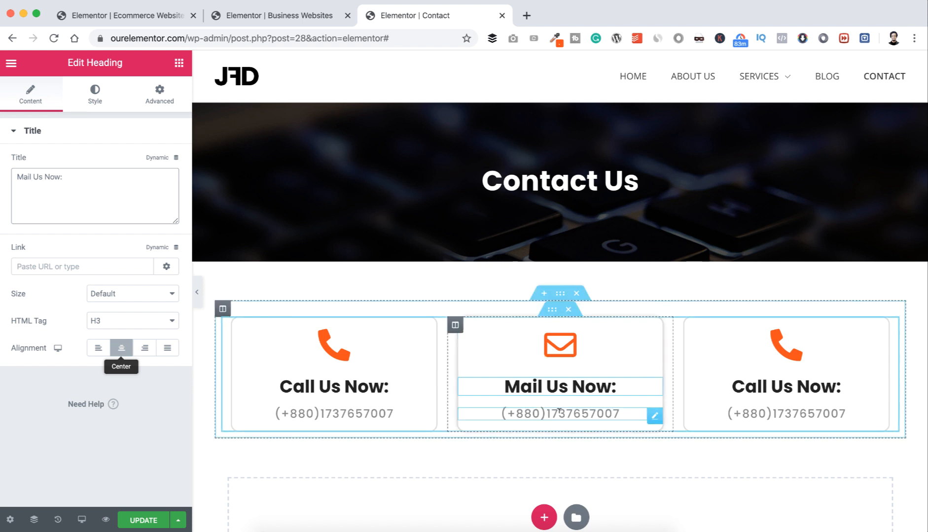
click(654, 415)
triple_click(120, 170)
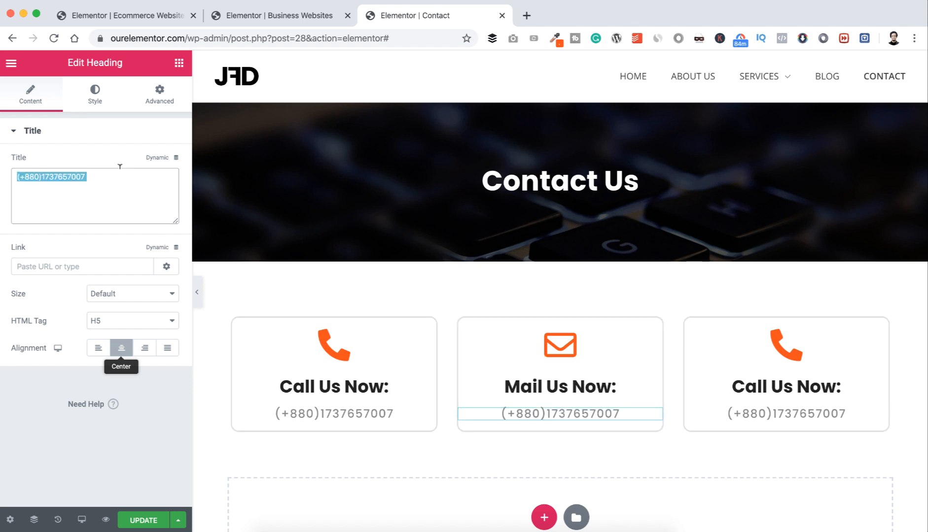
key(super+v)
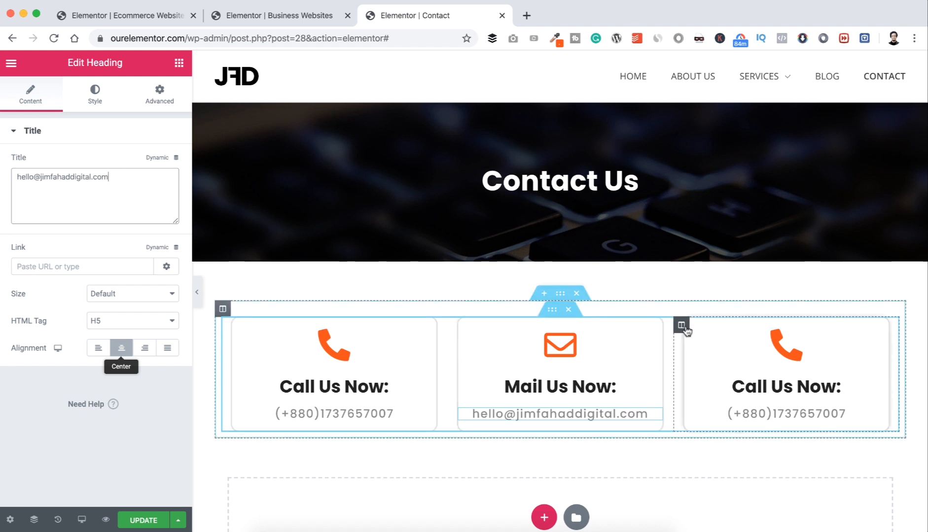
click(682, 326)
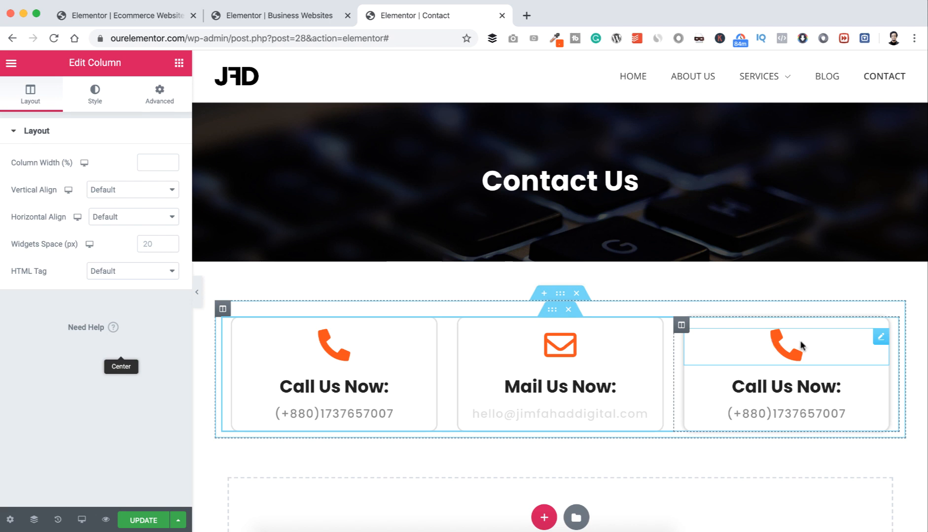
Step: Swap the third card's icon for the map marker icon
click(880, 338)
click(105, 201)
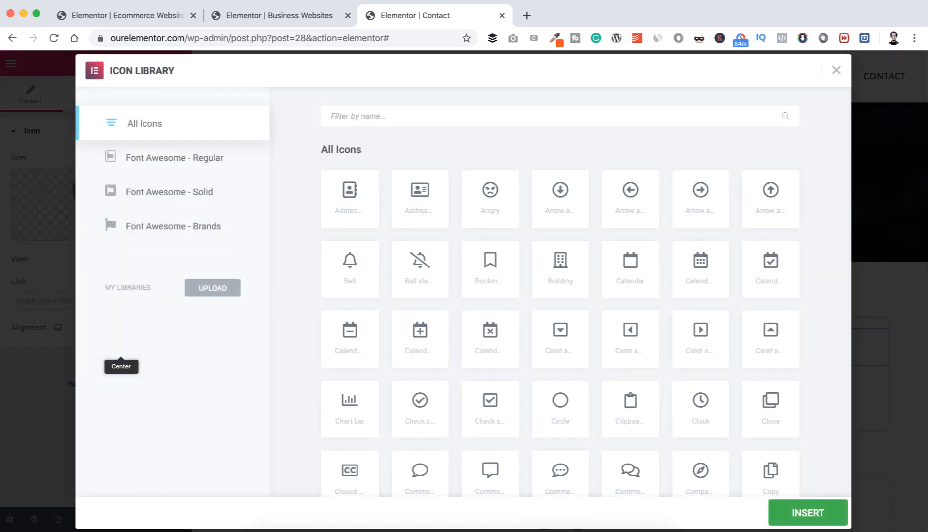
text(map)
click(700, 200)
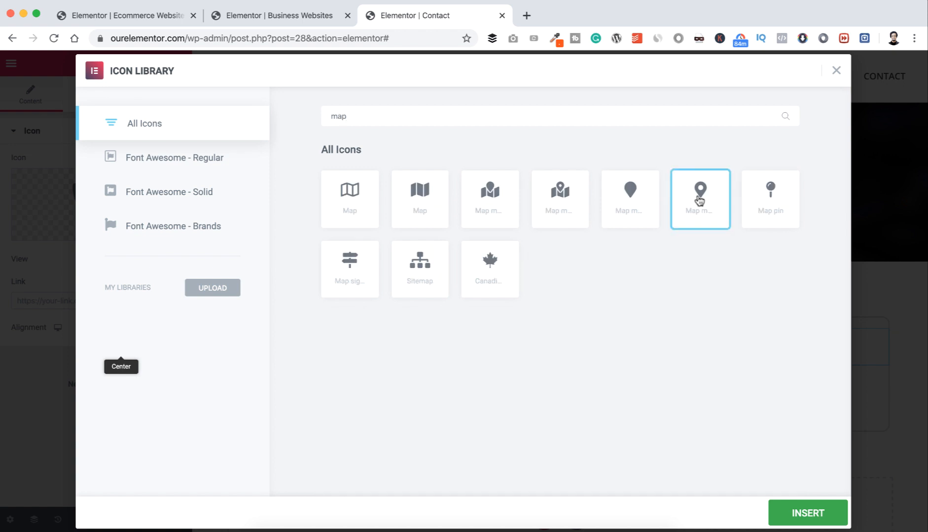
click(819, 512)
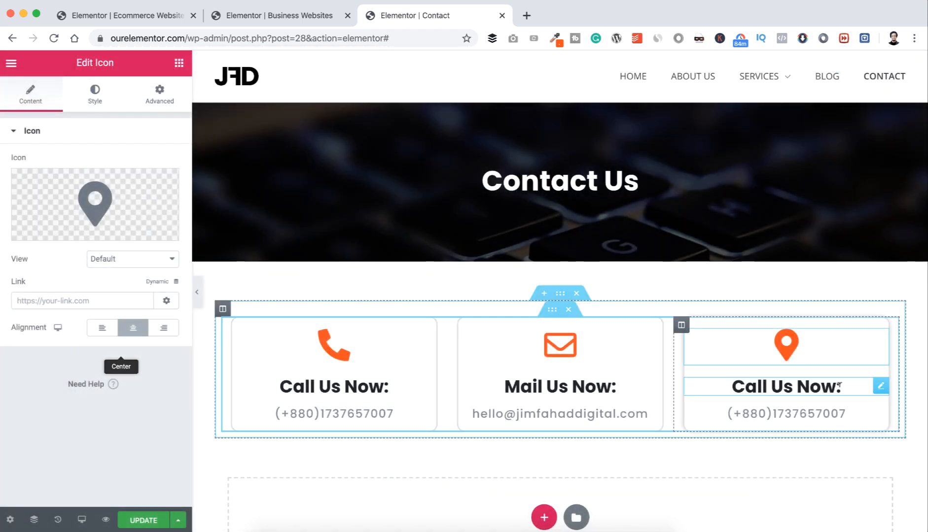
Step: Change the third card's heading to 'Office Address'
click(880, 385)
click(118, 174)
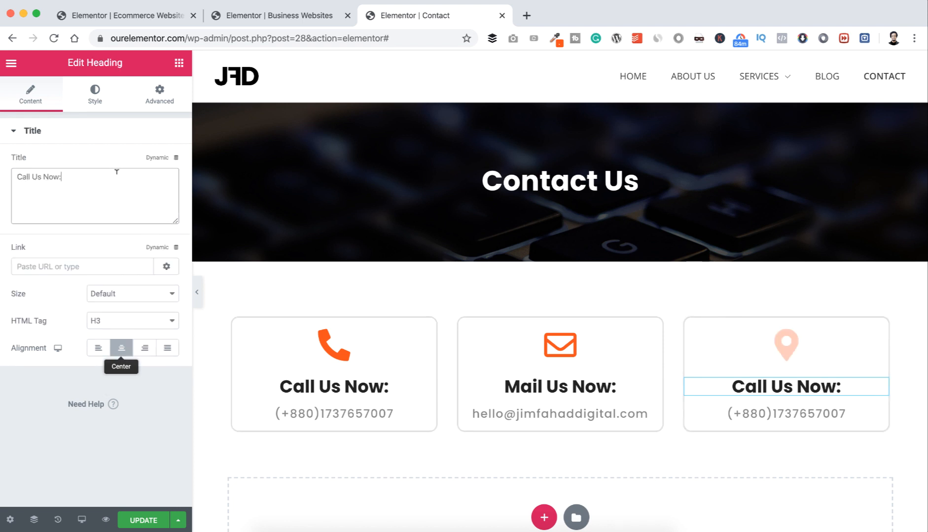
key(super+a)
text(OFFICE ADDRESS)
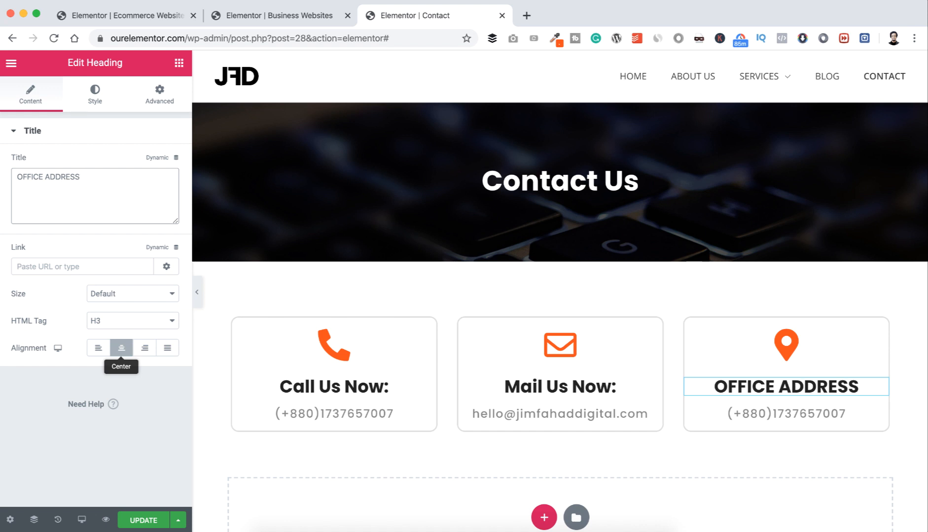
key(super+a)
text(Offi)
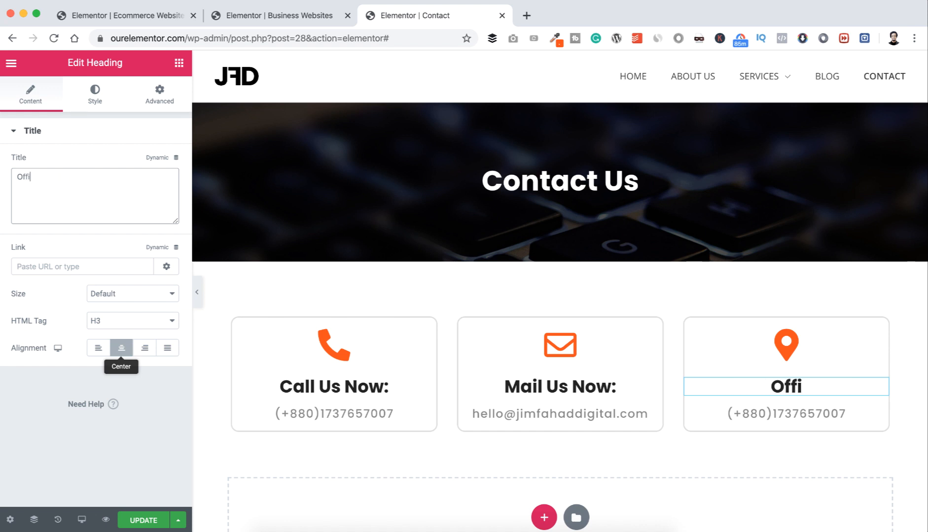
text(ce Address)
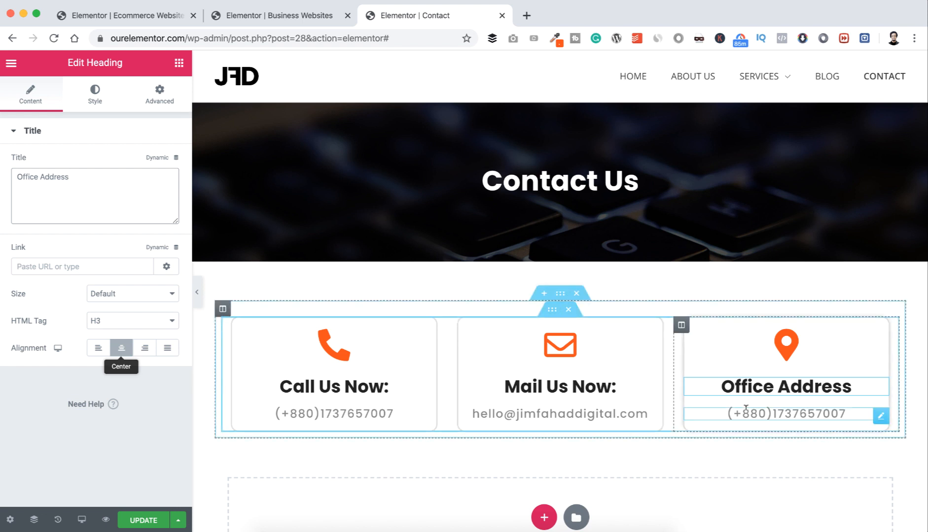
Step: Replace the third card's phone number with the pasted office street address
click(813, 414)
click(124, 179)
key(super+a)
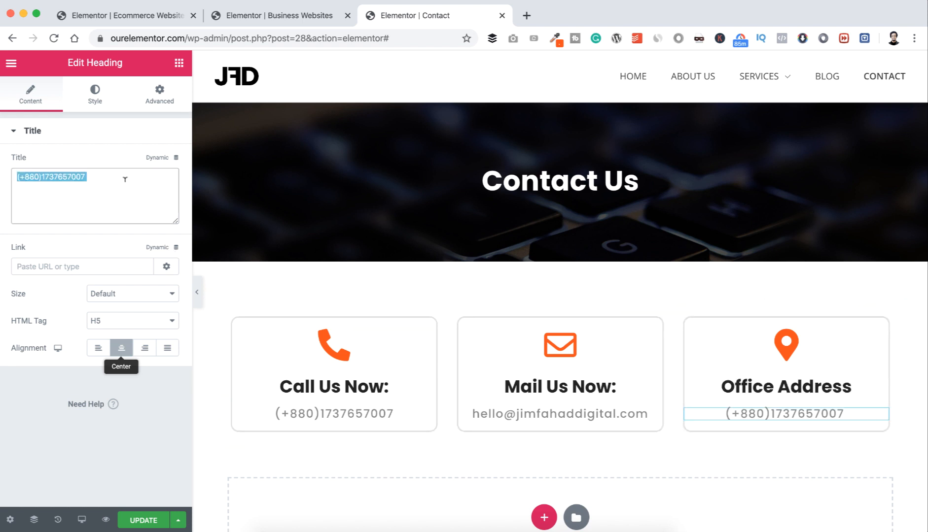
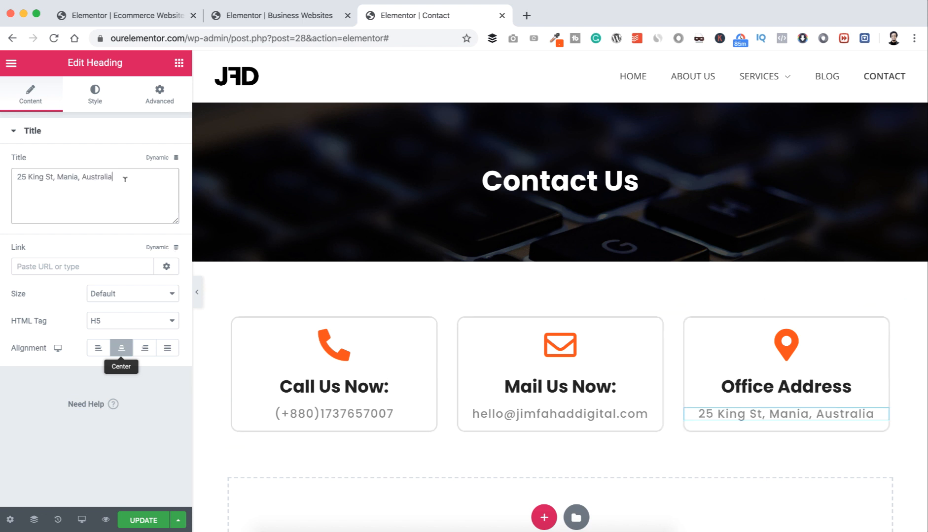
scroll(296, 320, down, 5)
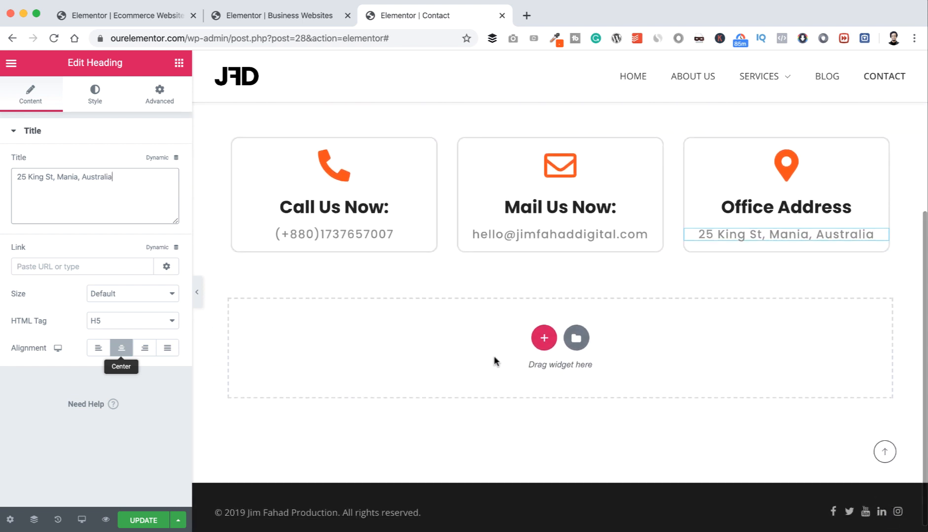
Step: Add a new two-column section below the contact cards
click(544, 339)
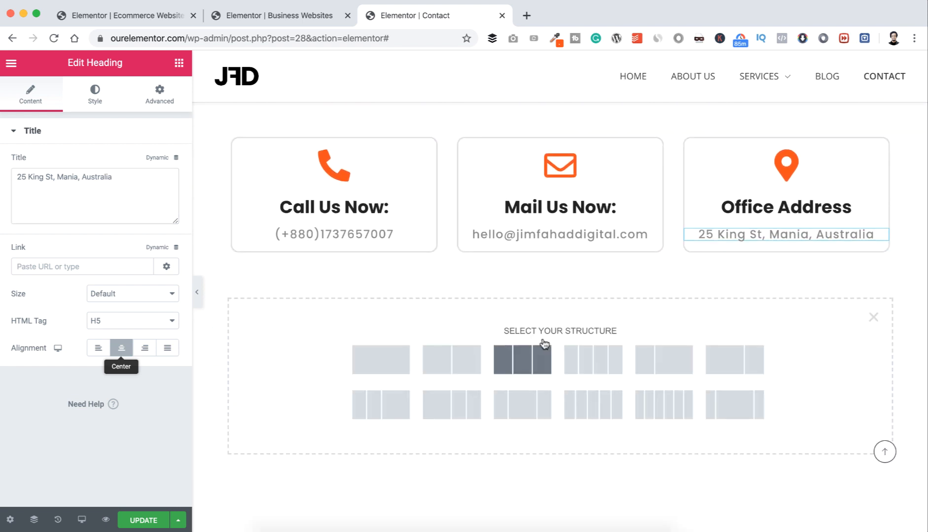
click(456, 362)
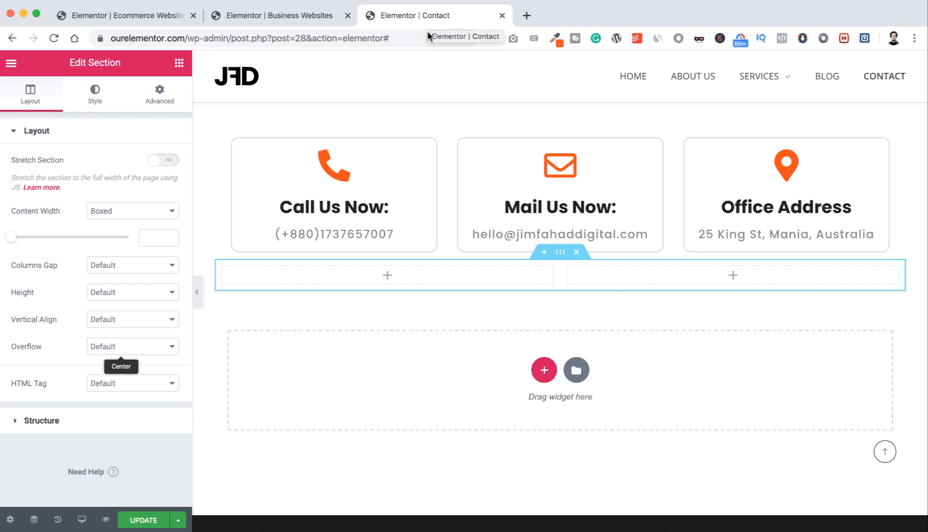
click(388, 276)
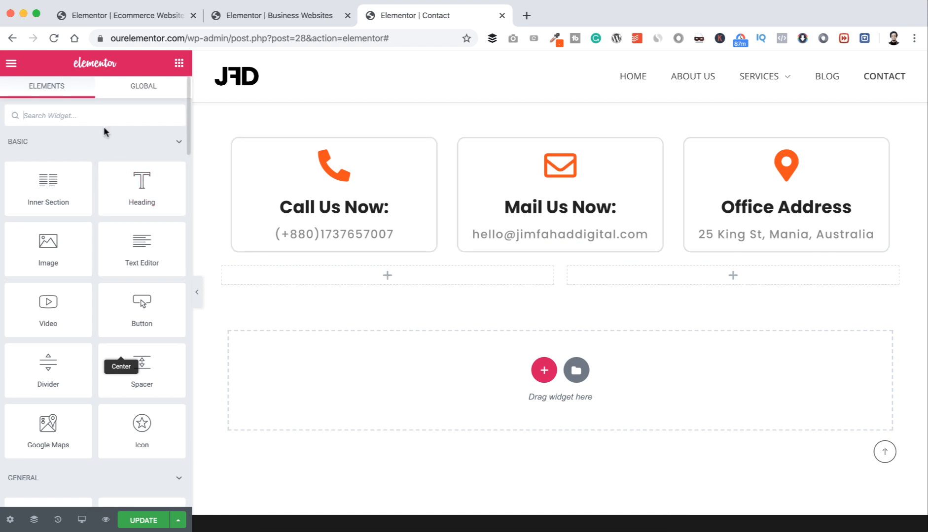
Step: Drag the Phlox Contact Form into the left column and enter the recipient e-mail address
text(form)
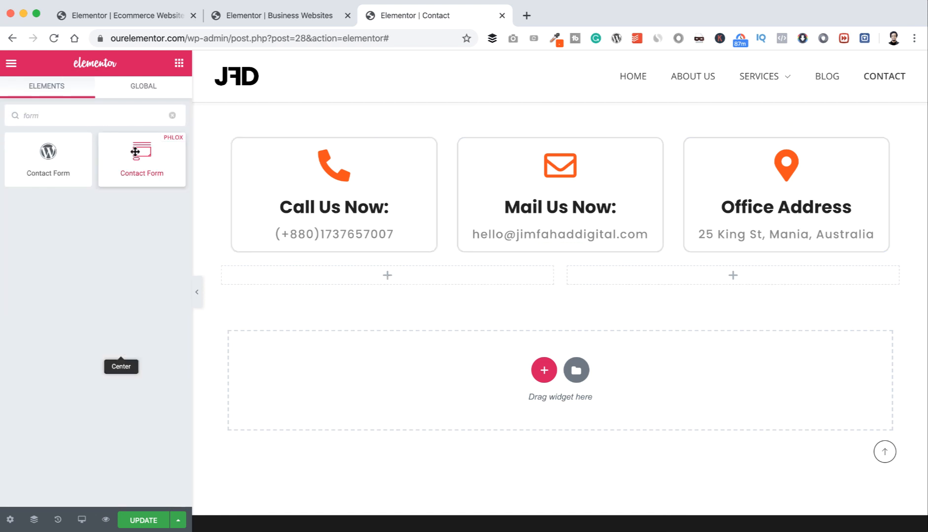
drag(132, 152, 378, 273)
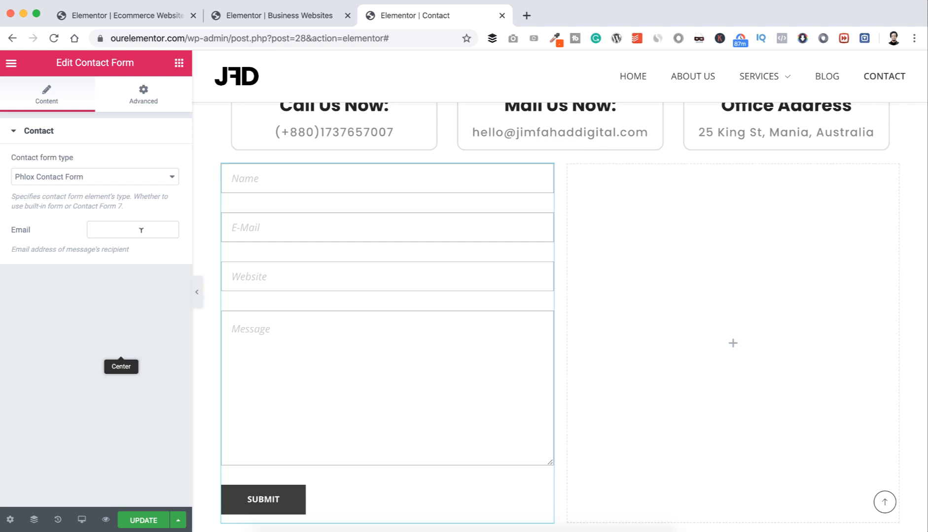
click(133, 227)
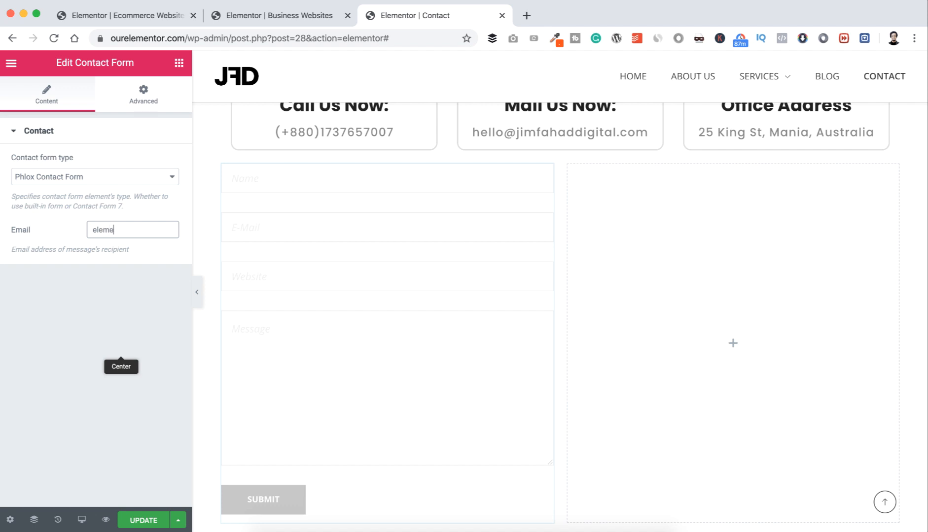
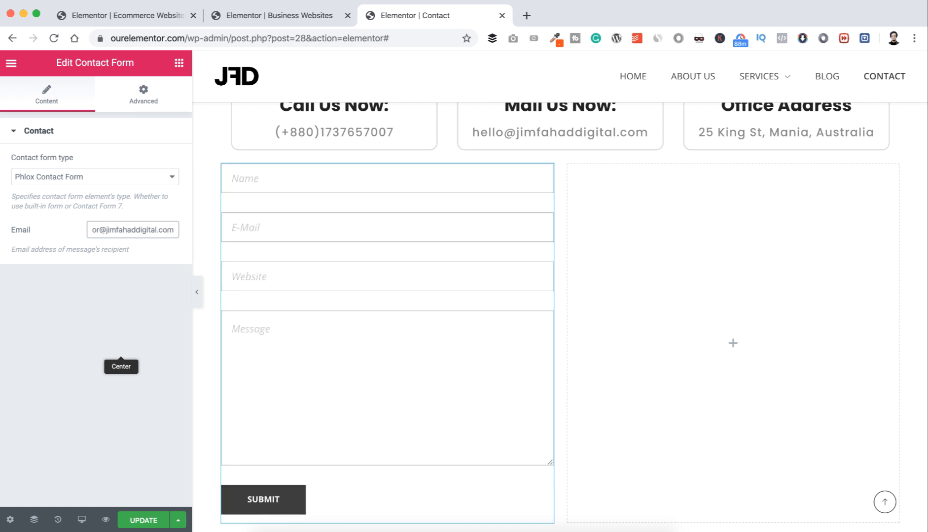
Step: Add a Google Maps widget to the right column and set its location to the office address
click(734, 345)
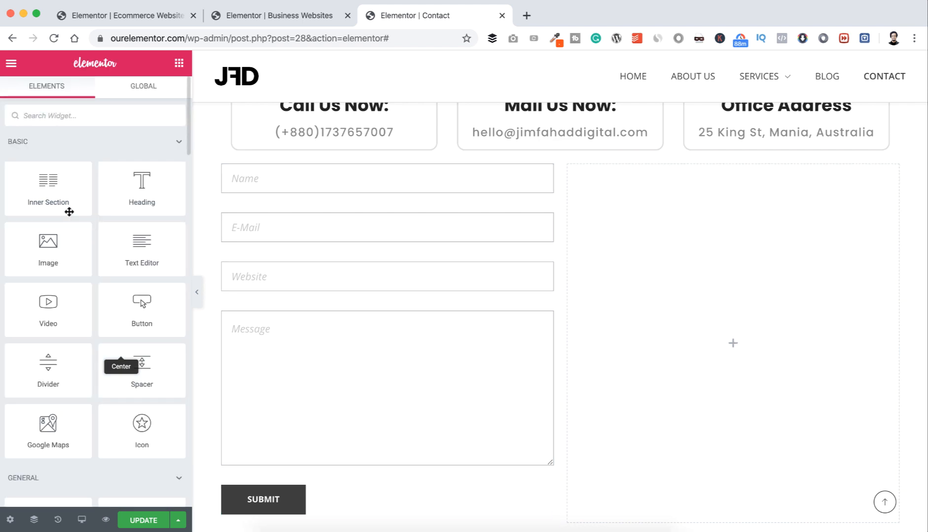
click(60, 123)
text(map)
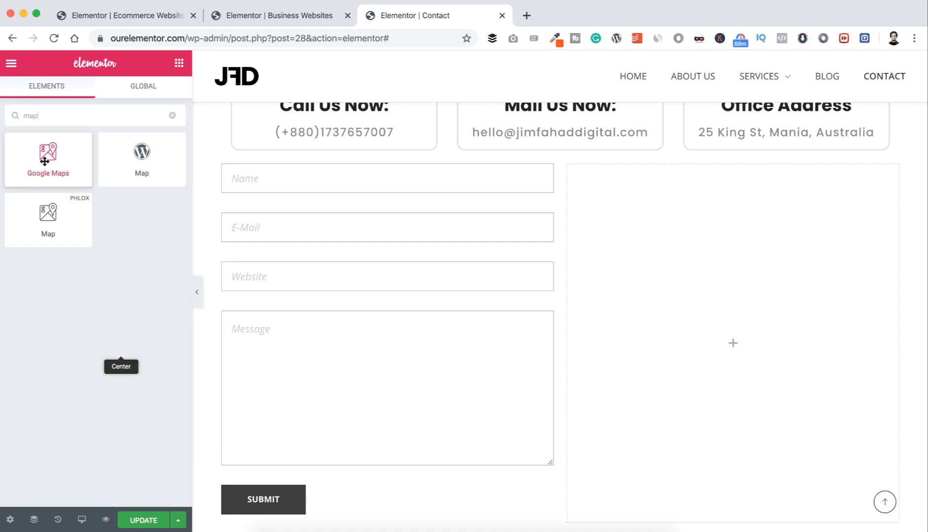
drag(45, 163, 767, 344)
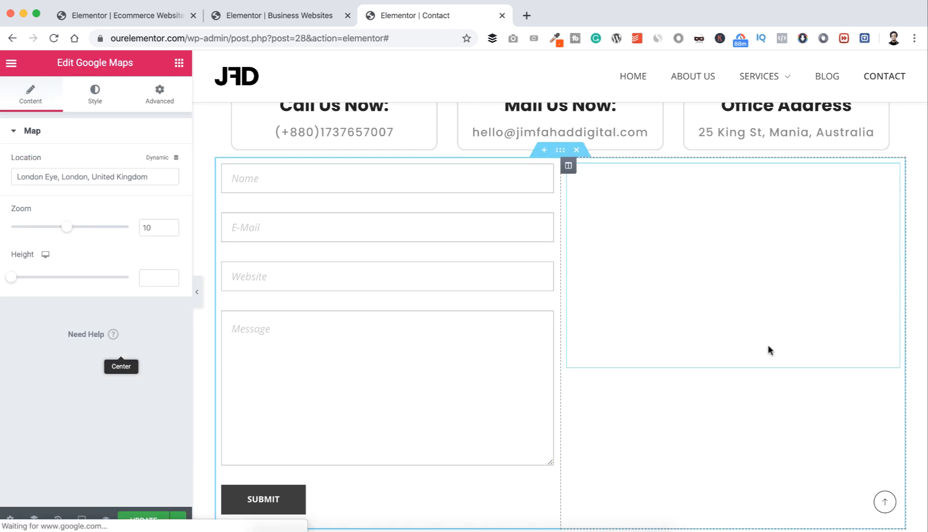
click(153, 175)
key(super+a)
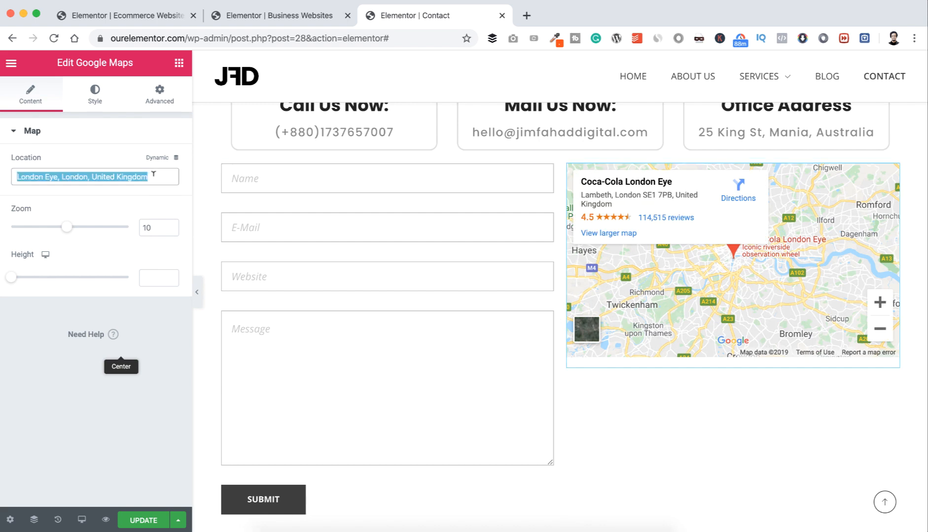
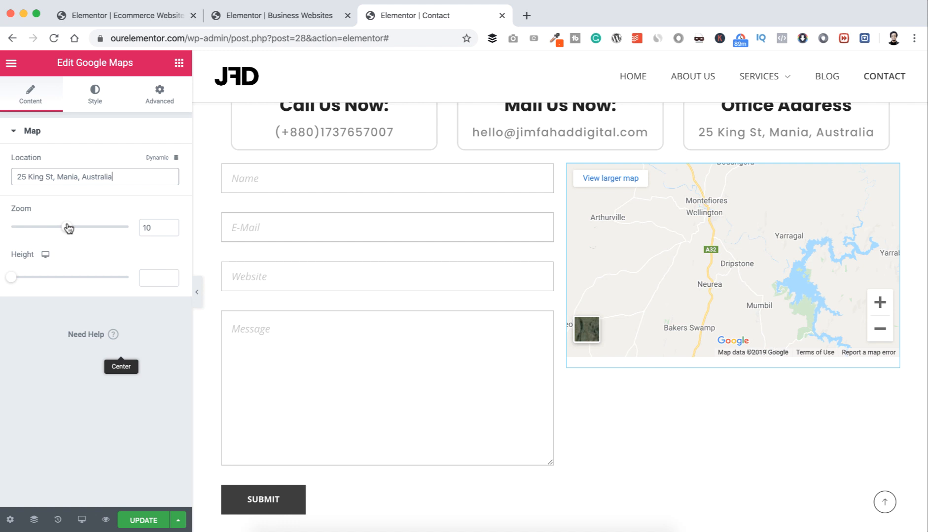
Step: Keep the map zoom at 10 and set its height to 550 px
drag(69, 228, 79, 227)
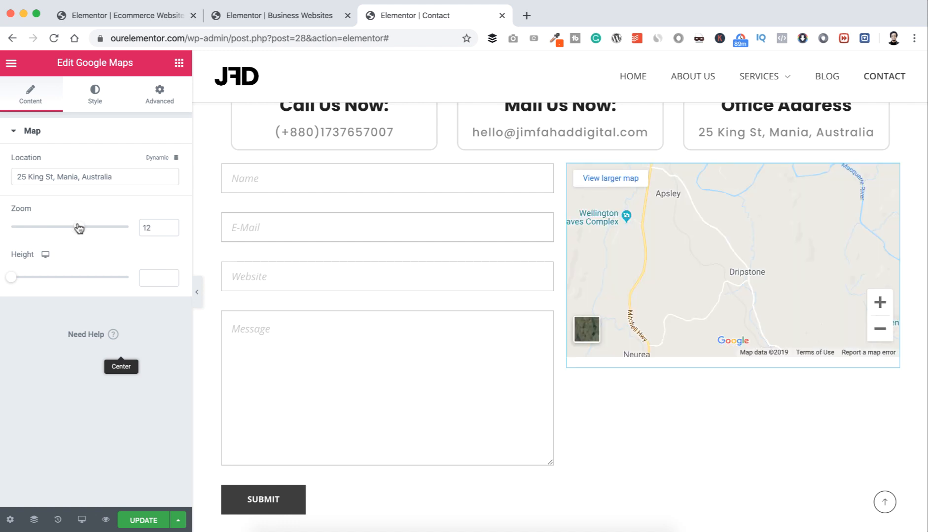
drag(79, 227, 70, 229)
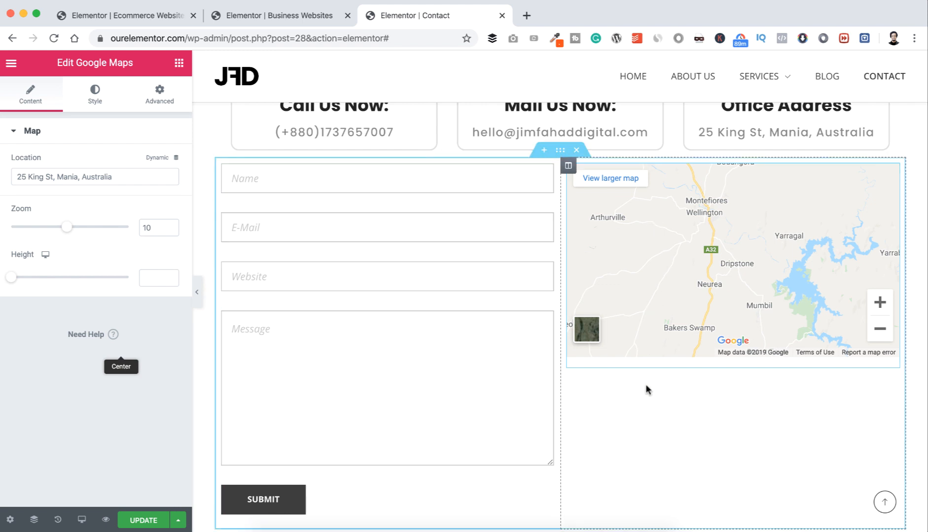
scroll(646, 384, down, 2)
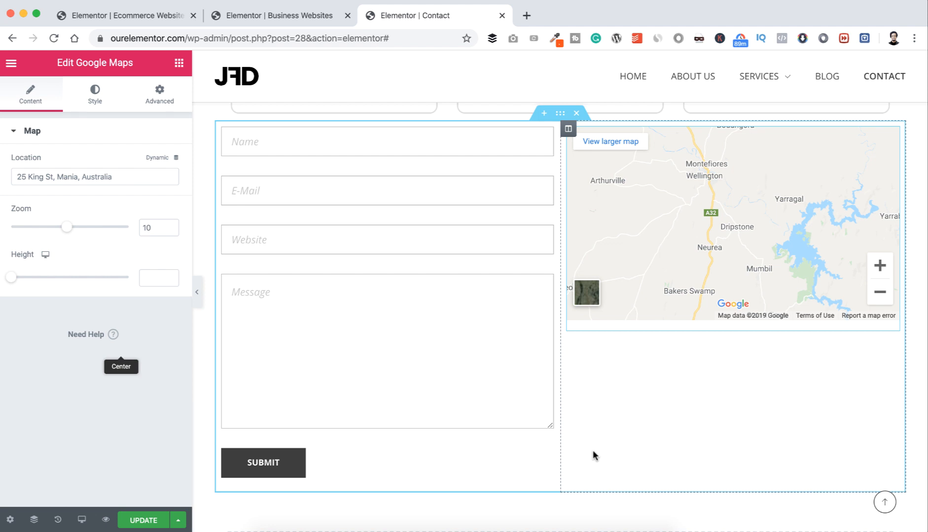
drag(10, 279, 52, 277)
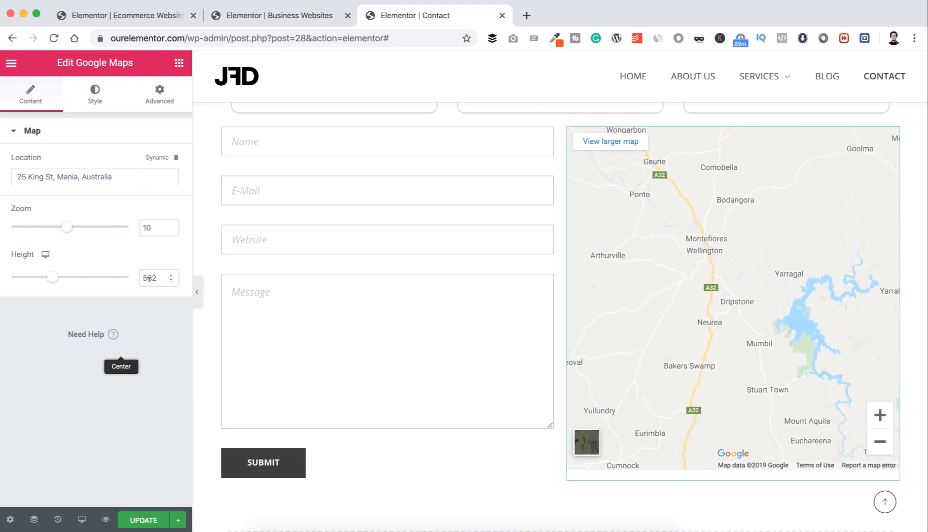
drag(149, 279, 169, 282)
text(50)
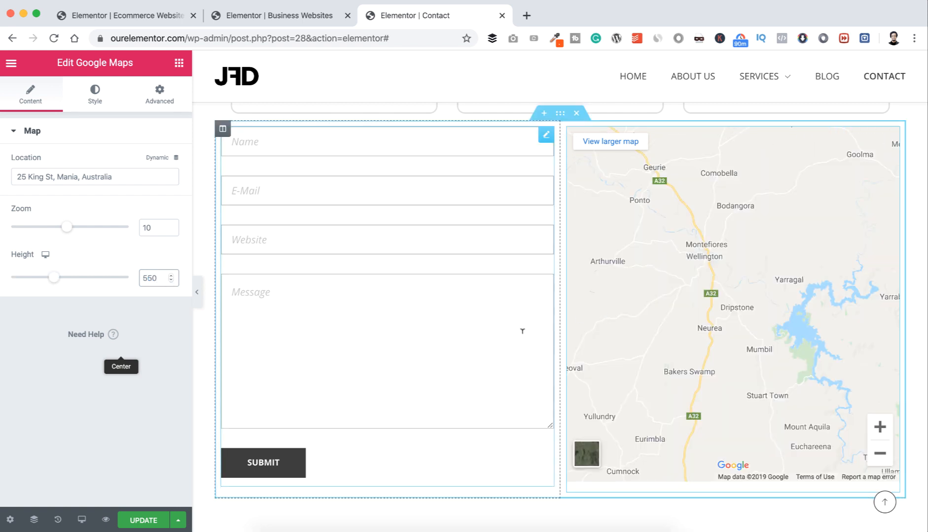
scroll(522, 331, up, 3)
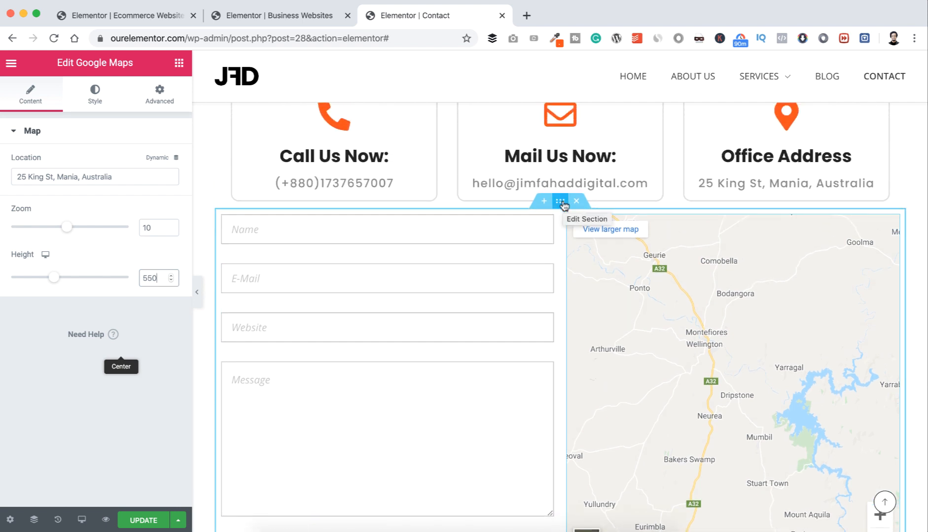
Step: Give the form-and-map section a 60 px top margin and update the page
click(561, 202)
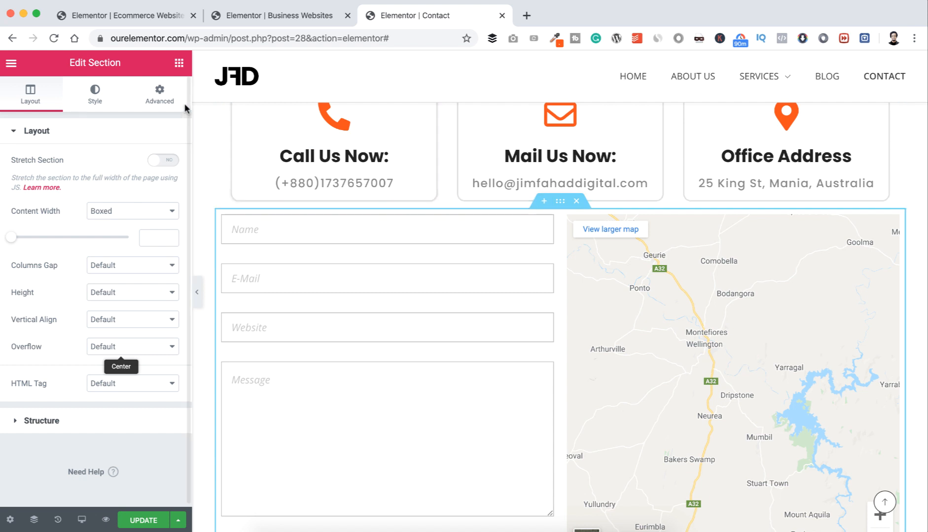
click(162, 94)
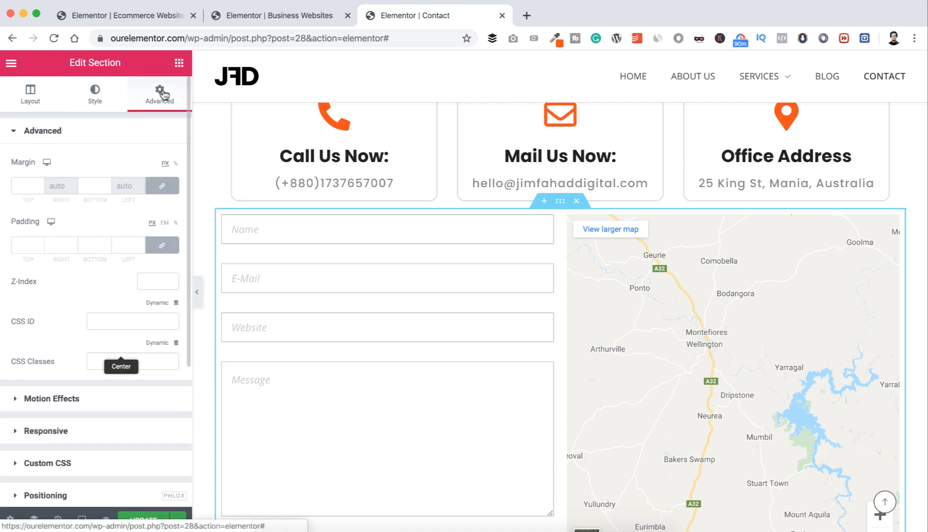
click(161, 188)
click(21, 184)
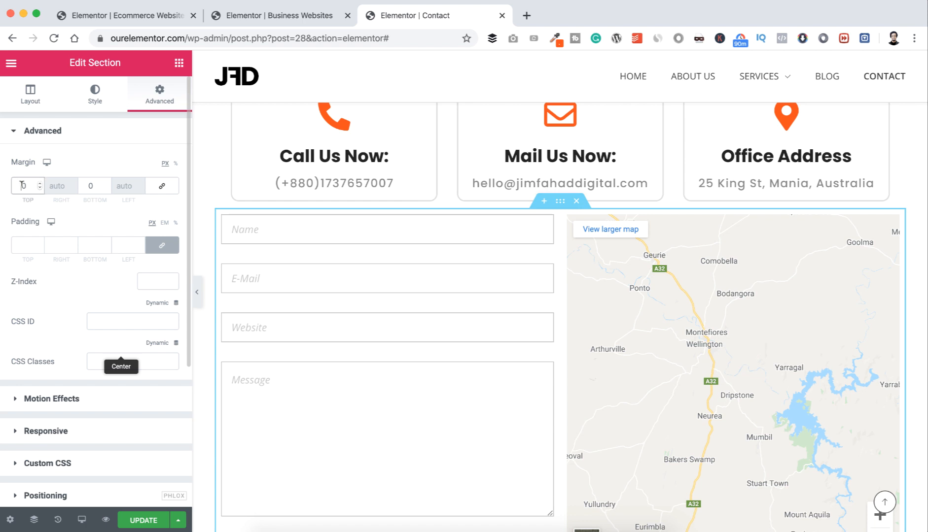
text(6)
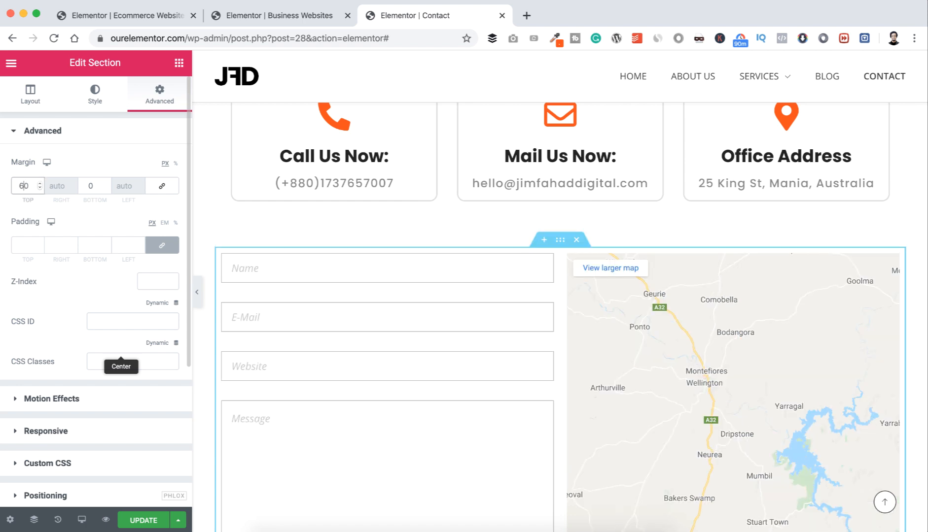
scroll(149, 248, down, 5)
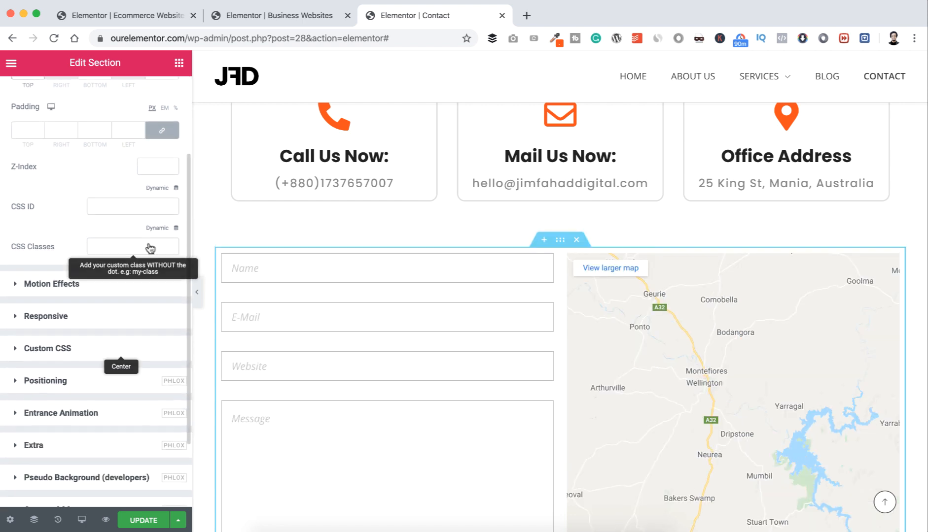
click(143, 519)
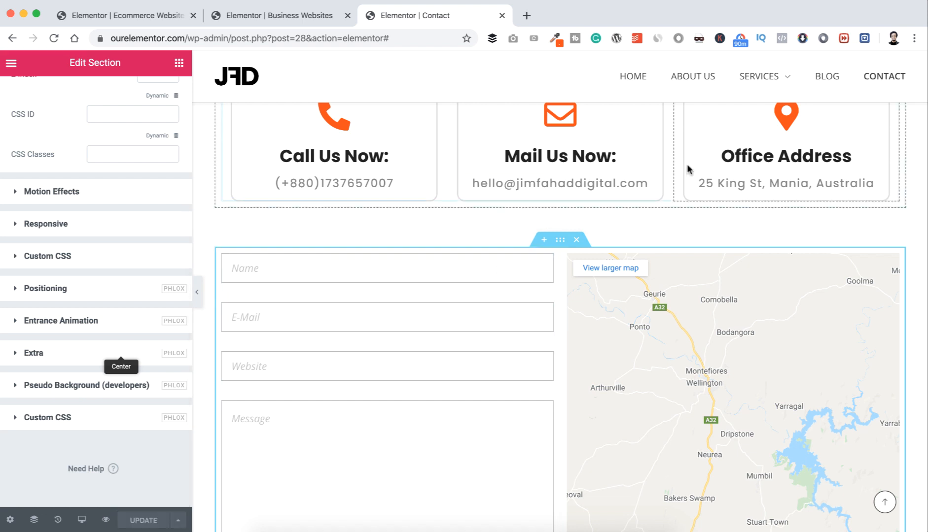
Step: Open the Contact menu link in a new tab and scroll through the live cards, form and map
right_click(881, 79)
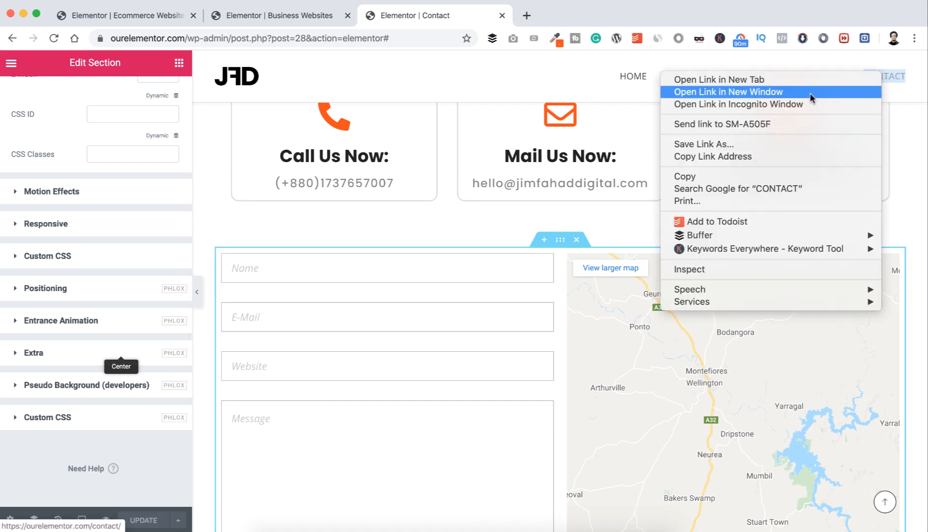
click(790, 81)
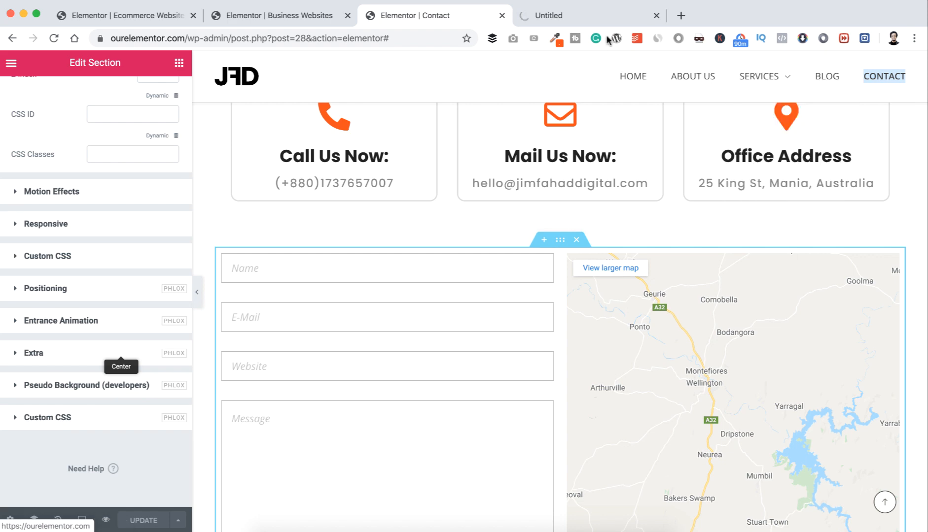
click(594, 15)
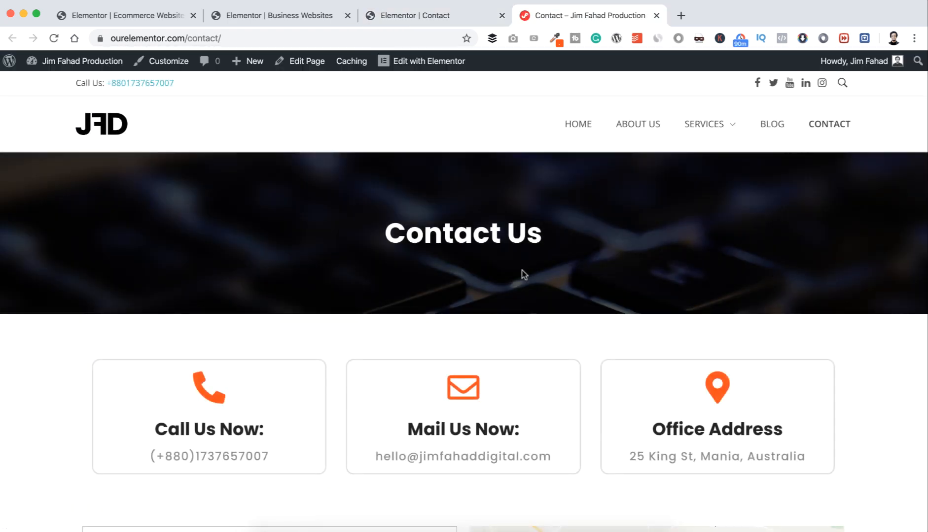
scroll(523, 272, down, 3)
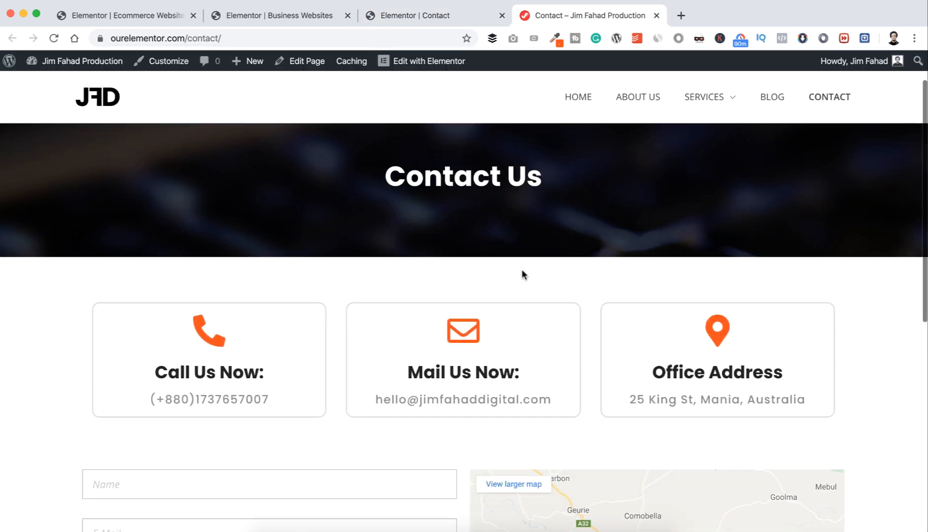
scroll(534, 202, up, 1)
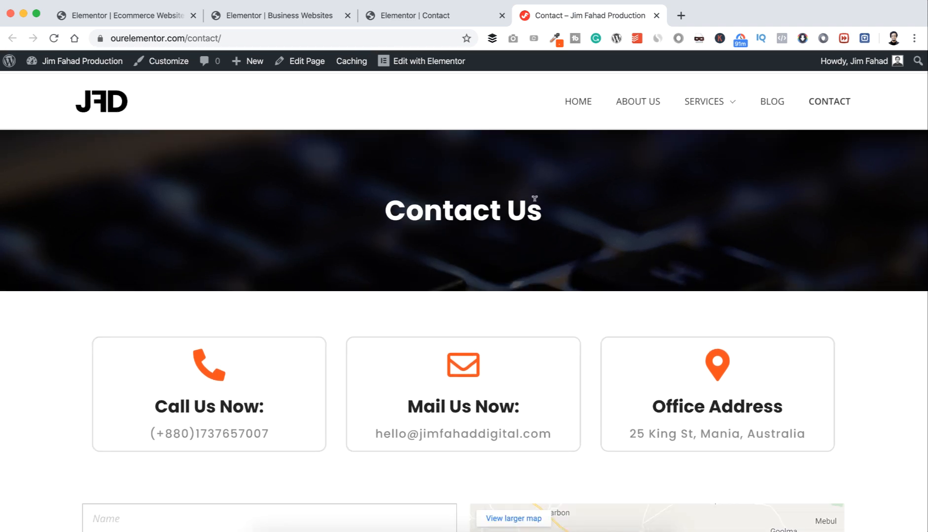
scroll(534, 205, down, 3)
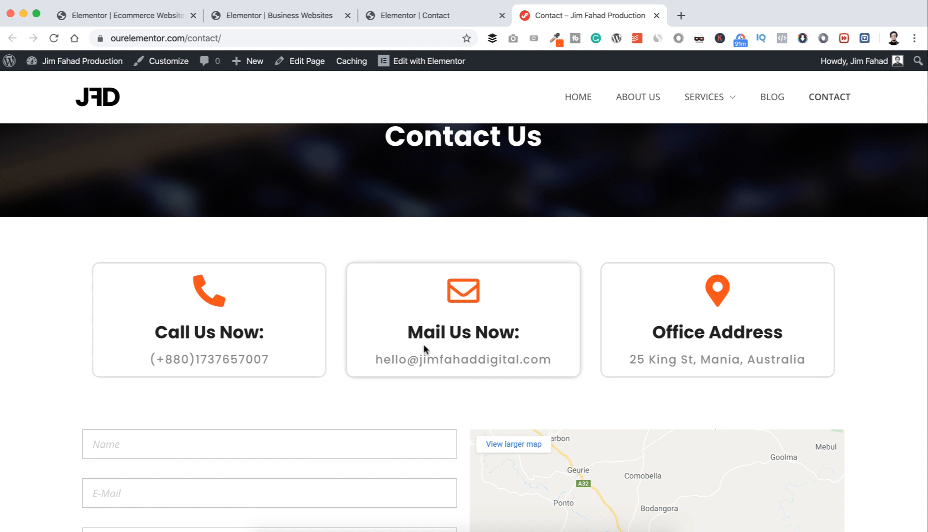
scroll(423, 344, down, 7)
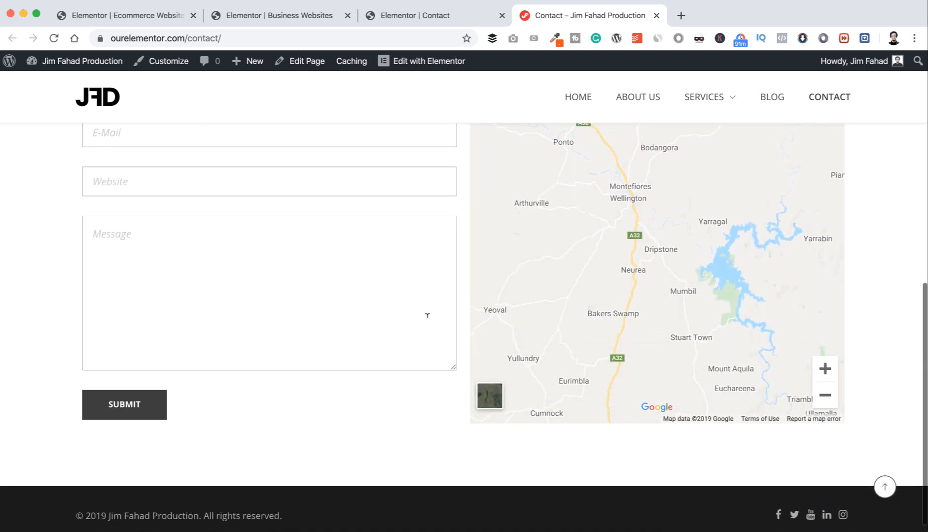
scroll(510, 299, up, 2)
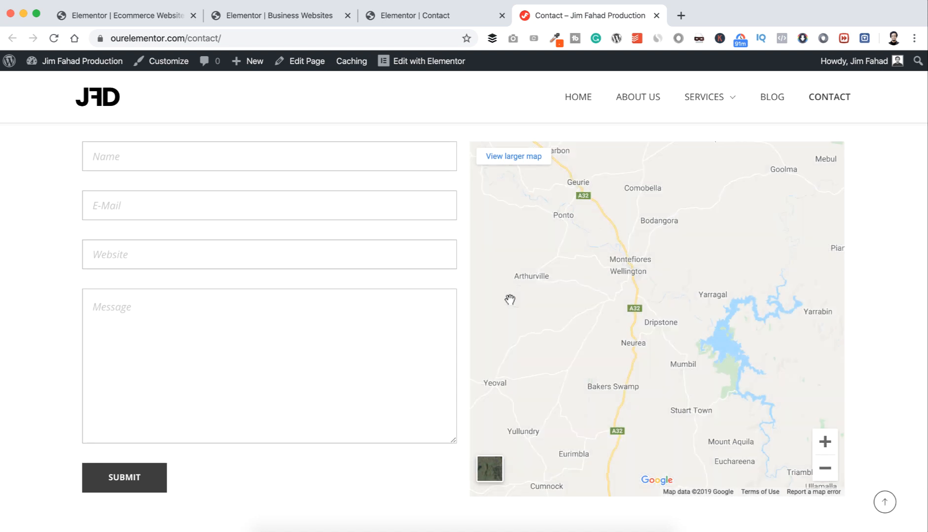
scroll(510, 299, down, 3)
scroll(510, 299, up, 10)
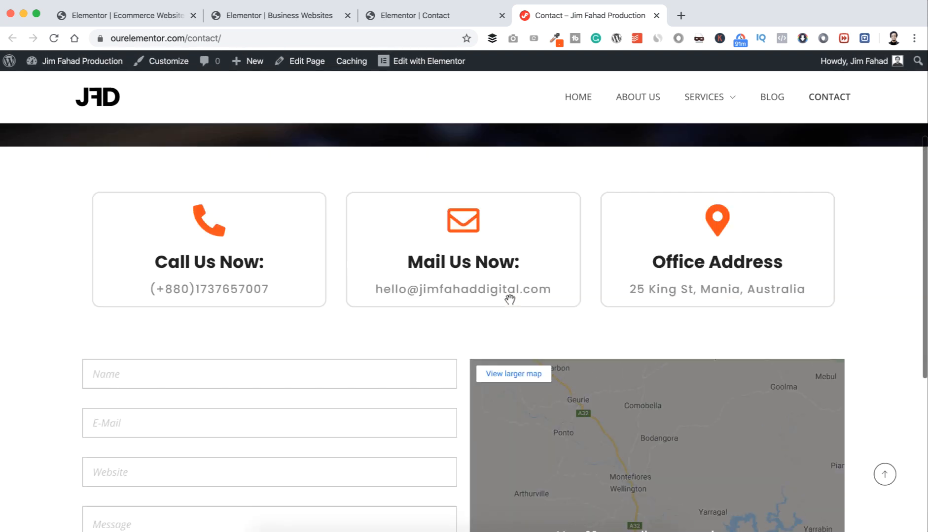